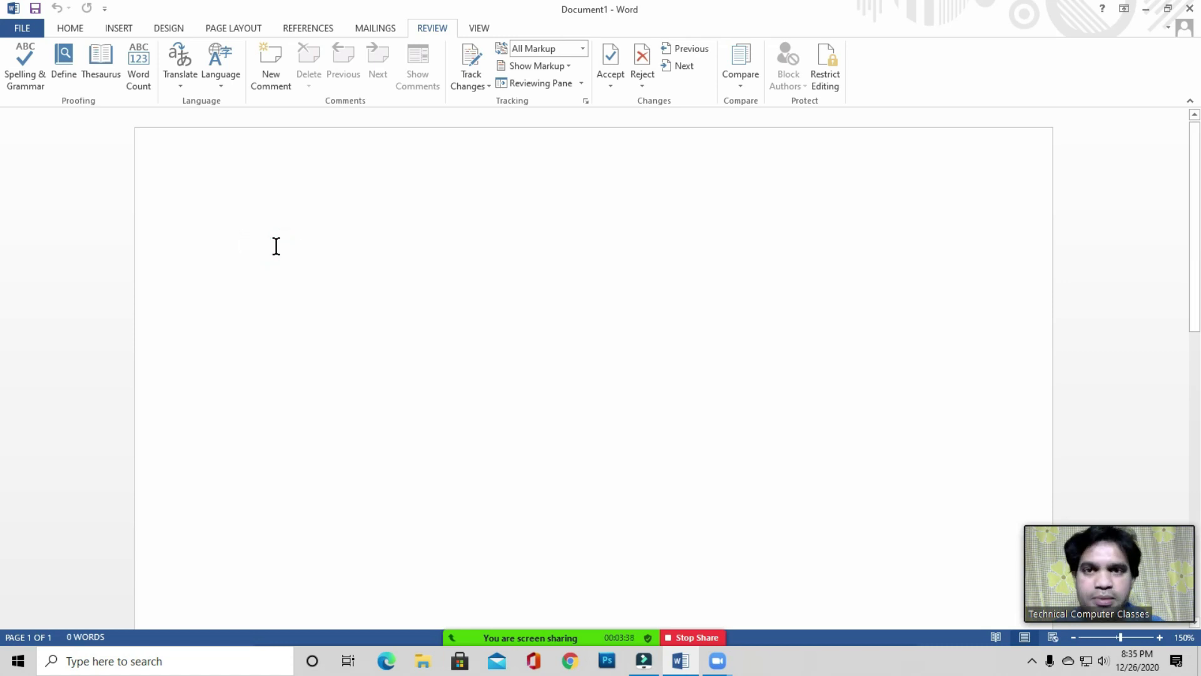
Fill the blank document with sample paragraphs by entering the formula =rand ()
click(271, 244)
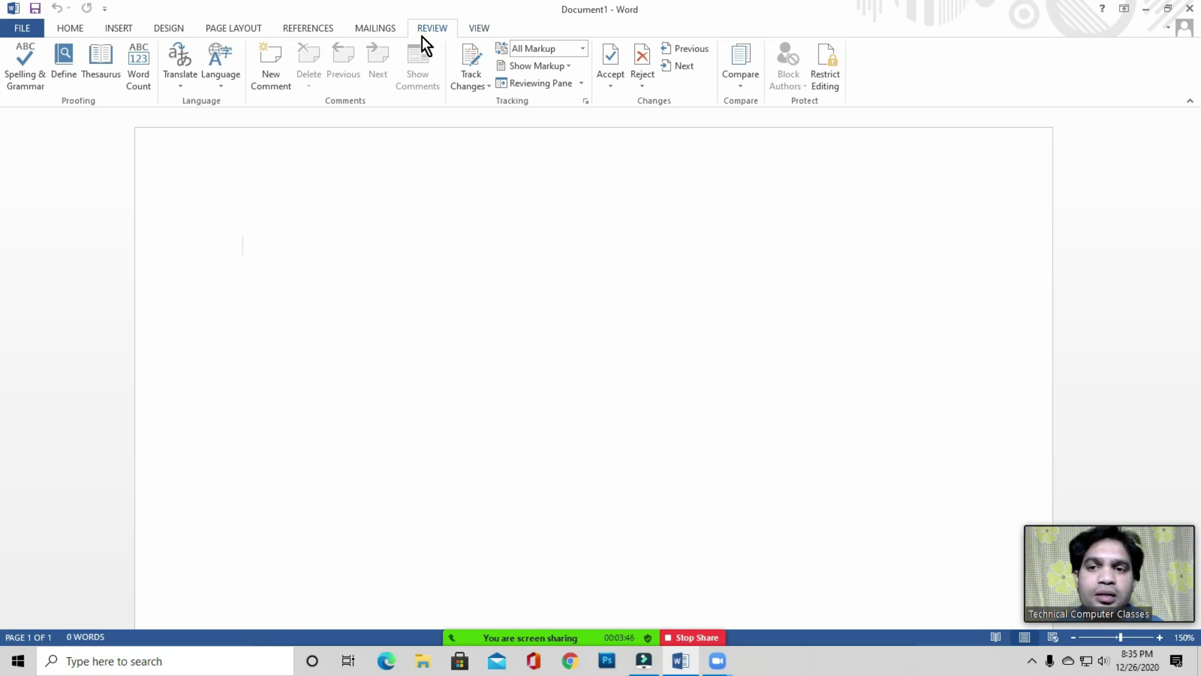
click(283, 247)
text(=ran)
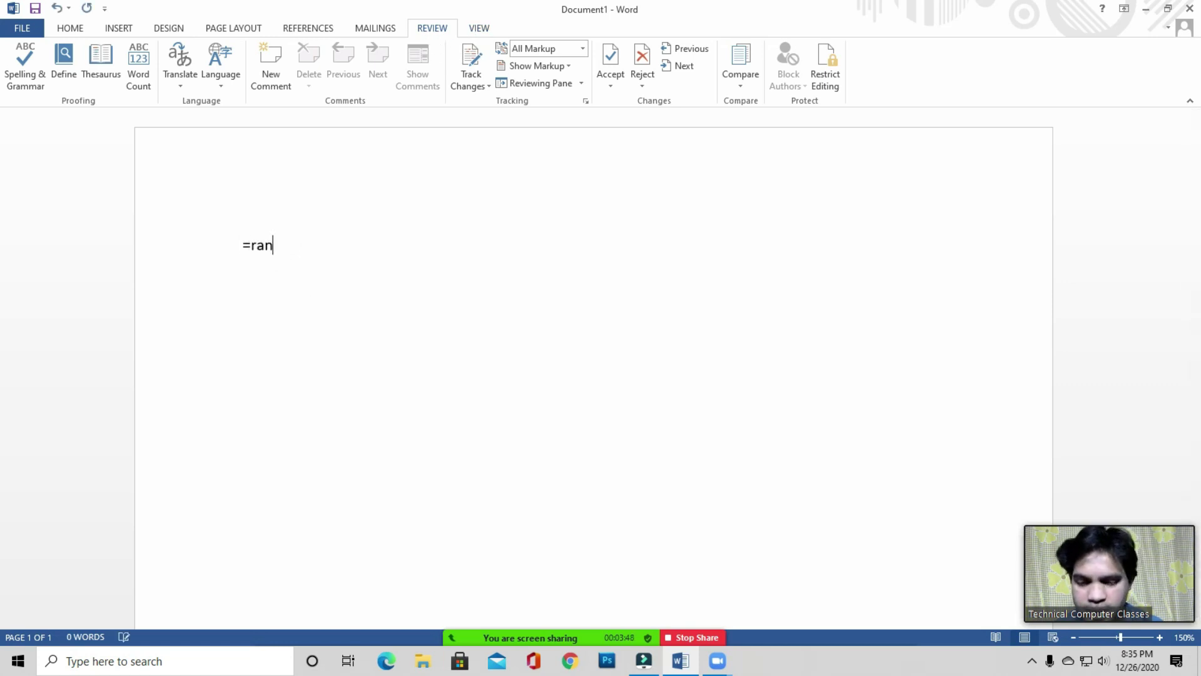
text(d ())
key(Return)
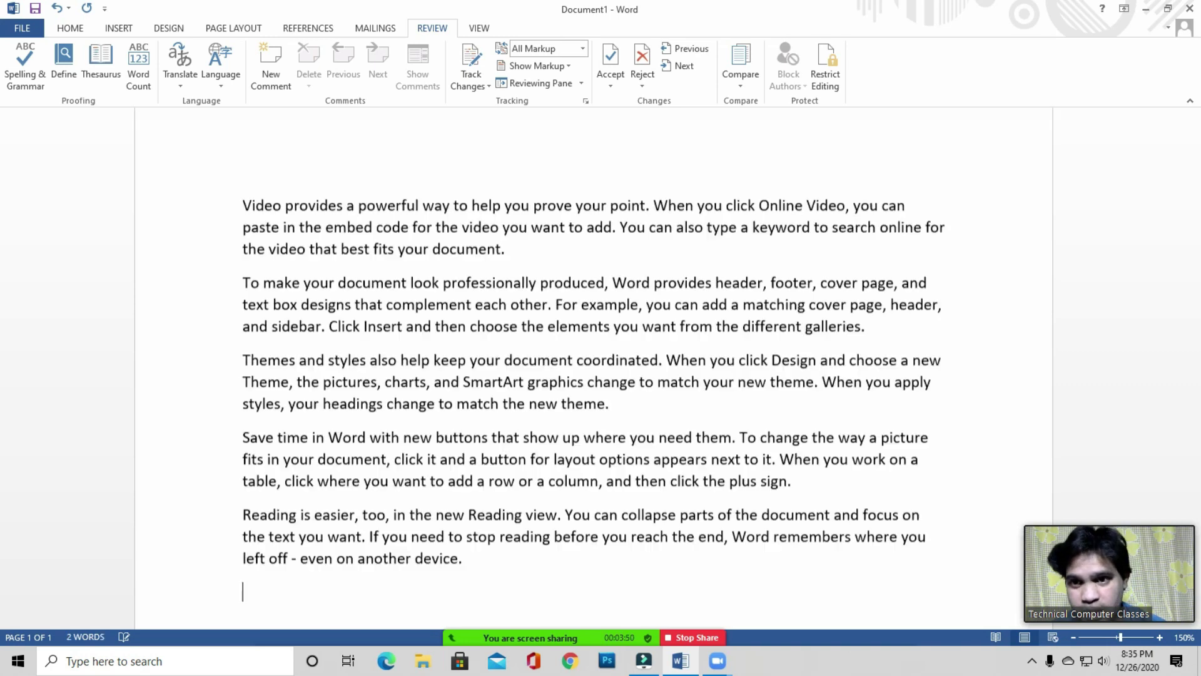
click(441, 219)
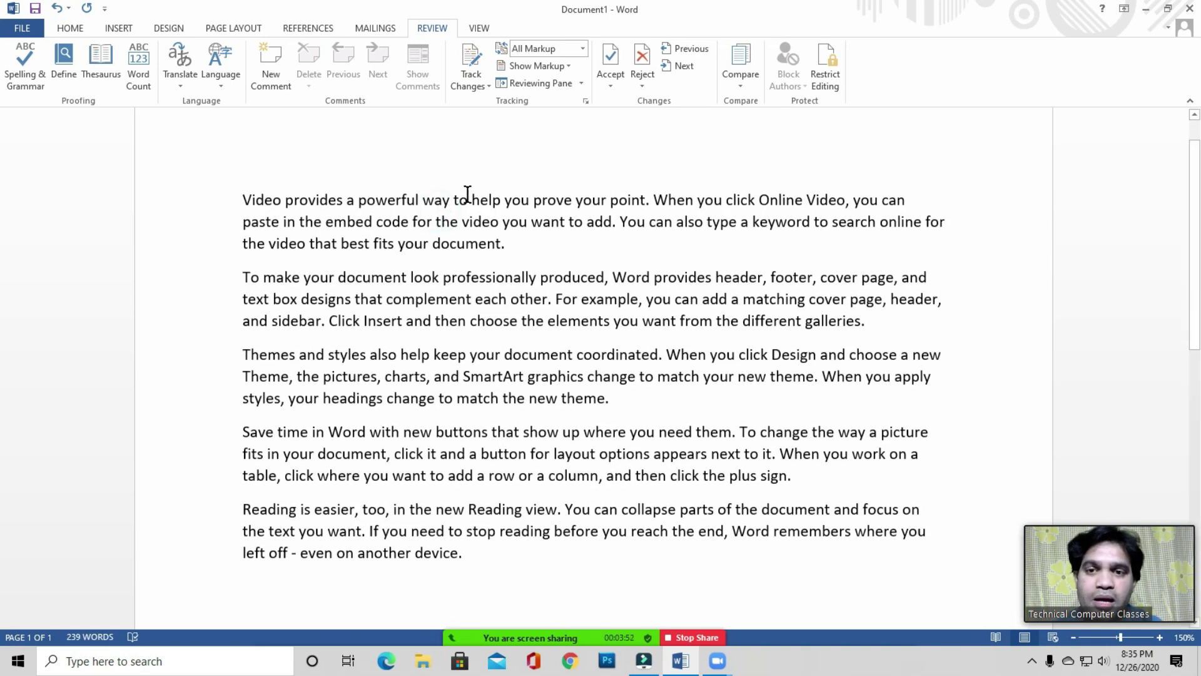
click(428, 306)
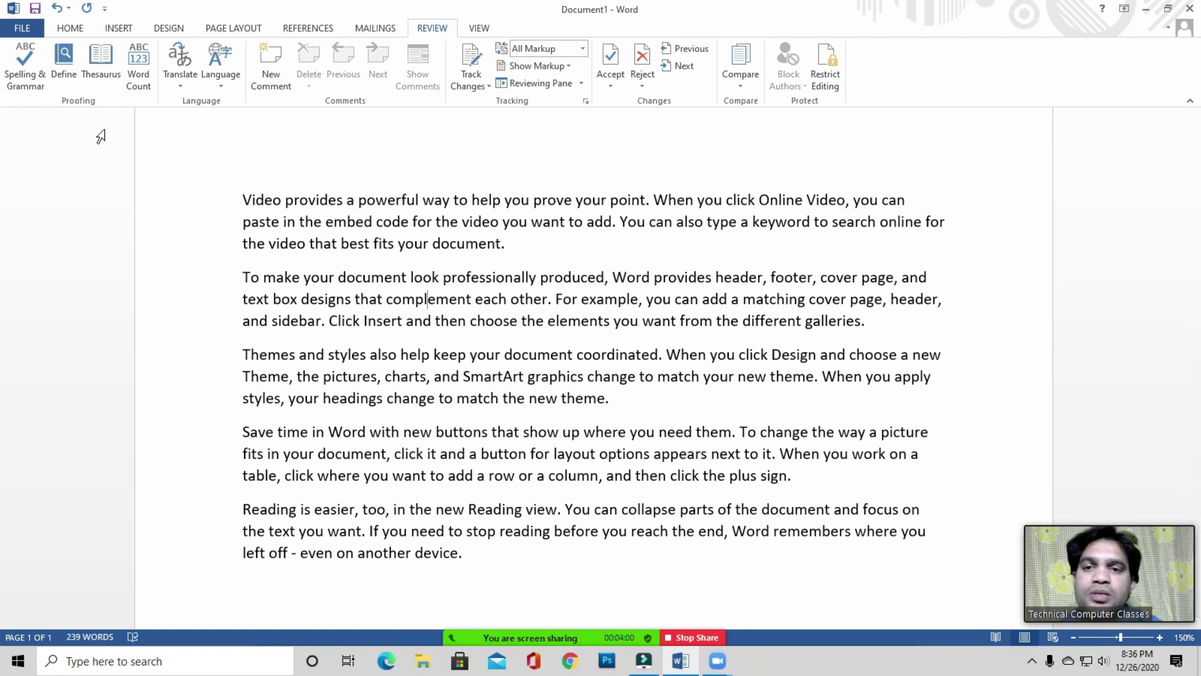
drag(236, 196, 486, 568)
click(486, 568)
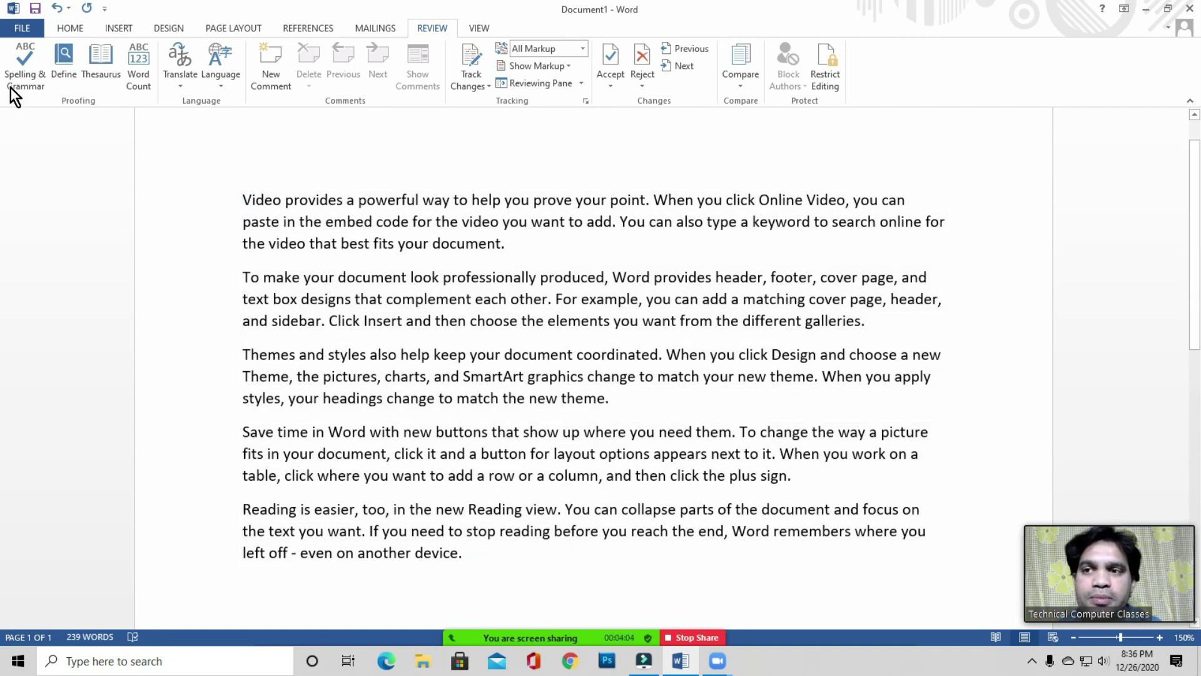
click(475, 199)
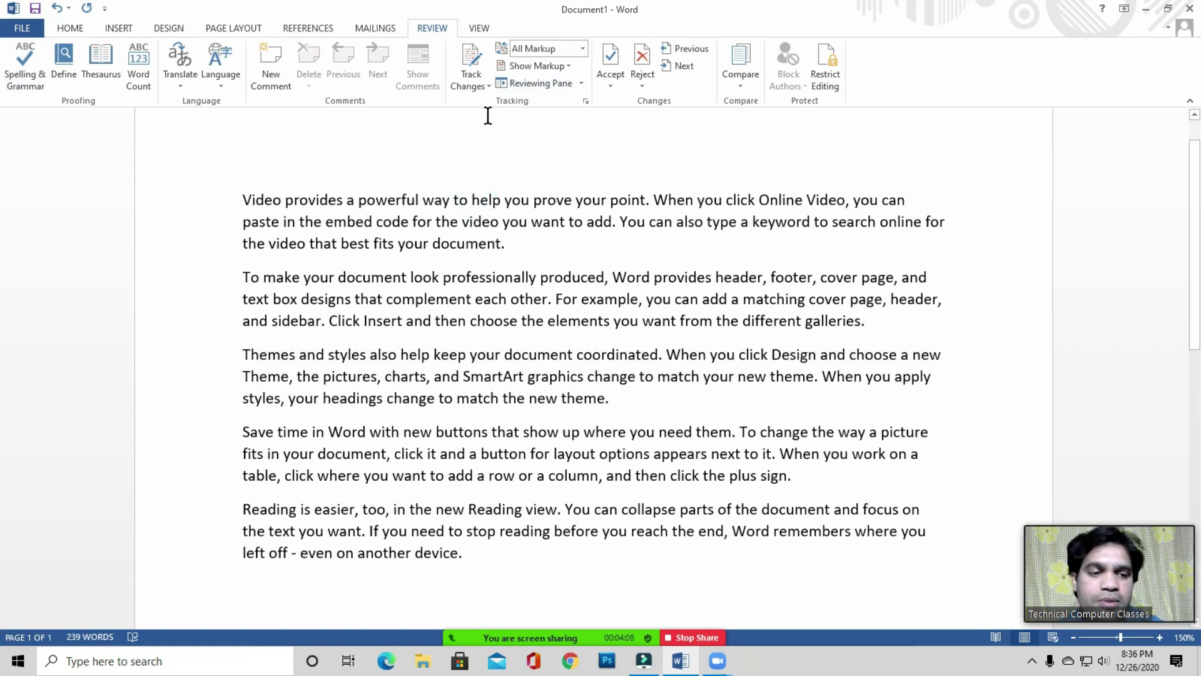
Add a second set of sample paragraphs below the last paragraph with the formula =rand ()
click(481, 29)
click(467, 220)
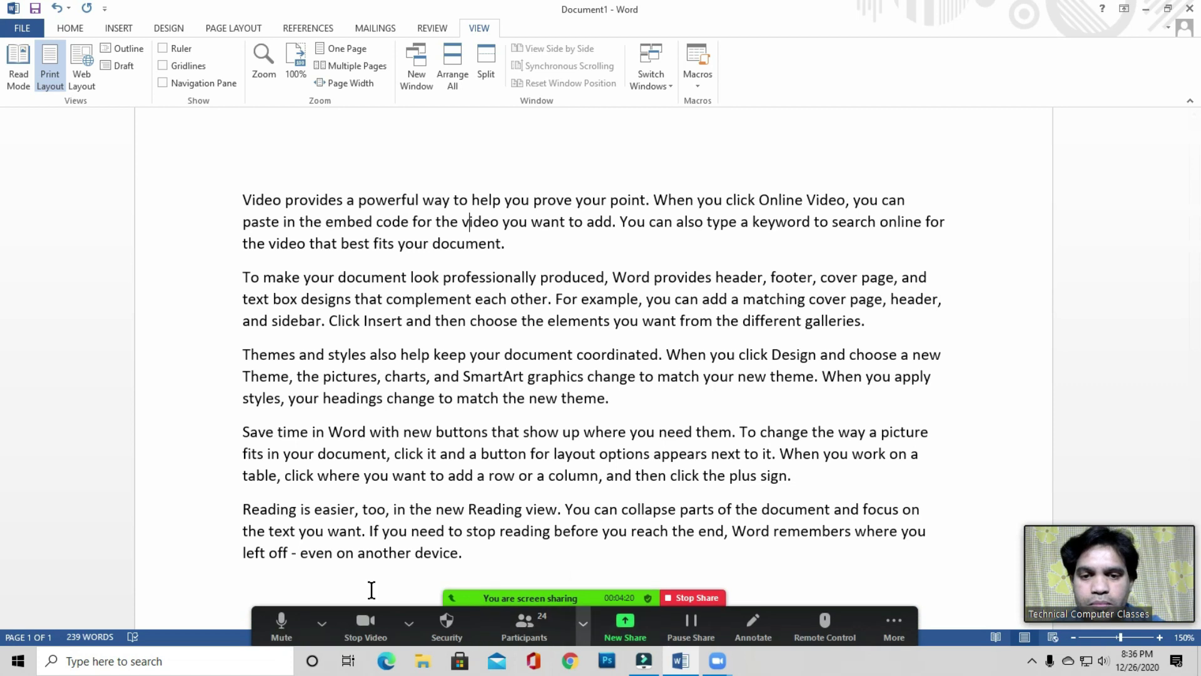
click(479, 553)
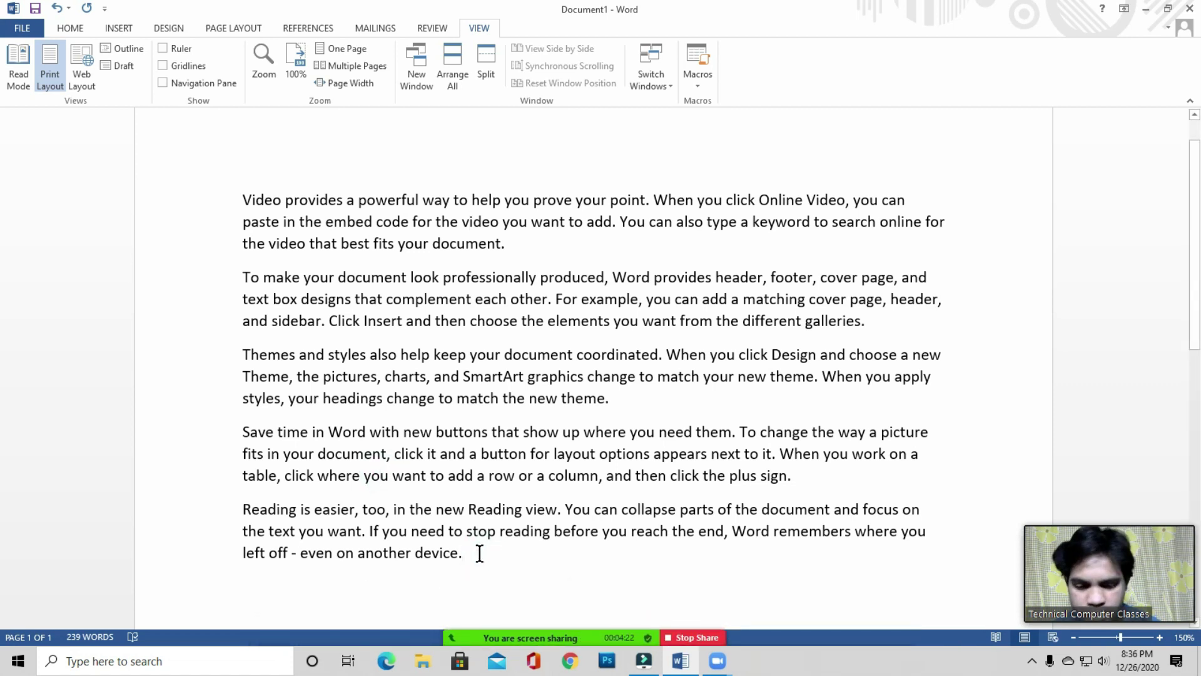
key(Return)
text(=rand )
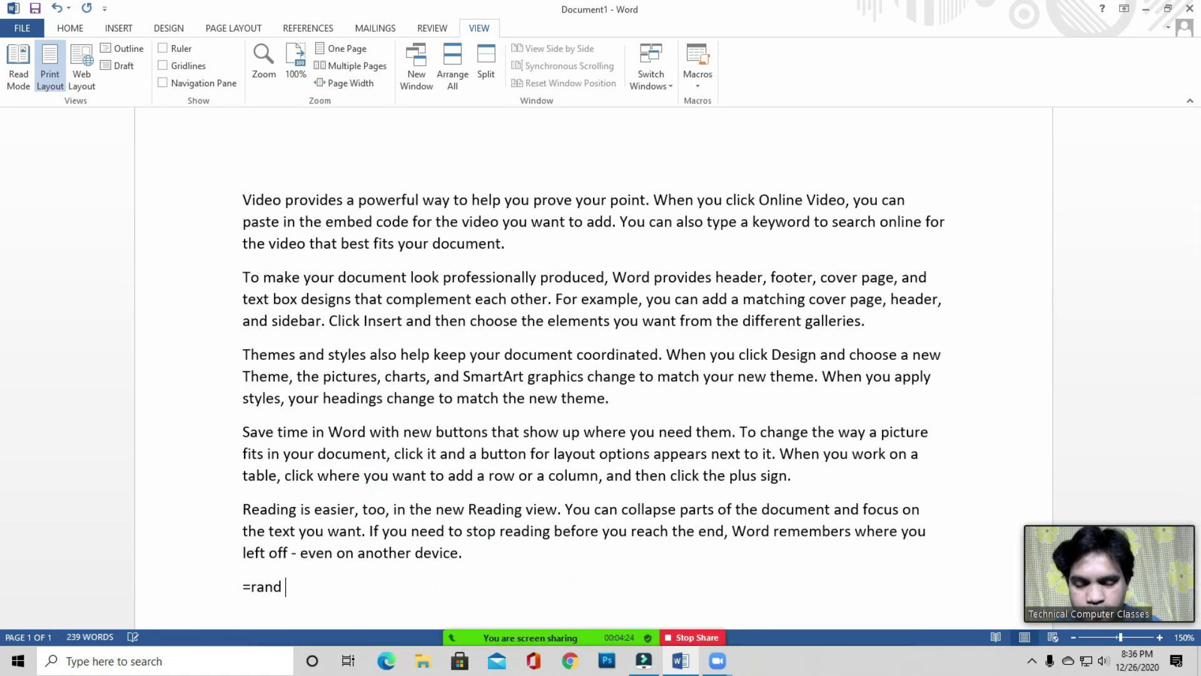
text(())
key(Return)
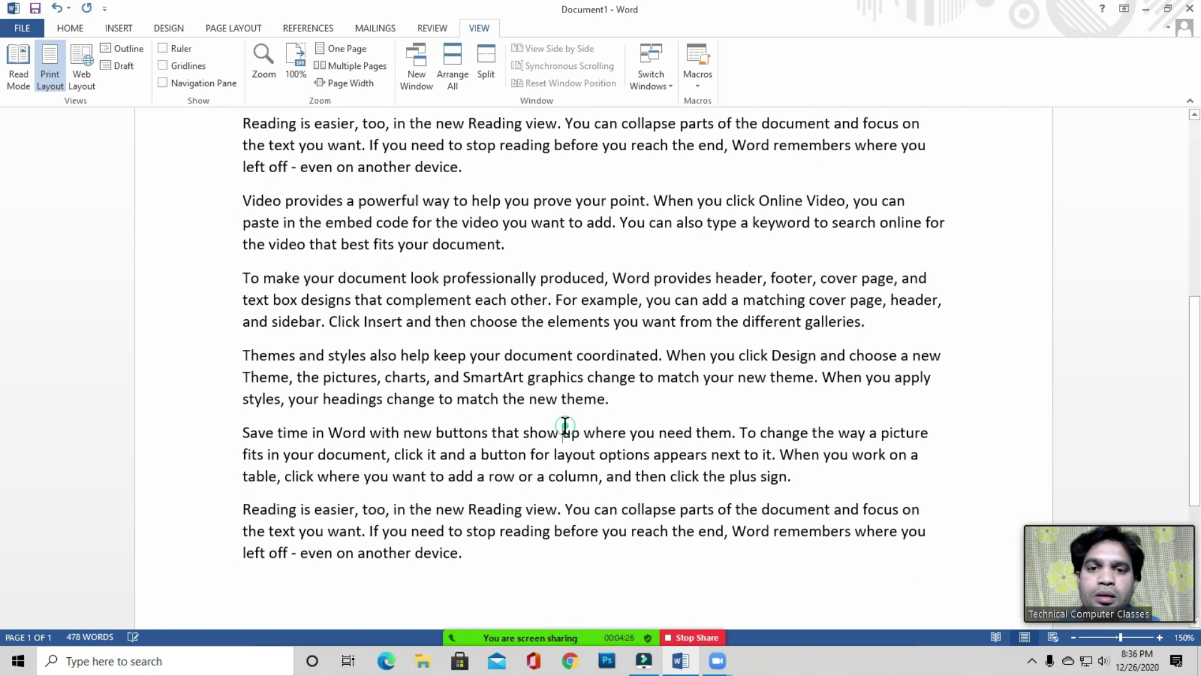
Zoom the document out so that one whole page fits in the view
click(550, 222)
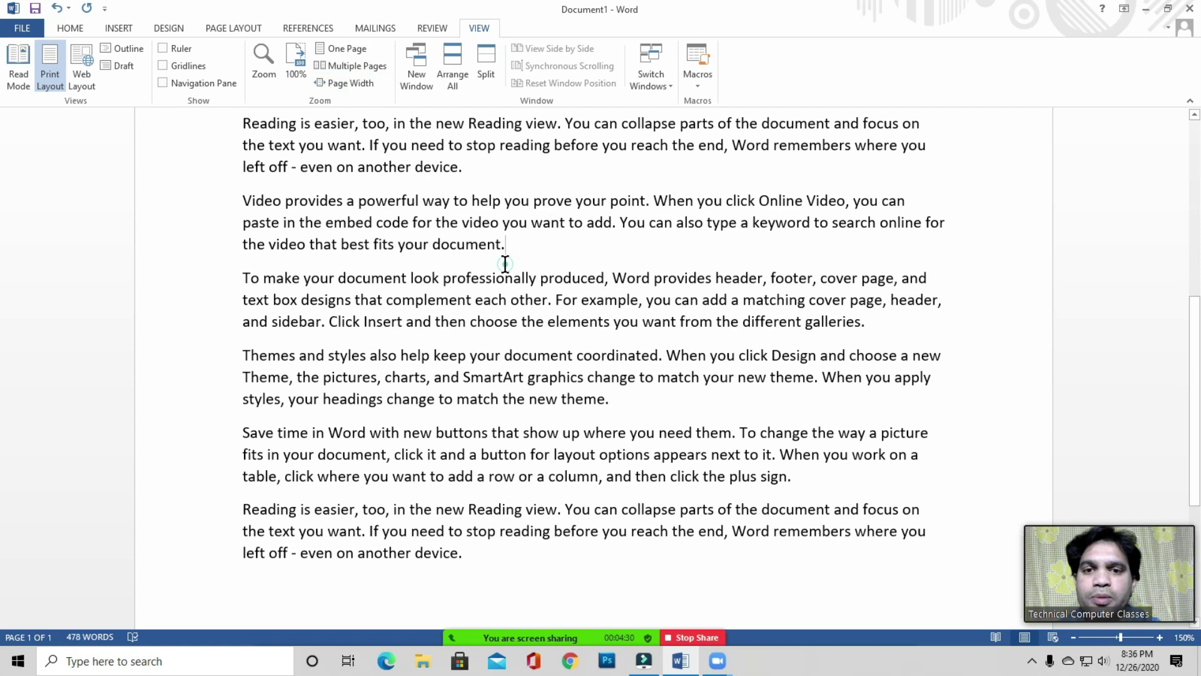
scroll(458, 307, up, 5)
scroll(459, 307, down, 15)
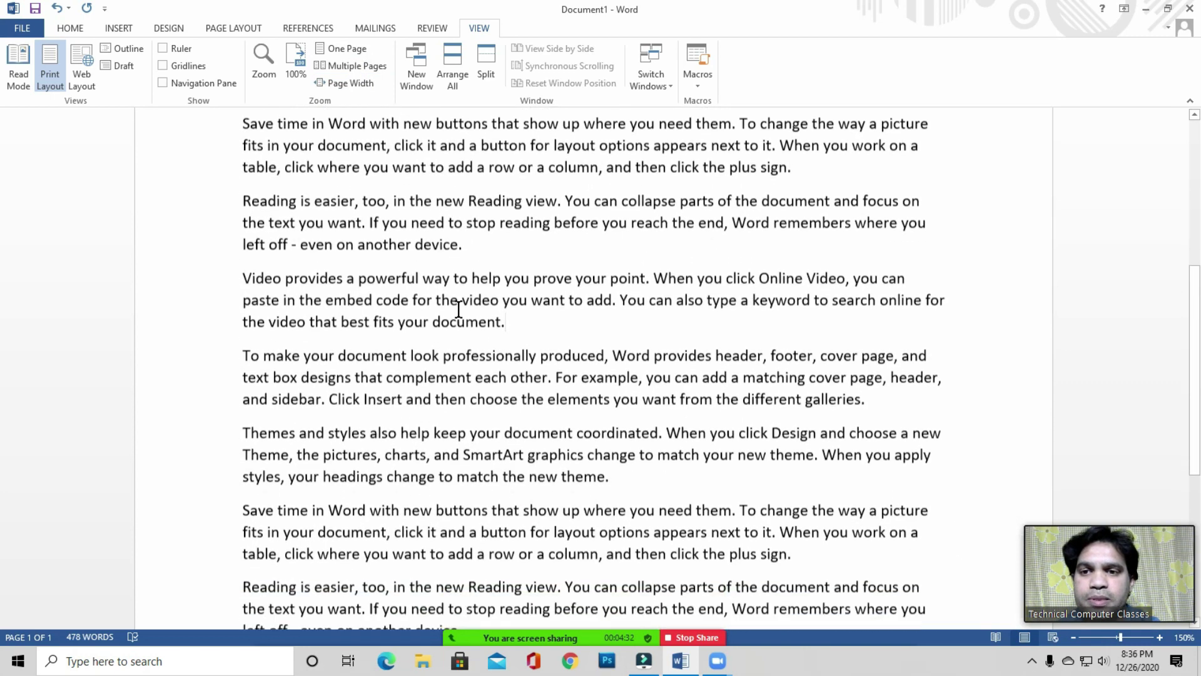
scroll(458, 309, up, 1)
scroll(456, 308, down, 1)
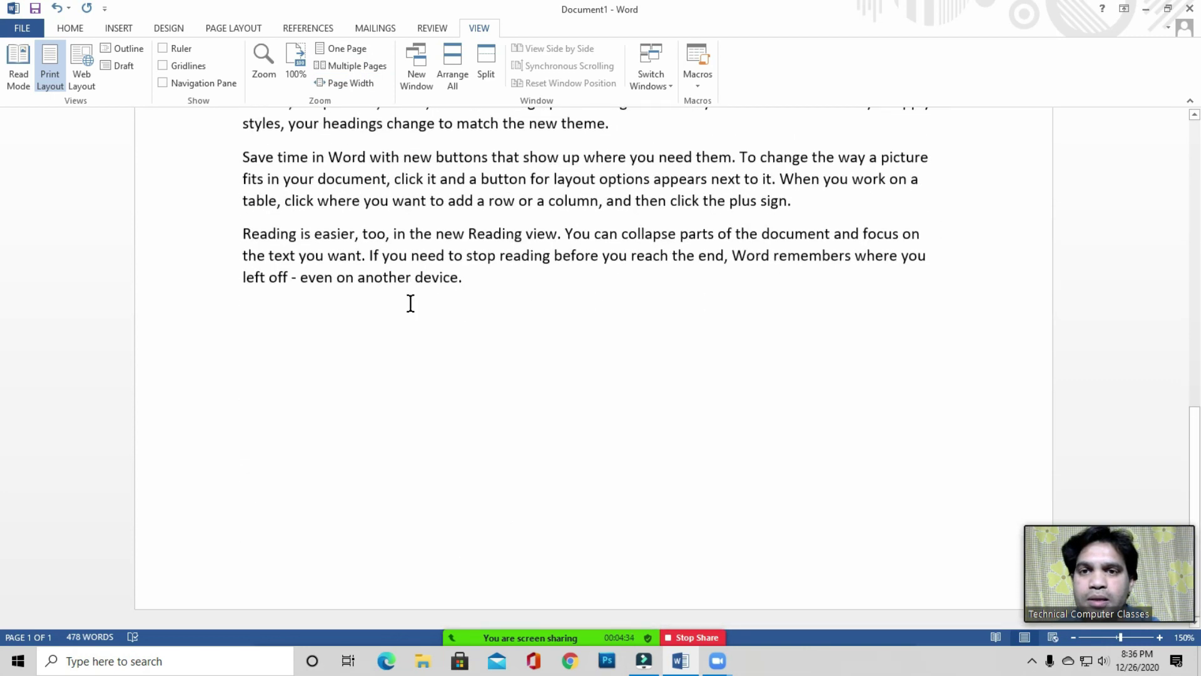
click(345, 50)
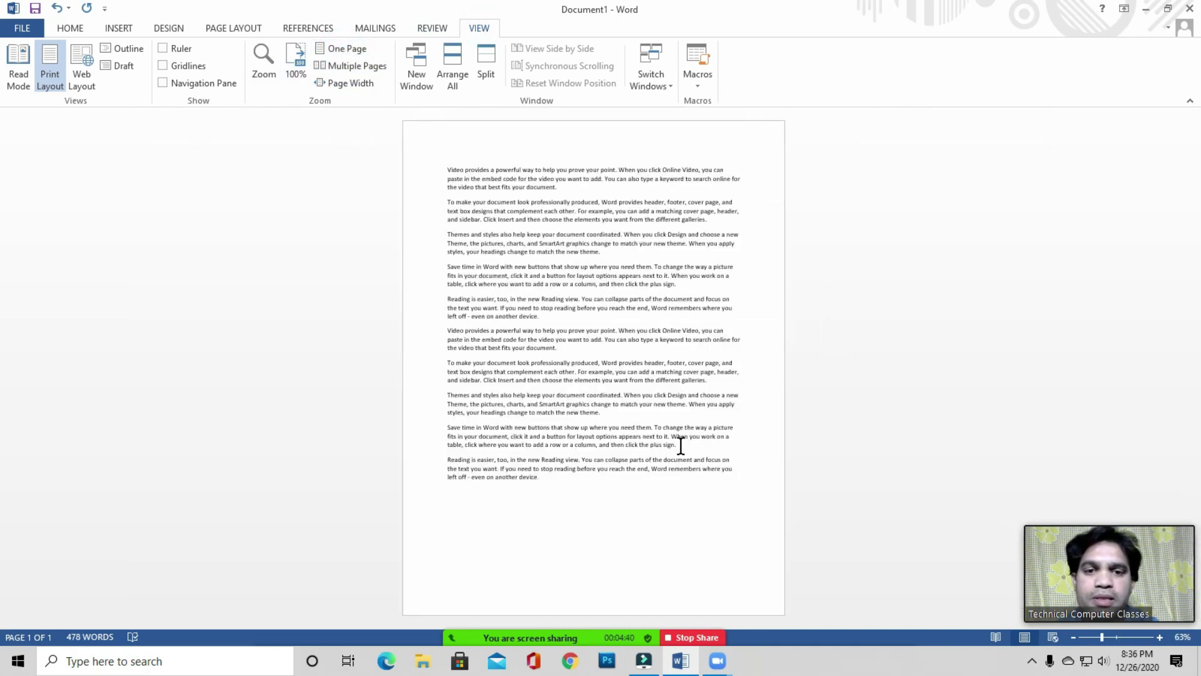
Paste a copy of the last three paragraphs at the end of the text and delete the final pasted paragraph
click(443, 396)
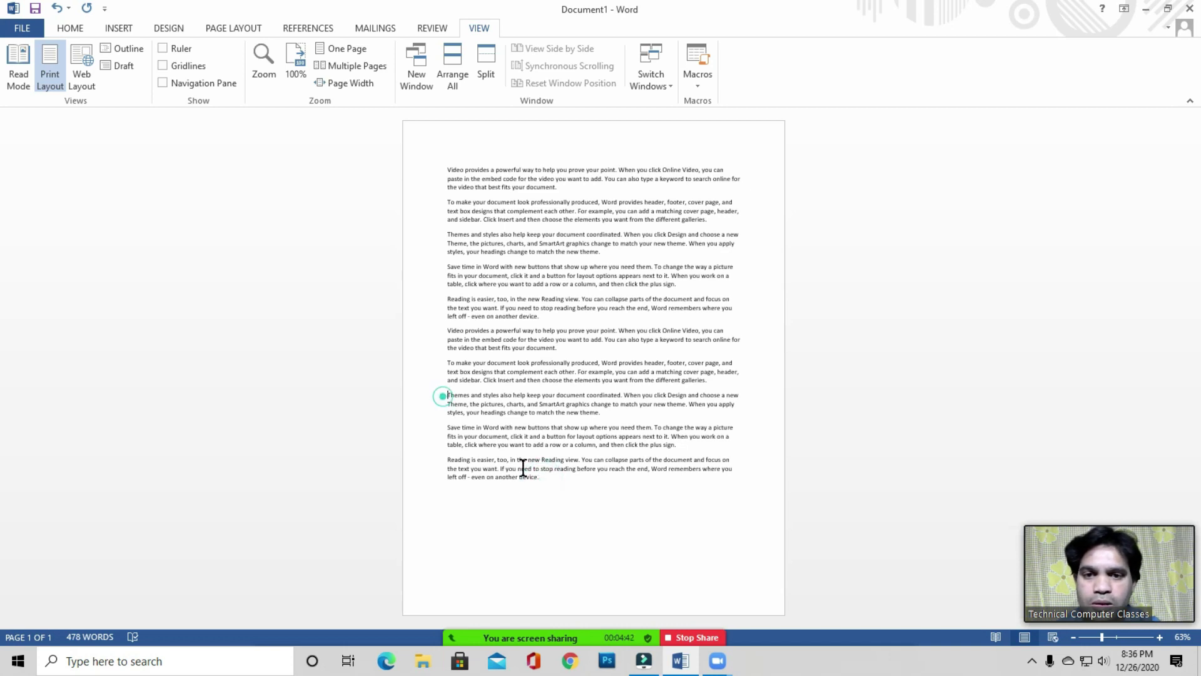
shift+click(544, 502)
key(ctrl+c)
click(550, 479)
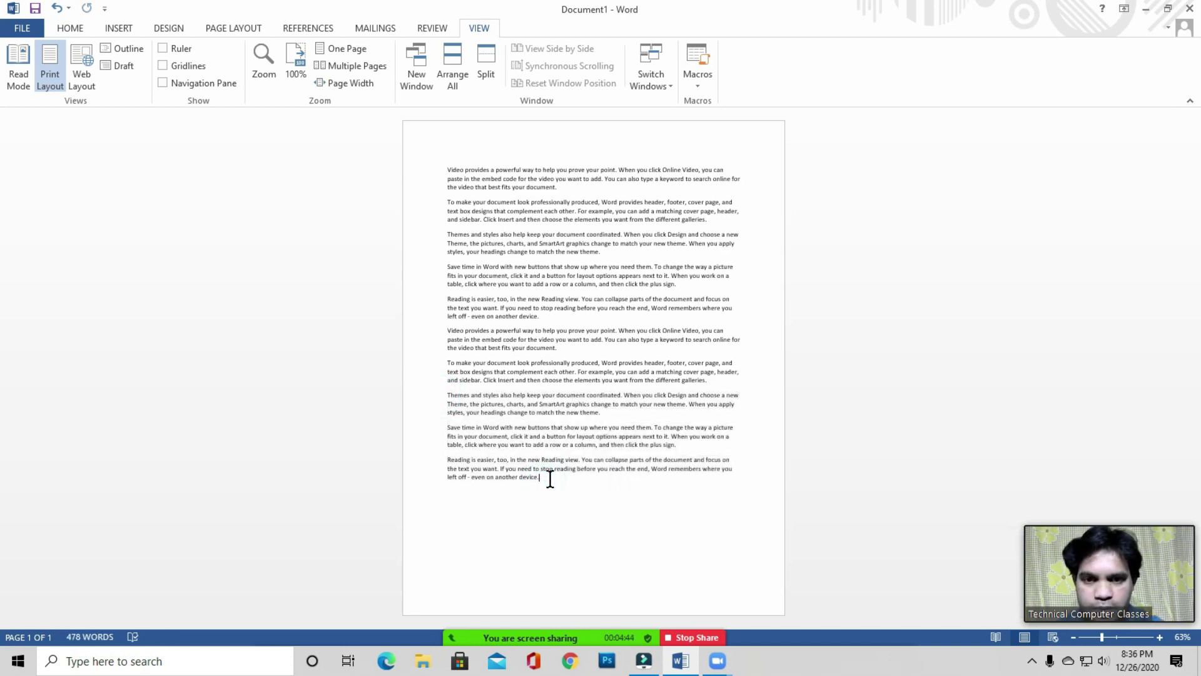
key(ctrl+v)
drag(437, 561, 561, 638)
key(BackSpace)
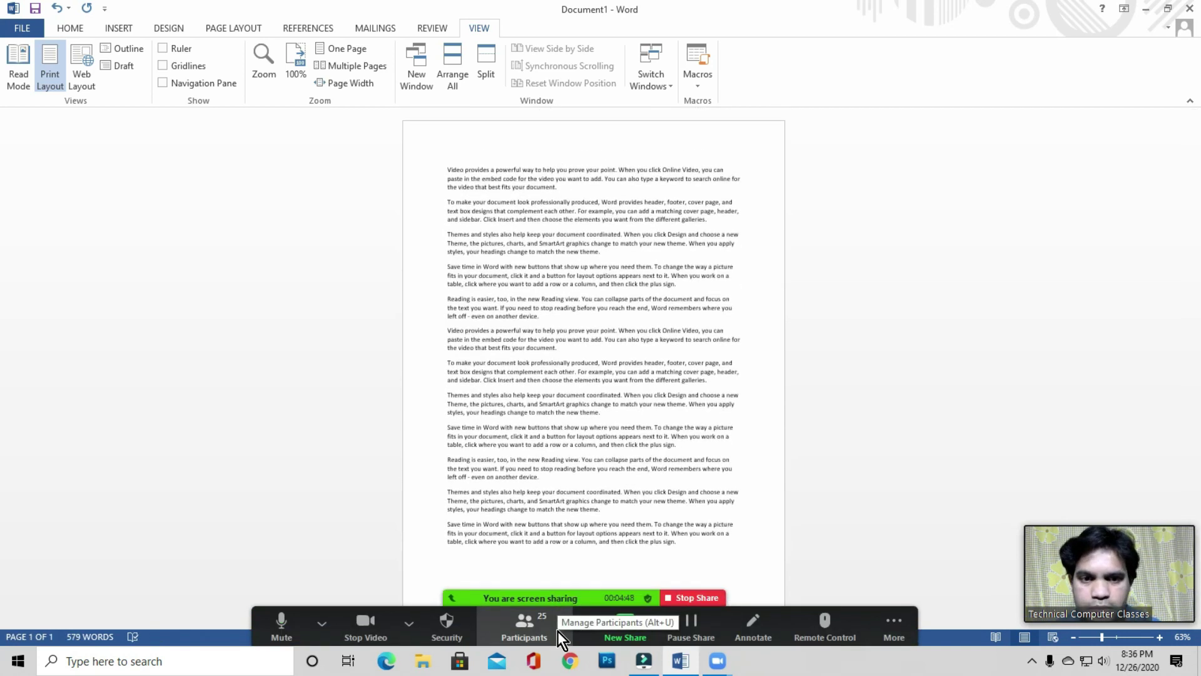
Copy all the text, insert a blank page after it and paste the copy there to fill the second page
click(557, 347)
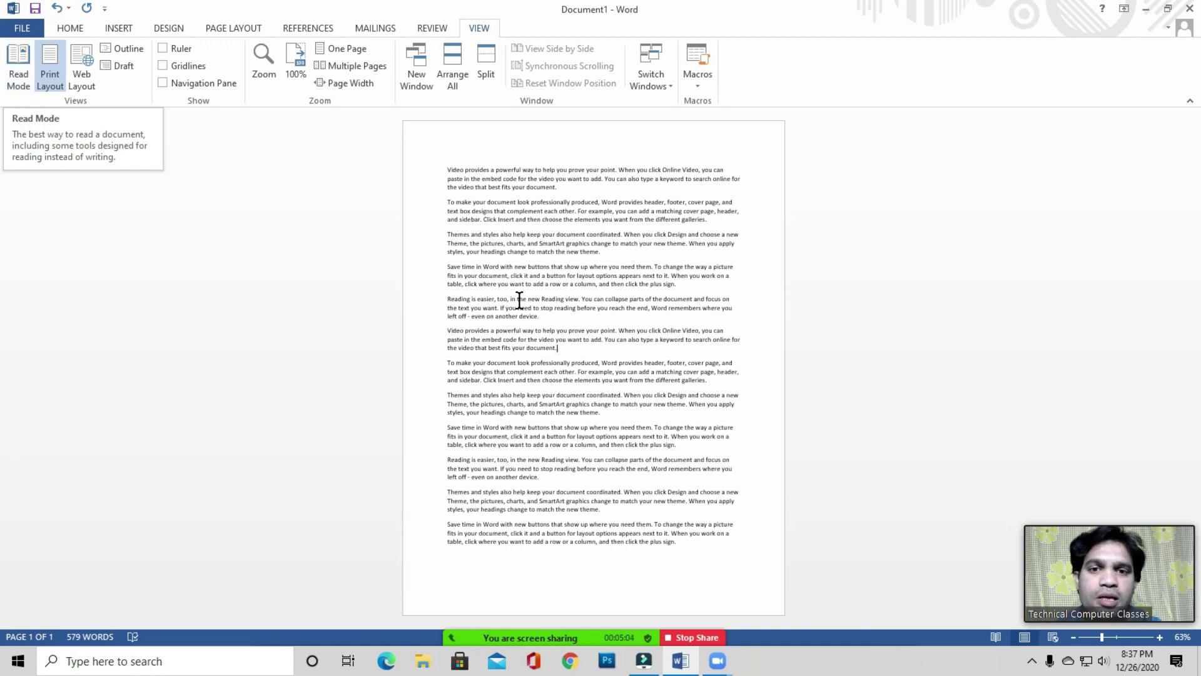
drag(446, 162, 756, 550)
click(711, 552)
click(119, 28)
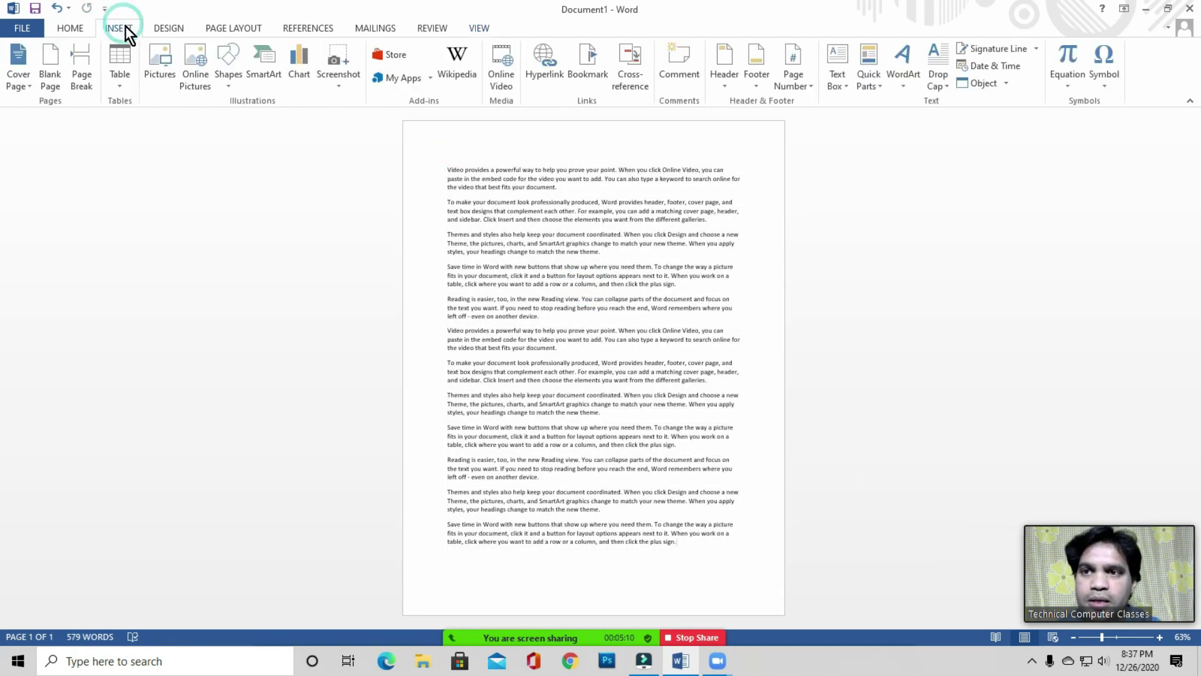
click(56, 81)
scroll(501, 505, down, 2)
key(ctrl+v)
scroll(536, 428, up, 3)
scroll(595, 308, up, 2)
scroll(596, 308, down, 5)
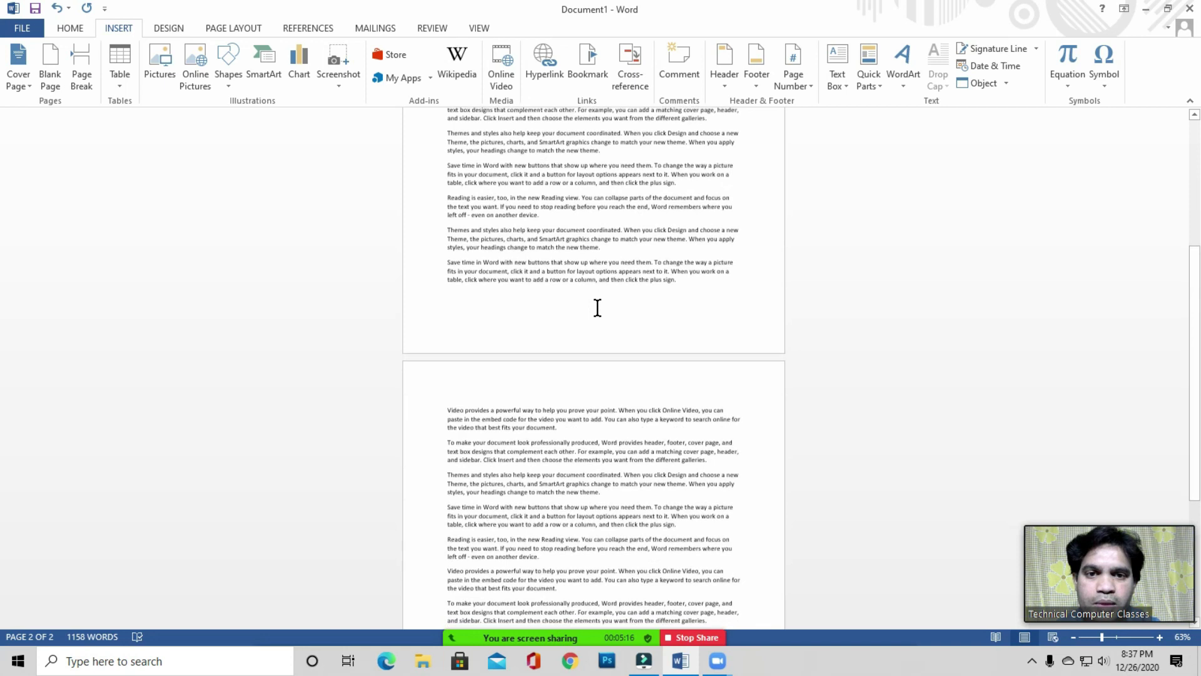
scroll(606, 263, up, 9)
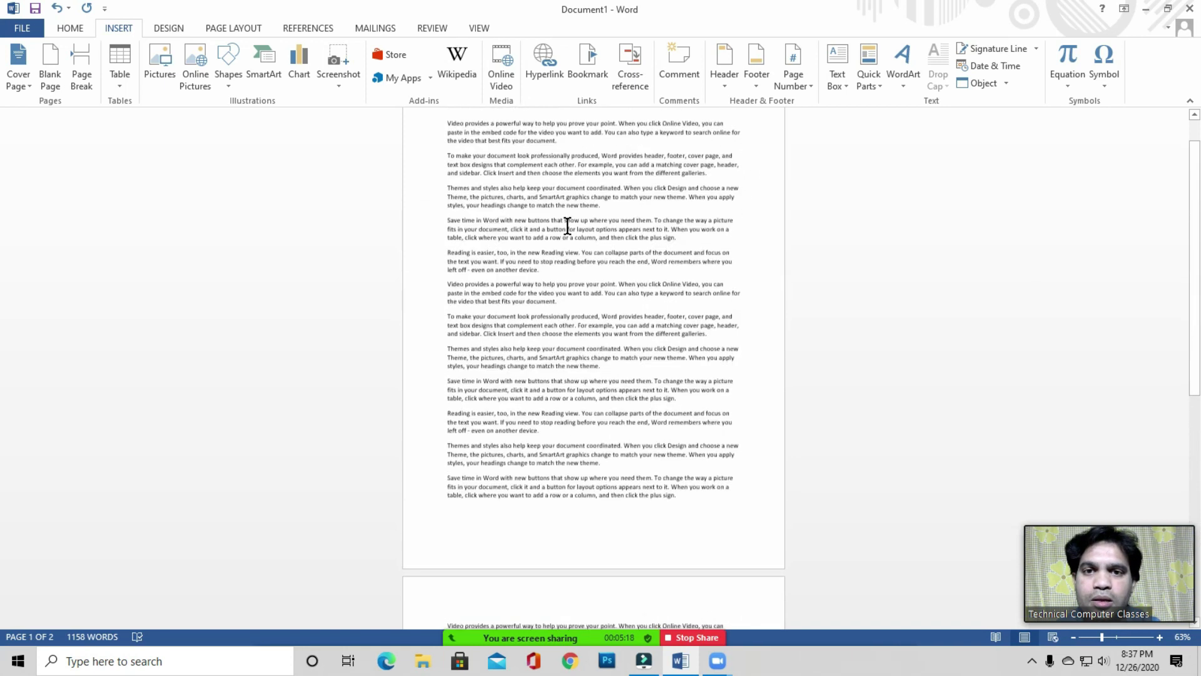
Page forward and back through the document in Read Mode and return to Print Layout
click(482, 29)
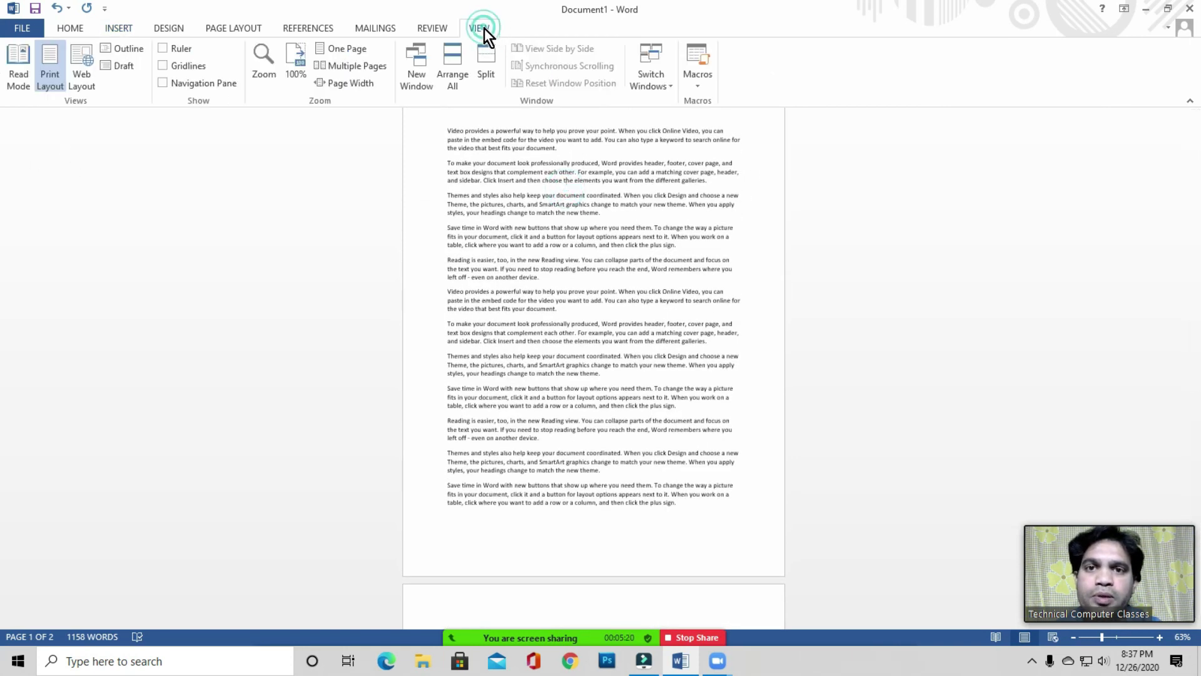
click(19, 80)
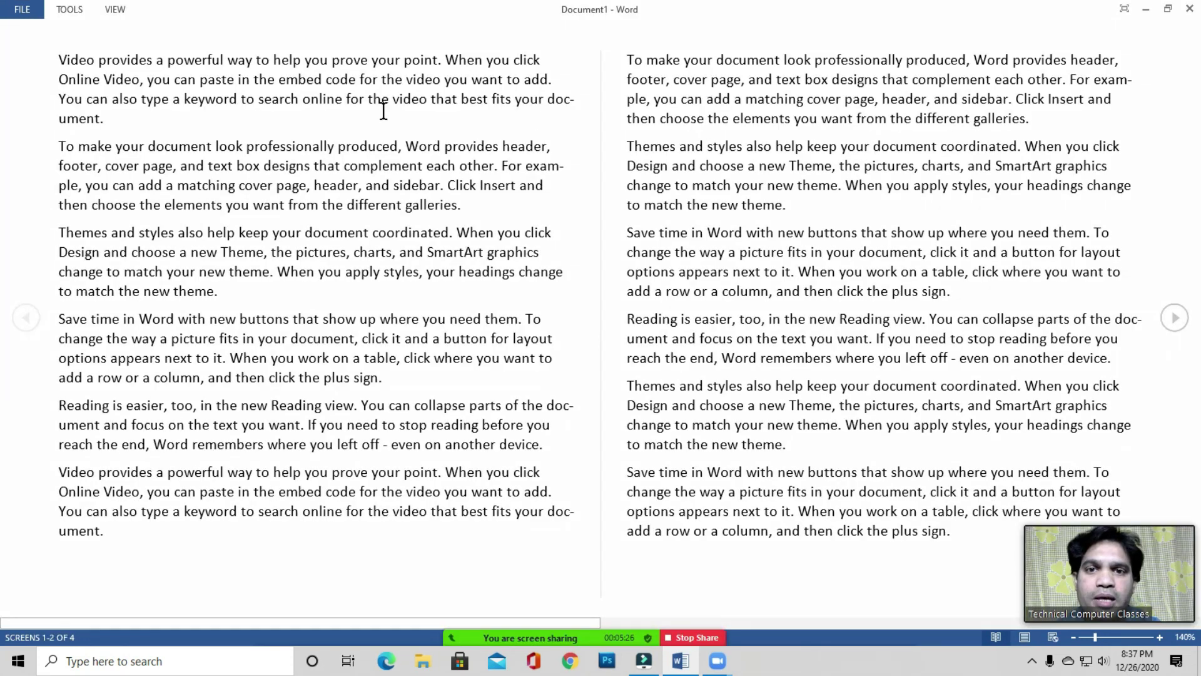
click(316, 205)
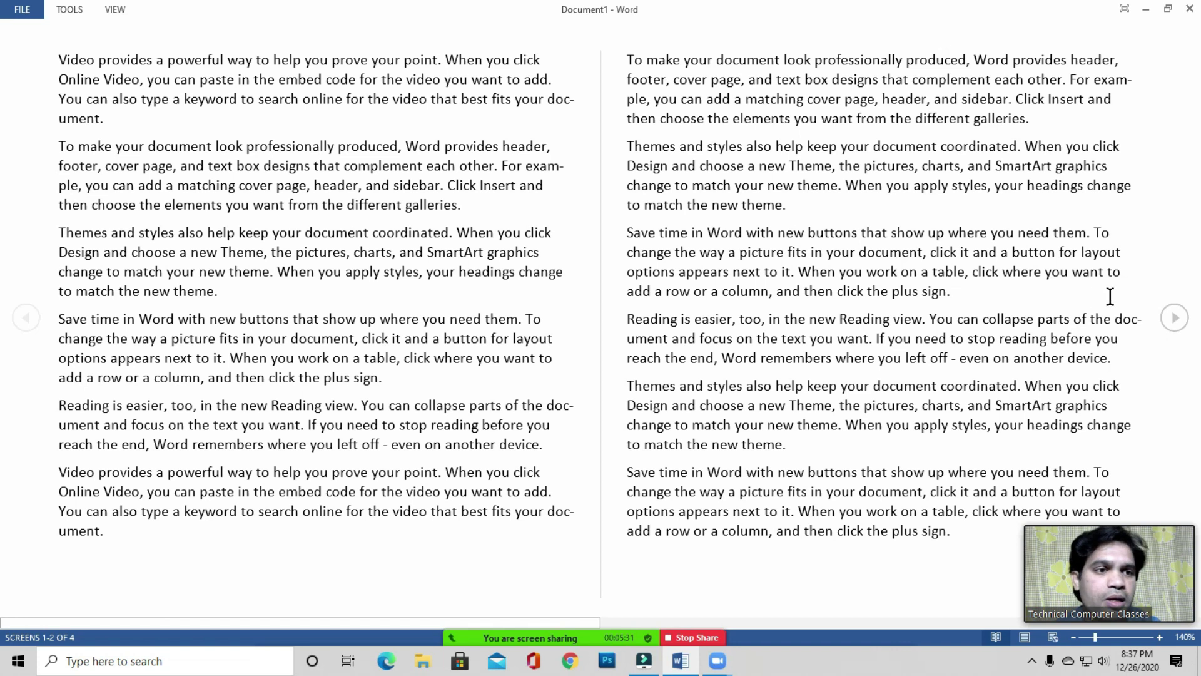
click(1175, 319)
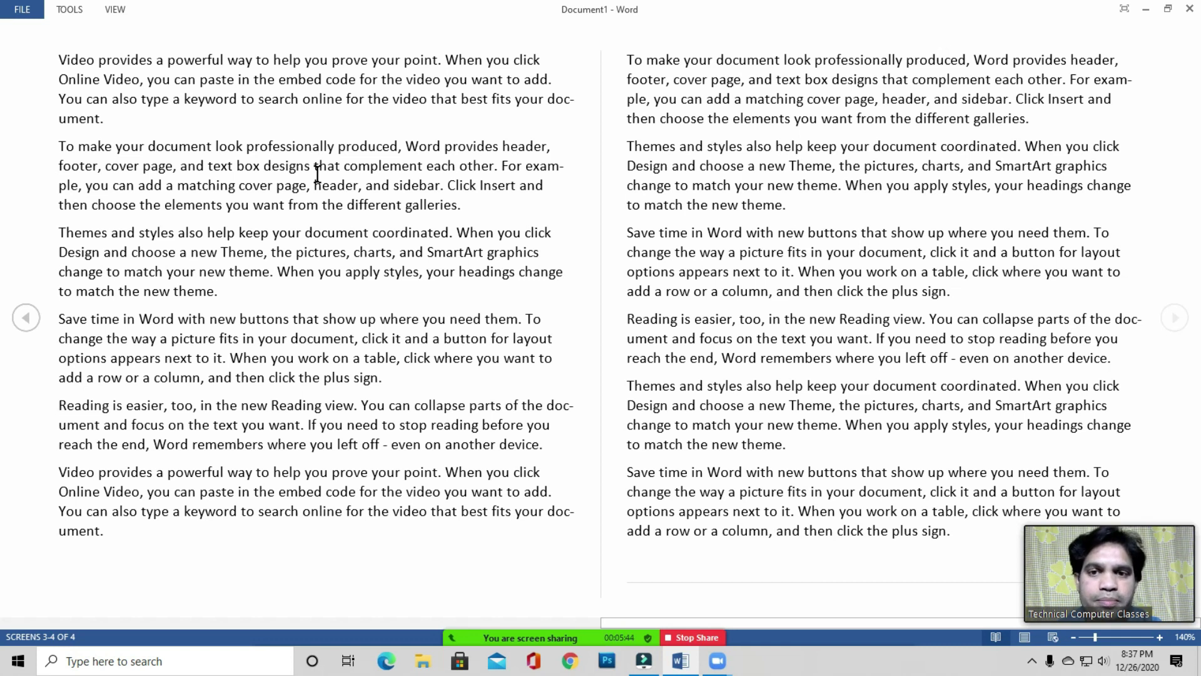
click(25, 317)
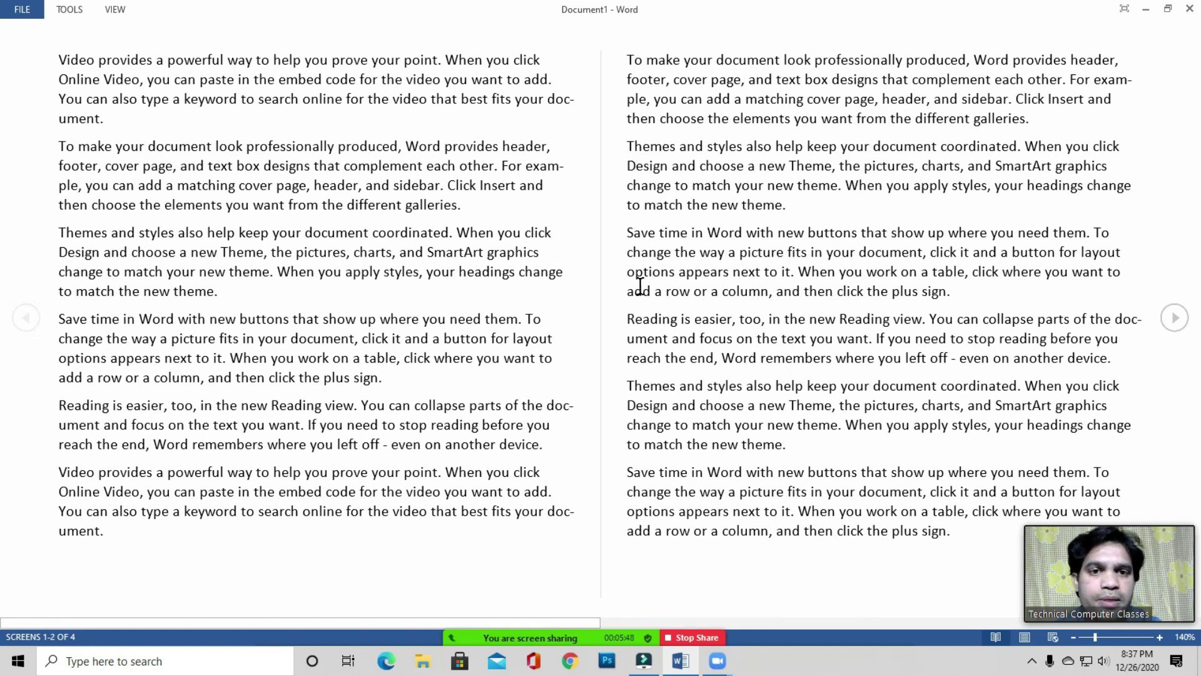
click(1176, 318)
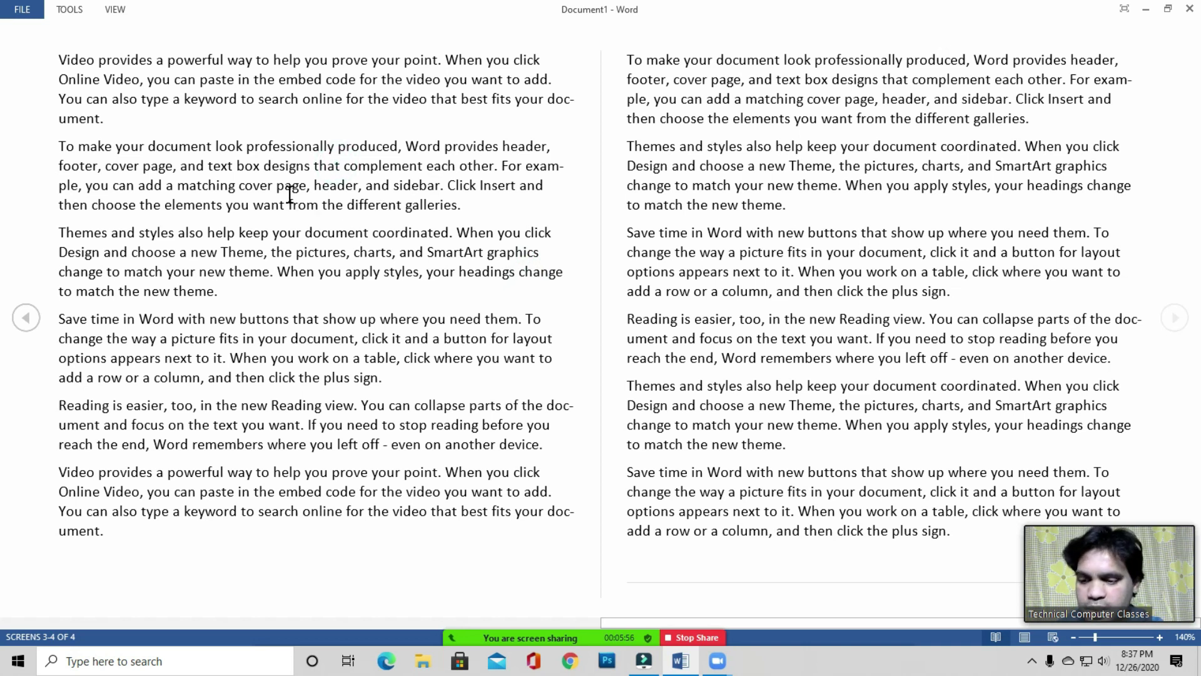
key(Escape)
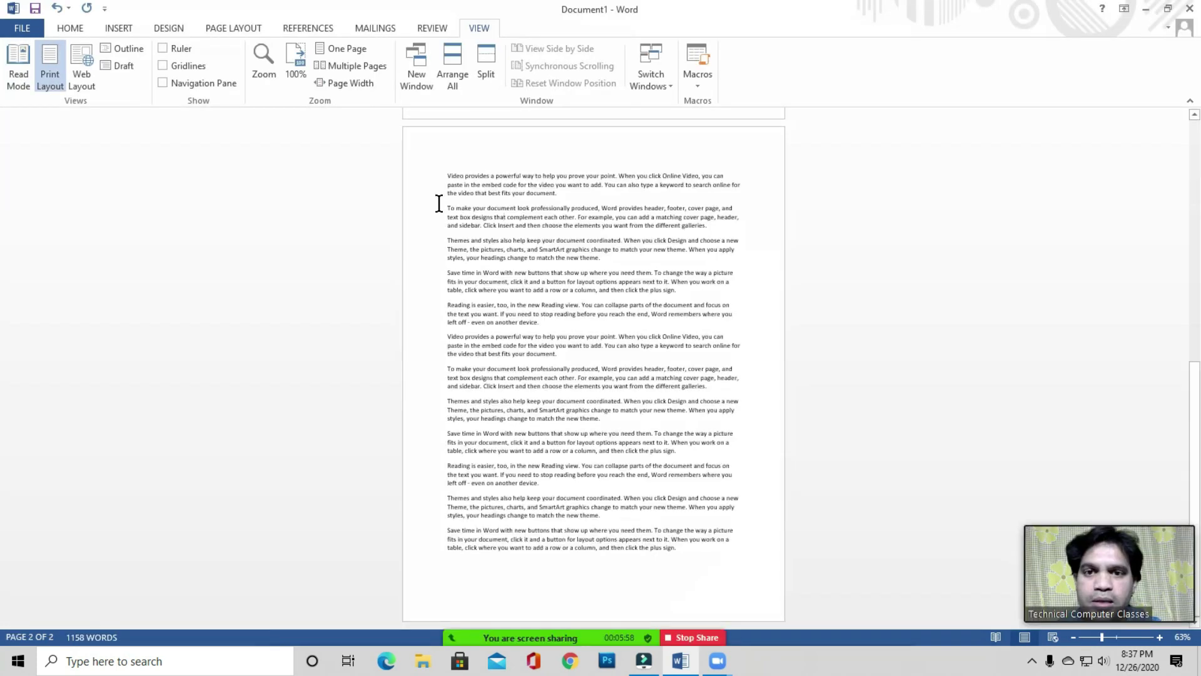
scroll(482, 205, down, 3)
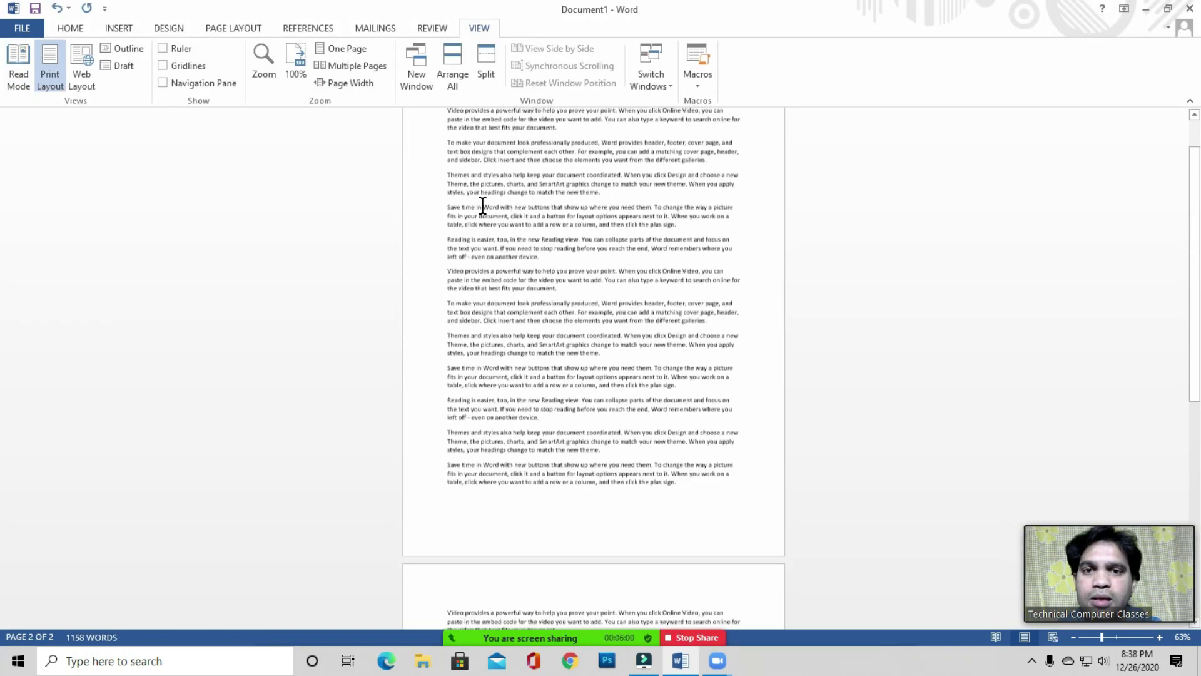
Show the document in Read Mode once more from its first page and go back to Print Layout
click(18, 80)
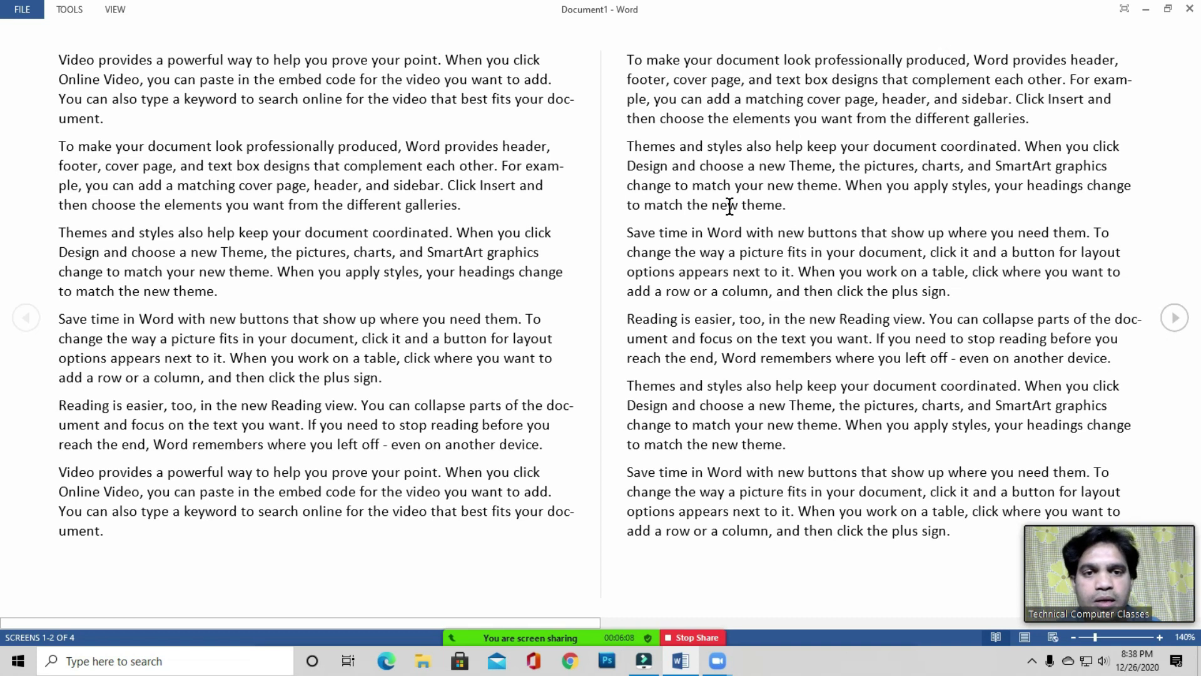
key(Escape)
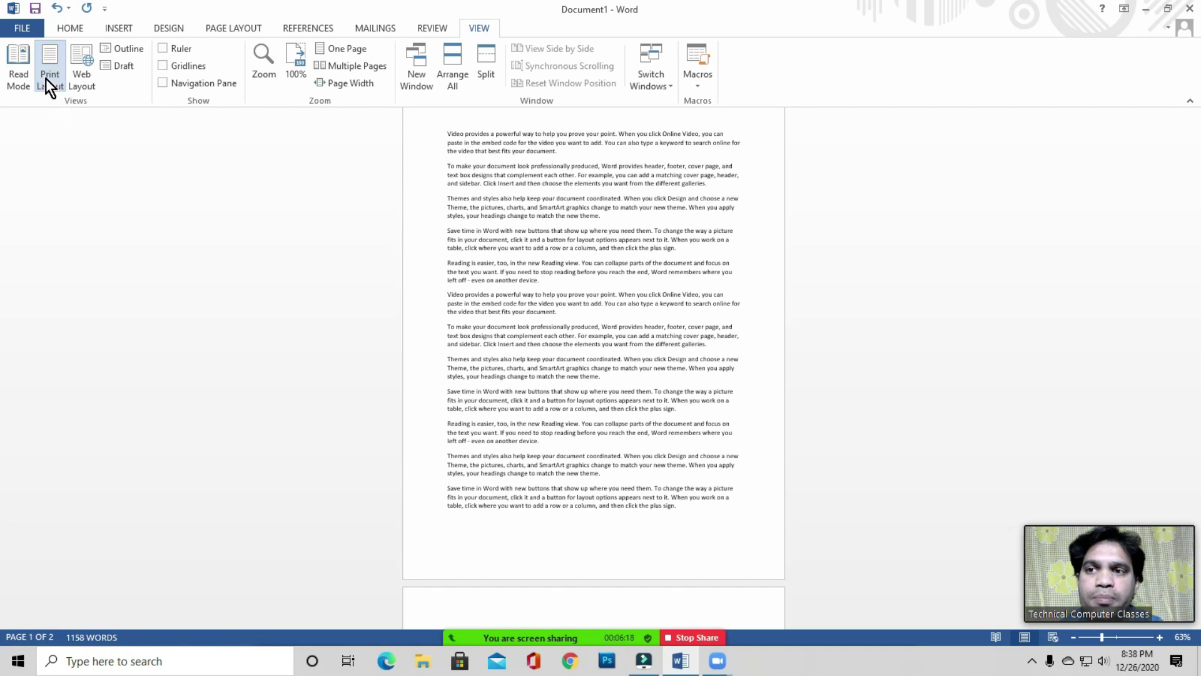
click(634, 204)
scroll(509, 229, up, 1)
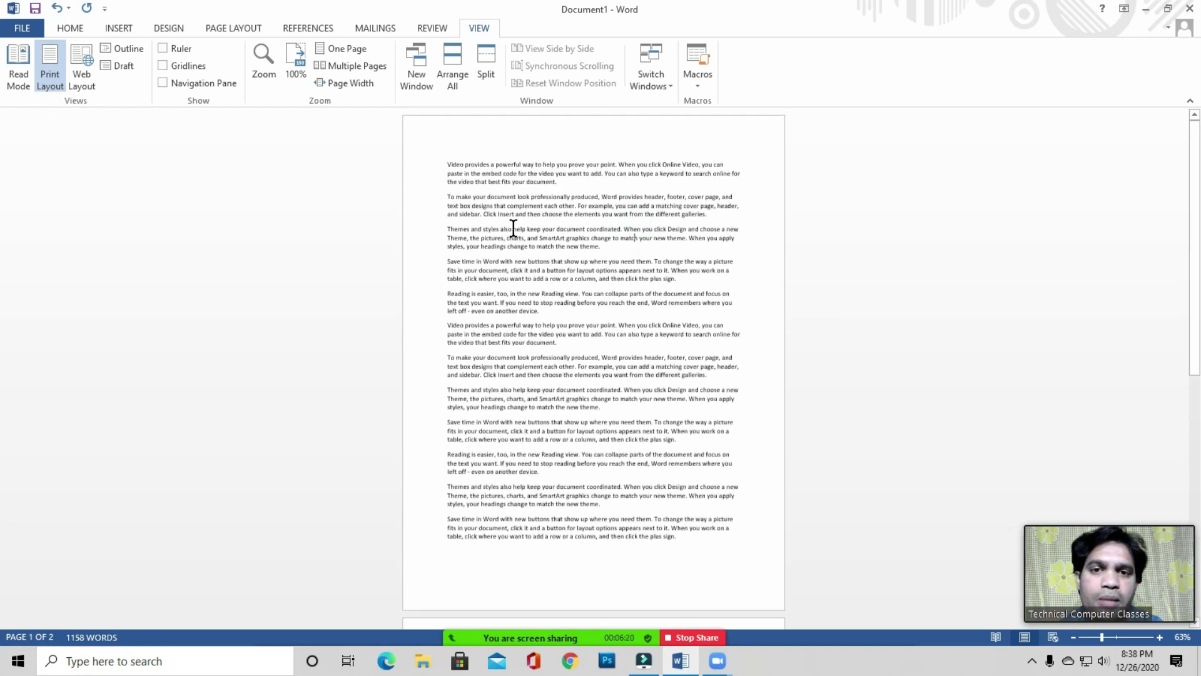
click(526, 325)
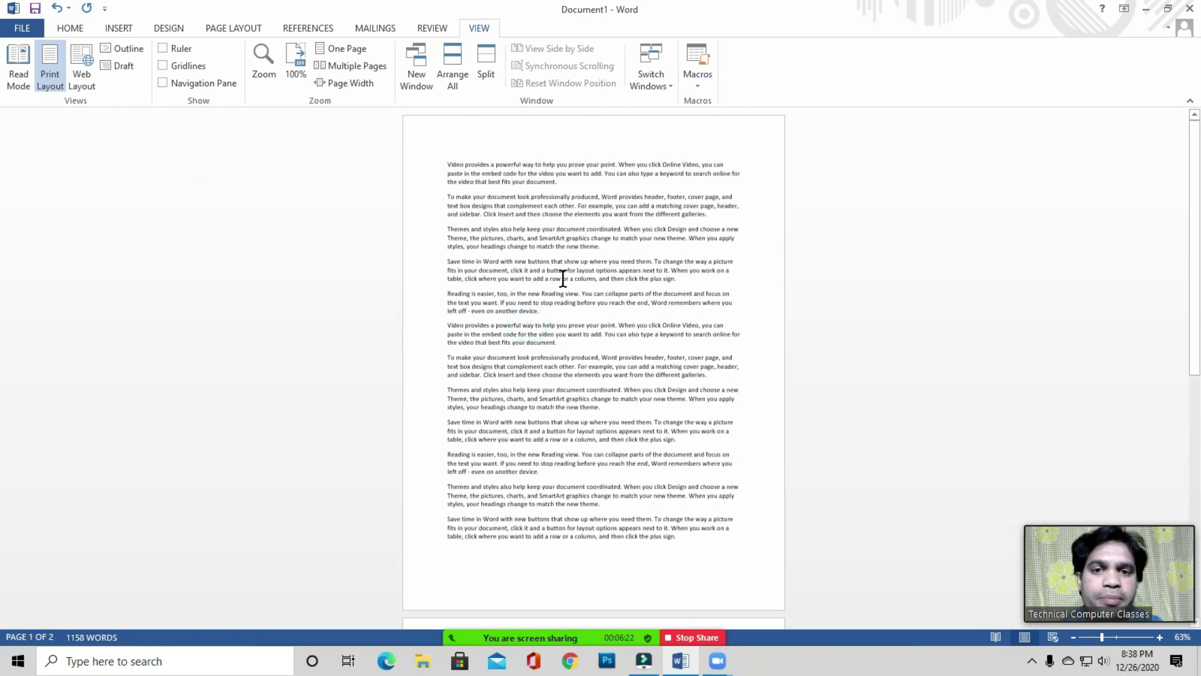
click(562, 278)
drag(444, 161, 688, 441)
click(589, 270)
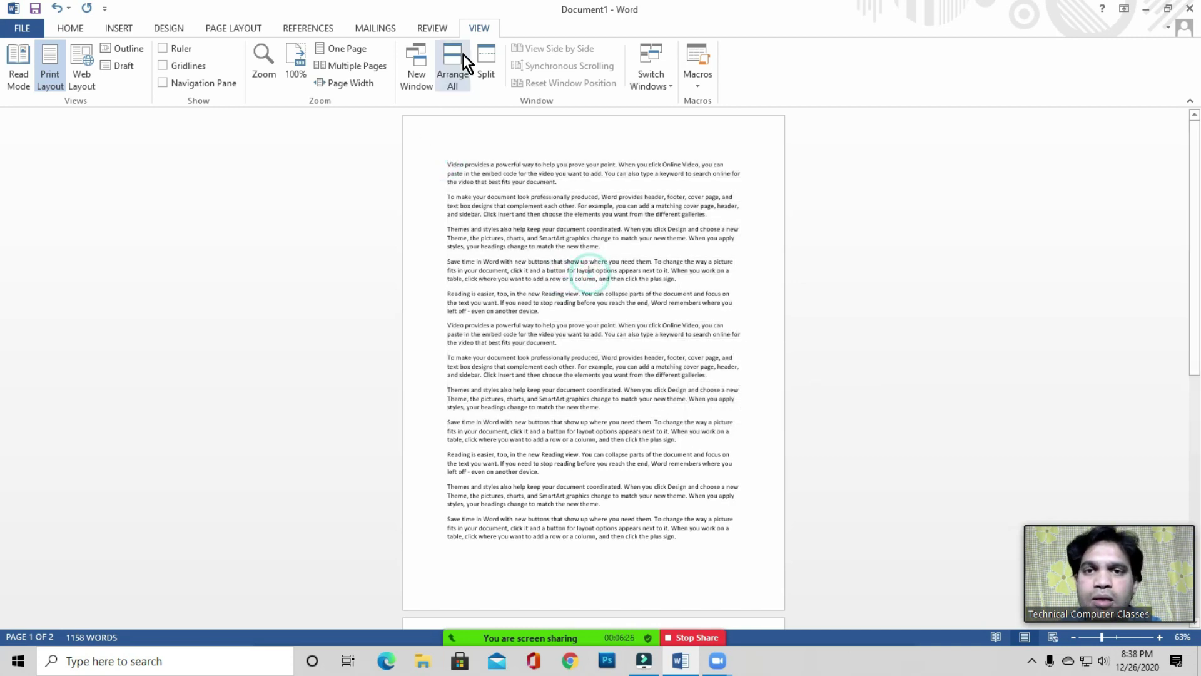
Set the zoom to 100% and show the beginning of the document in Print Layout
click(296, 65)
scroll(532, 241, up, 3)
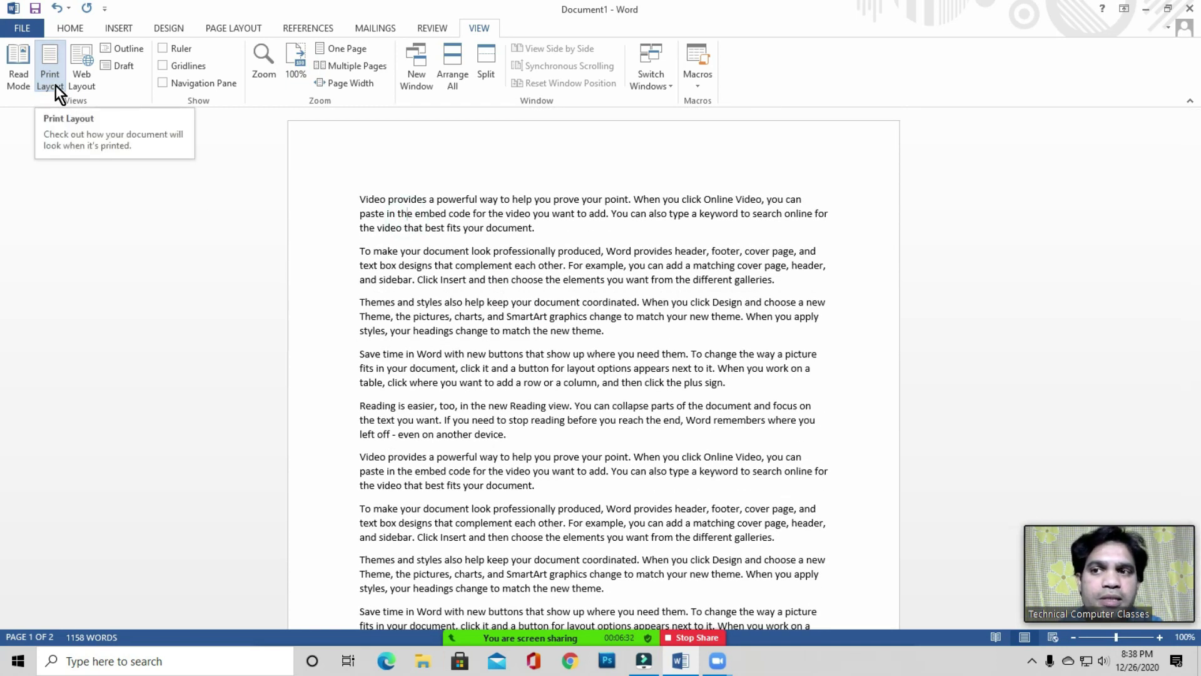
click(548, 226)
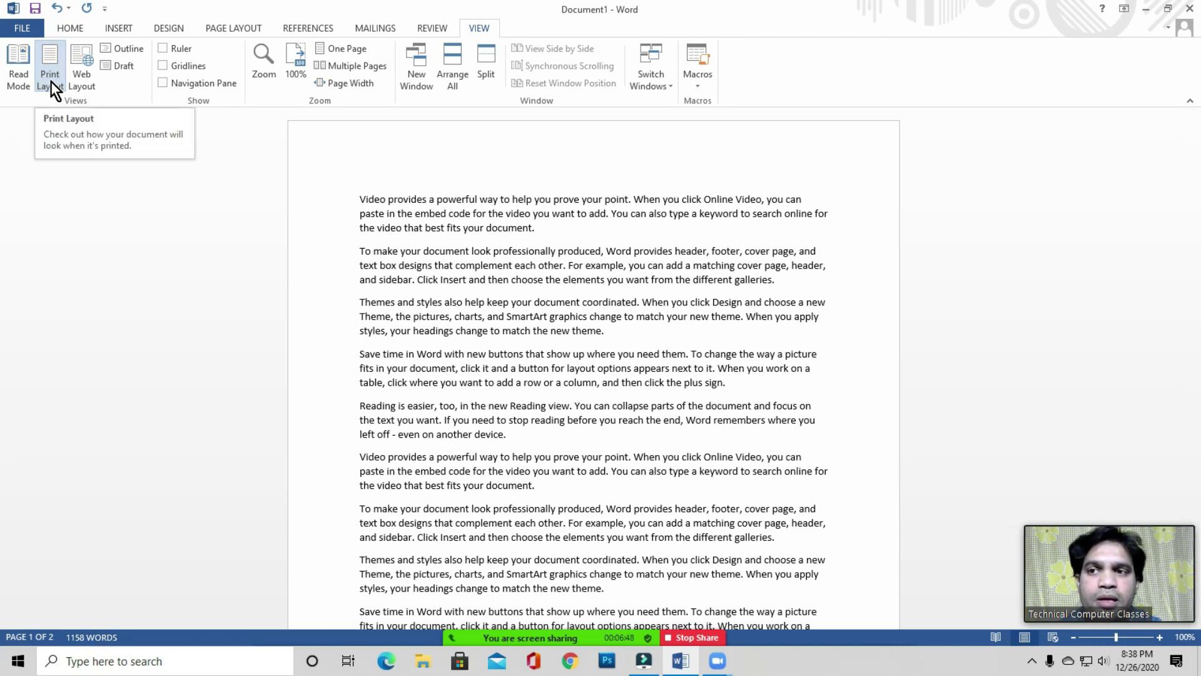
click(523, 229)
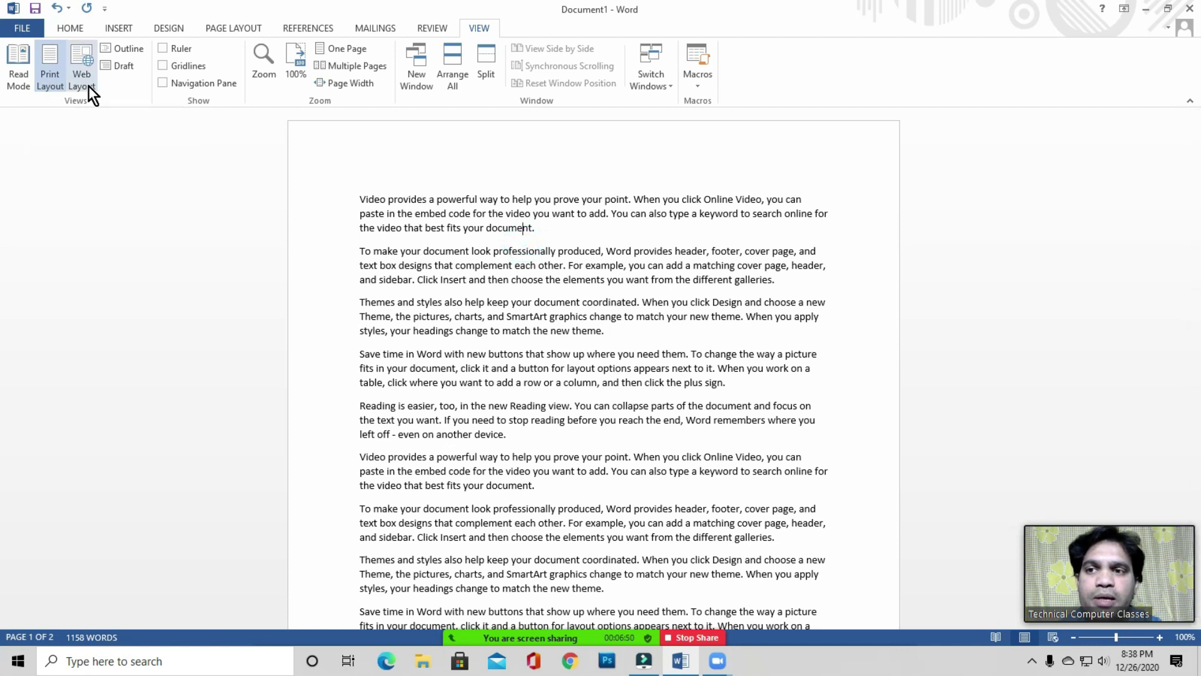
click(410, 185)
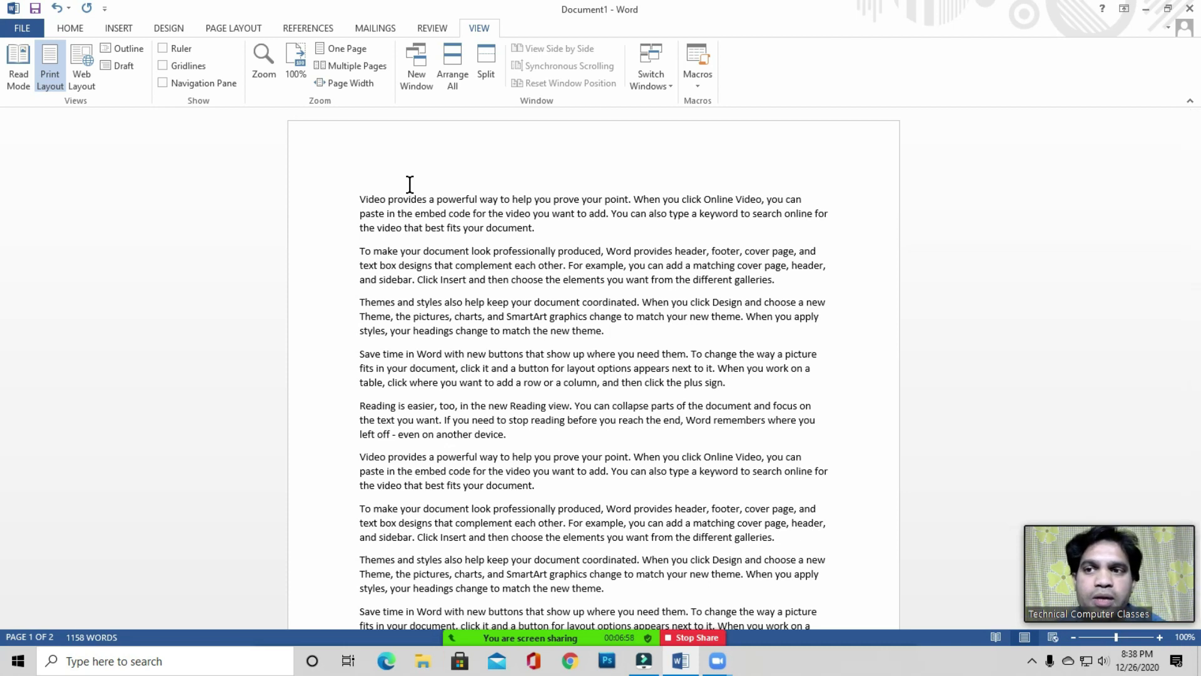
click(415, 200)
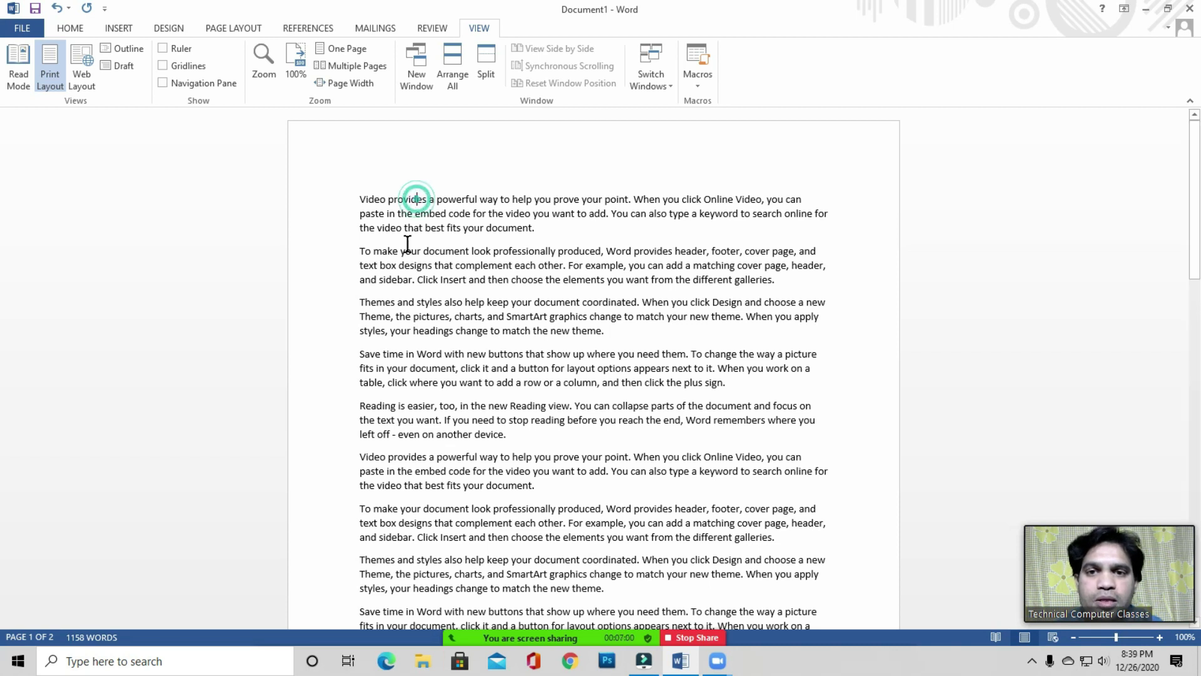
click(470, 218)
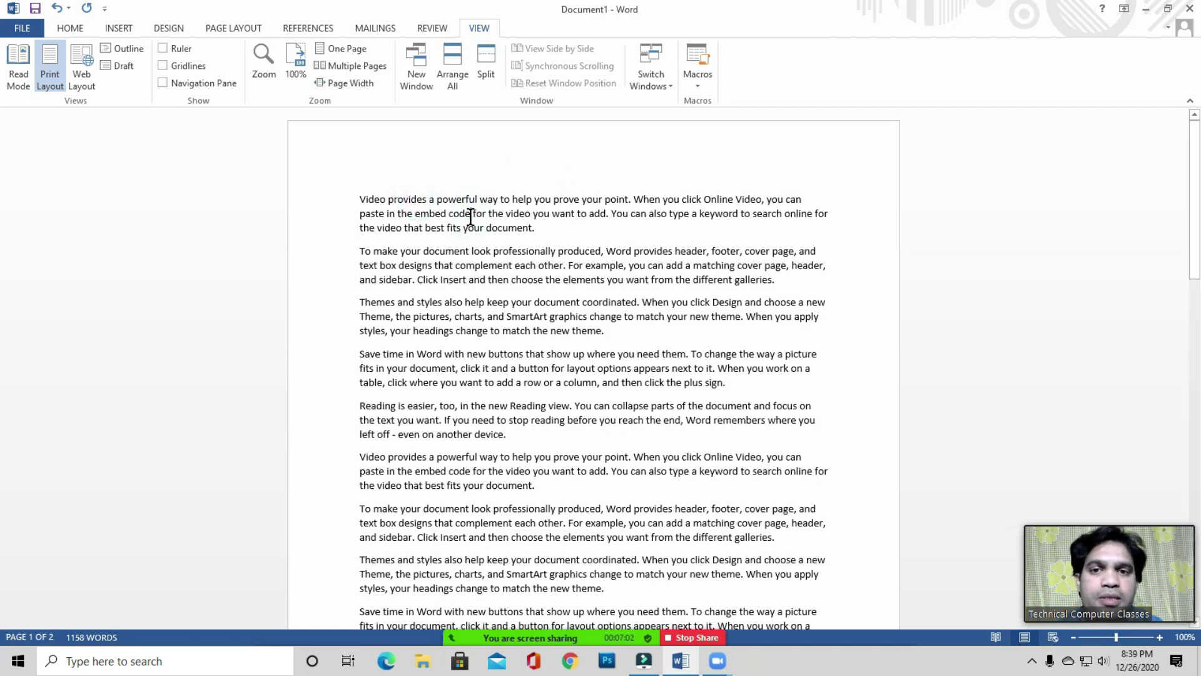
Show the document in Web Layout, highlight the opening paragraphs across the full-width lines, and return to Print Layout
click(88, 80)
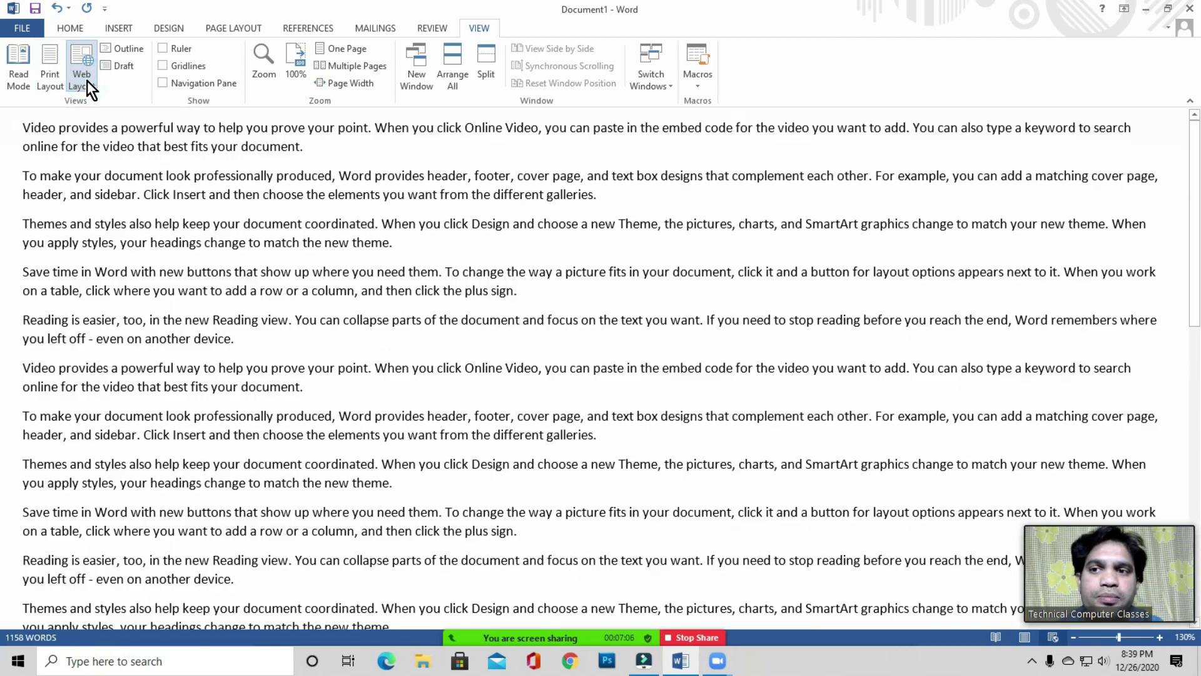
drag(22, 127, 820, 463)
click(159, 166)
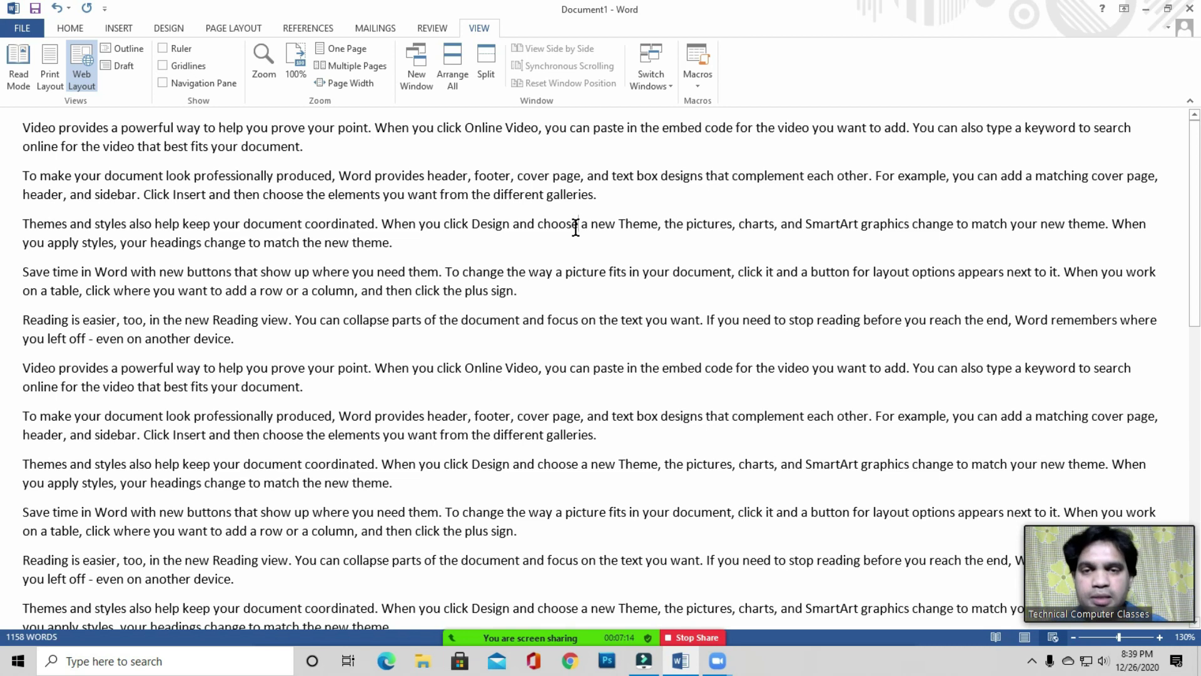
drag(19, 128, 749, 388)
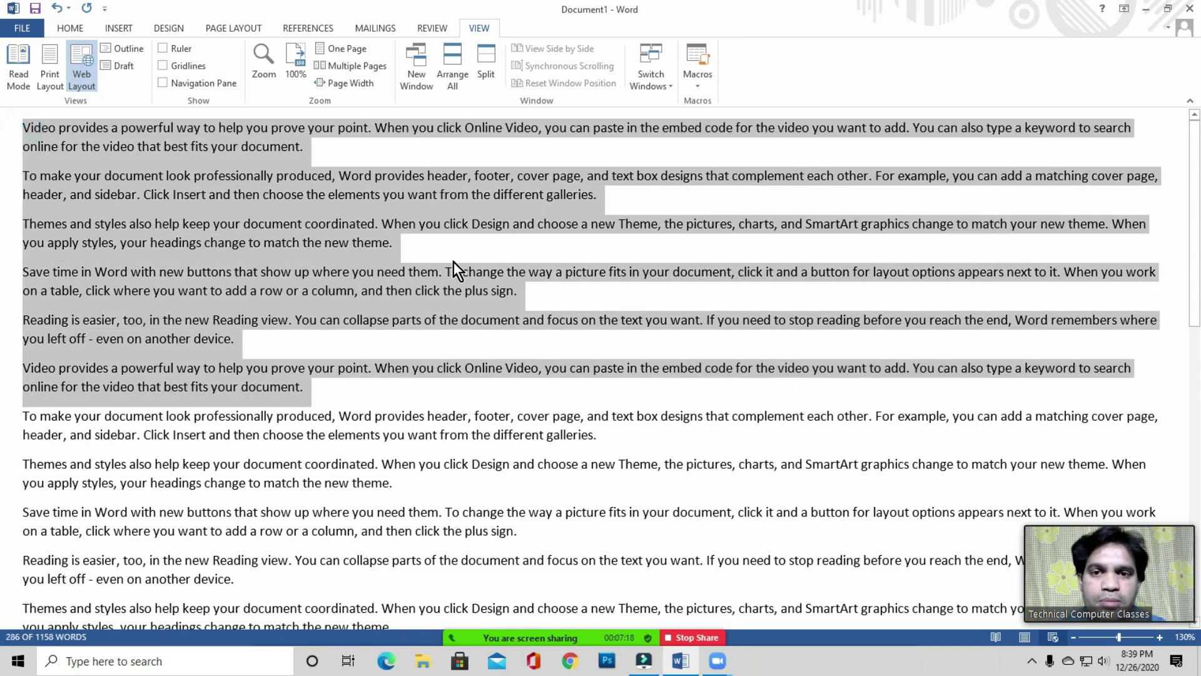
click(467, 249)
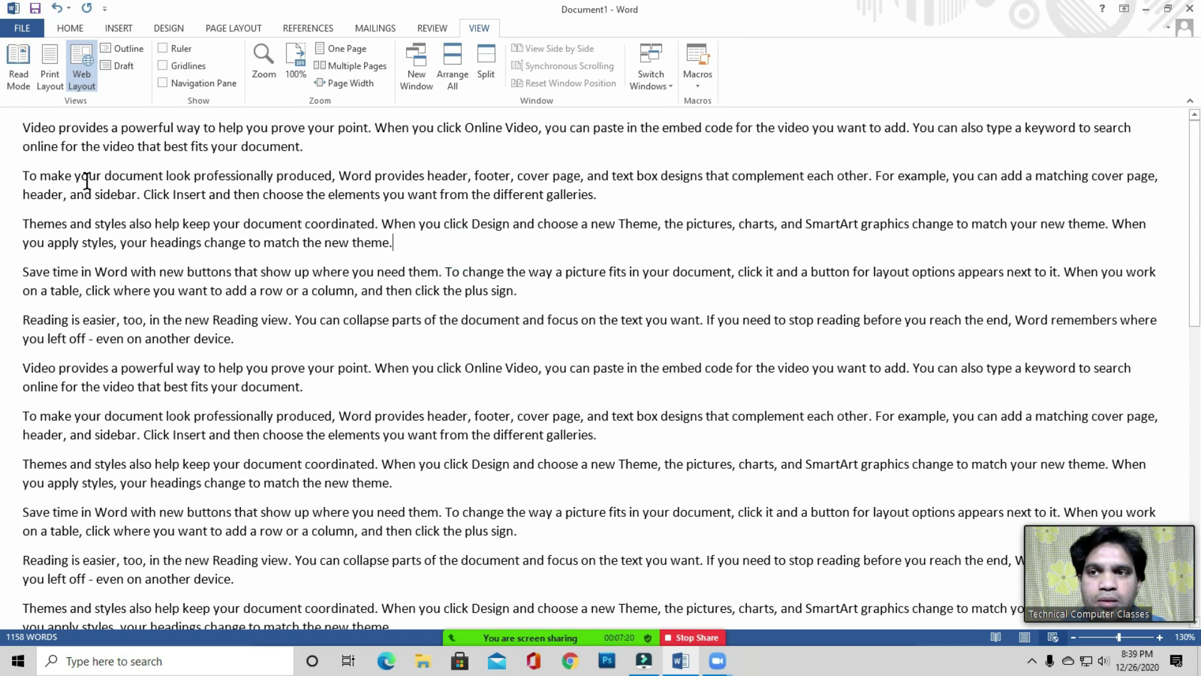
click(133, 194)
click(49, 83)
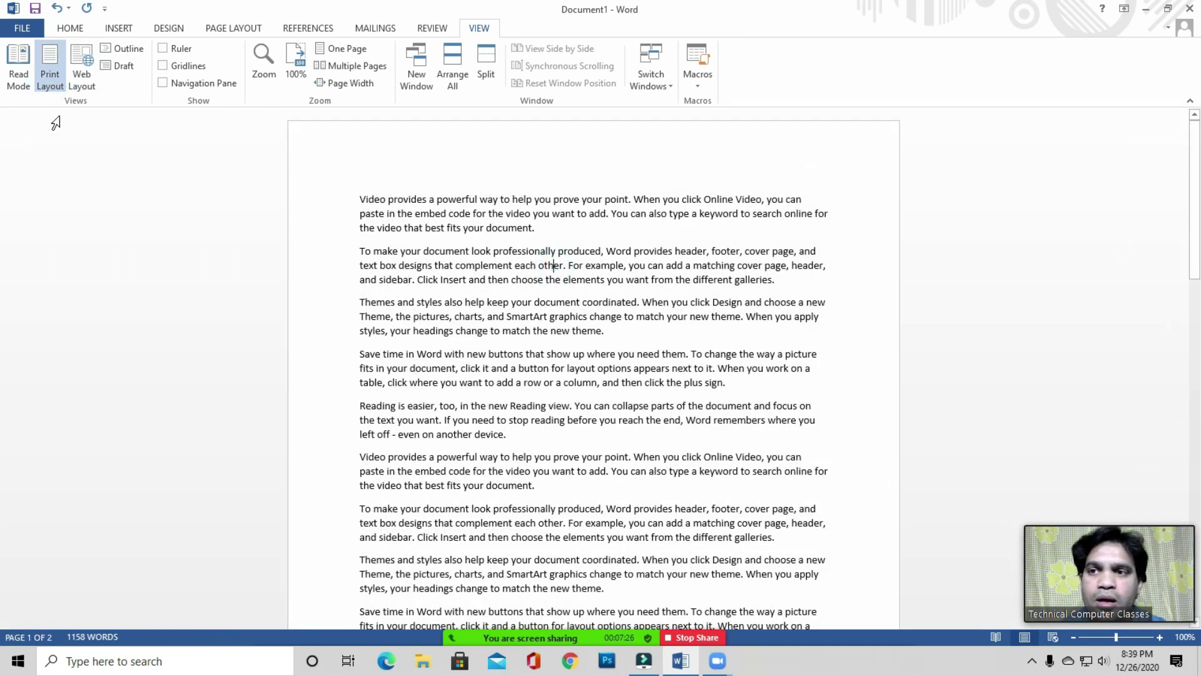
Show the document briefly in Read Mode and go back to Print Layout
click(18, 74)
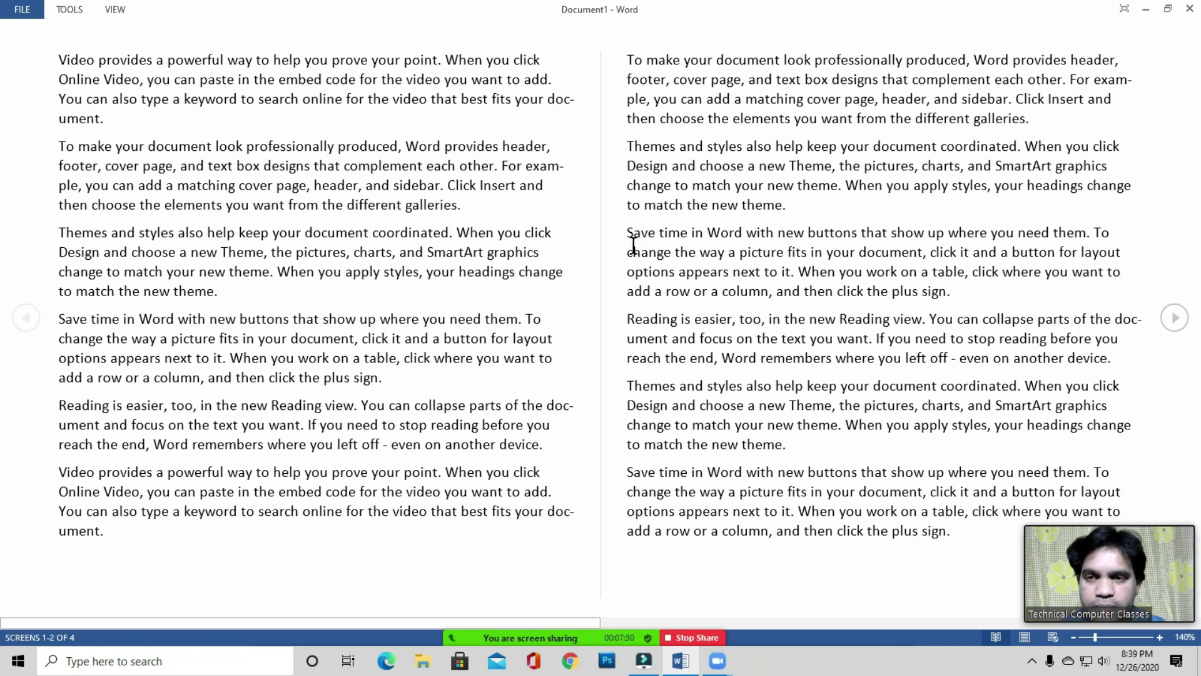
key(Escape)
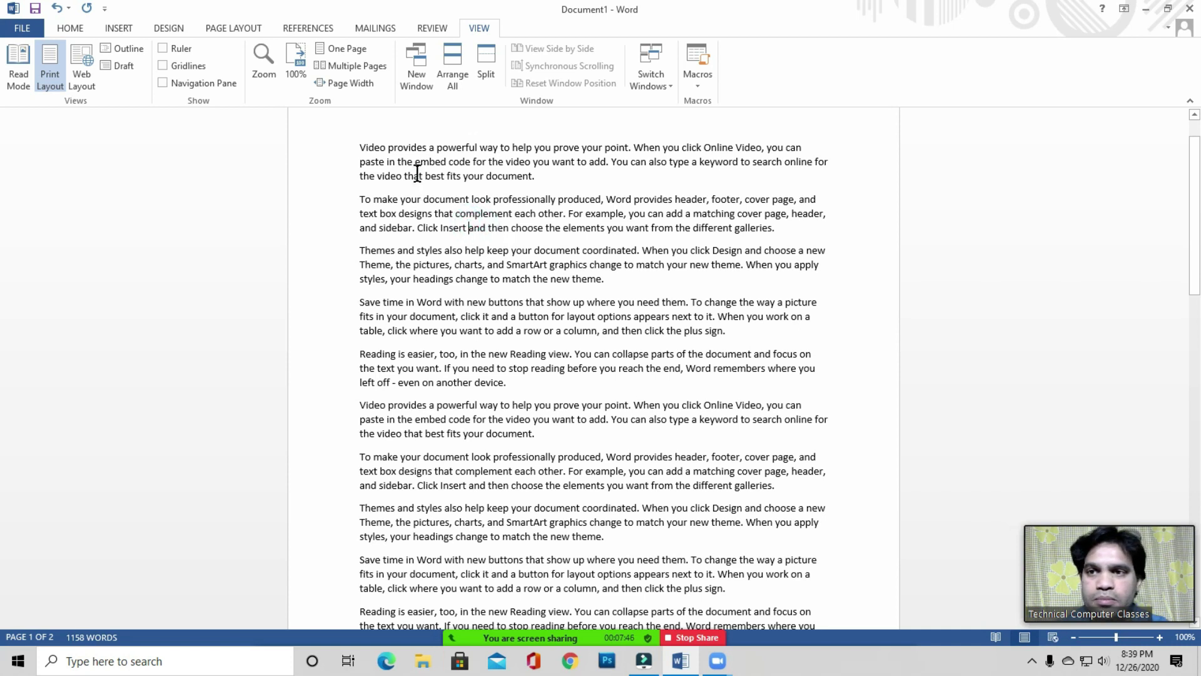
Switch to Outline view and highlight the first and second paragraphs in turn to point out their bullets
click(128, 51)
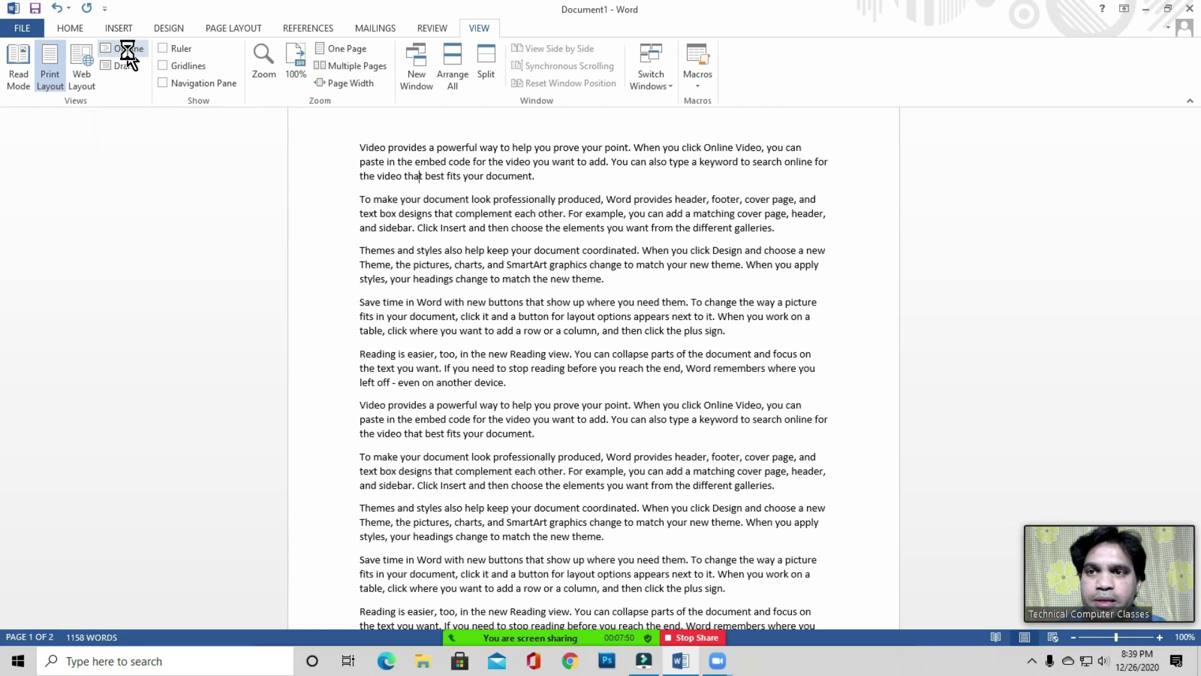
click(256, 184)
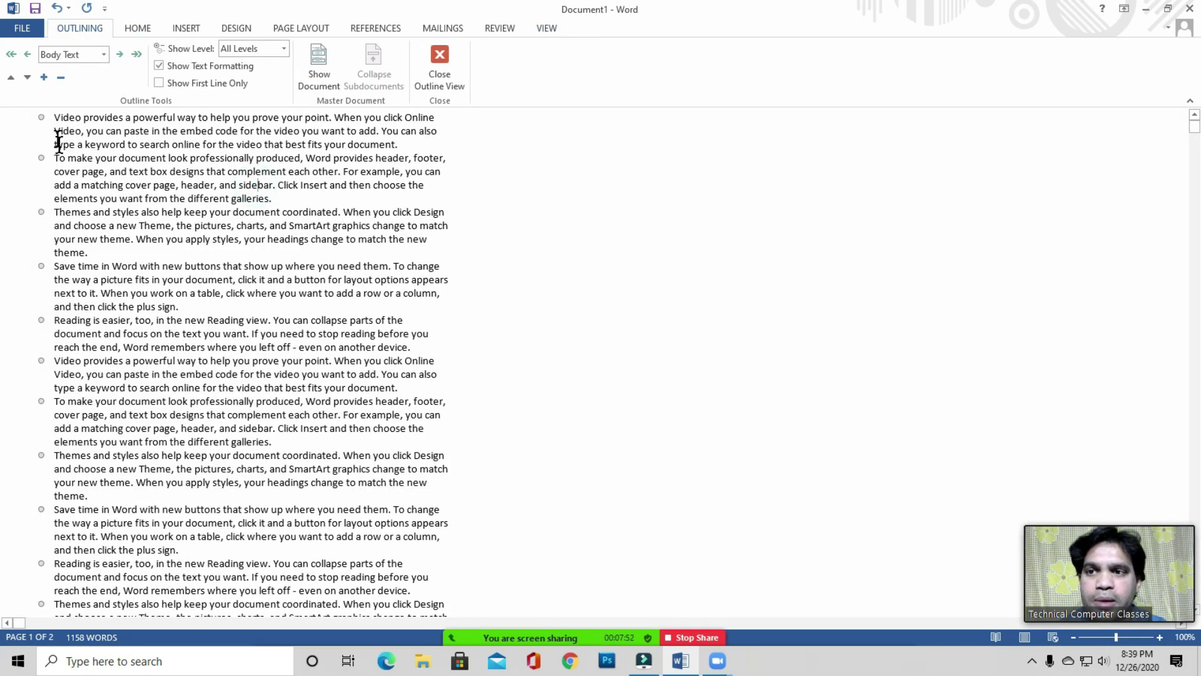
drag(55, 118, 280, 185)
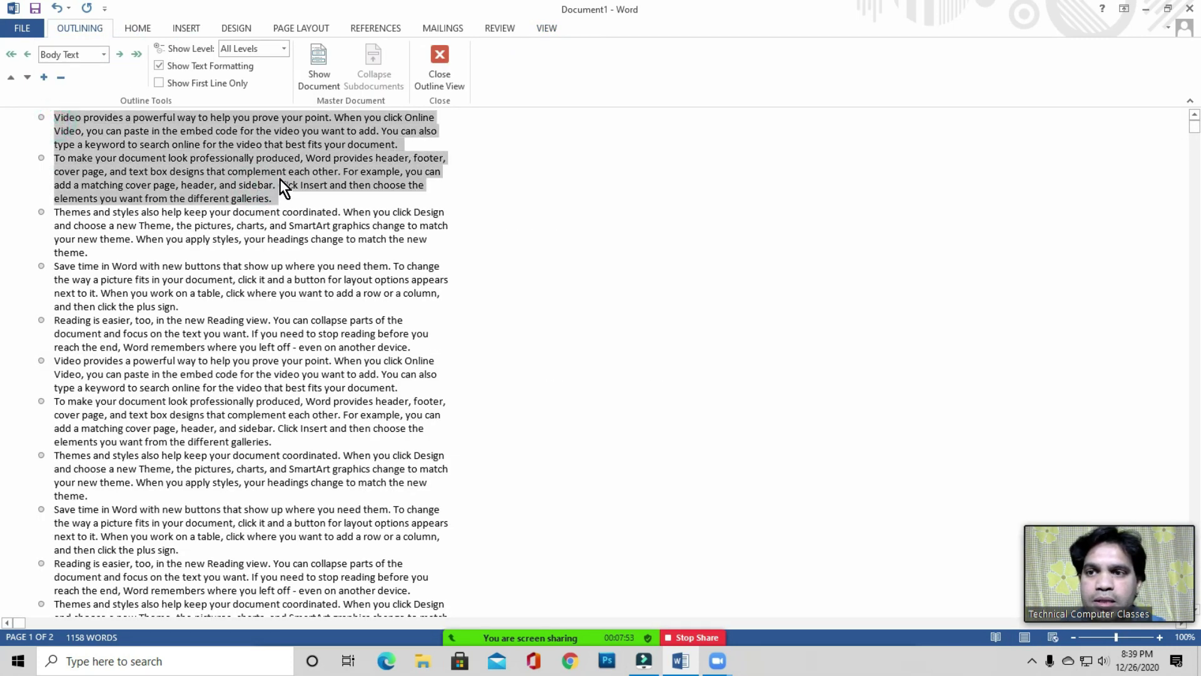
click(148, 185)
drag(55, 118, 396, 144)
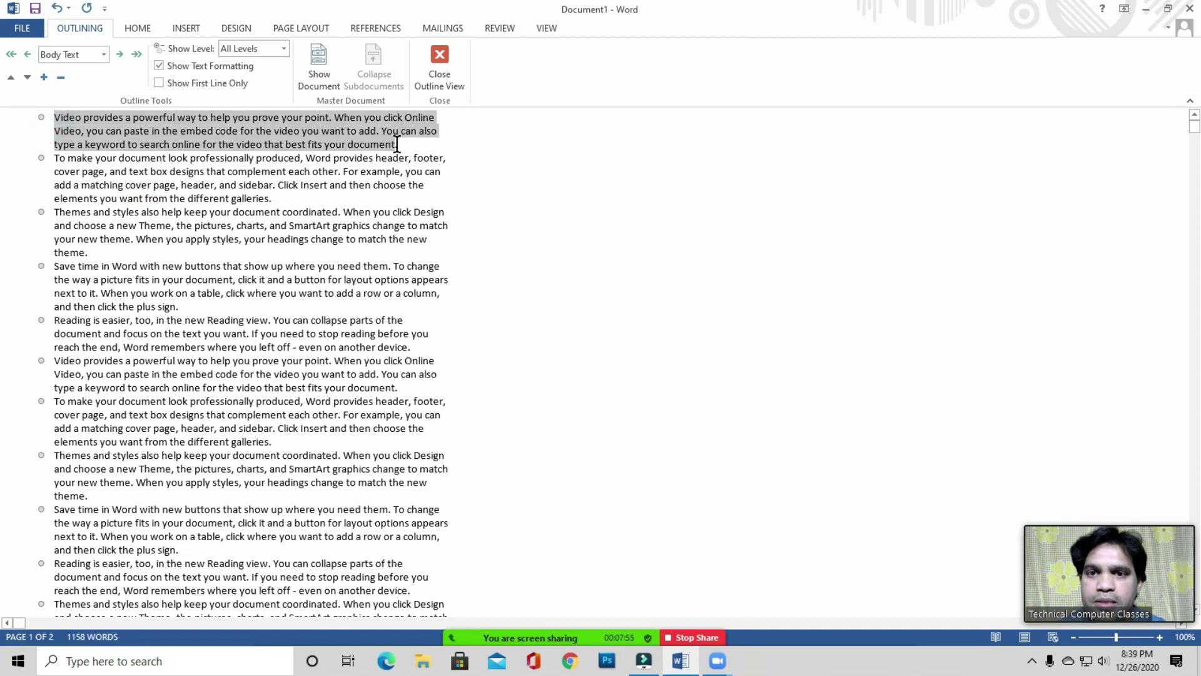
click(326, 186)
drag(55, 158, 276, 199)
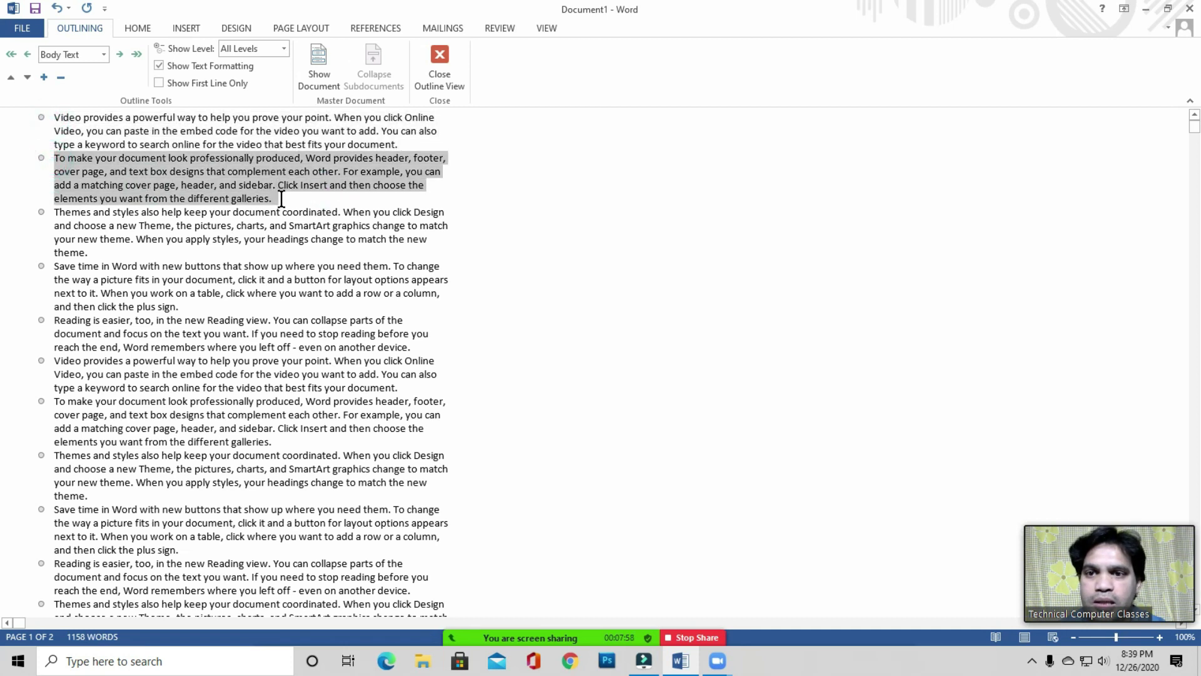
click(279, 204)
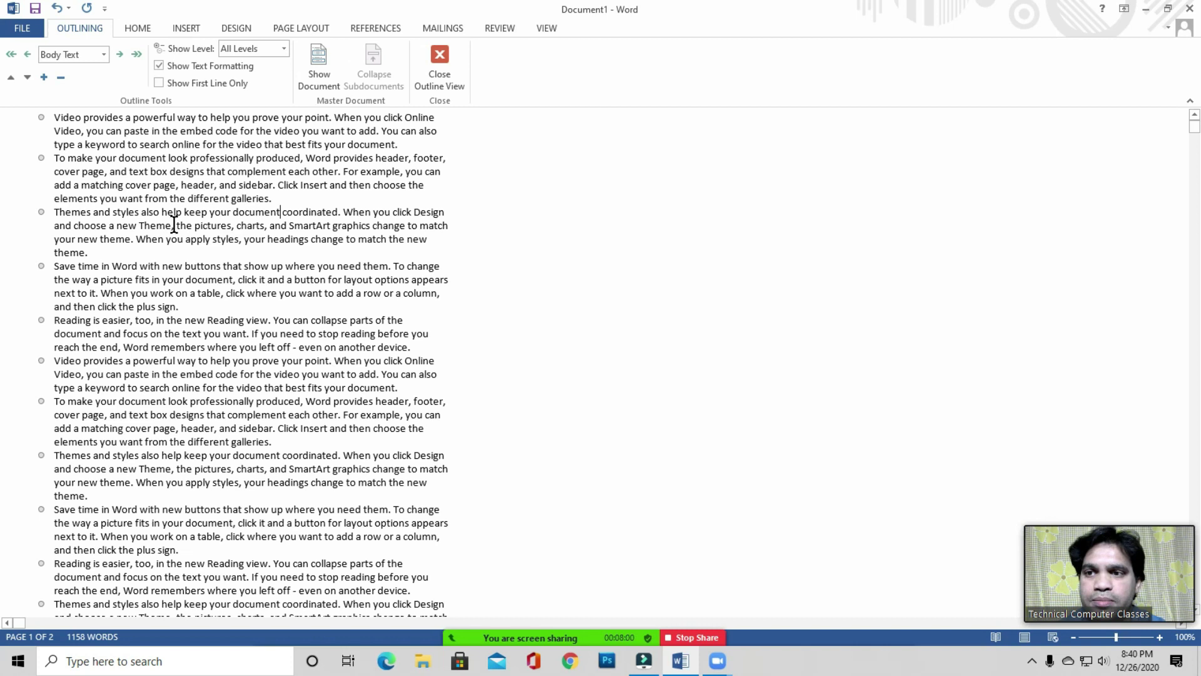
Select the last paragraph before the blank line in the outline and close Outline view
scroll(180, 216, down, 10)
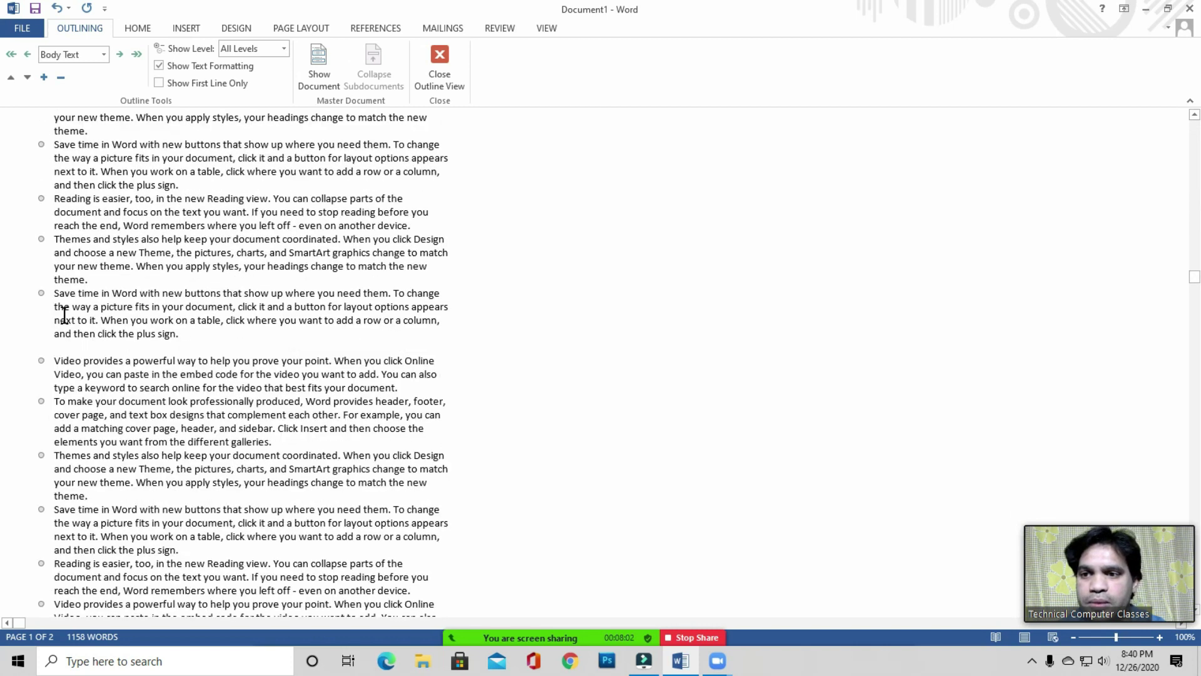
drag(55, 293, 209, 332)
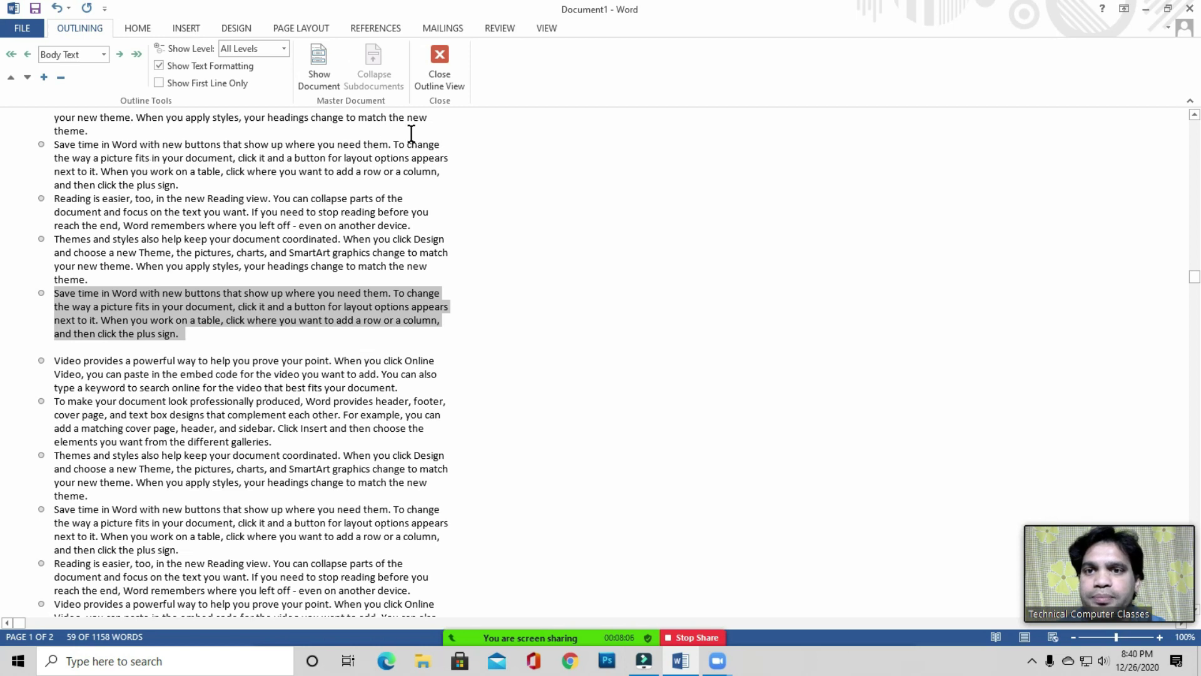
click(439, 63)
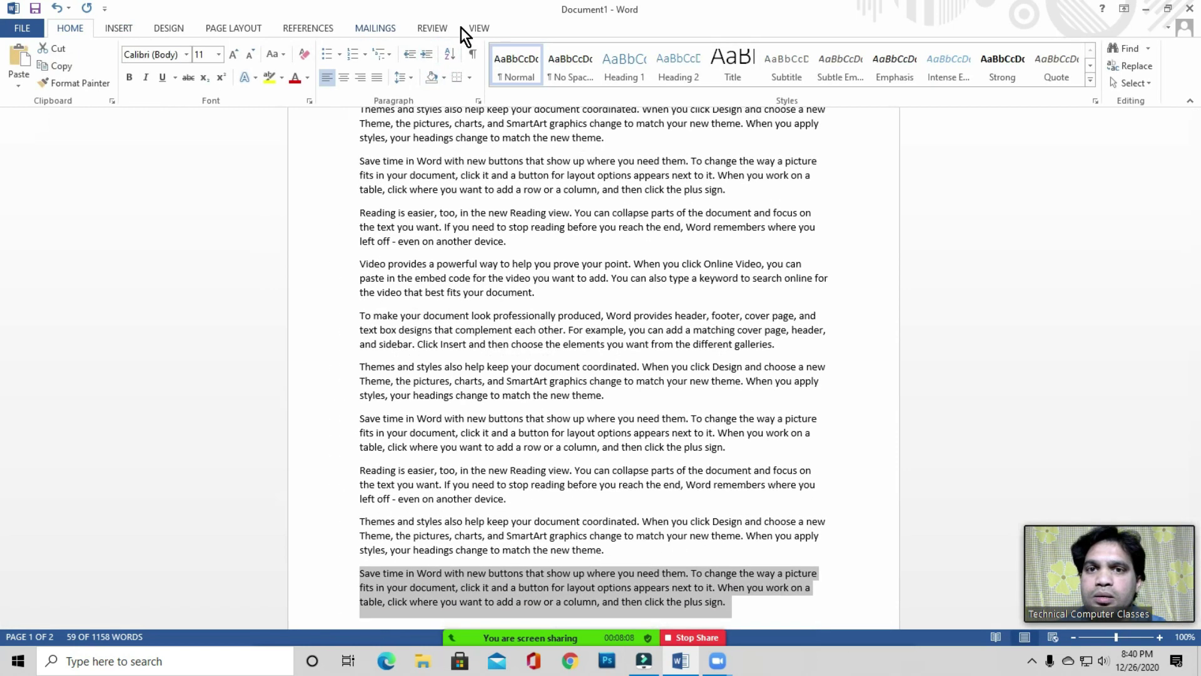
Switch the document to Draft view and clear the paragraph selection
click(480, 26)
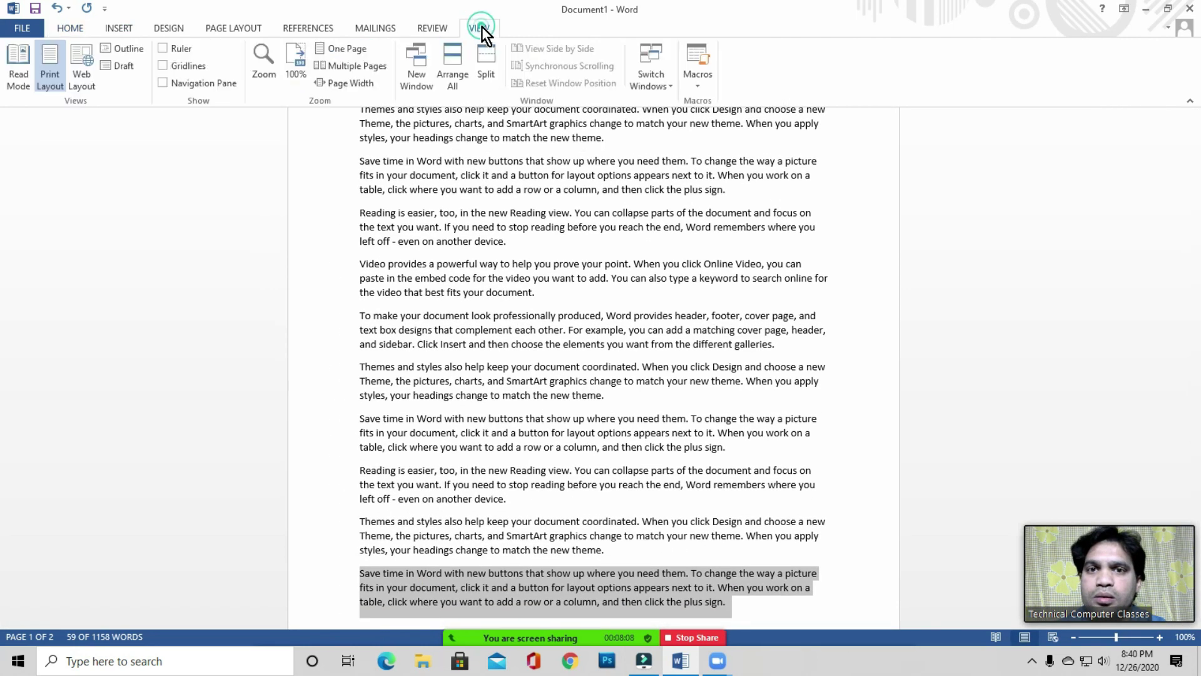
click(125, 67)
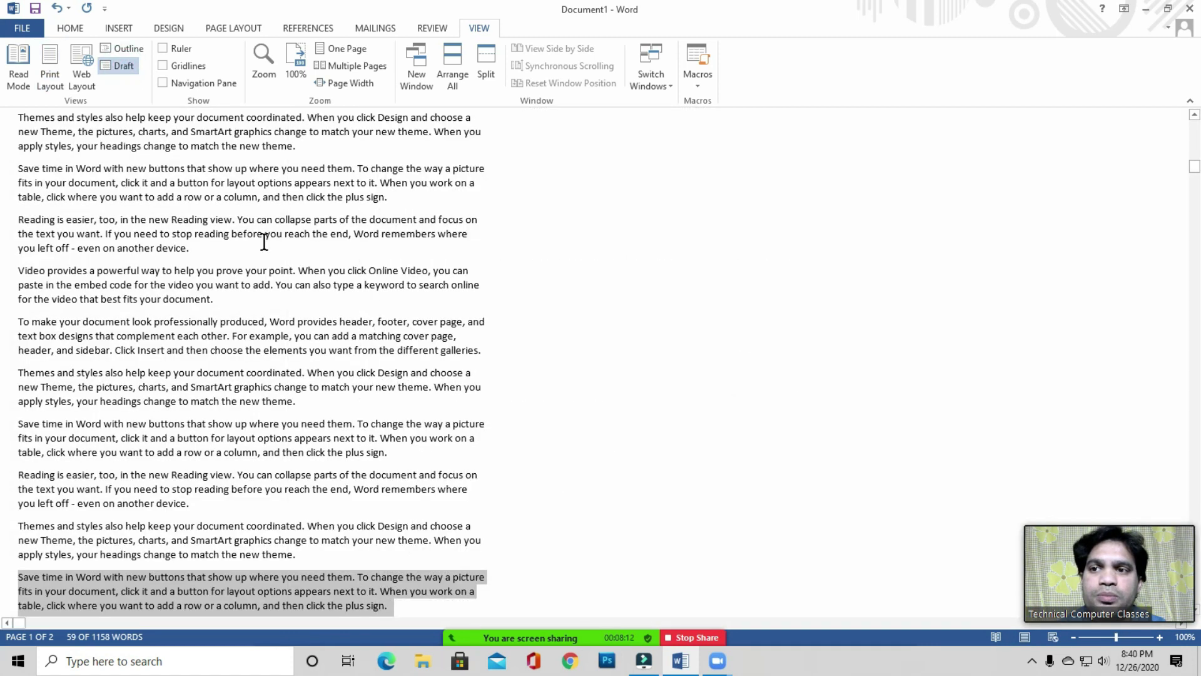
click(398, 239)
Generate sample text with =rand () on the empty line at the end of the document
scroll(330, 235, down, 6)
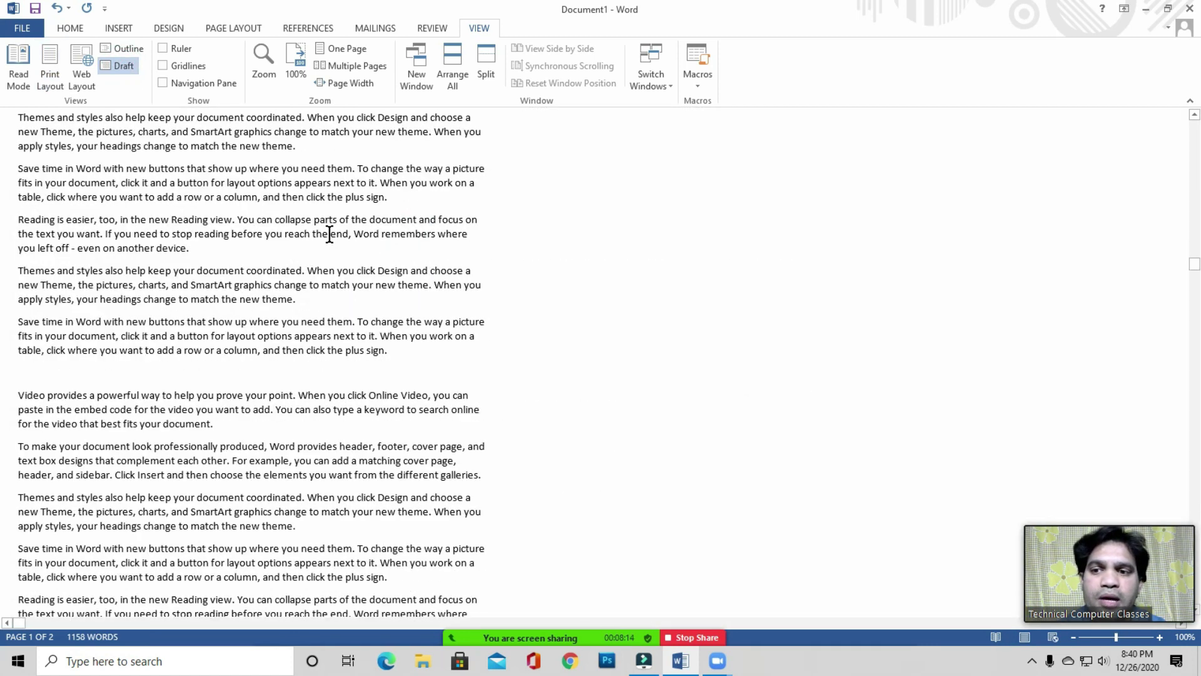
scroll(334, 250, down, 10)
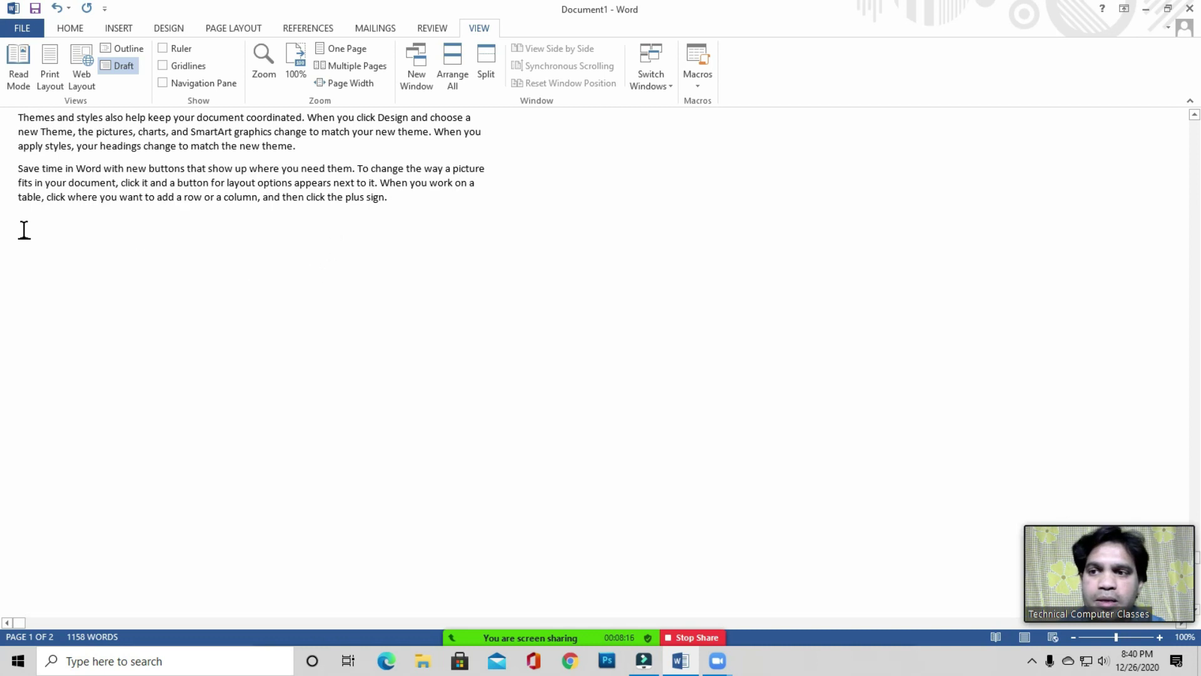
click(25, 232)
text(=)
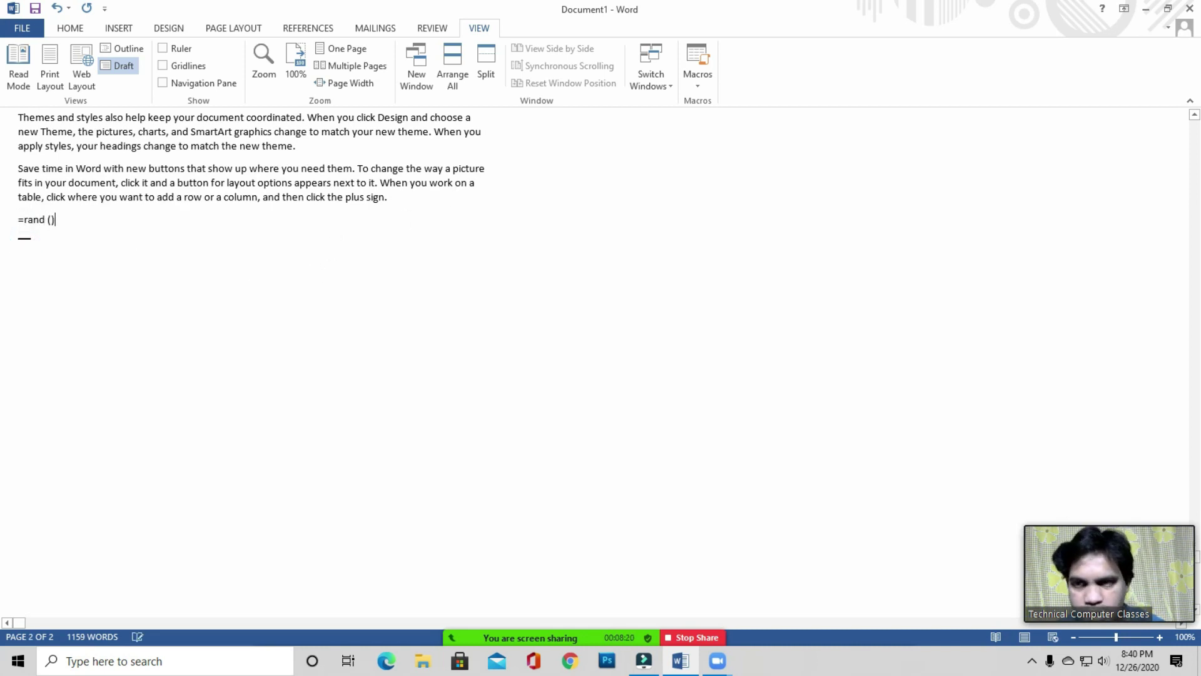
text(rand ())
key(Return)
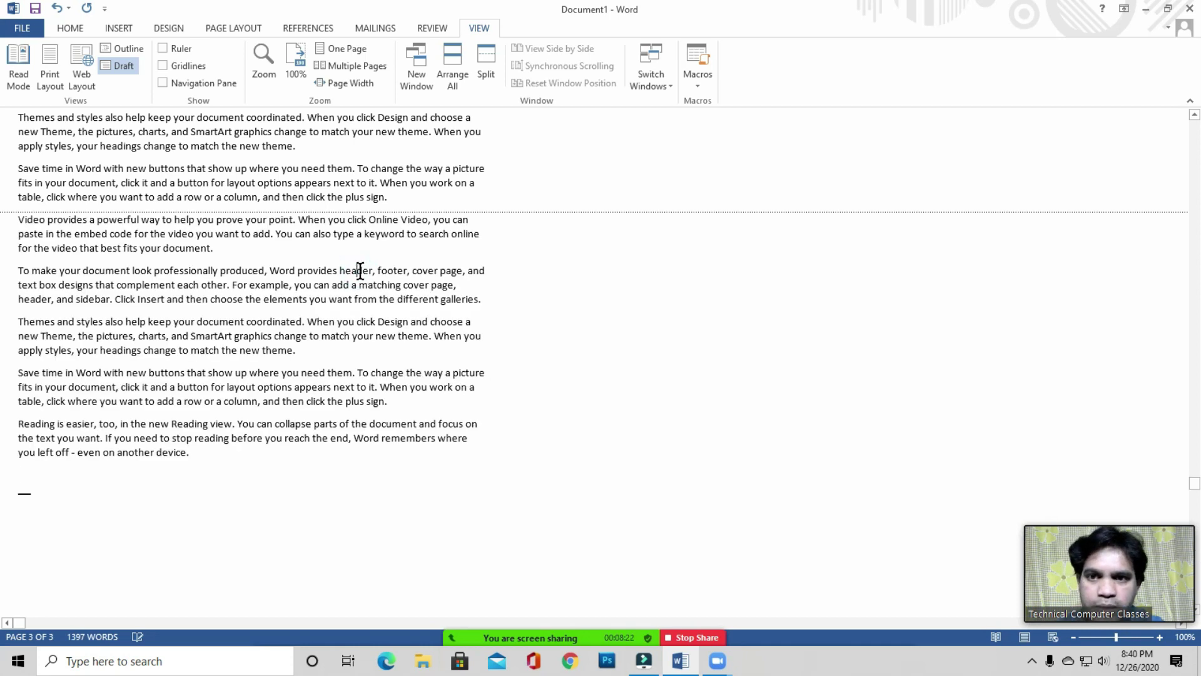
Look through the text in Draft view and examine the dotted page break before the last block of sample text
scroll(361, 271, up, 10)
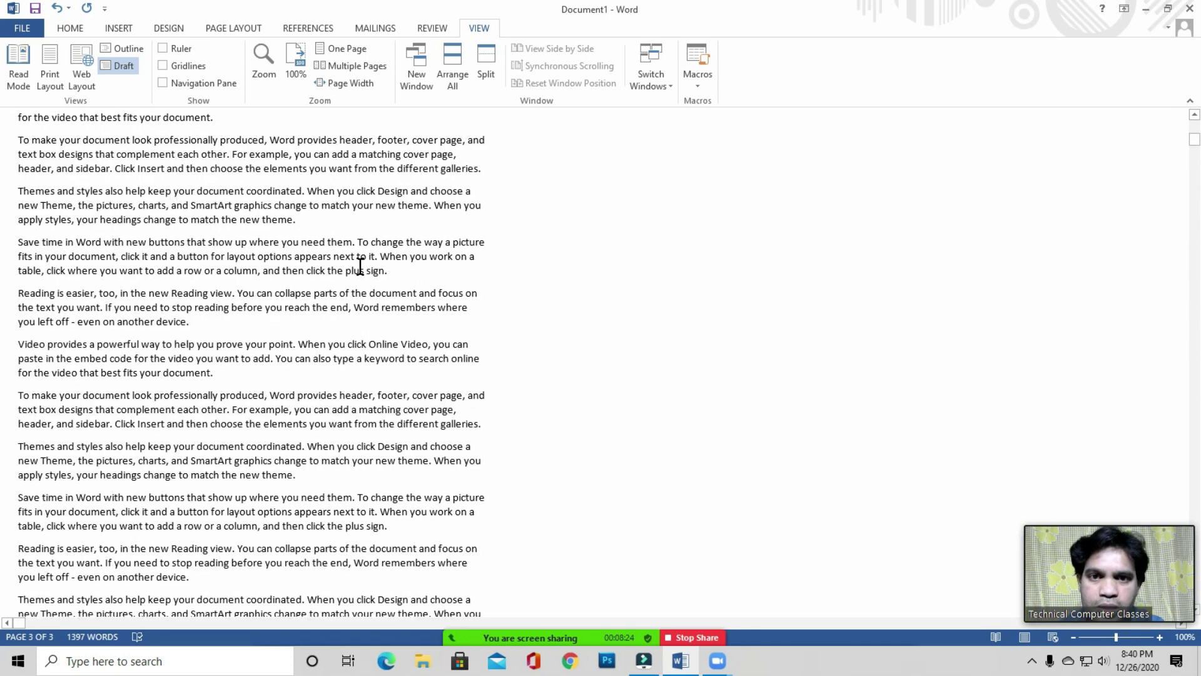
scroll(360, 266, up, 1)
scroll(360, 265, down, 10)
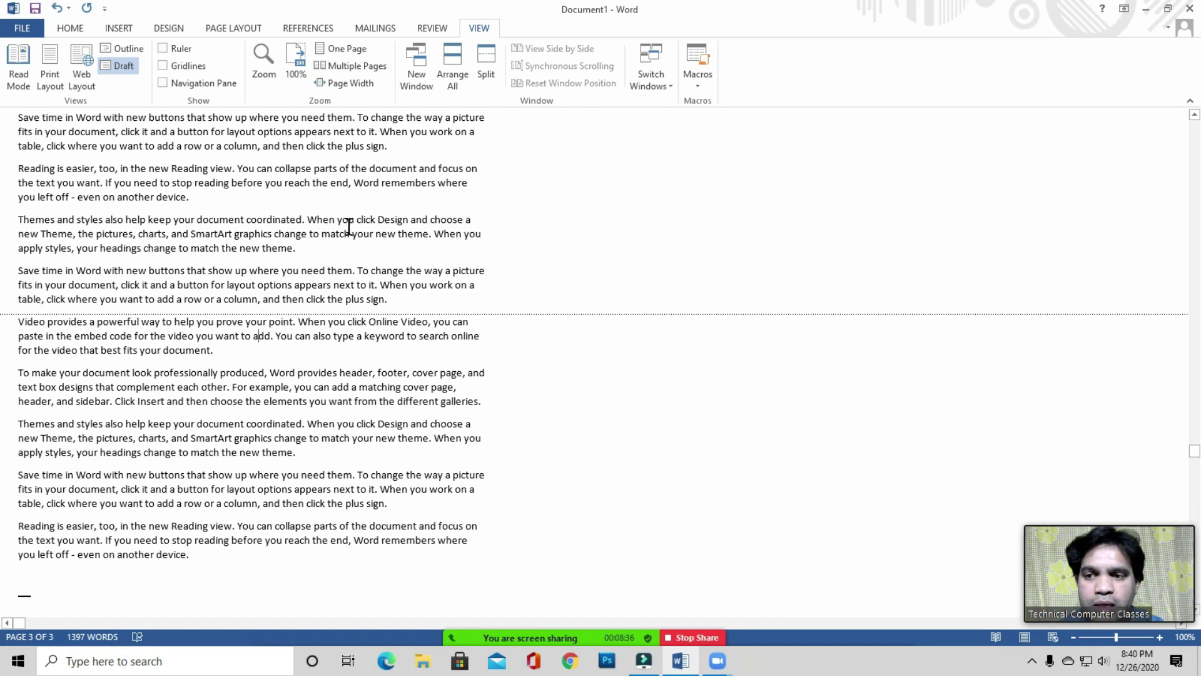
click(35, 570)
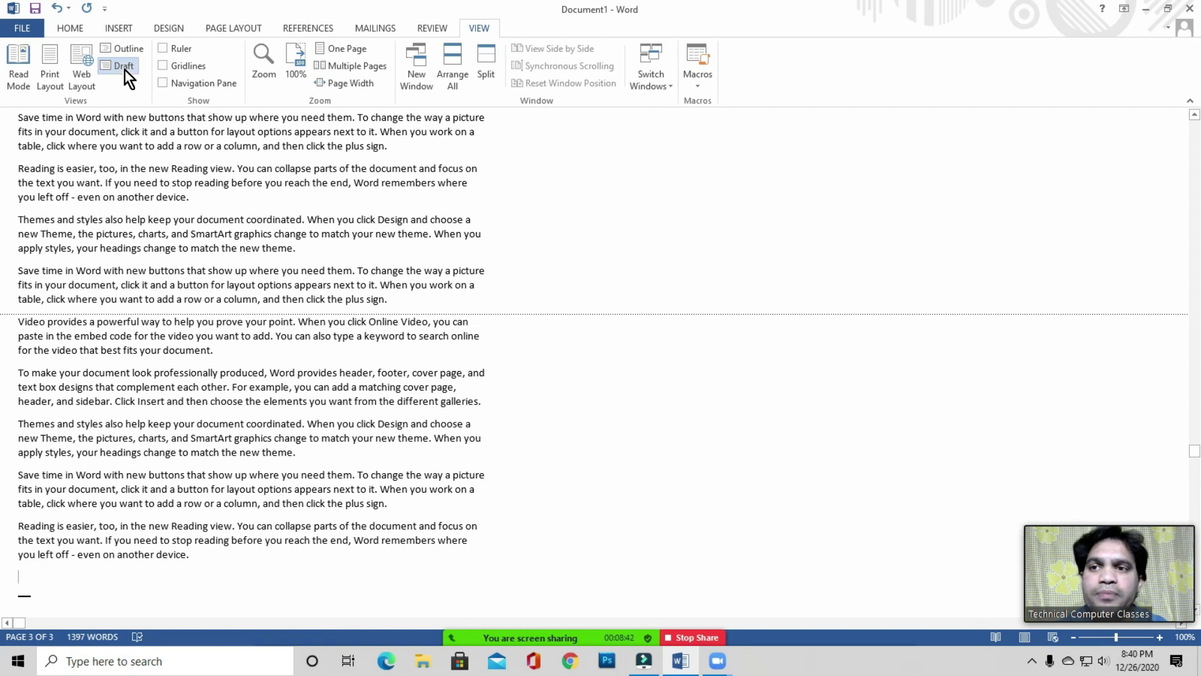
click(91, 183)
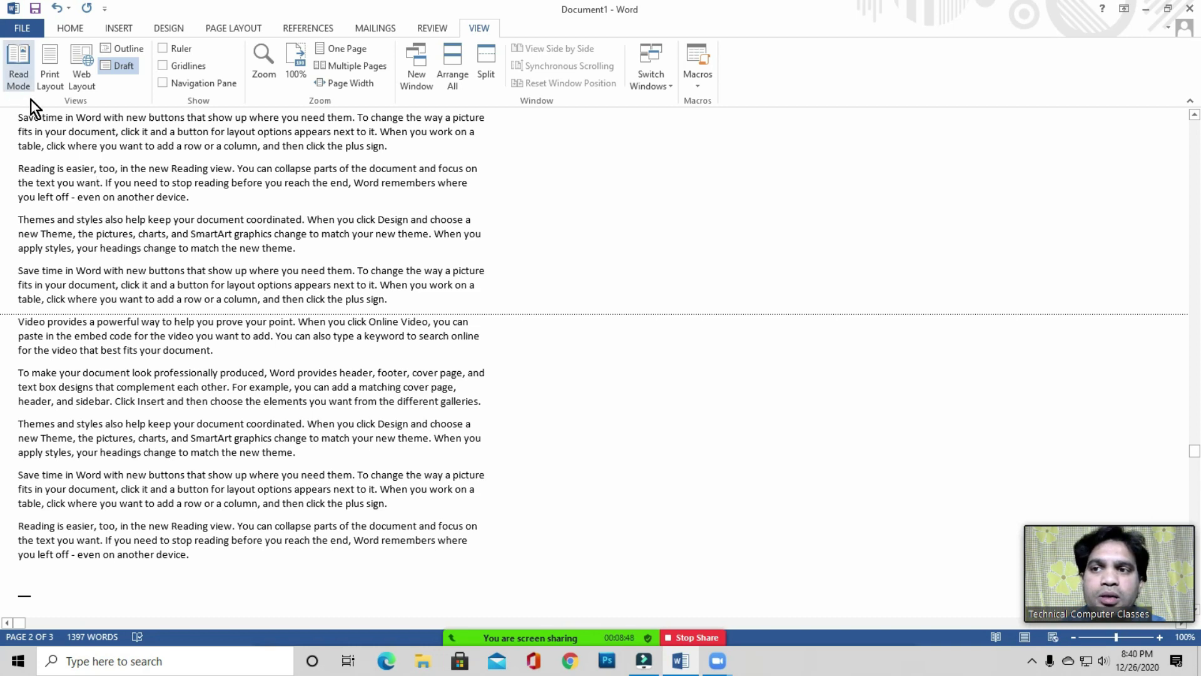
click(76, 150)
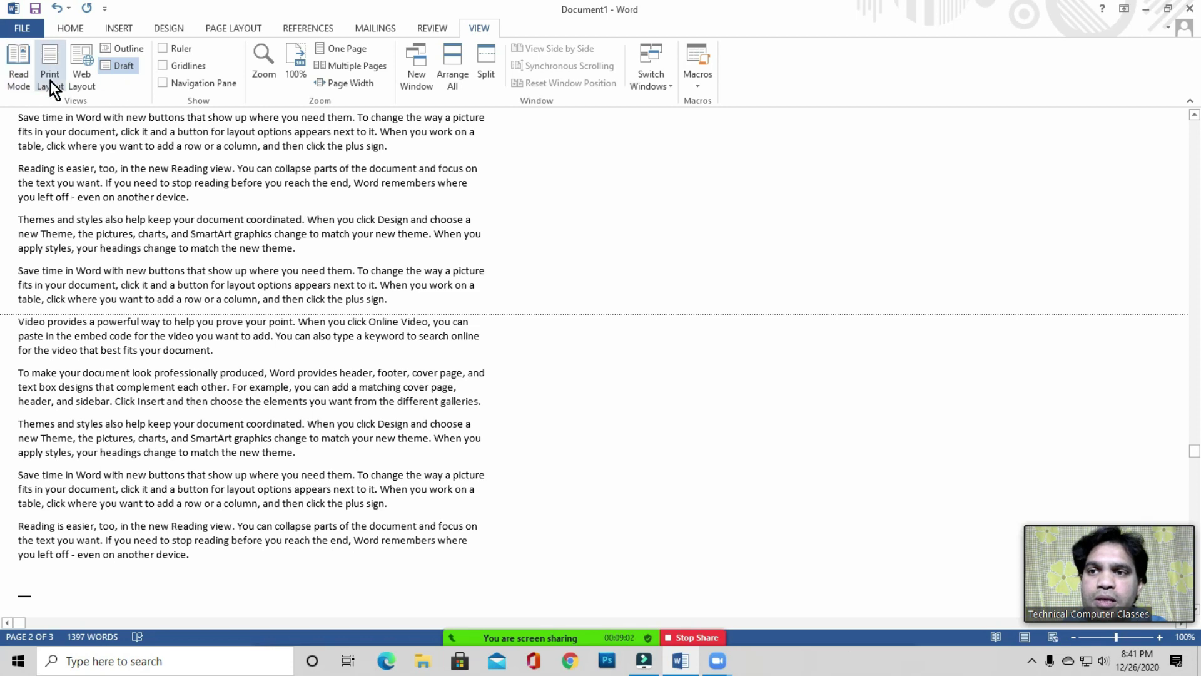
click(92, 146)
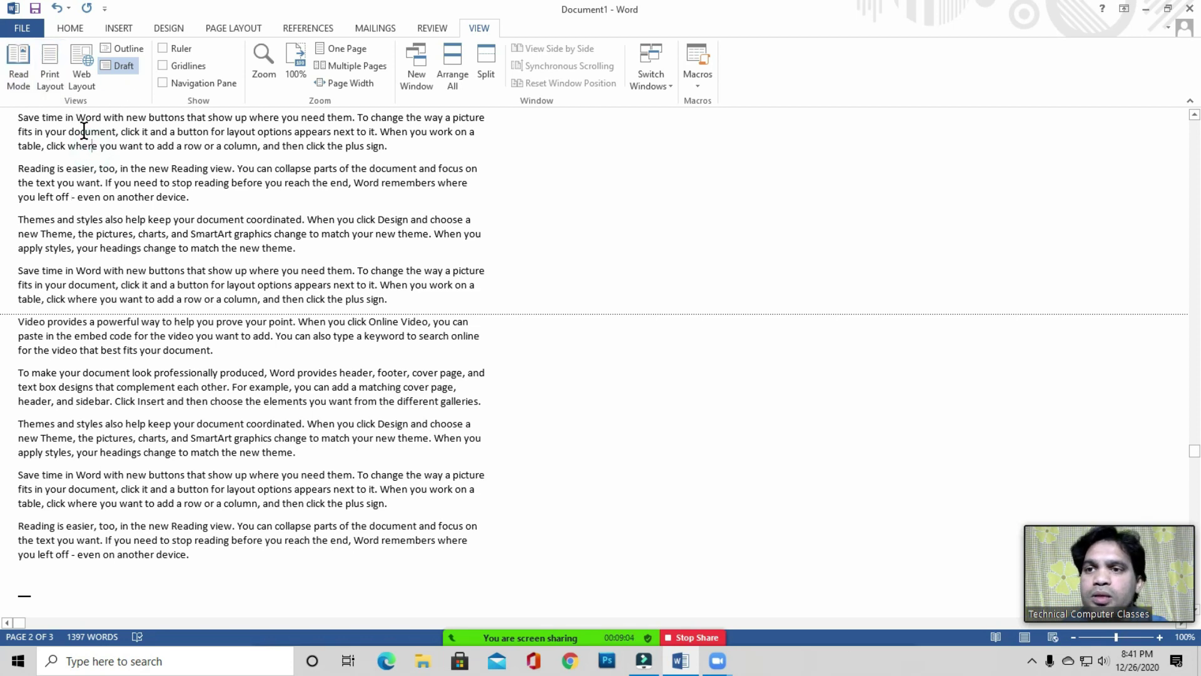
Switch to Web Layout and look through the text without page divisions
click(84, 77)
scroll(532, 222, down, 3)
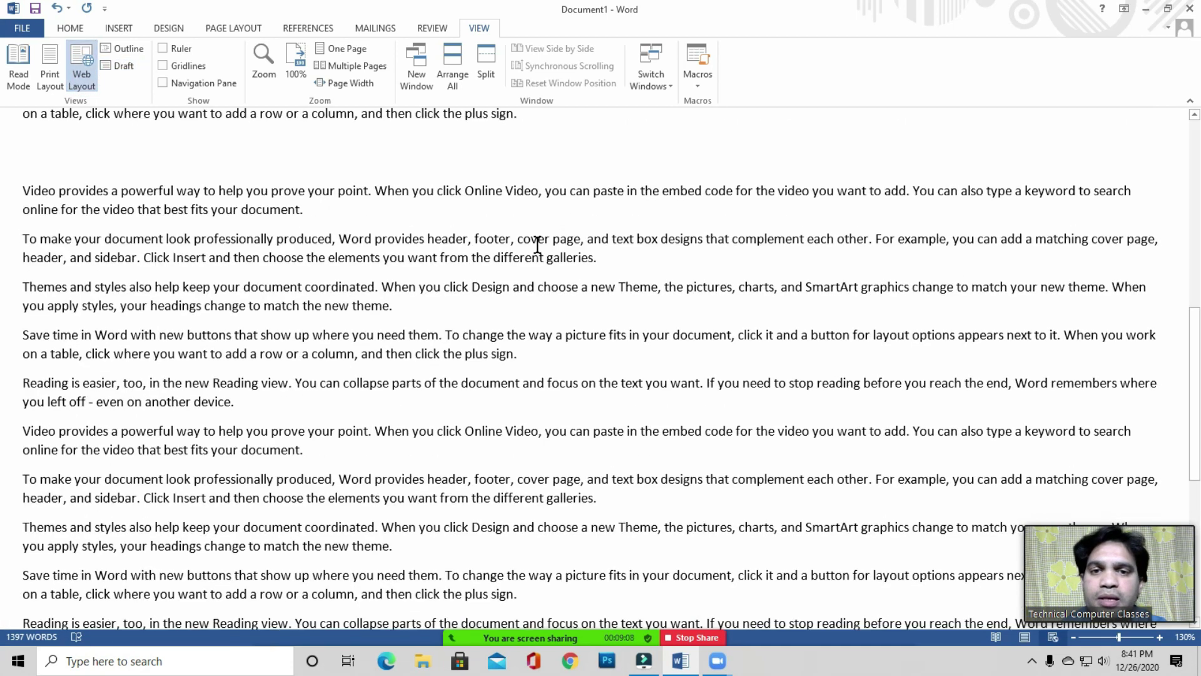
Compare Print Layout with Draft view, examine the dotted page break before the last text block, and place the cursor on the final empty line
click(52, 85)
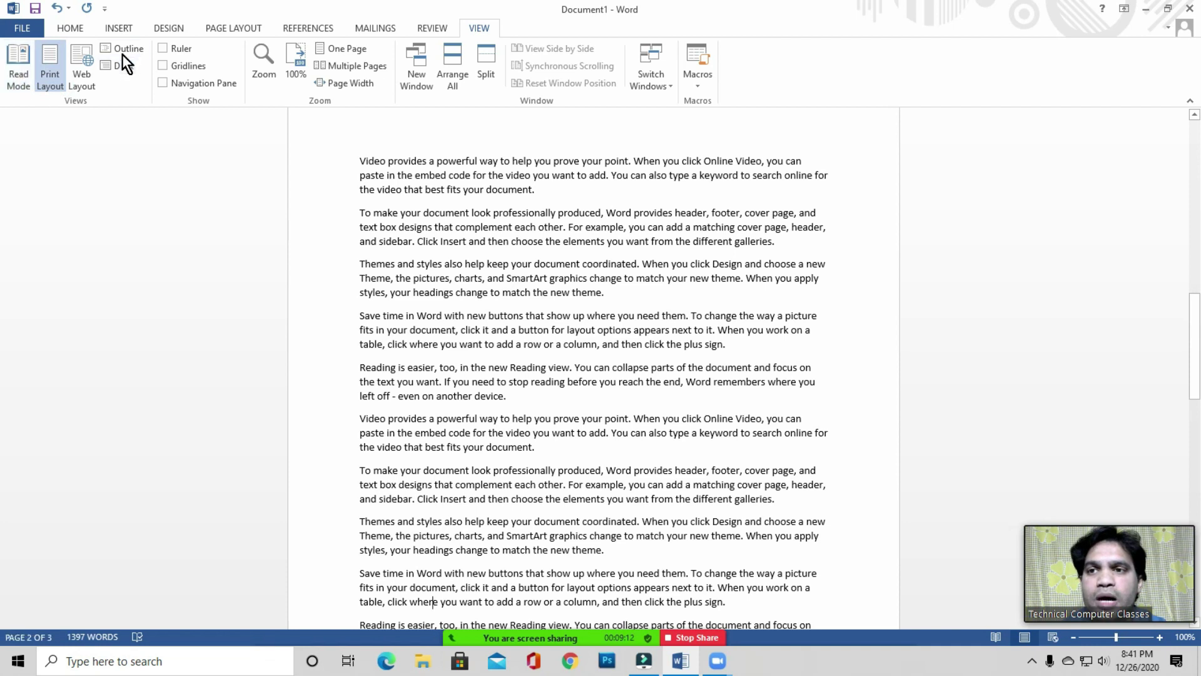
click(125, 67)
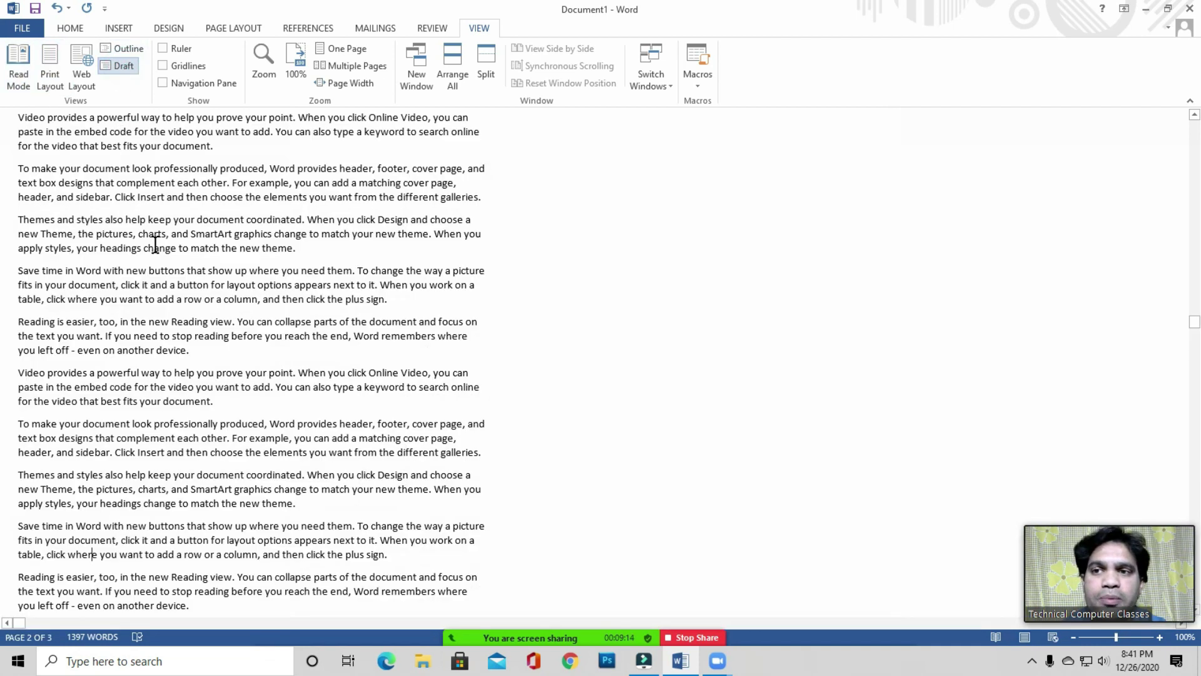
click(246, 259)
scroll(245, 259, down, 3)
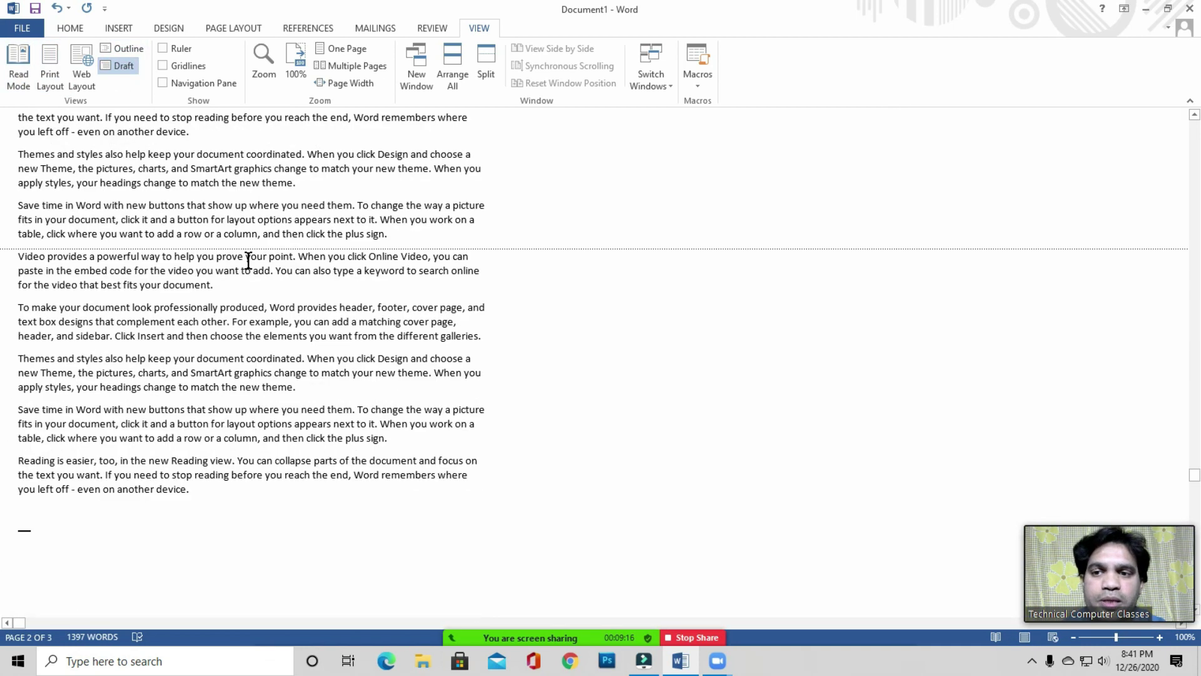
click(40, 513)
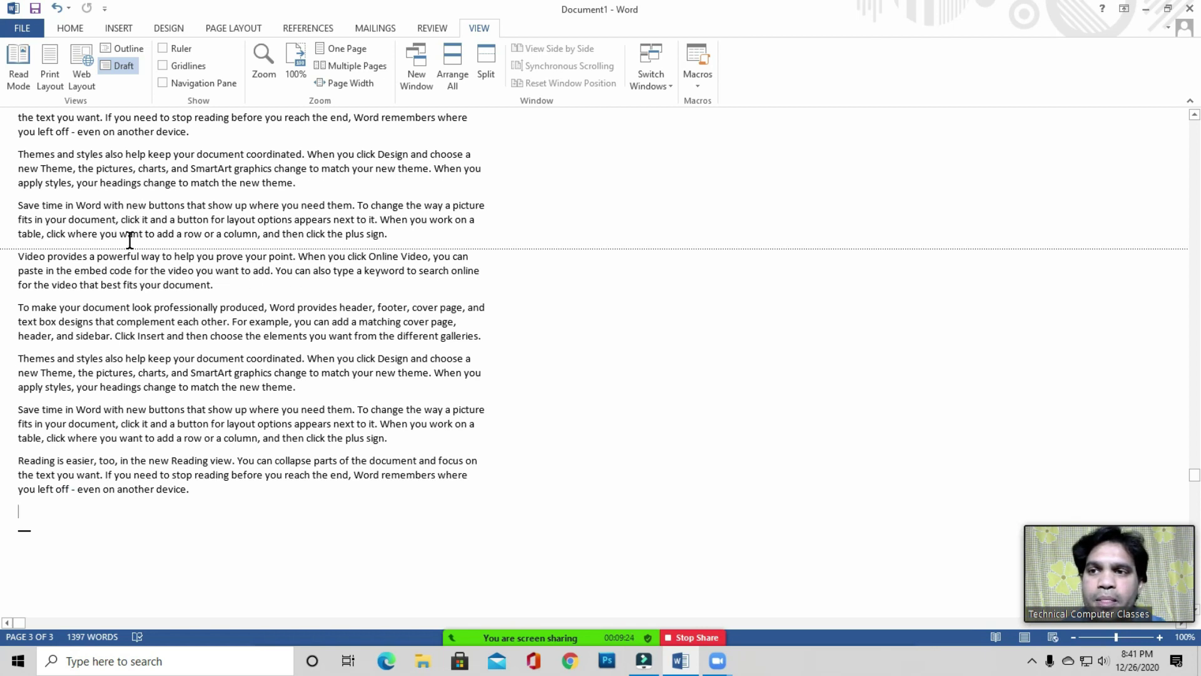
Return the document to Print Layout, go back to the first page and display the ruler
click(53, 78)
scroll(470, 285, up, 5)
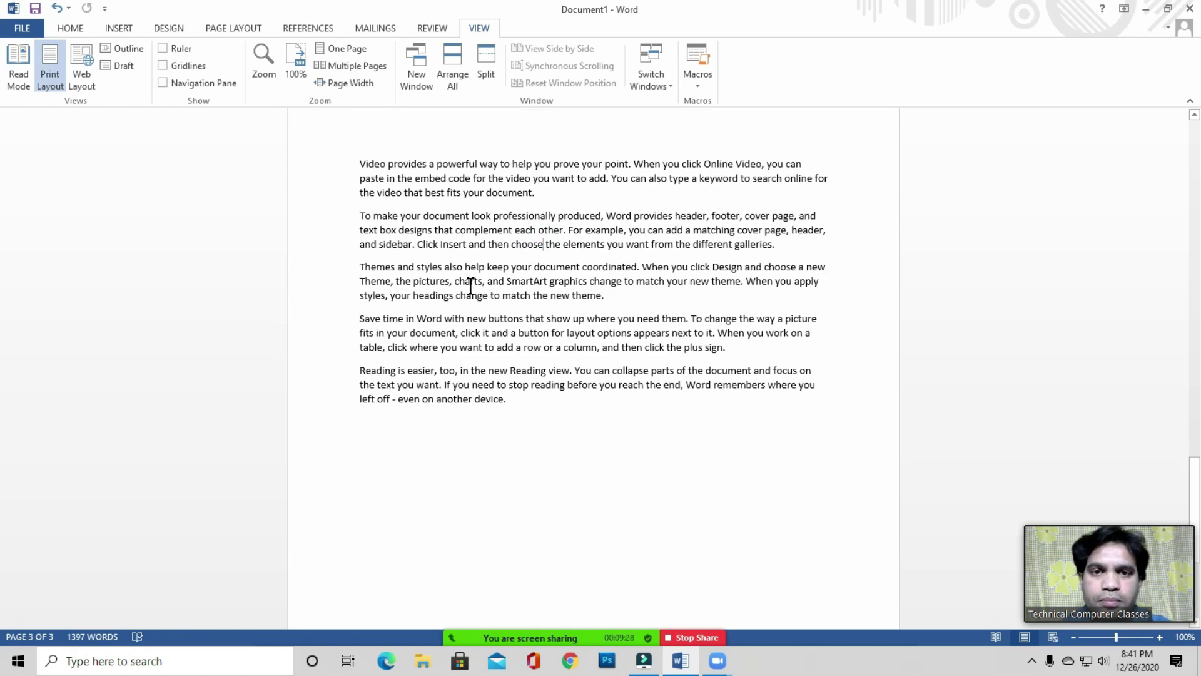
scroll(470, 285, up, 10)
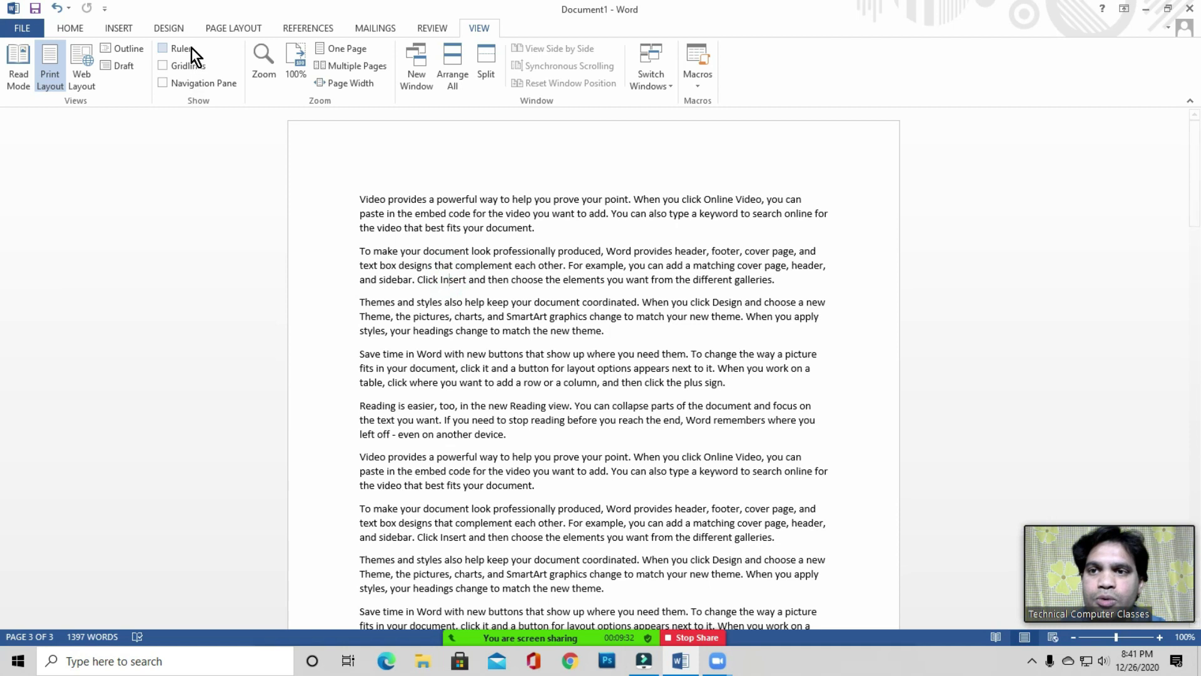
click(464, 250)
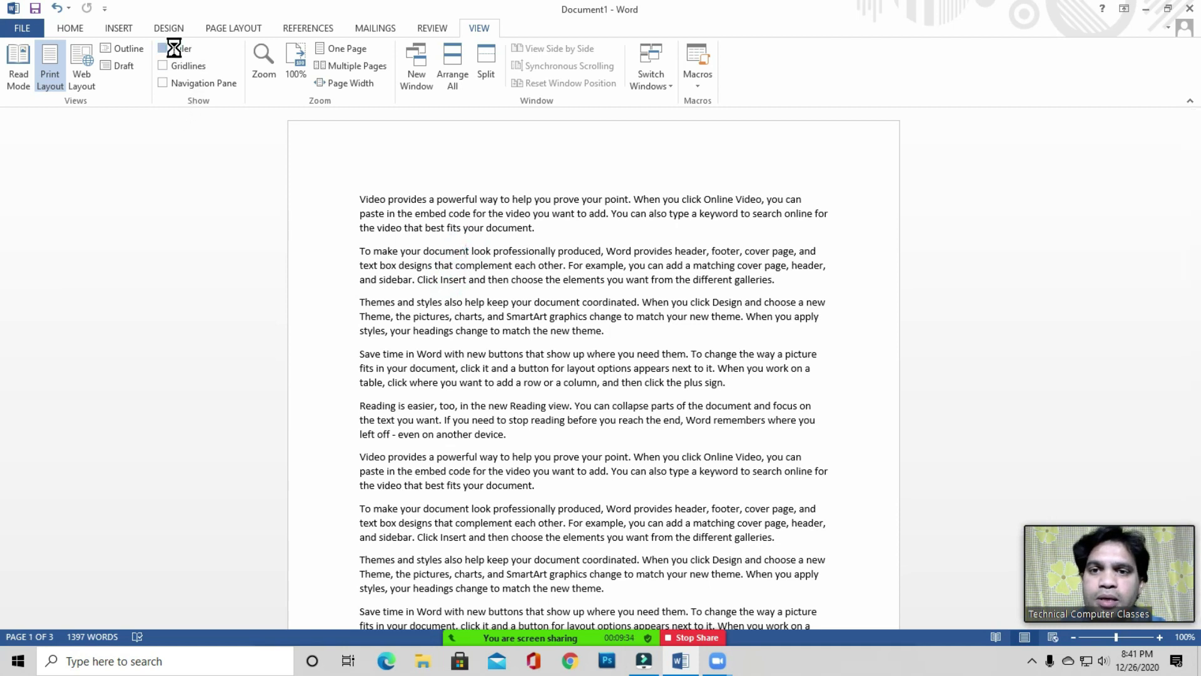
click(173, 48)
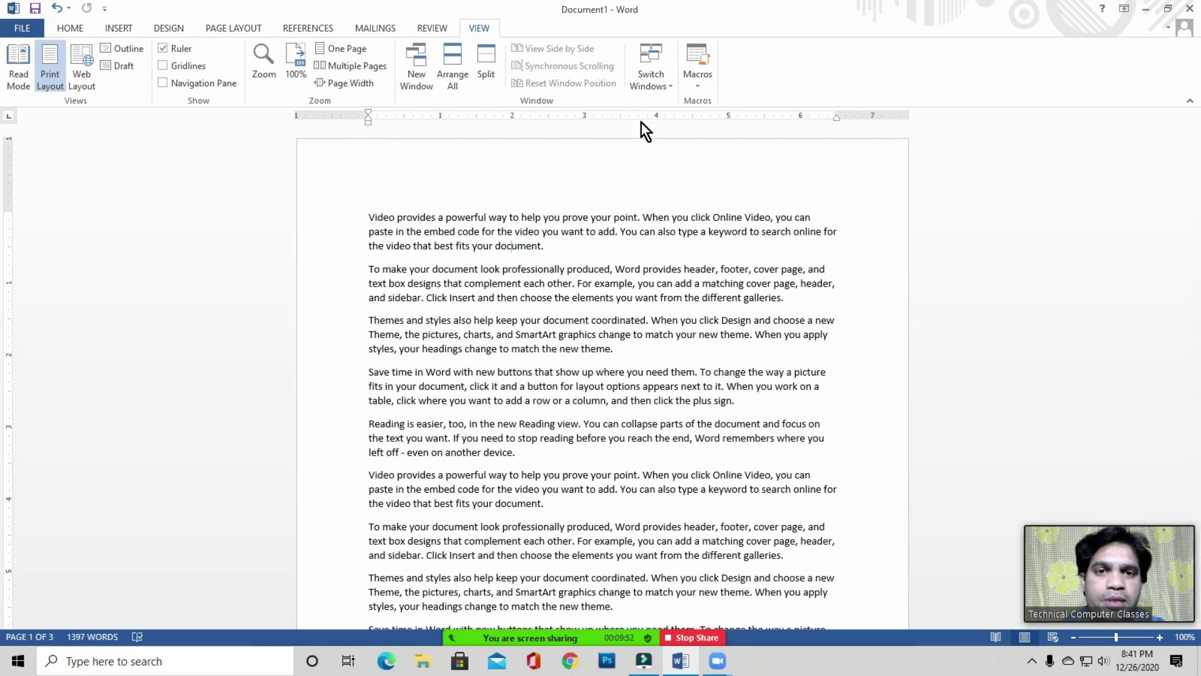
click(429, 230)
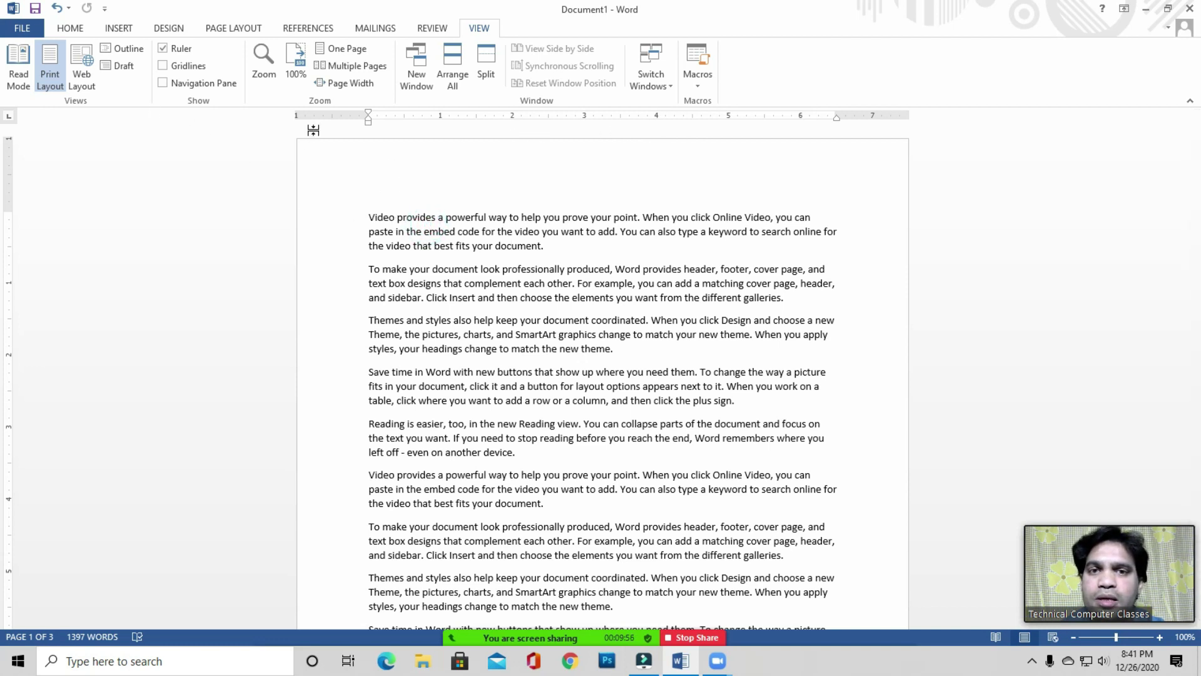
Open the Tabs settings for the first paragraph, examine the tab stop options and close them without changes
click(76, 30)
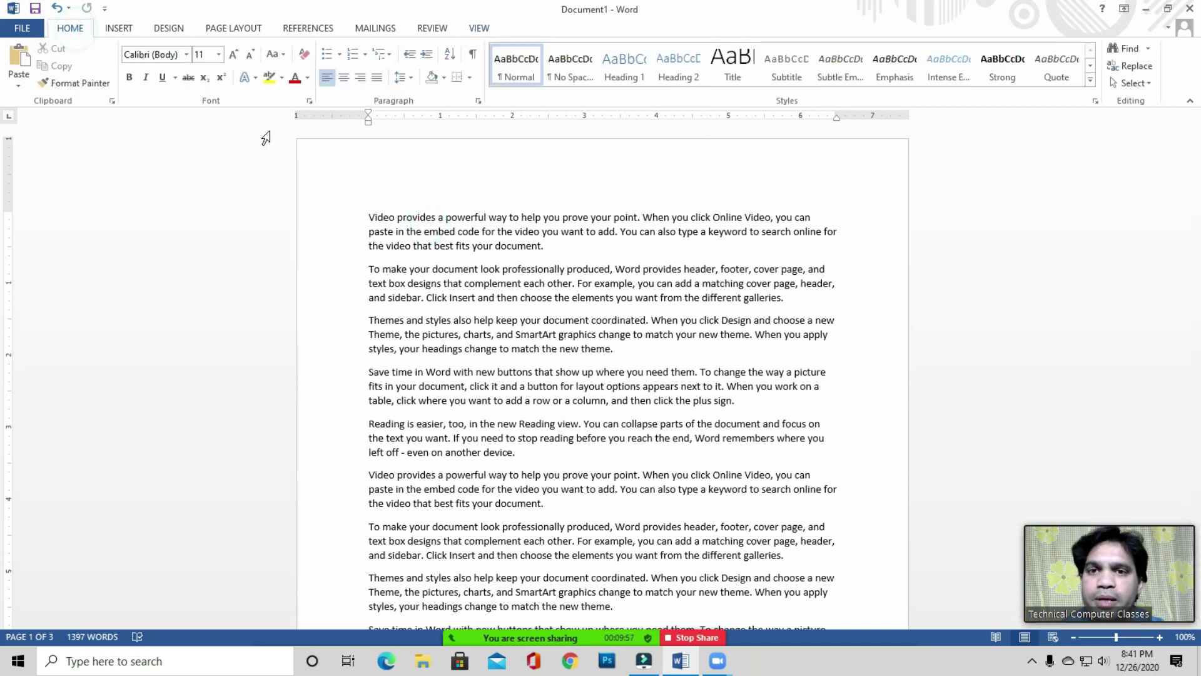
click(478, 101)
click(458, 475)
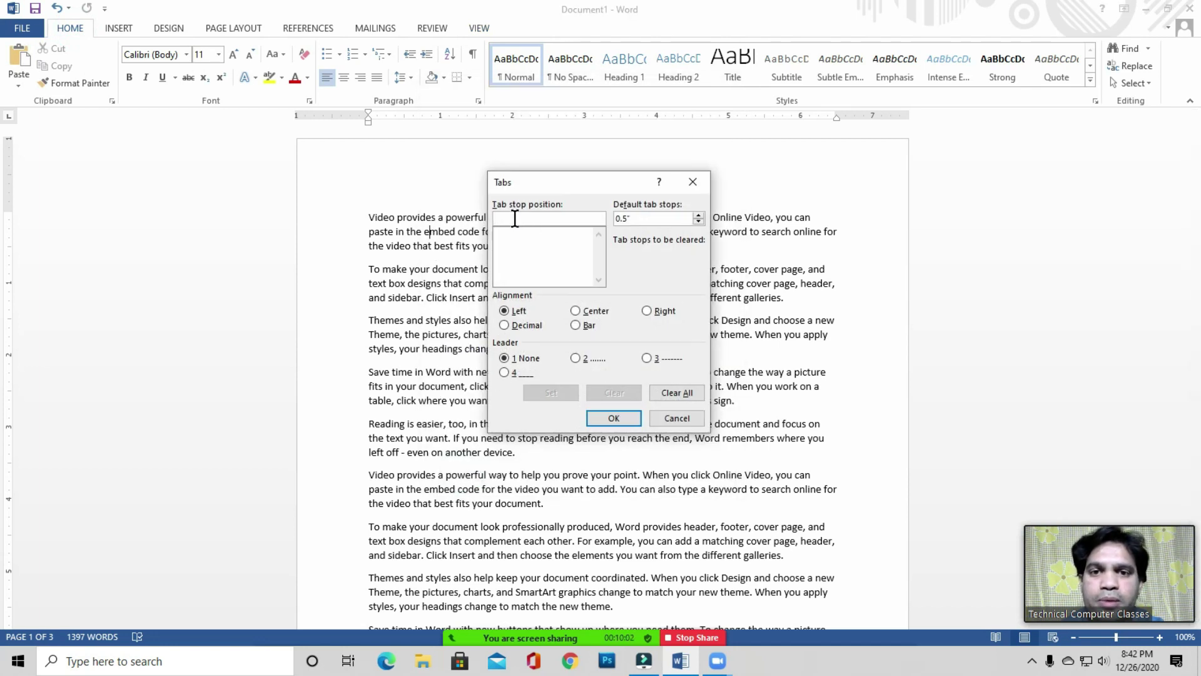
click(693, 182)
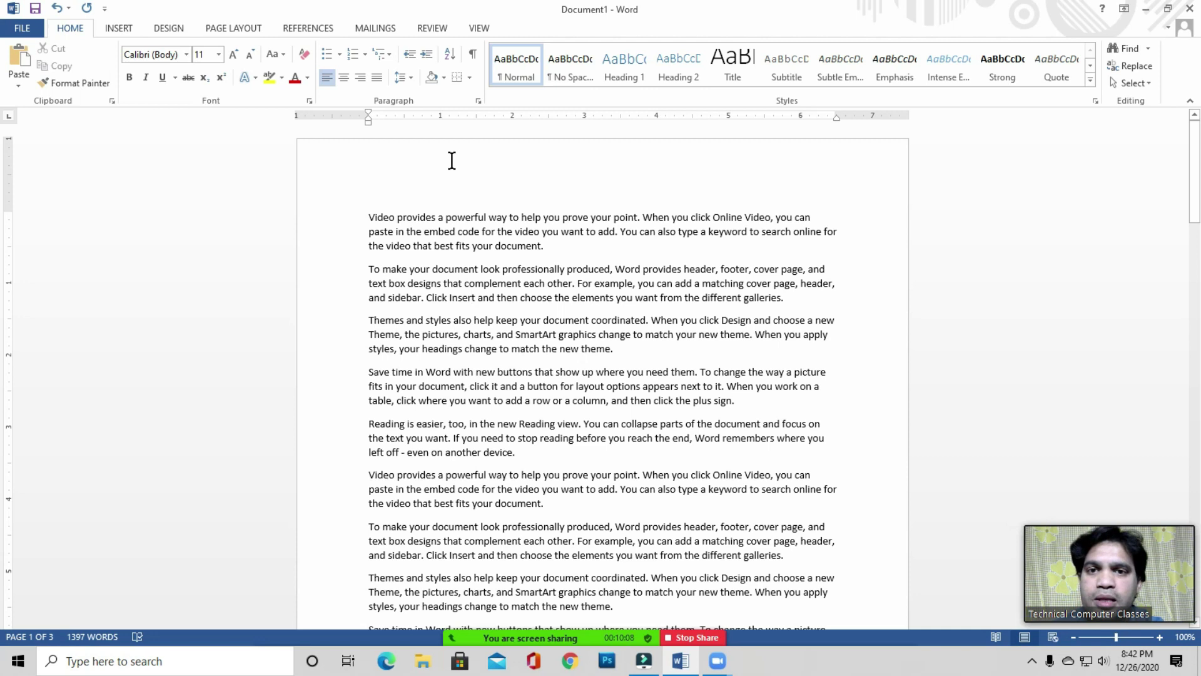
click(479, 28)
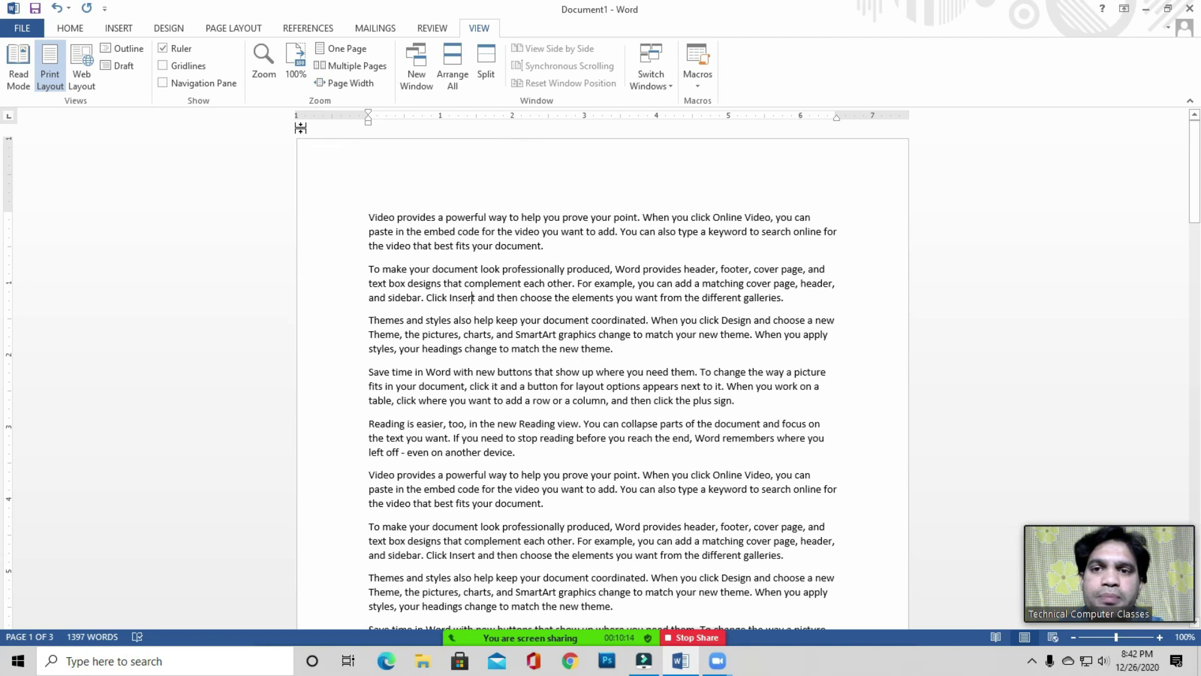
Place the cursor at the start of the first paragraph, then hide the ruler, show it again and hide it once more
click(371, 230)
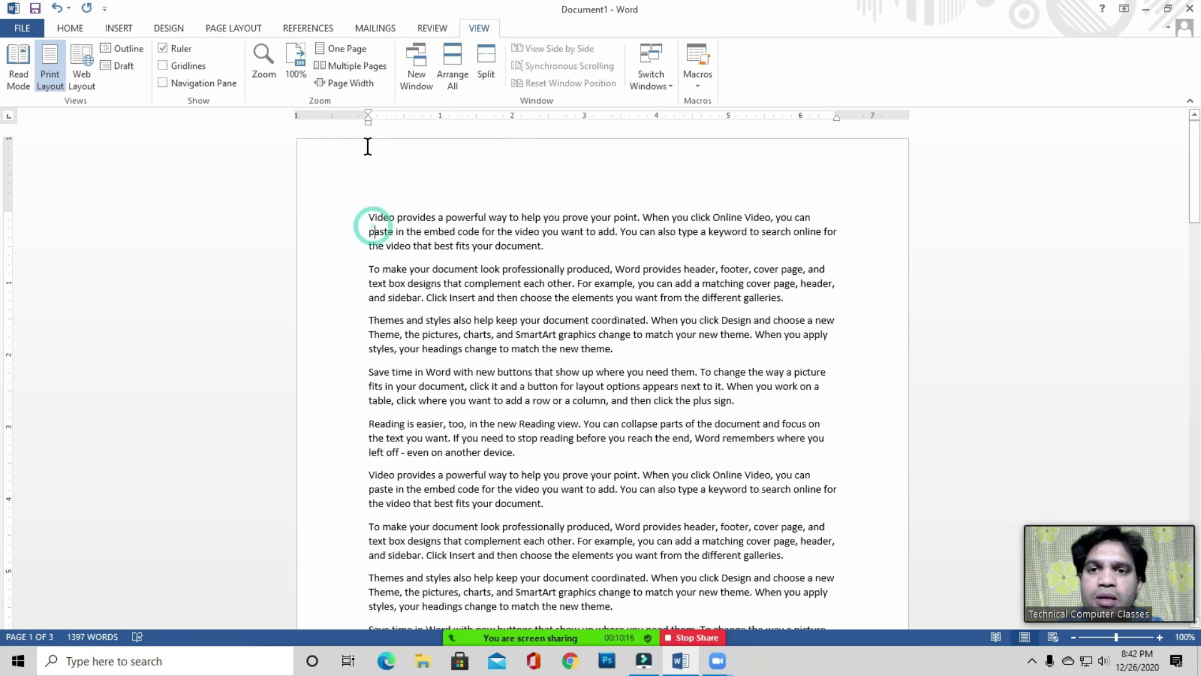
click(373, 224)
click(367, 220)
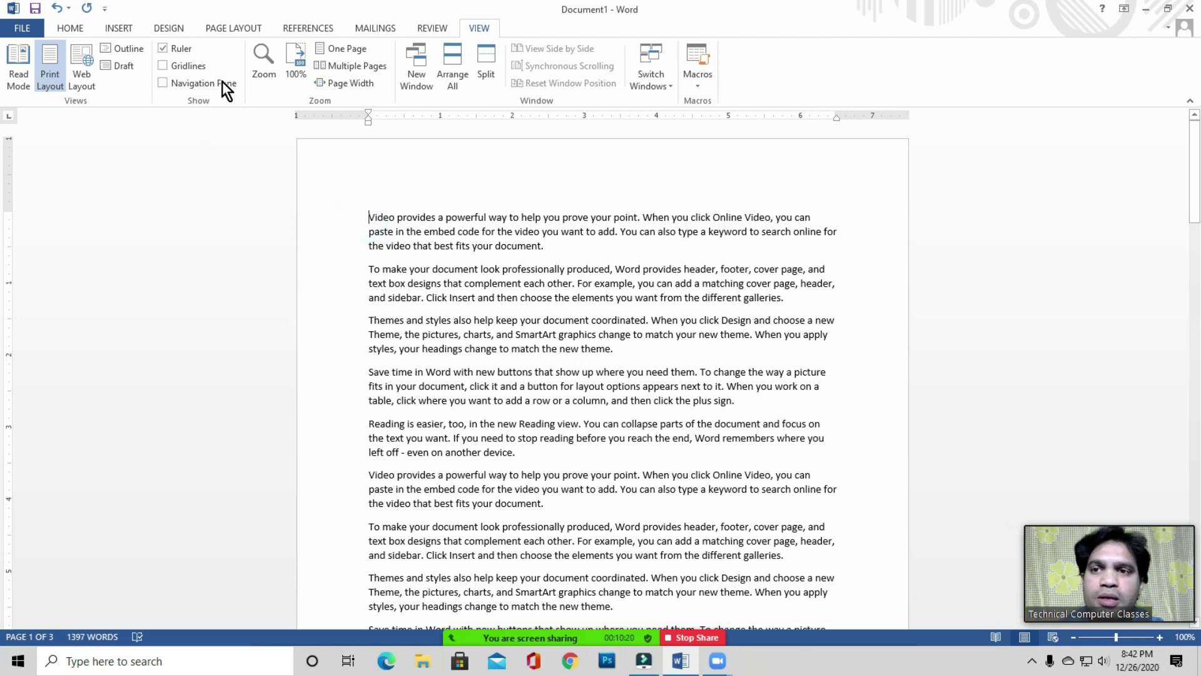
click(179, 50)
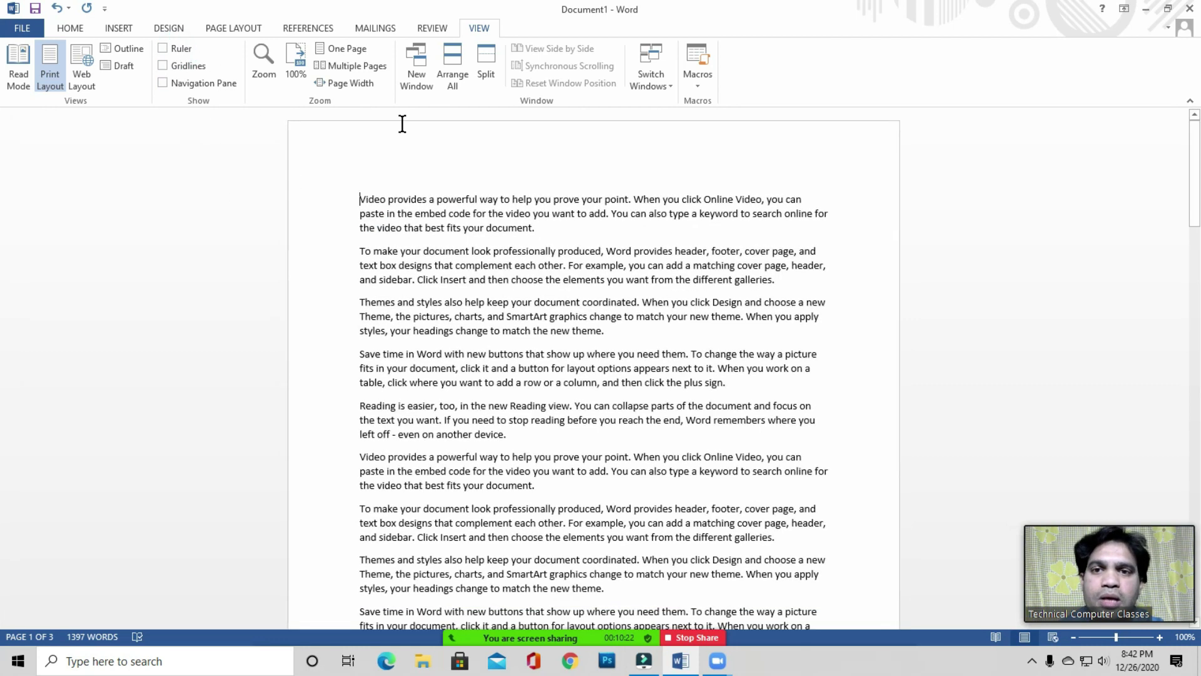
click(180, 50)
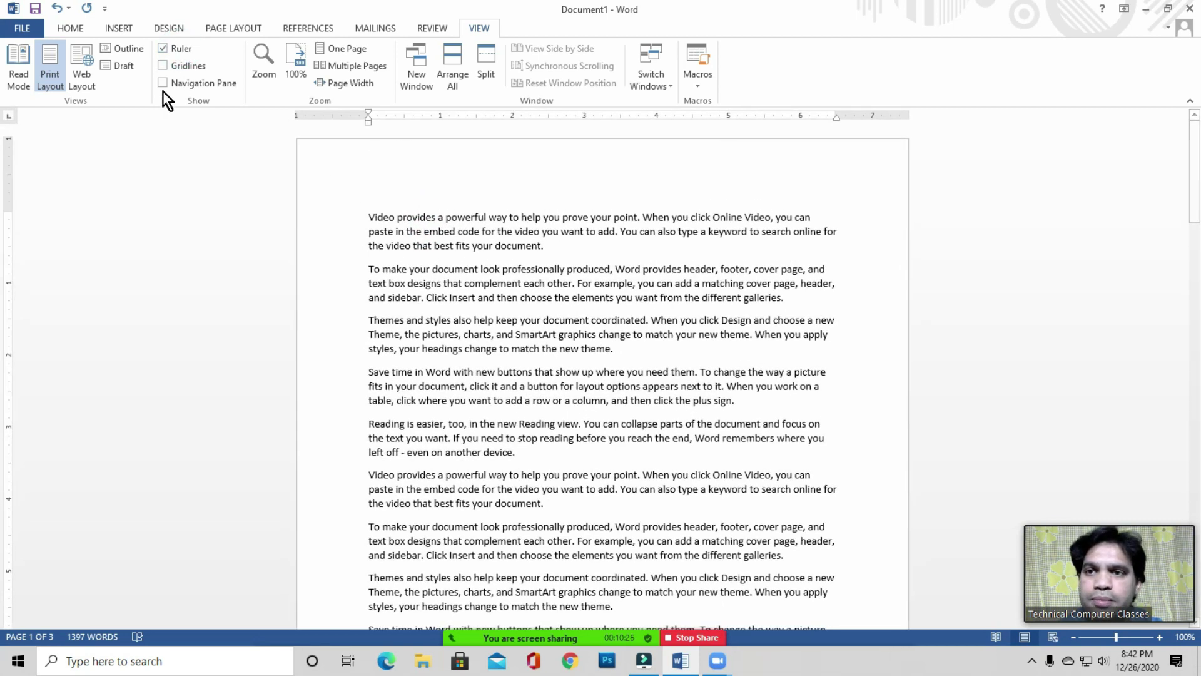
click(167, 50)
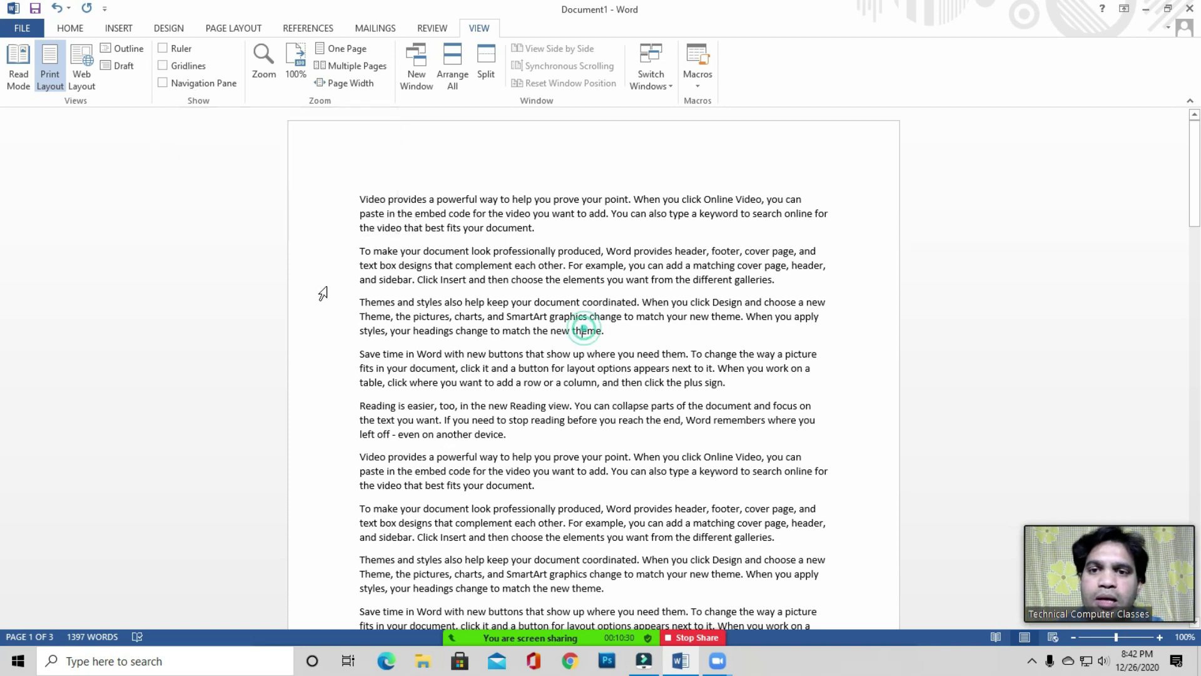
Delete the text from the document's start through the fourth paragraph's first sentence and insert seven empty lines in its place
click(437, 229)
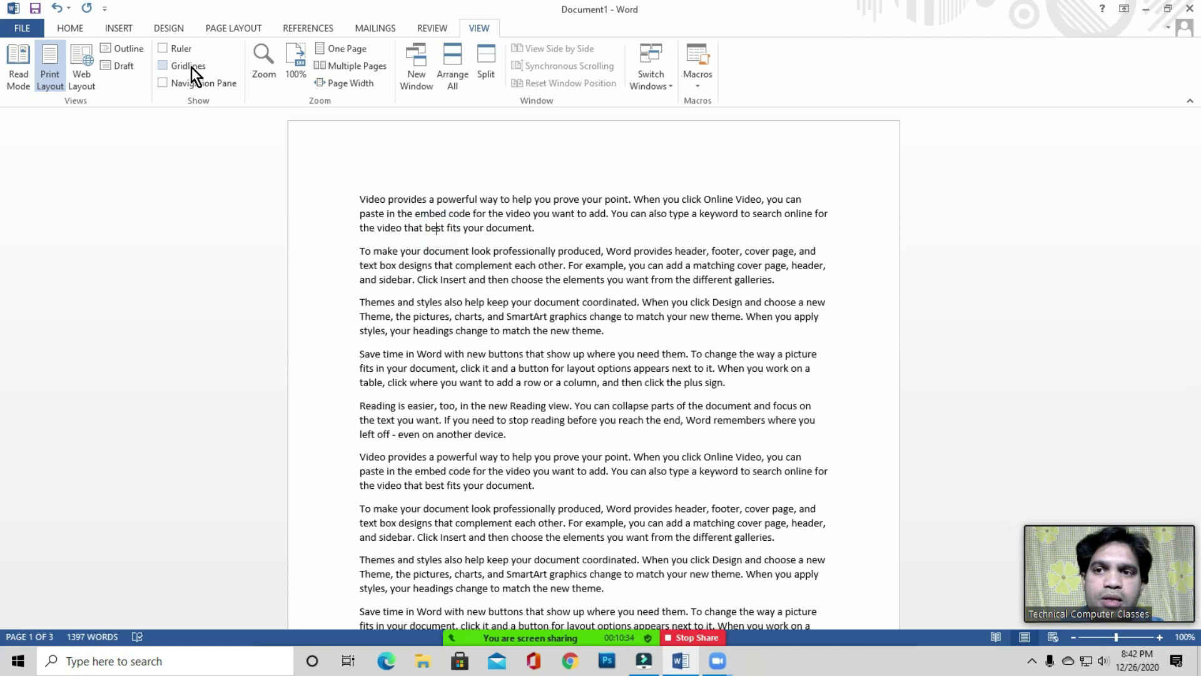
drag(358, 201, 688, 356)
key(Delete)
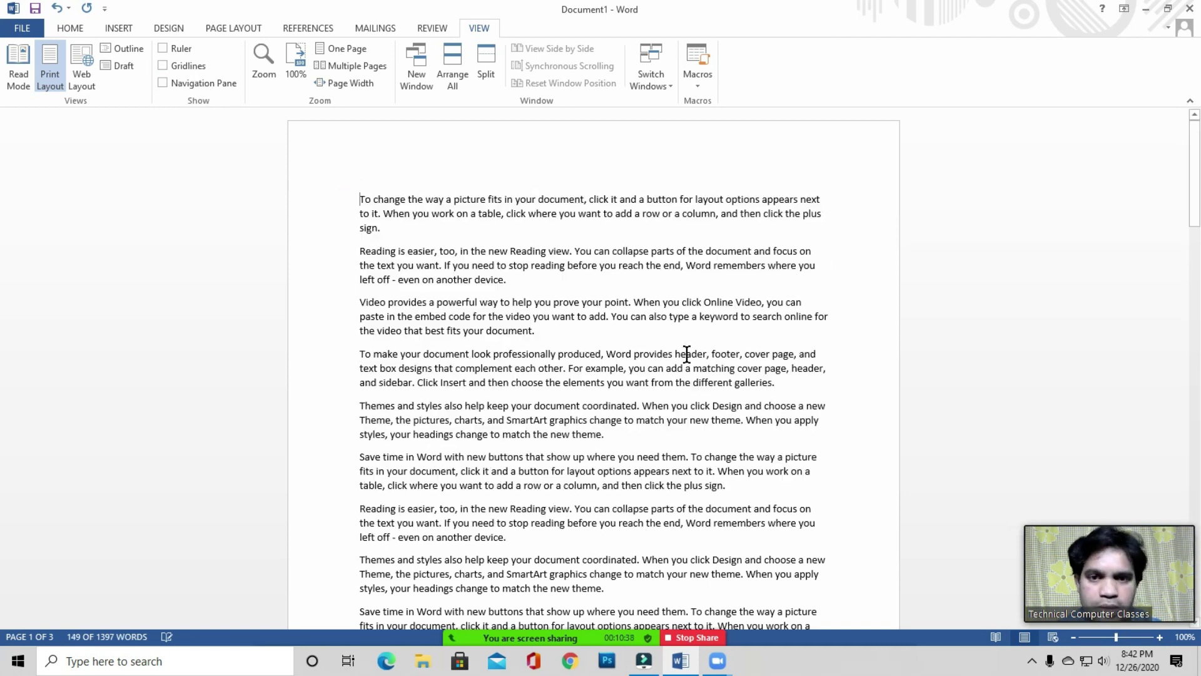
key(Return)
key(Return)
key(Return)
key(Return)
key(Return)
key(Return)
key(Return)
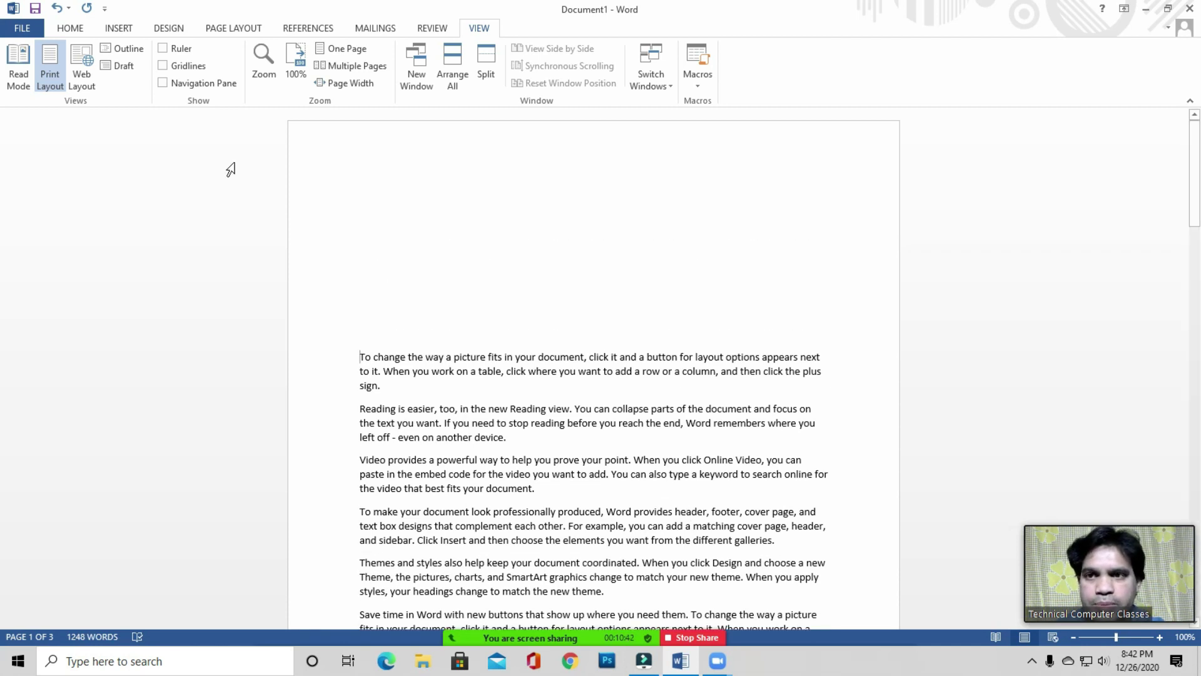
Show the gridlines and examine how they fill the area between the margins on the first page
click(189, 67)
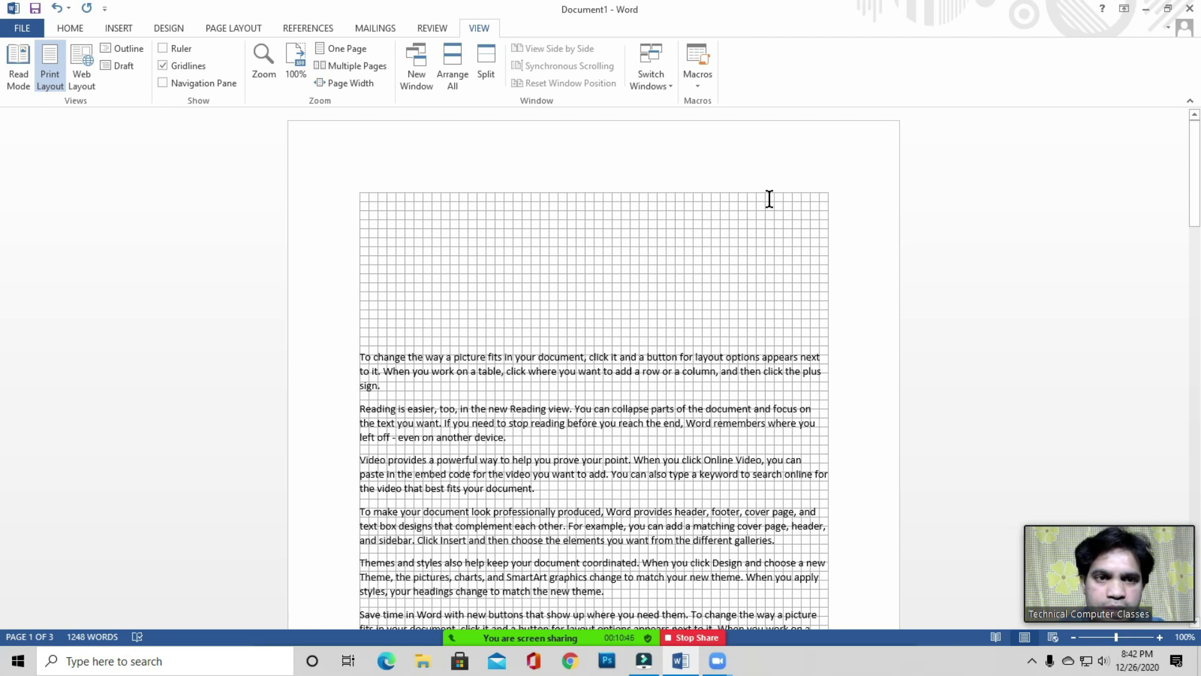
click(361, 200)
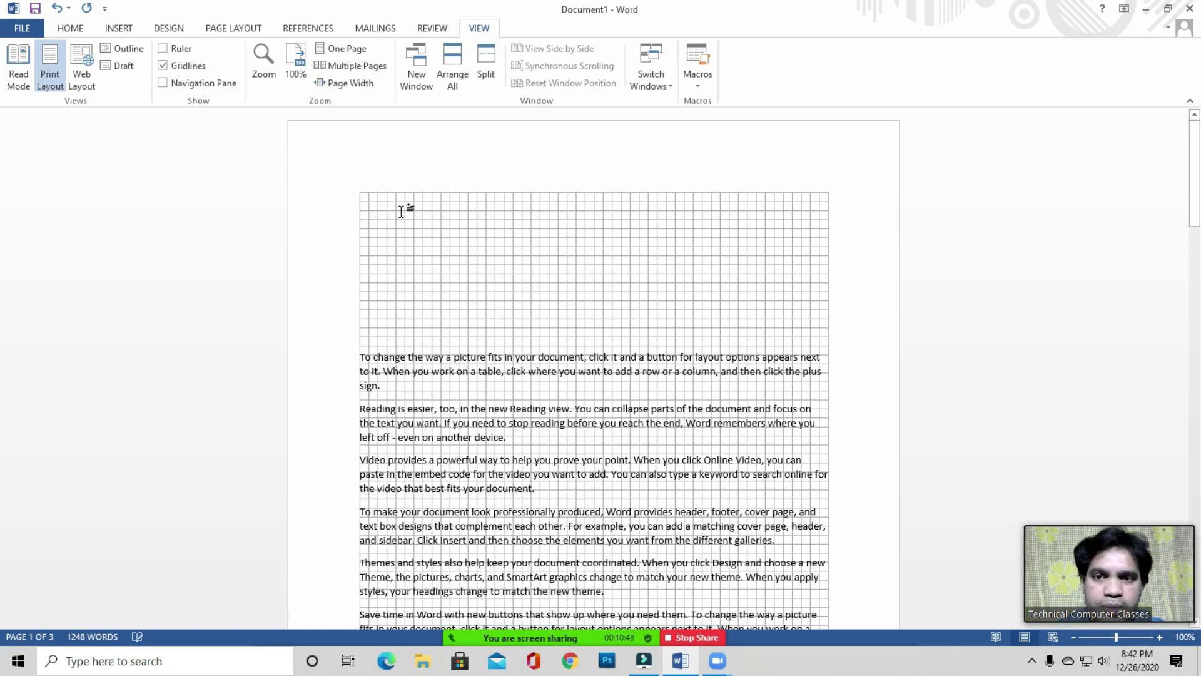
scroll(463, 232, down, 3)
scroll(471, 232, down, 9)
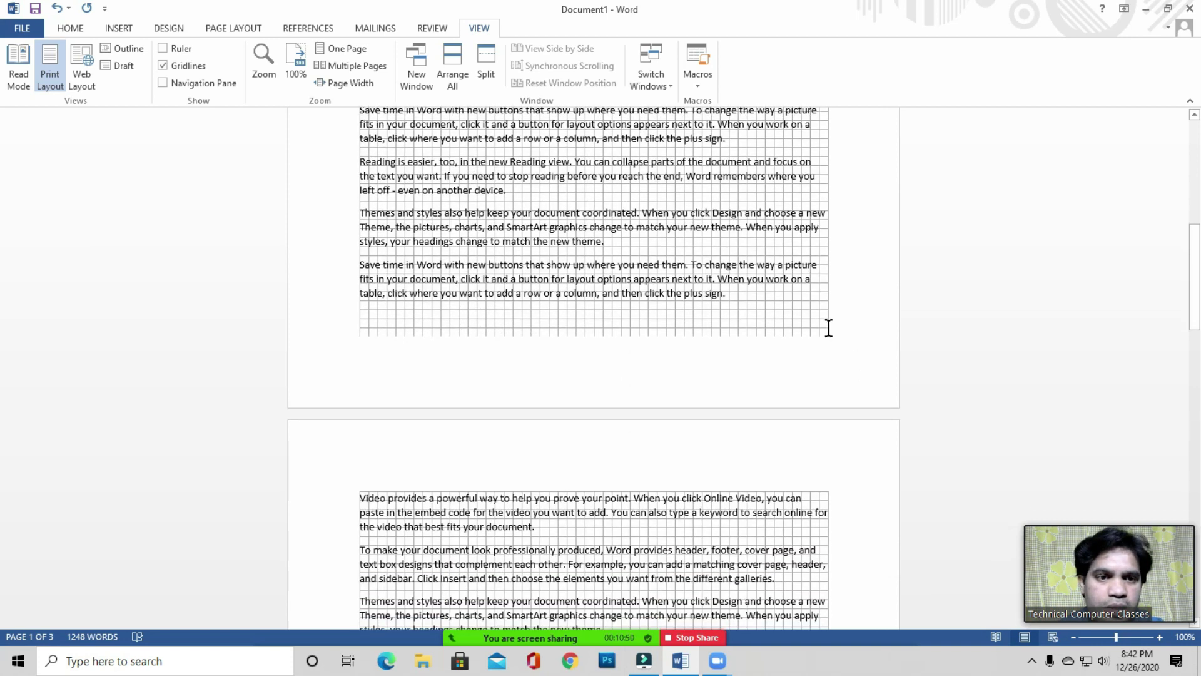
click(831, 328)
scroll(825, 325, up, 10)
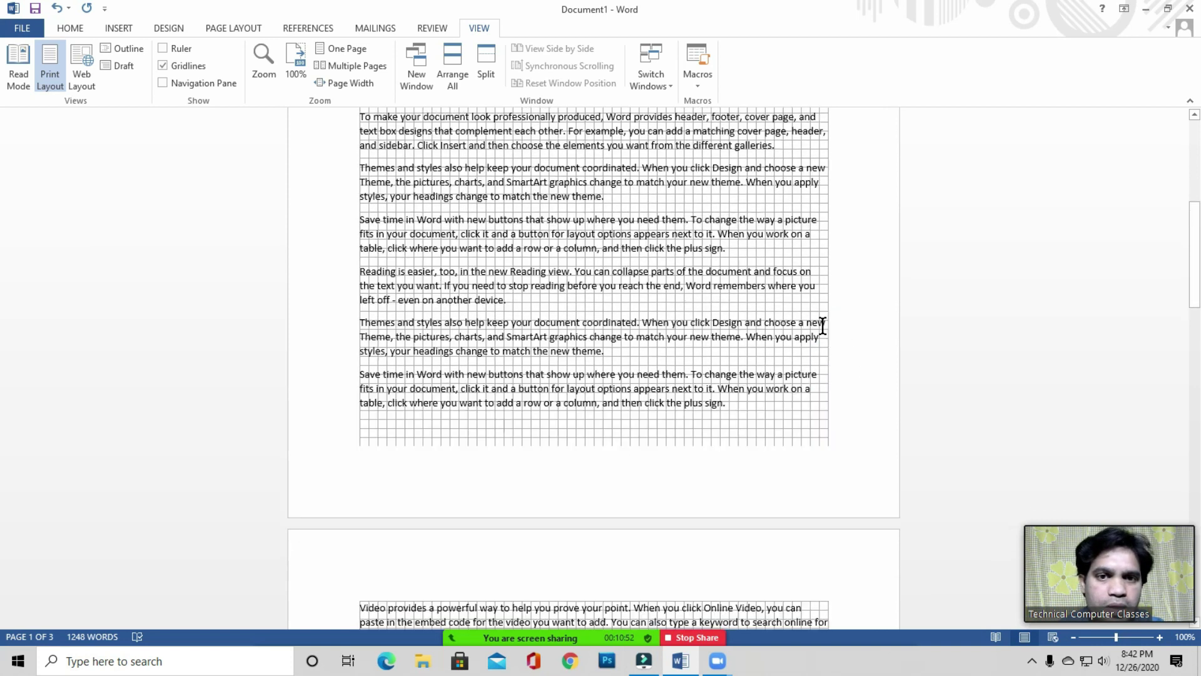
scroll(500, 281, up, 2)
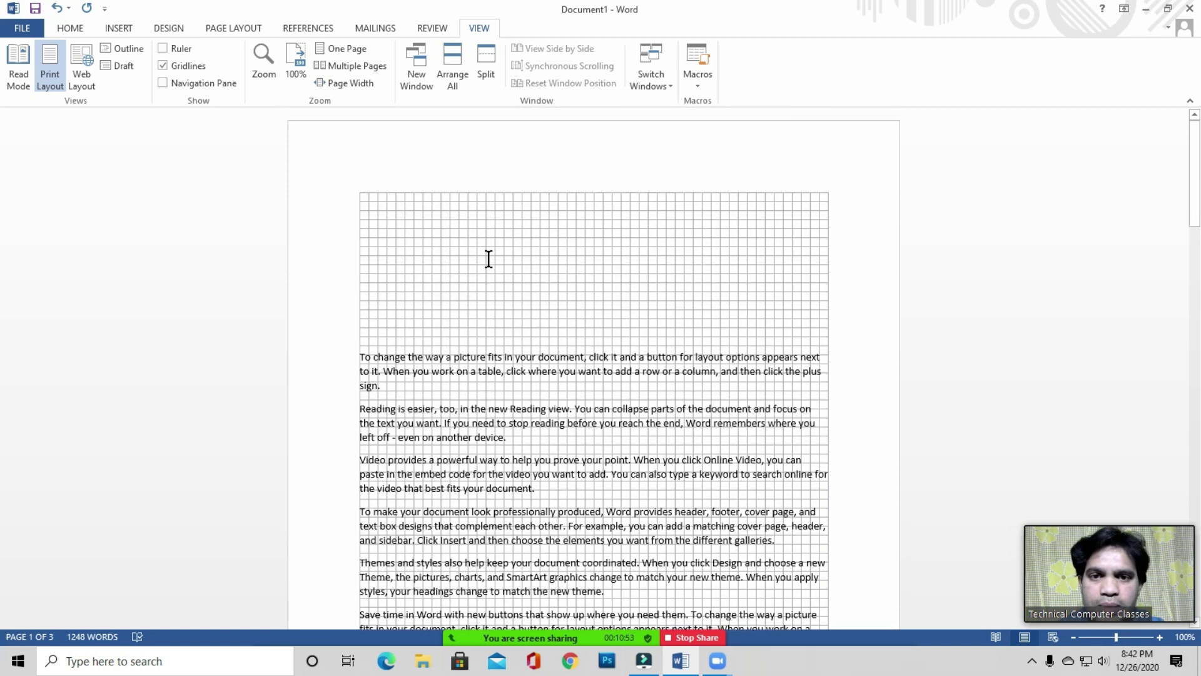
Draw a triangle about 1.63" wide and 1.63" high in the empty area above the text and reposition it on the grid
click(110, 25)
click(223, 85)
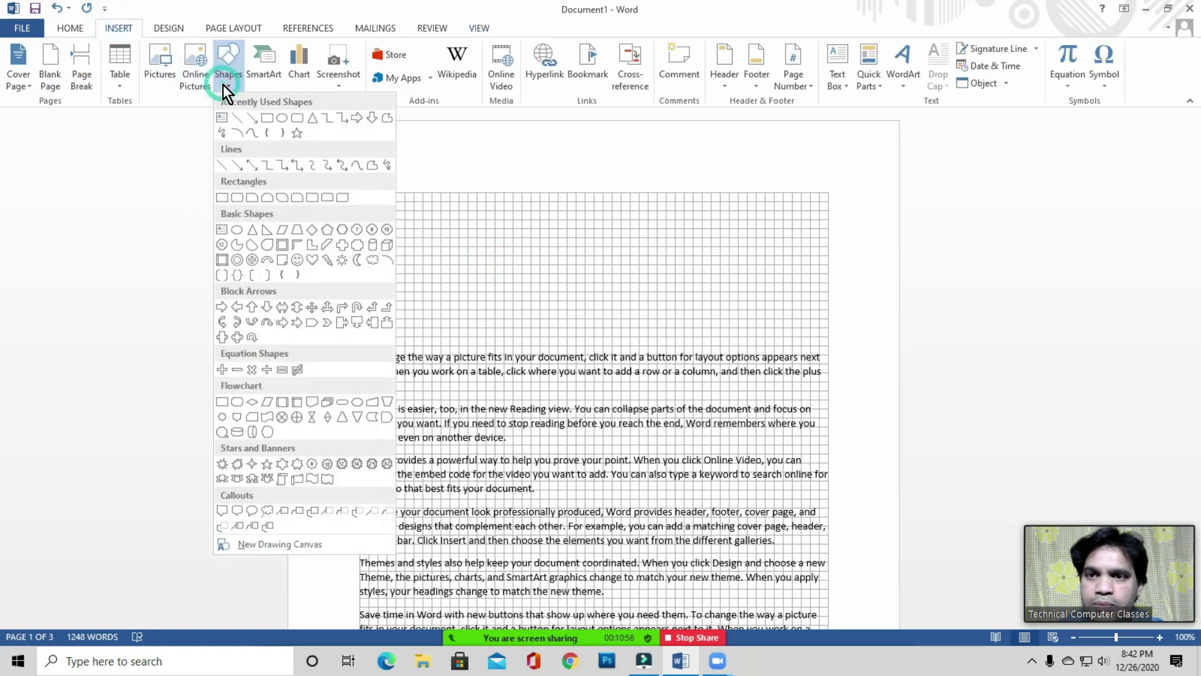
click(310, 120)
mouse_move(430, 201)
mouse_down()
mouse_move(463, 260)
mouse_move(526, 319)
mouse_move(494, 313)
mouse_move(547, 317)
mouse_up()
drag(485, 285, 536, 272)
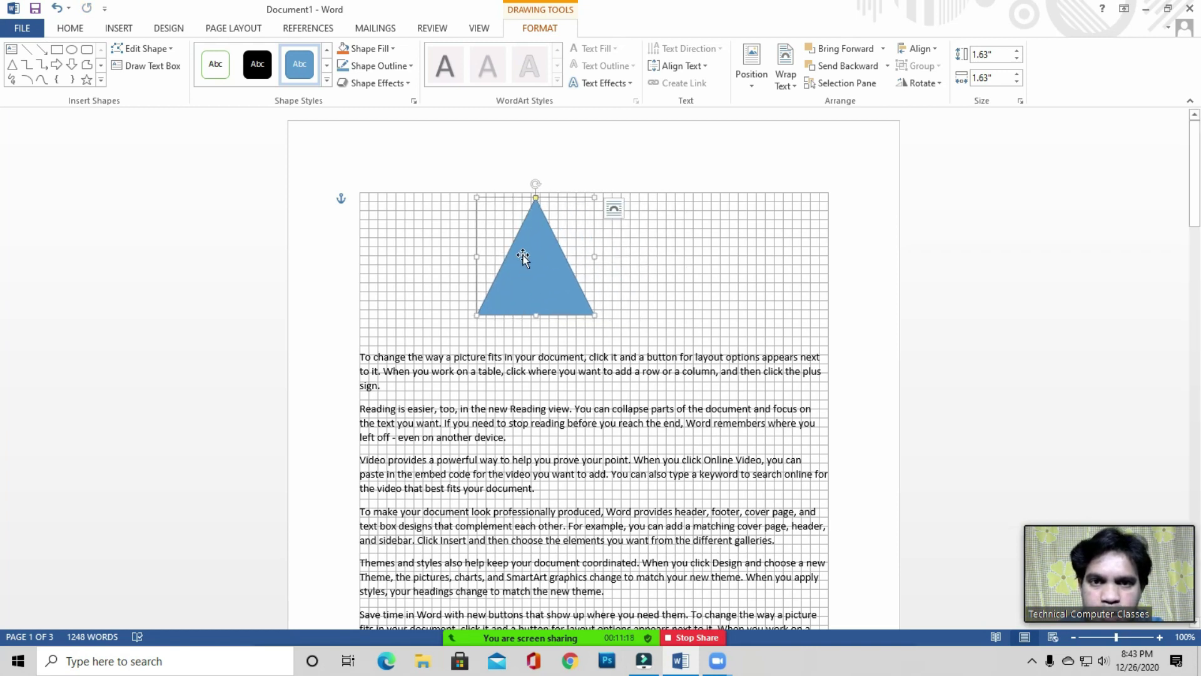
drag(542, 283, 544, 287)
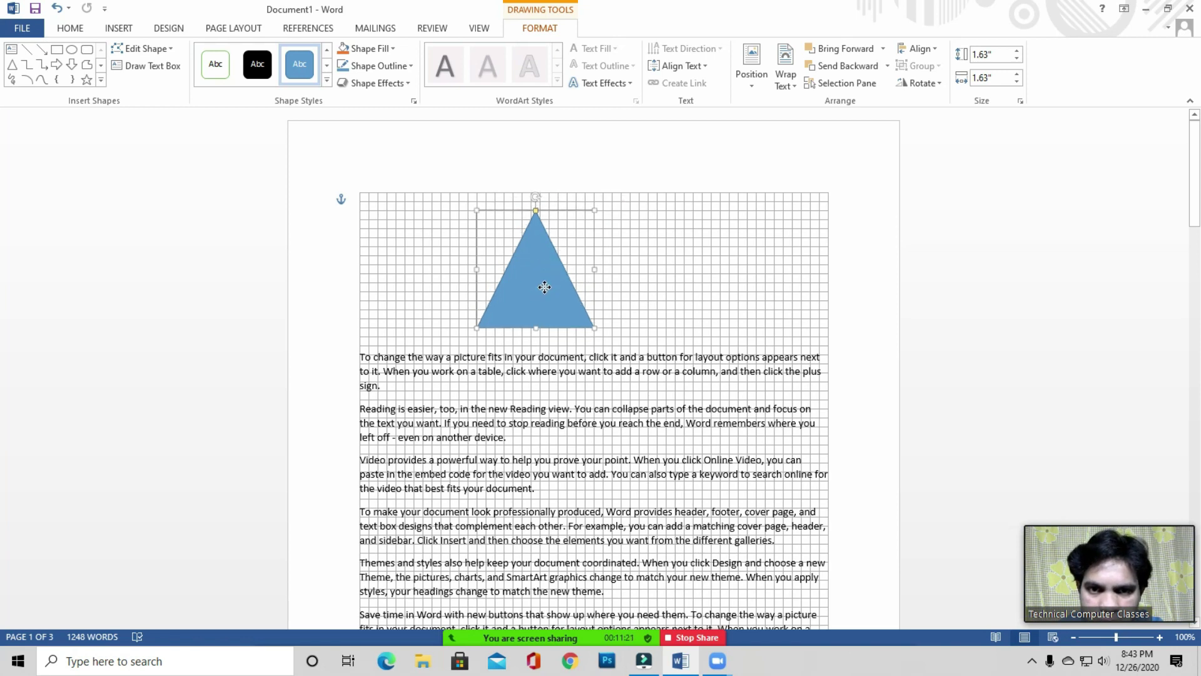
Set the document zoom to 200% and move the triangle slightly up and to the left along the gridlines
click(485, 30)
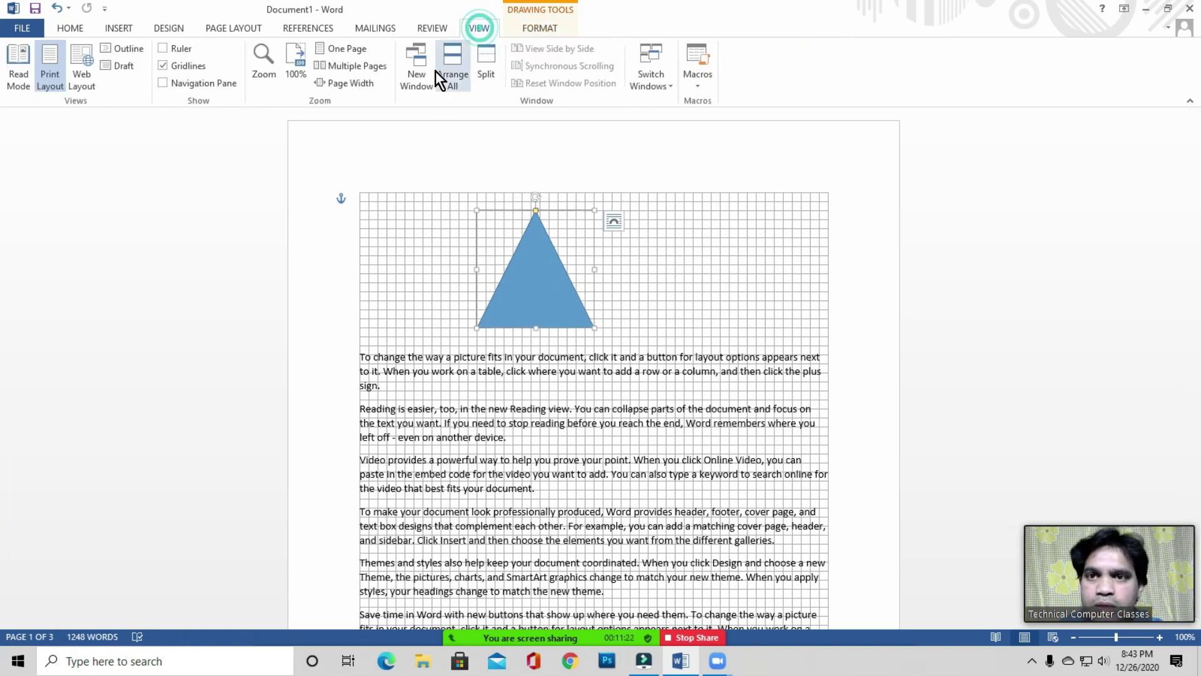
click(262, 67)
click(494, 231)
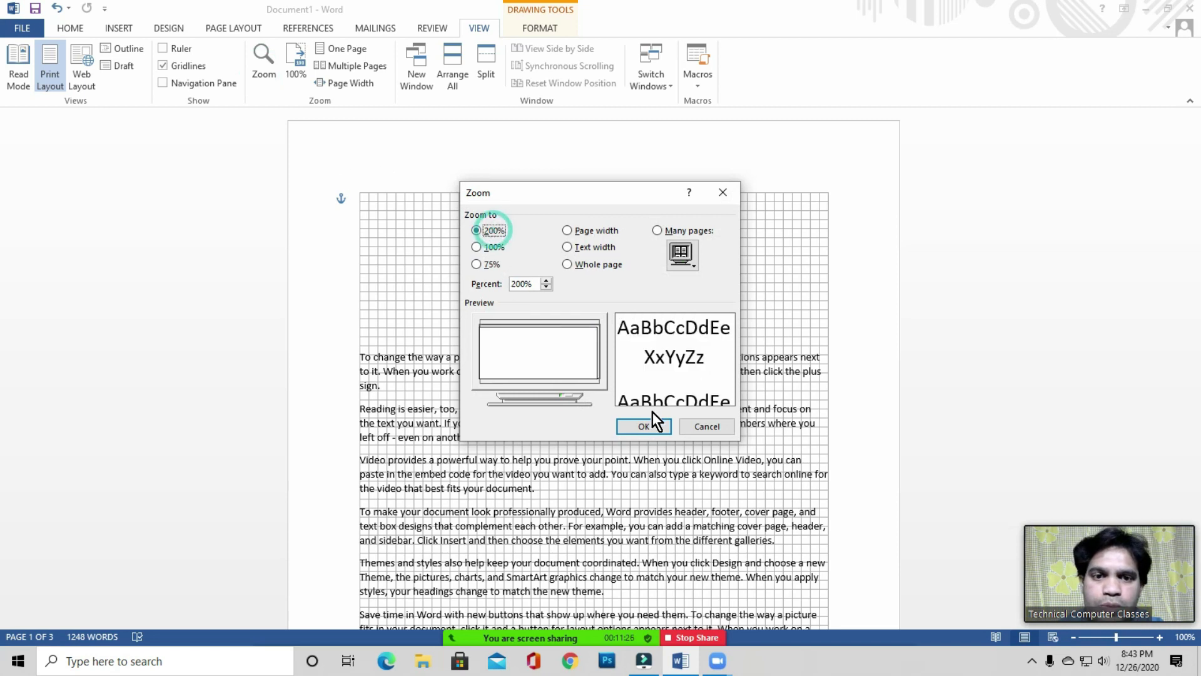
click(644, 426)
scroll(514, 334, down, 1)
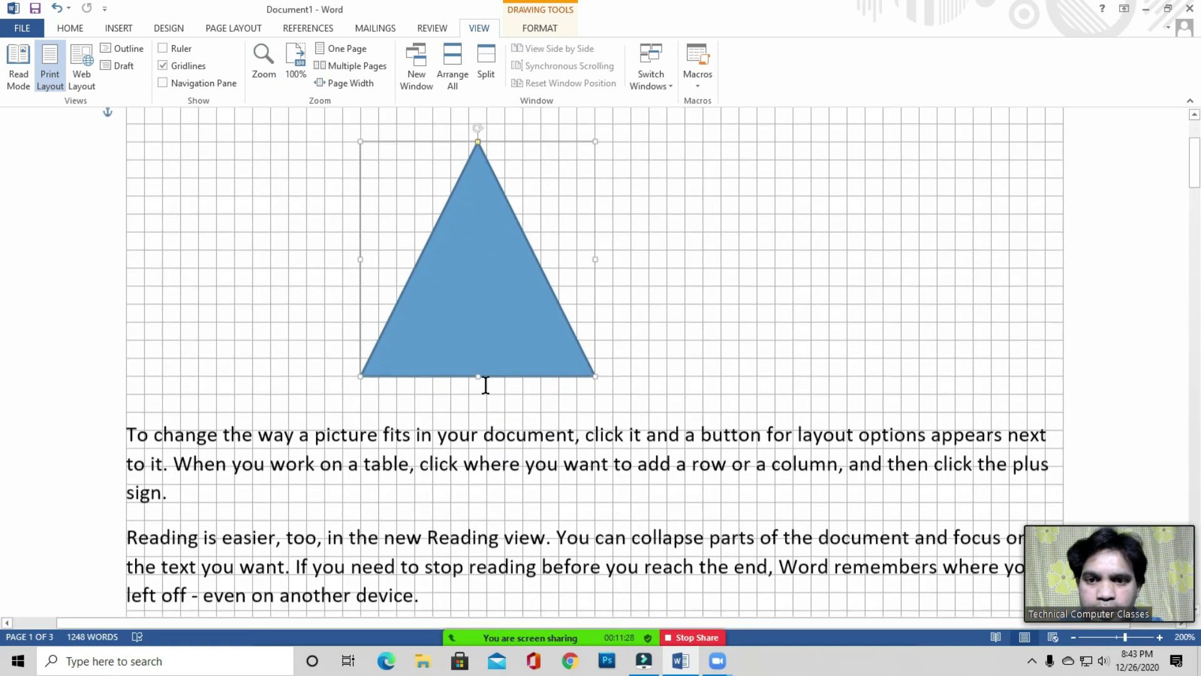
drag(458, 370, 450, 298)
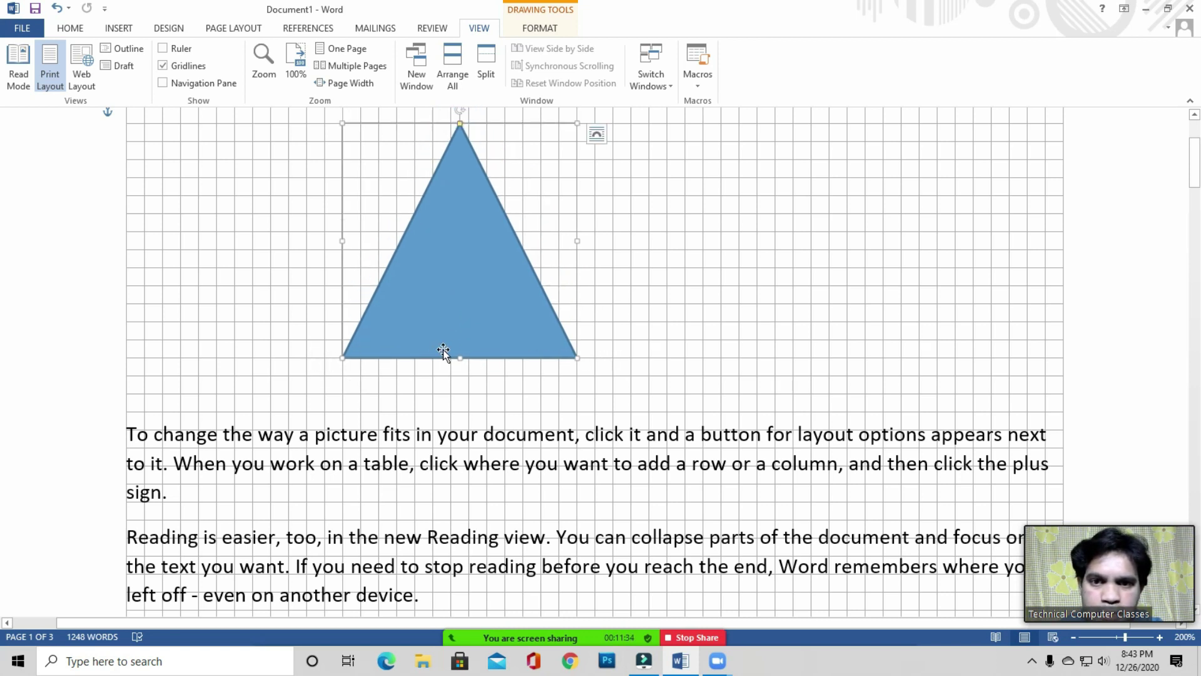
Draw a rounded rectangle beside the triangle, aligned to the gridlines and matching the triangle's height, and deselect it
click(118, 28)
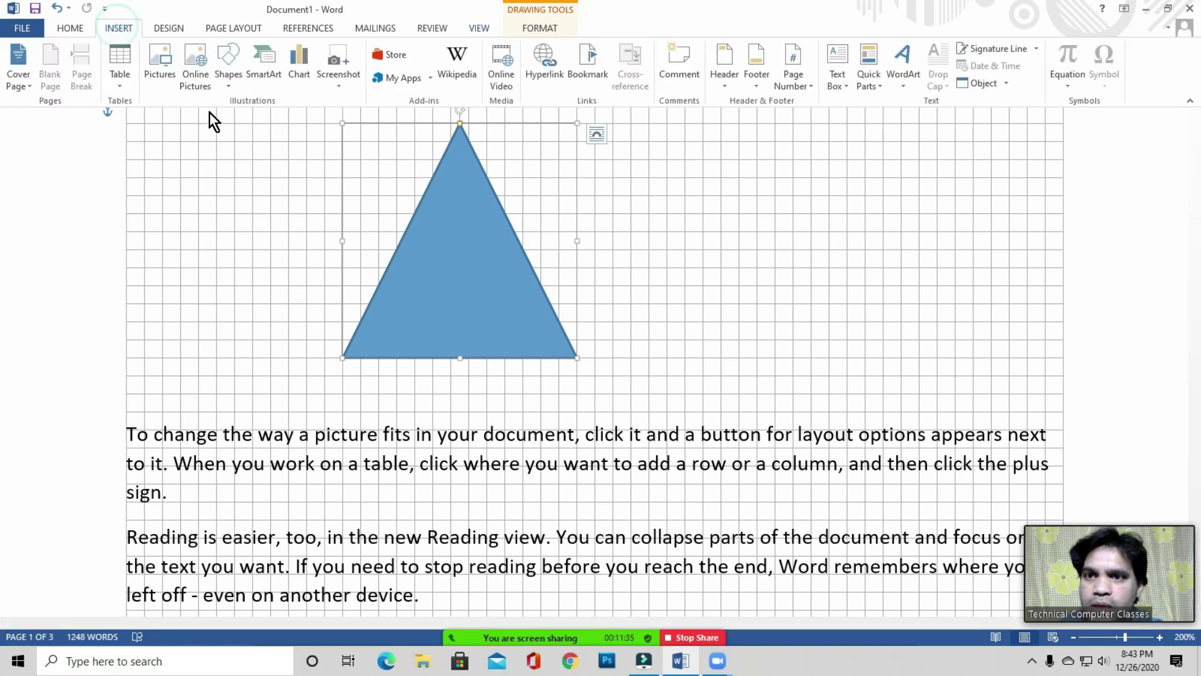
click(230, 80)
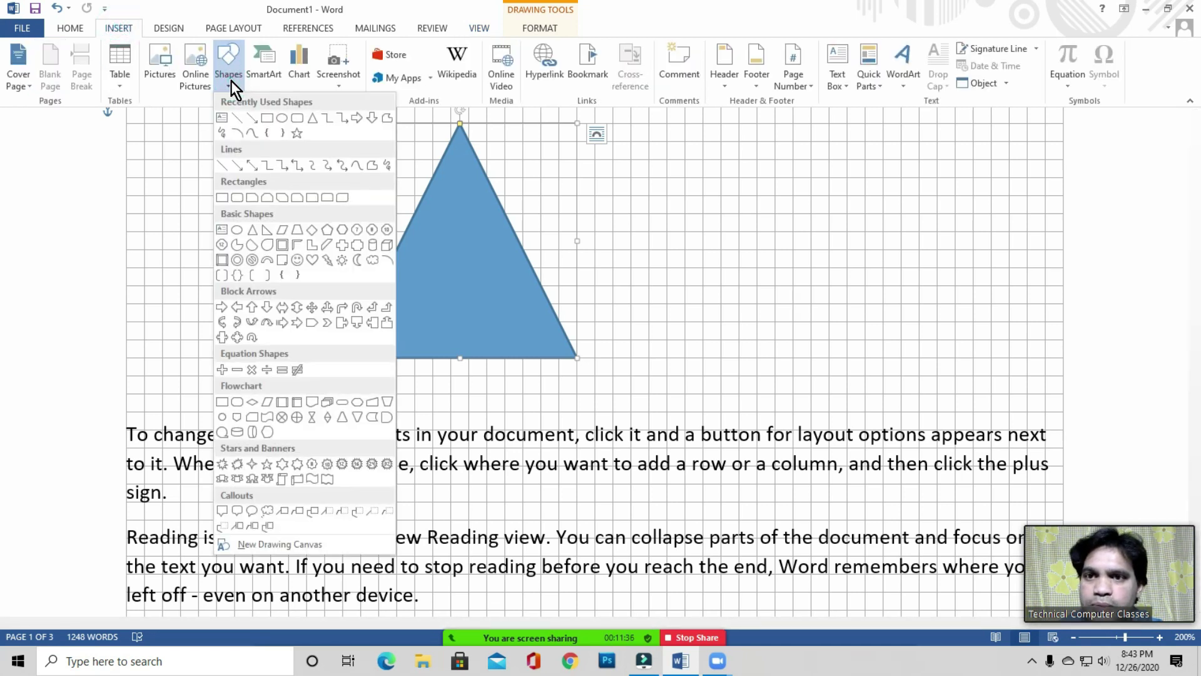
click(298, 118)
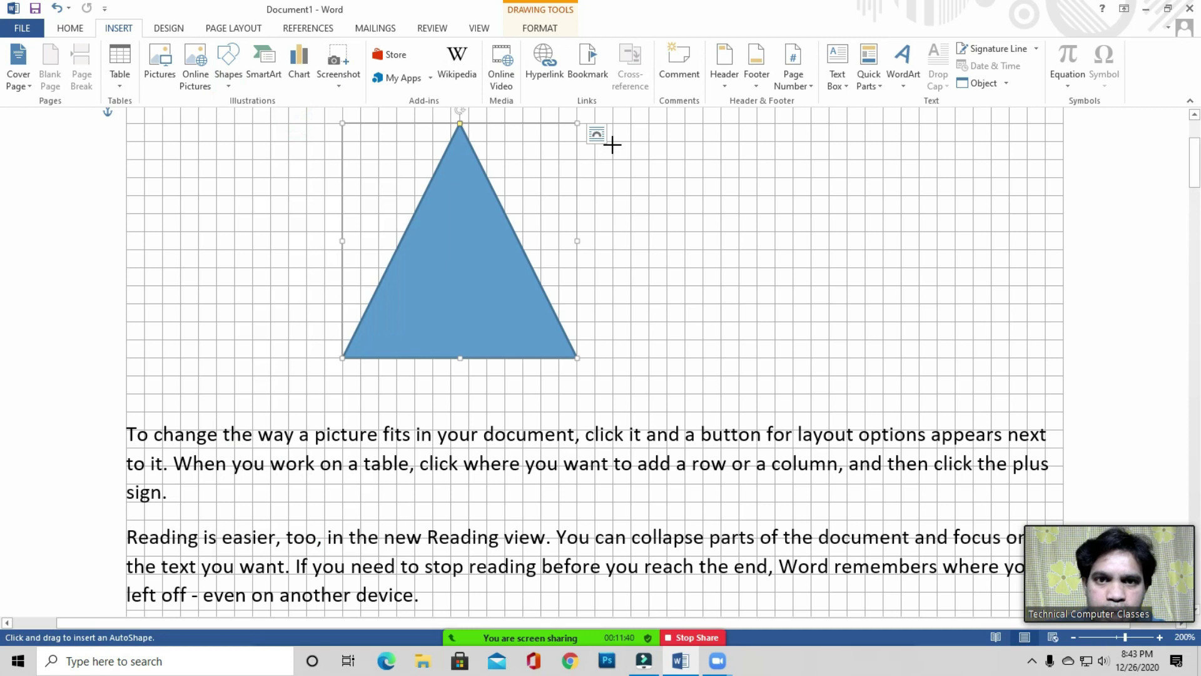
drag(650, 123, 867, 362)
click(560, 389)
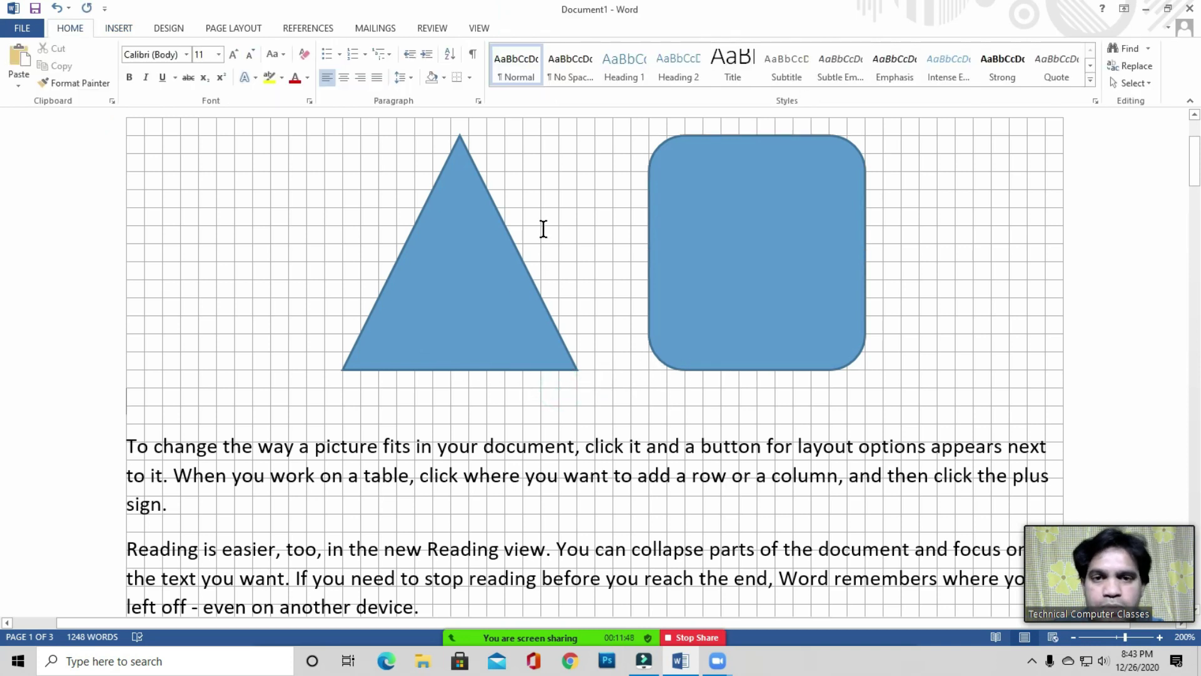
Hide the gridlines, move the rounded rectangle slightly away from the triangle, and show the gridlines again
click(480, 29)
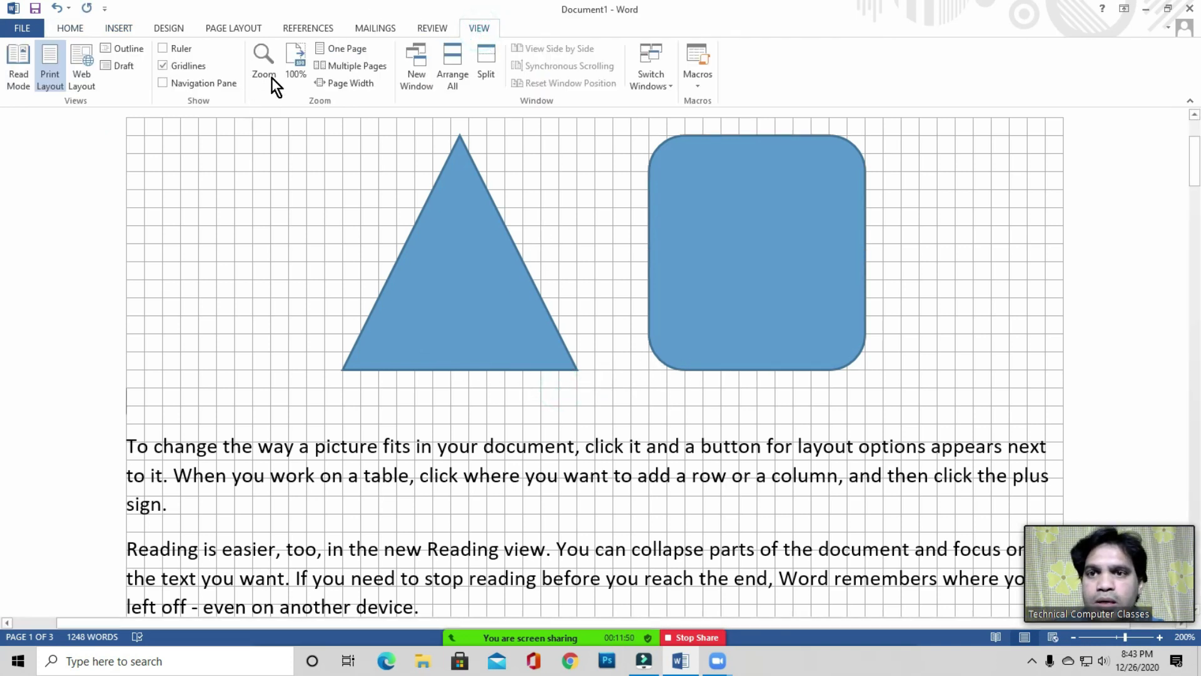
click(183, 68)
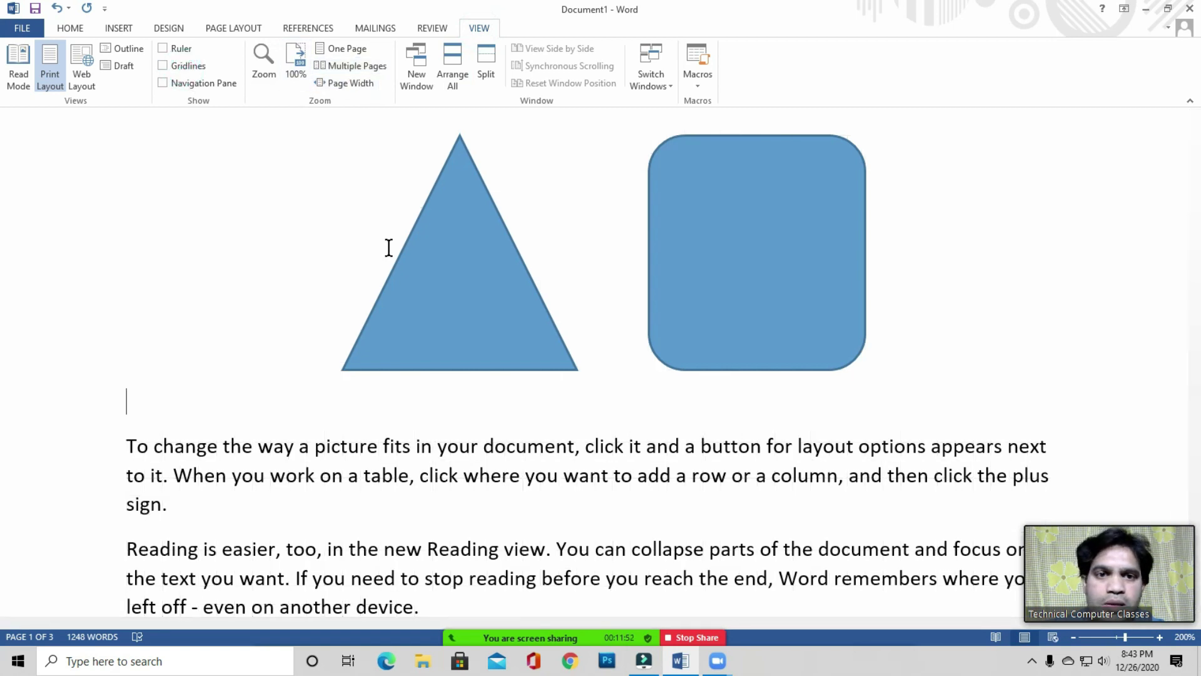
mouse_move(753, 317)
mouse_down()
mouse_move(769, 289)
mouse_move(743, 298)
mouse_move(743, 317)
mouse_move(743, 294)
mouse_move(749, 311)
mouse_up()
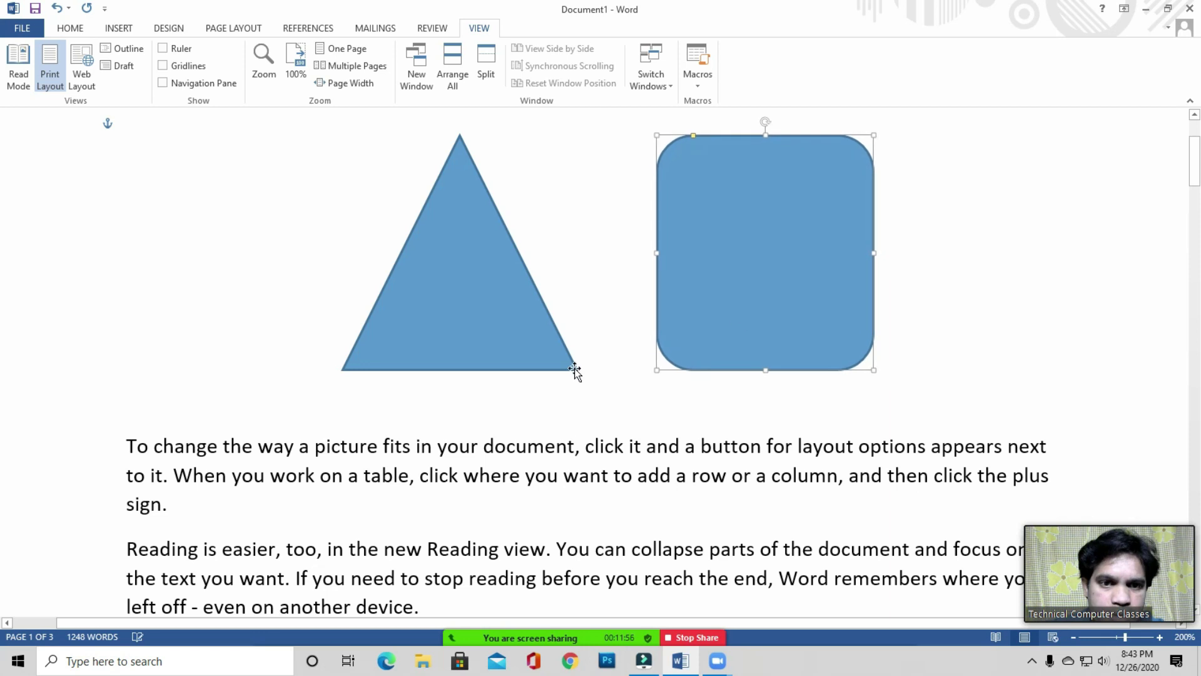
click(185, 66)
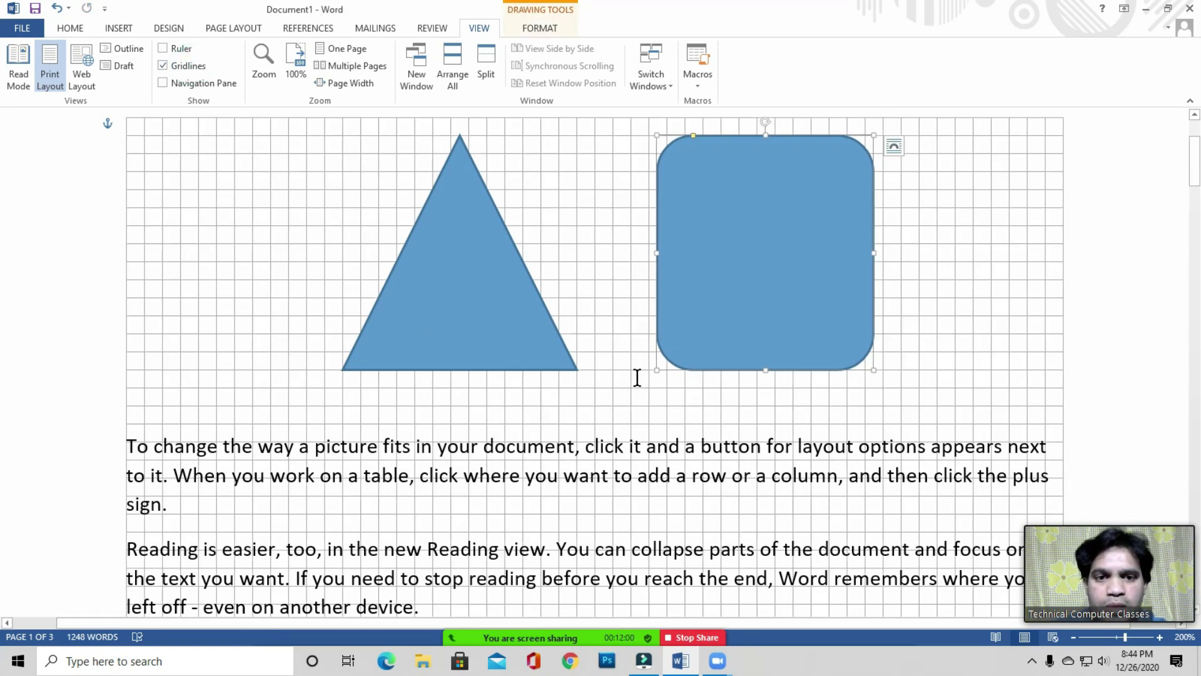
Delete the rounded rectangle and set the document zoom to 100%
scroll(580, 317, down, 3)
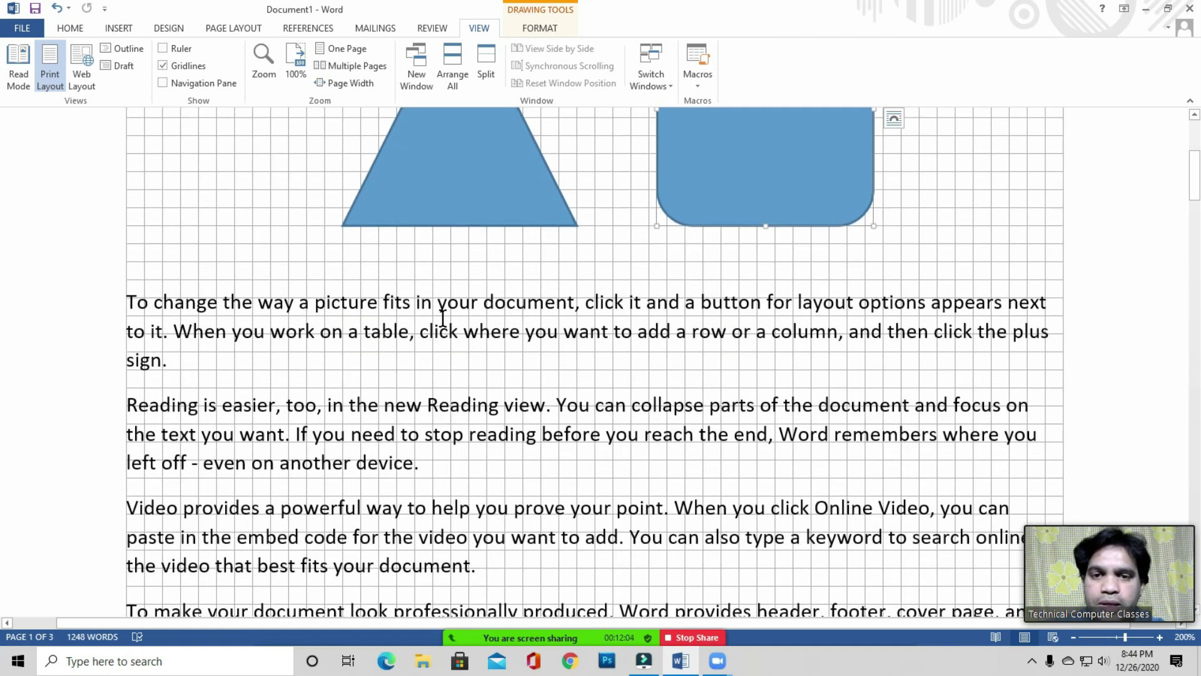
scroll(459, 315, up, 6)
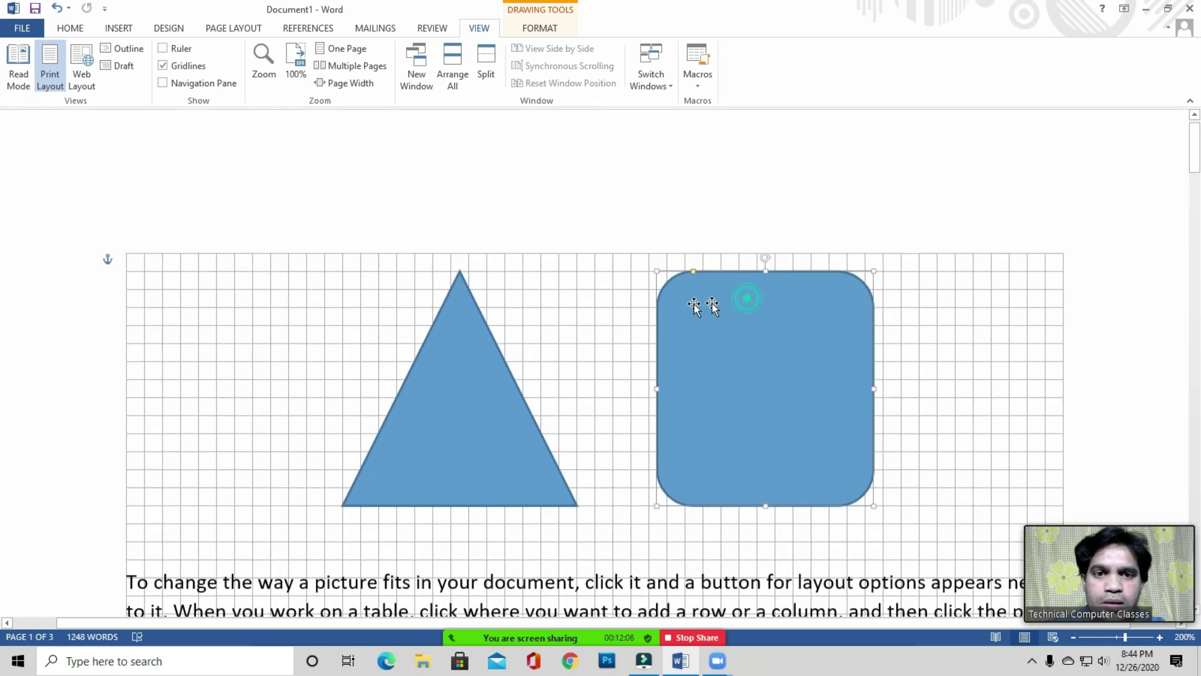
key(Delete)
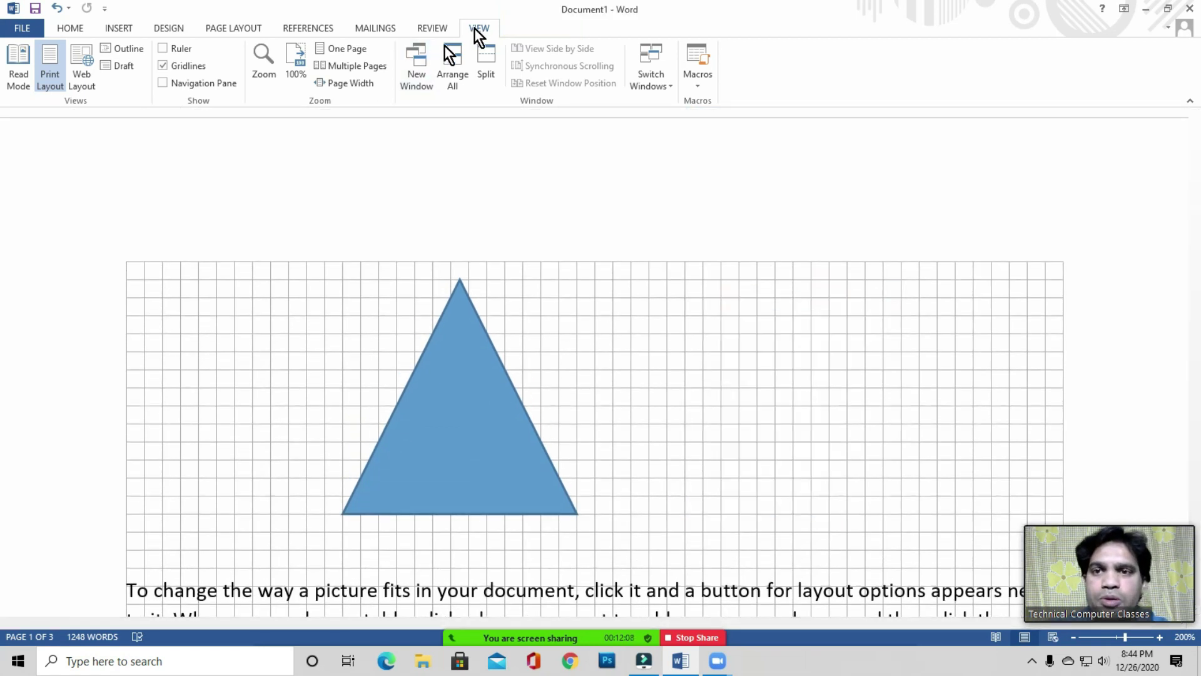
click(295, 64)
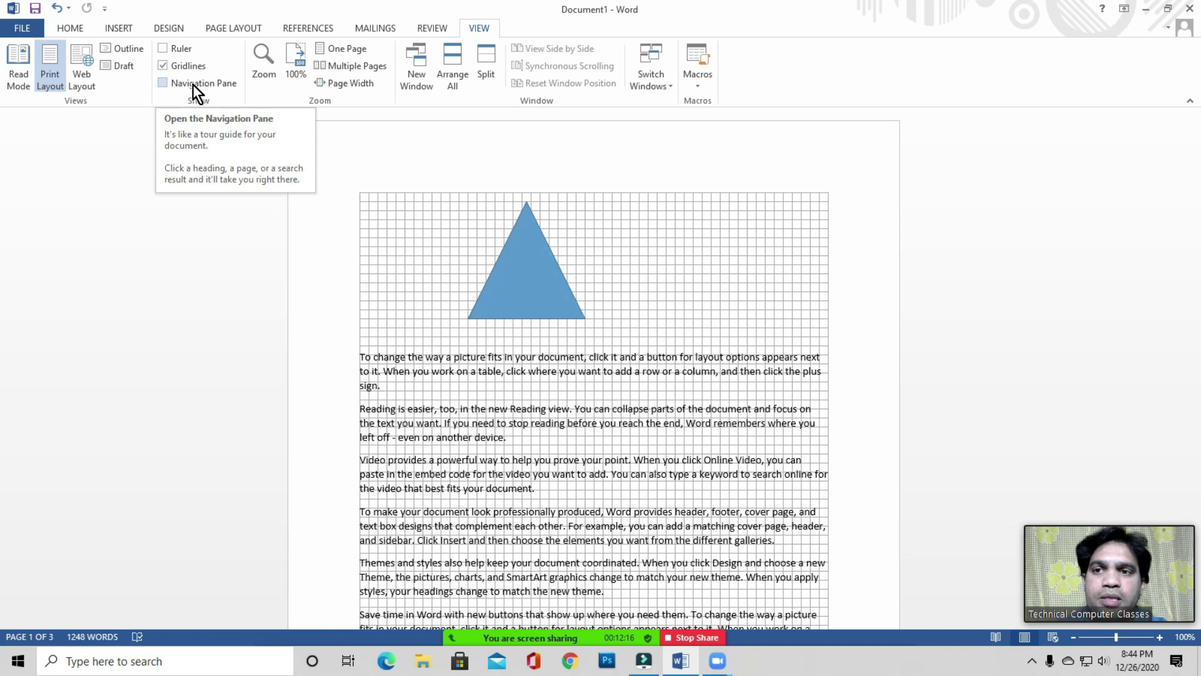
Show the Navigation Pane and look at its results list and its headings list
click(65, 27)
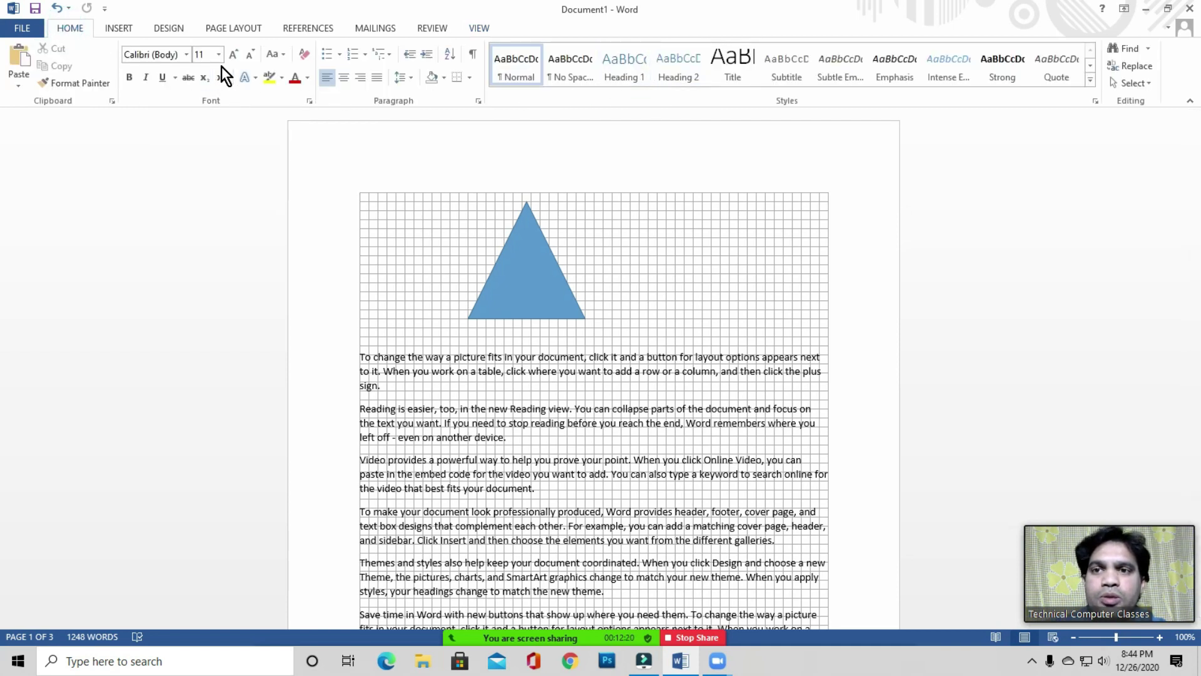
click(475, 28)
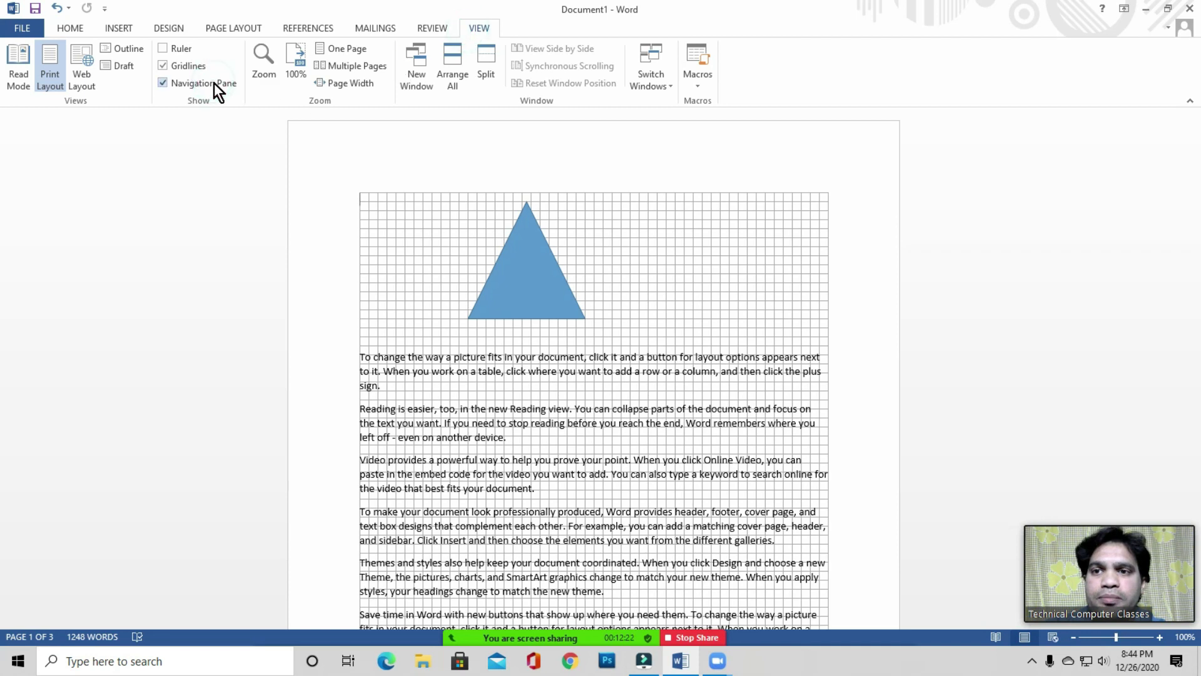
click(214, 84)
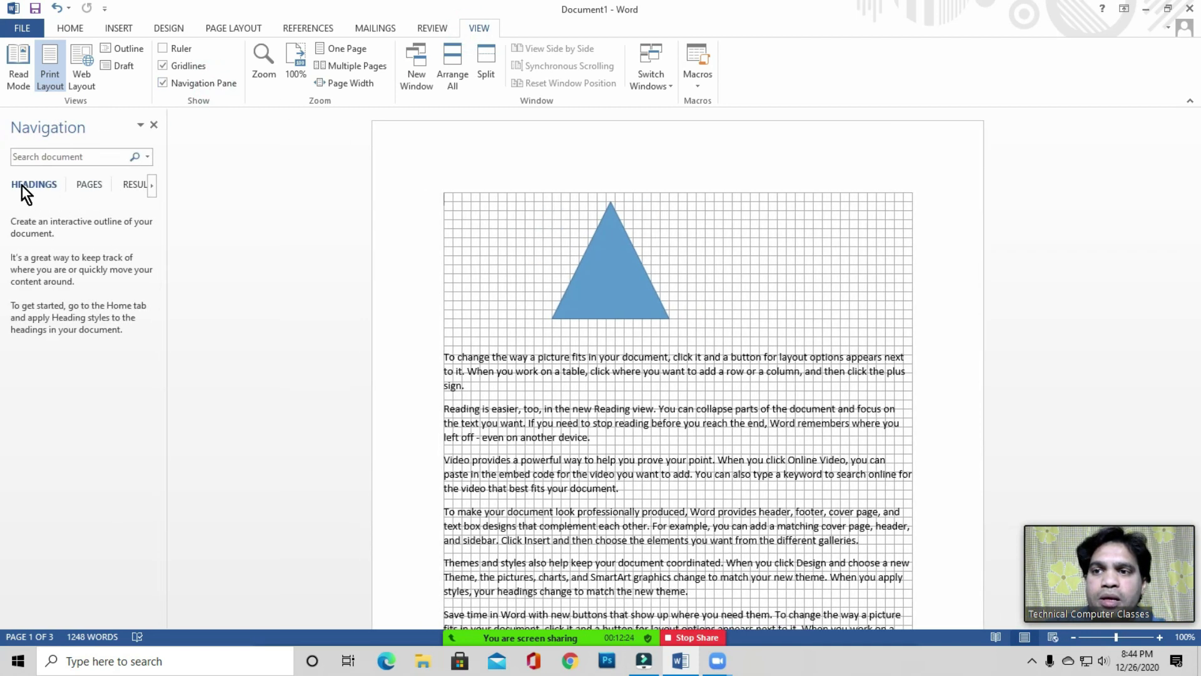
click(133, 185)
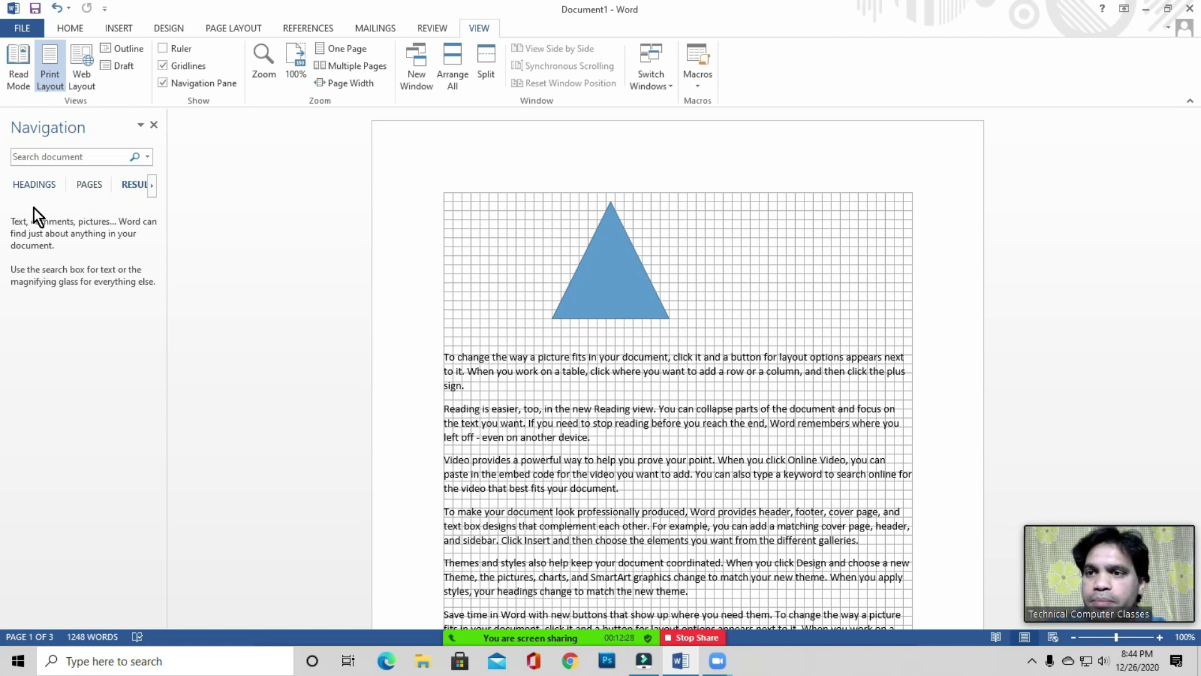
click(31, 185)
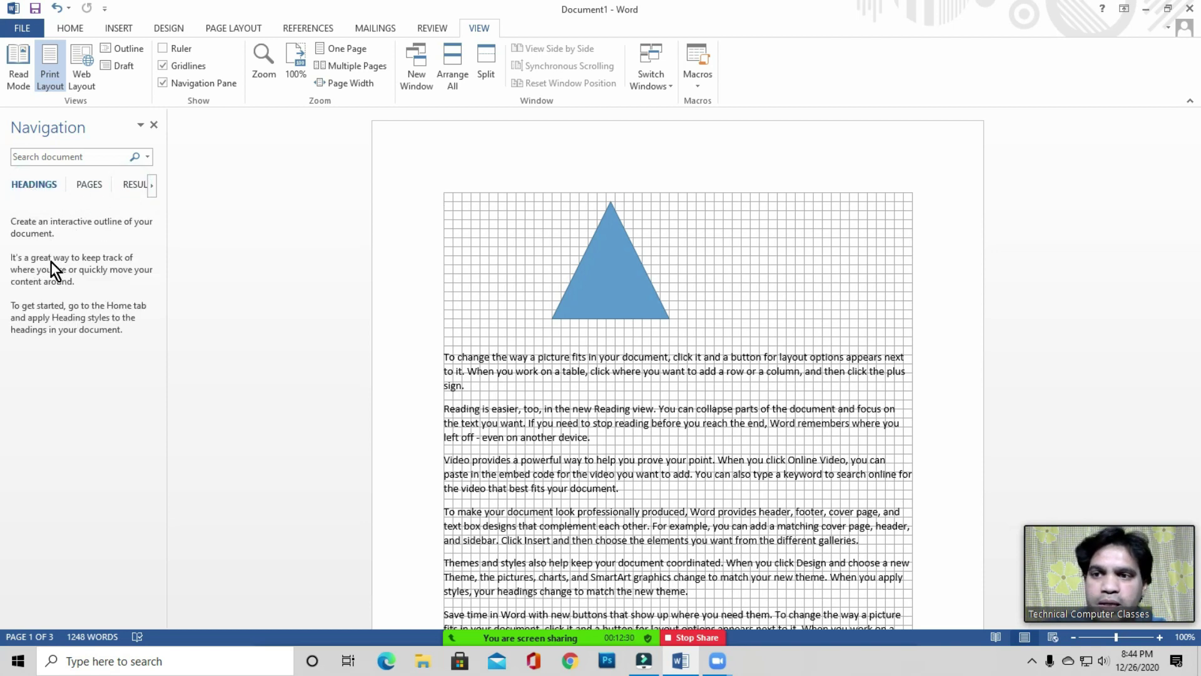
click(515, 236)
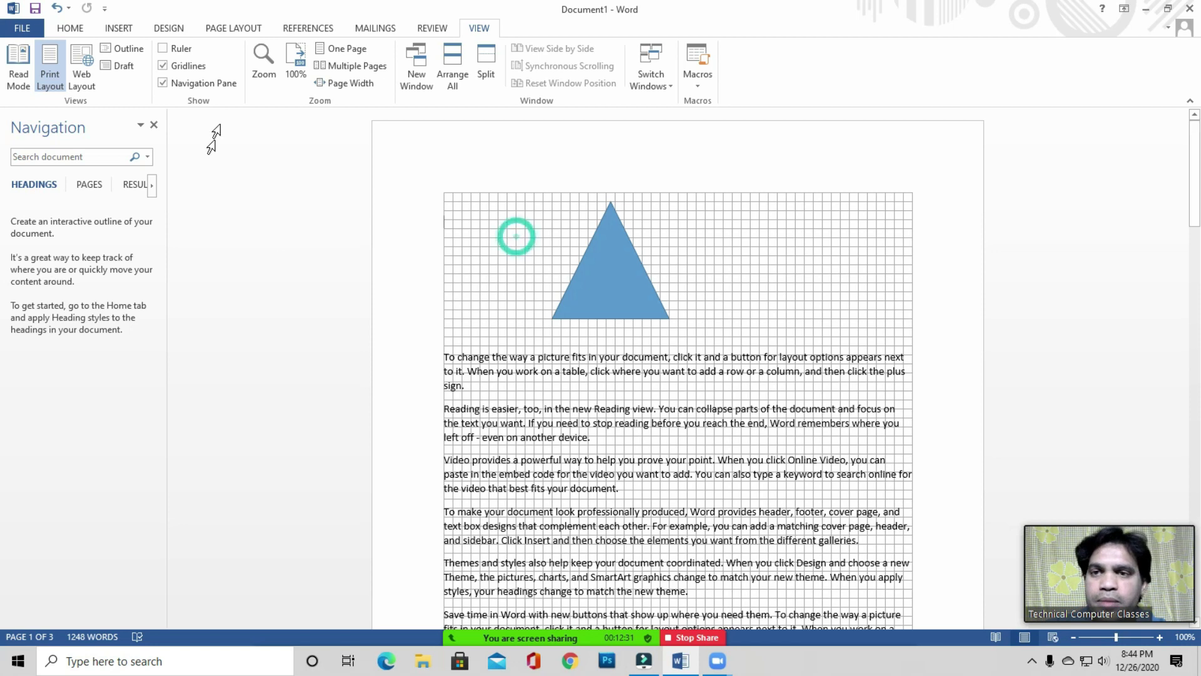
Hide the gridlines and delete the triangle above the text
click(185, 69)
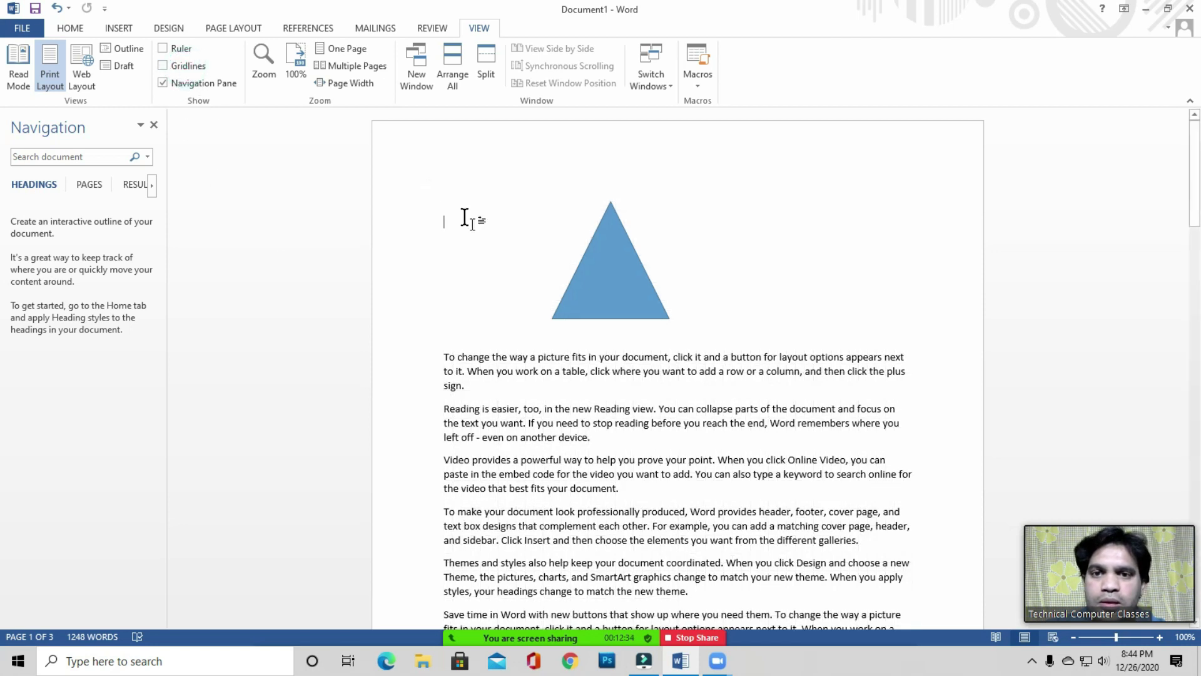
click(624, 281)
key(Delete)
Enter "Basic Computer Course" on the document's first line and apply the Heading 1 style to it
click(494, 184)
text(Basic Computer Course)
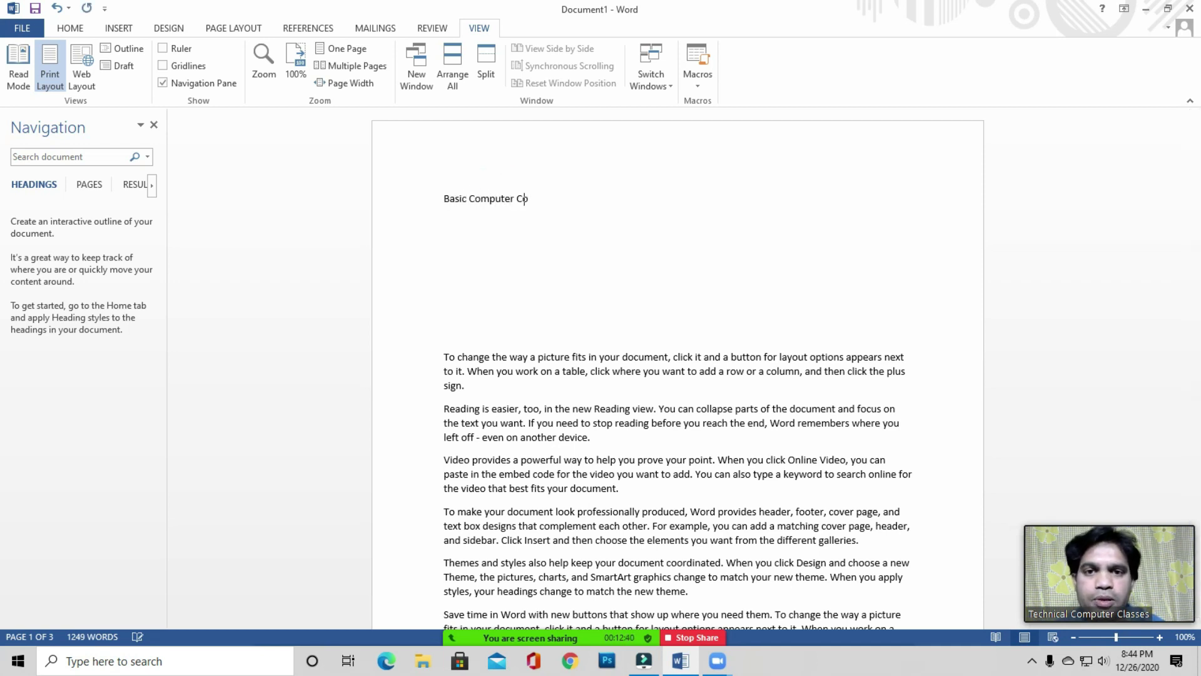
click(68, 28)
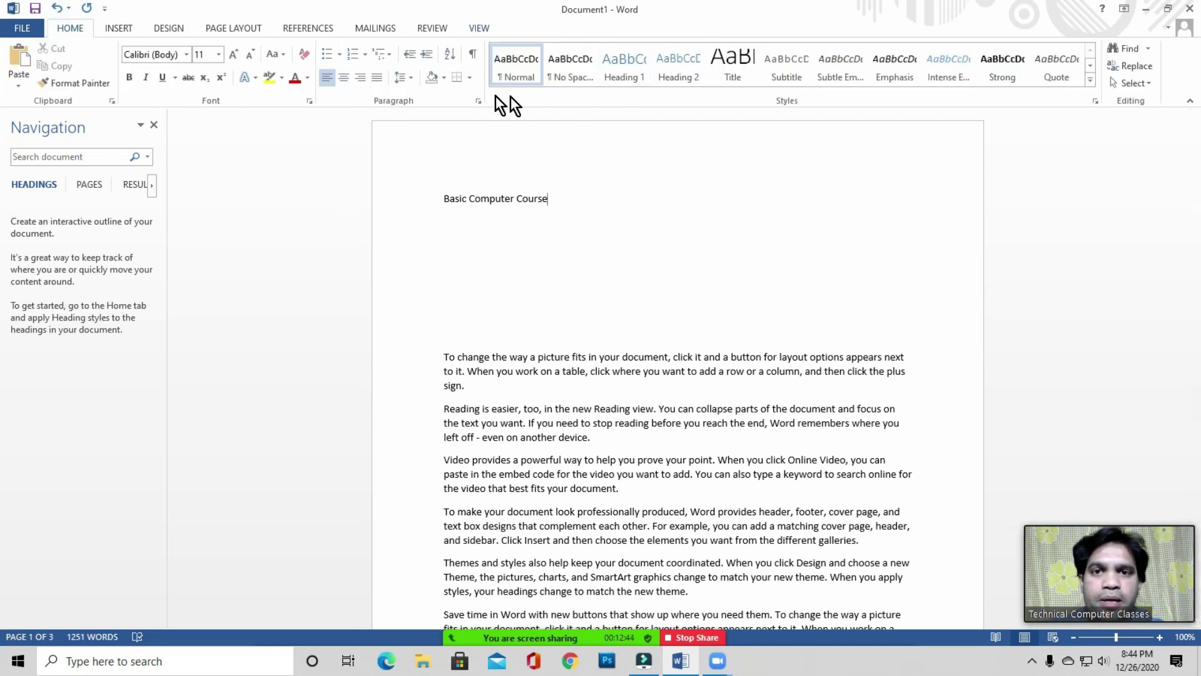
click(632, 69)
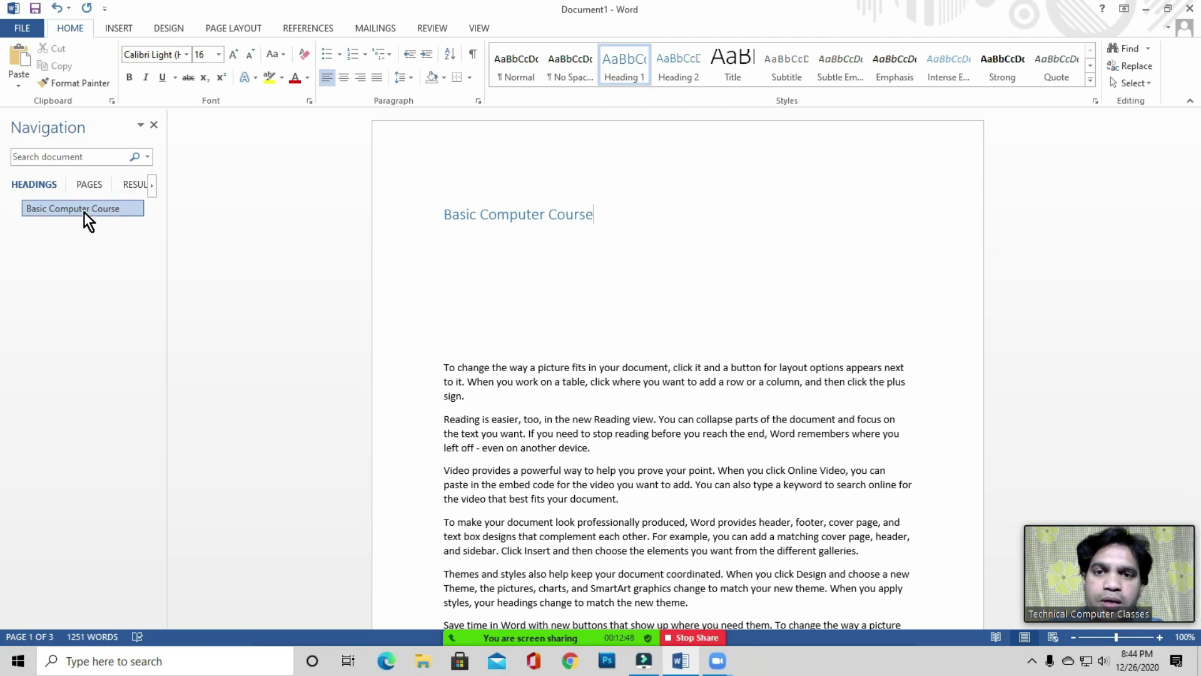
Add "Paint" two lines below the title as Heading 2 and collapse the title's entry in the Navigation Pane
click(618, 221)
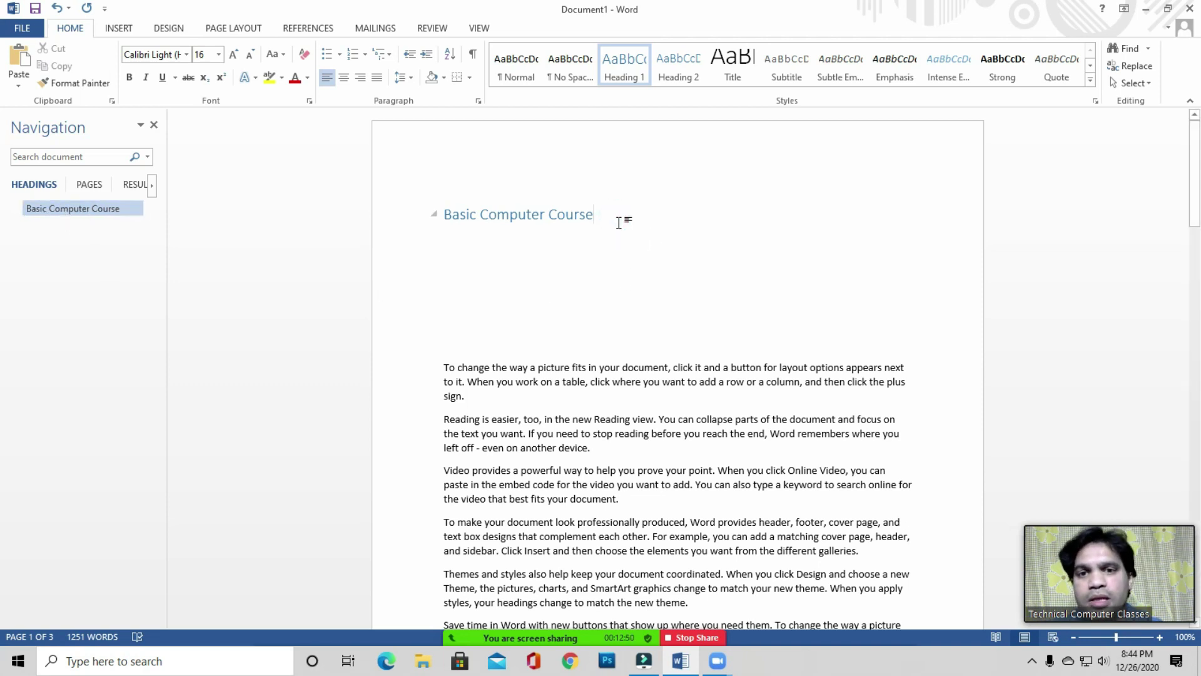
key(Return)
key(Return)
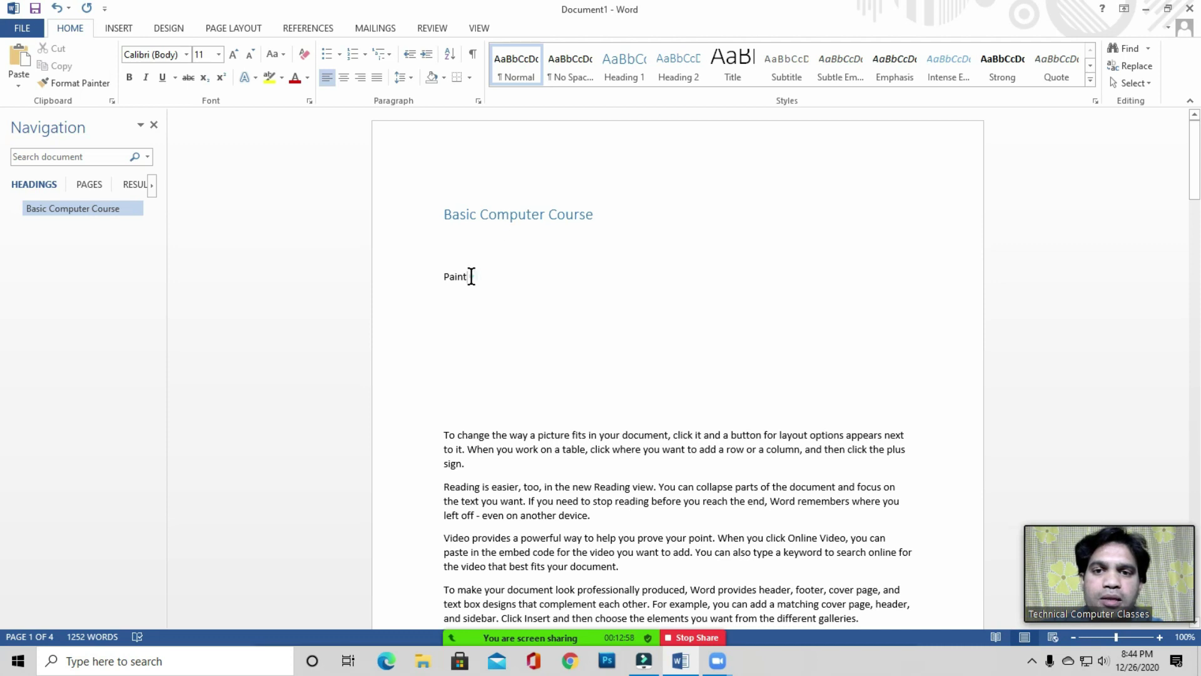
click(473, 277)
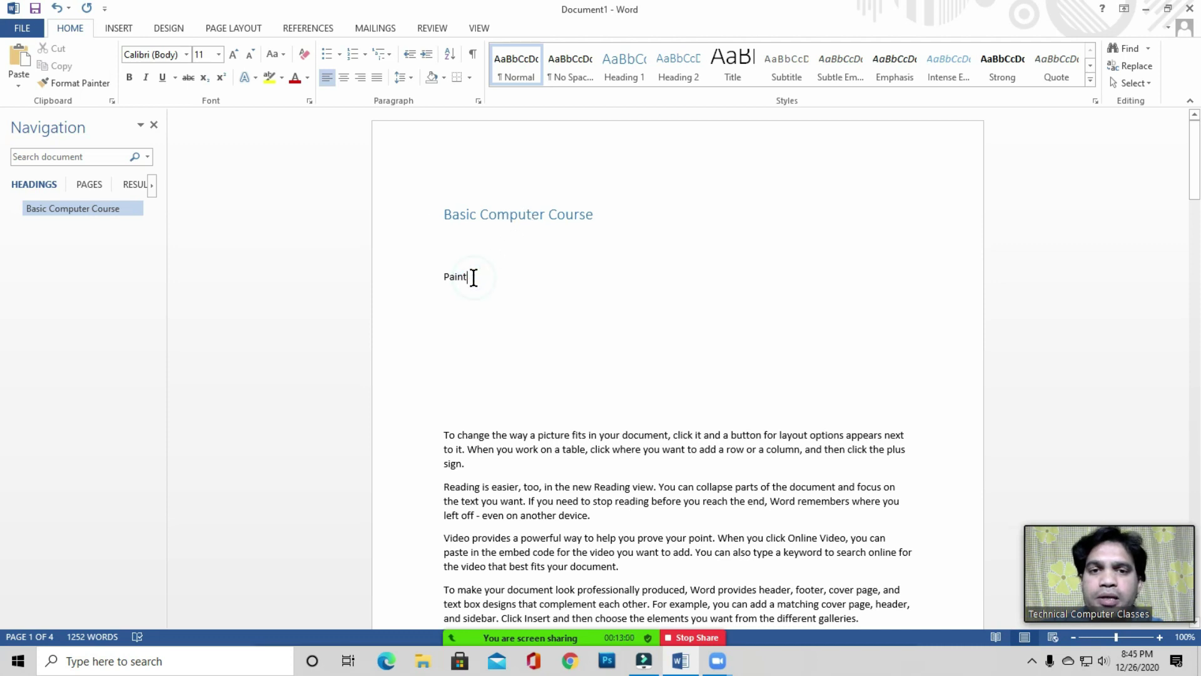
click(677, 66)
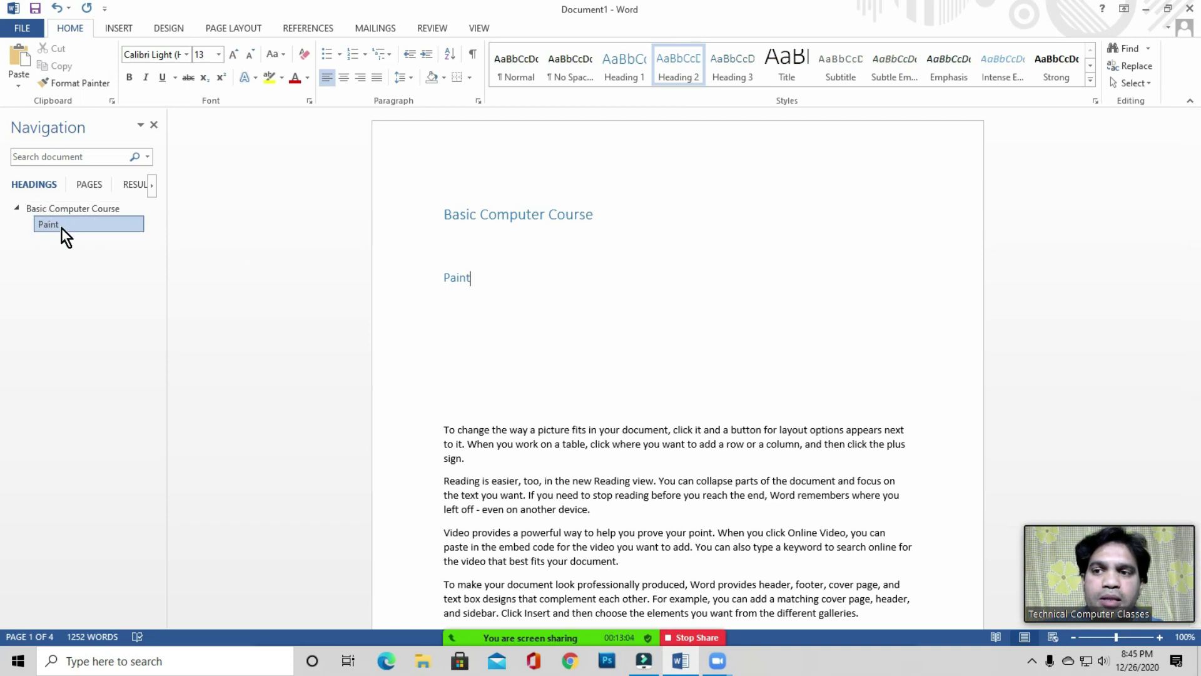
click(16, 208)
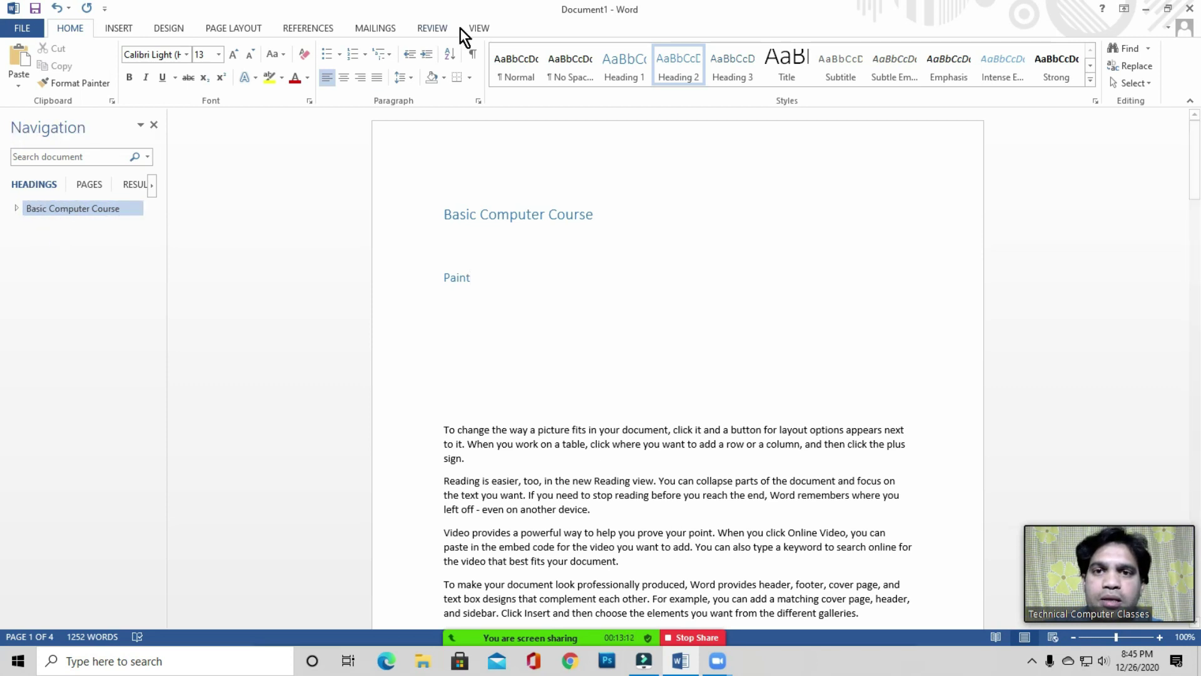
Show the page thumbnails in the Navigation Pane and use them to go to page 4 and back to page 3
click(476, 28)
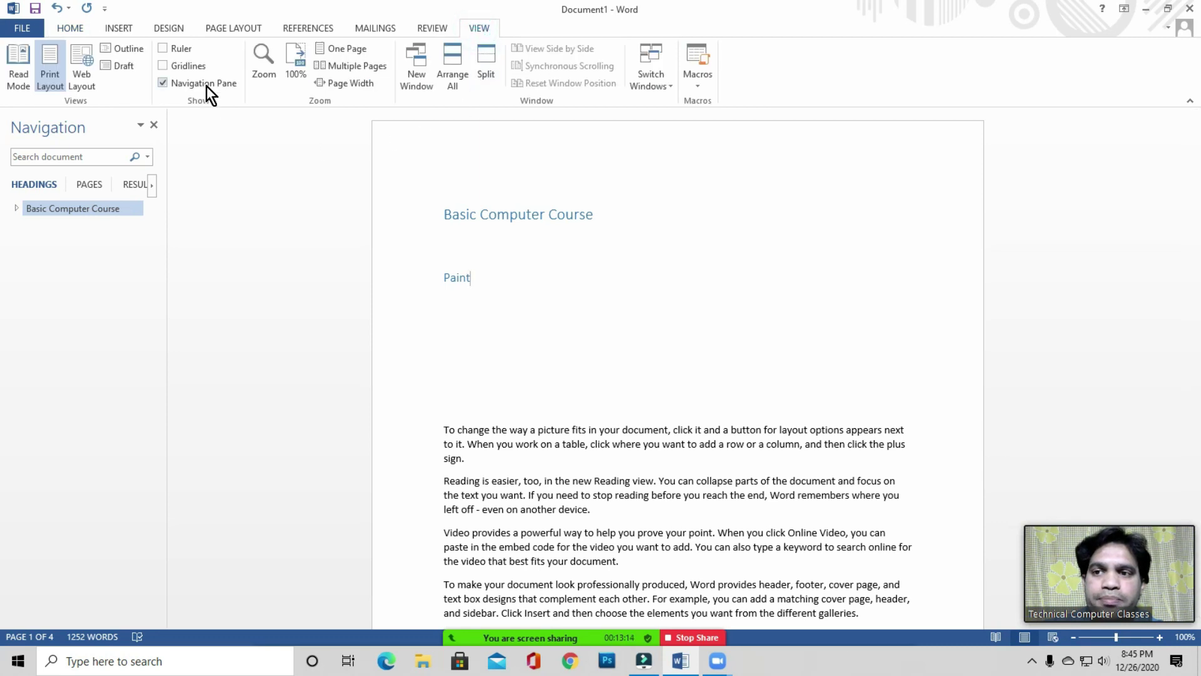
click(92, 184)
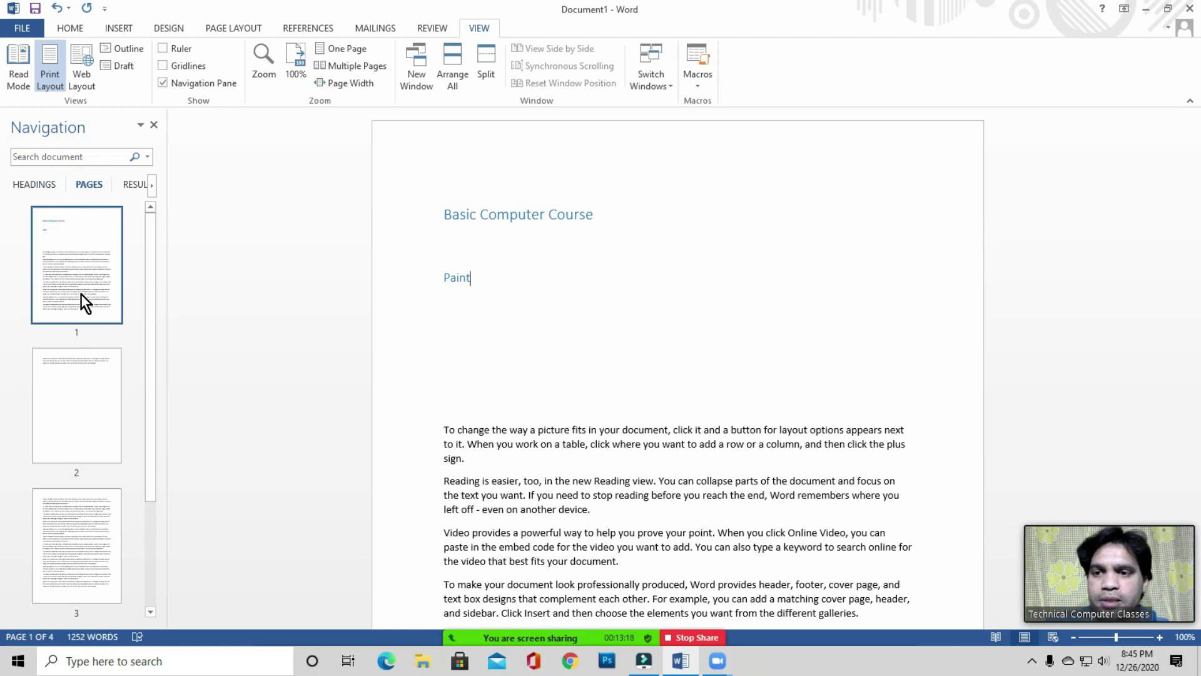
drag(153, 320, 160, 470)
click(86, 514)
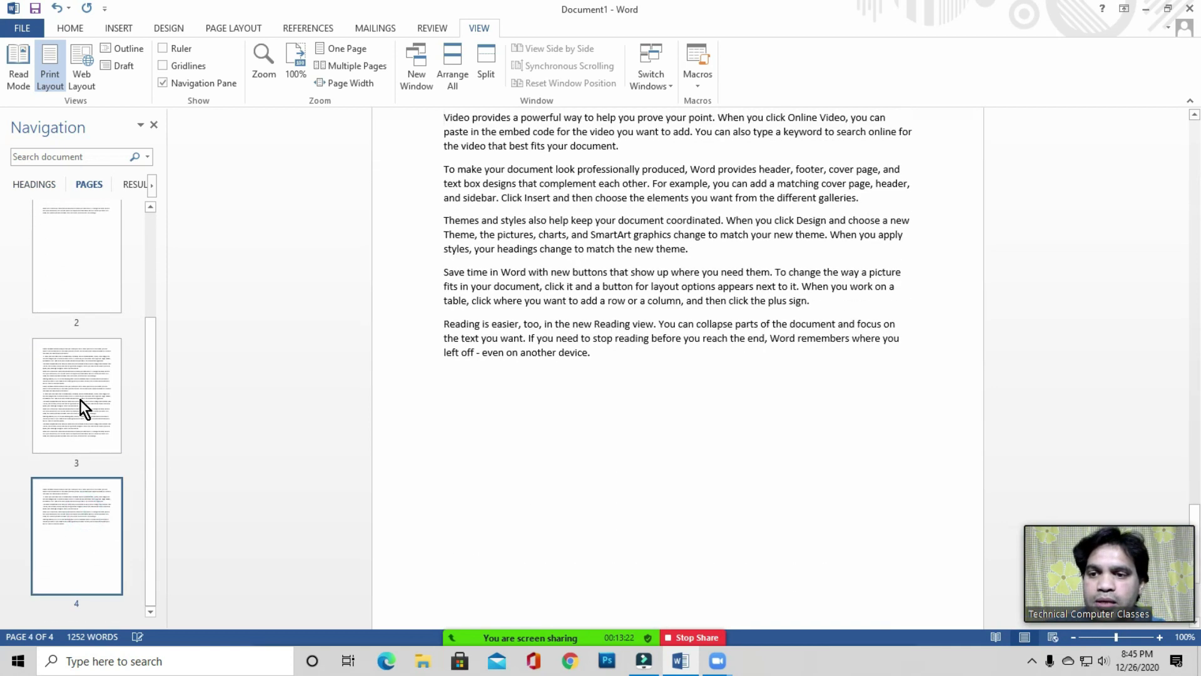
click(80, 400)
drag(154, 400, 159, 250)
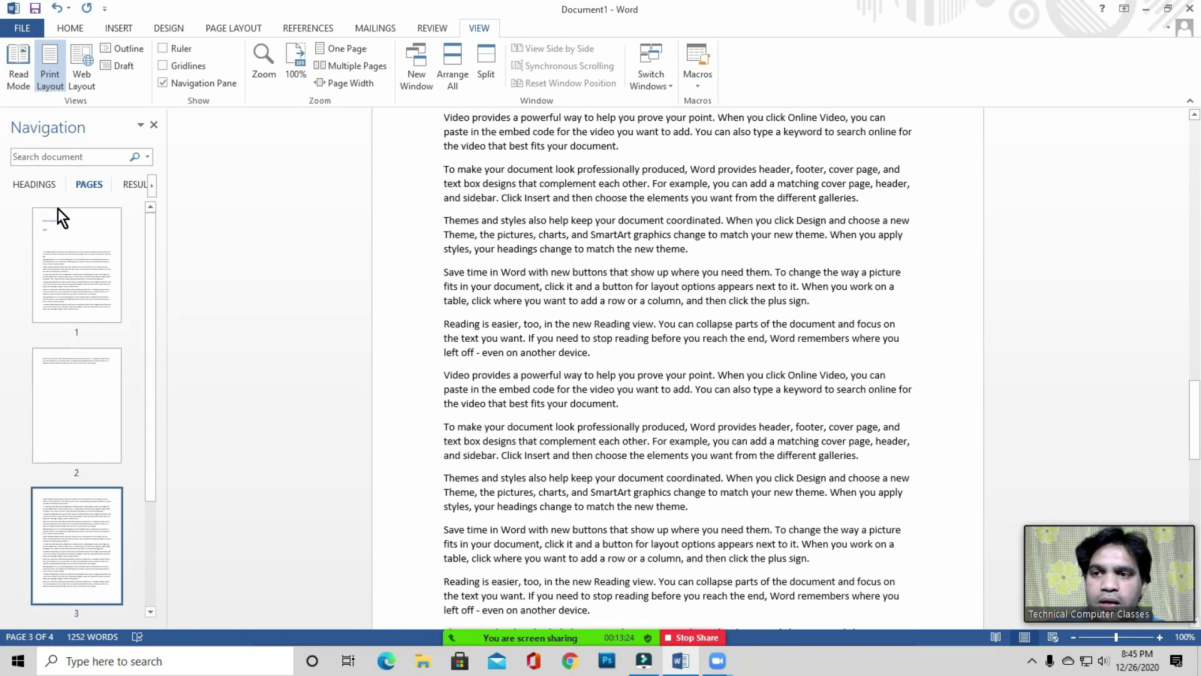
Return the Navigation Pane to the headings list and look through the document's last pages and back up to page 2
click(44, 188)
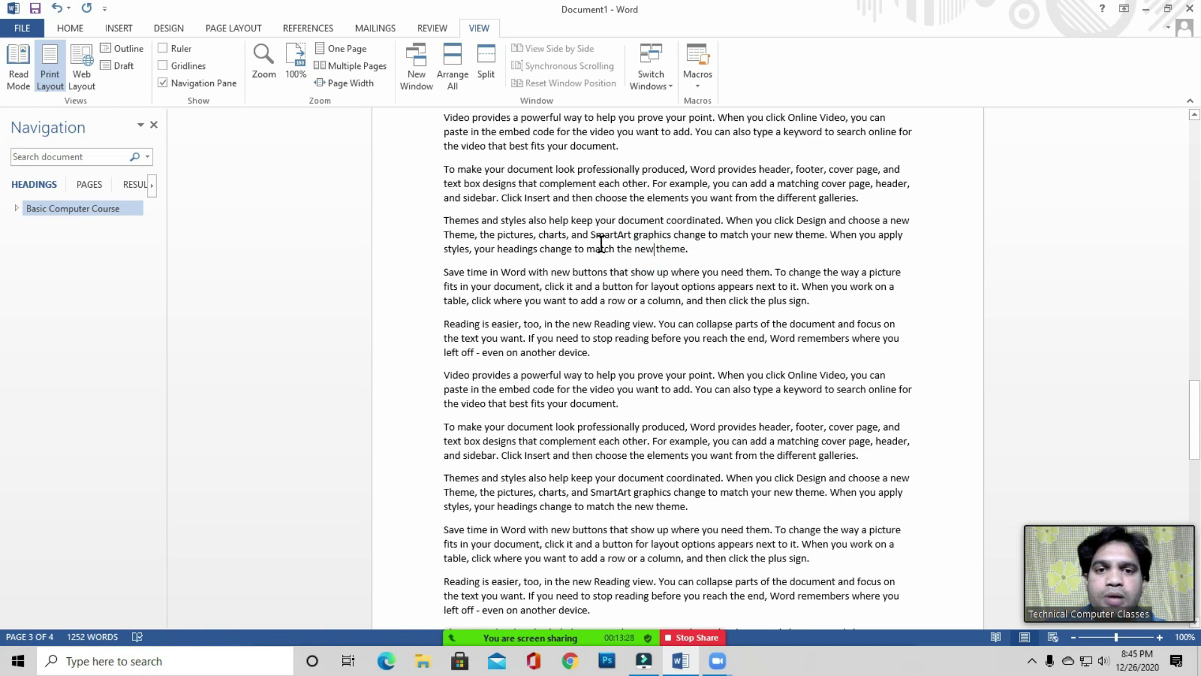
scroll(601, 243, down, 10)
scroll(625, 238, down, 10)
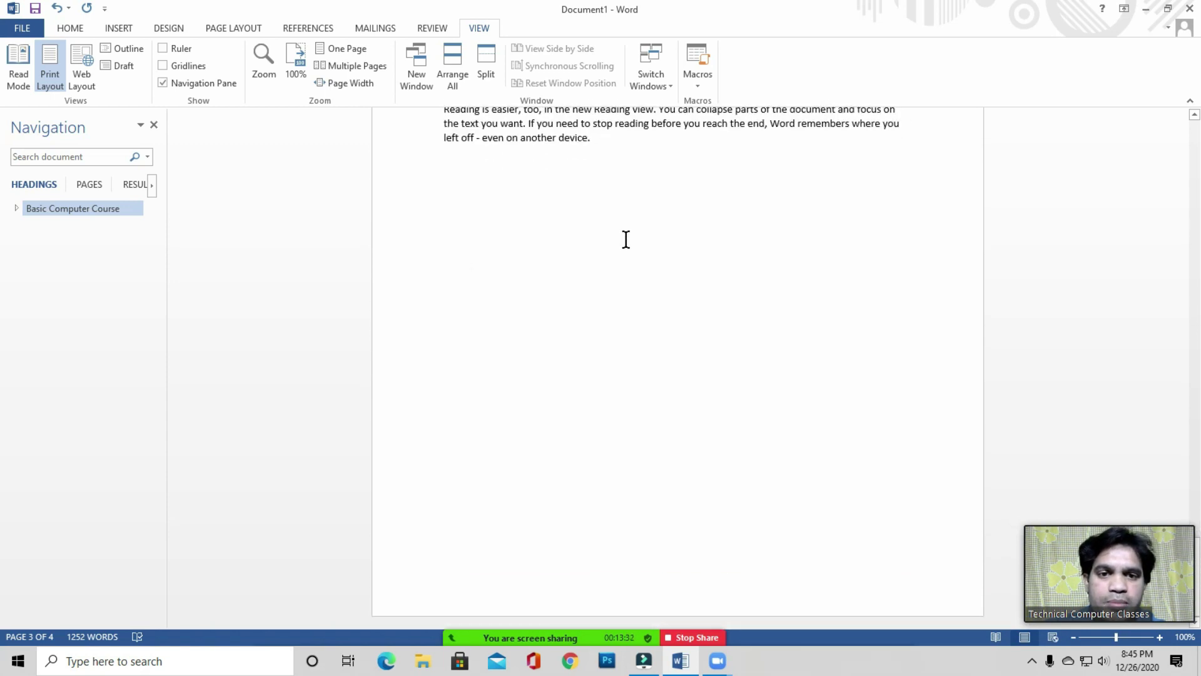
scroll(626, 240, up, 8)
scroll(626, 240, up, 15)
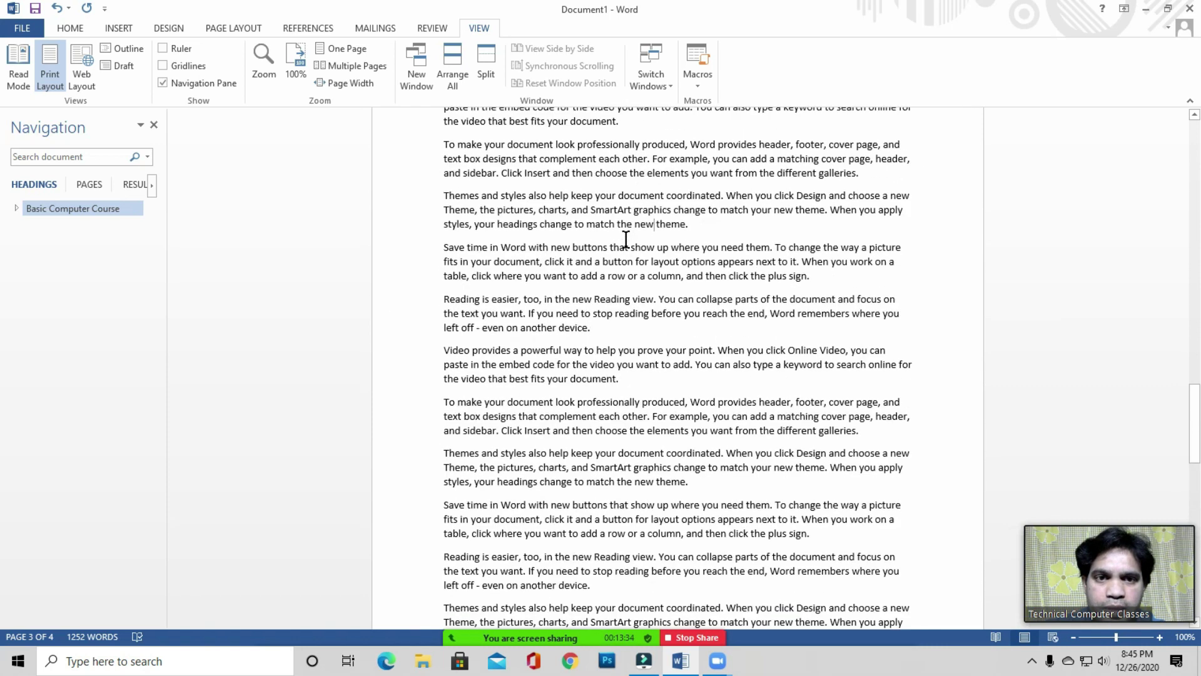
scroll(625, 240, up, 3)
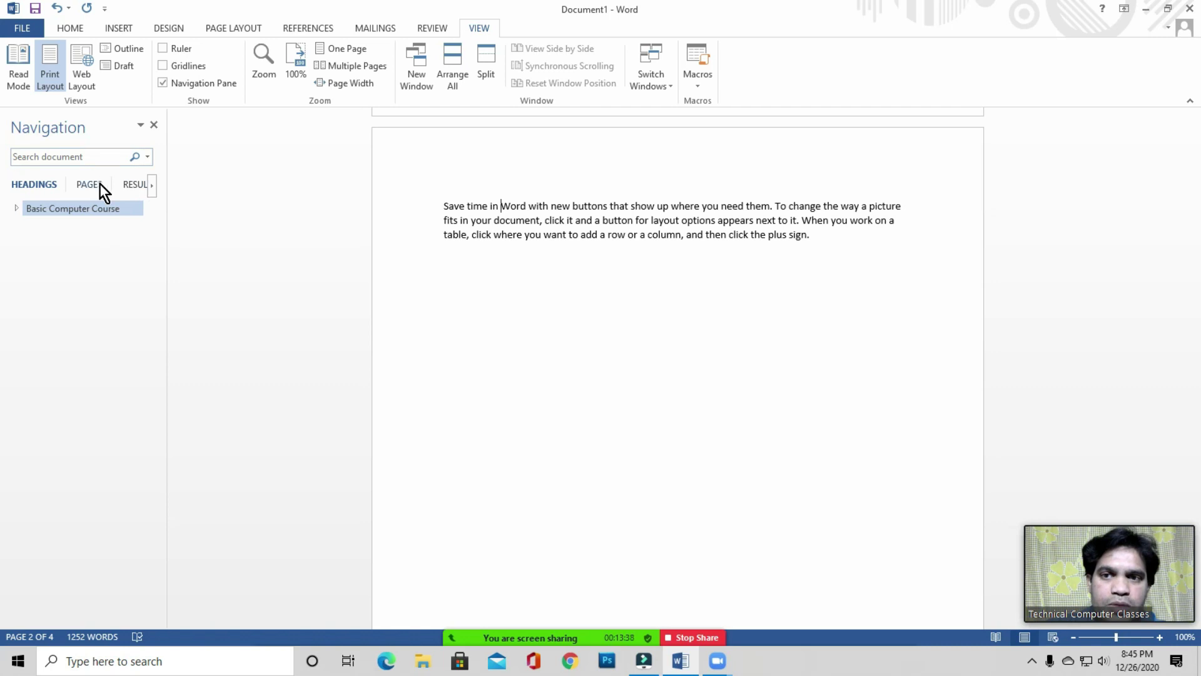
Go to page 3 through the page thumbnails in the Navigation Pane, and switch the pane to its search results view
click(492, 207)
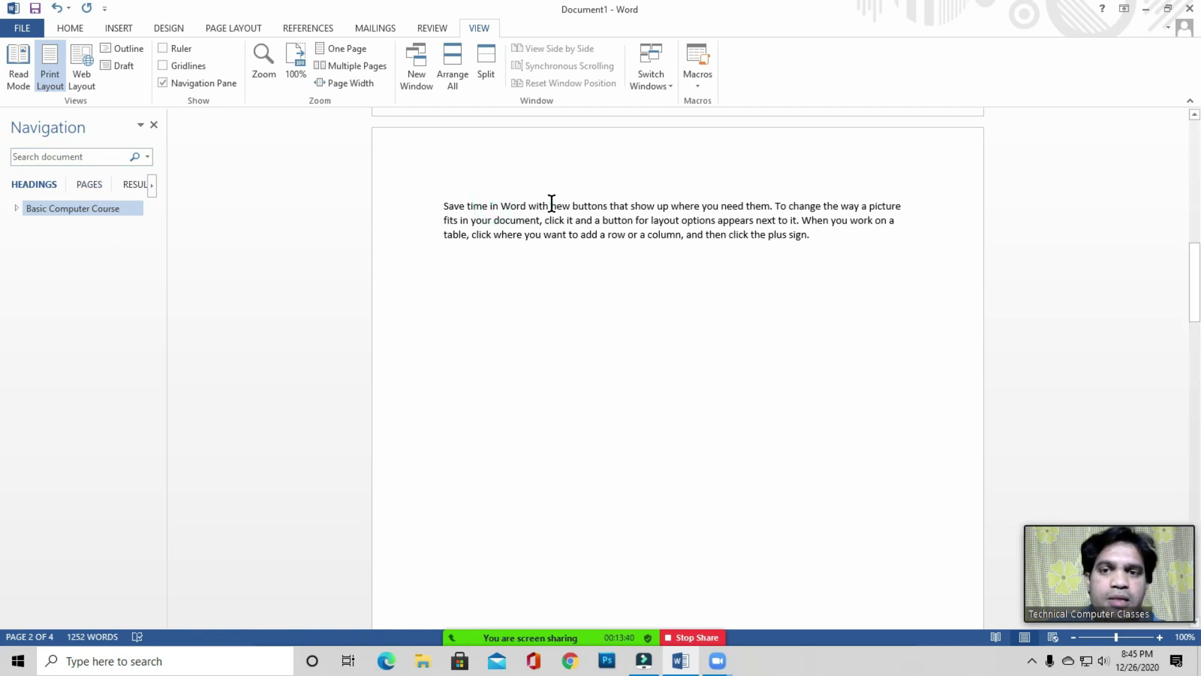
click(89, 184)
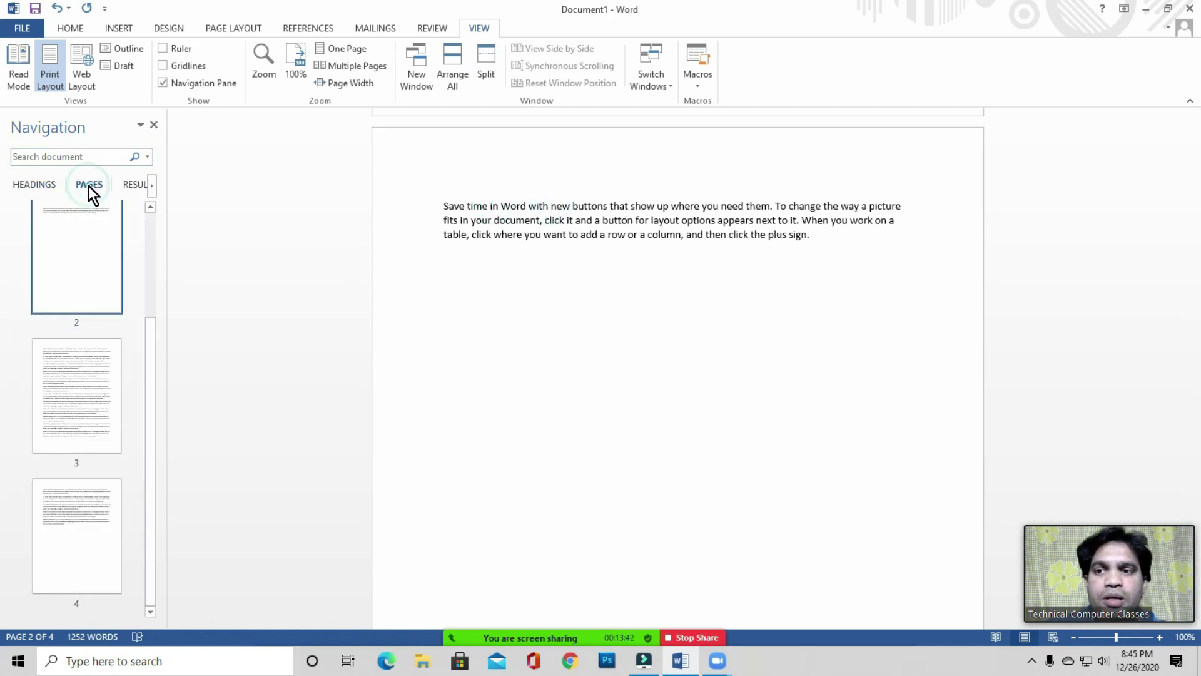
drag(155, 356, 153, 241)
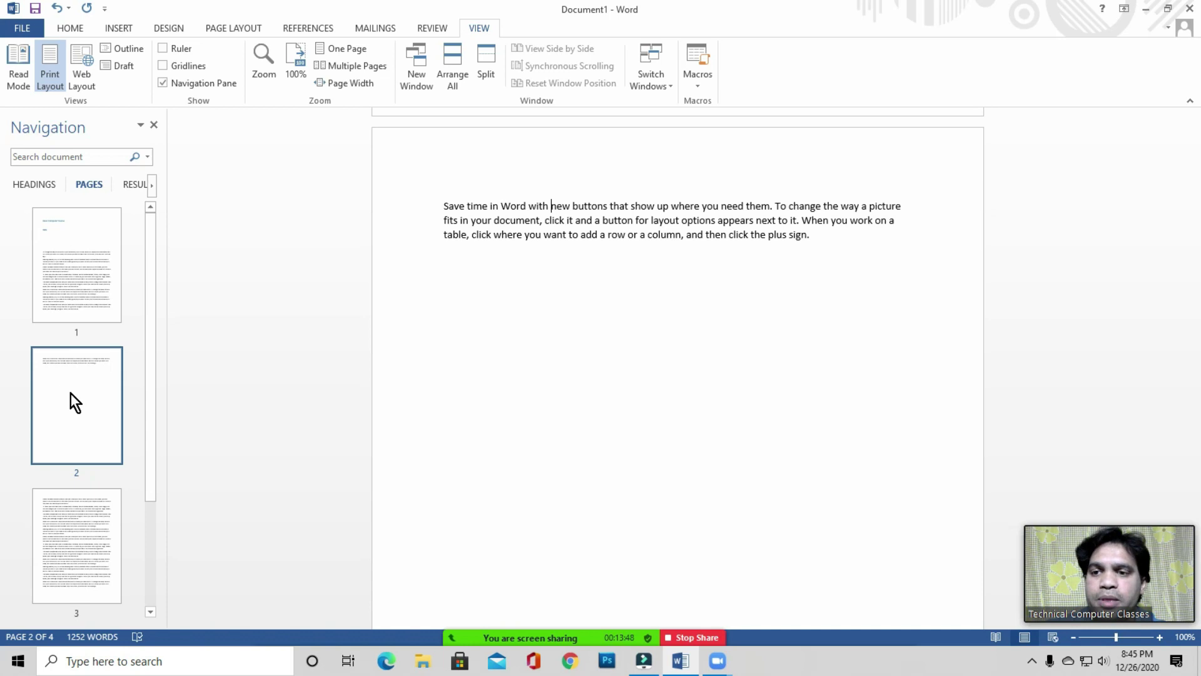
drag(150, 344, 135, 446)
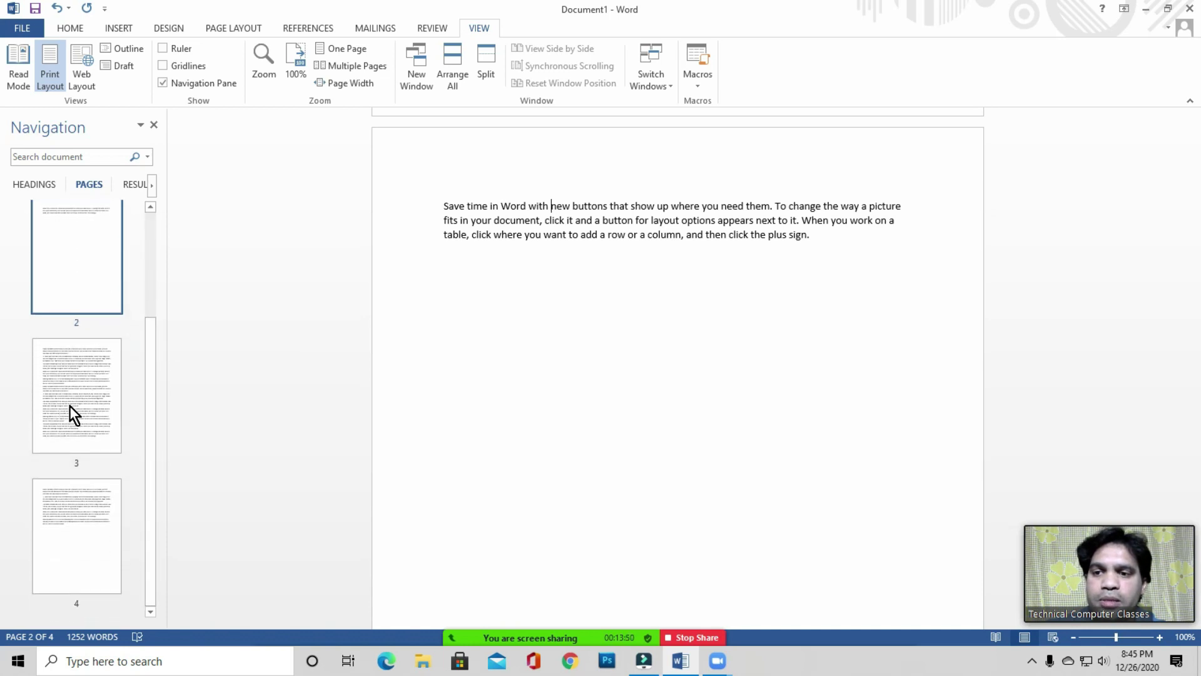
drag(150, 508, 150, 458)
click(71, 464)
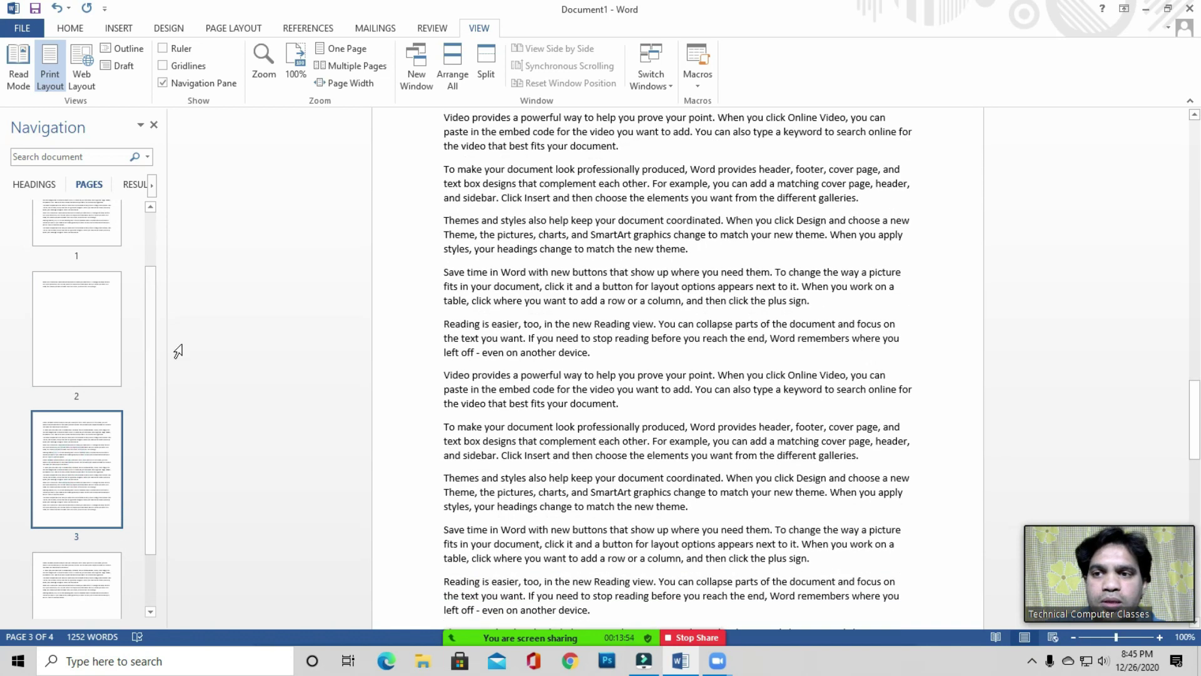
click(137, 185)
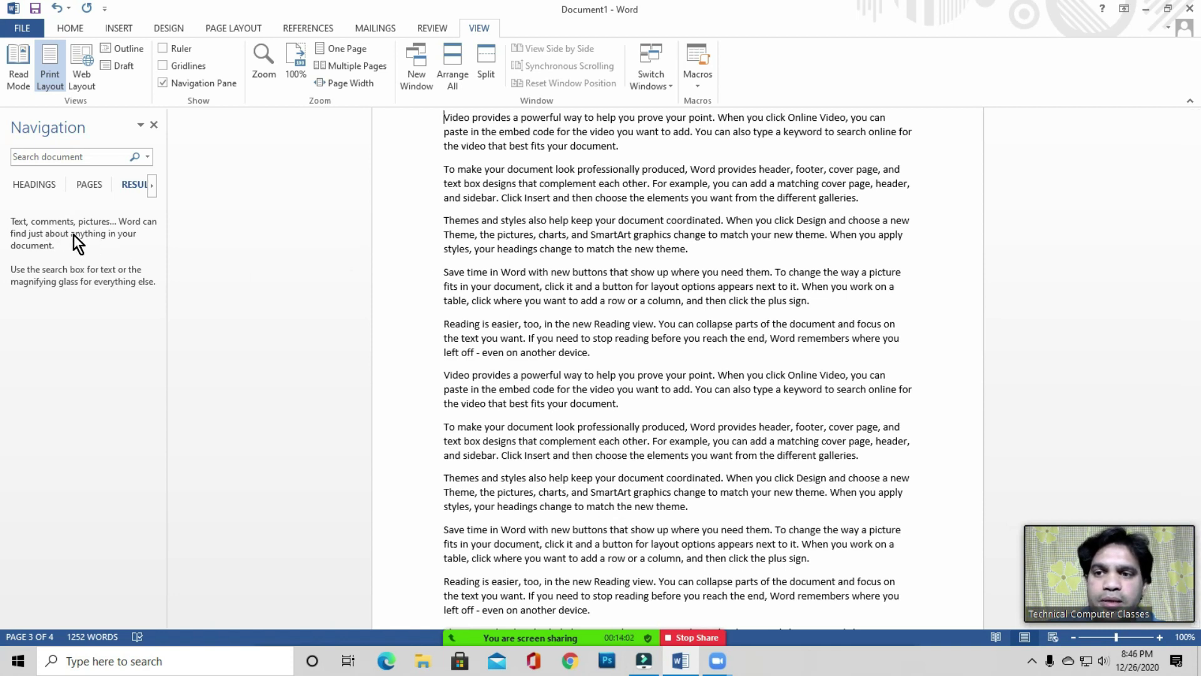
Add the comment "Strong" to the word "powerful" in the first paragraph of page 3
scroll(456, 276, up, 4)
click(440, 297)
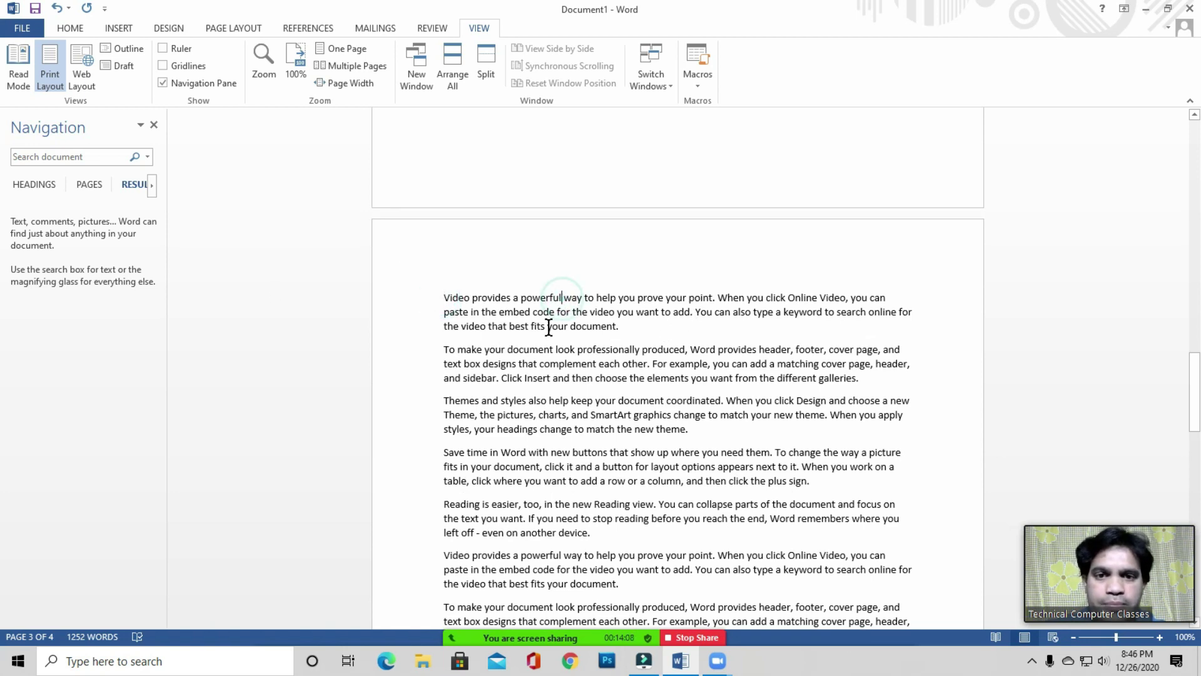
click(432, 30)
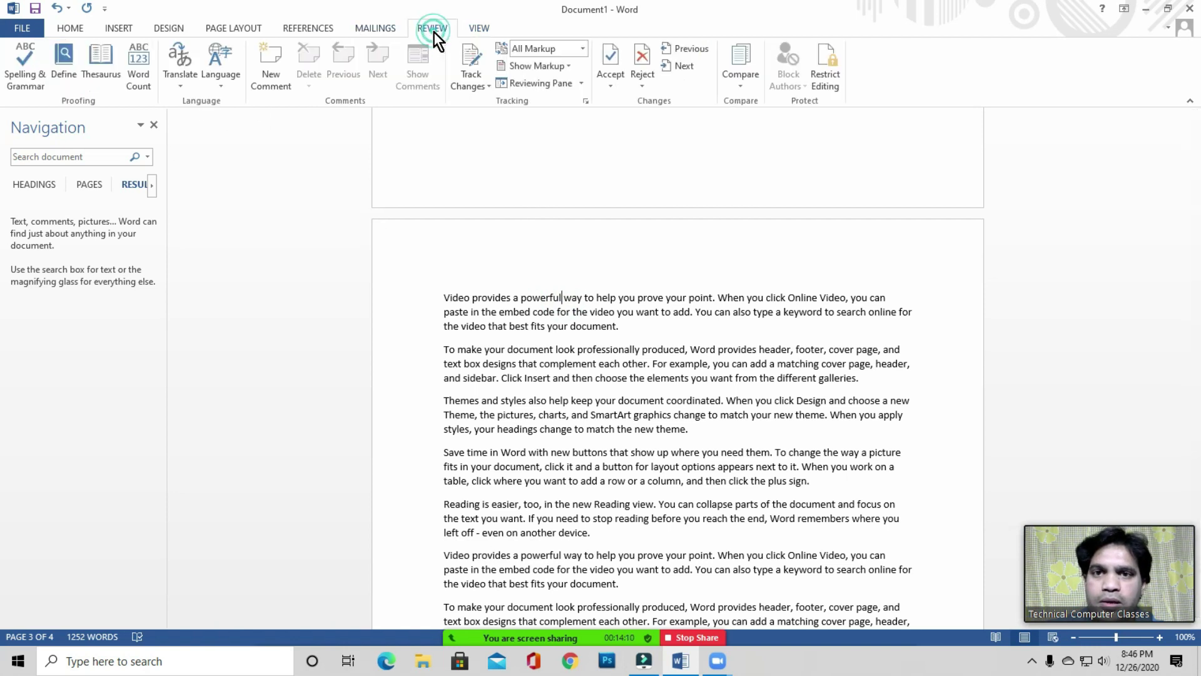
click(280, 72)
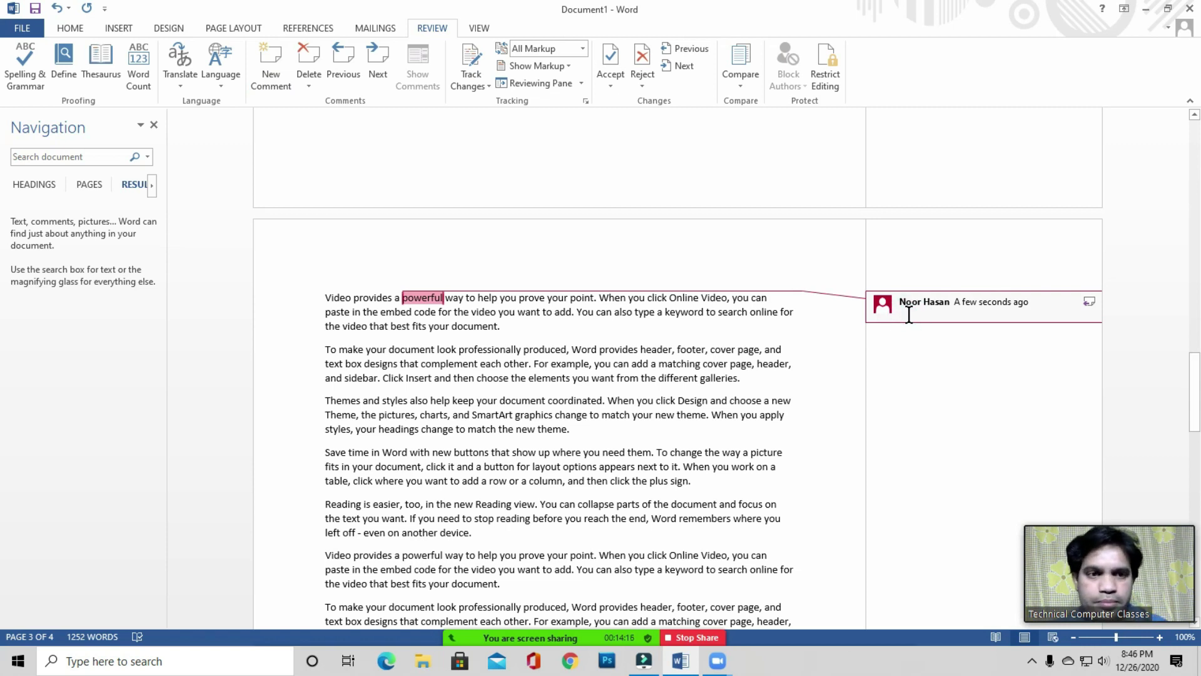
text(Strong)
click(671, 411)
click(541, 385)
click(514, 302)
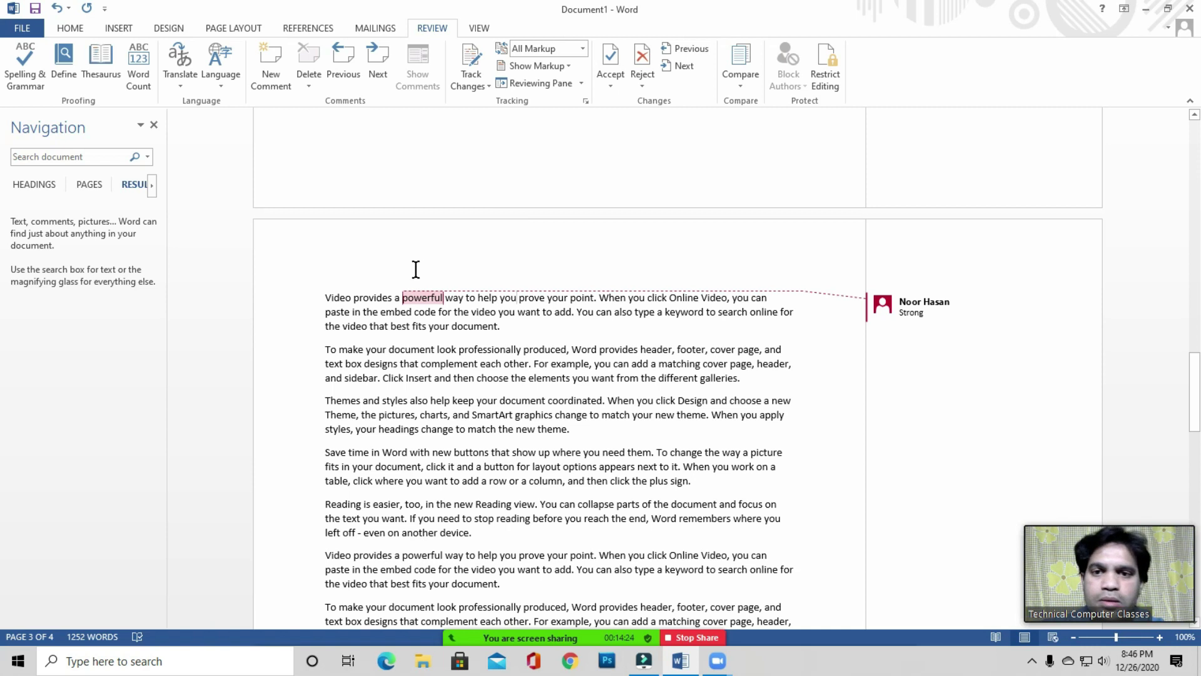
Review the comment on "powerful" and its balloon options, and set the markup to show all revisions inline
mouse_move(981, 306)
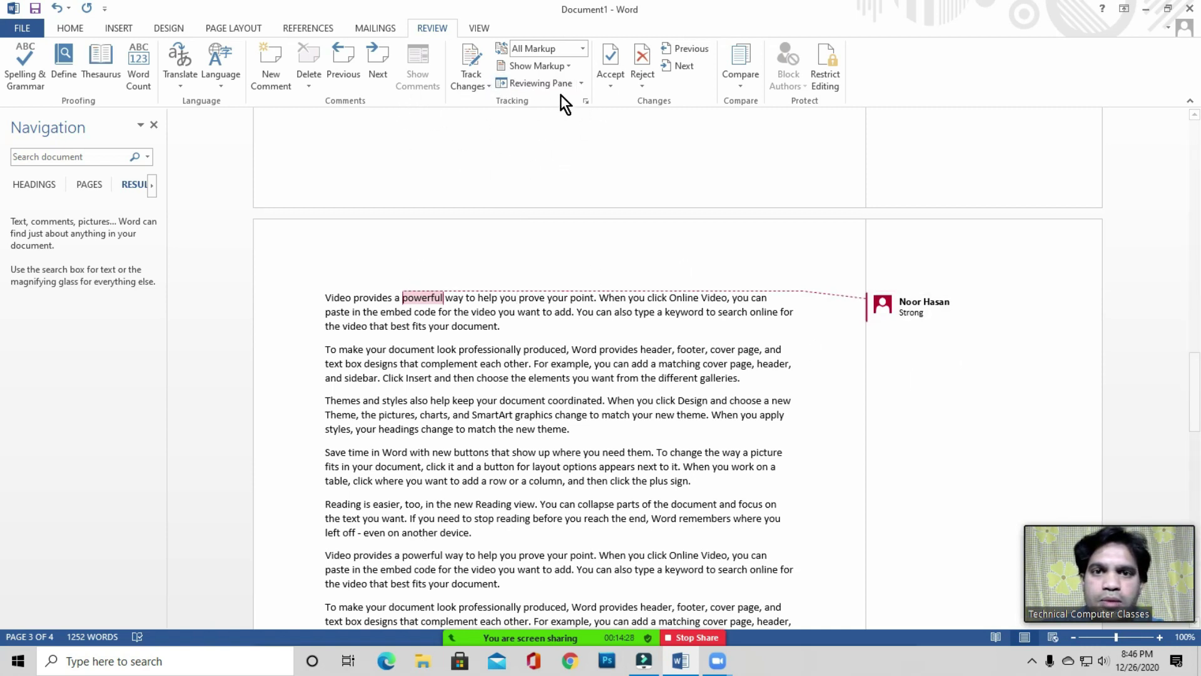
click(570, 67)
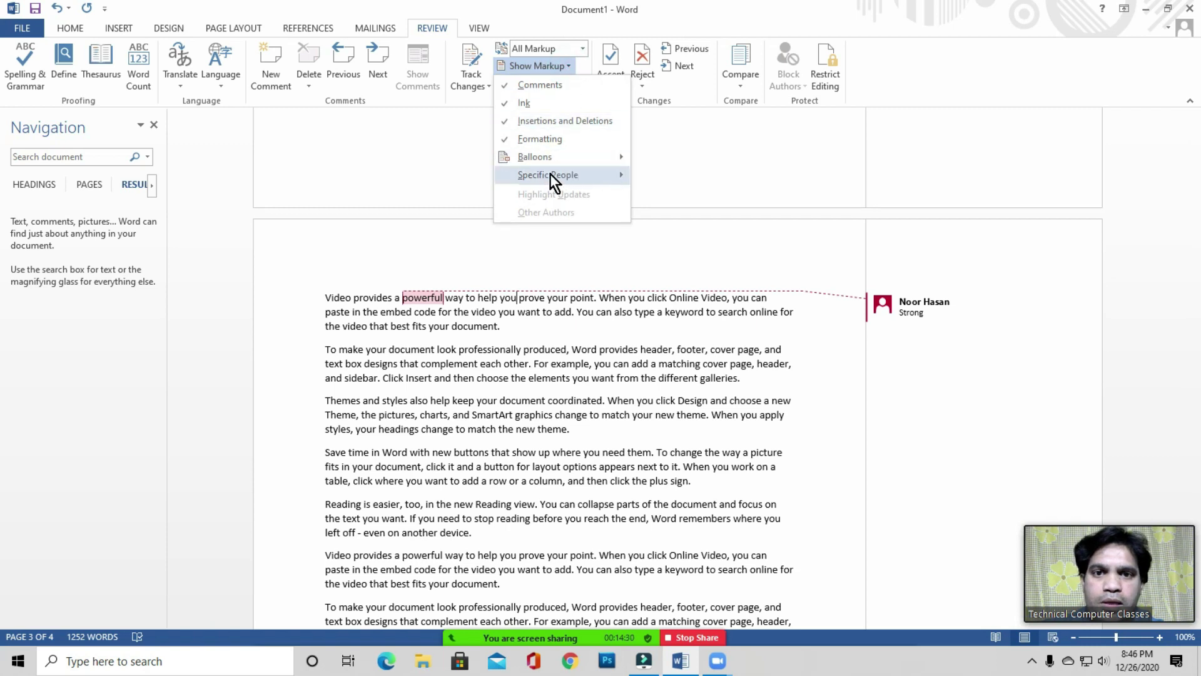
mouse_move(549, 157)
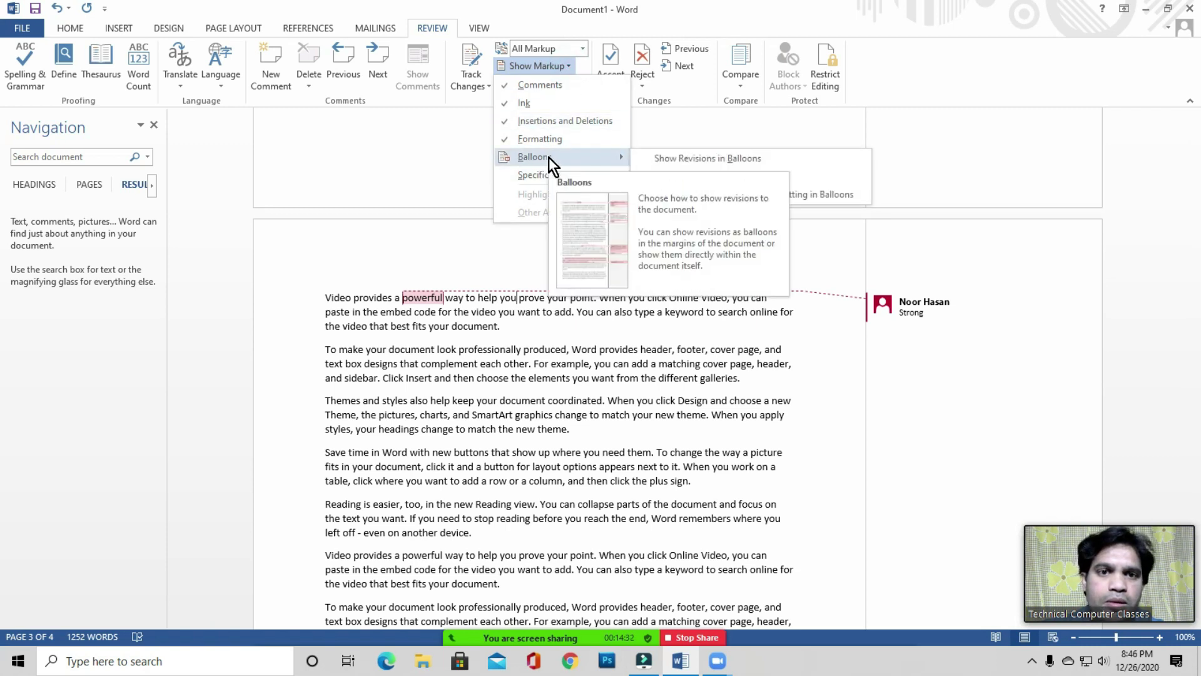
click(425, 296)
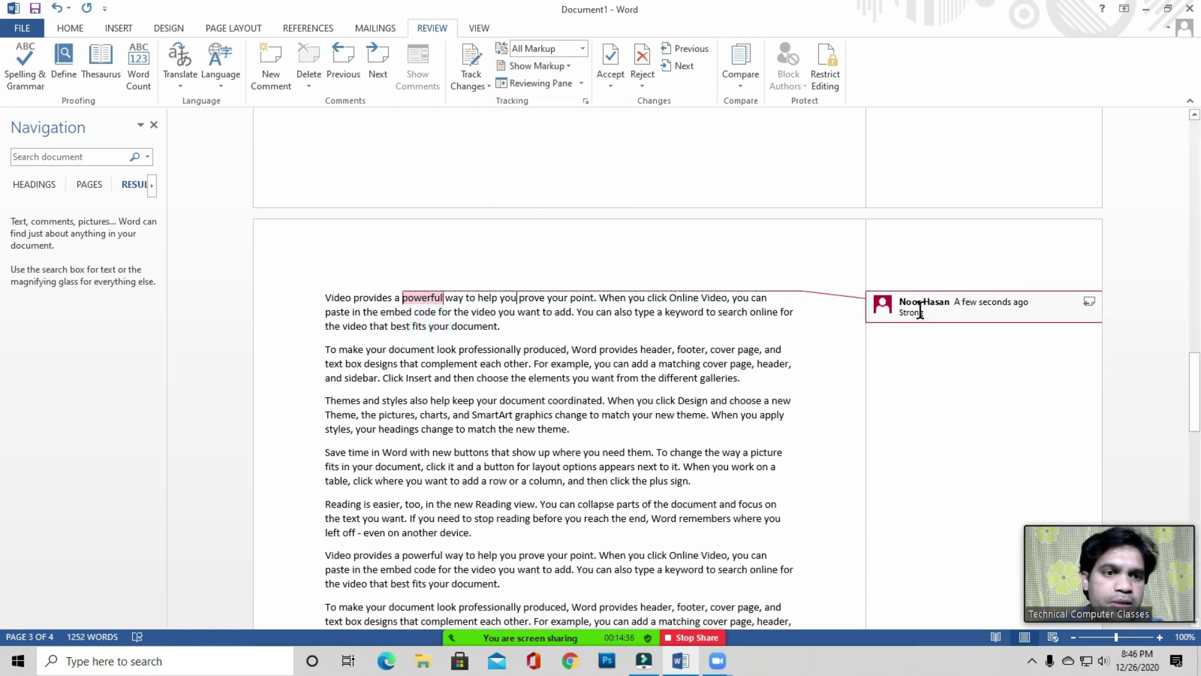
mouse_move(426, 297)
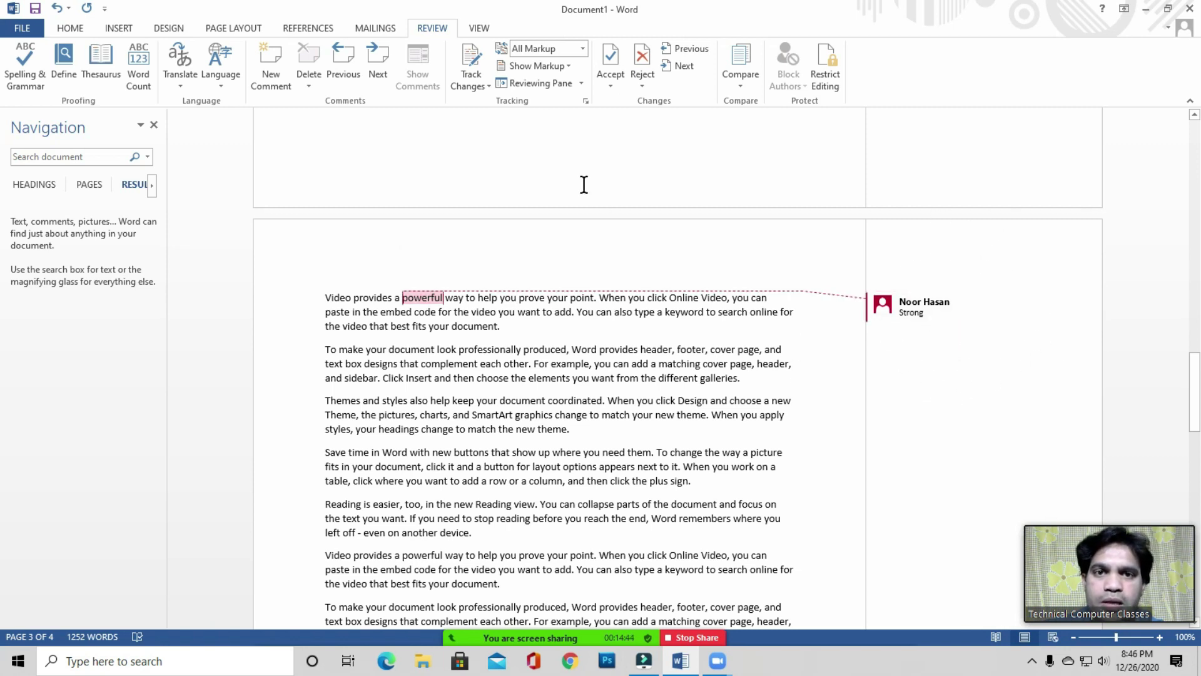
click(571, 67)
mouse_move(543, 156)
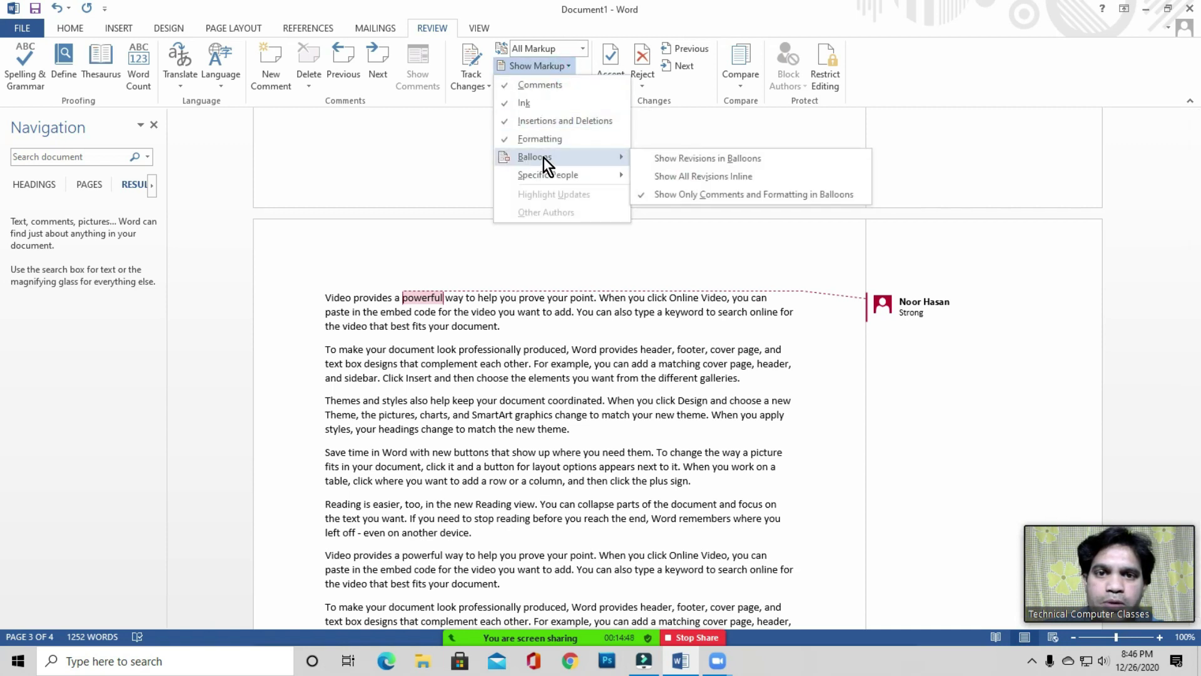
click(732, 178)
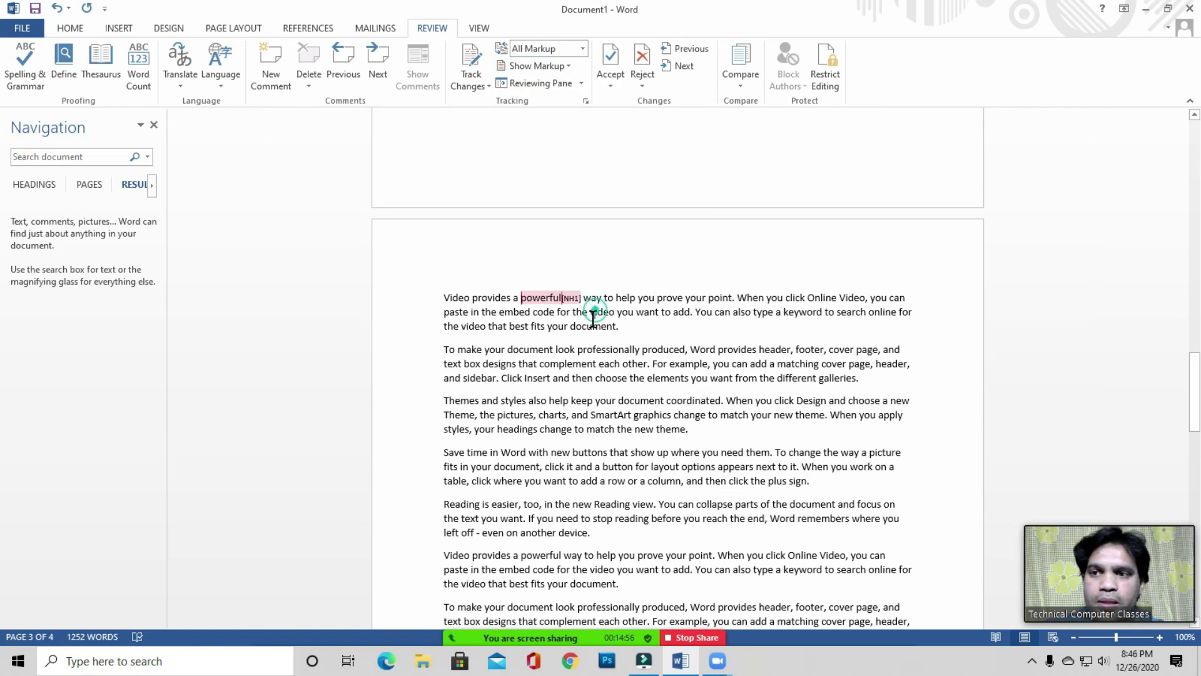
click(546, 299)
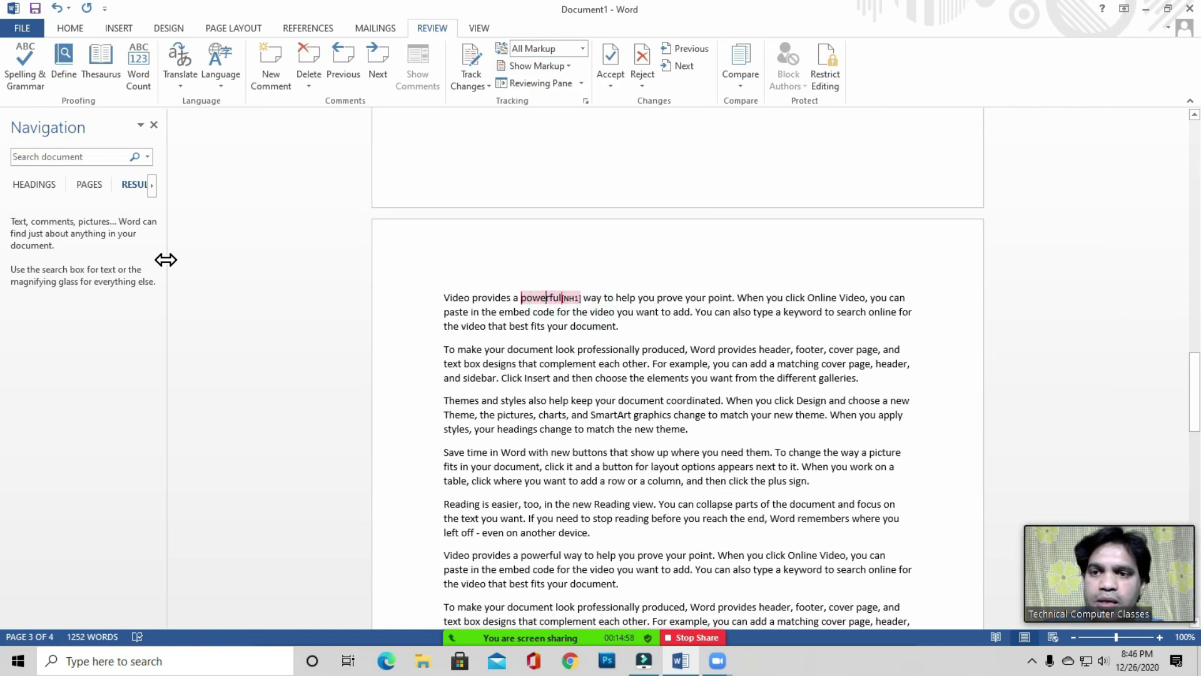
Return to the empty line on page 2 and look through the Navigation Pane's headings, pages and results views
scroll(515, 333, up, 10)
scroll(507, 319, up, 20)
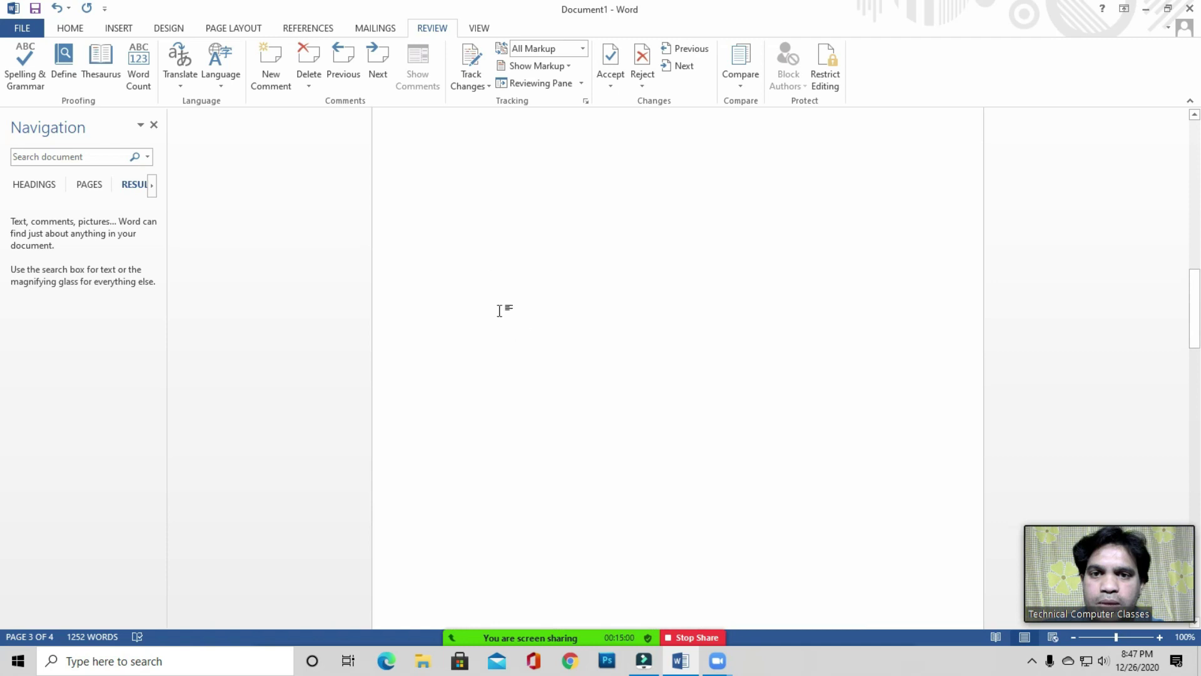
click(450, 317)
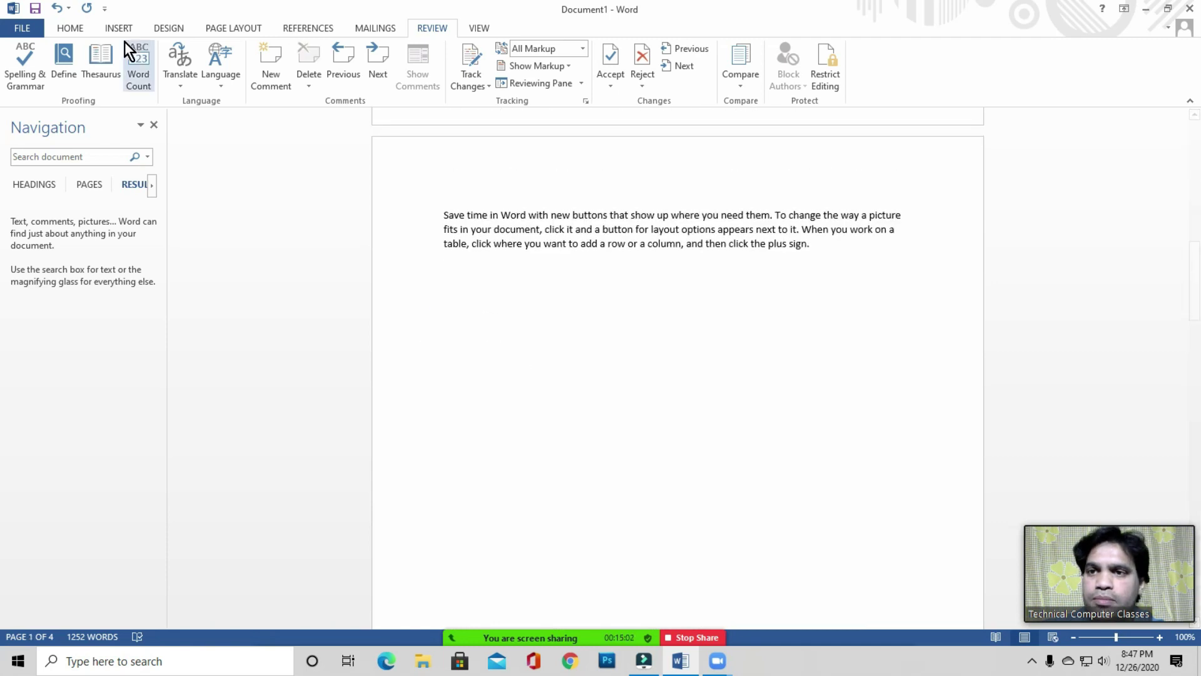
click(28, 184)
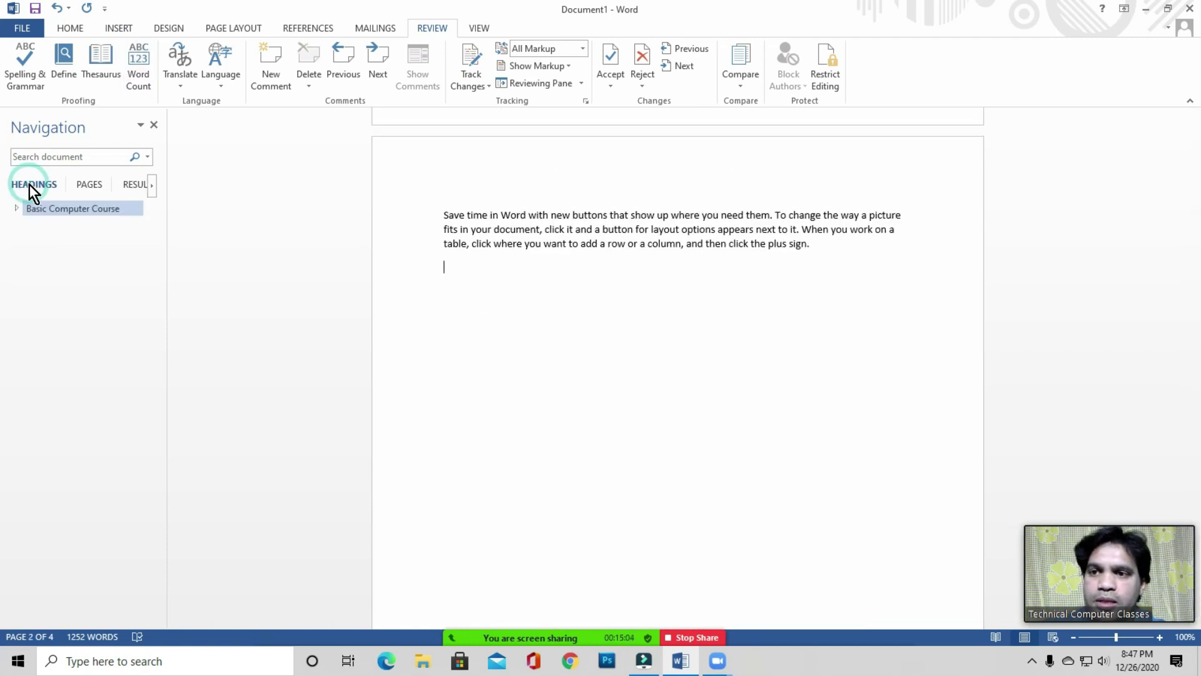
click(91, 182)
click(135, 185)
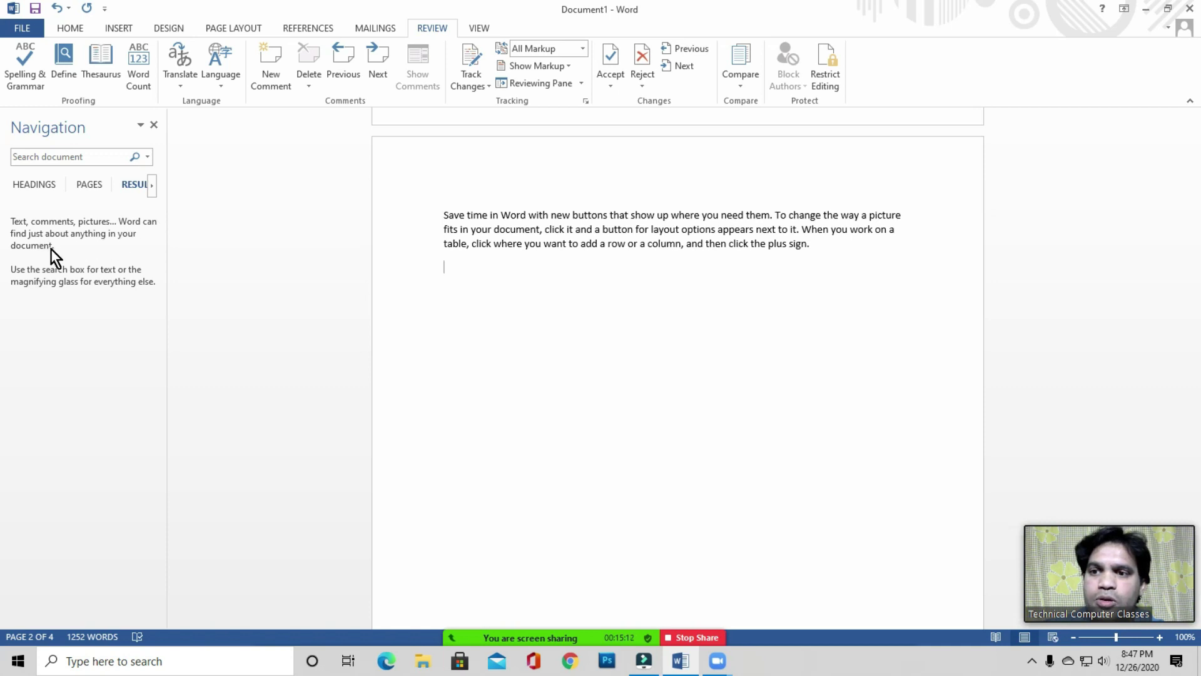
click(488, 276)
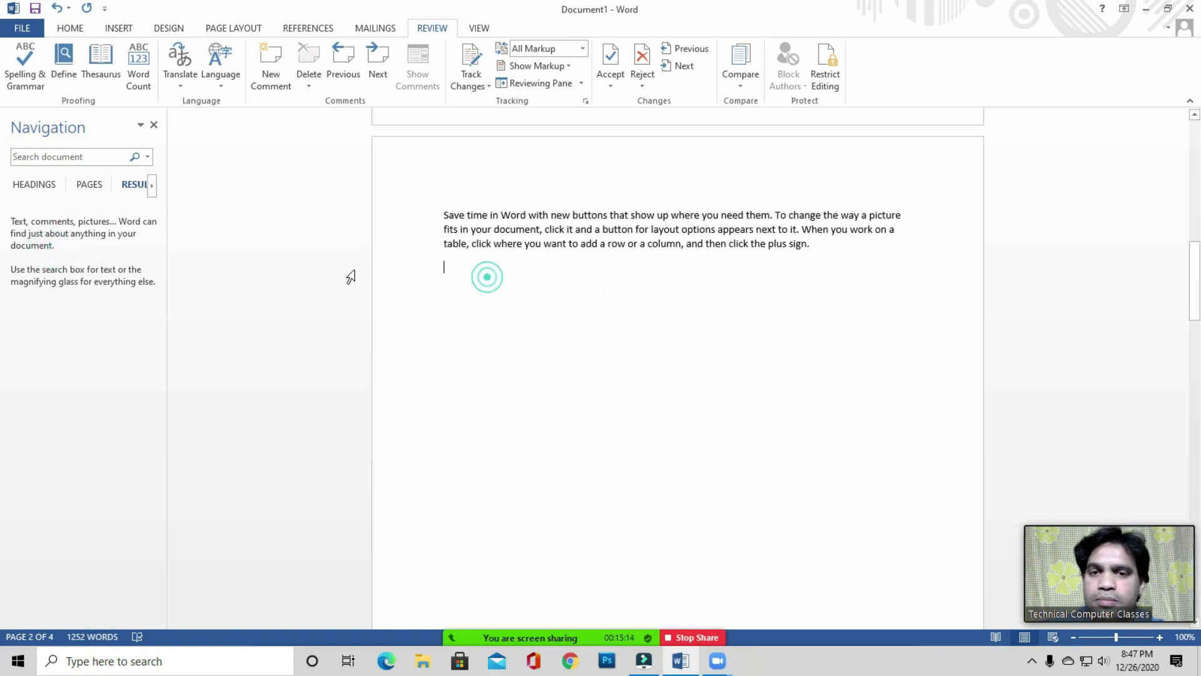
scroll(604, 263, down, 3)
scroll(532, 250, up, 3)
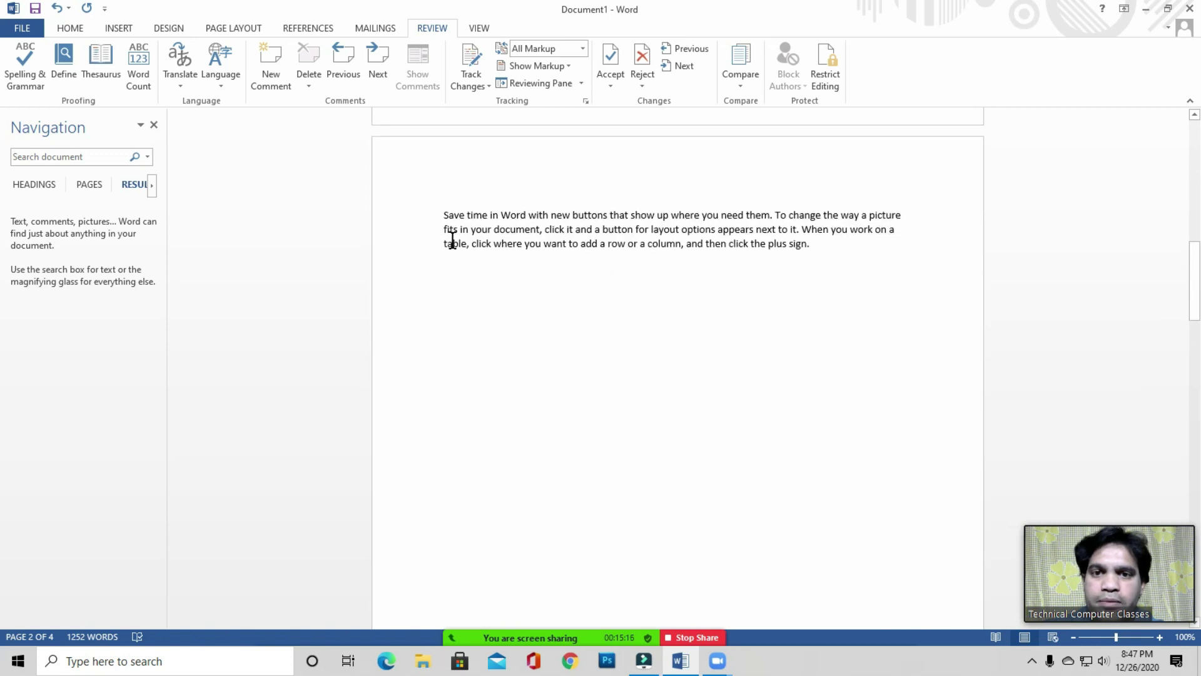
Search the document for "comment" with Find, and clear the search text
click(456, 269)
click(78, 33)
scroll(638, 308, down, 10)
scroll(510, 271, up, 10)
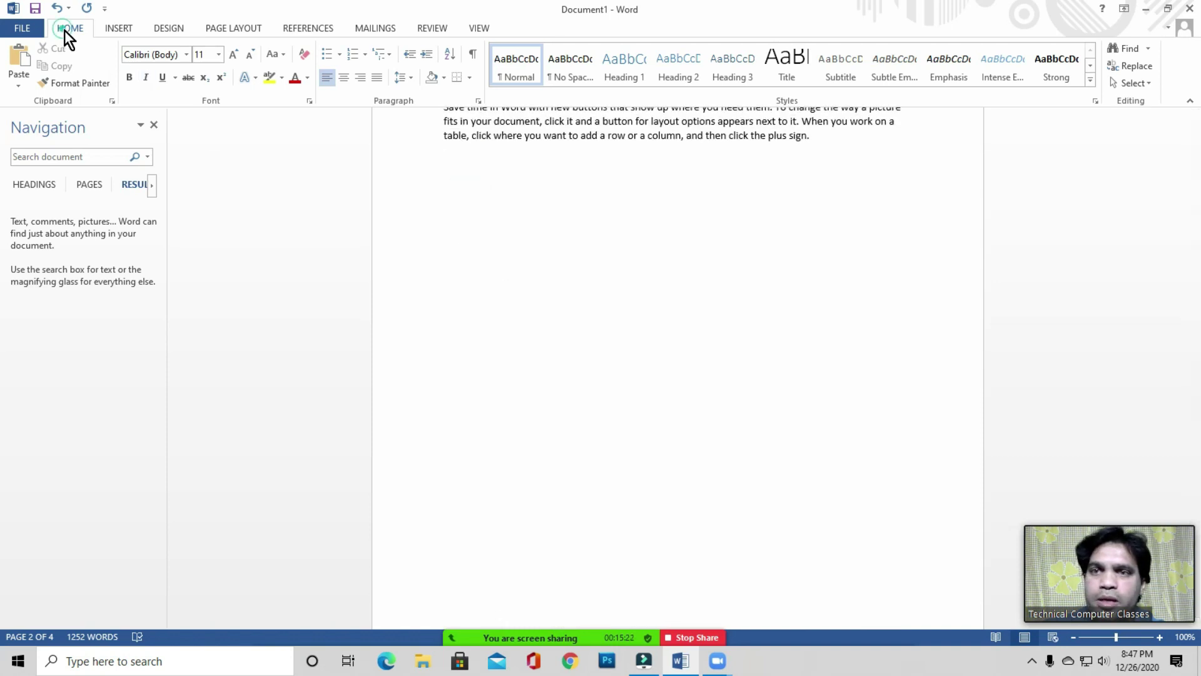
click(1147, 48)
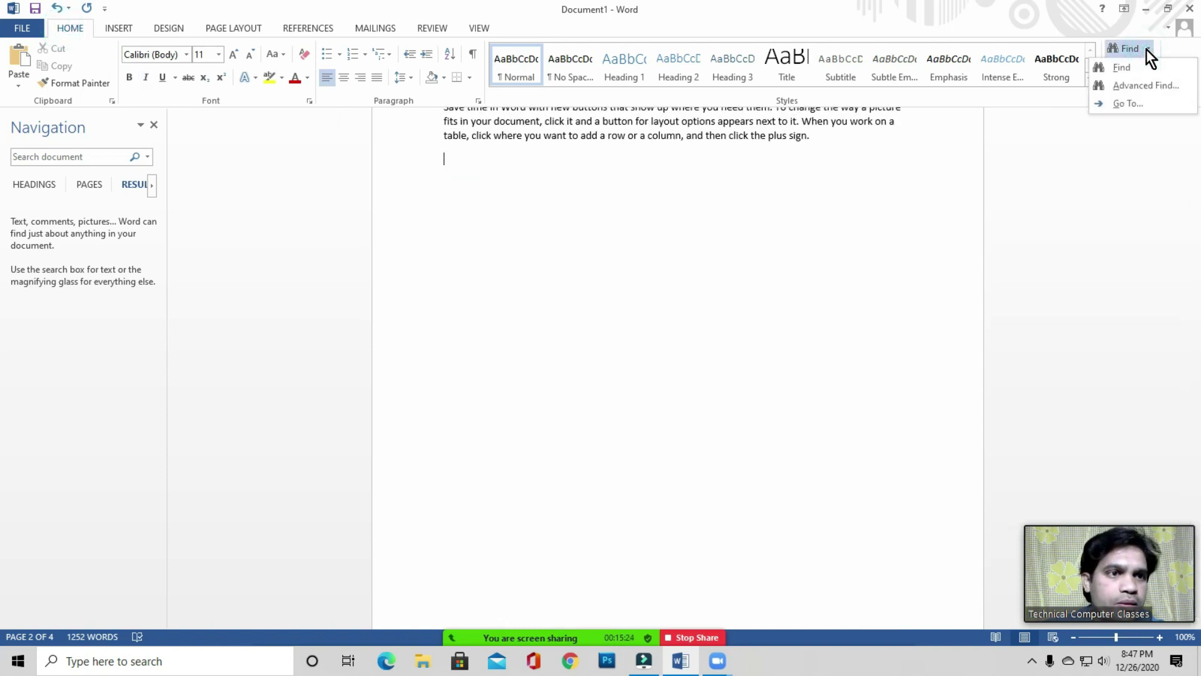
click(1122, 67)
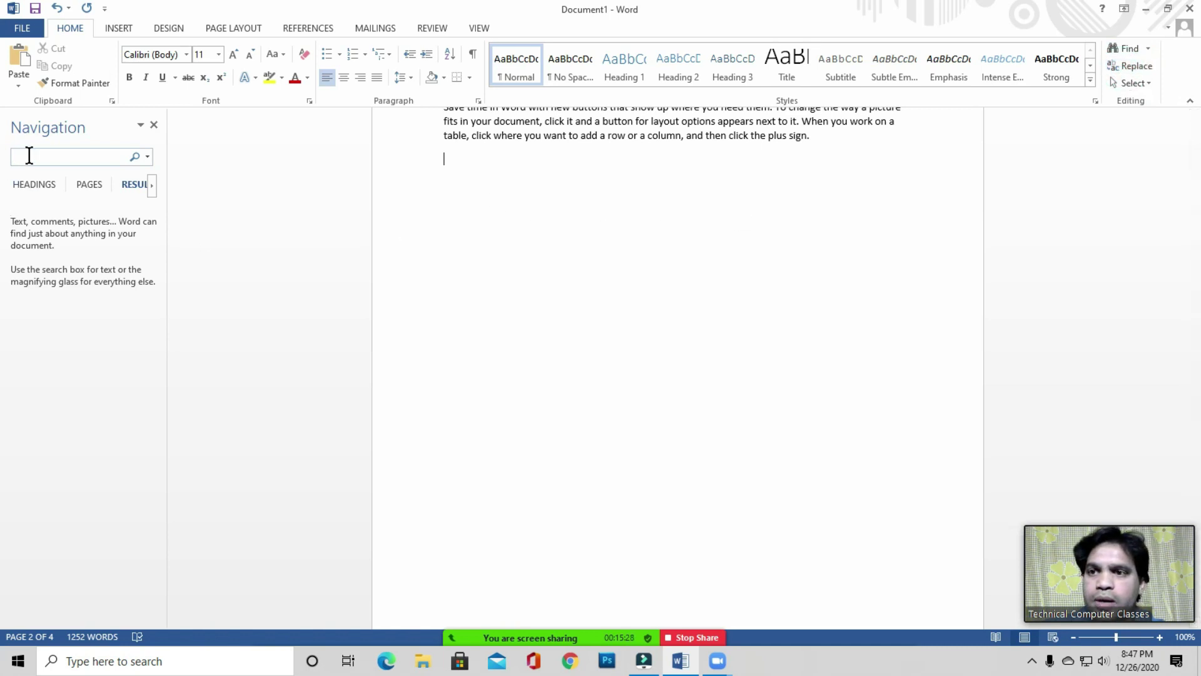
text(comment)
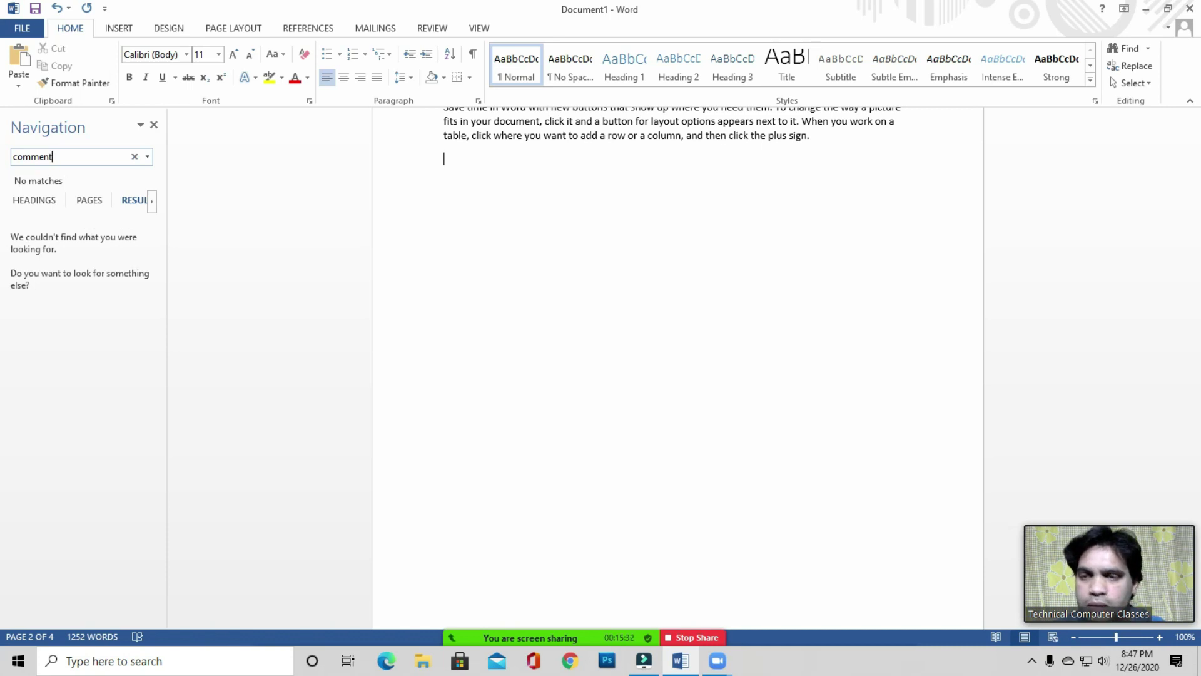
key(BackSpace)
key(BackSpace)
key(BackSpace)
key(BackSpace)
key(BackSpace)
key(BackSpace)
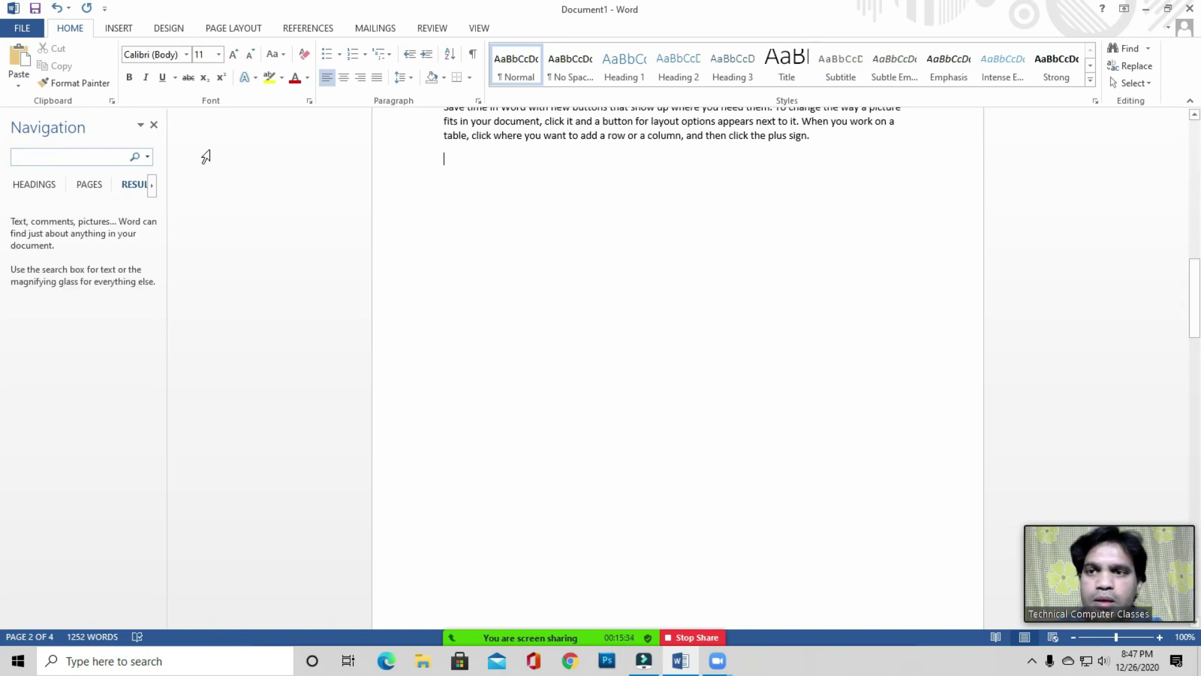
Insert the Desktop picture of the woman at a laptop on page 2 and shrink it to about 2.09" high by 3.16" wide
click(127, 28)
click(168, 74)
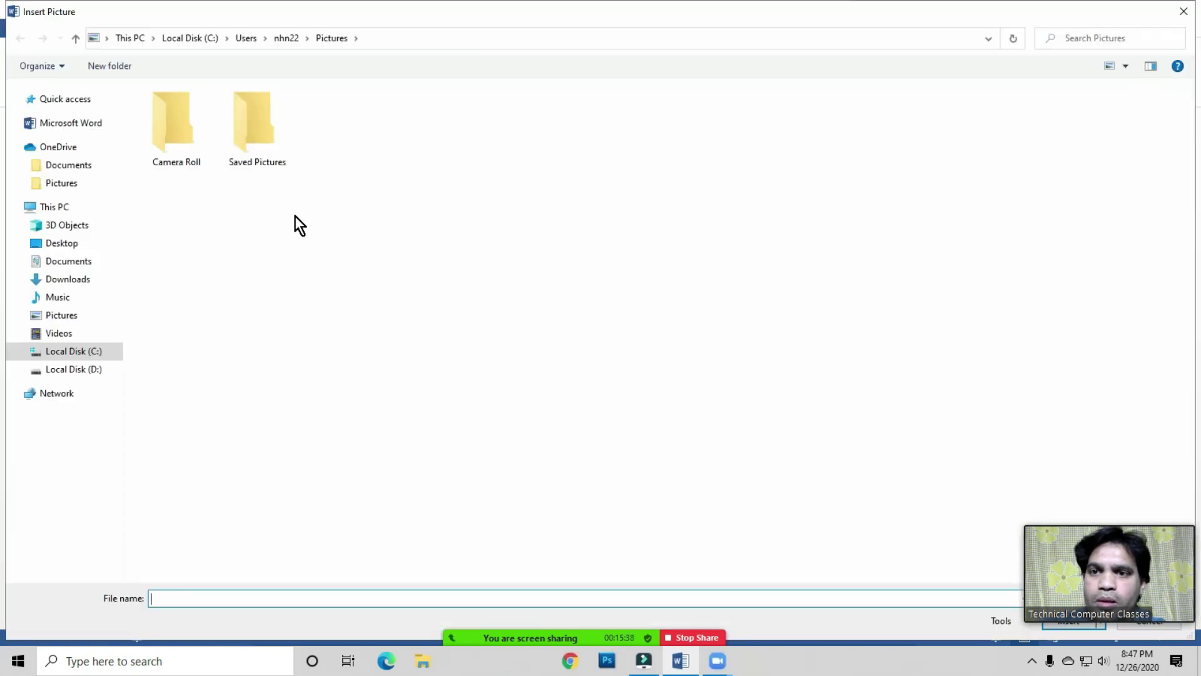
click(61, 245)
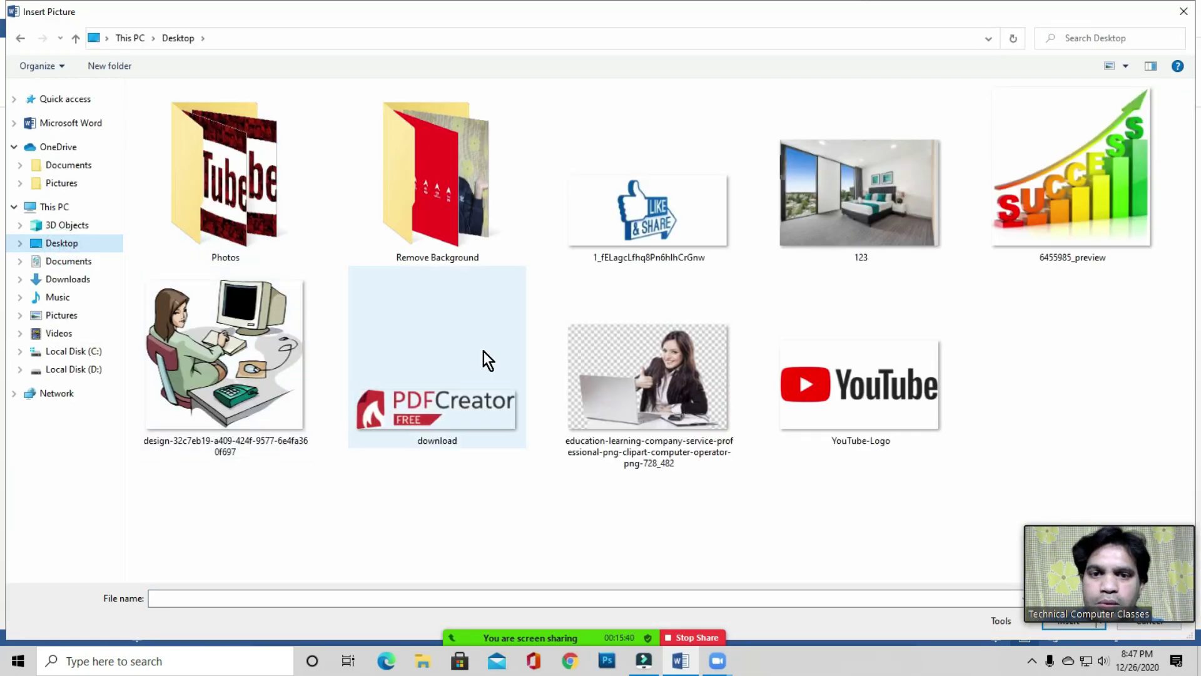
double_click(658, 377)
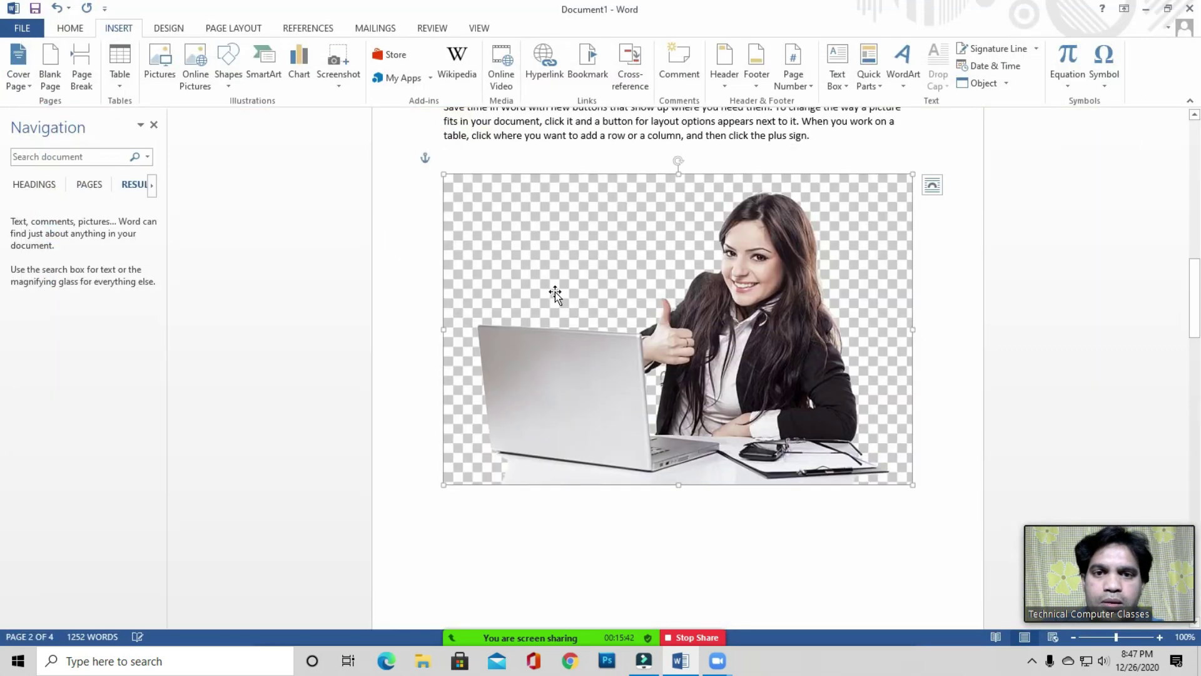
drag(908, 179, 671, 334)
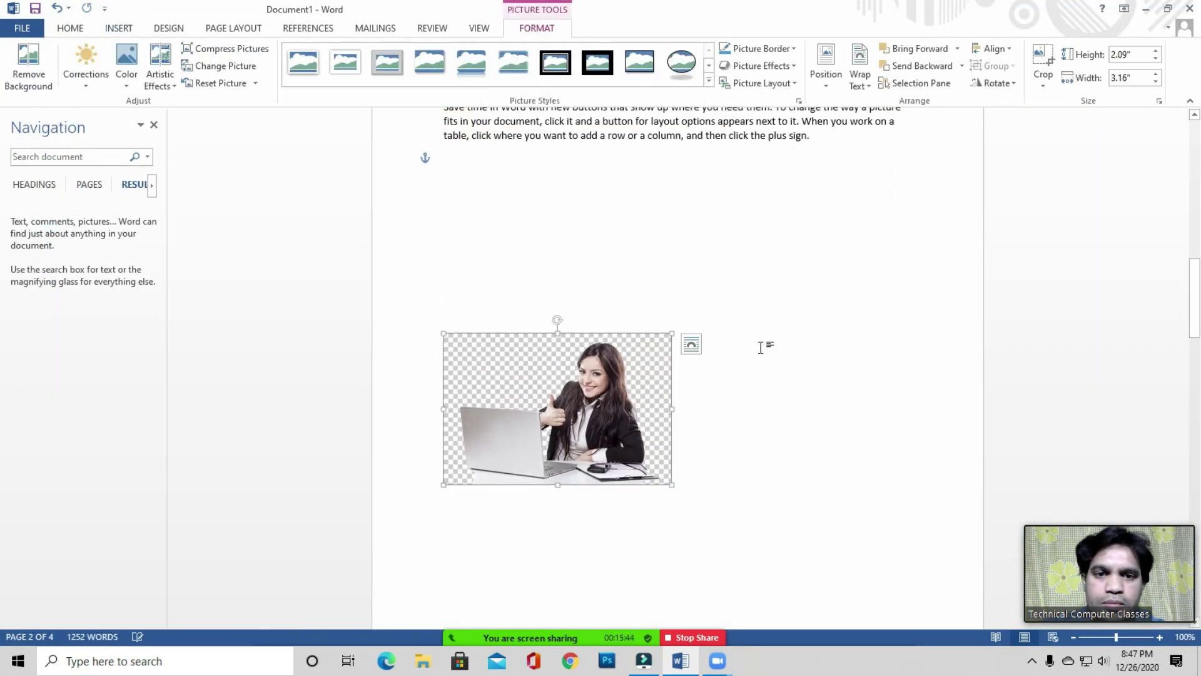
click(788, 336)
Place the cursor on the empty line below page 2's paragraph and move it in by four tab stops
click(437, 190)
click(476, 182)
scroll(479, 193, up, 4)
click(470, 305)
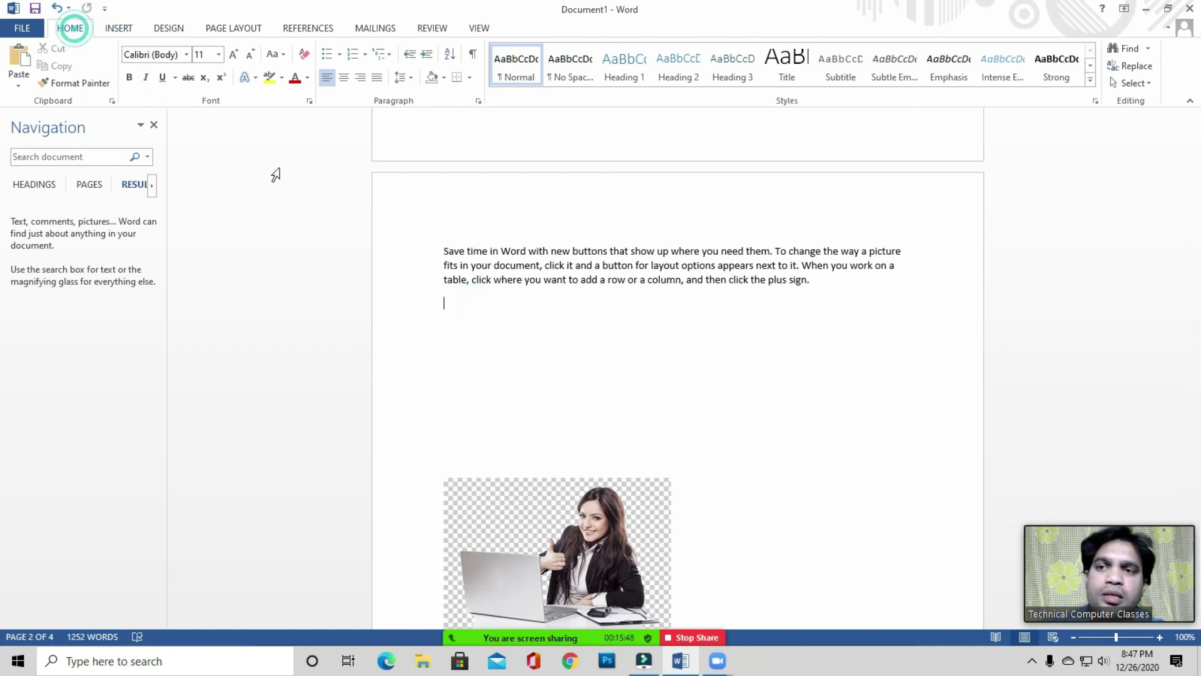
key(Tab)
key(Tab)
key(Tab)
key(Tab)
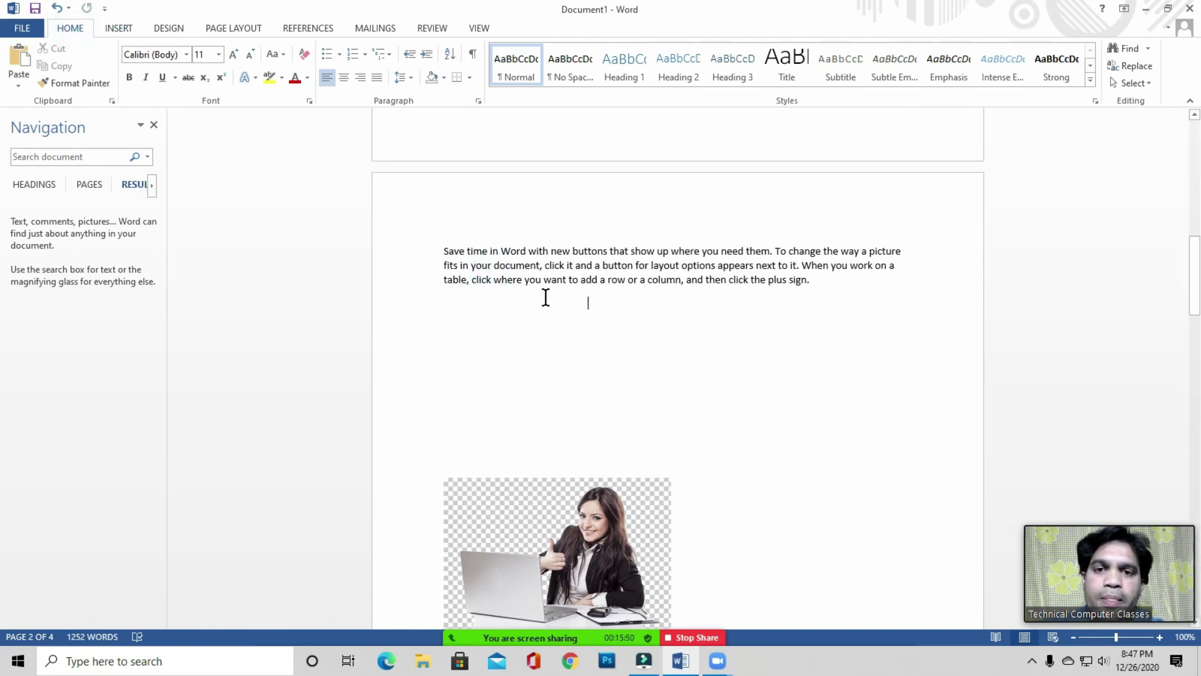
Search the document for "button" with Find, and return to the highlighted paragraph on page 3
click(471, 324)
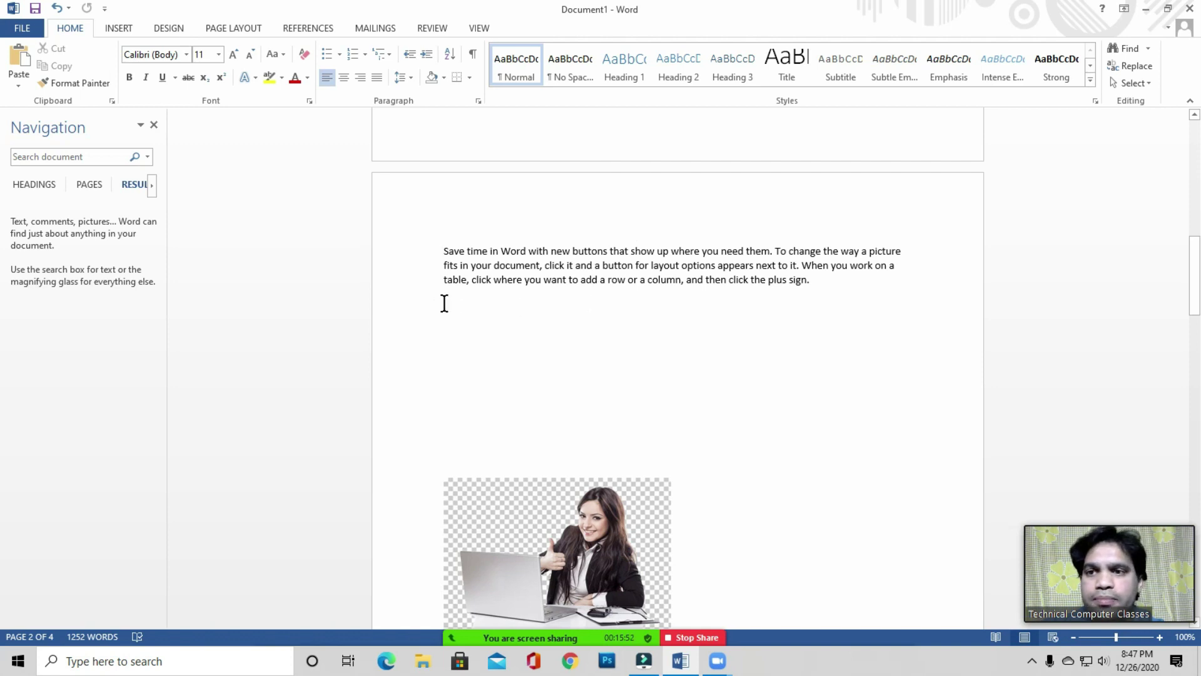
click(1129, 50)
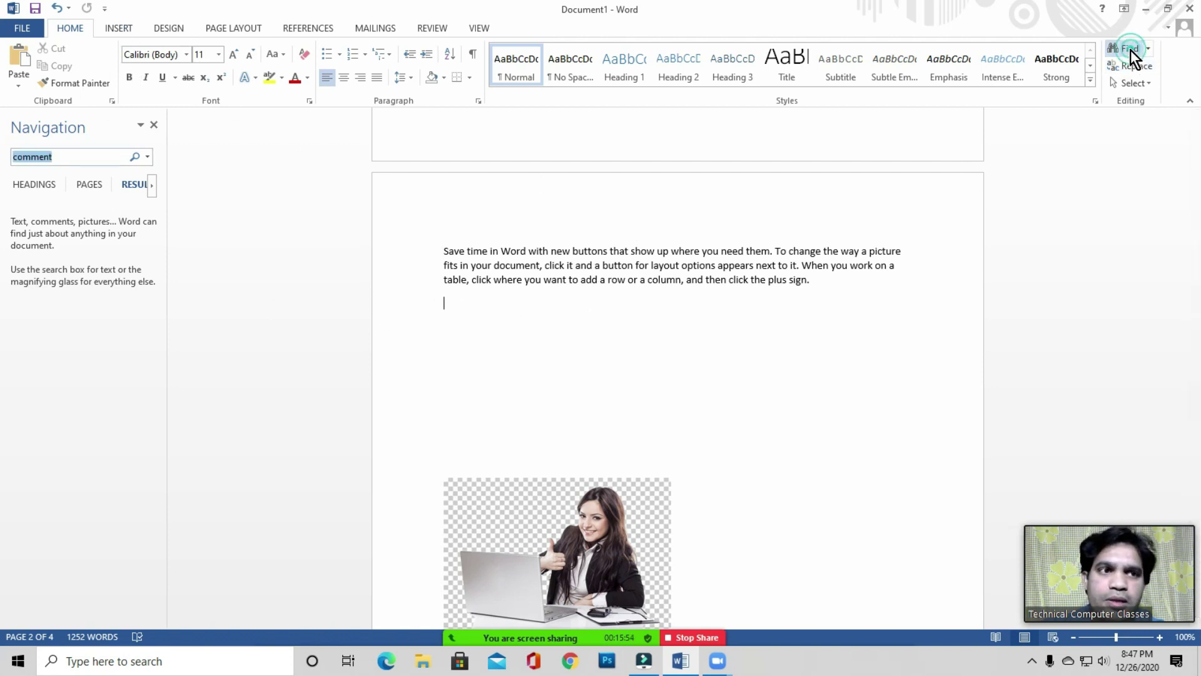
click(70, 155)
drag(100, 156, 3, 169)
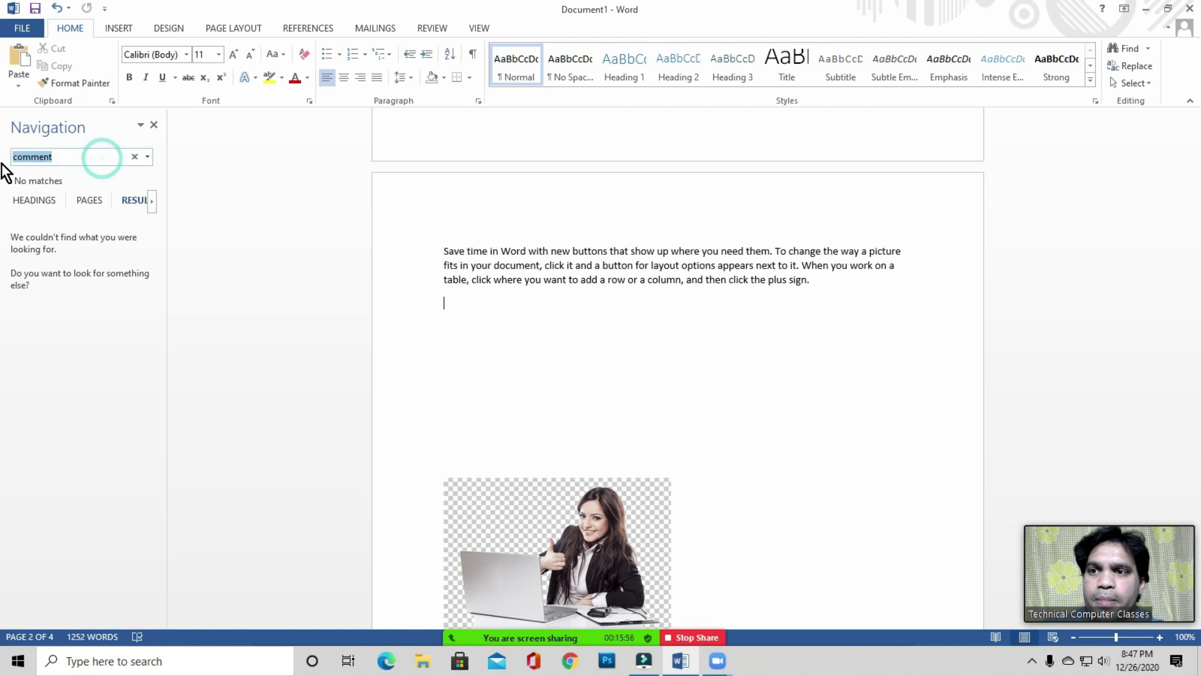
key(BackSpace)
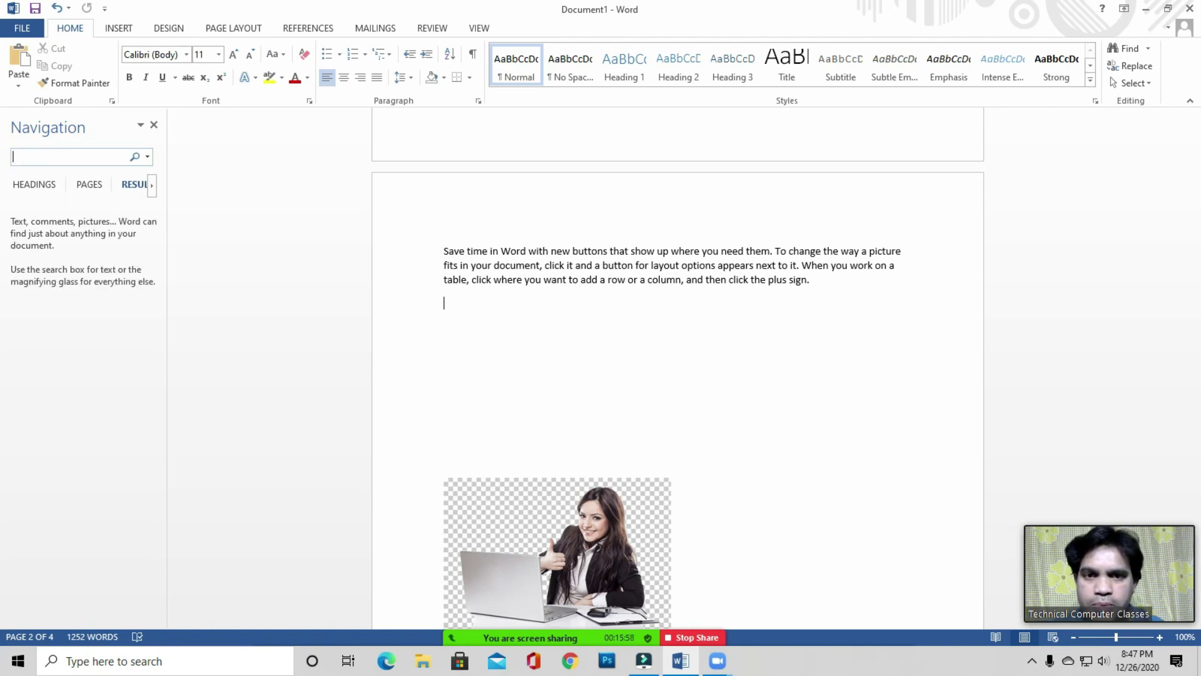
text(button)
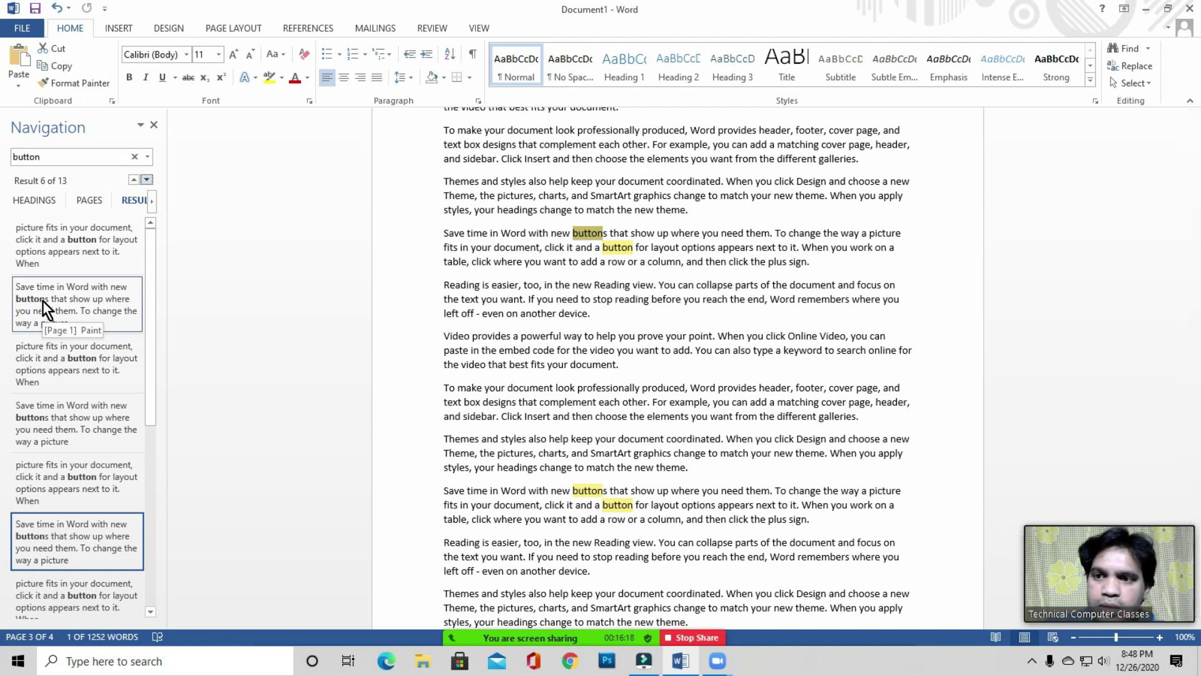
click(563, 276)
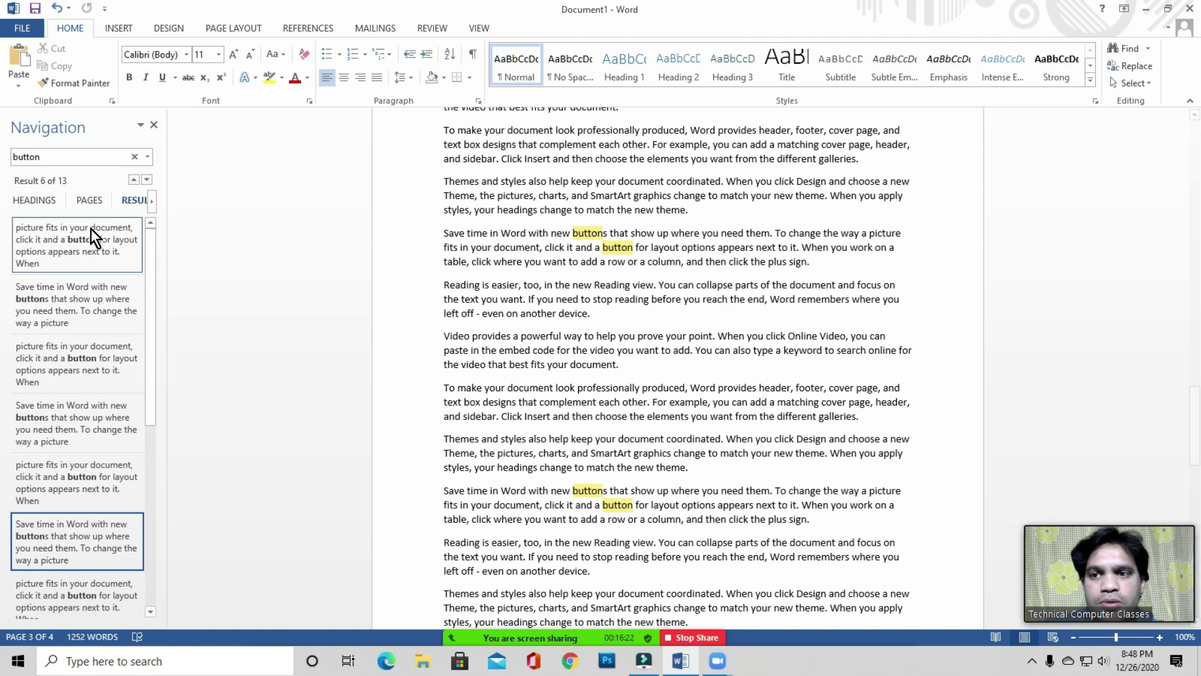
click(648, 262)
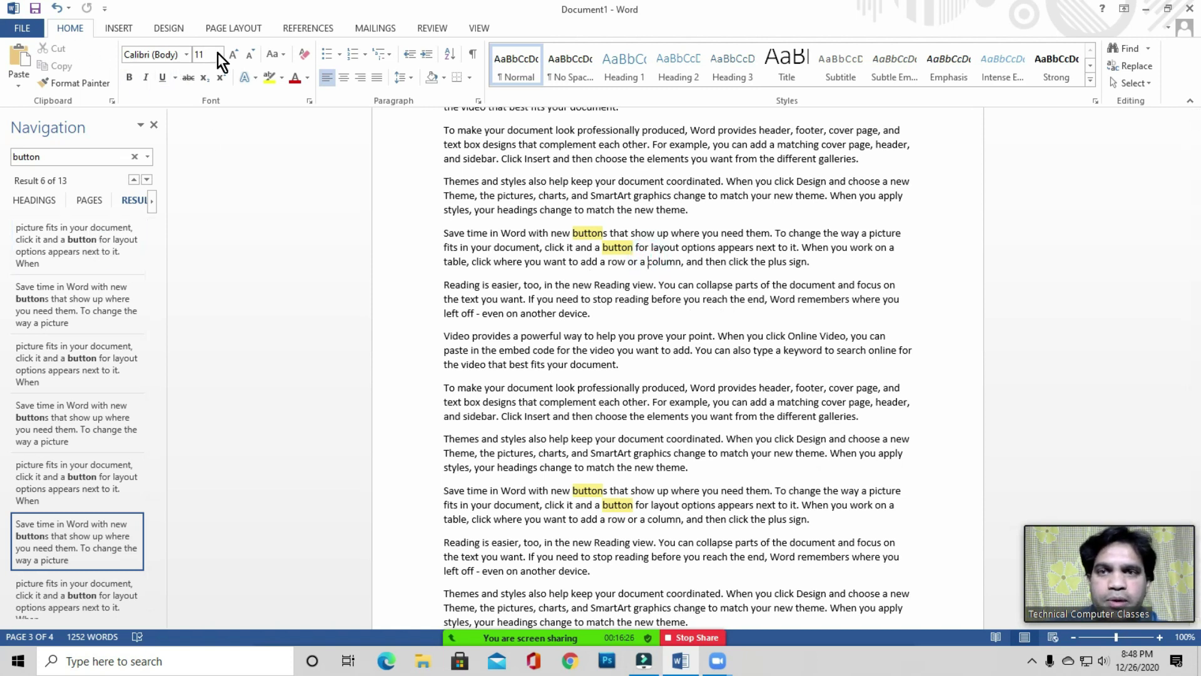
Open Advanced Find to view its search options, and close it without searching
click(573, 248)
click(1149, 50)
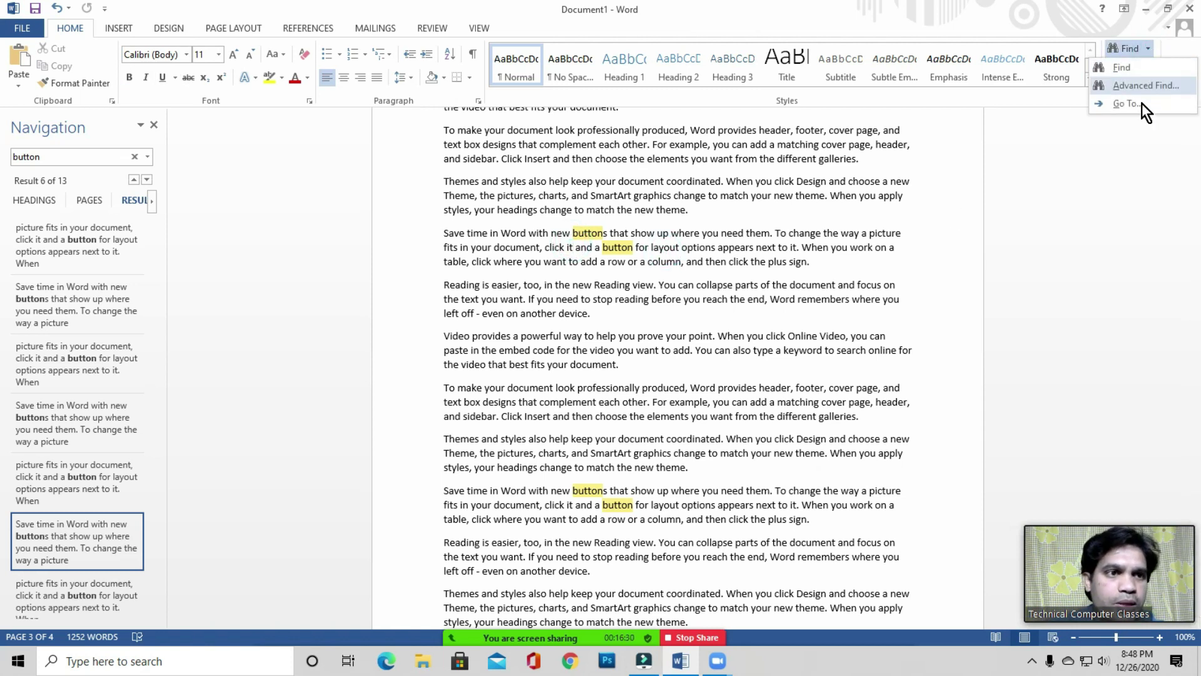
click(1142, 85)
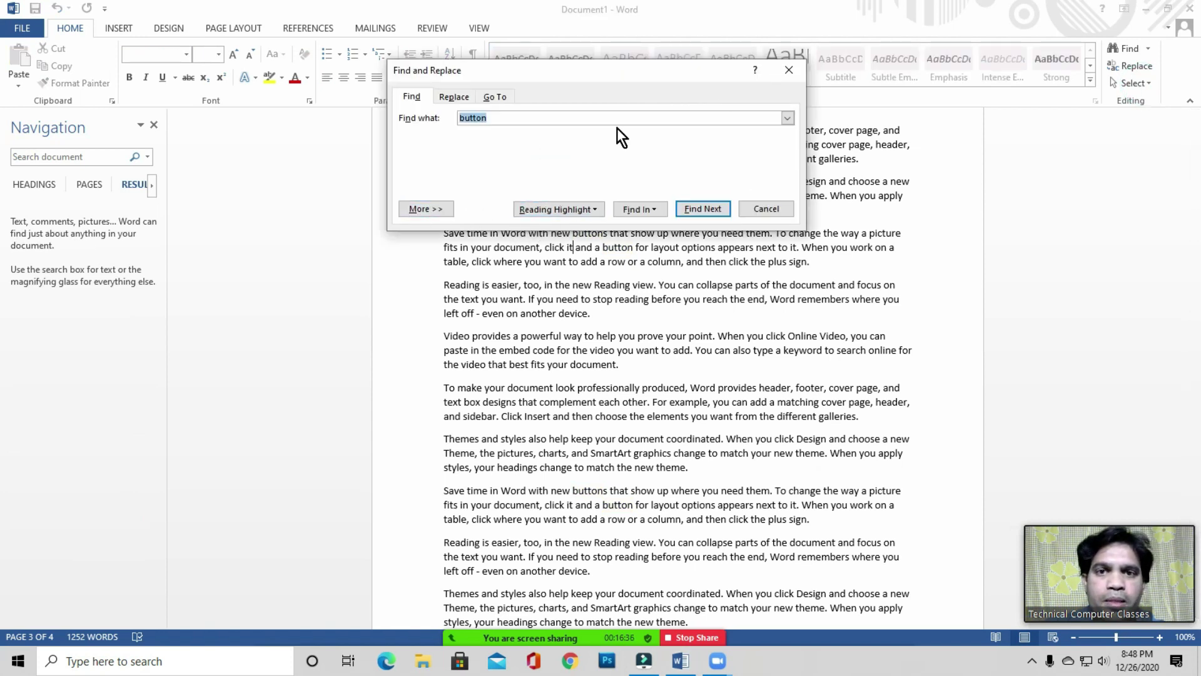
click(788, 70)
click(516, 248)
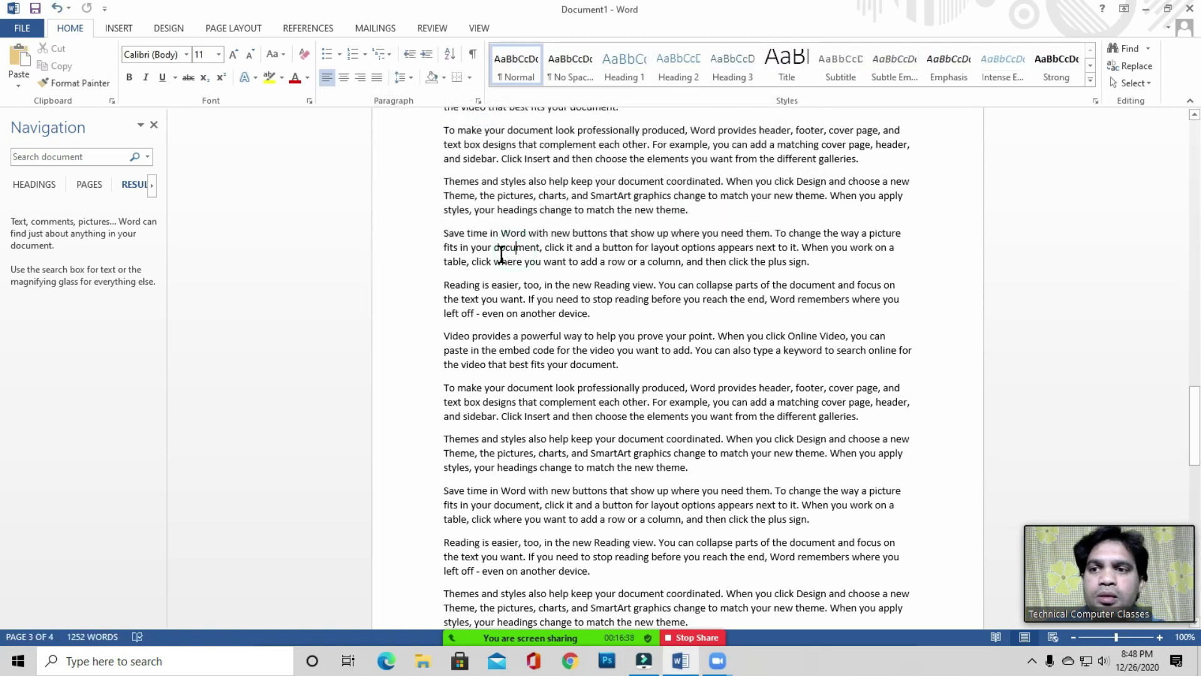
Delete all comments in the document, starting from the commented word "powerful" on page 3
scroll(513, 257, up, 5)
click(600, 323)
click(554, 297)
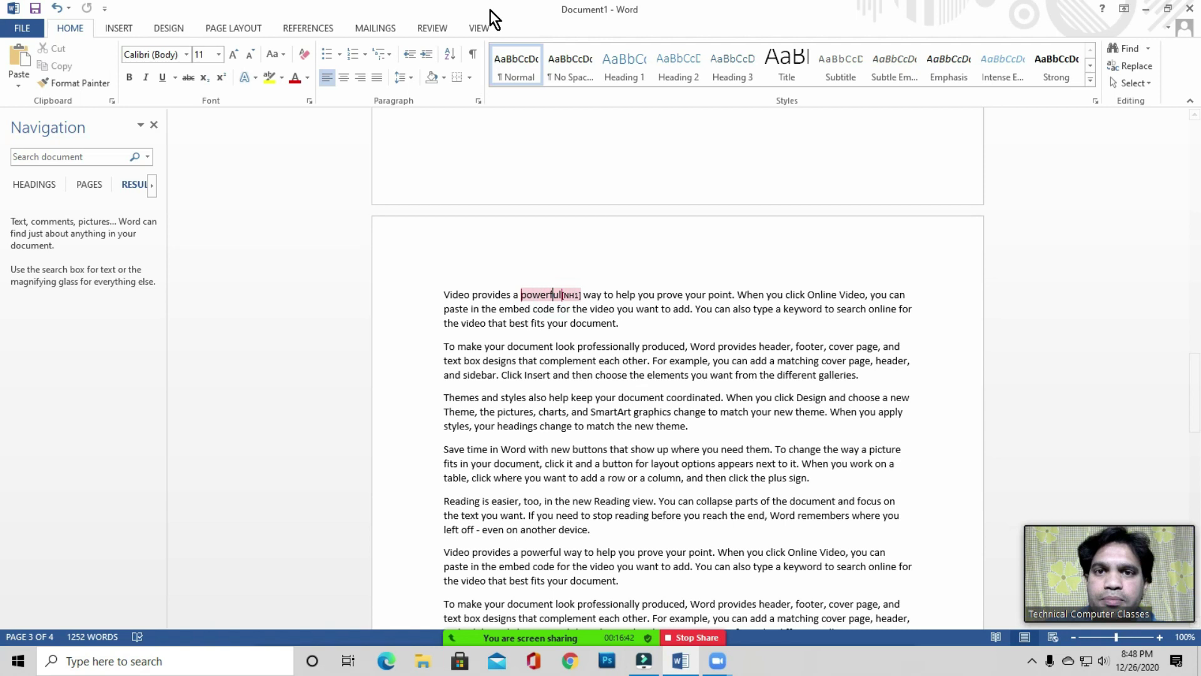
click(432, 28)
click(309, 76)
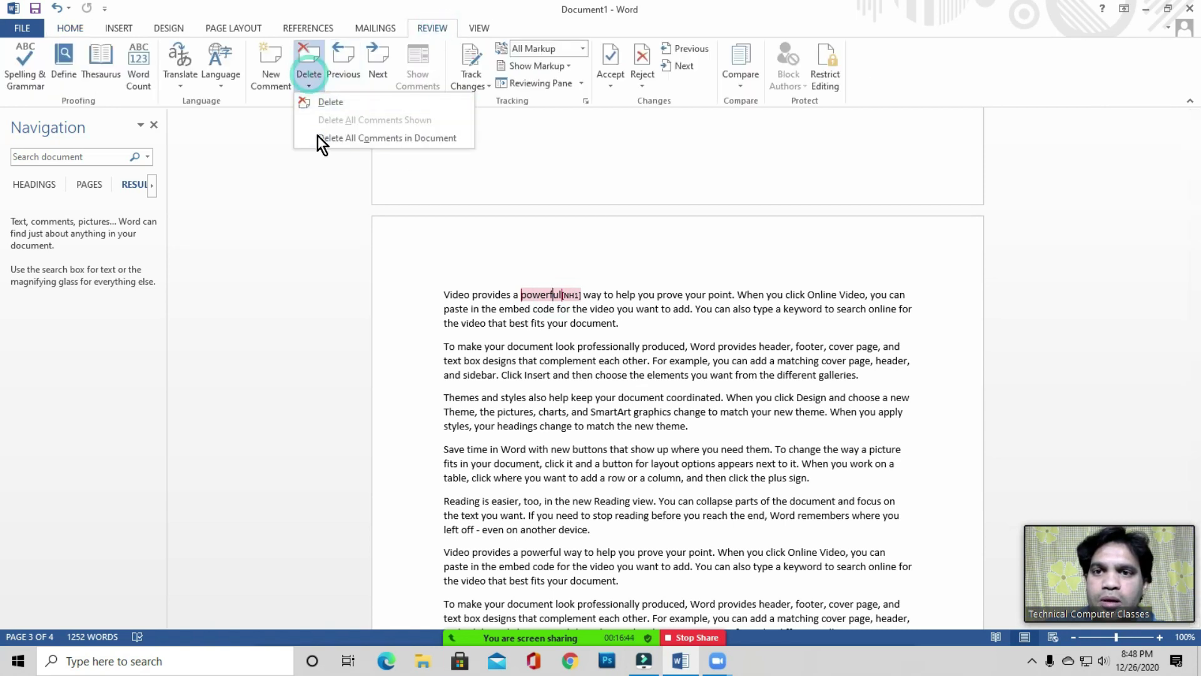
click(343, 137)
click(606, 323)
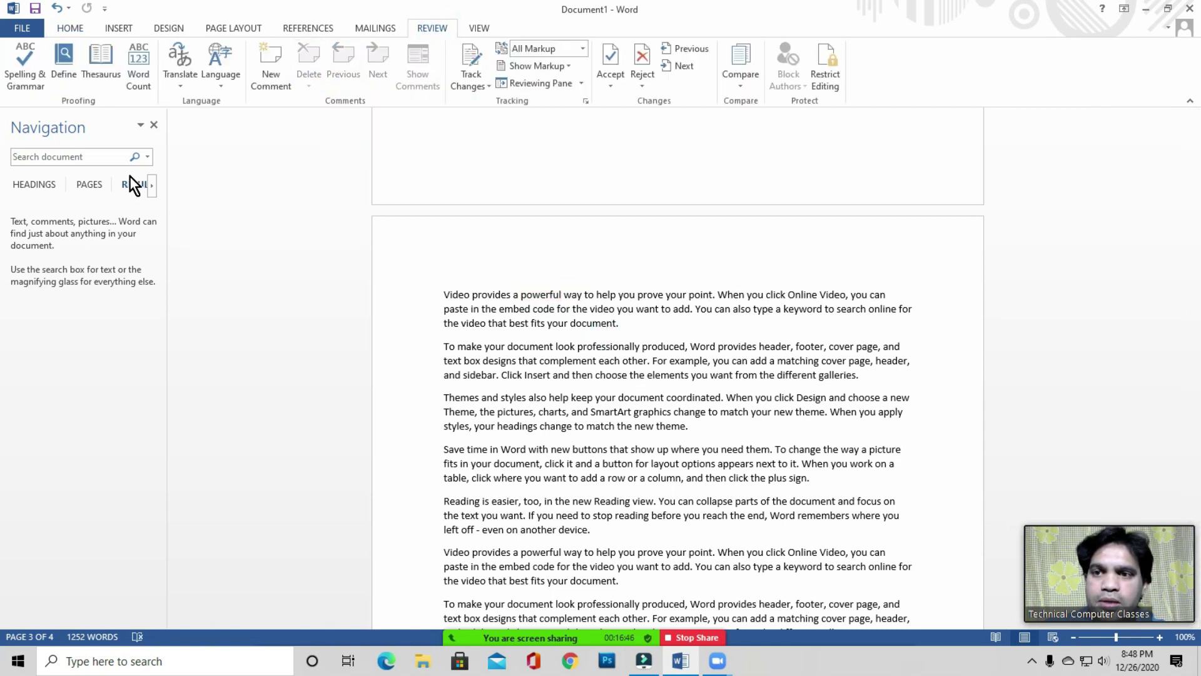
Look through the Navigation Pane's headings, pages and results views, and return to the first paragraphs on page 1
click(29, 185)
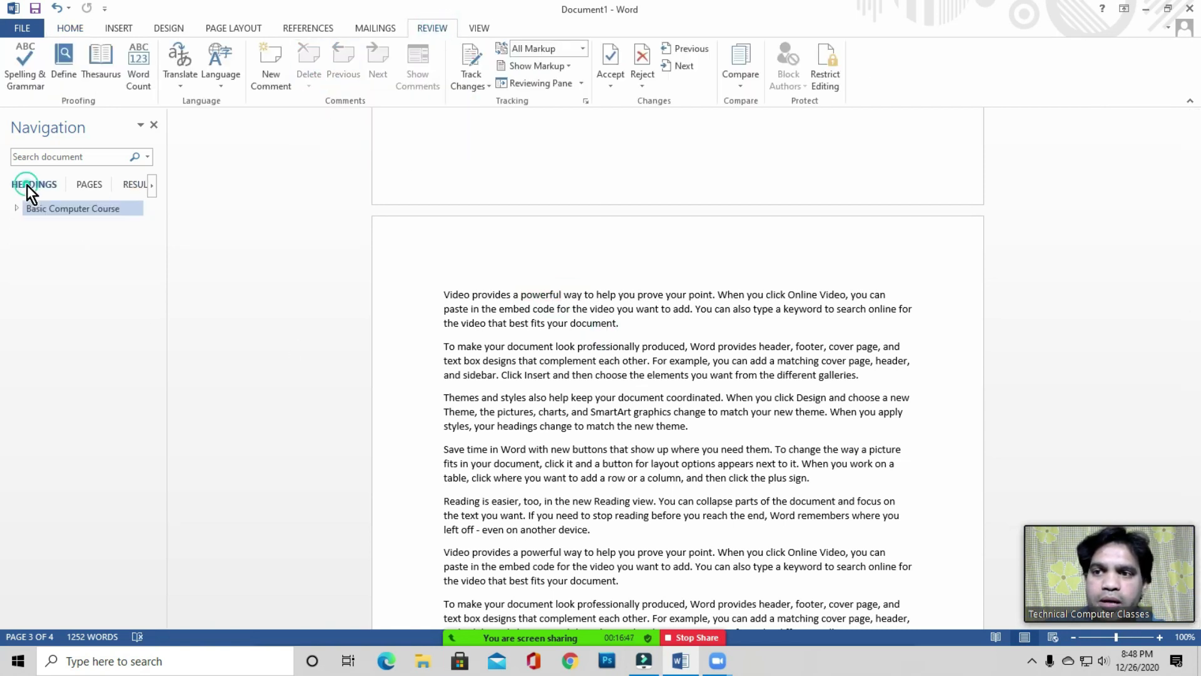
click(85, 185)
click(135, 185)
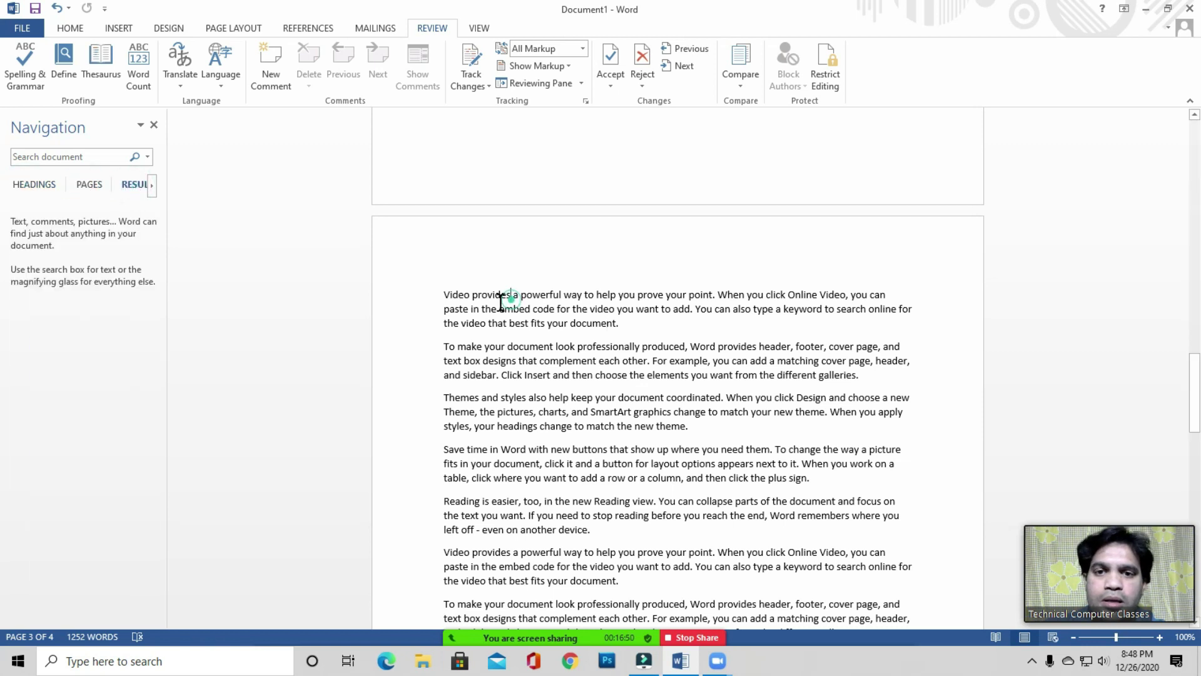
scroll(421, 302, up, 10)
scroll(421, 302, up, 15)
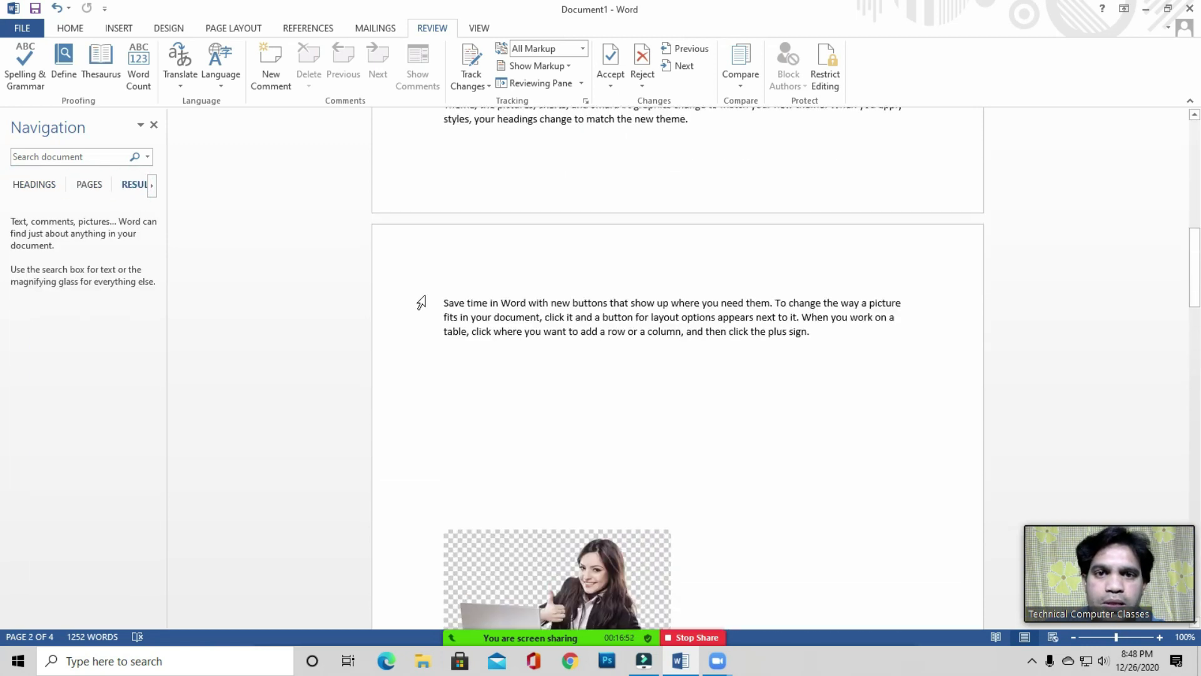
scroll(421, 303, down, 2)
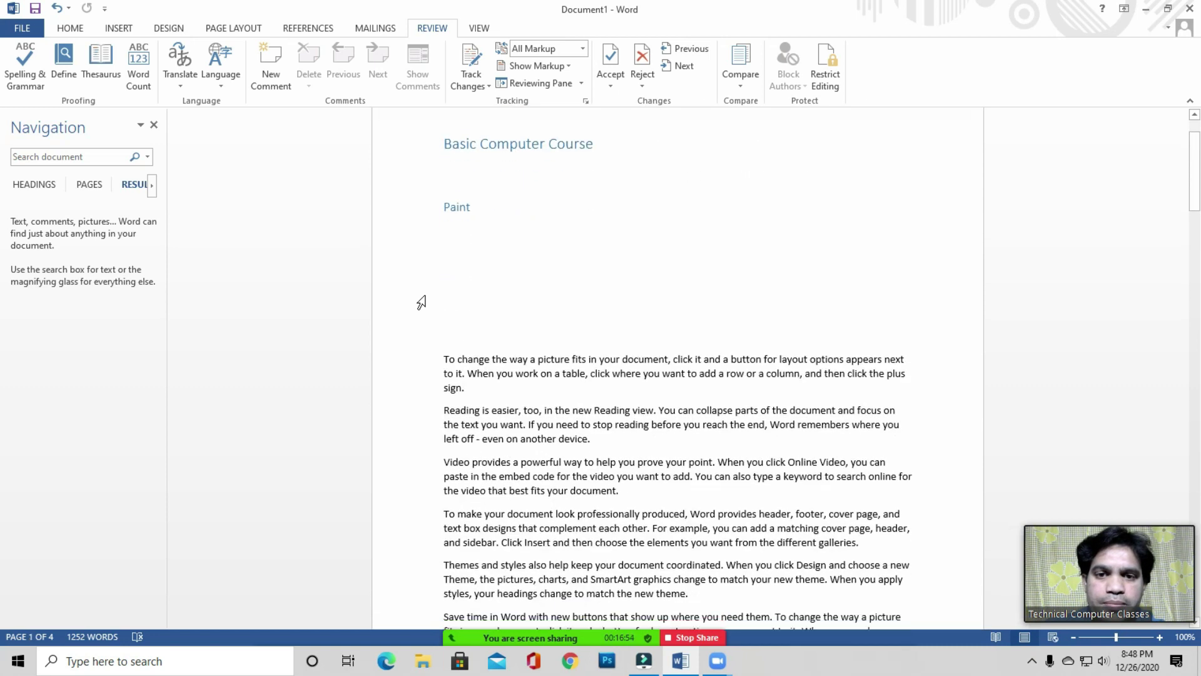
click(498, 345)
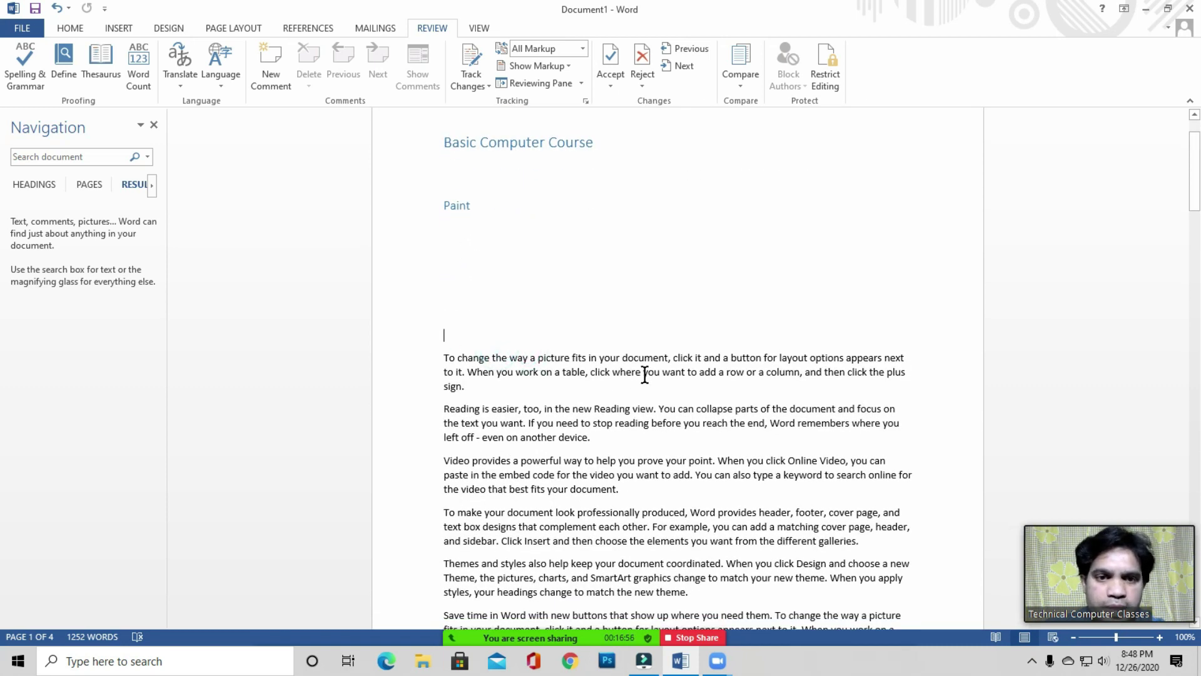
double_click(622, 360)
click(665, 407)
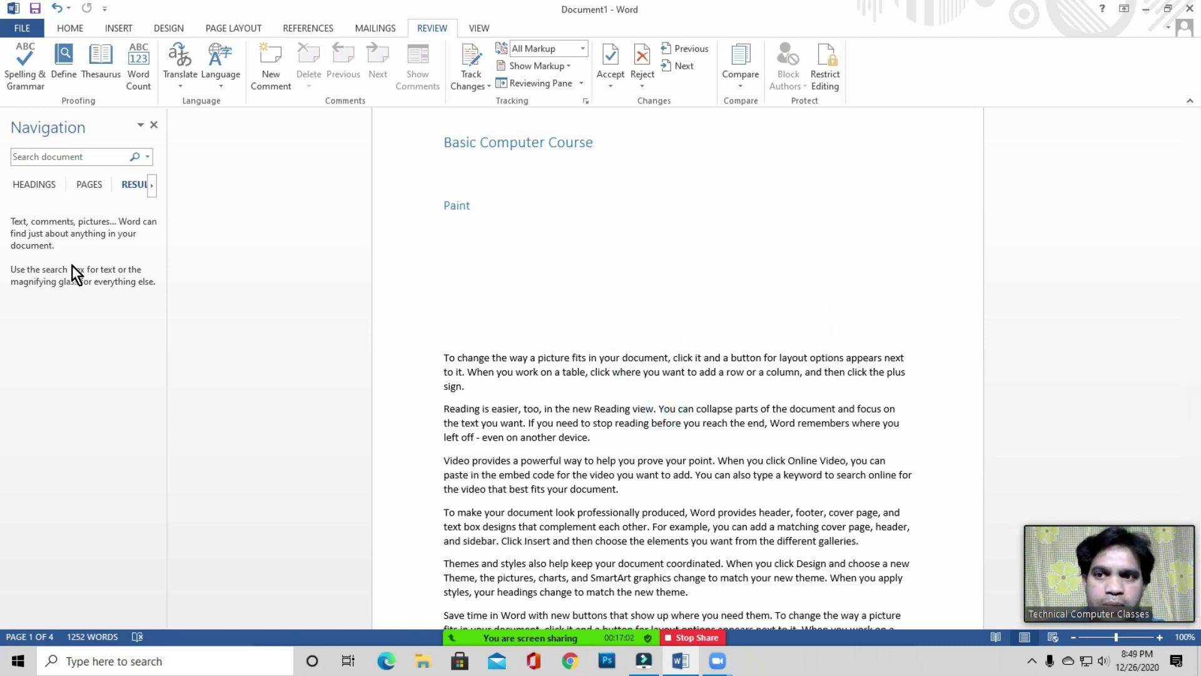
click(70, 29)
click(1123, 48)
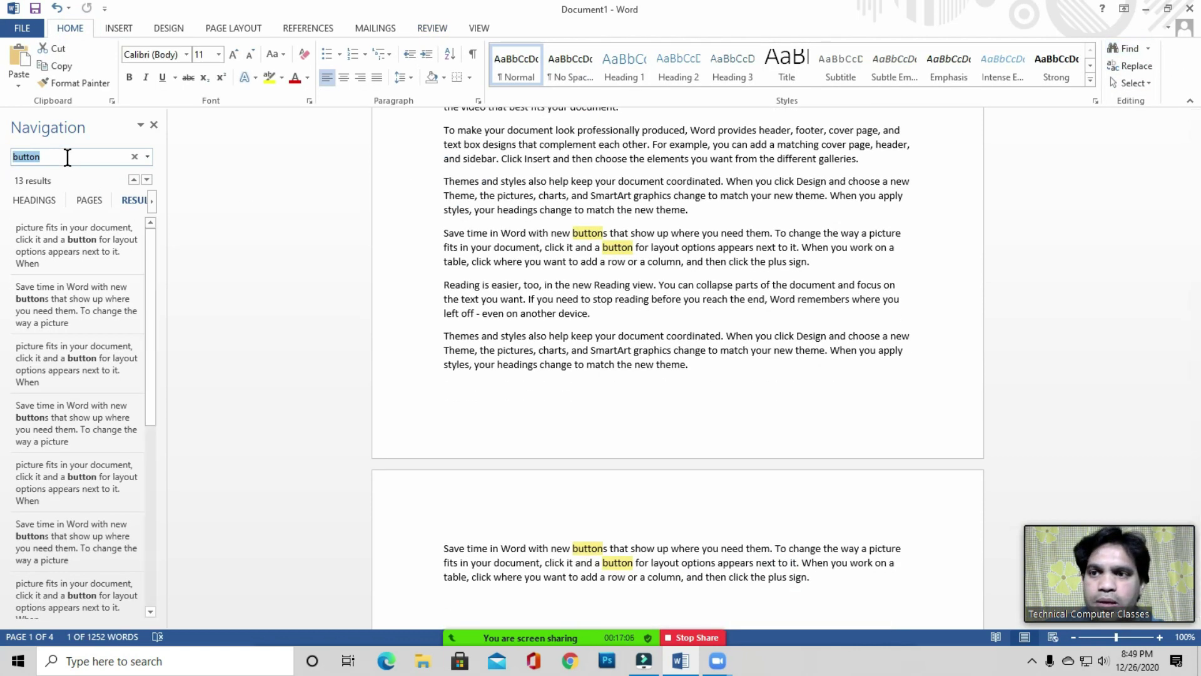
click(64, 156)
text(opt)
key(Delete)
key(Delete)
key(Delete)
key(Delete)
key(Delete)
key(Delete)
key(Delete)
key(Delete)
key(Delete)
key(Delete)
key(Delete)
key(Delete)
key(Delete)
key(Delete)
key(Delete)
key(Delete)
key(Delete)
key(Delete)
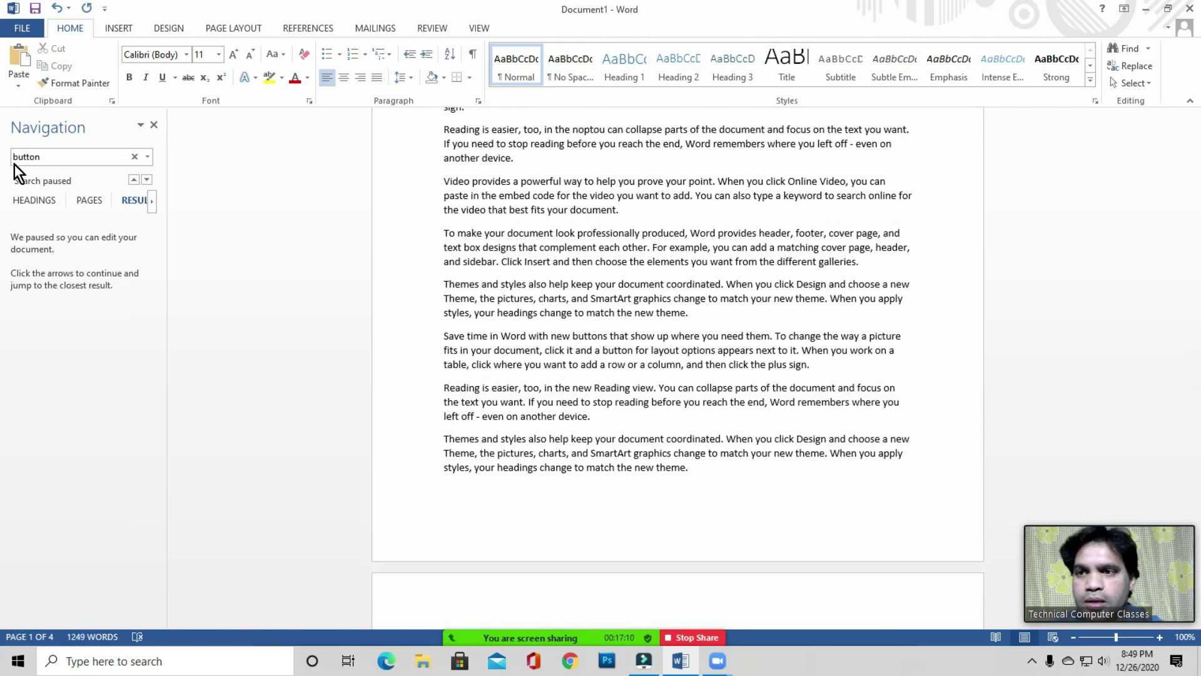
key(ctrl+z)
Search the document for "options" and return to the highlighted match in the page 1 paragraph
click(69, 157)
key(BackSpace)
text(o)
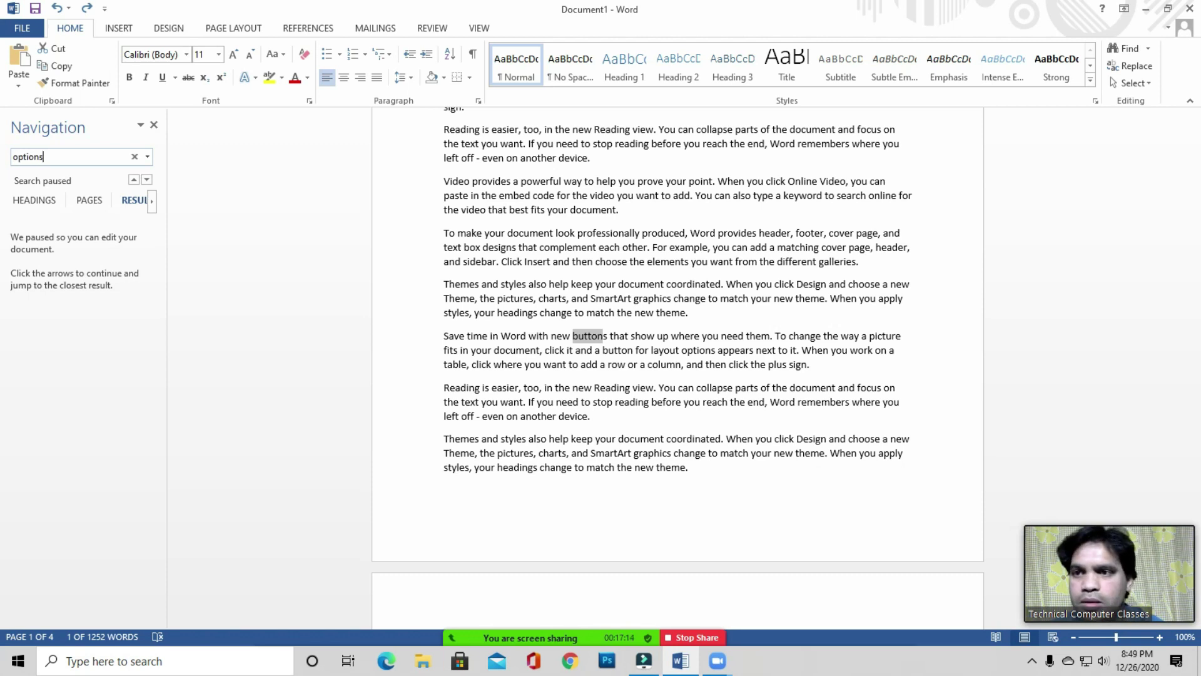
text(ptions)
key(Return)
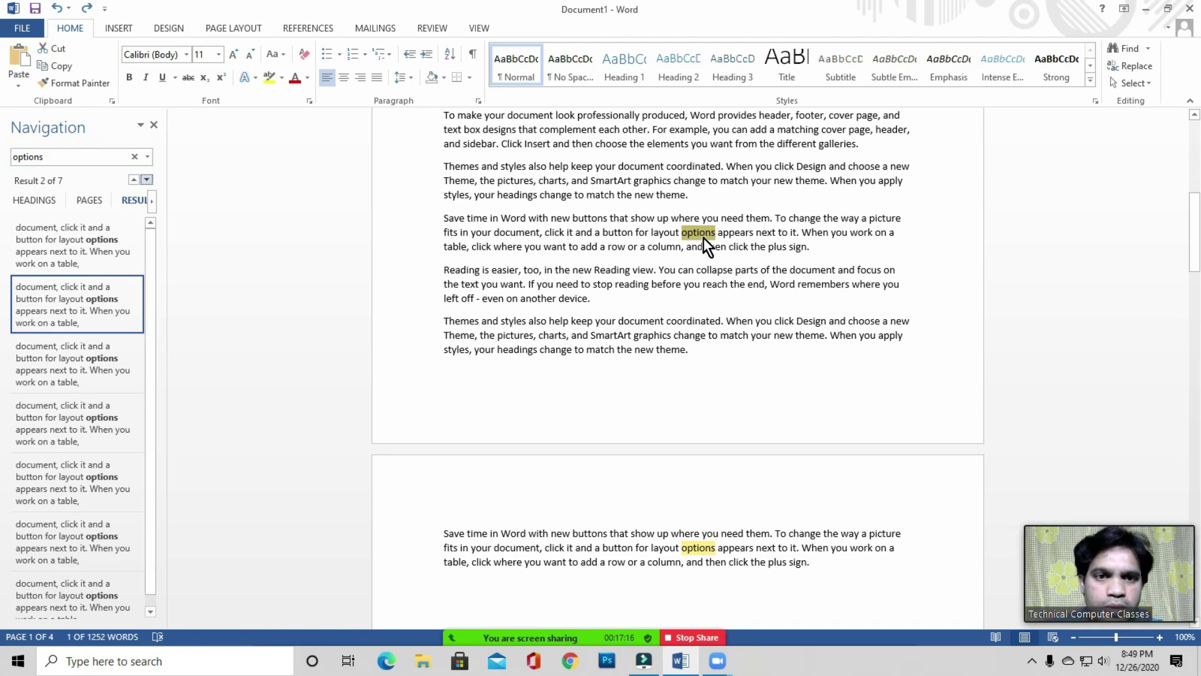
click(705, 241)
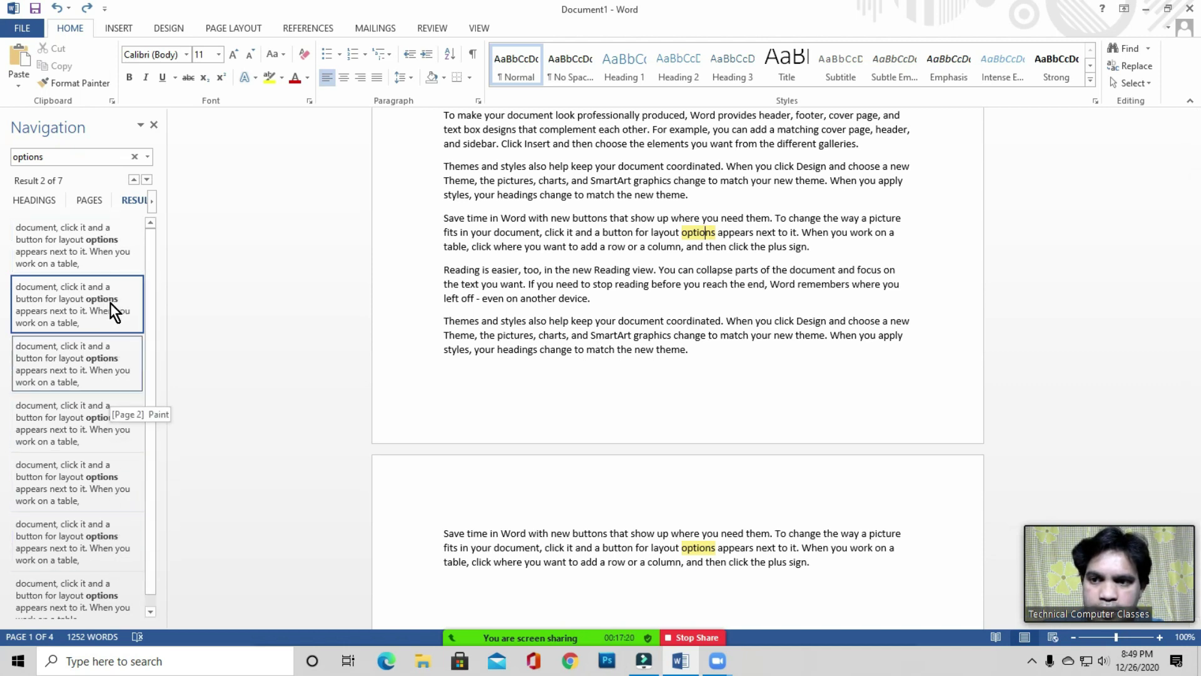
click(725, 247)
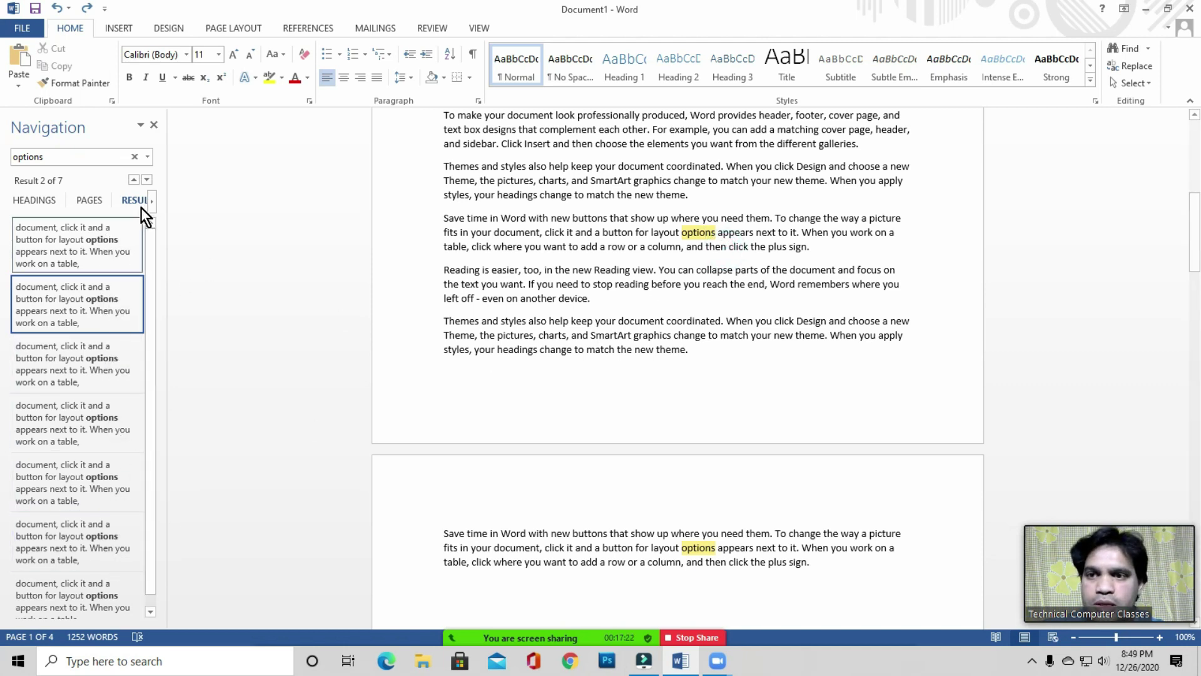
Close the Navigation Pane and place the cursor in the "Save time in Word" paragraph
click(48, 157)
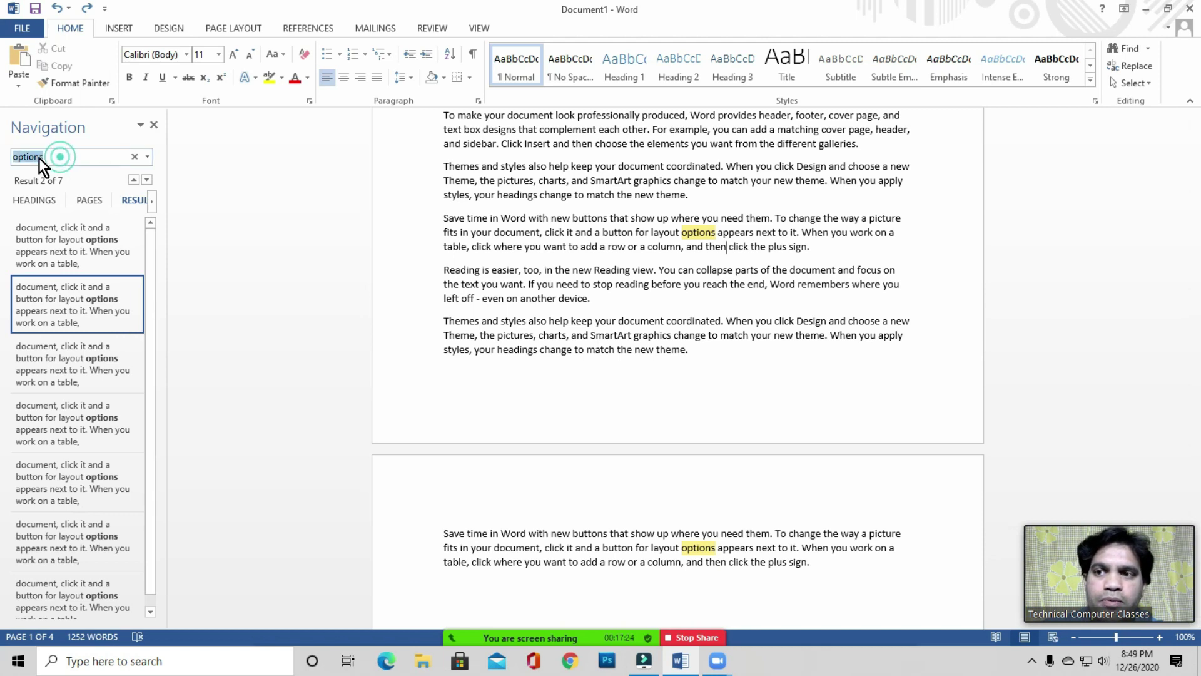
double_click(70, 158)
click(154, 125)
click(625, 221)
Show the Navigation Pane once more and close it again
click(480, 29)
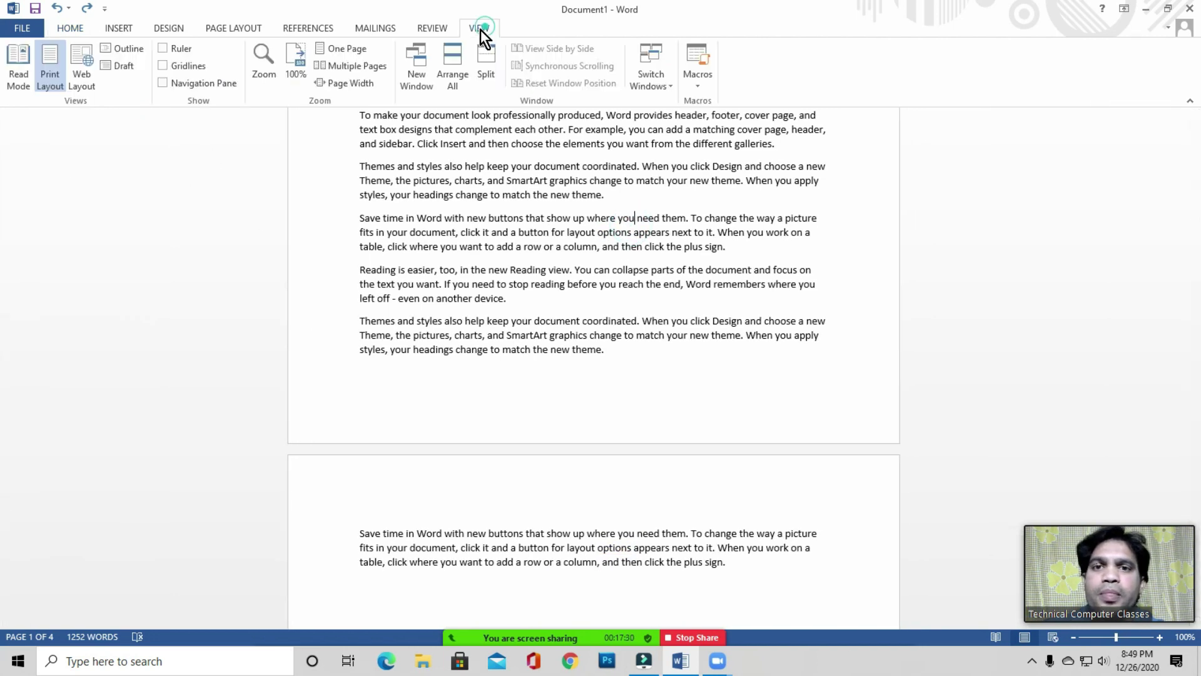
click(191, 83)
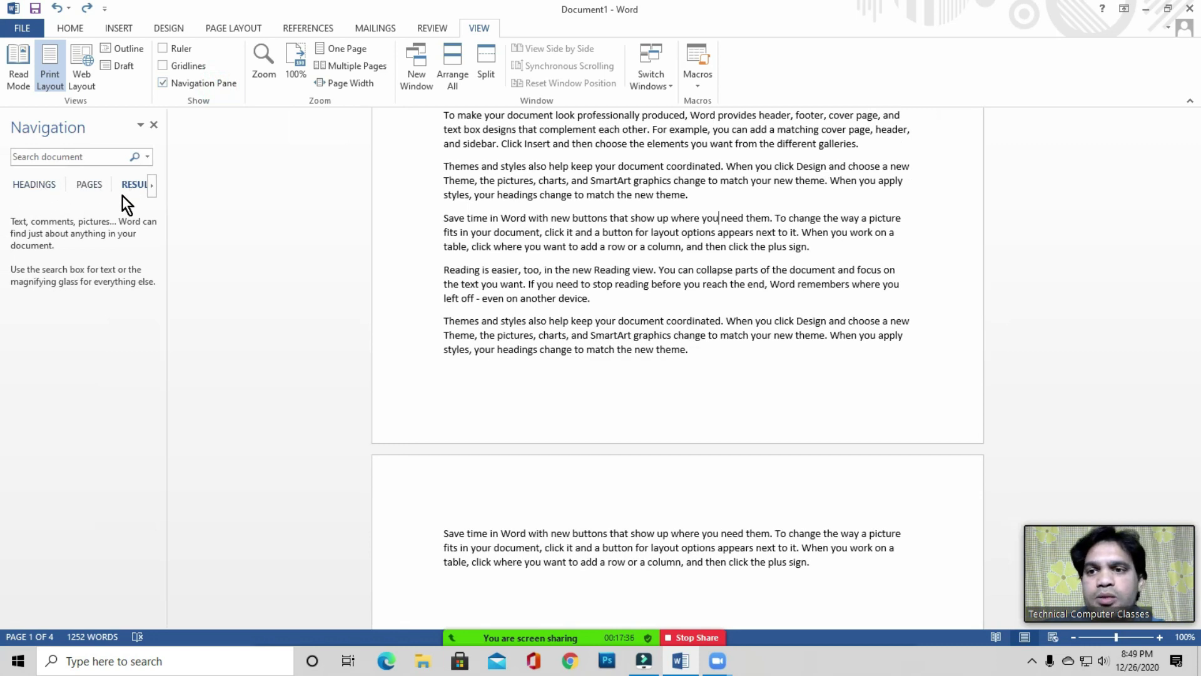
click(155, 125)
click(532, 194)
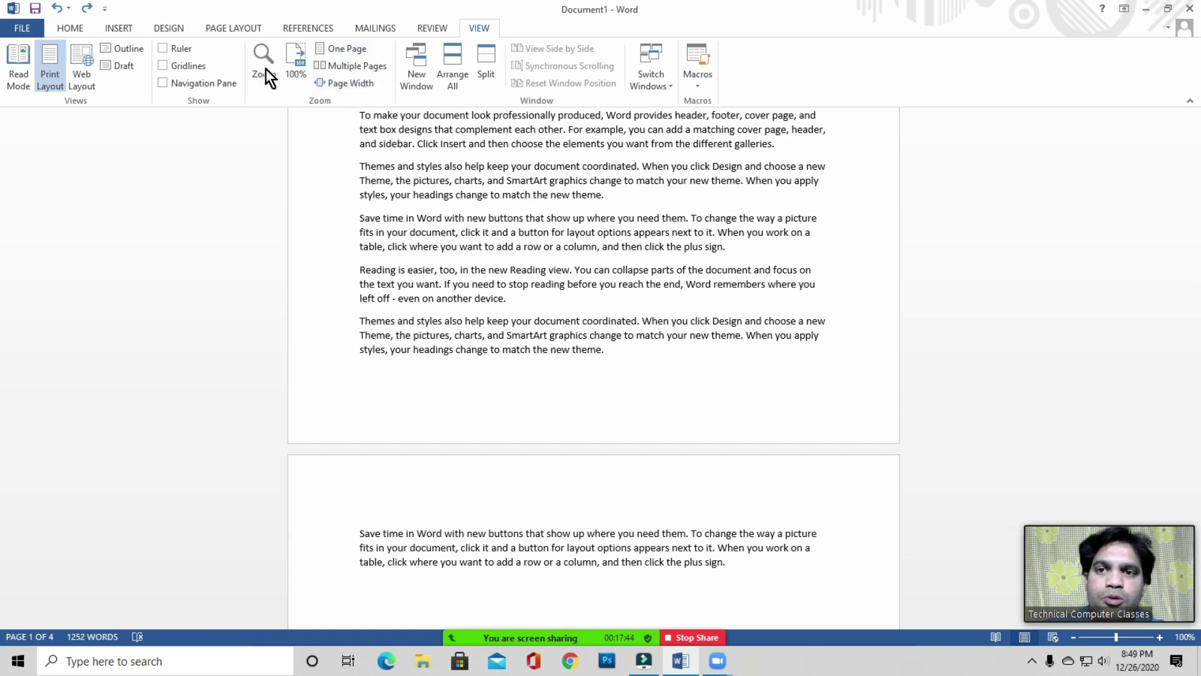
Delete the headings "Basic Computer Course" and "Paint" with the empty lines around them at the start of page 1
scroll(461, 169, up, 10)
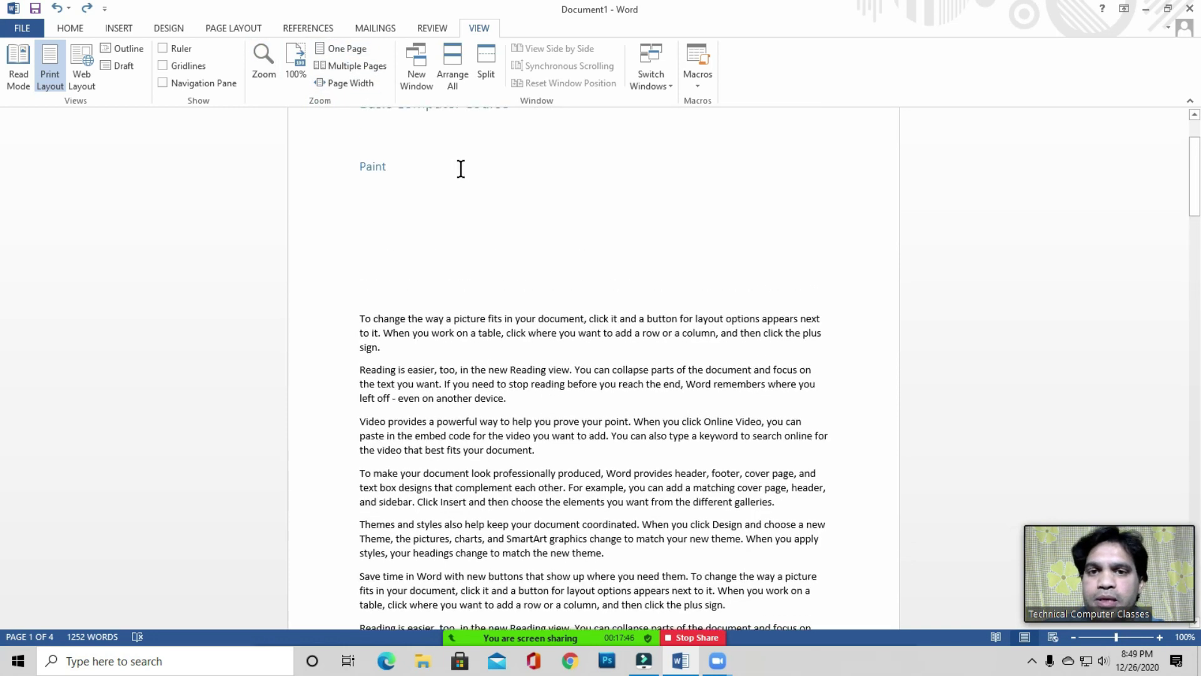
scroll(461, 168, up, 2)
scroll(459, 180, down, 5)
scroll(458, 179, up, 3)
click(411, 314)
shift+click(300, 139)
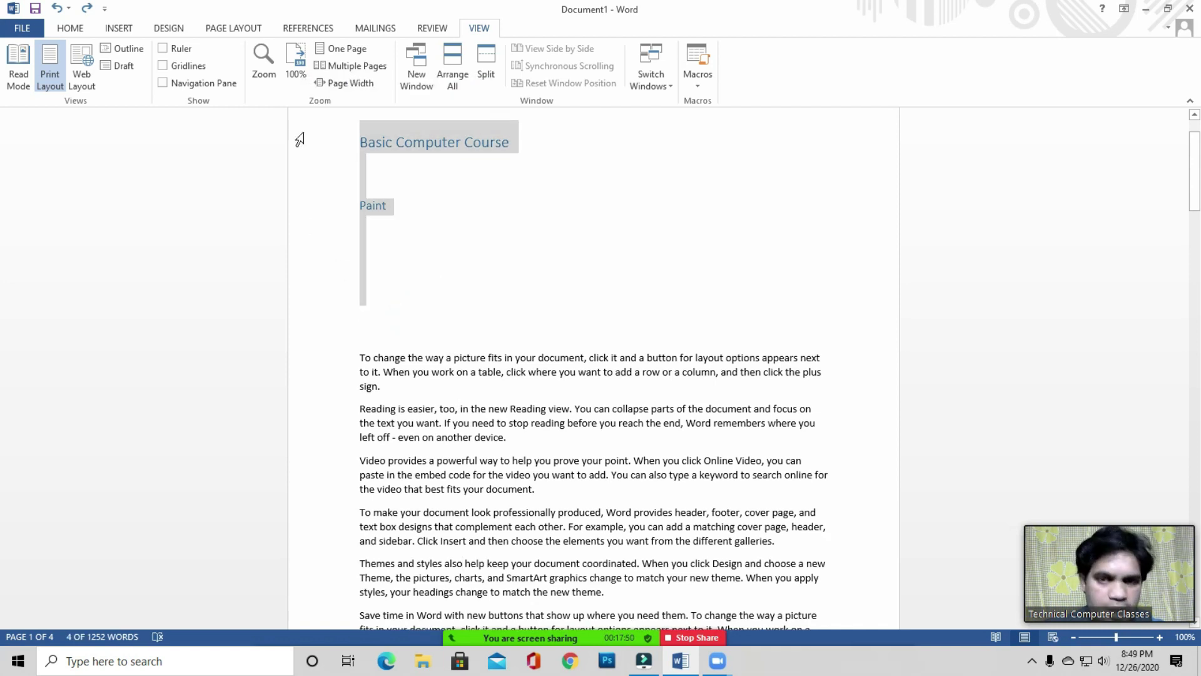
key(Delete)
key(Delete)
scroll(508, 243, up, 2)
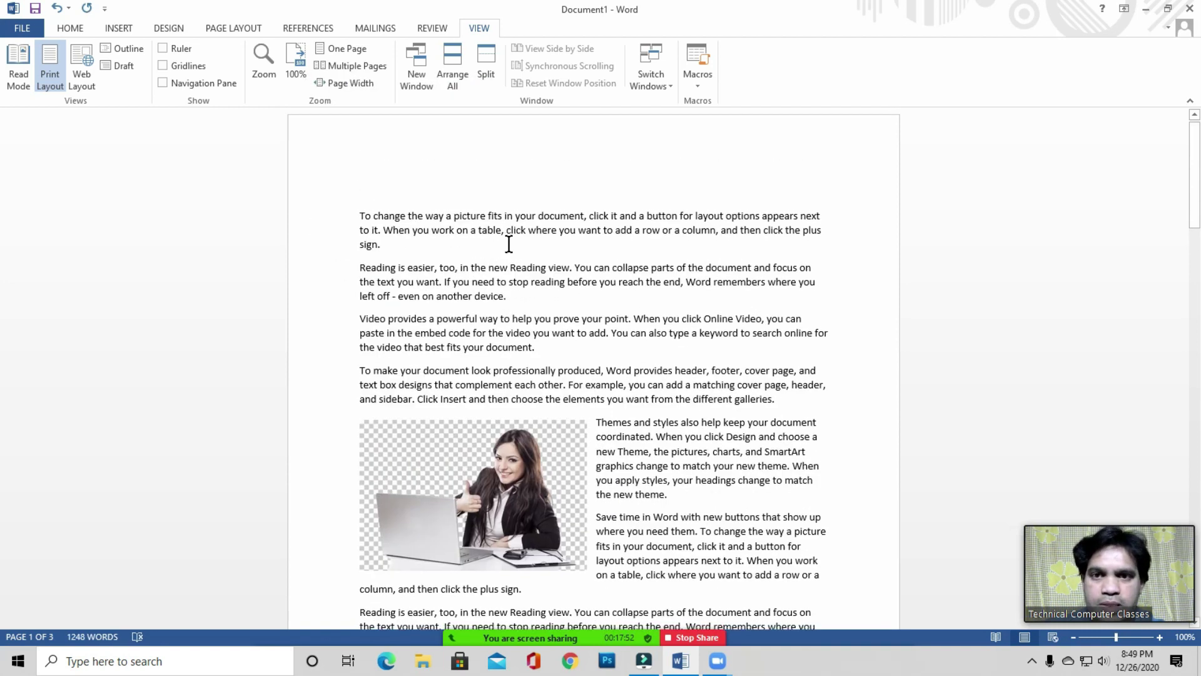
key(Delete)
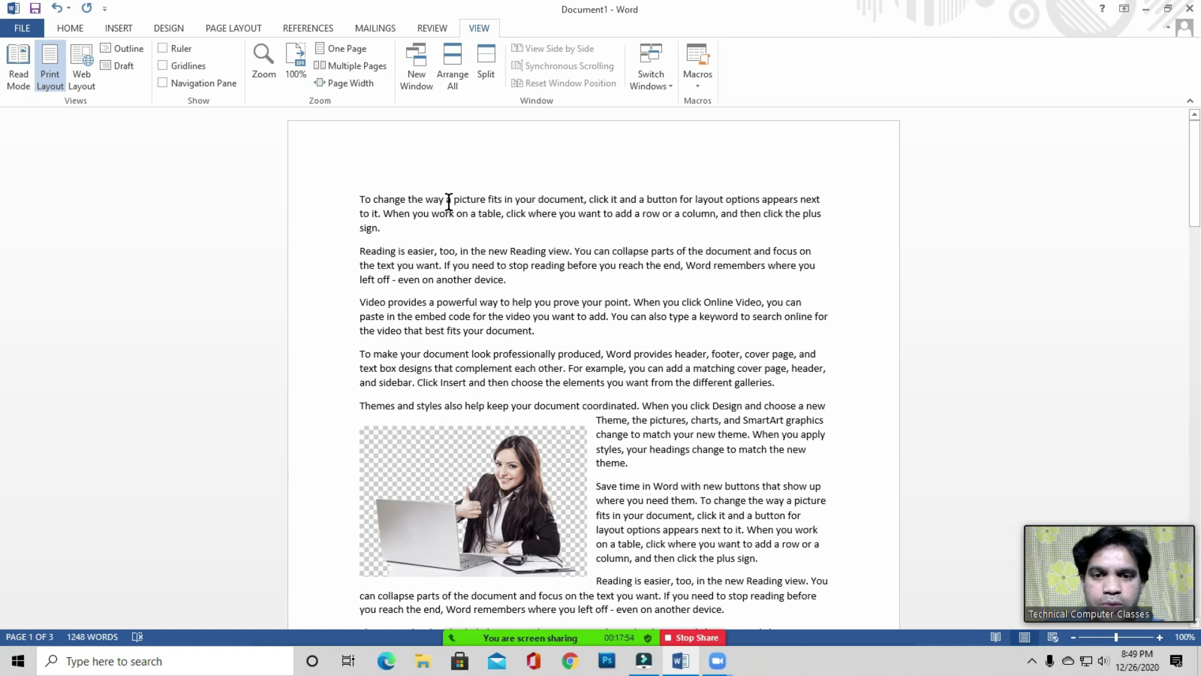
Set the document's zoom to the 200% preset using the Zoom dialog
click(432, 214)
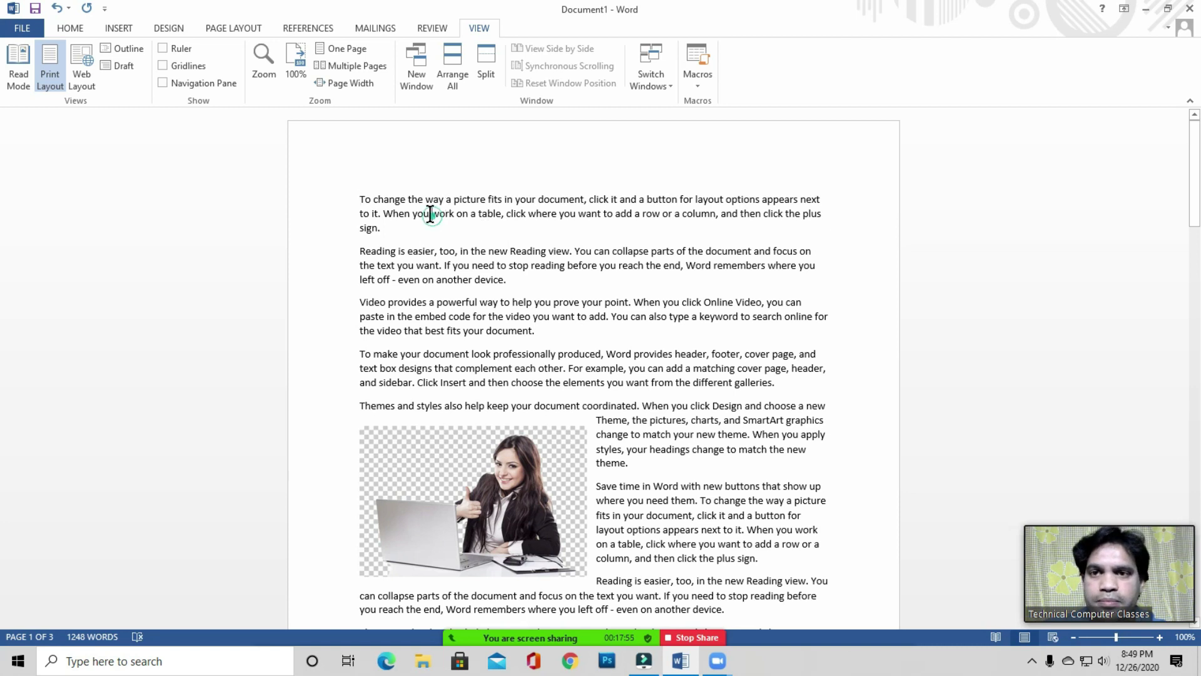
click(265, 70)
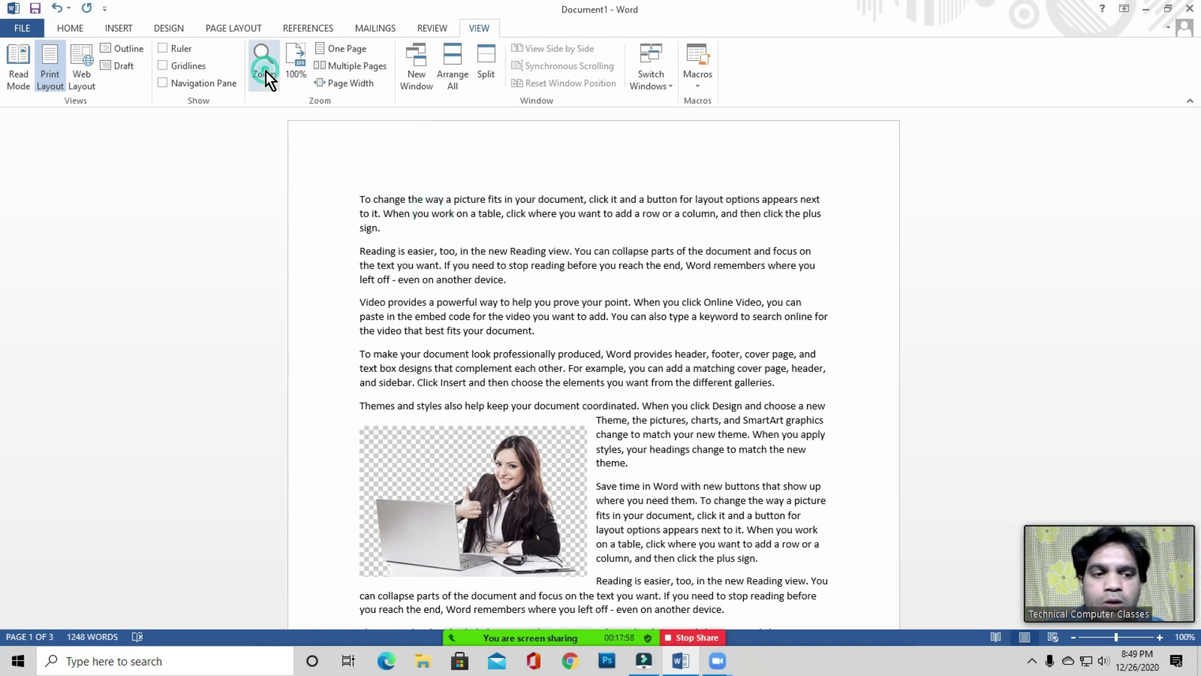
drag(557, 187, 470, 120)
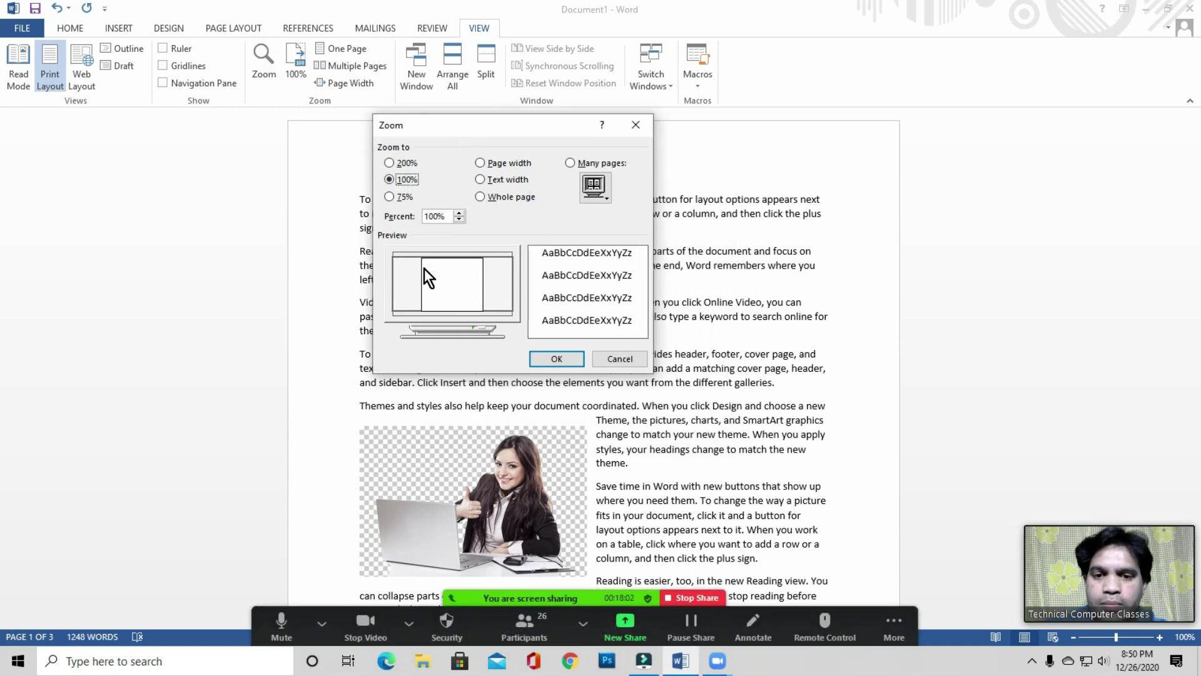
click(406, 162)
click(557, 358)
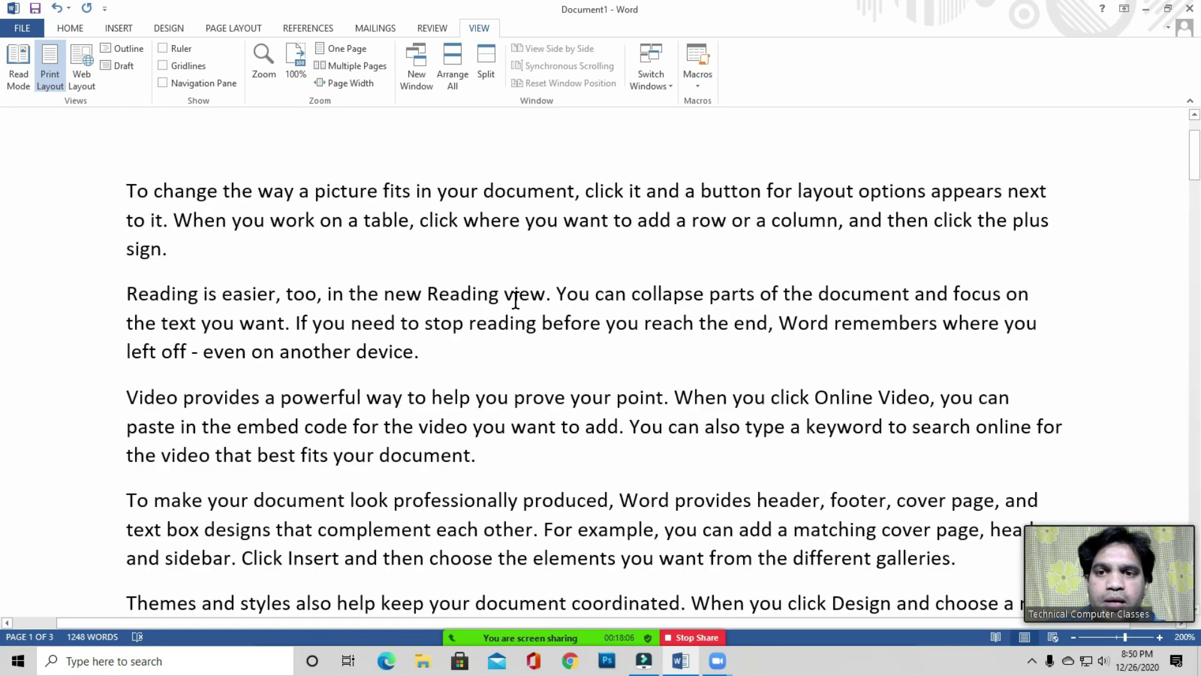
Set a custom zoom of 120% for the document using the Zoom dialog
click(263, 80)
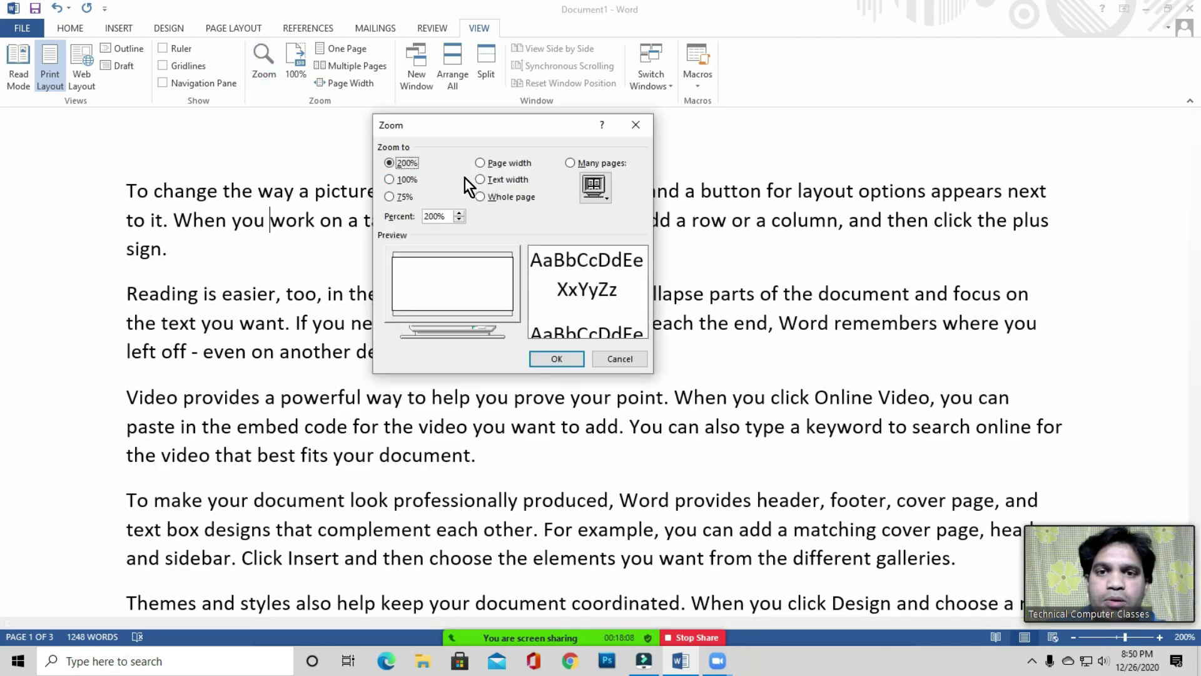
click(405, 197)
click(447, 216)
drag(447, 216, 367, 220)
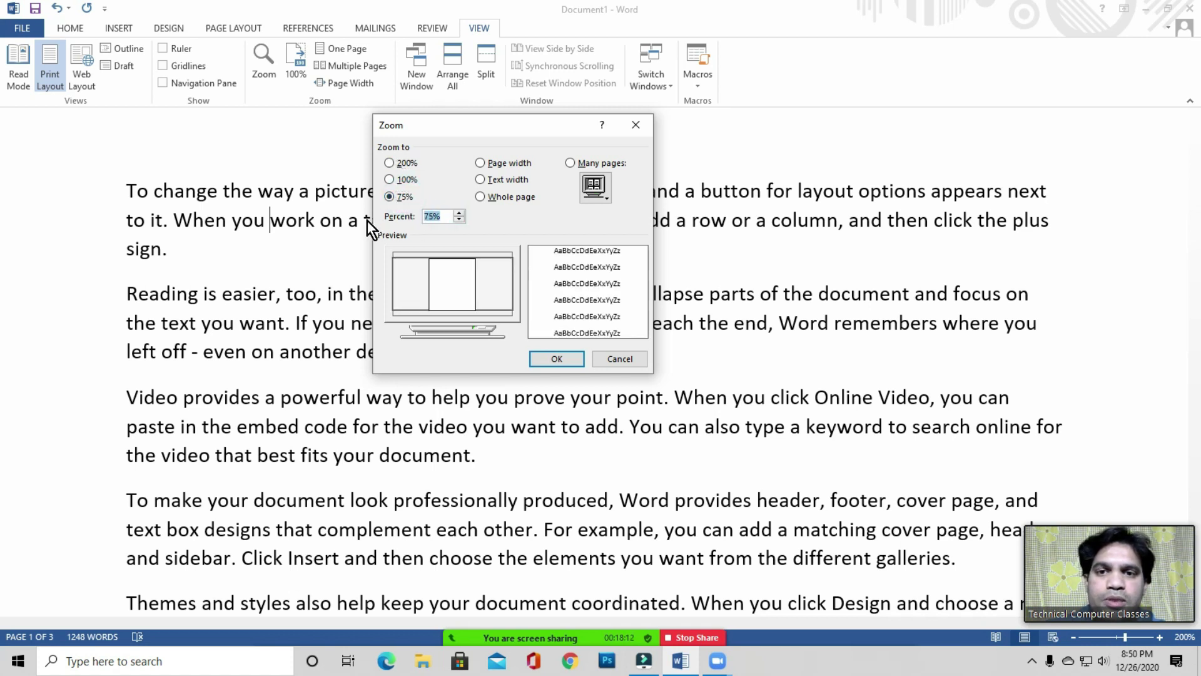
text(12)
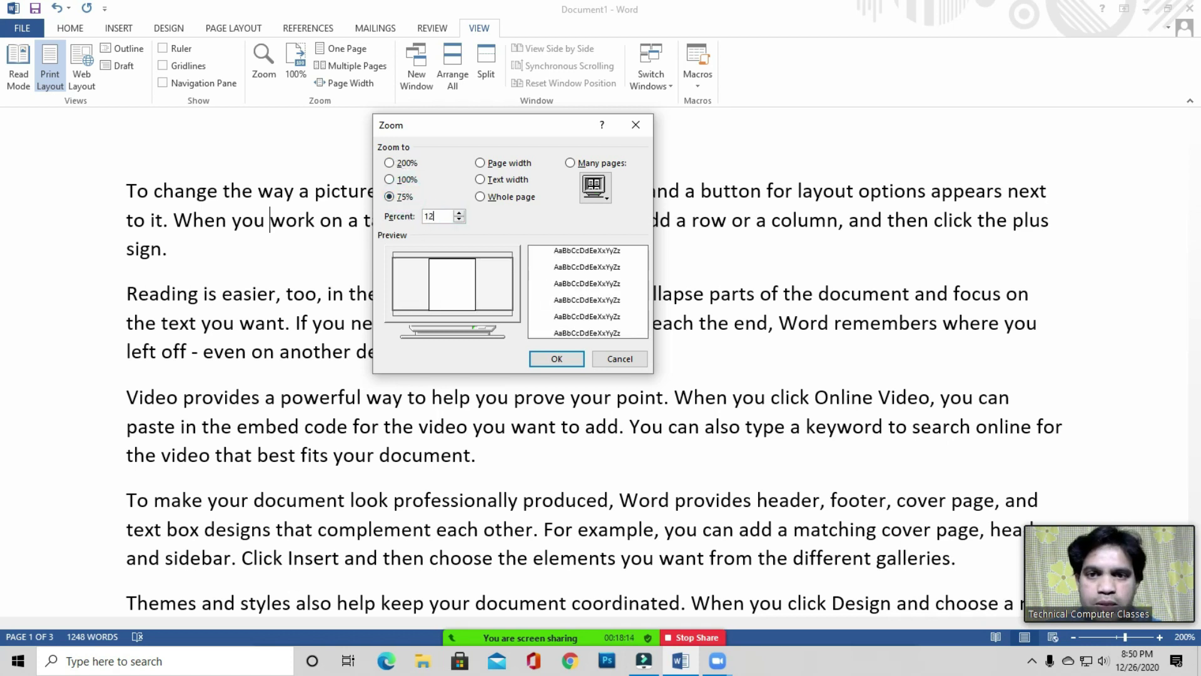
text(0)
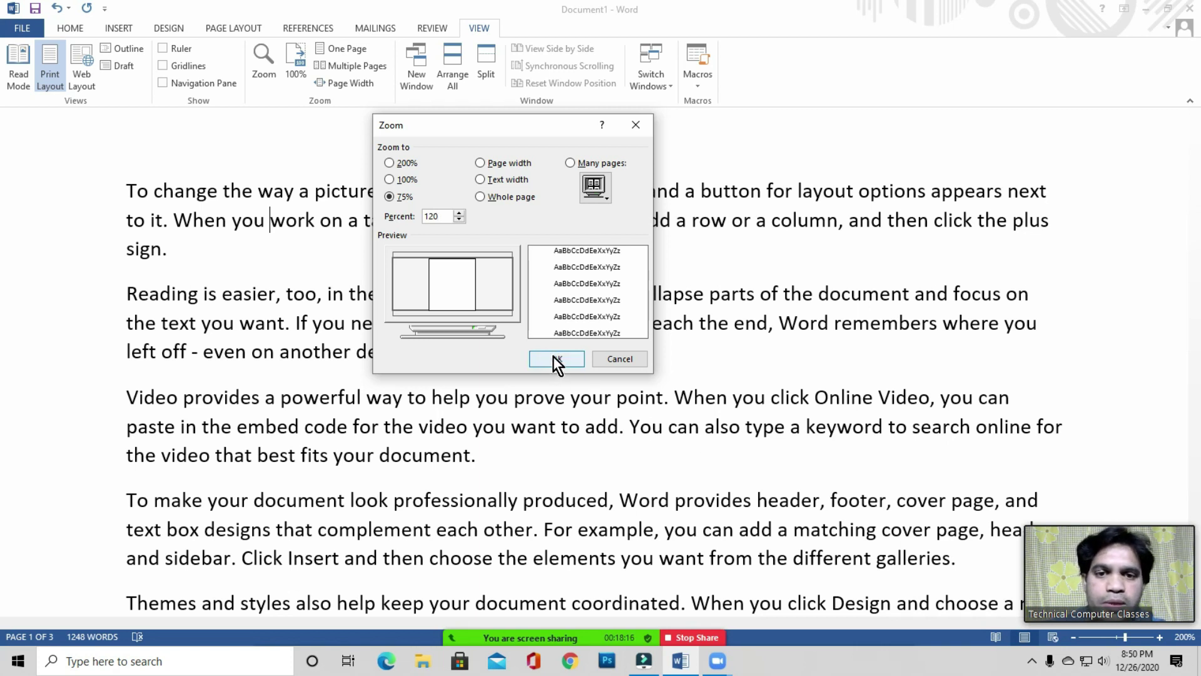
click(556, 358)
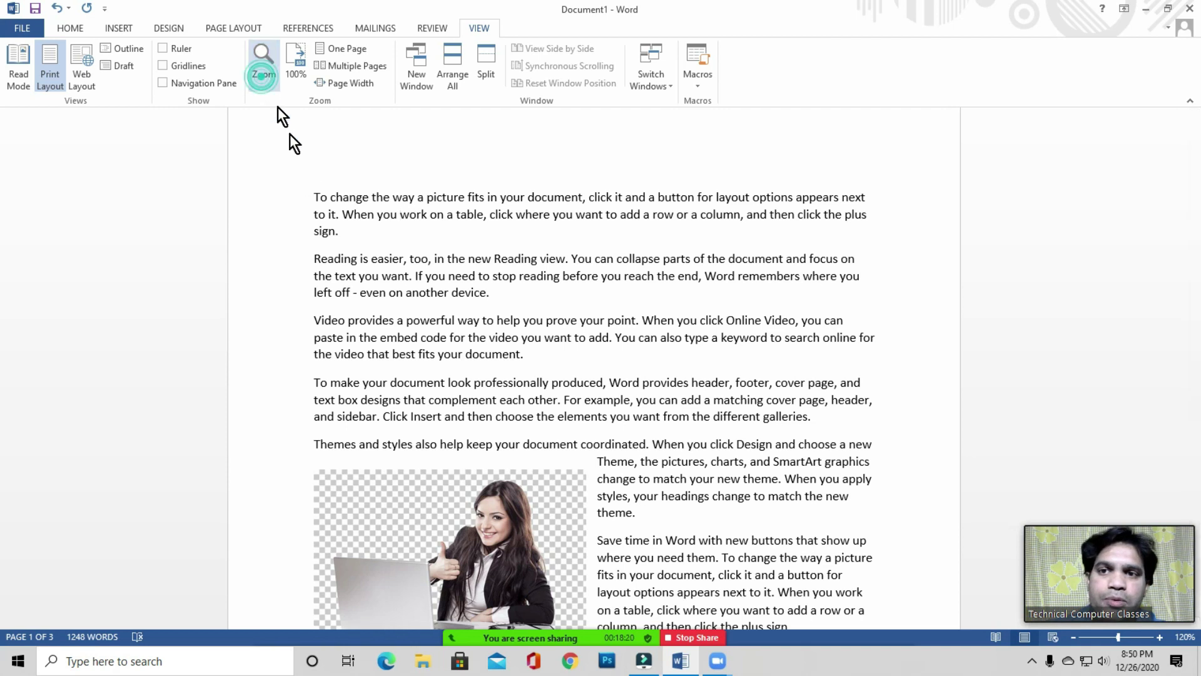
Zoom the document to 200%, reset it to 100%, and look over page 1 at that size
click(263, 66)
click(405, 164)
click(554, 356)
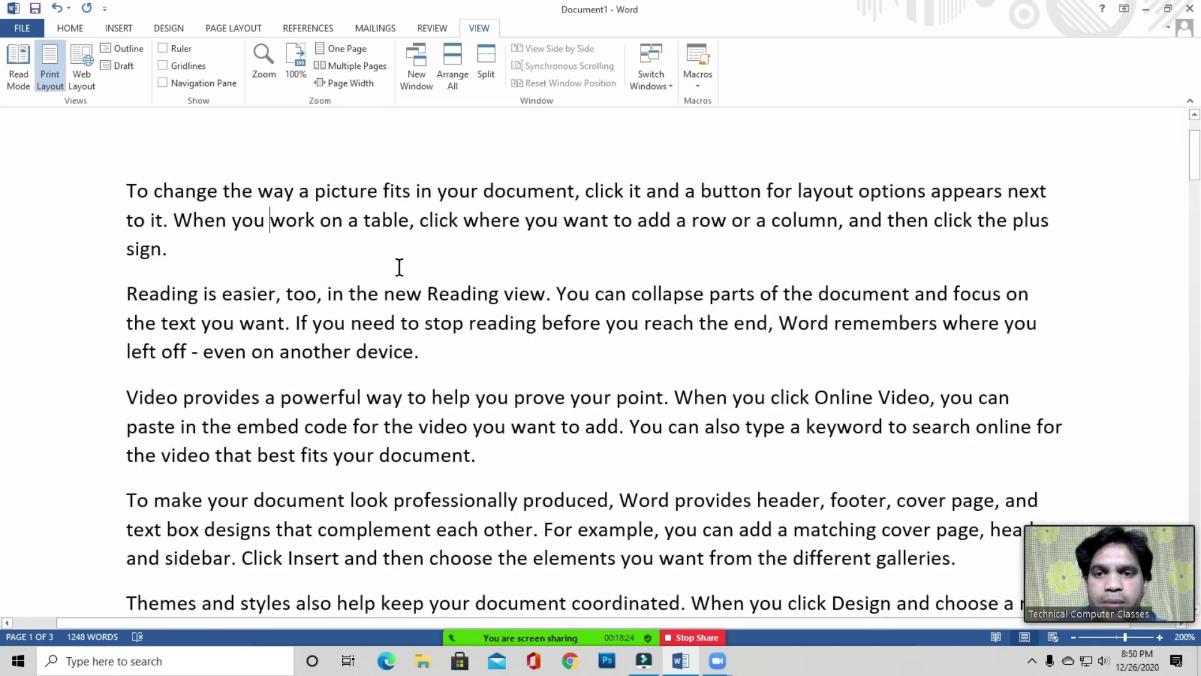
click(295, 67)
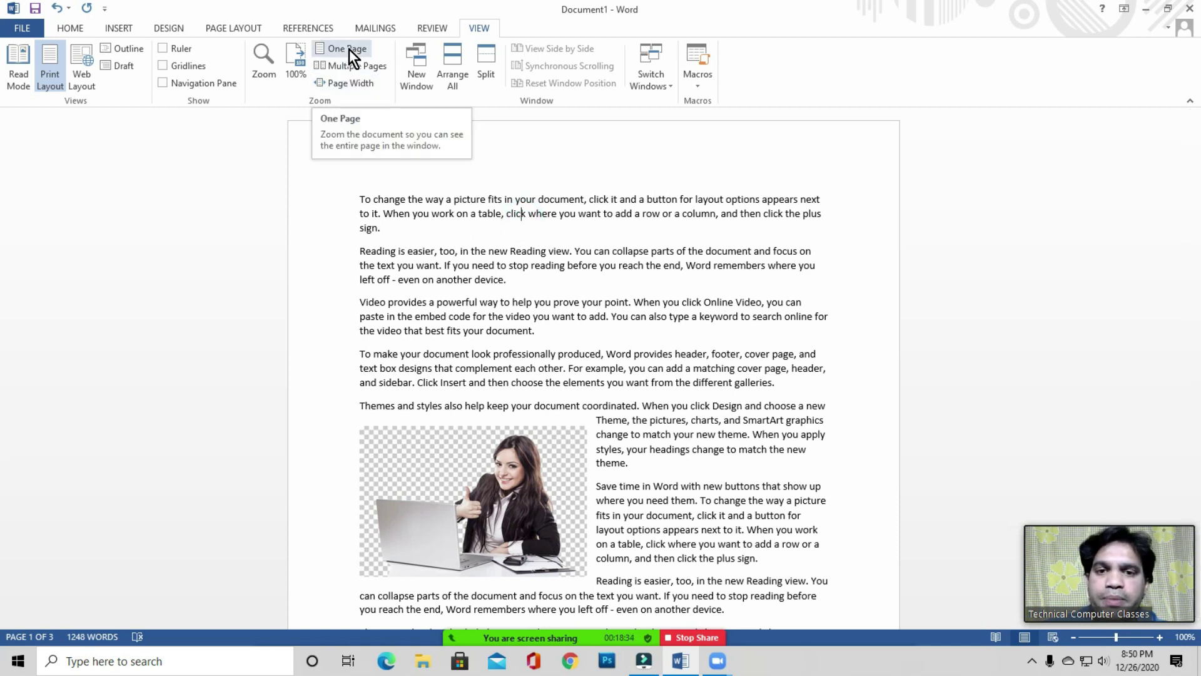
click(453, 265)
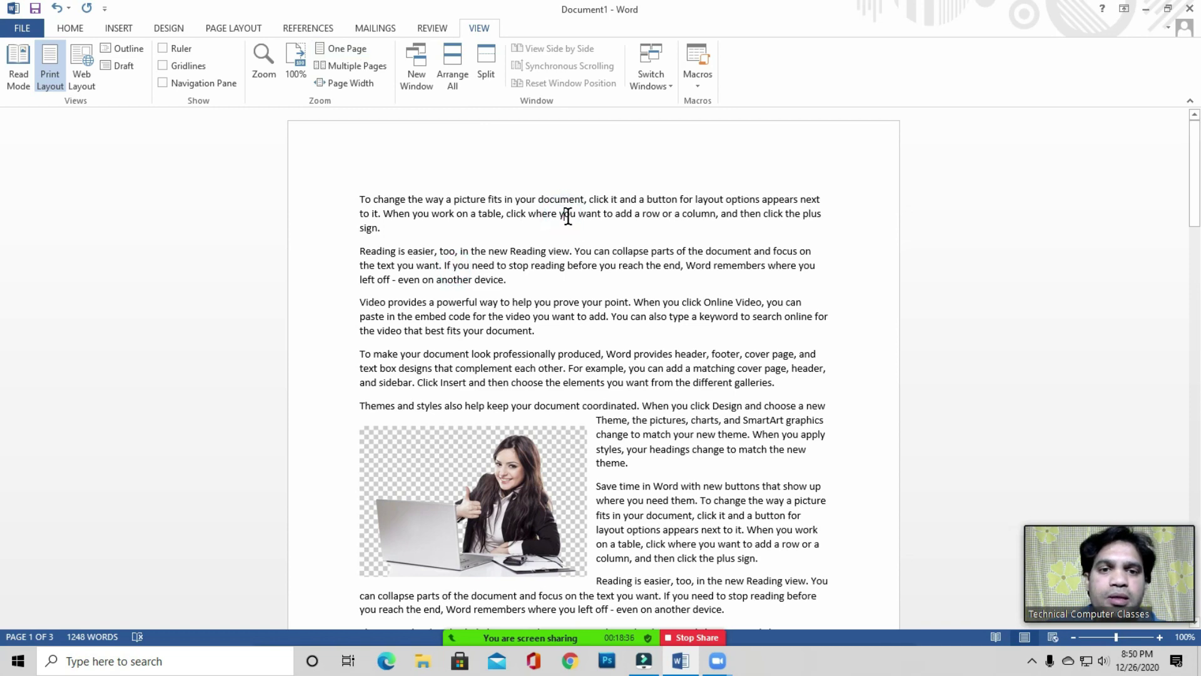
scroll(580, 231, down, 3)
scroll(579, 231, down, 5)
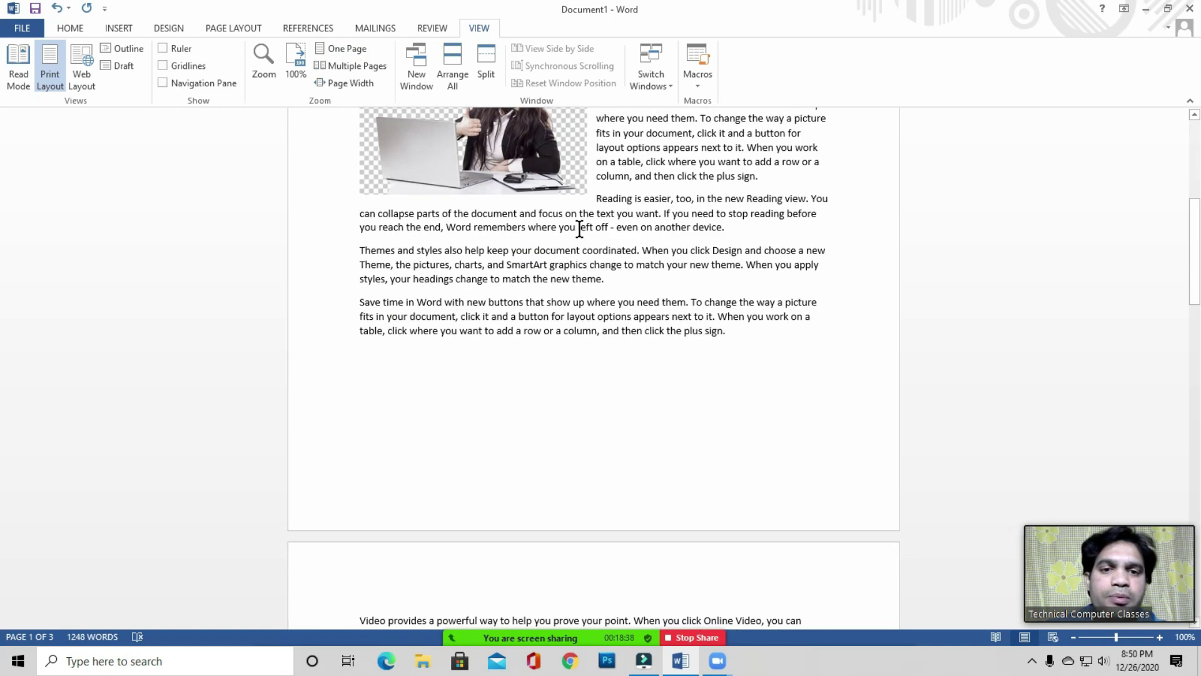
scroll(580, 230, up, 8)
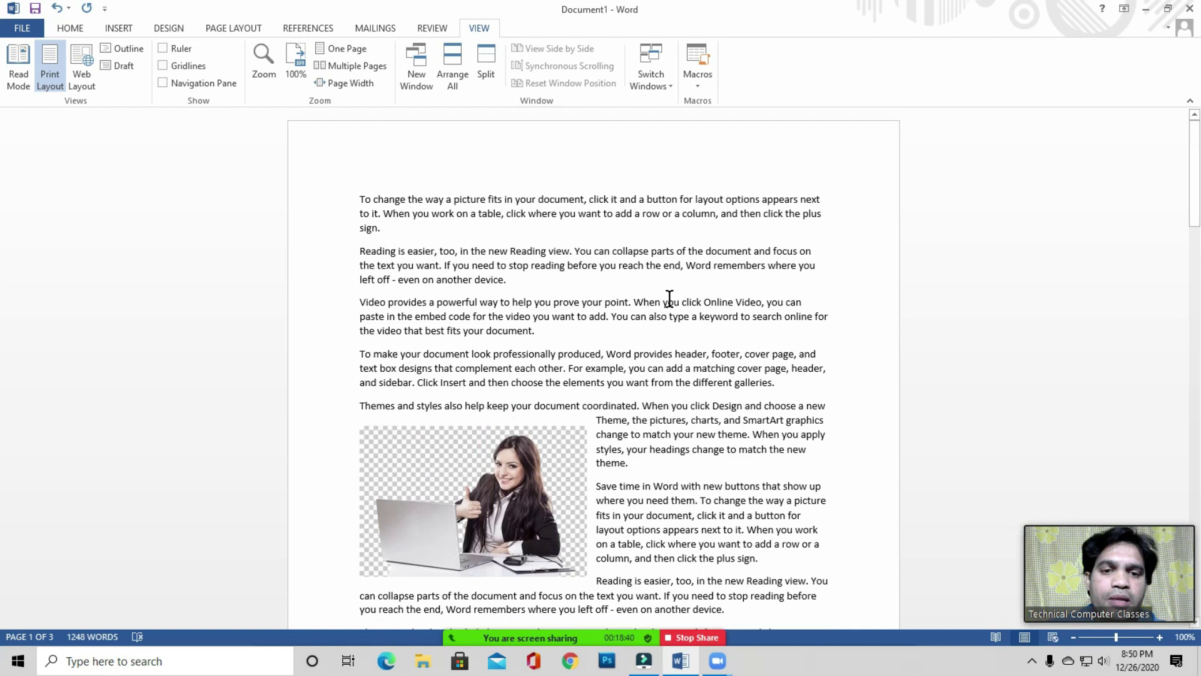
Fit one whole page in the window and switch to the Multiple Pages view
click(599, 269)
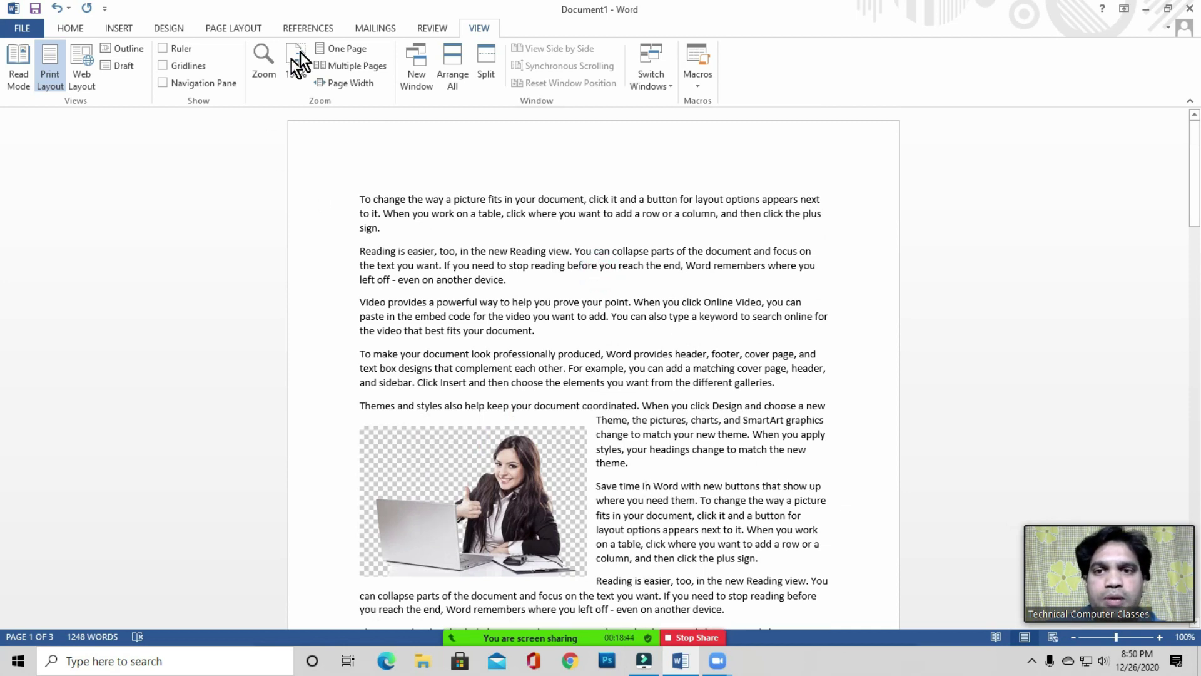
click(351, 51)
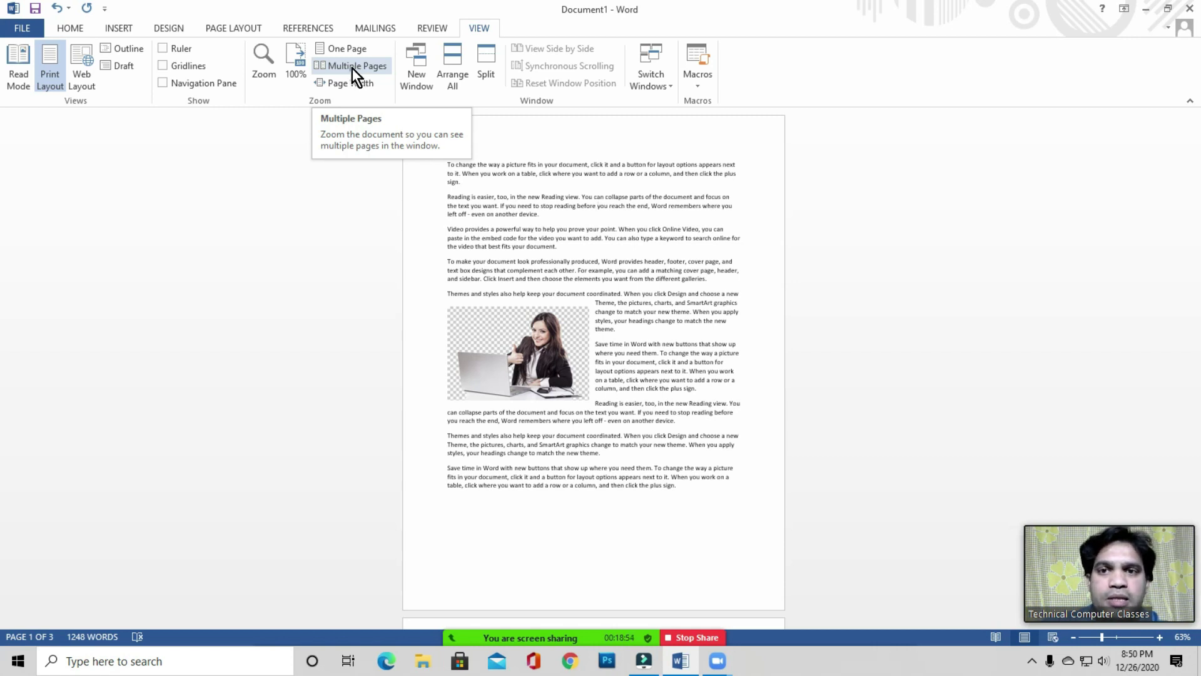
click(351, 68)
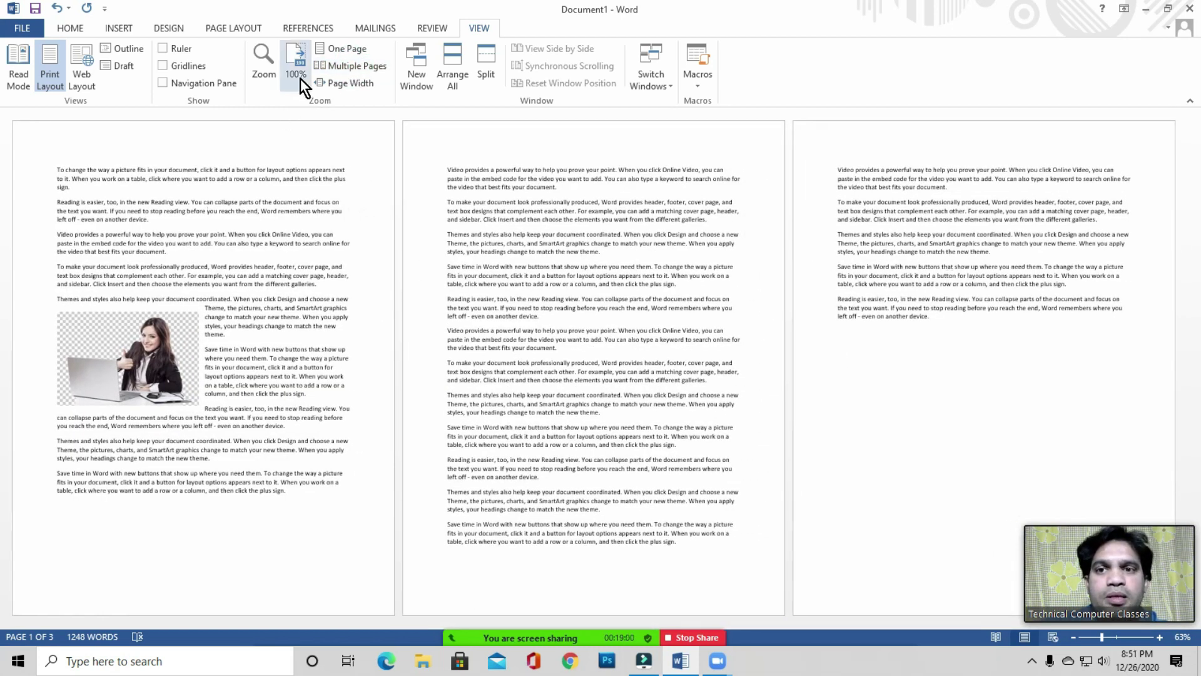
Reduce the zoom to a custom 25% so the document's pages appear as small thumbnails
click(266, 75)
double_click(433, 216)
key(BackSpace)
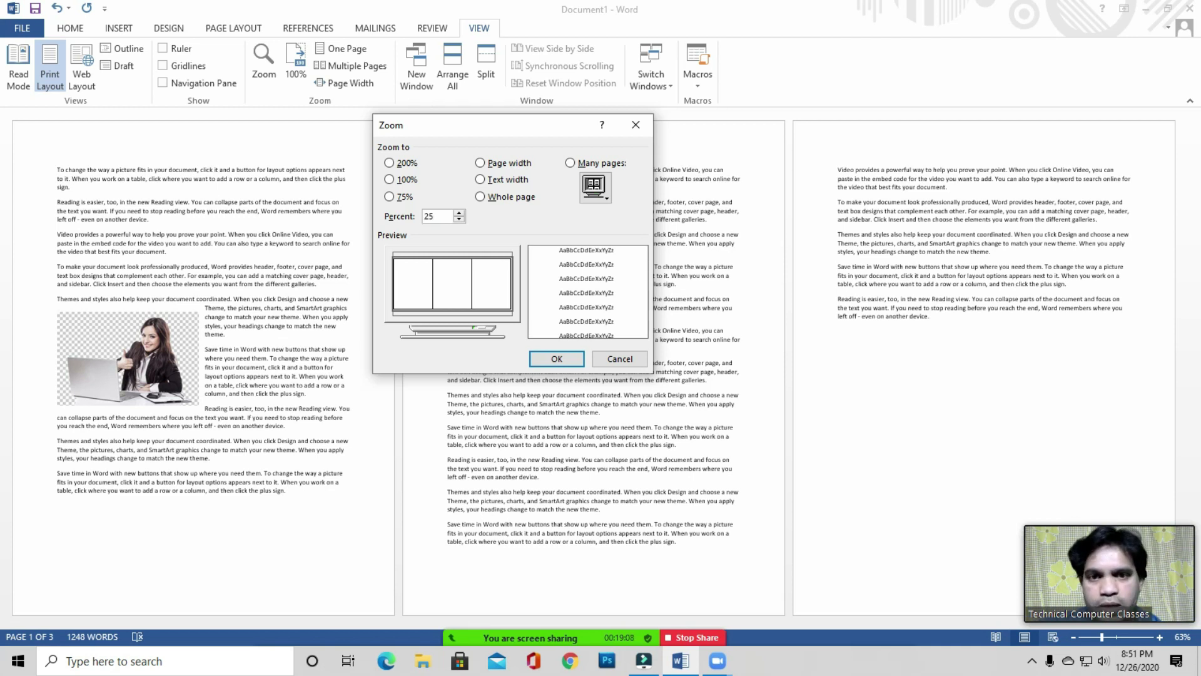
key(Return)
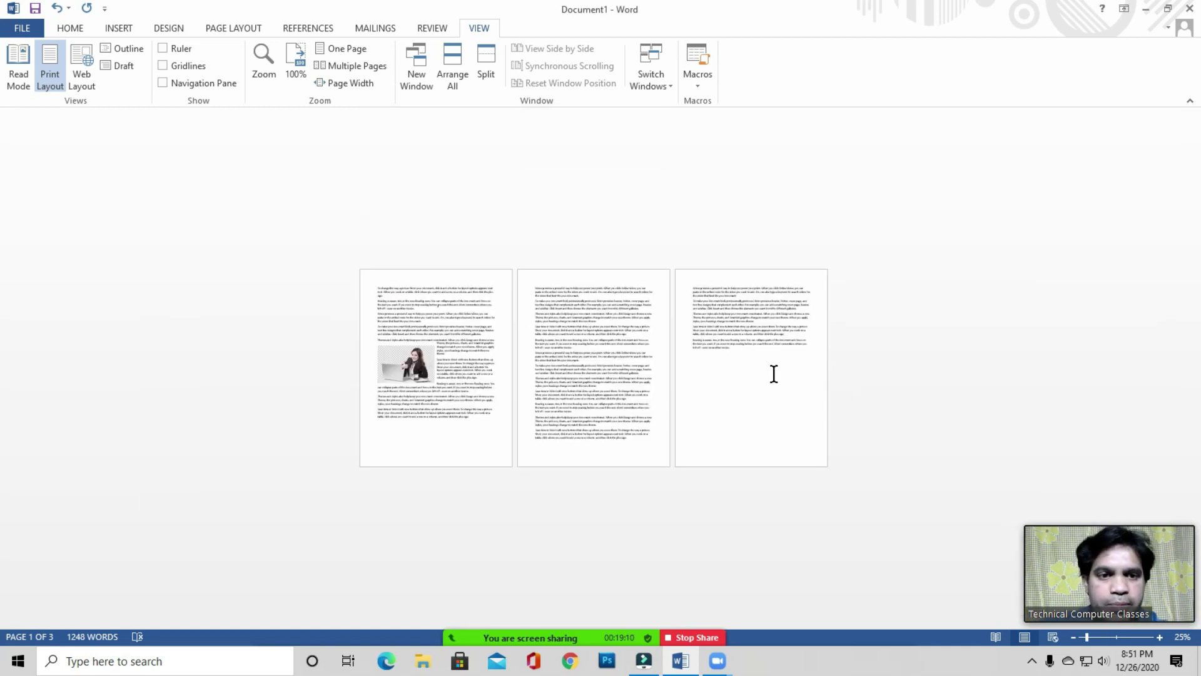
Insert three blank pages after the end of the text on page 3
click(743, 363)
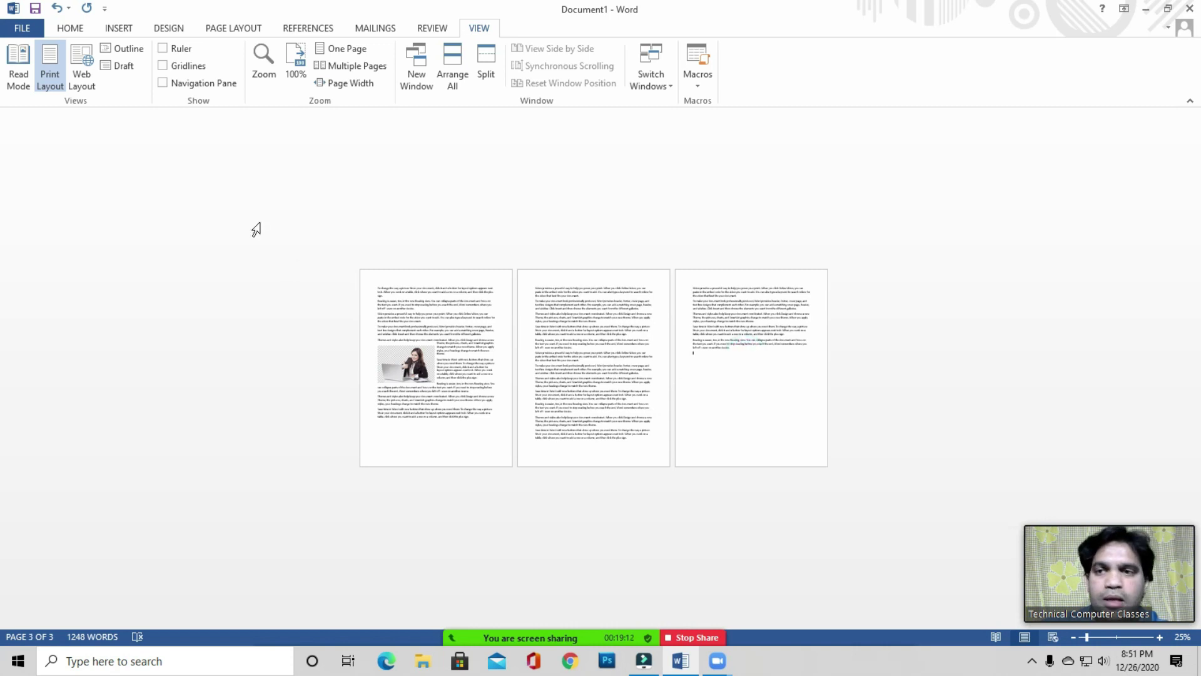
click(120, 28)
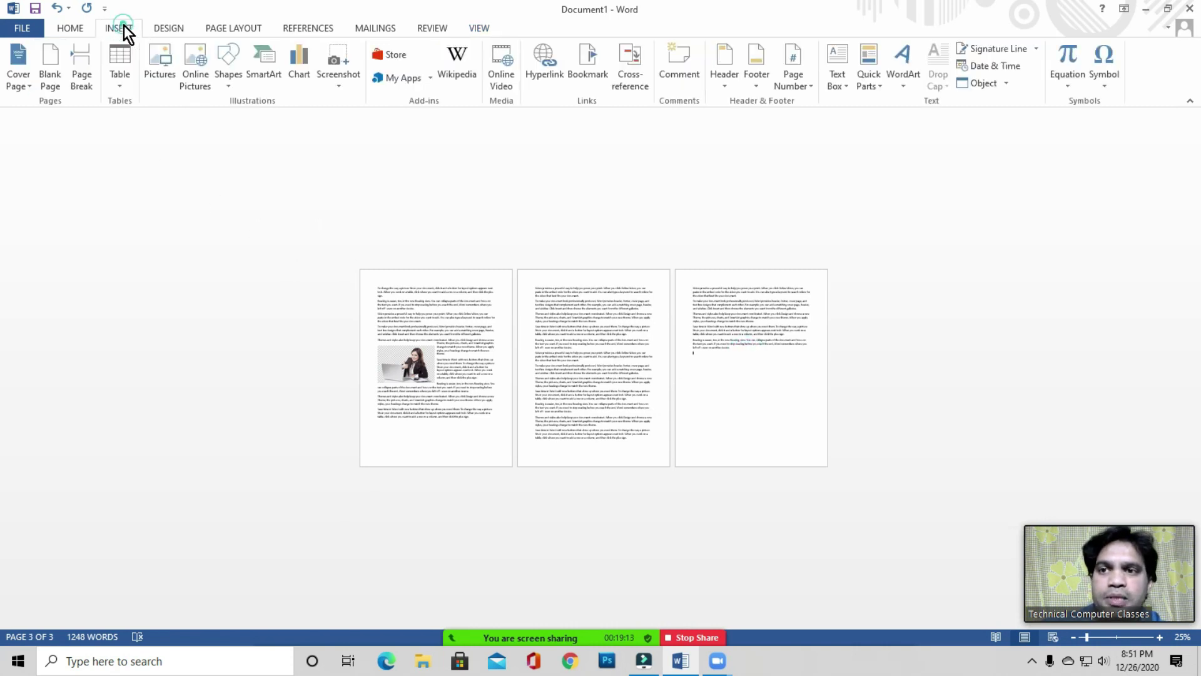
click(50, 82)
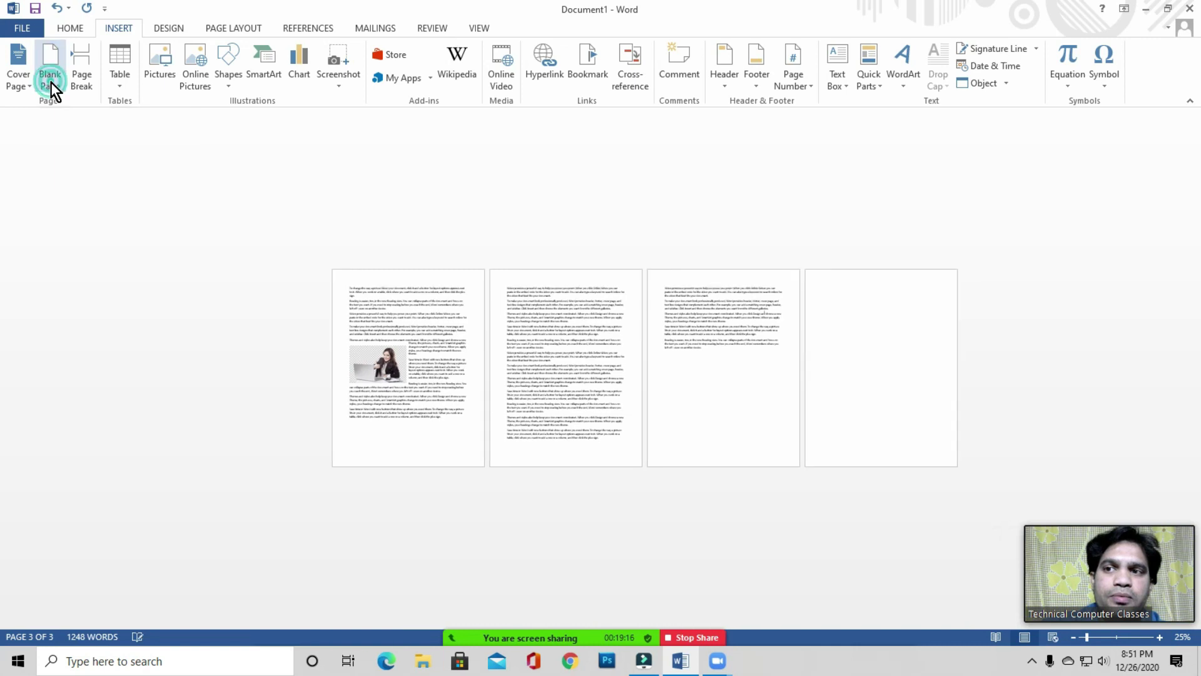
click(51, 82)
click(51, 81)
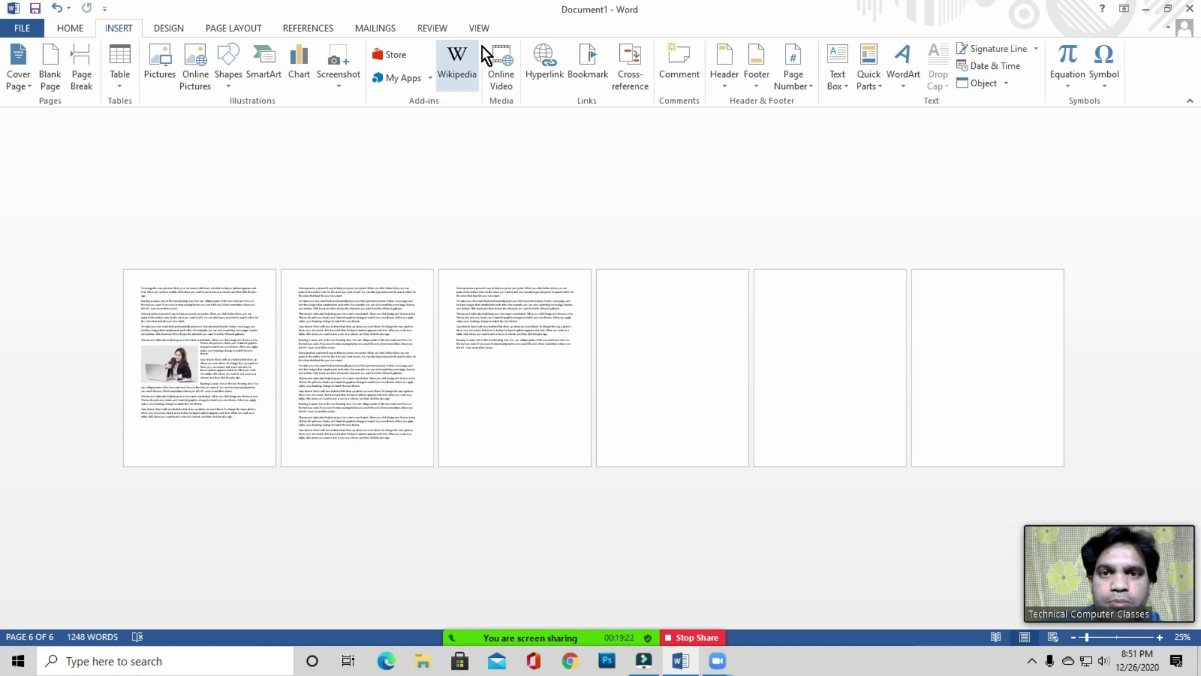
Insert one more blank page with the cursor placed on page 6
click(479, 22)
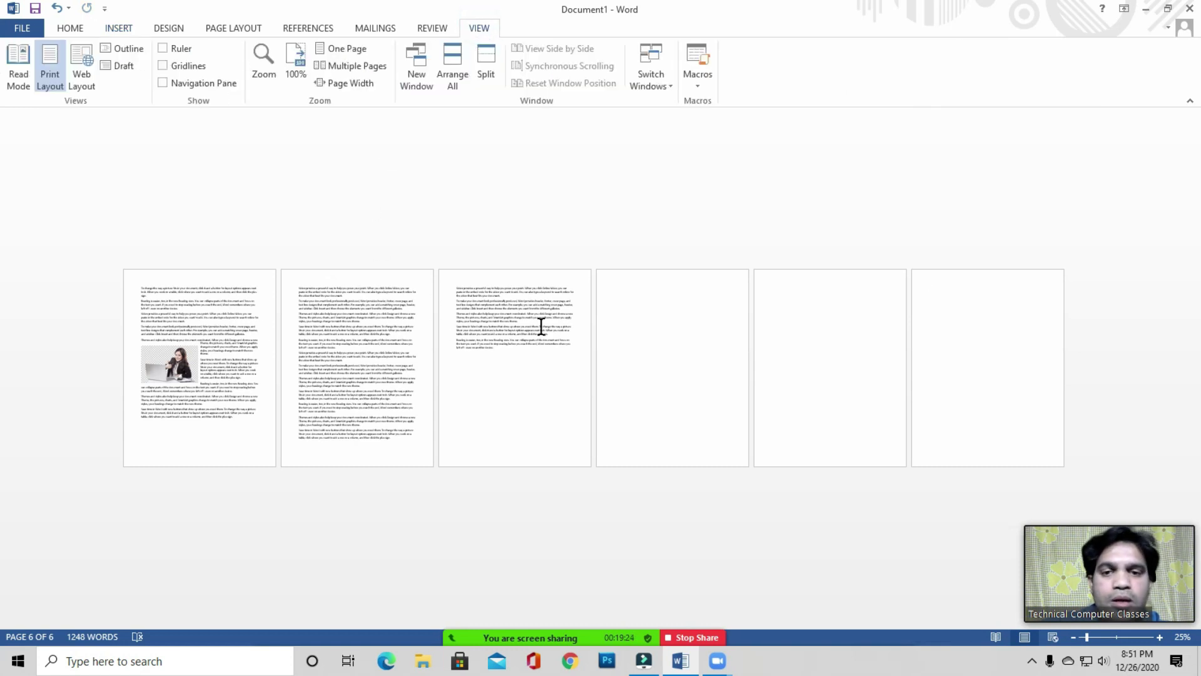
click(937, 357)
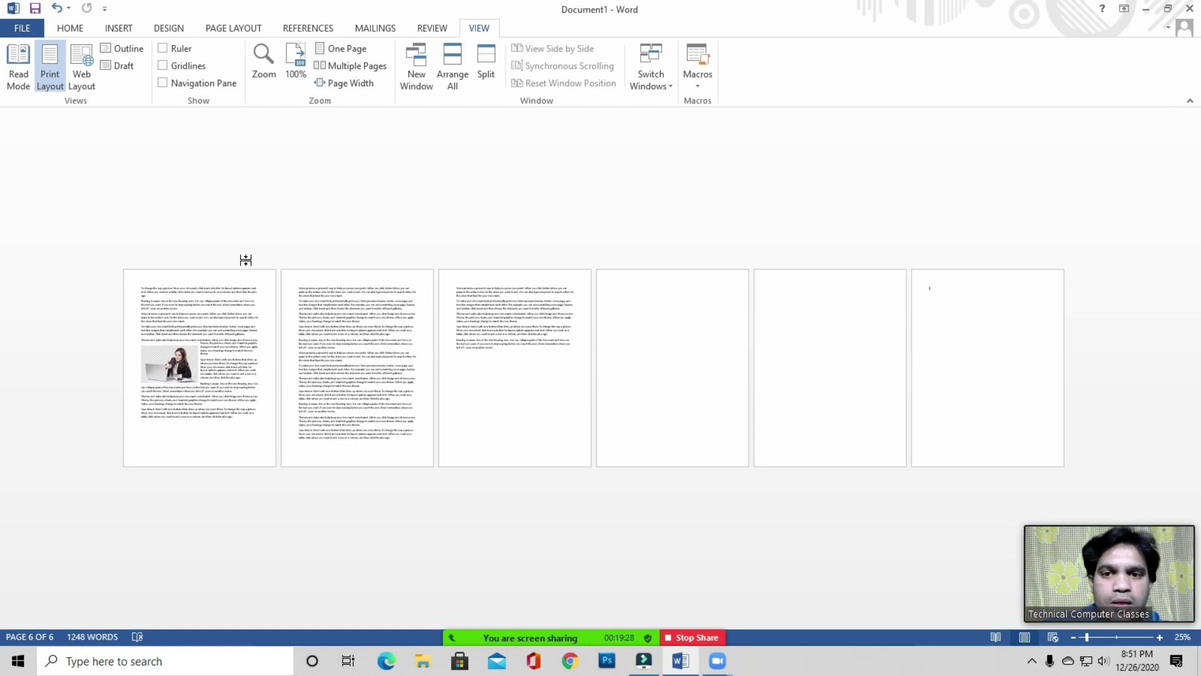
click(118, 28)
click(50, 79)
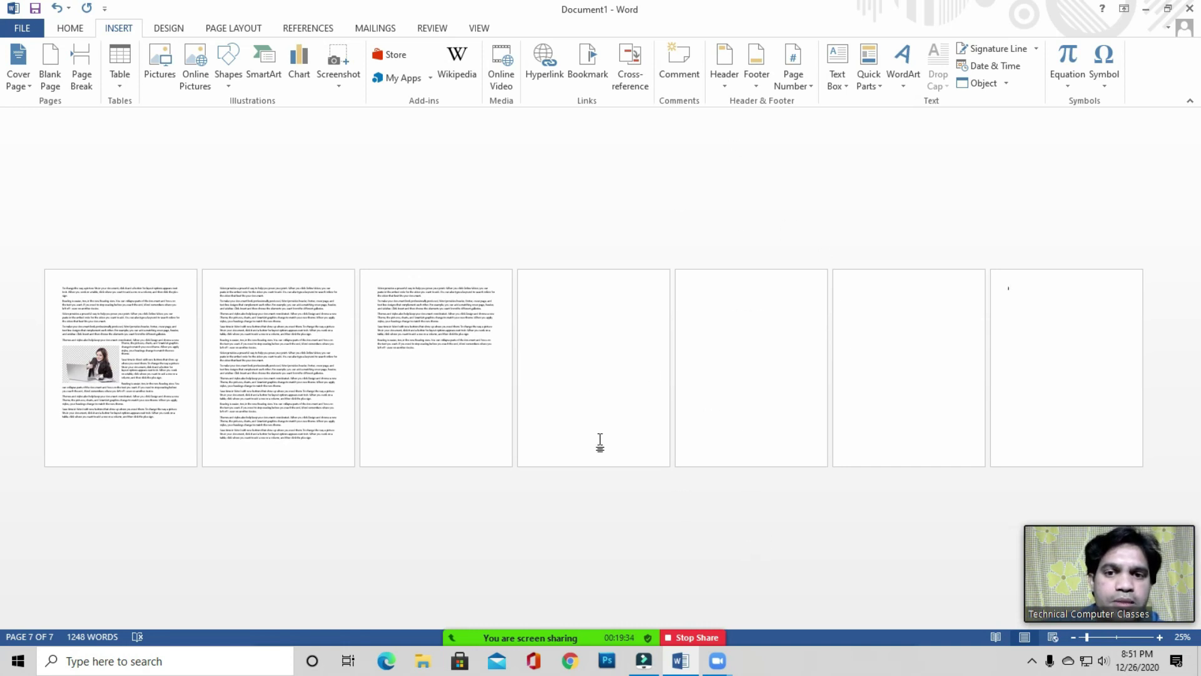
Place the cursor in the text of page 1 and reset the document's zoom to 100%
click(407, 354)
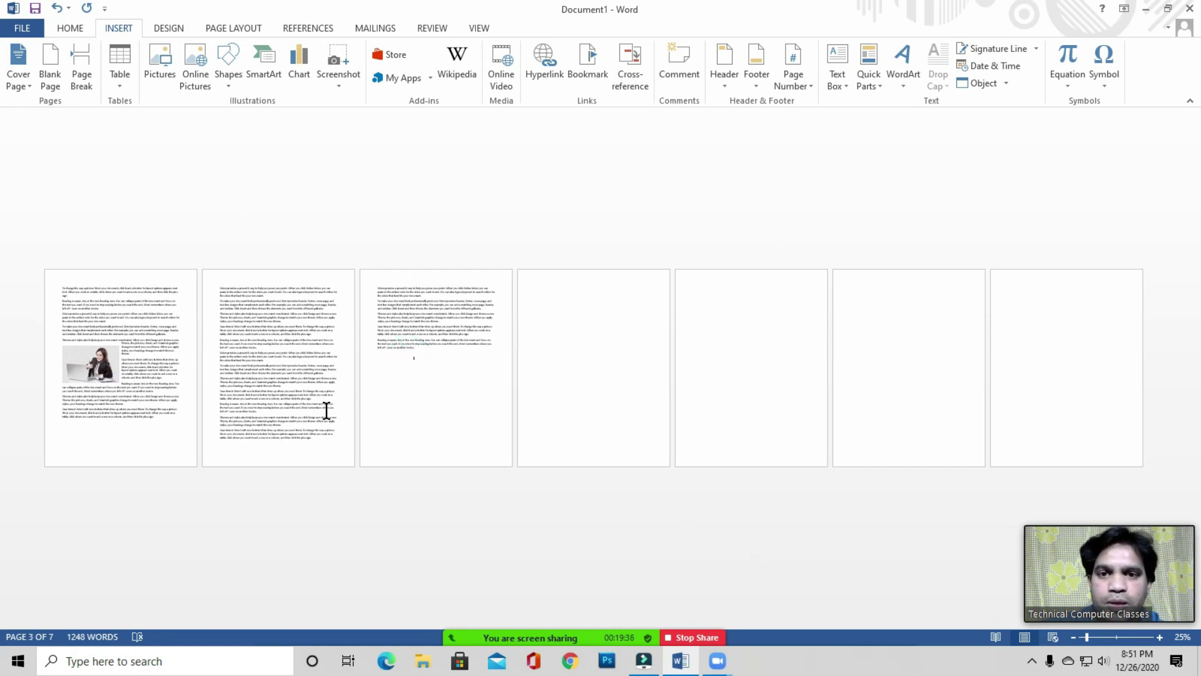
click(306, 361)
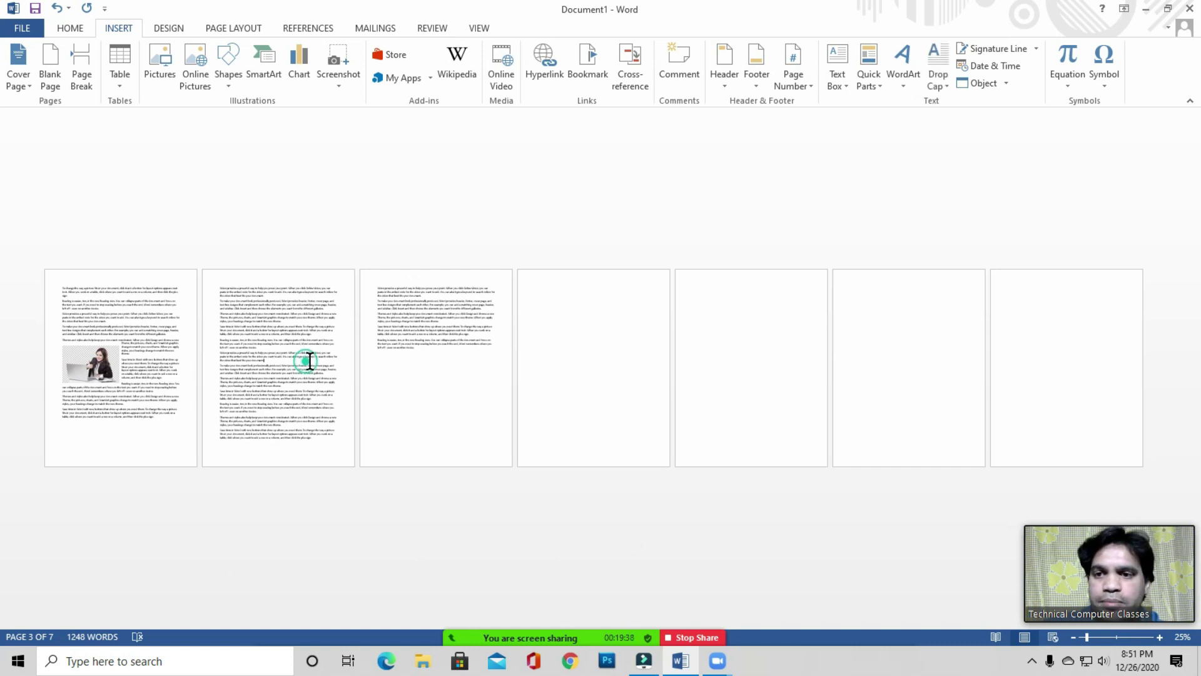
click(146, 300)
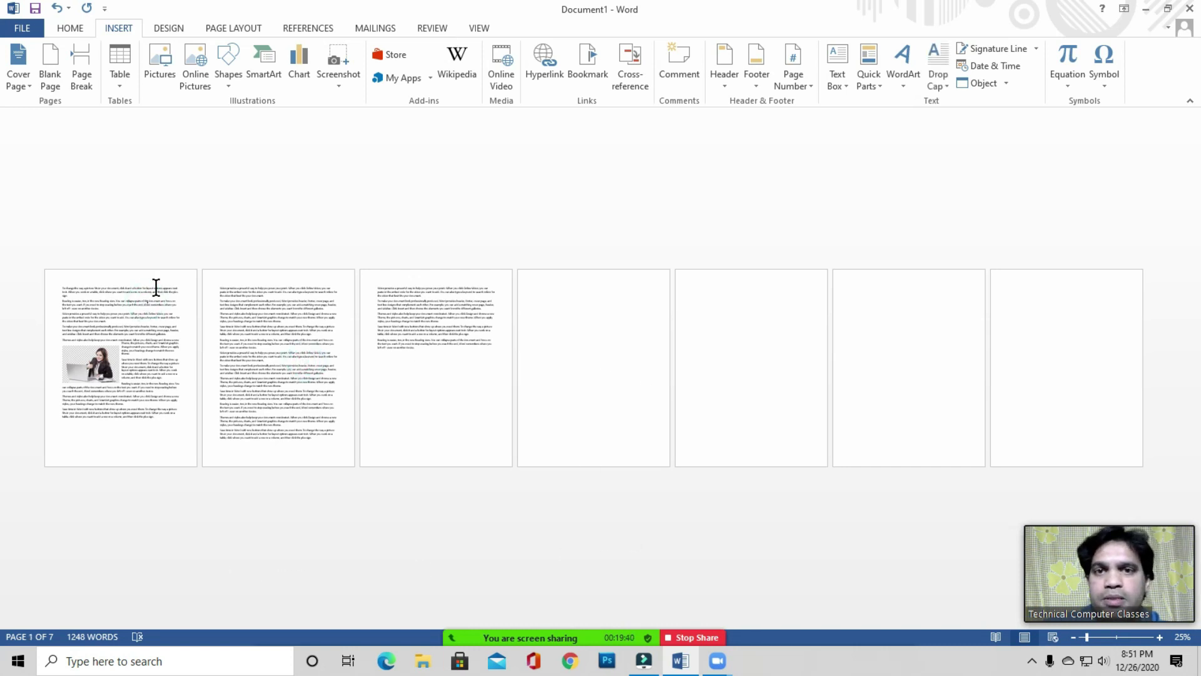
click(482, 30)
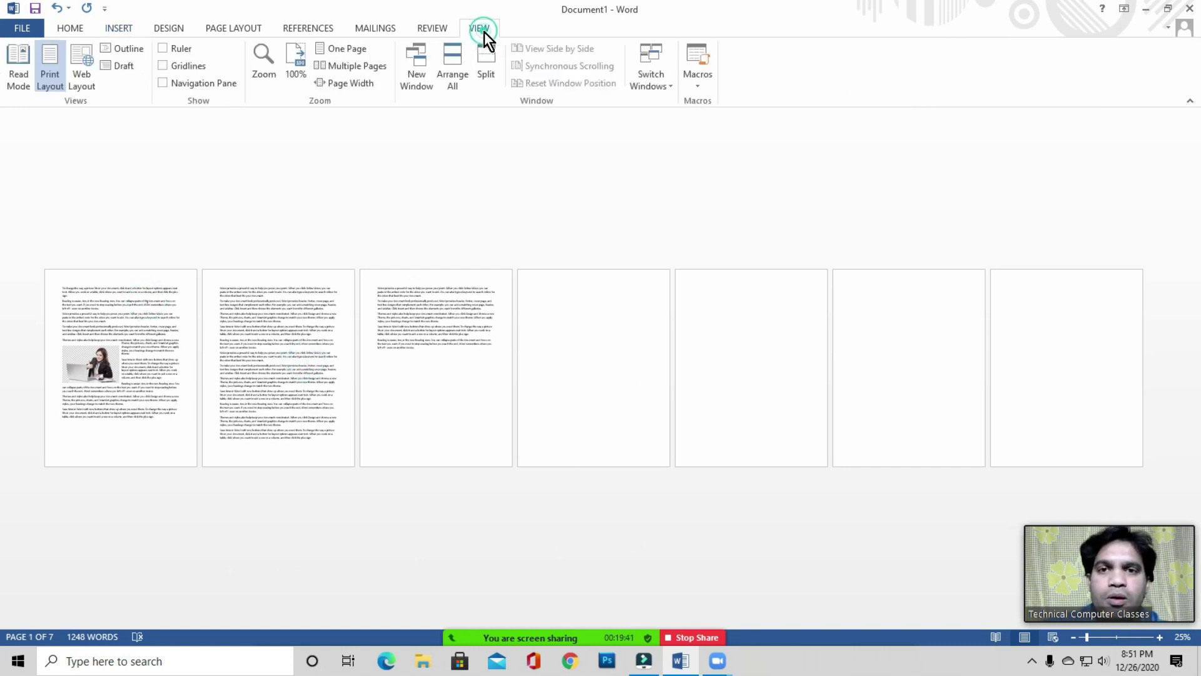
click(295, 66)
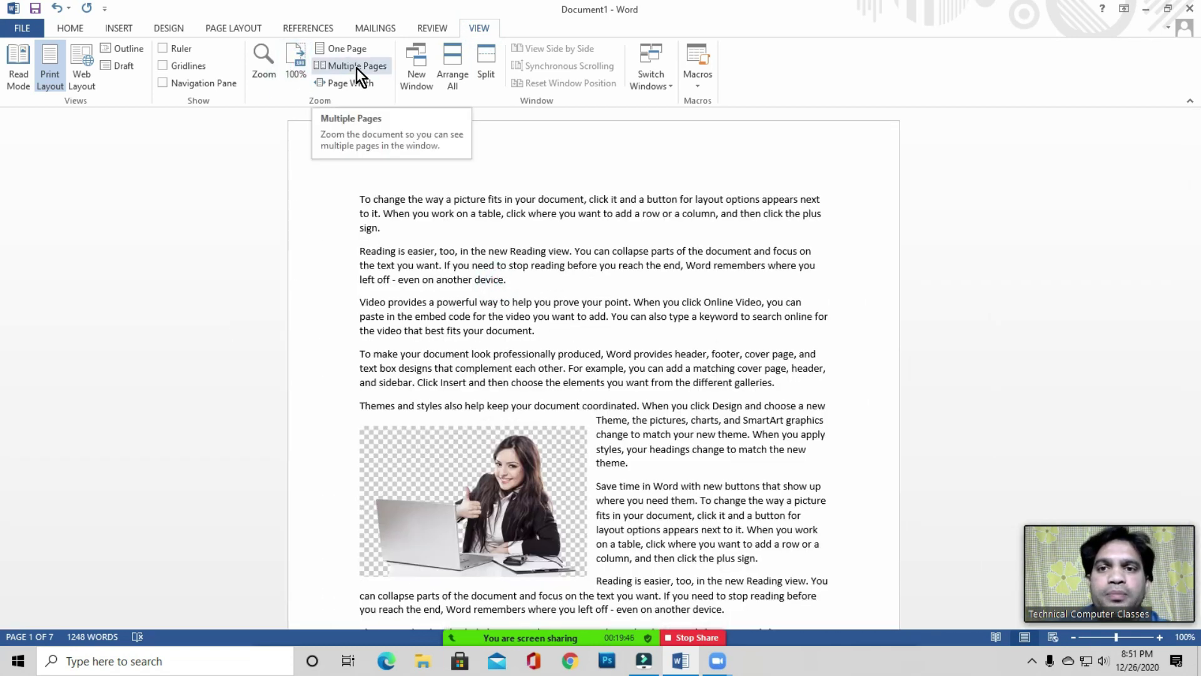
Place the cursor in the "Video provides" paragraph and zoom the document to page width
click(413, 236)
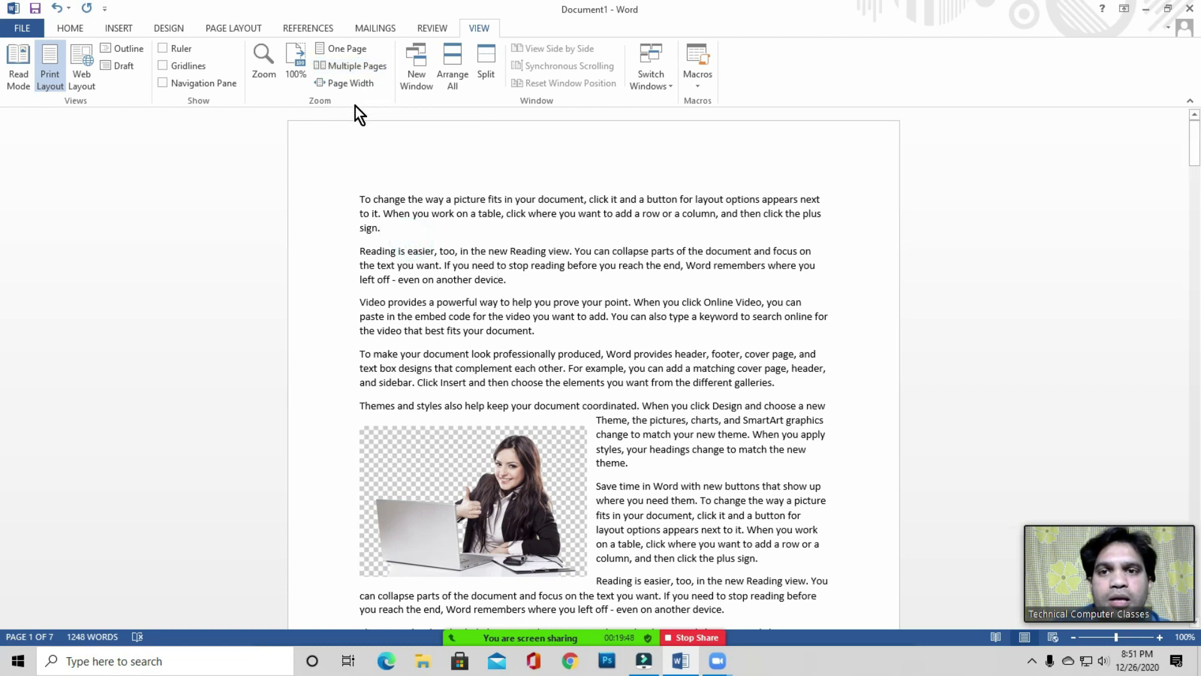
mouse_move(1109, 613)
drag(1109, 613, 1081, 472)
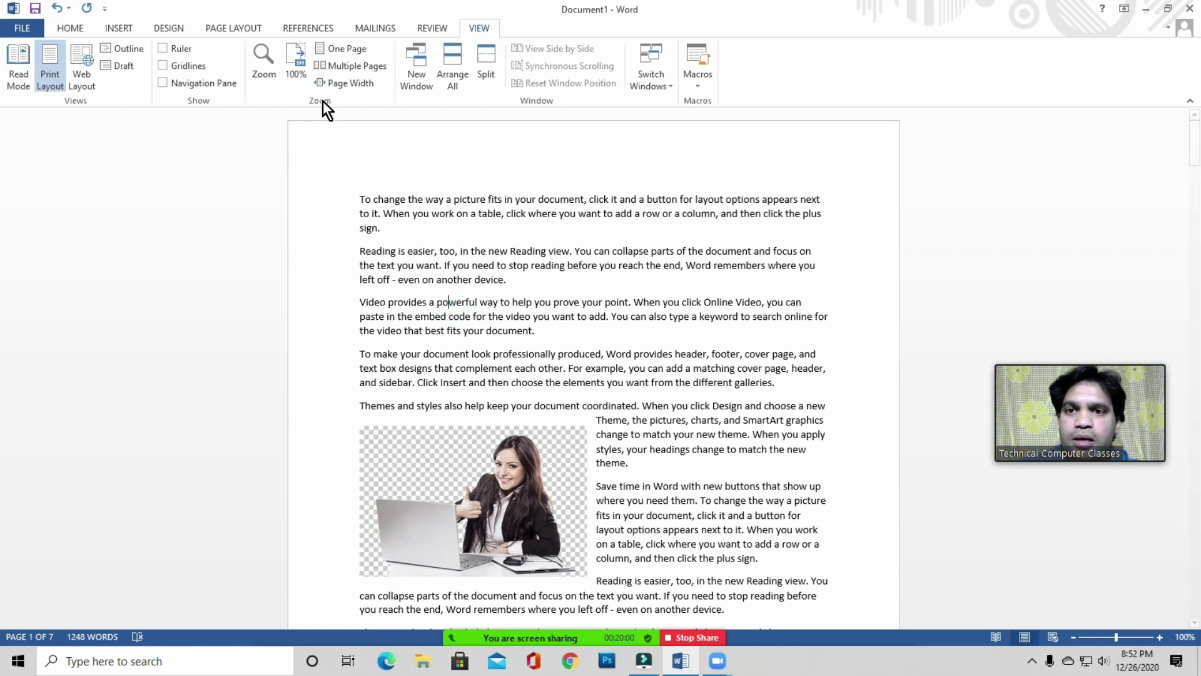
click(354, 86)
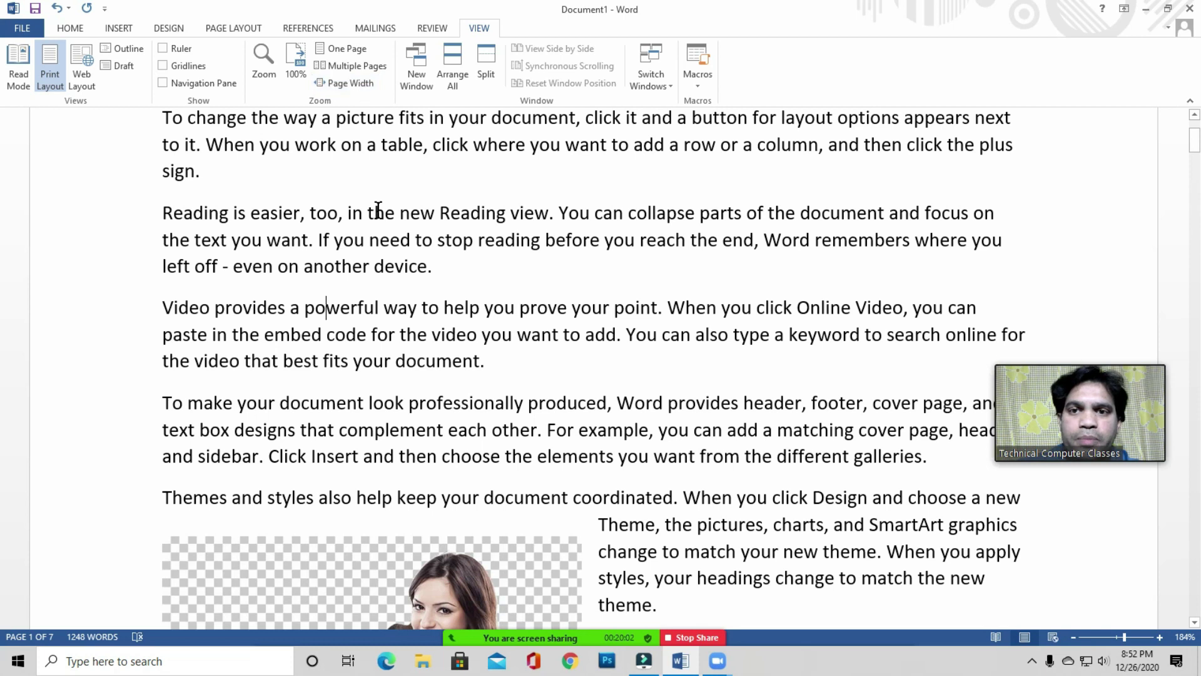
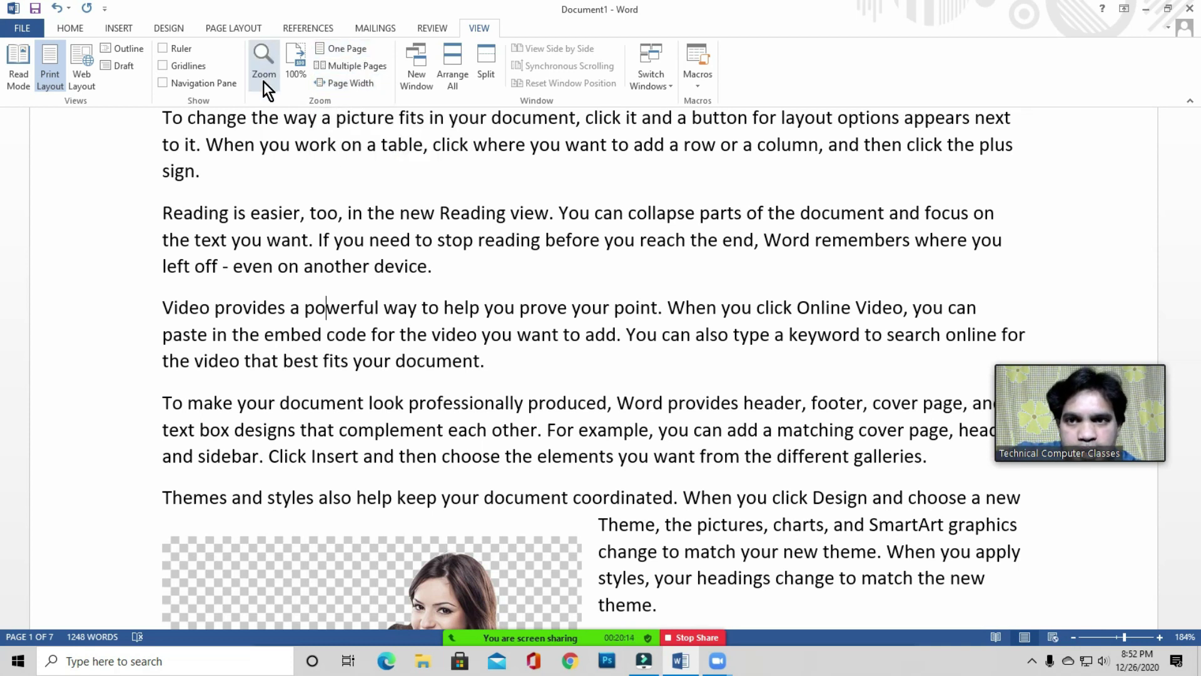
click(388, 211)
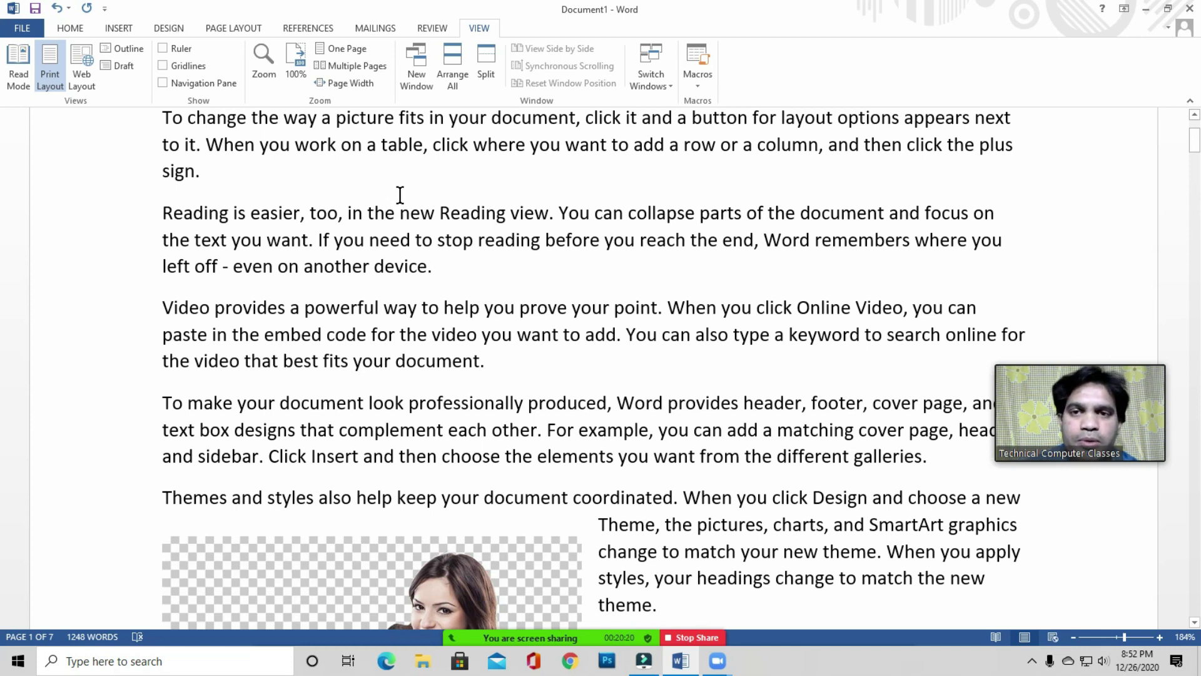
click(369, 171)
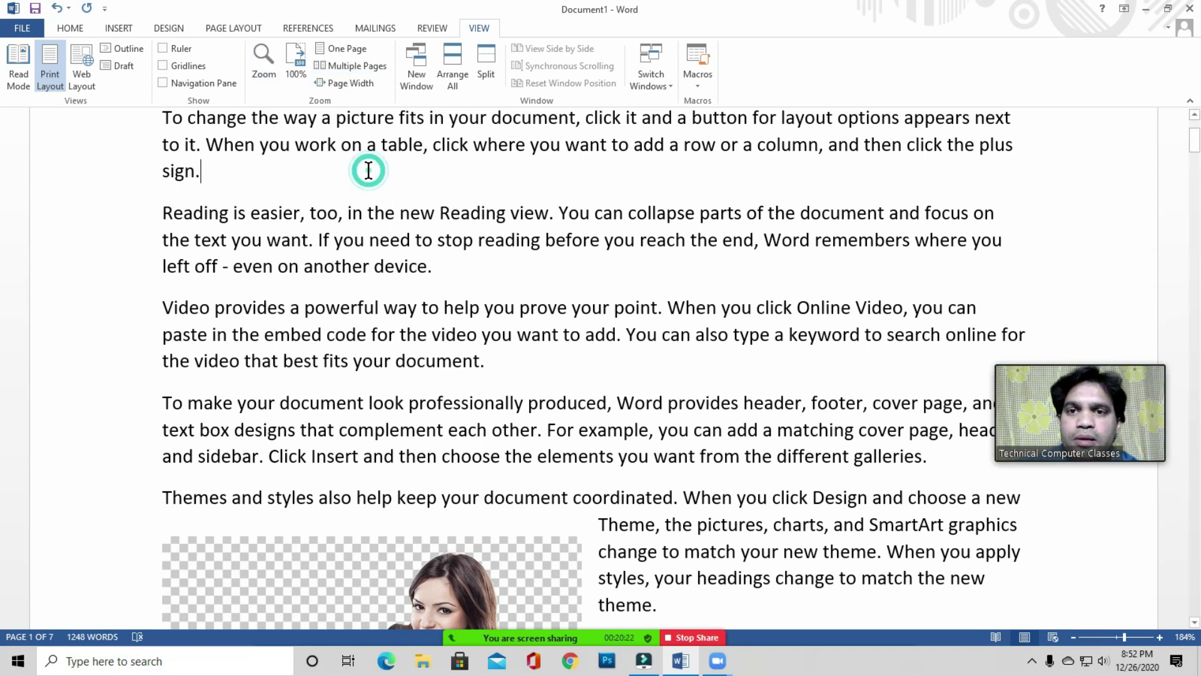
scroll(367, 168, up, 3)
scroll(384, 225, down, 4)
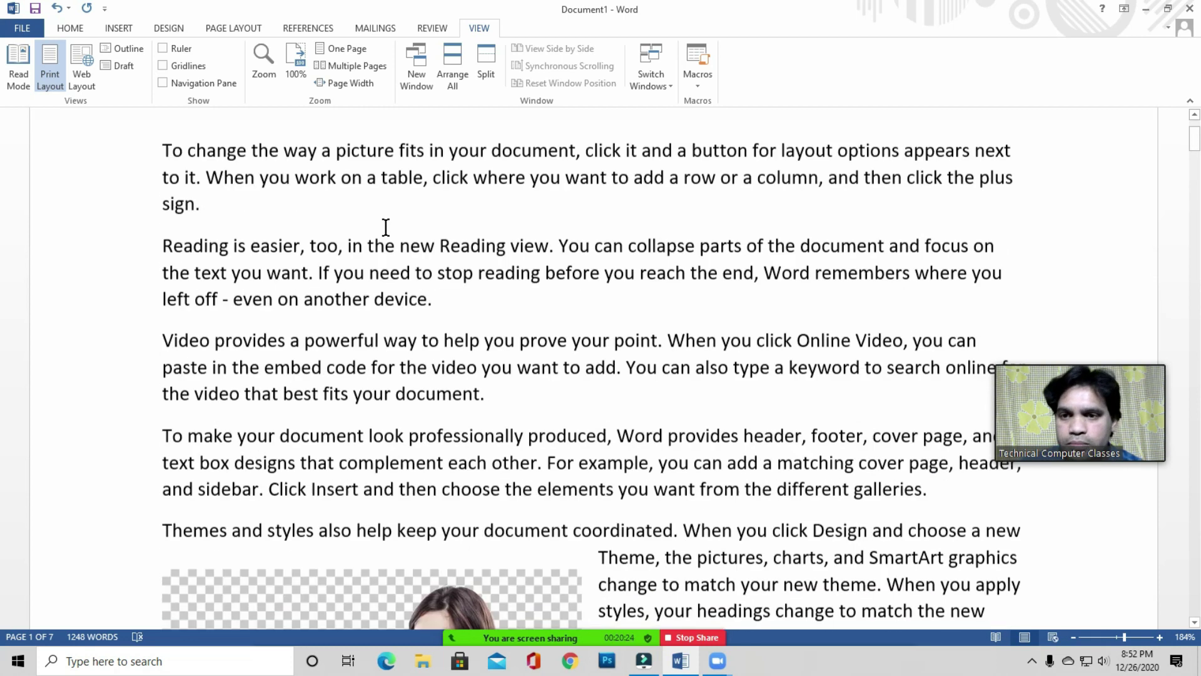
click(422, 177)
click(439, 158)
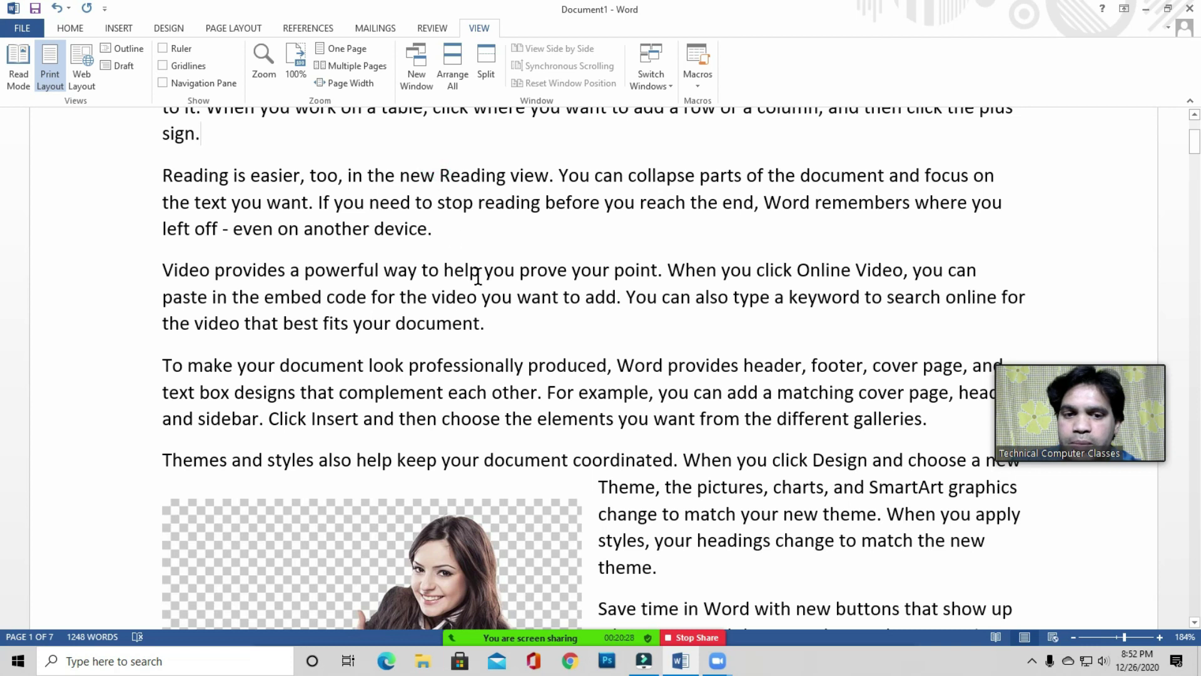
click(615, 250)
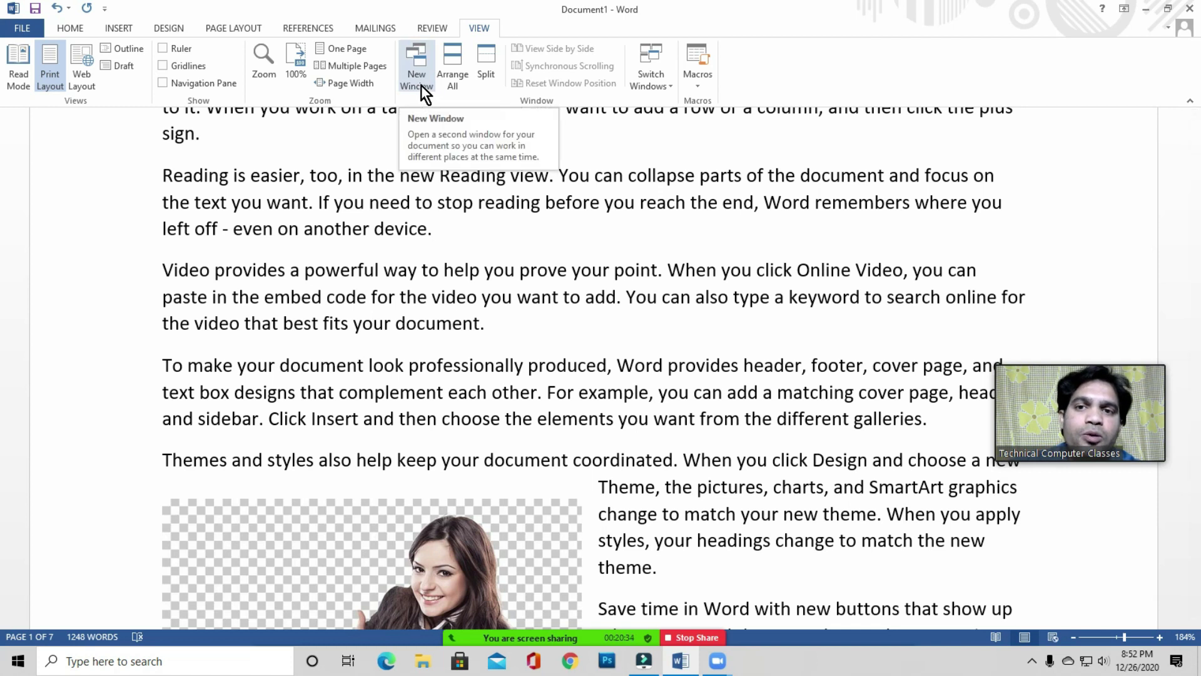
Select the blank paragraphs and page breaks starting on page 4 and delete them to remove the extra blank pages
click(311, 201)
scroll(310, 200, up, 3)
scroll(313, 199, down, 4)
scroll(313, 199, up, 3)
scroll(420, 272, down, 8)
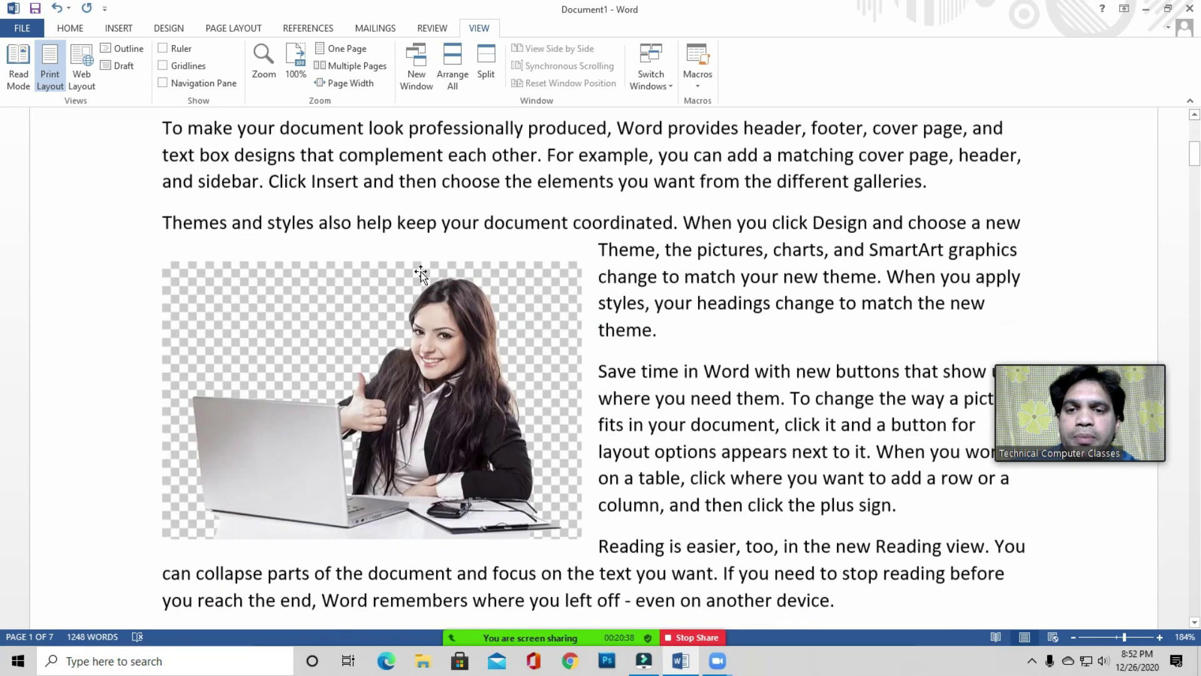
scroll(443, 278, down, 15)
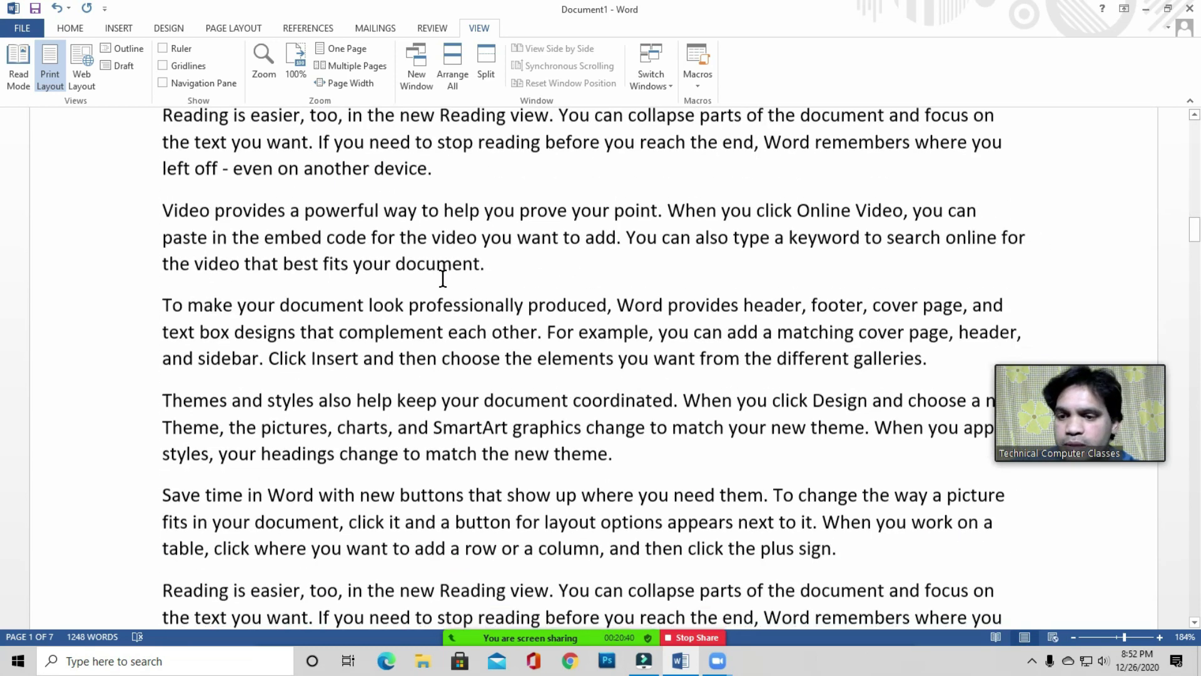
scroll(443, 278, down, 15)
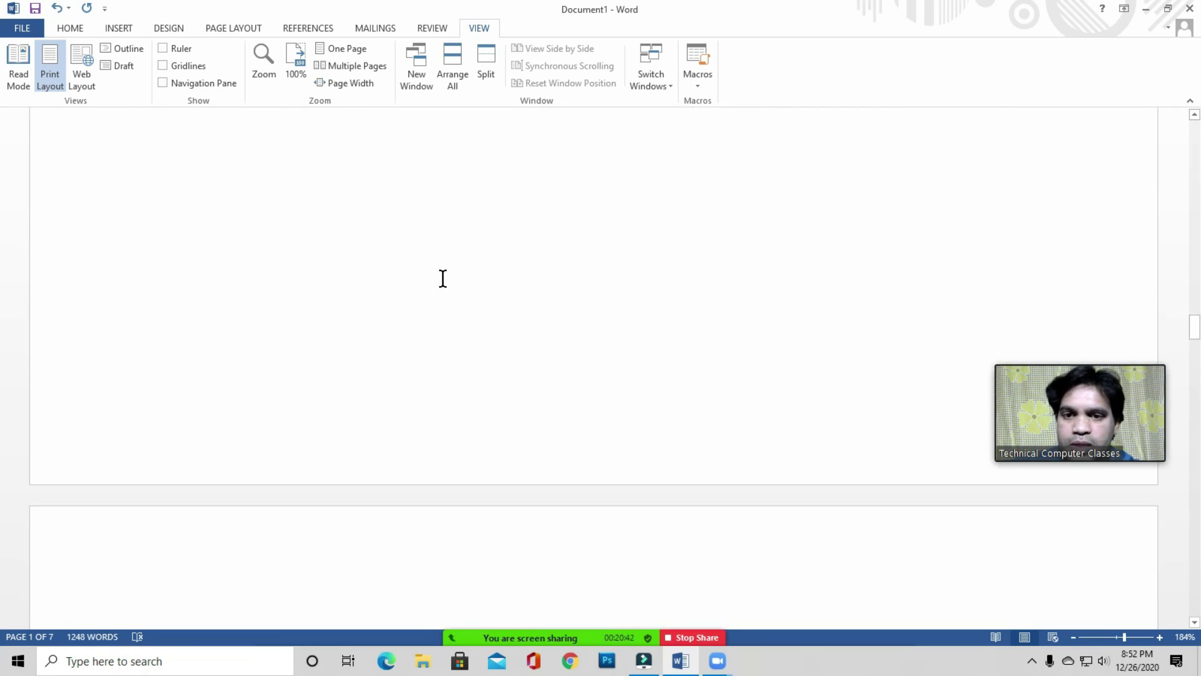
scroll(443, 277, down, 4)
scroll(163, 266, up, 1)
drag(138, 247, 314, 375)
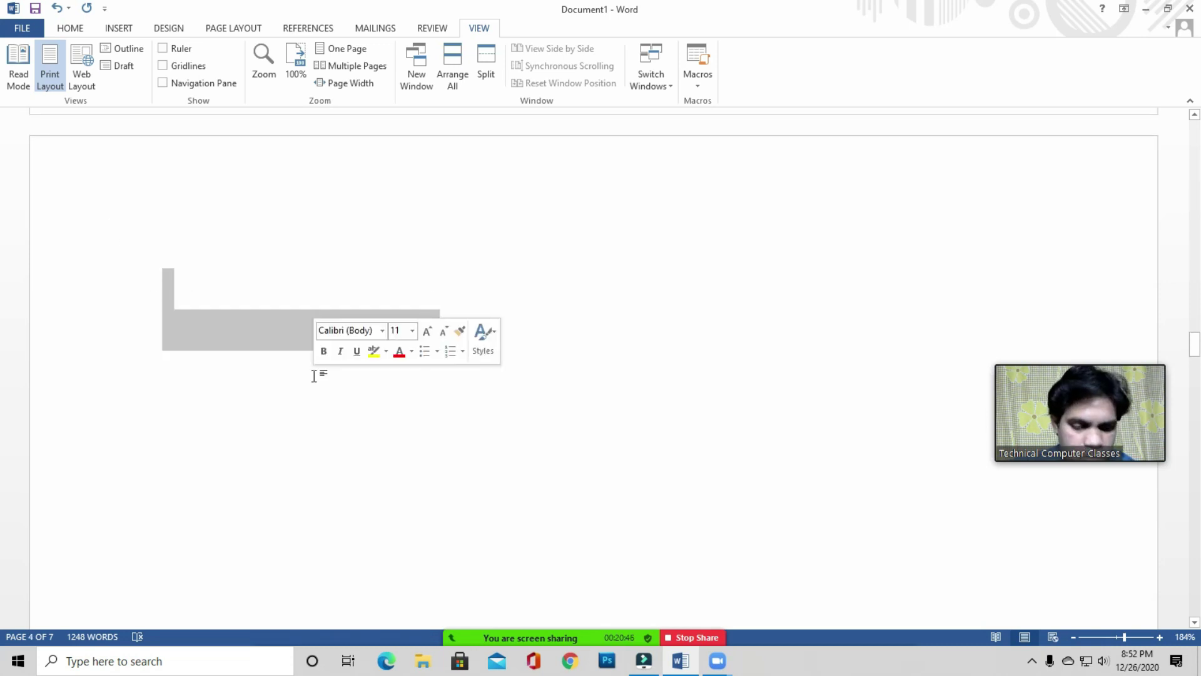
key(Delete)
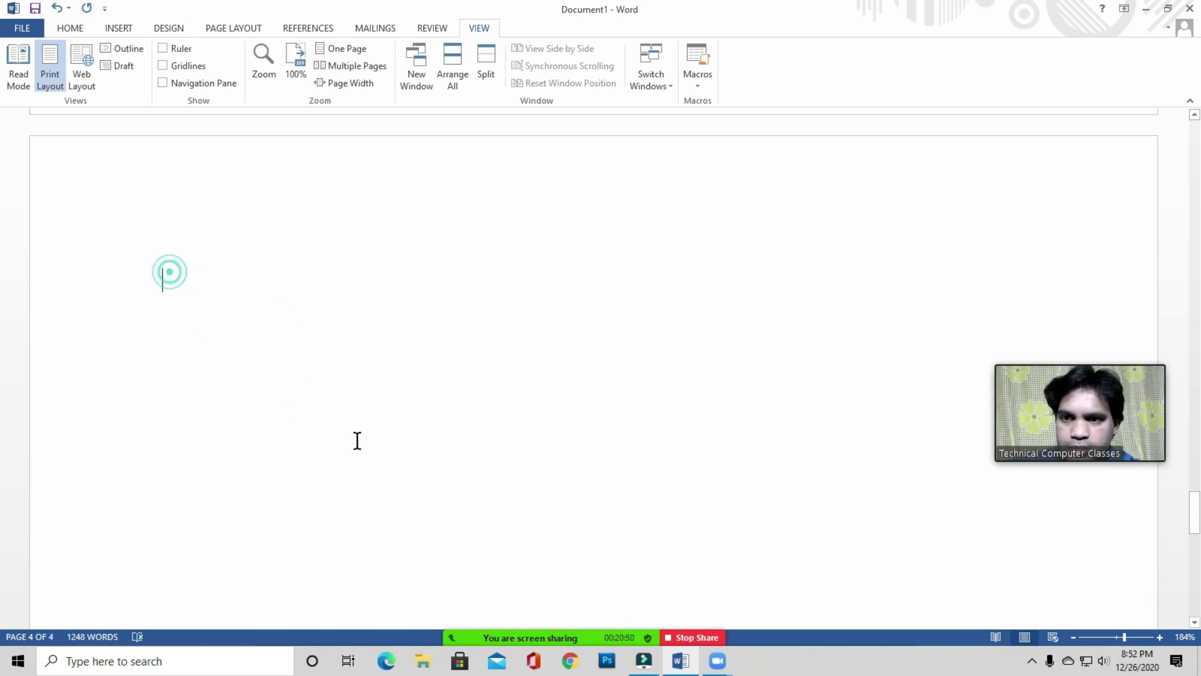
Delete the remaining blank page 4 at the end of the document
scroll(502, 499, down, 1)
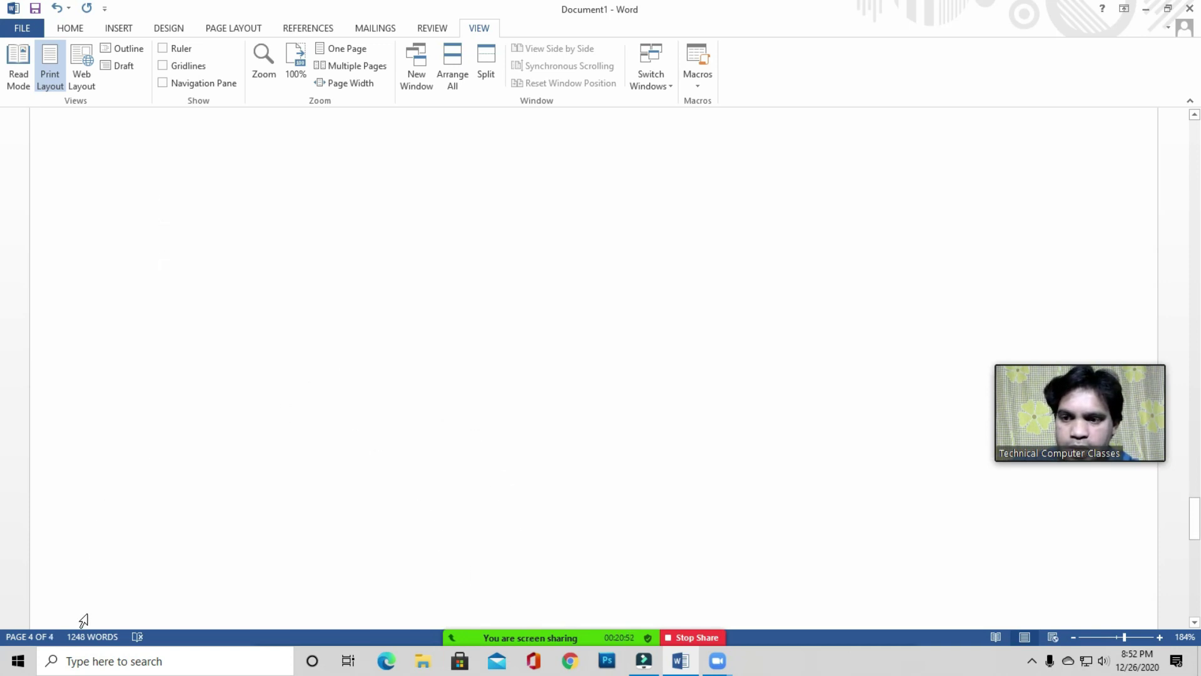
right_click(94, 588)
scroll(416, 394, up, 3)
click(321, 370)
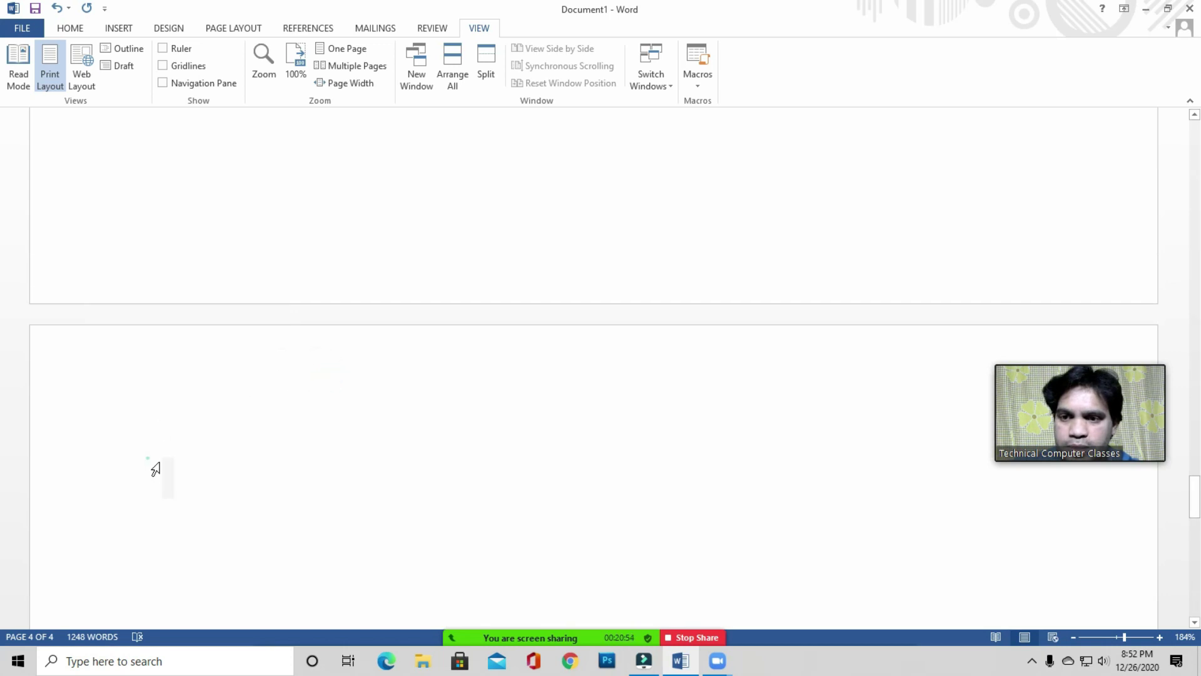
click(218, 457)
scroll(218, 457, down, 3)
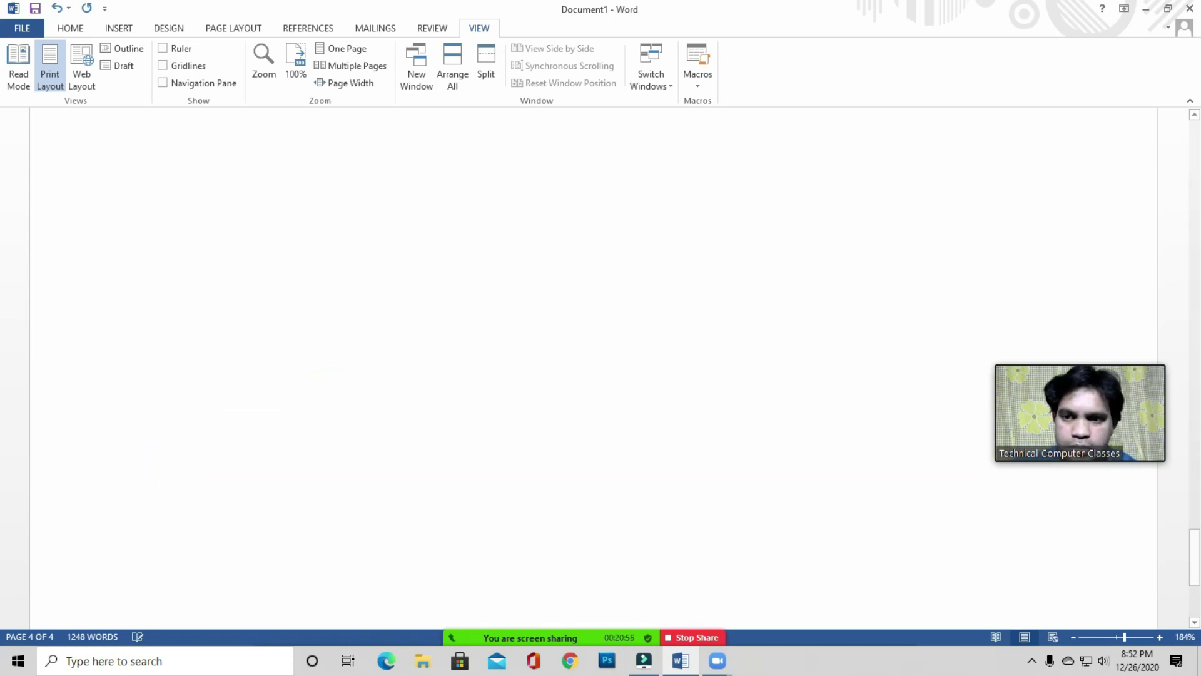
key(BackSpace)
Check the remaining pages and the document's page count after the blank pages are removed
scroll(365, 337, up, 5)
scroll(407, 338, up, 4)
scroll(408, 337, down, 8)
scroll(407, 338, up, 4)
scroll(409, 338, down, 7)
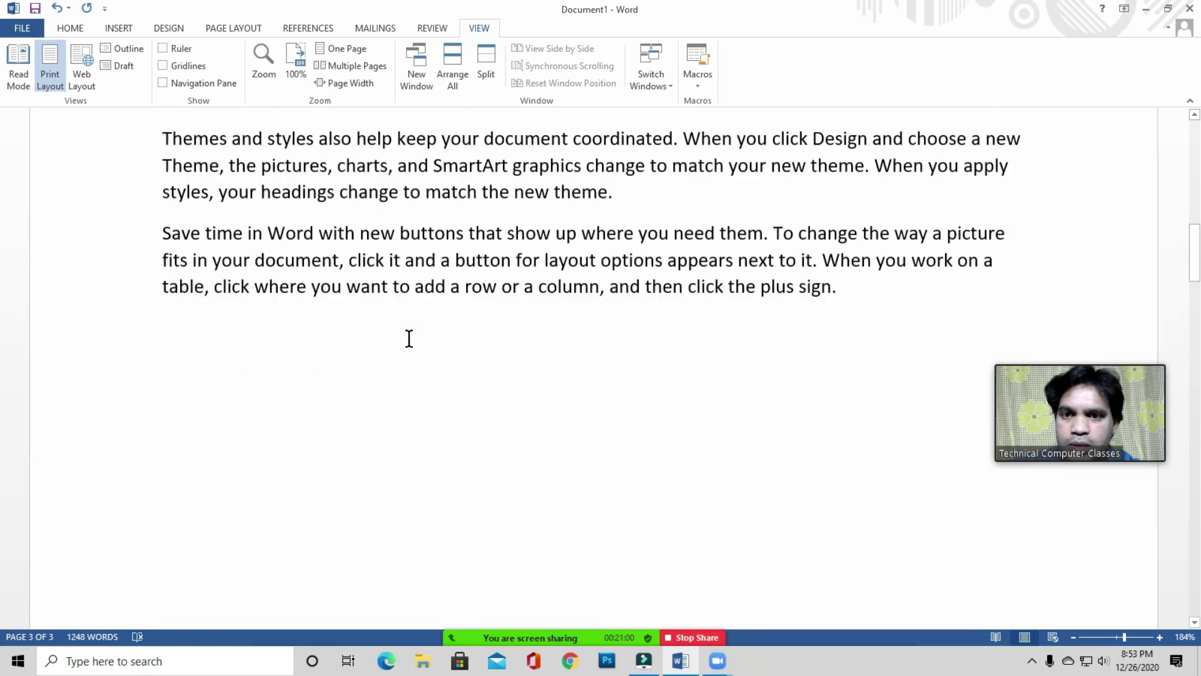
scroll(410, 338, up, 1)
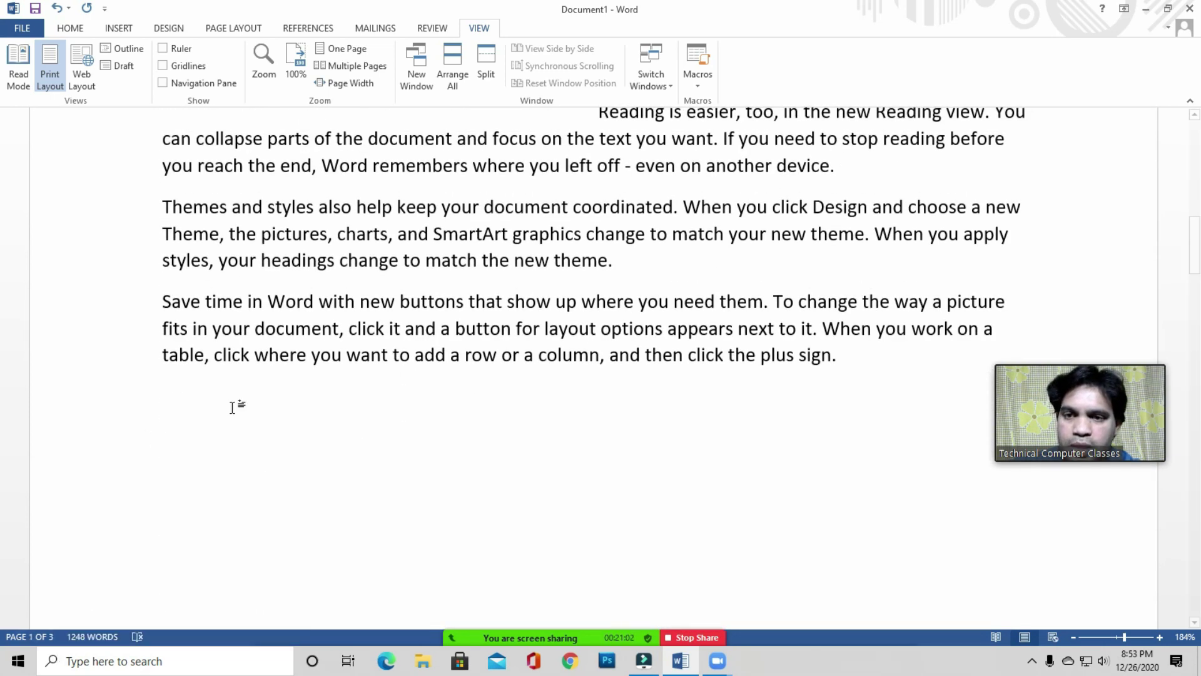
click(327, 260)
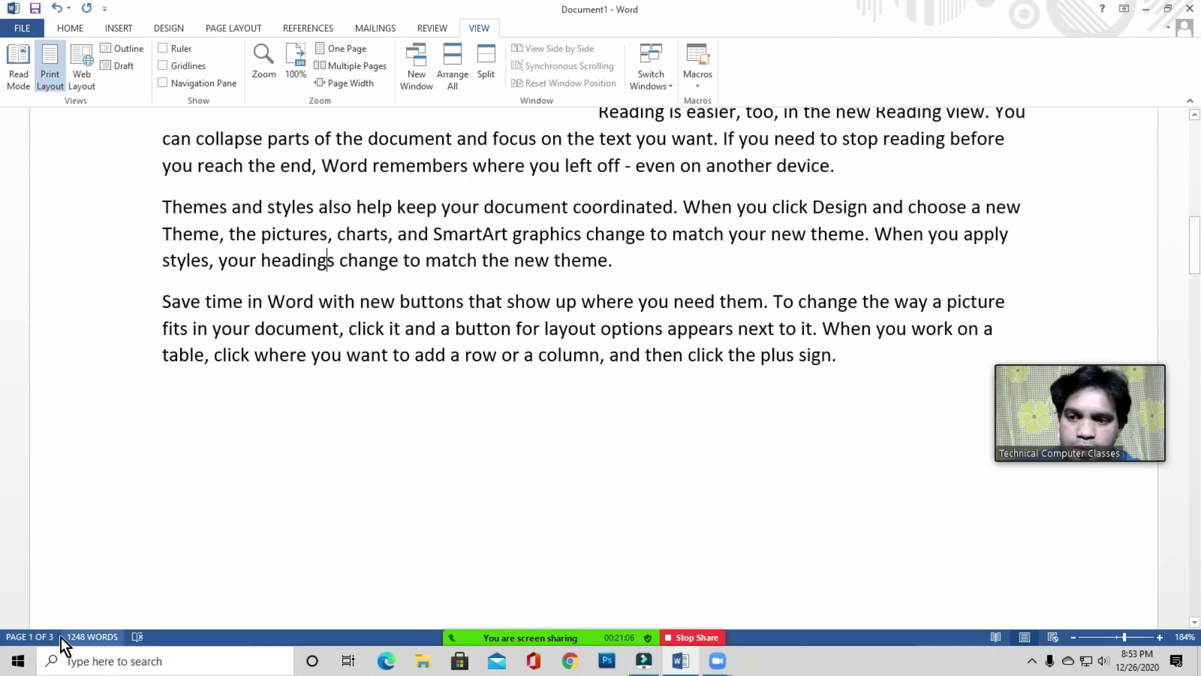
click(406, 383)
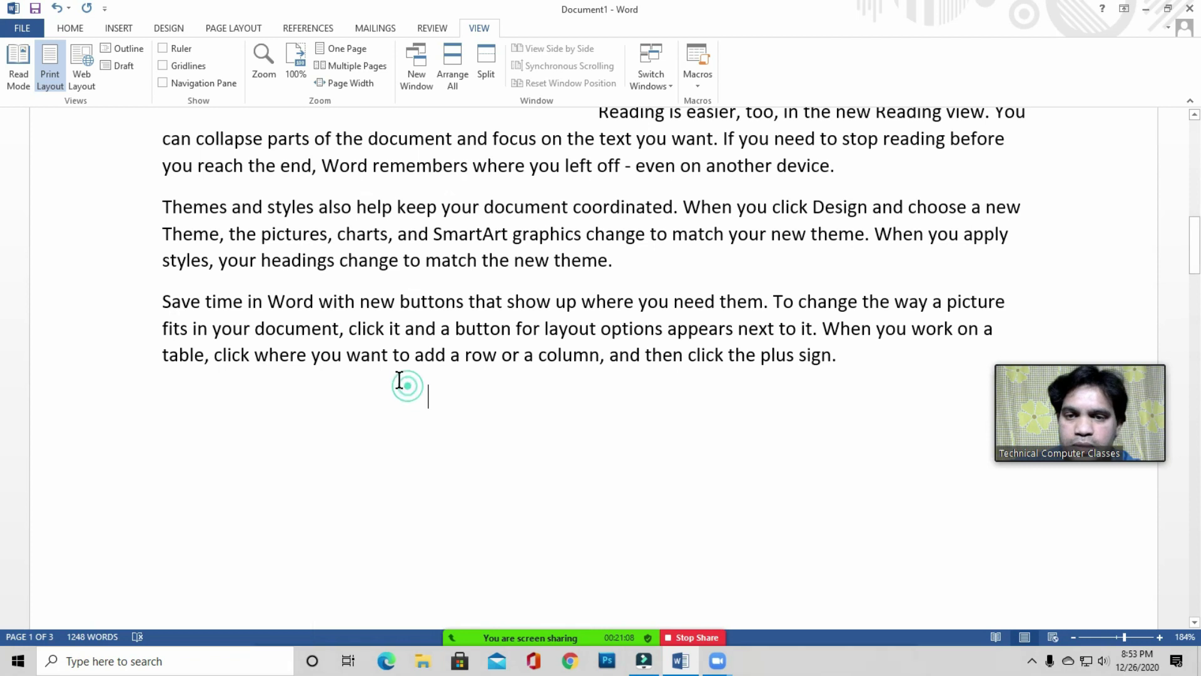
click(405, 267)
click(441, 236)
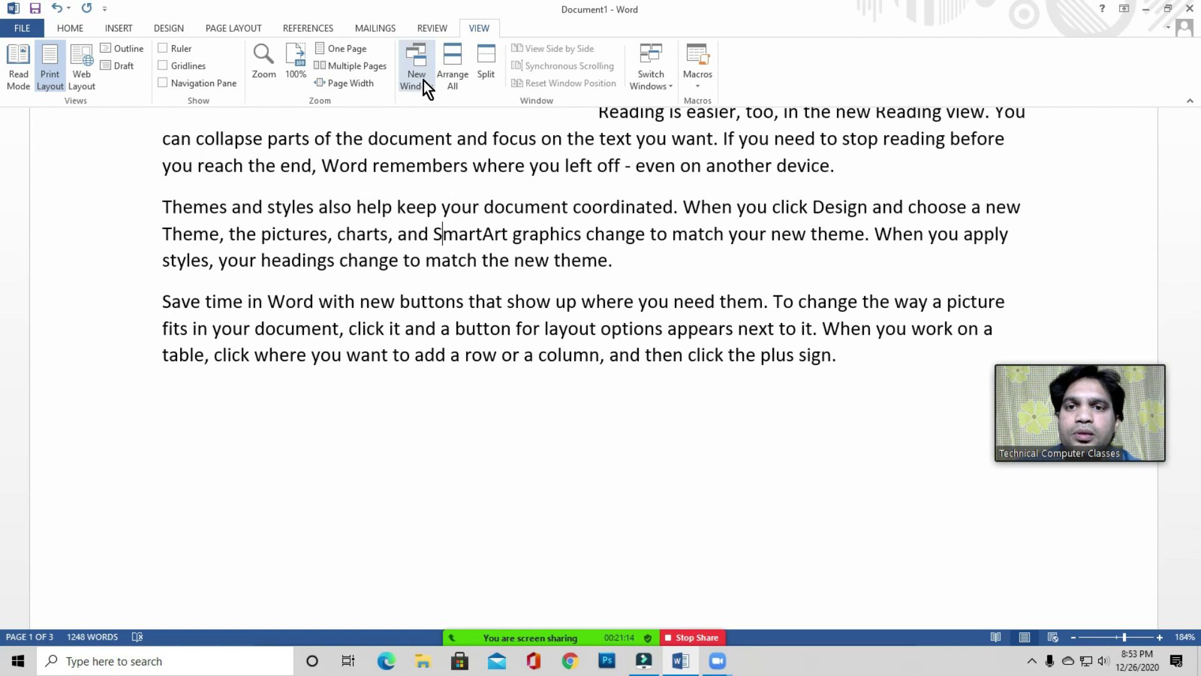
click(416, 182)
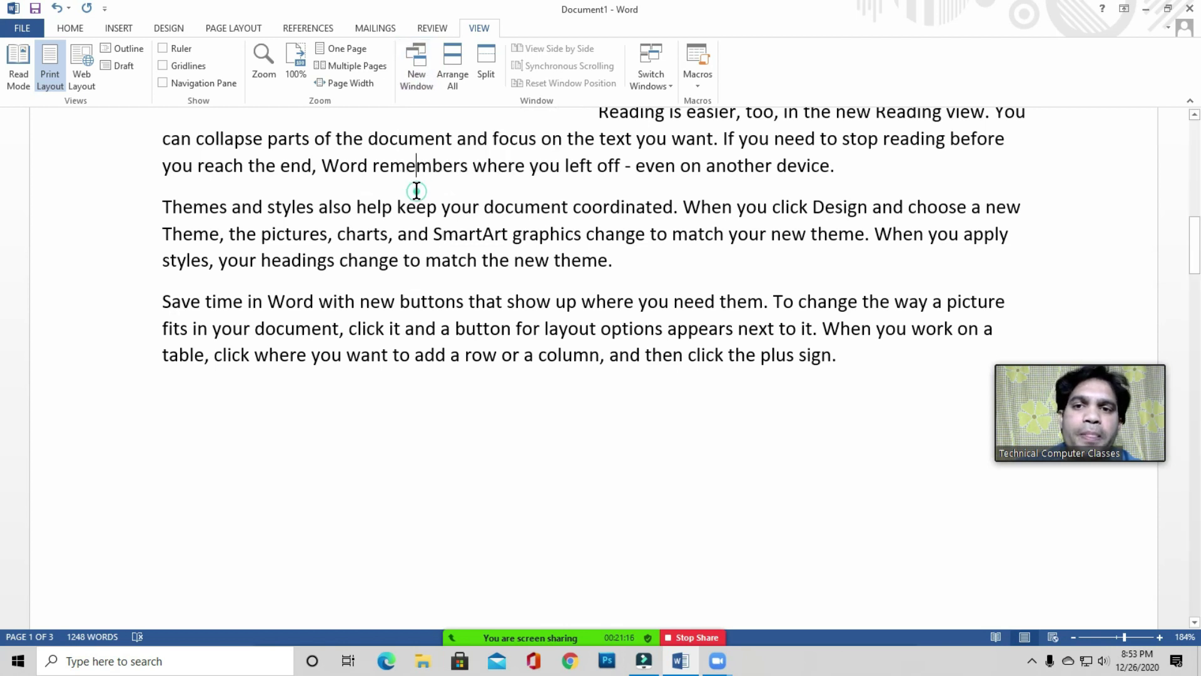
click(416, 80)
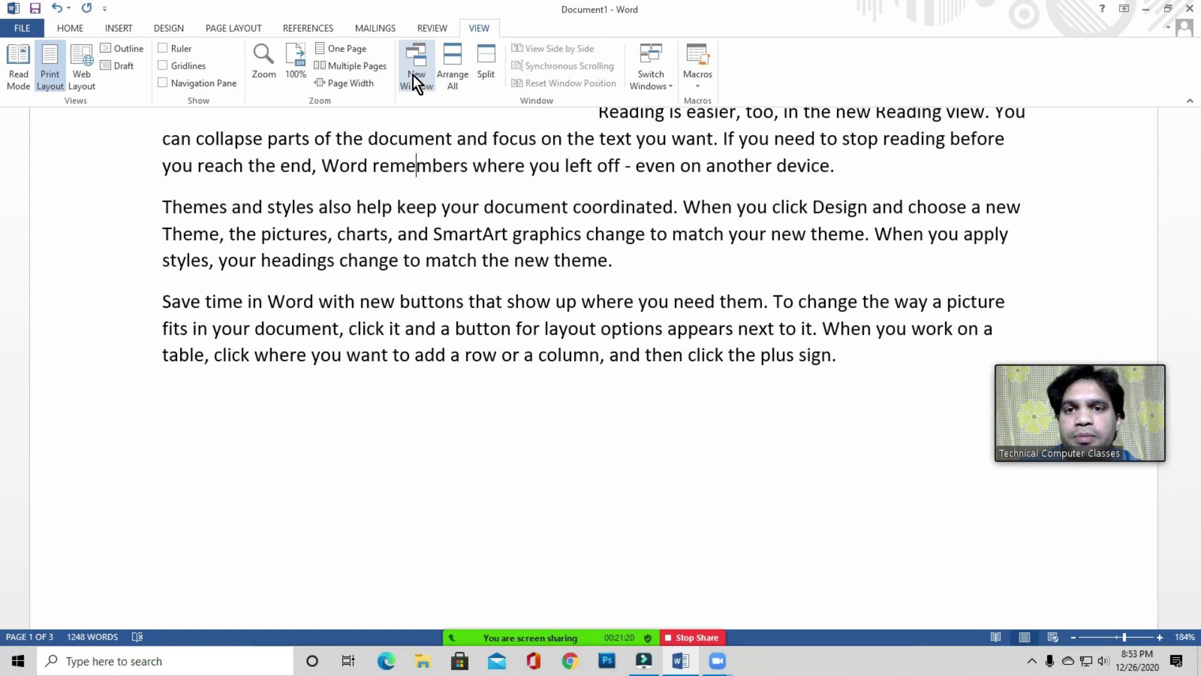
Look through the document from the start of page 1 to the end of page 3
scroll(446, 273, up, 3)
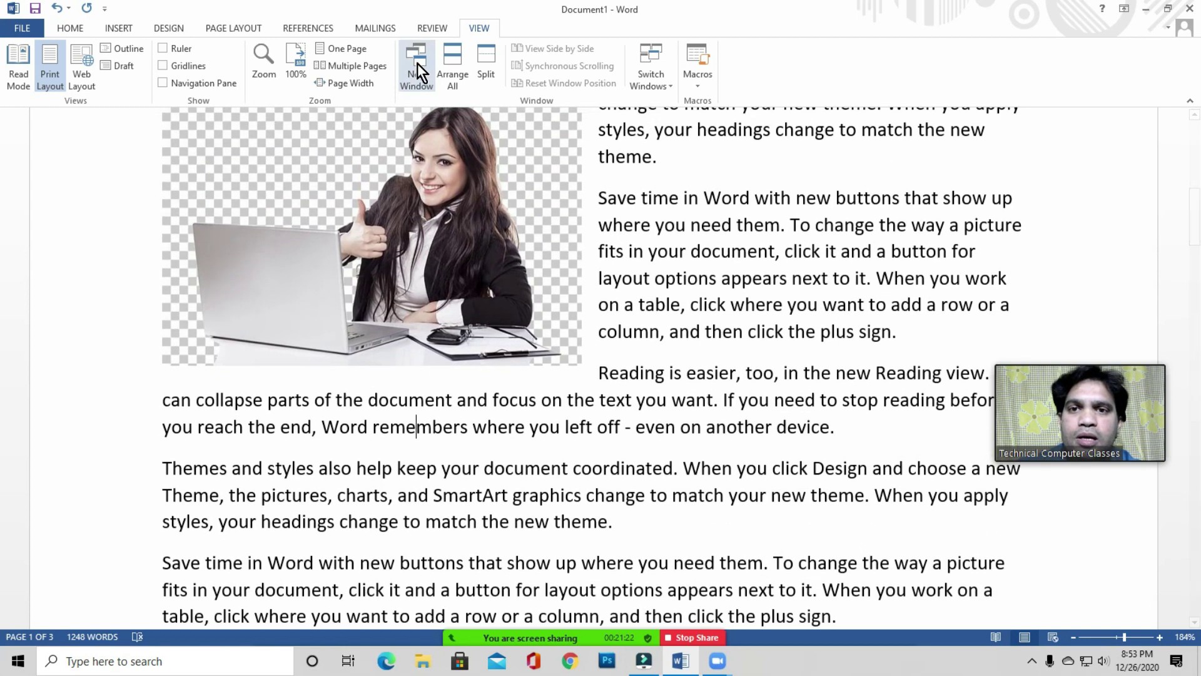
click(635, 198)
scroll(635, 244, up, 1)
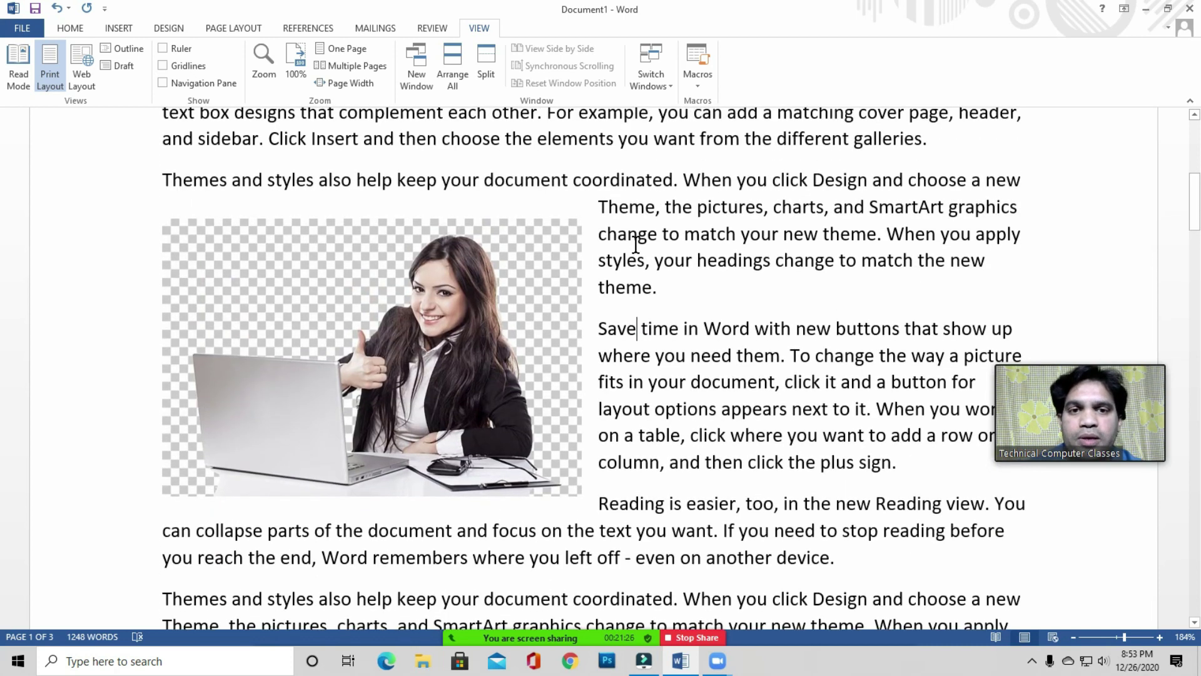
scroll(634, 244, up, 3)
scroll(330, 247, up, 2)
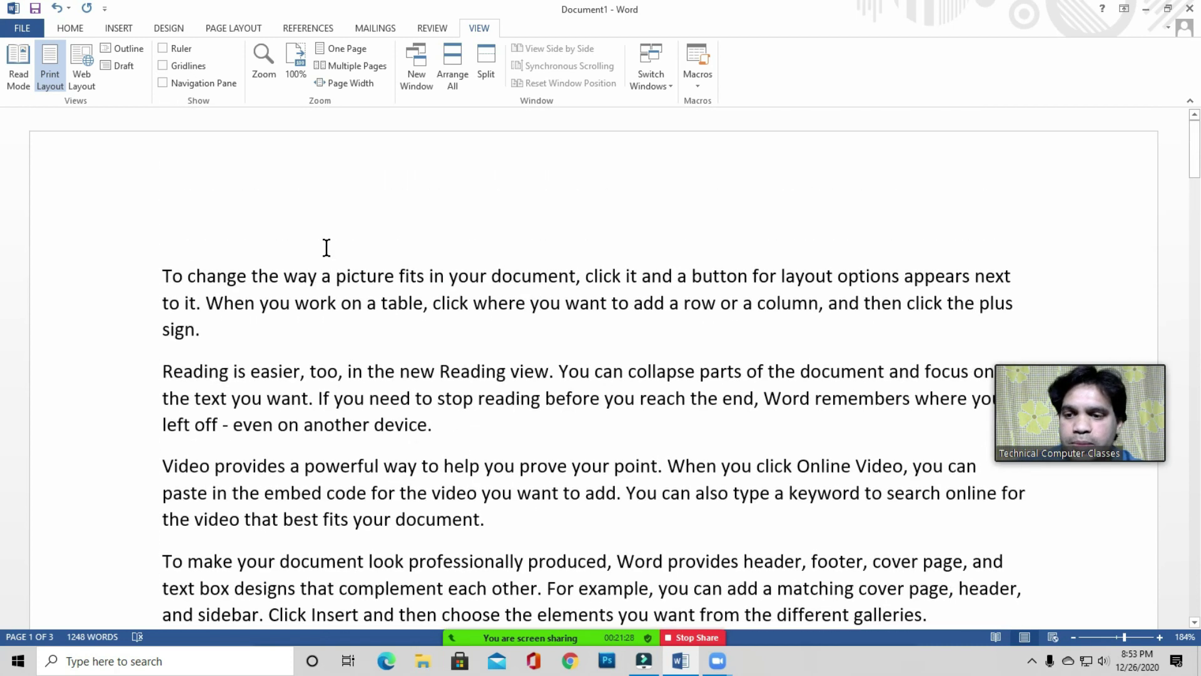
scroll(366, 246, down, 10)
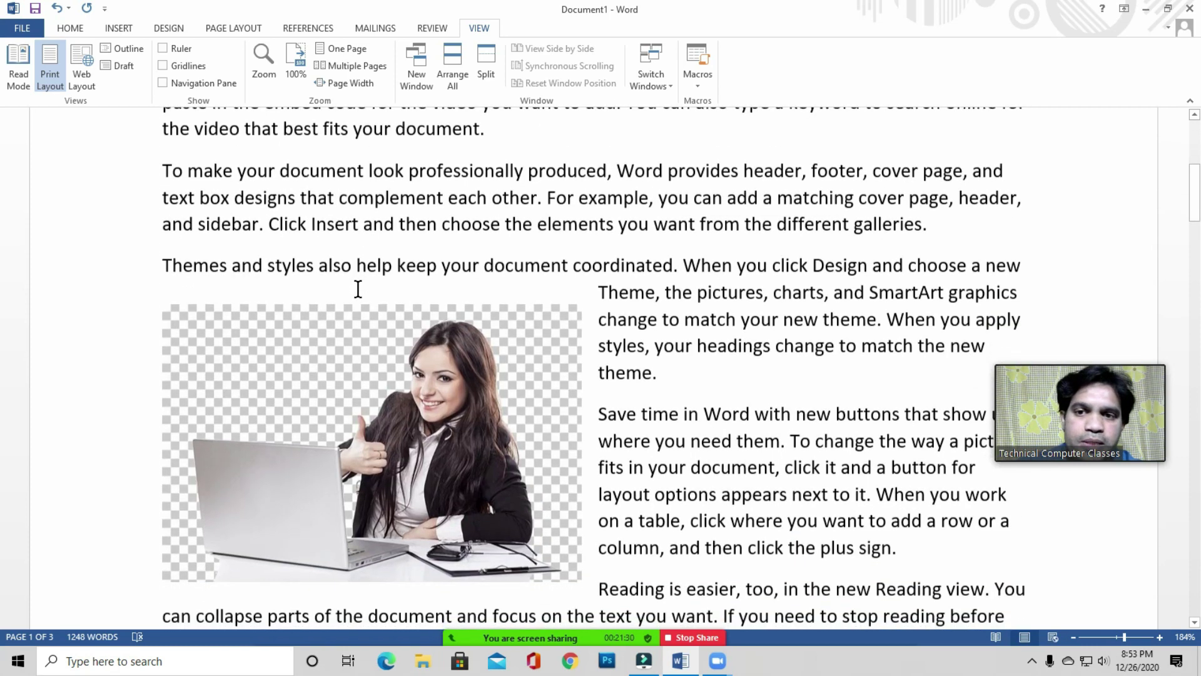
scroll(357, 288, up, 5)
scroll(358, 287, down, 8)
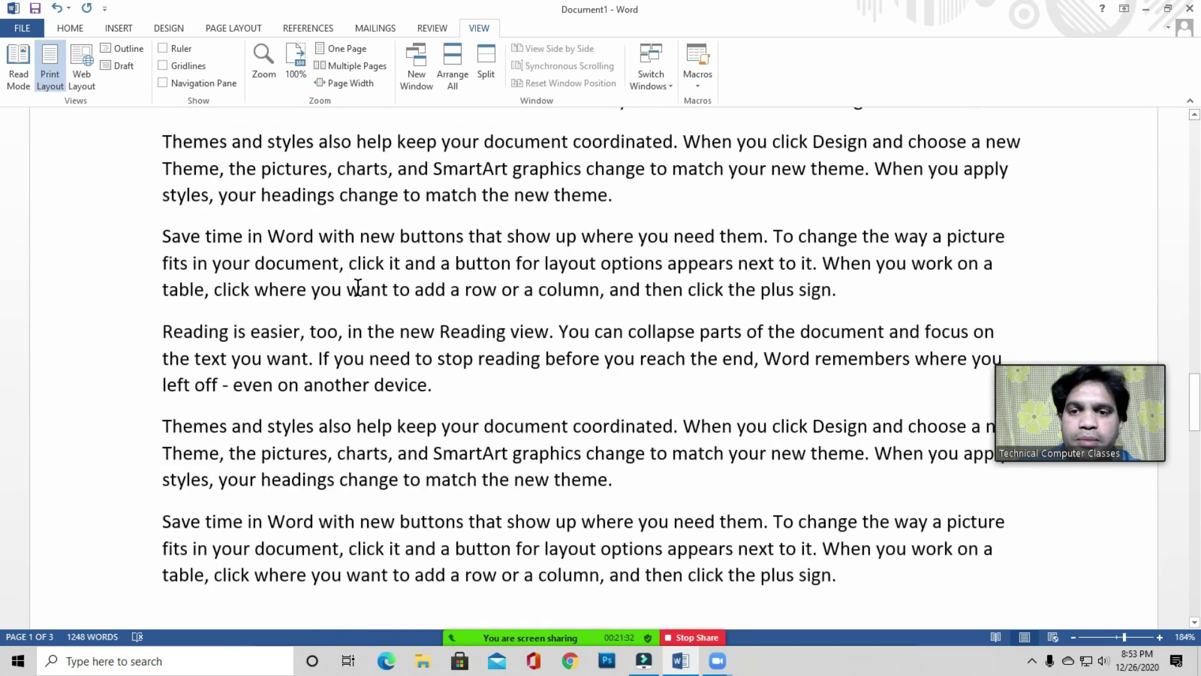
scroll(358, 285, down, 5)
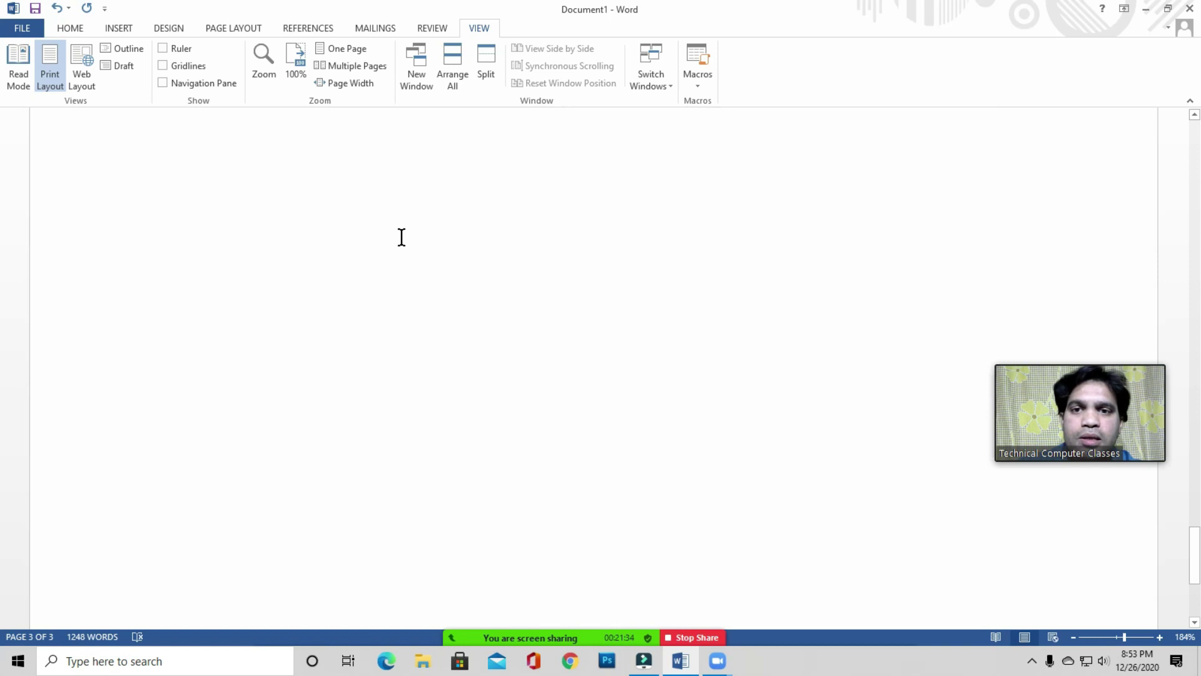
Start a new empty paragraph after the final "Reading is easier" paragraph on page 3
scroll(400, 236, up, 3)
click(437, 216)
key(Return)
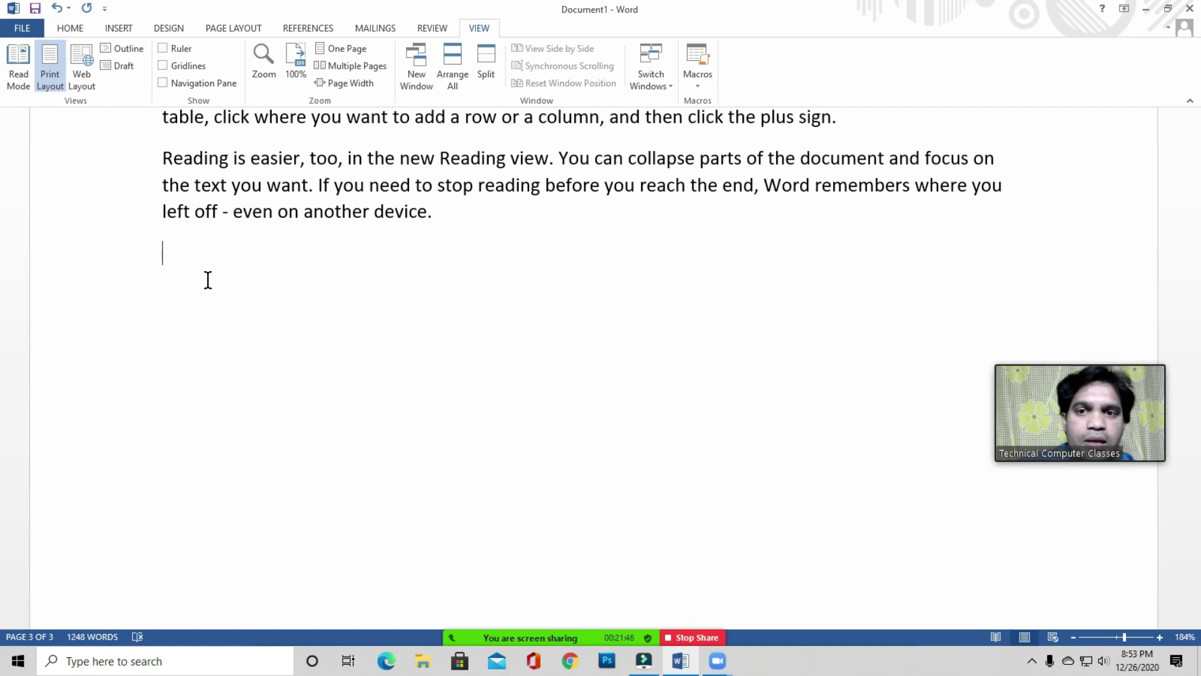
click(466, 236)
scroll(436, 257, up, 2)
click(436, 257)
scroll(445, 253, up, 5)
scroll(450, 249, down, 6)
click(456, 288)
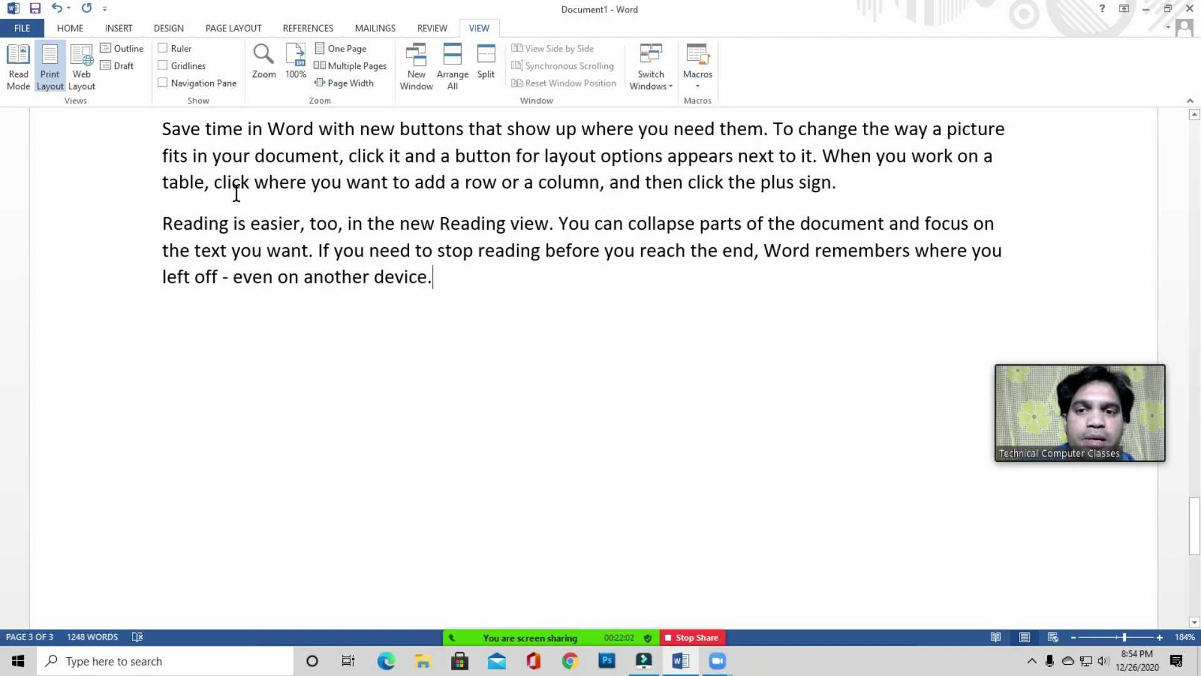
click(475, 231)
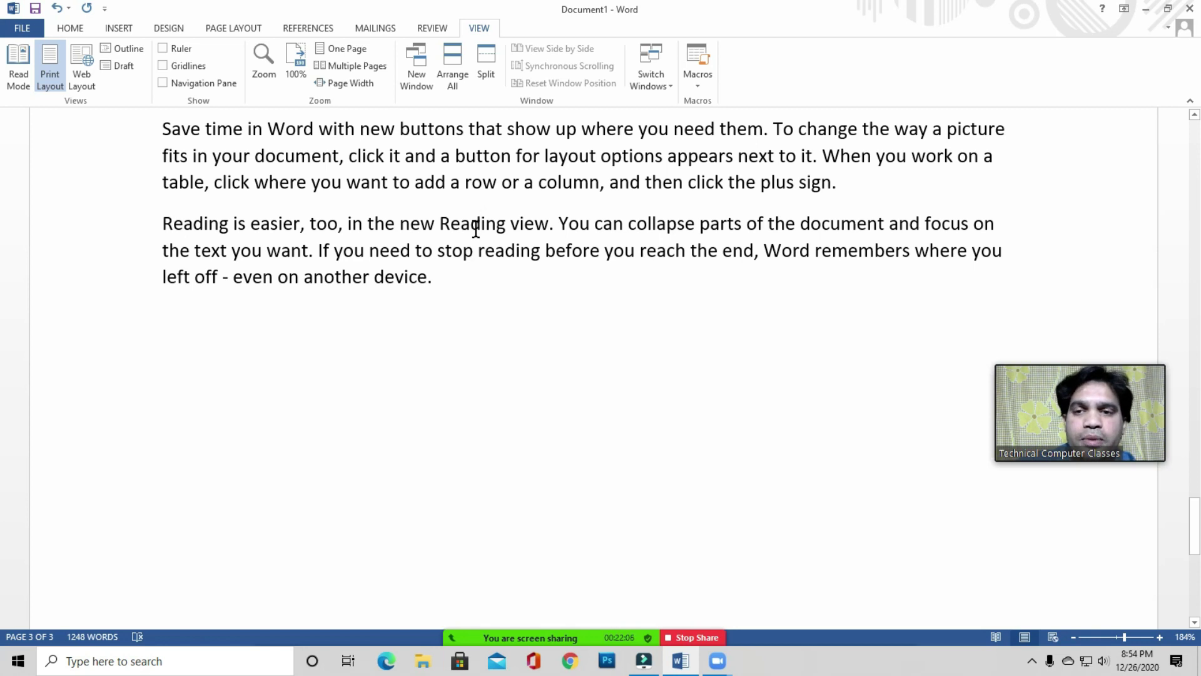
click(439, 306)
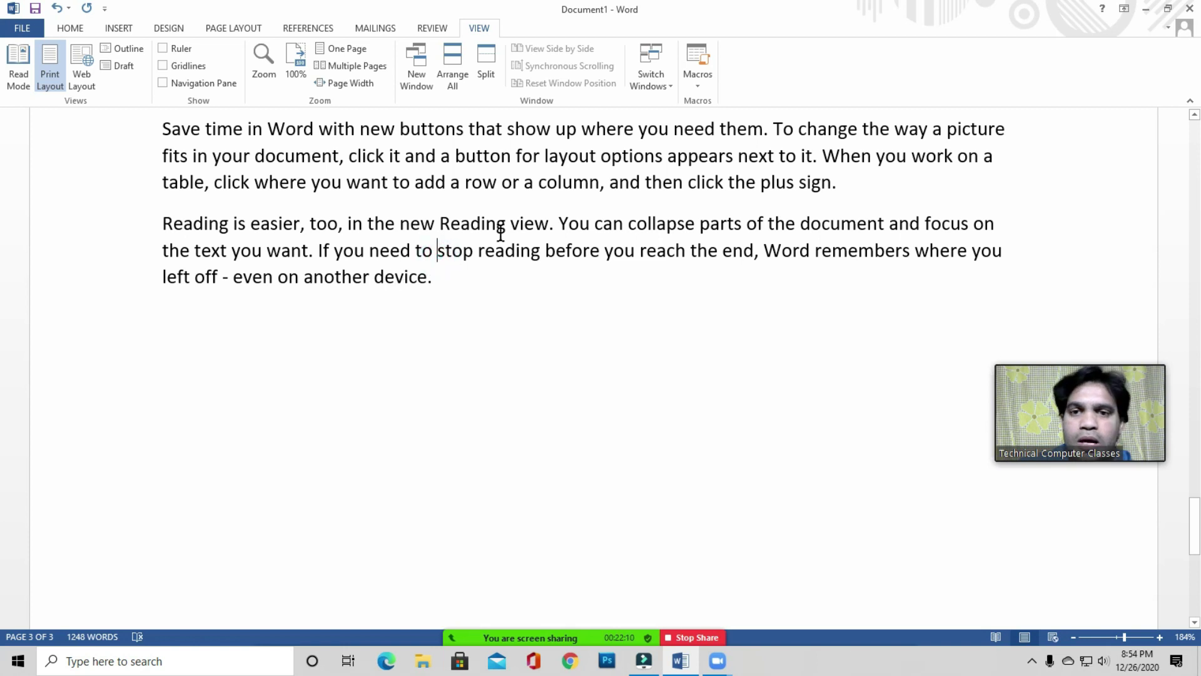
click(456, 272)
click(438, 240)
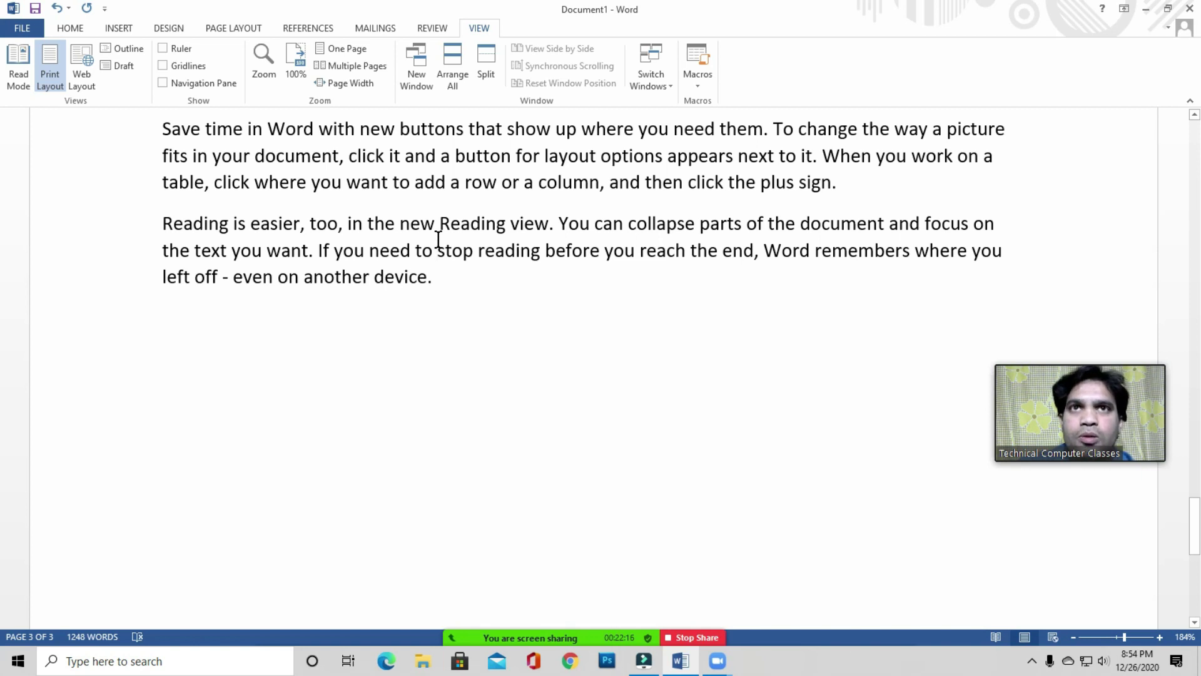
click(442, 279)
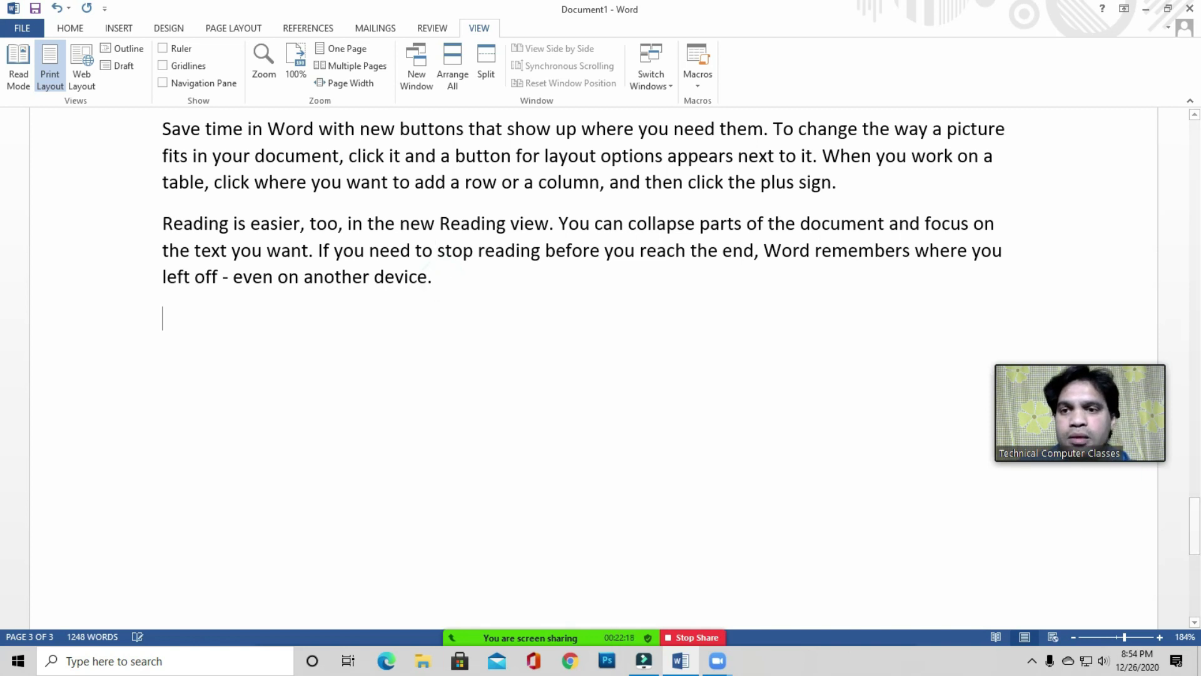
click(191, 315)
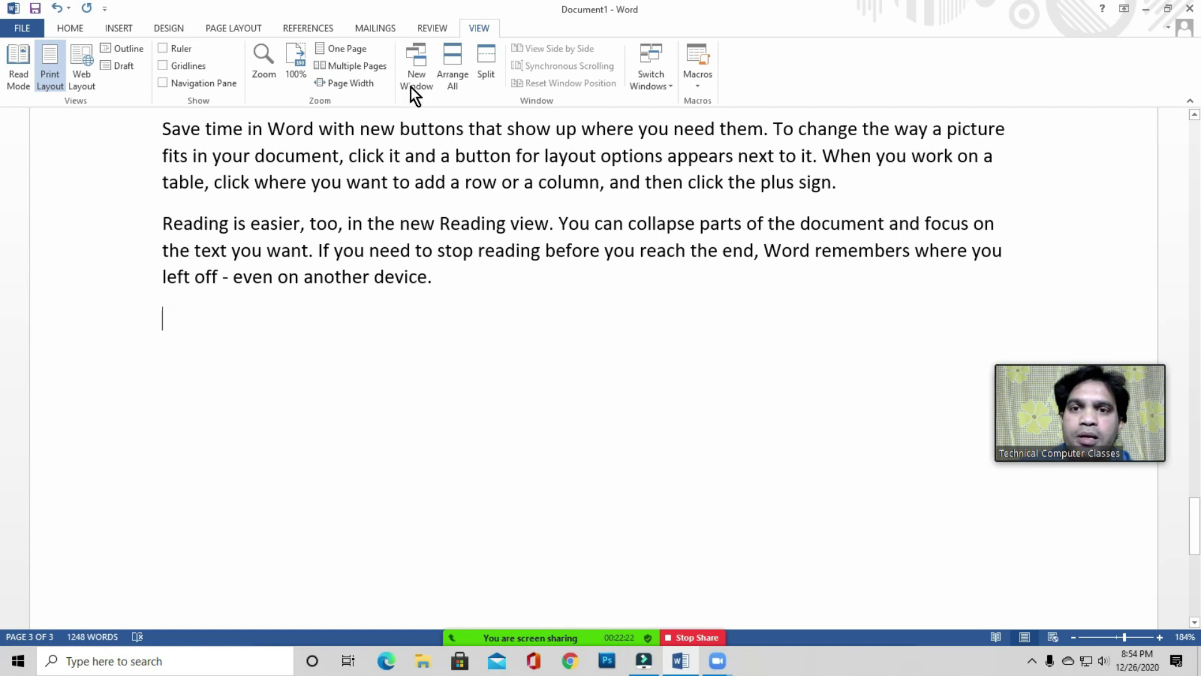
click(337, 161)
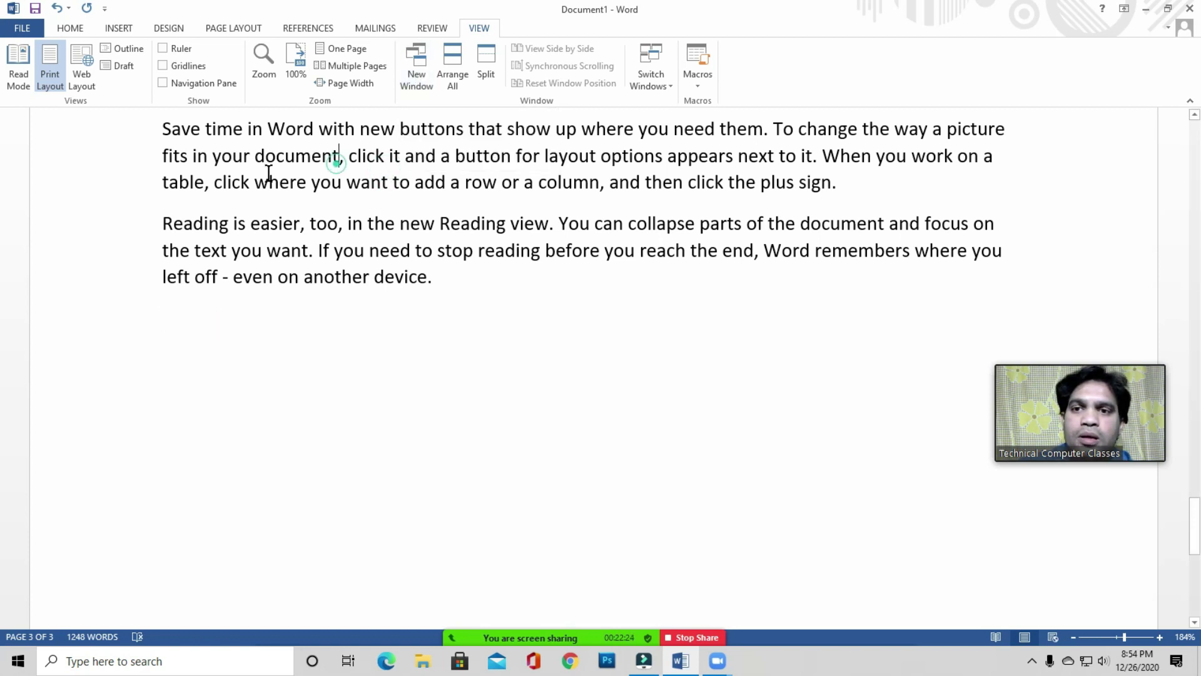
drag(201, 128, 443, 303)
click(442, 303)
click(172, 369)
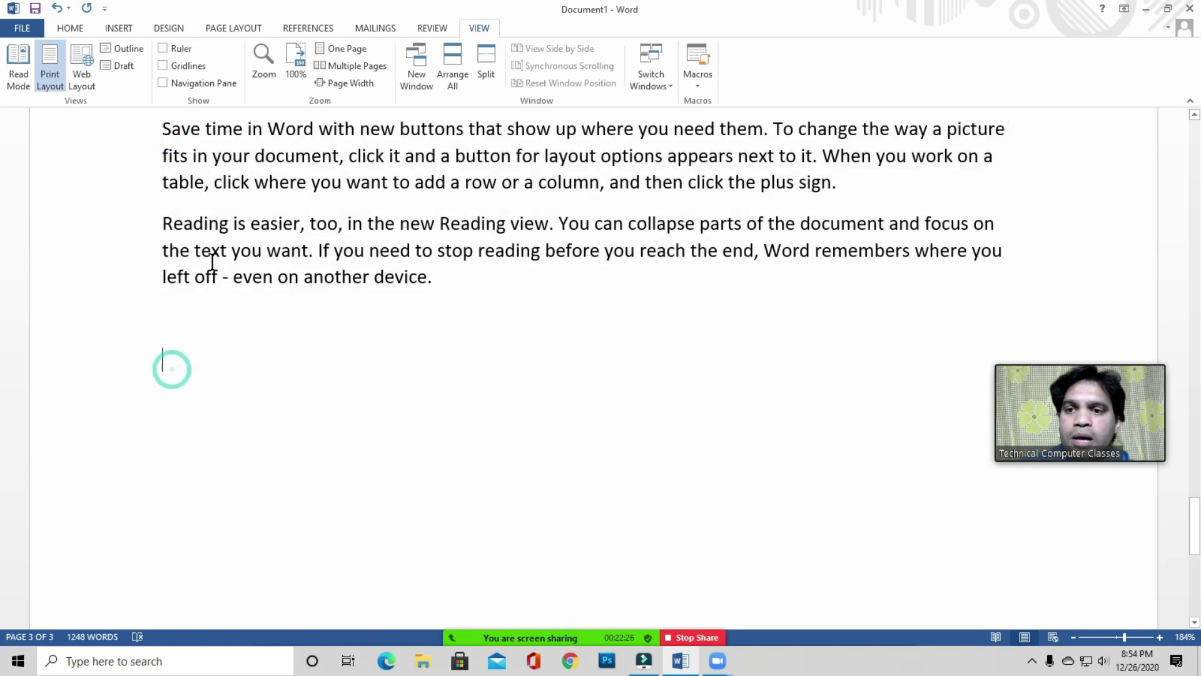
click(28, 29)
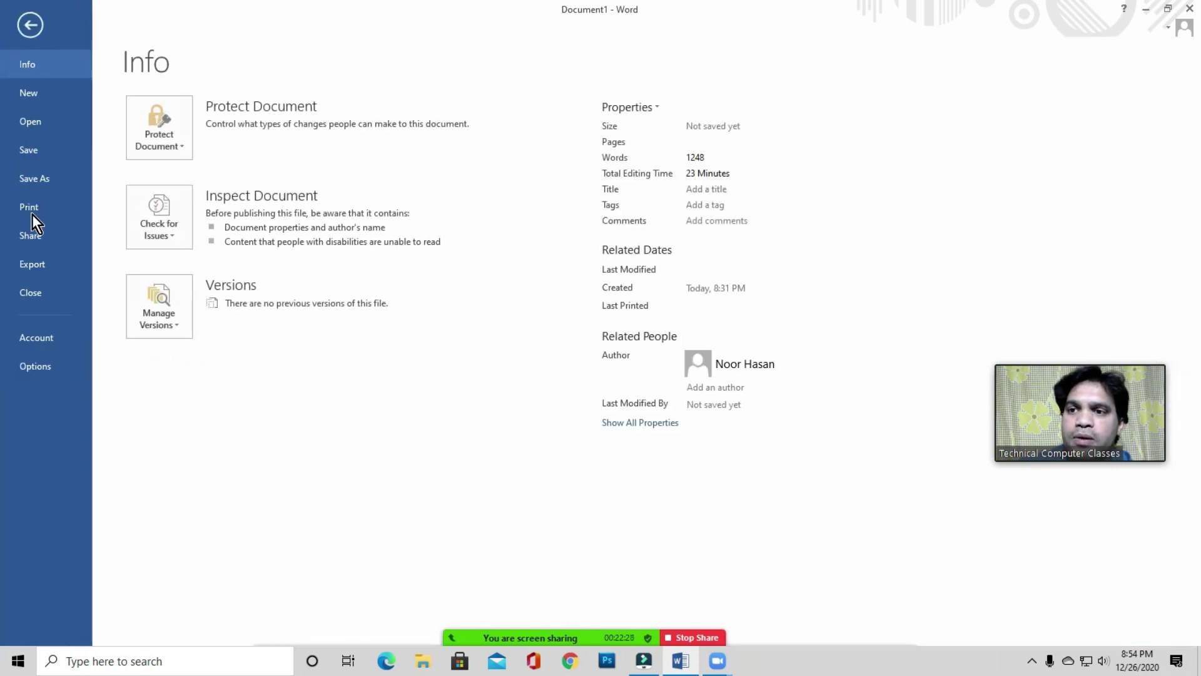
click(29, 26)
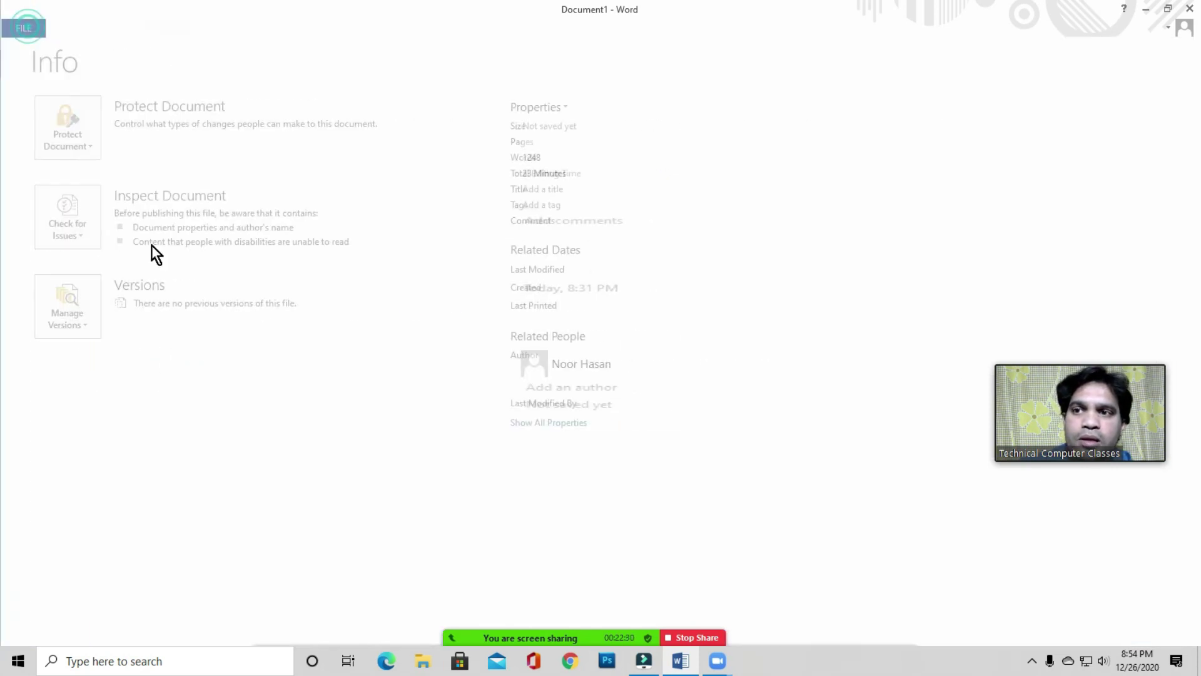
click(267, 331)
click(220, 350)
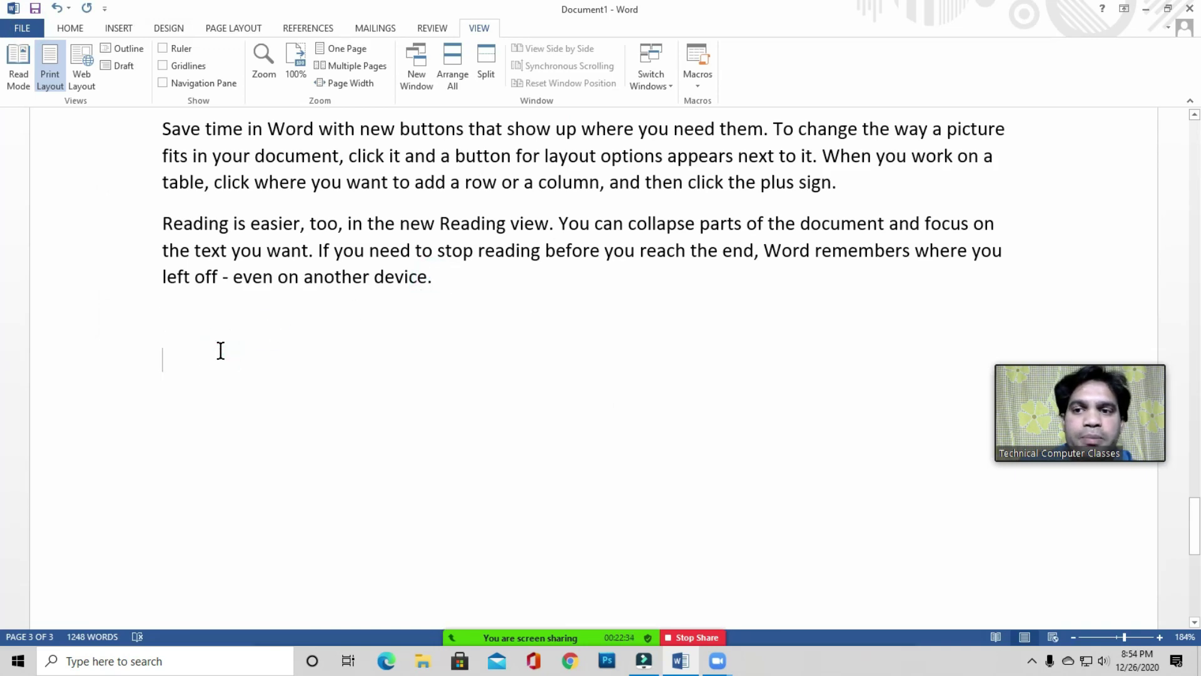
click(22, 29)
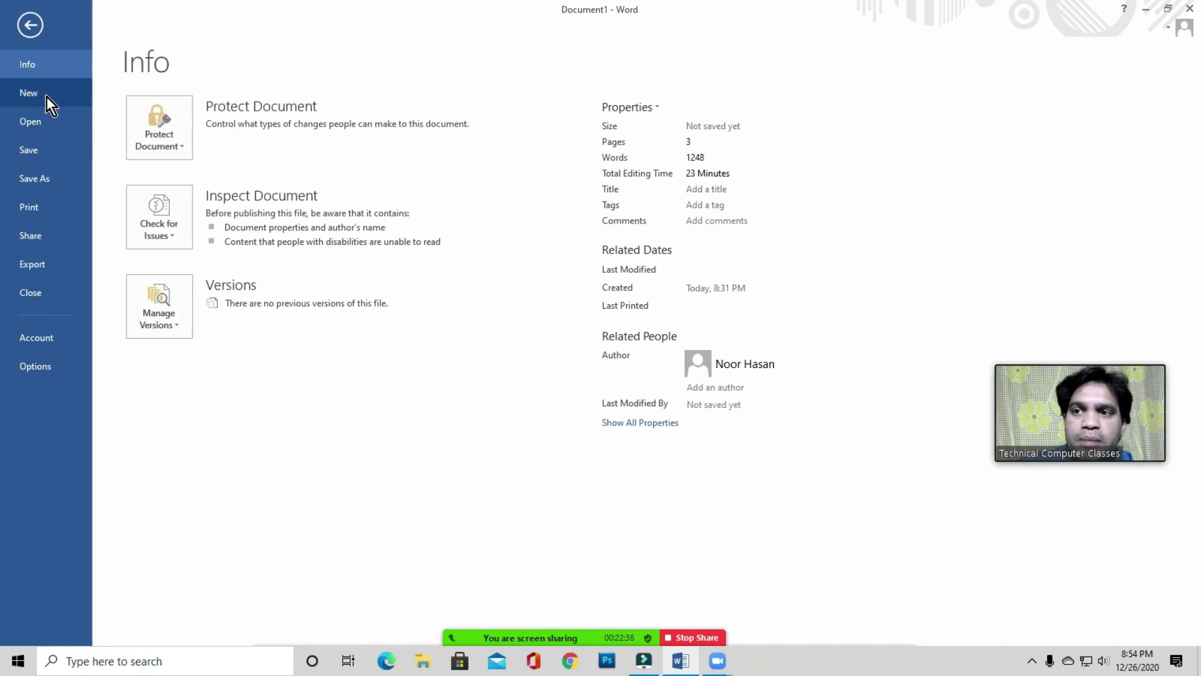
click(30, 26)
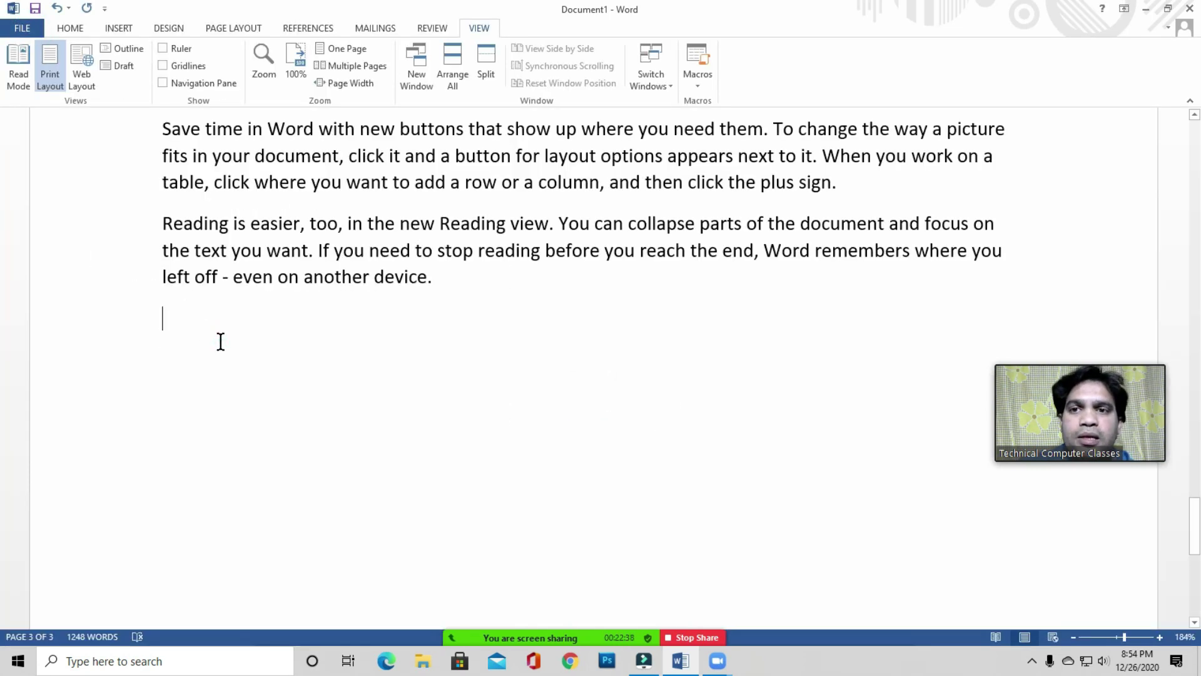
Open the document in a new window and place the cursor below the final "Reading is easier" paragraph on page 3
click(419, 78)
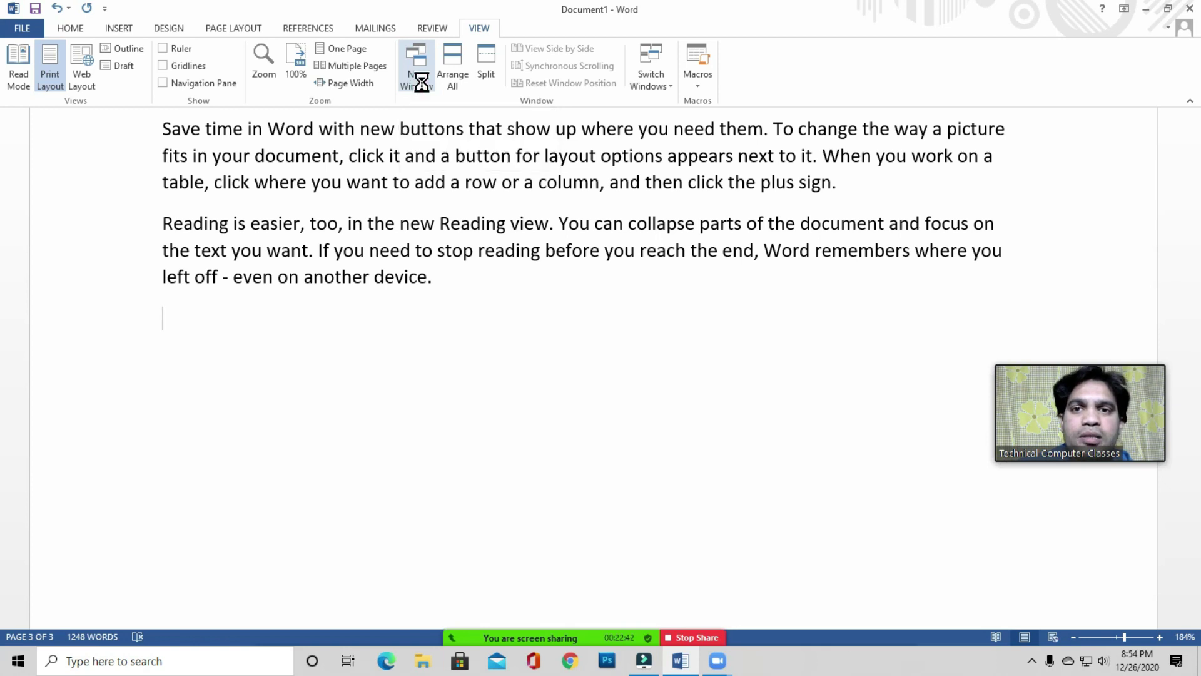
click(459, 254)
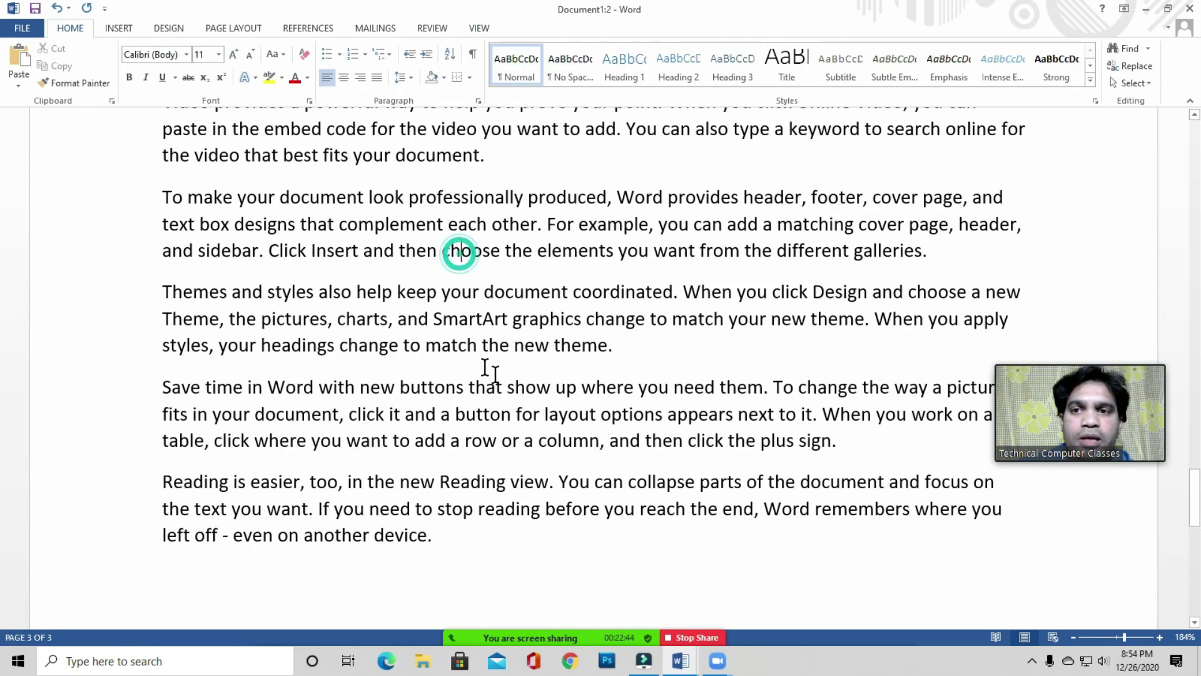
scroll(501, 384, up, 4)
scroll(501, 378, down, 6)
scroll(504, 378, down, 2)
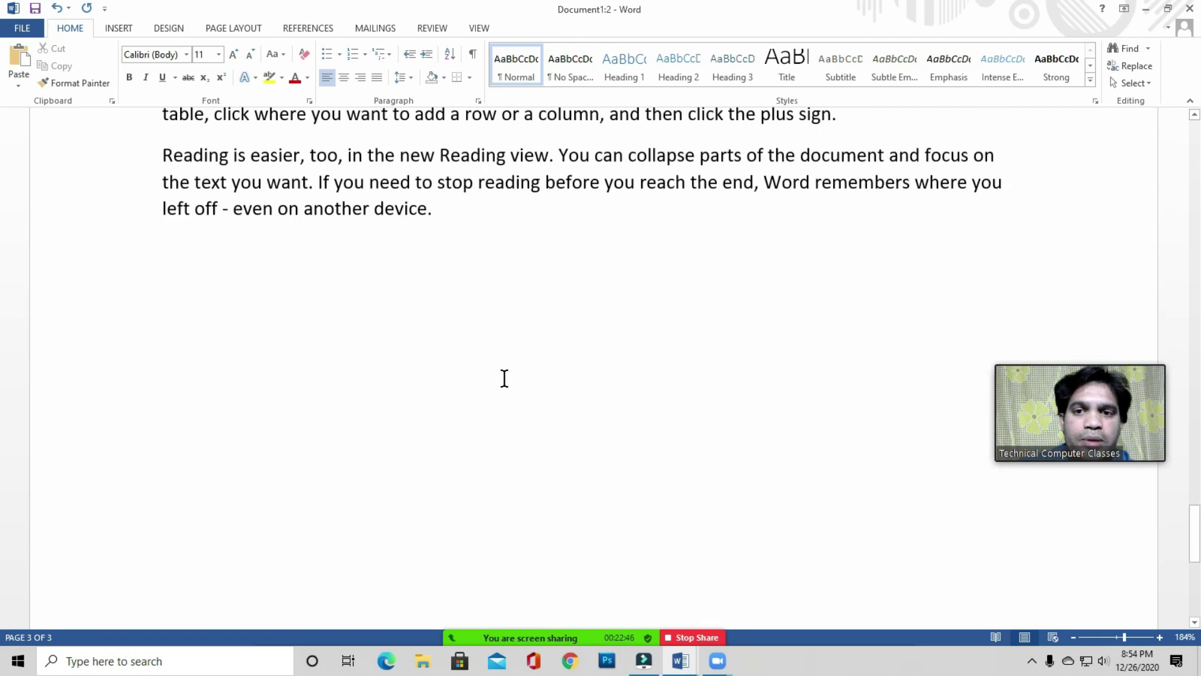
click(188, 271)
Look through the document in the second window from page 3 back to the picture on page 1
scroll(434, 384, up, 5)
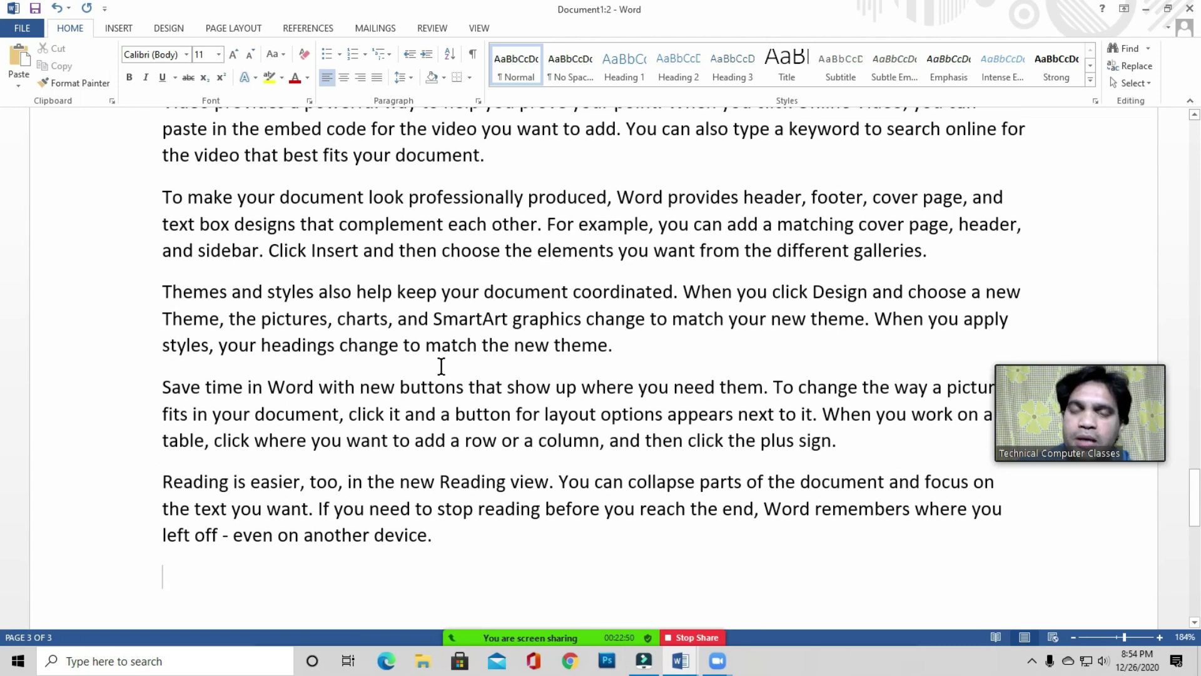
scroll(441, 375, up, 10)
scroll(441, 387, down, 5)
scroll(445, 393, up, 15)
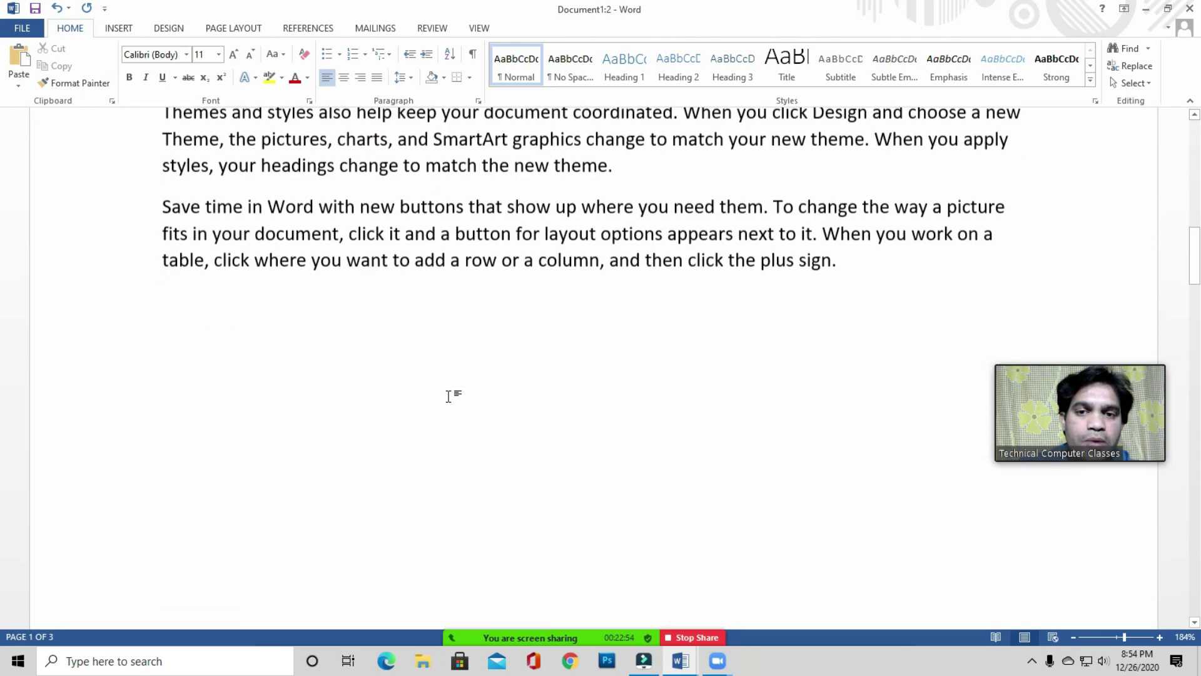
scroll(494, 345, down, 1)
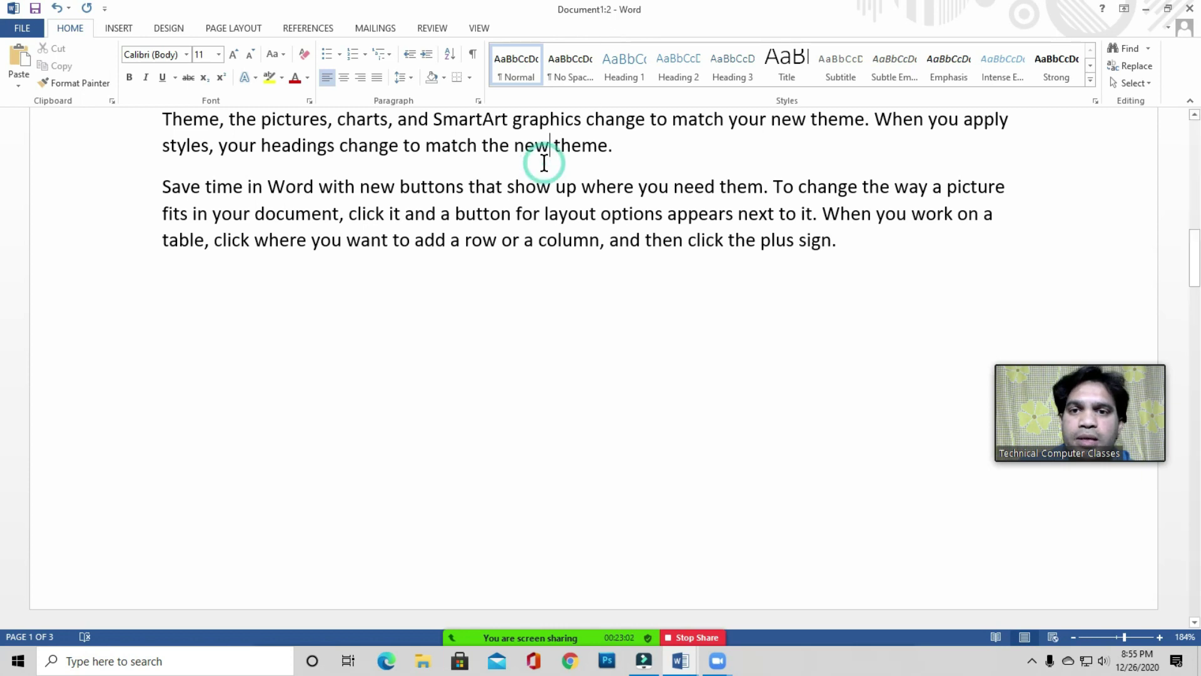
click(207, 301)
scroll(207, 301, up, 5)
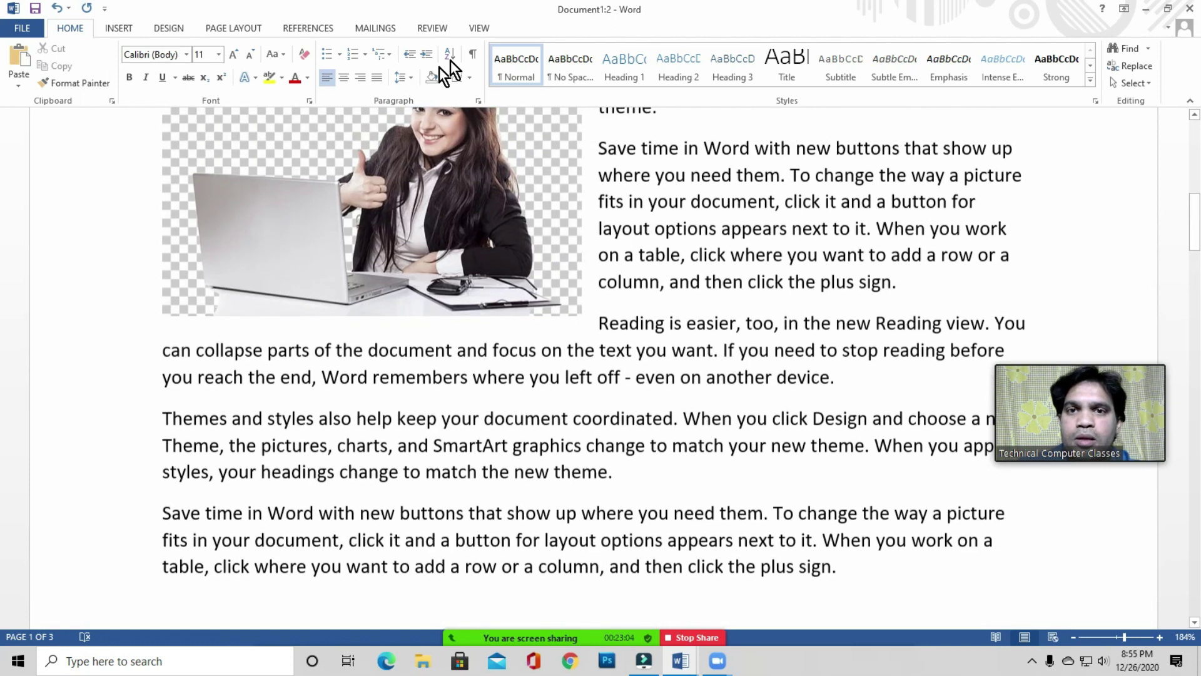
Close the document's second window and return to the "Themes and styles" paragraph on page 1 of the original
click(478, 29)
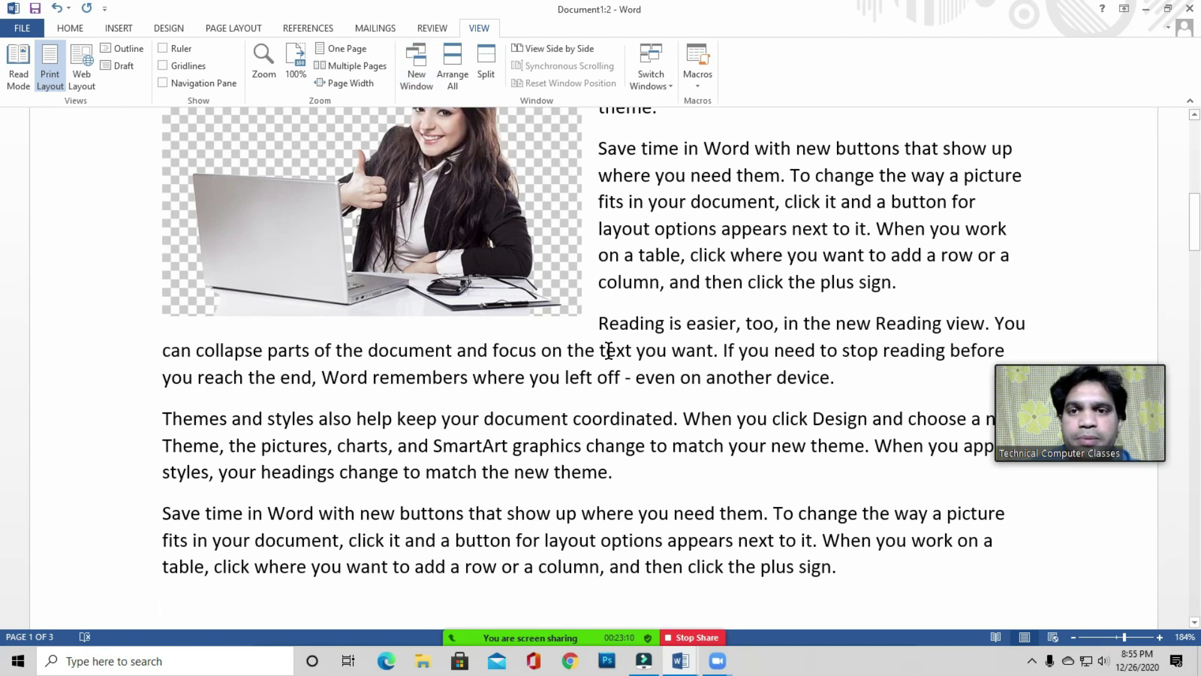
click(725, 257)
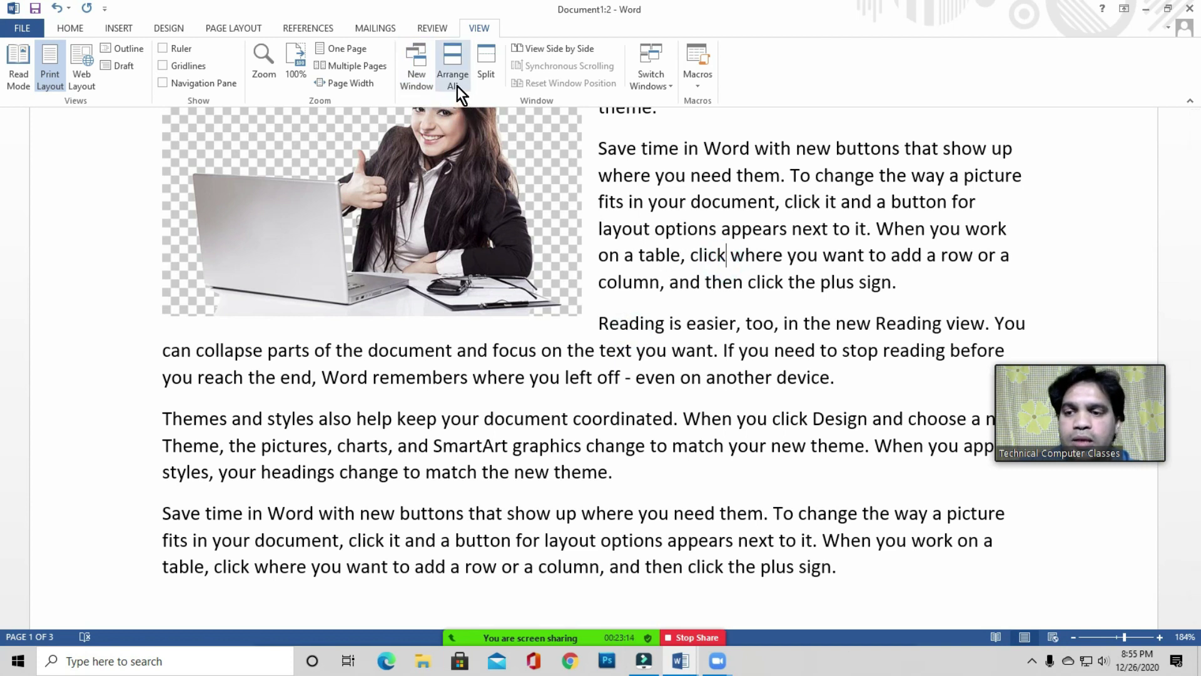
click(693, 222)
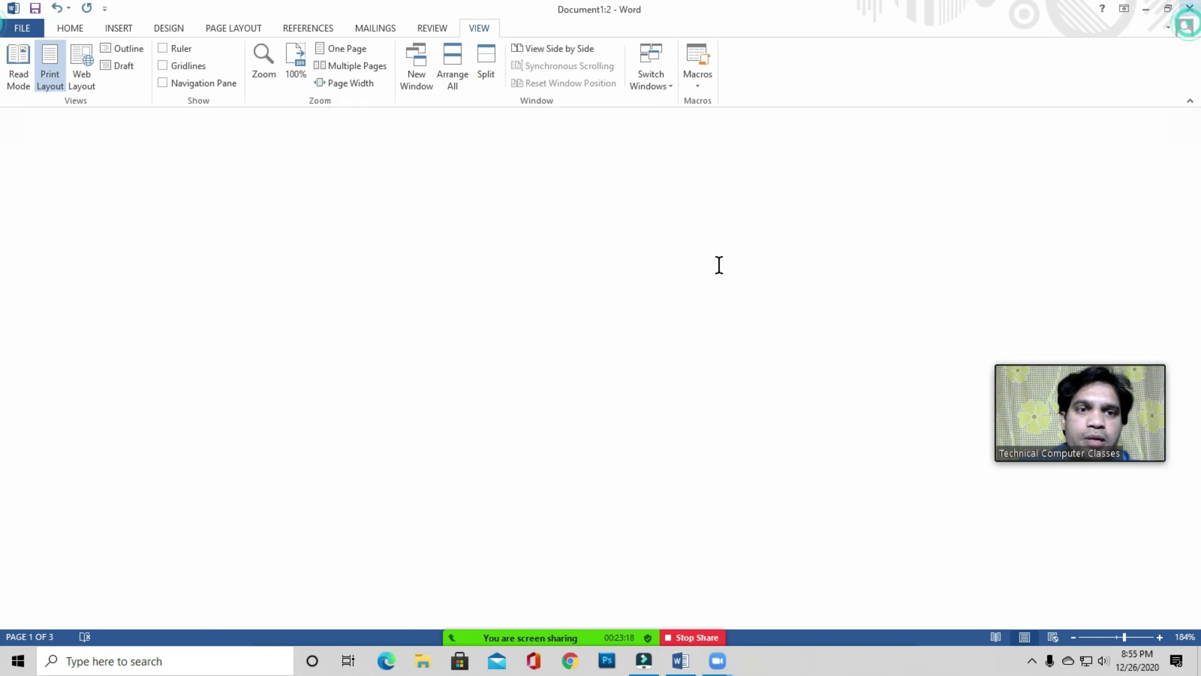
key(ctrl+w)
scroll(396, 332, up, 10)
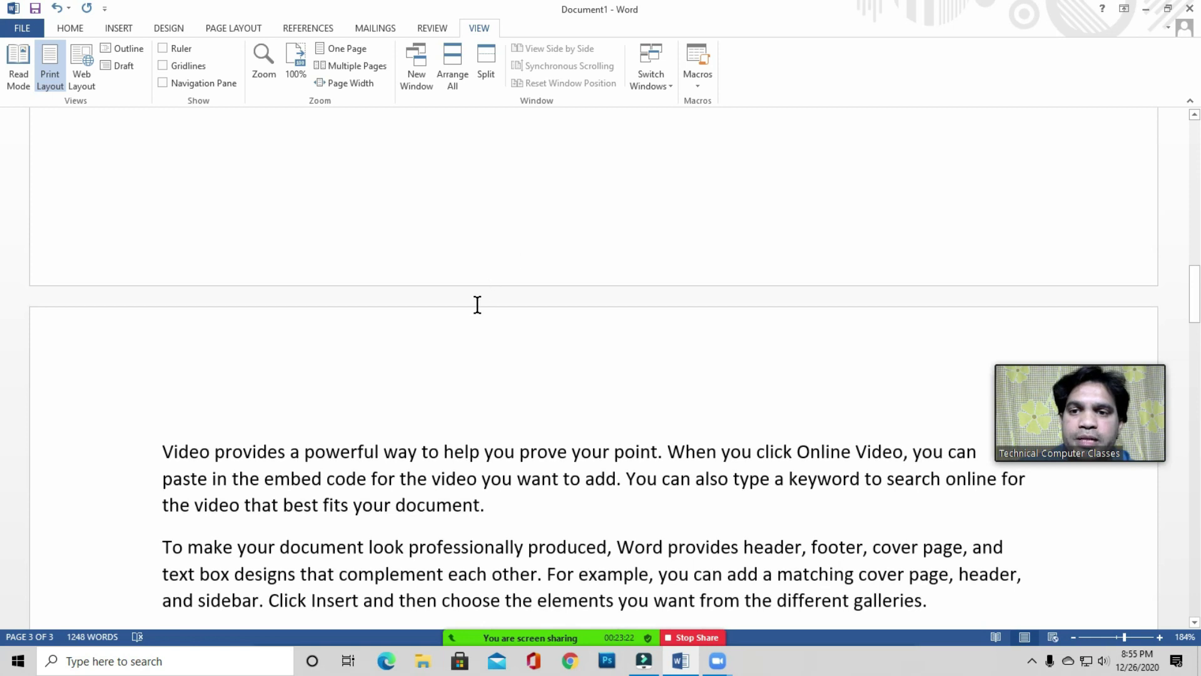
scroll(478, 305, up, 10)
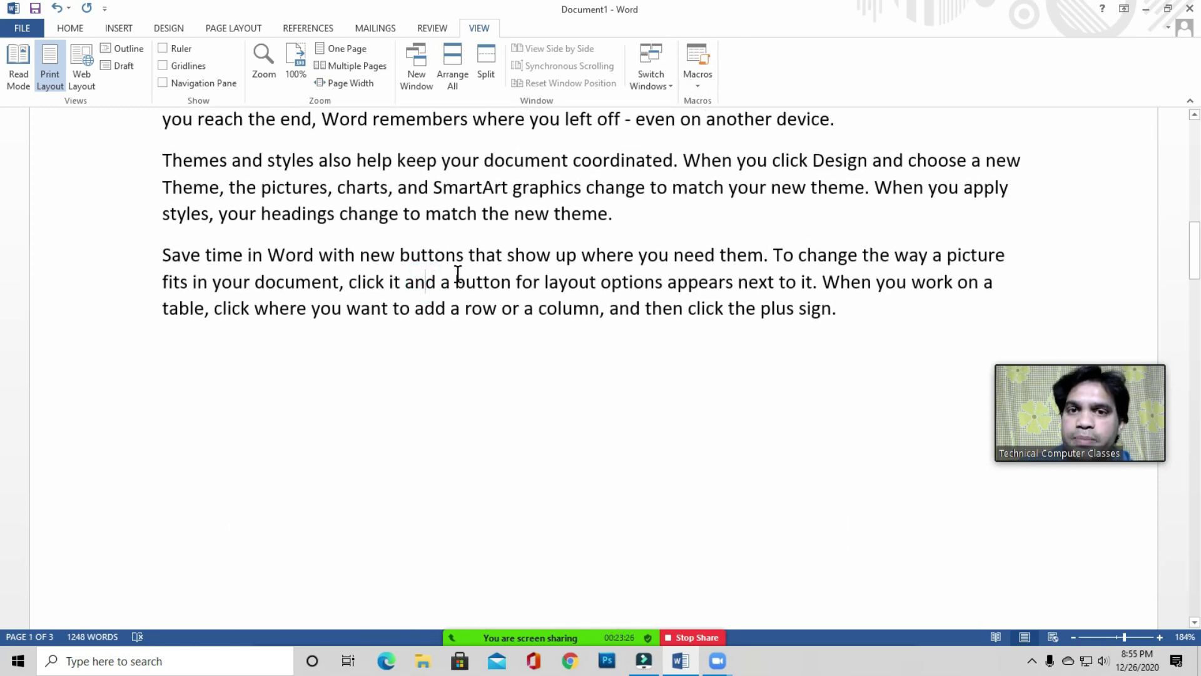
click(472, 161)
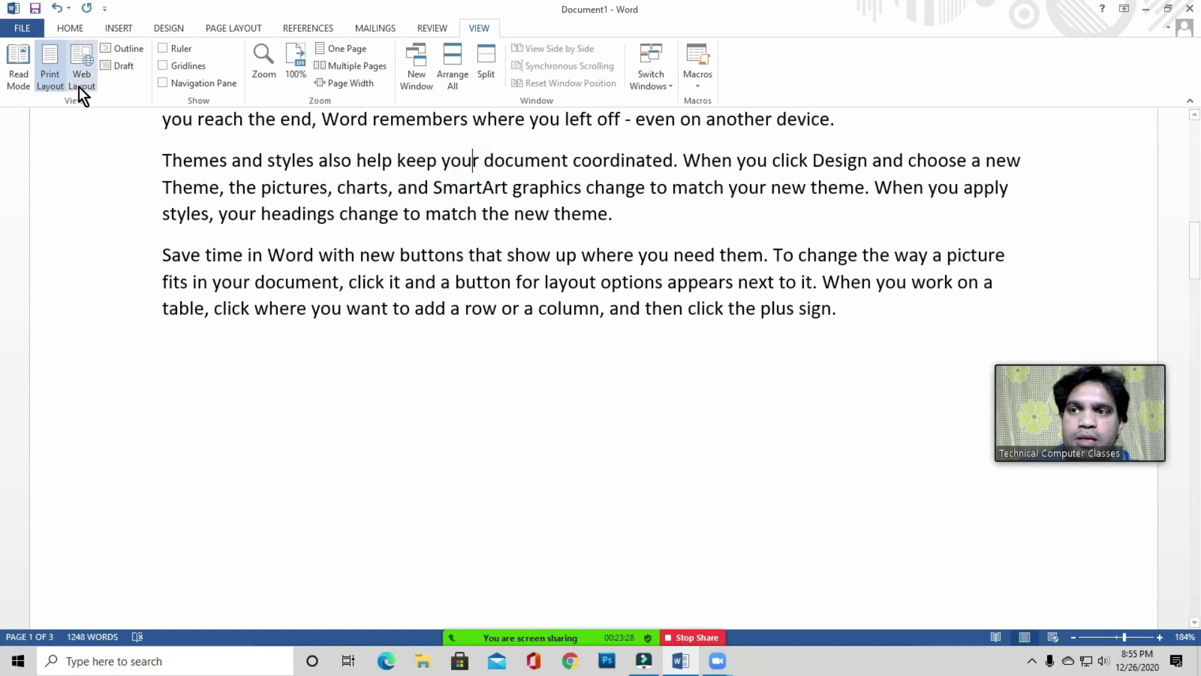
Create a new blank document and switch back to Document1
click(25, 31)
click(49, 94)
click(203, 228)
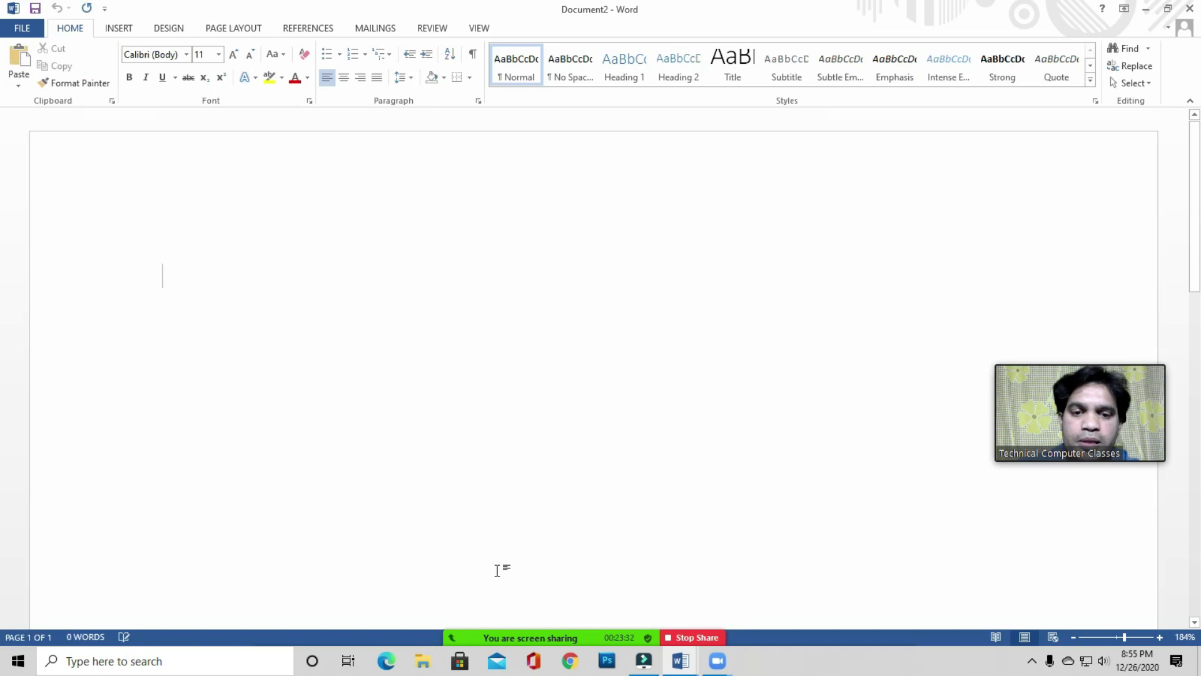
mouse_move(680, 664)
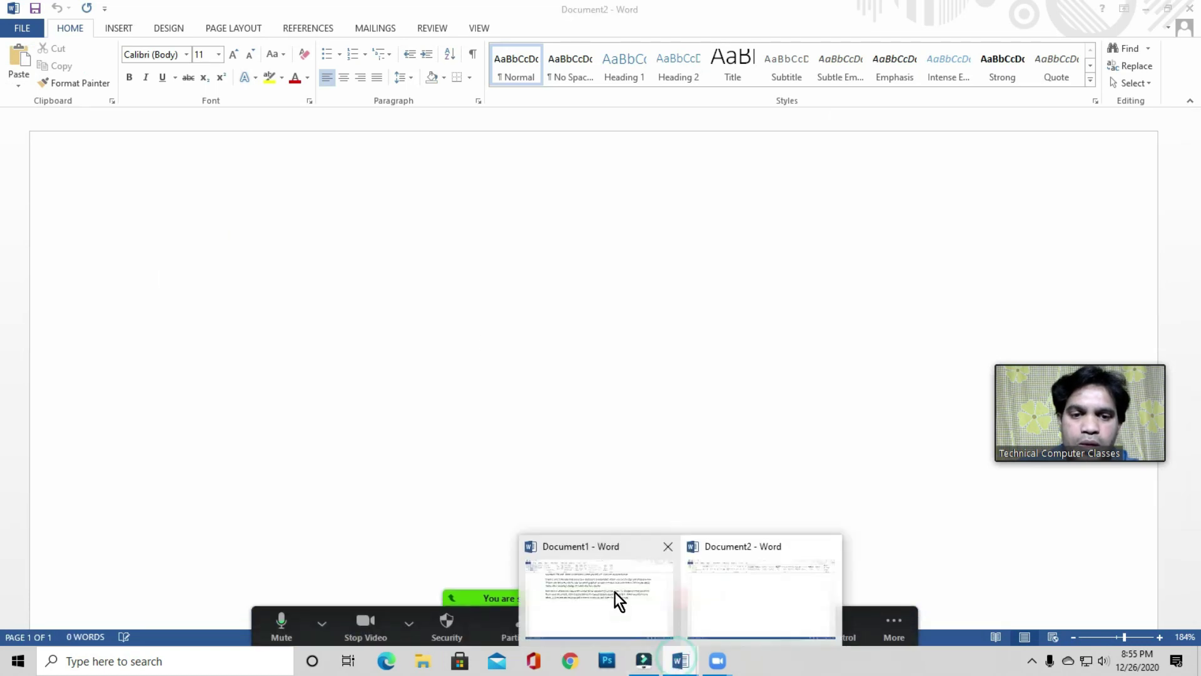
click(608, 588)
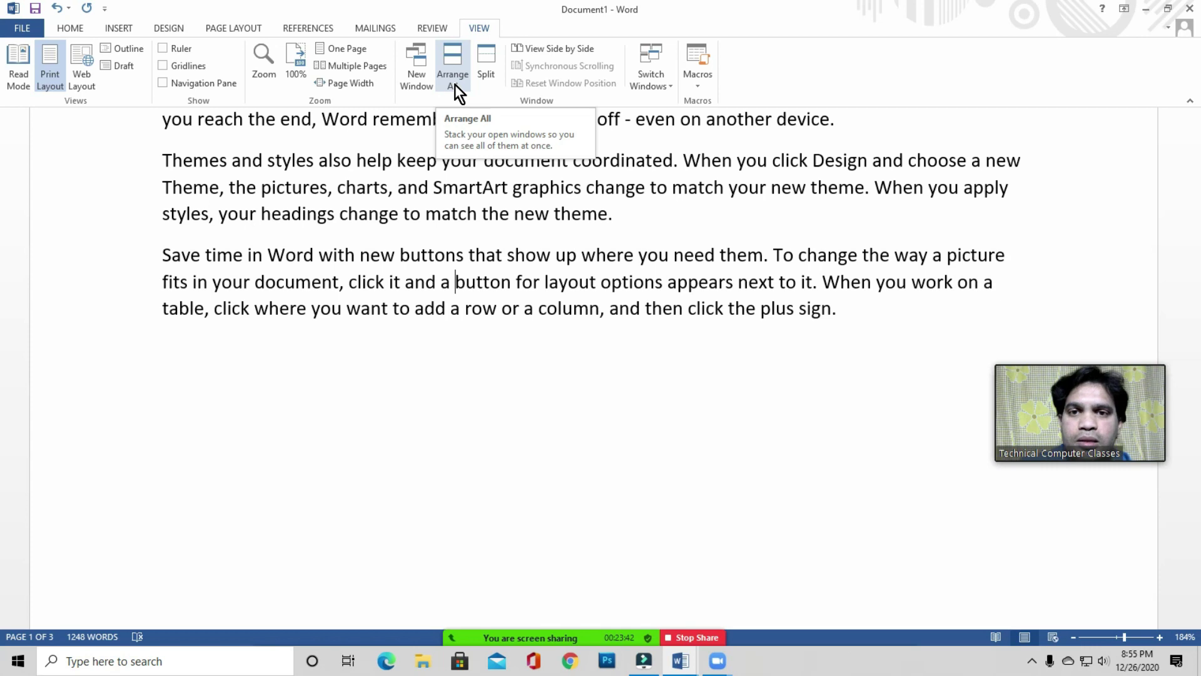
Stack the Document1 and Document2 windows on one screen with Arrange All
click(413, 236)
scroll(438, 250, up, 10)
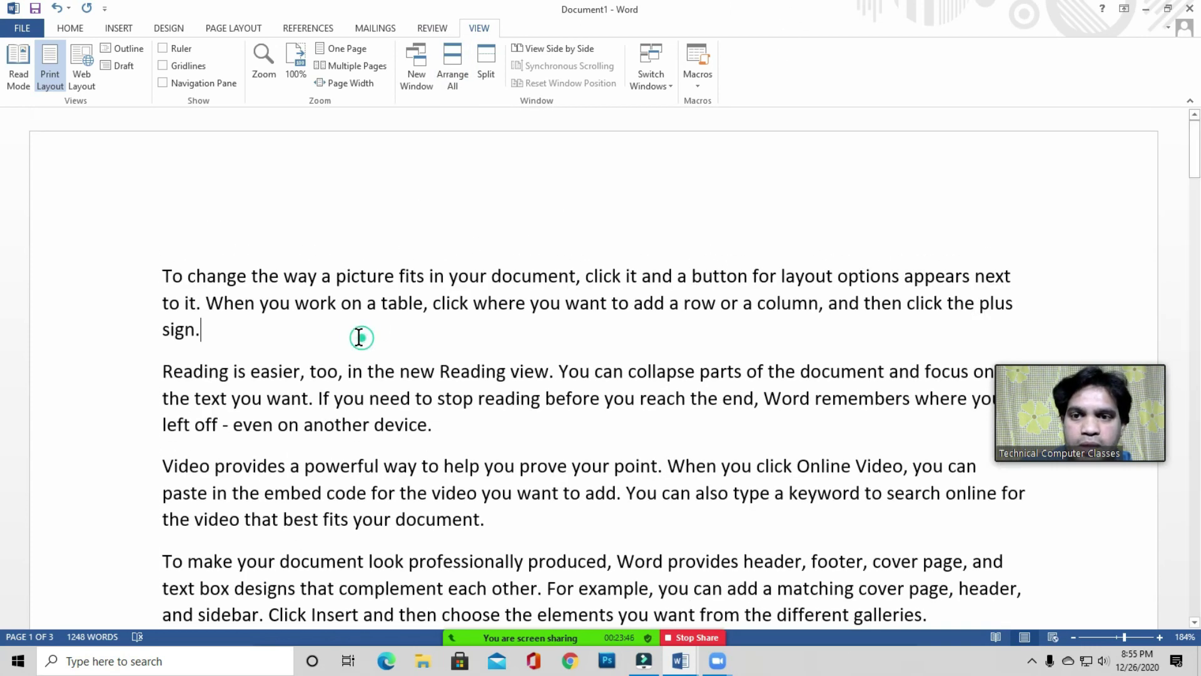
scroll(361, 337, down, 15)
scroll(301, 298, down, 10)
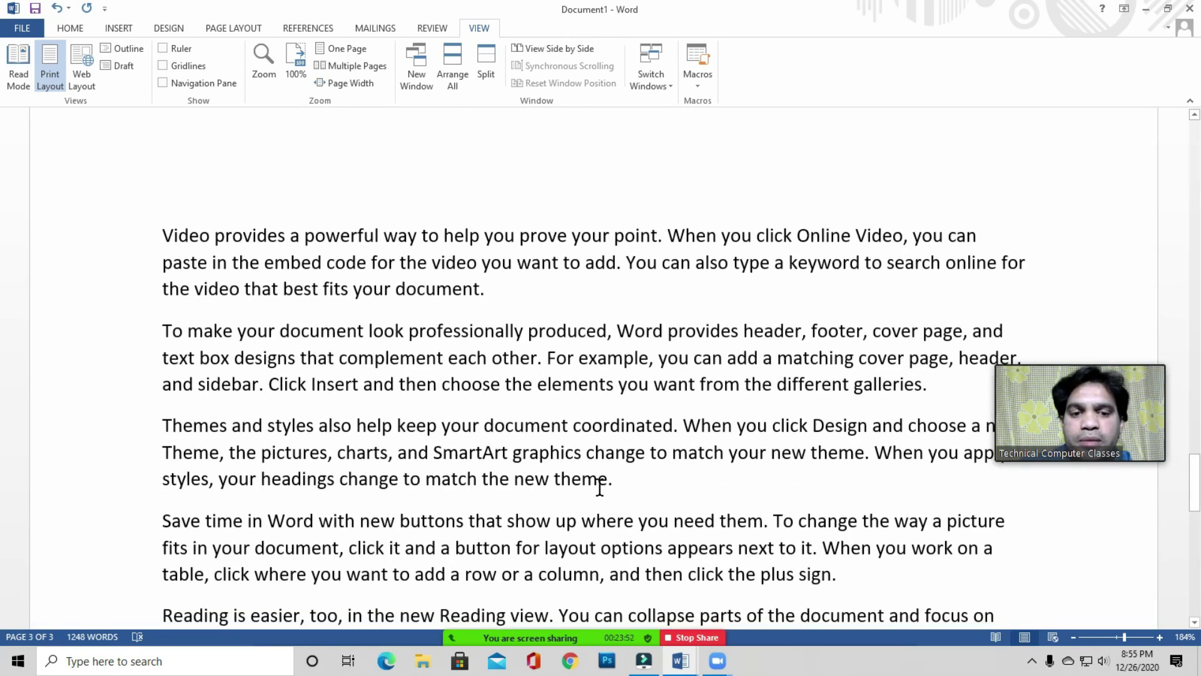
click(681, 660)
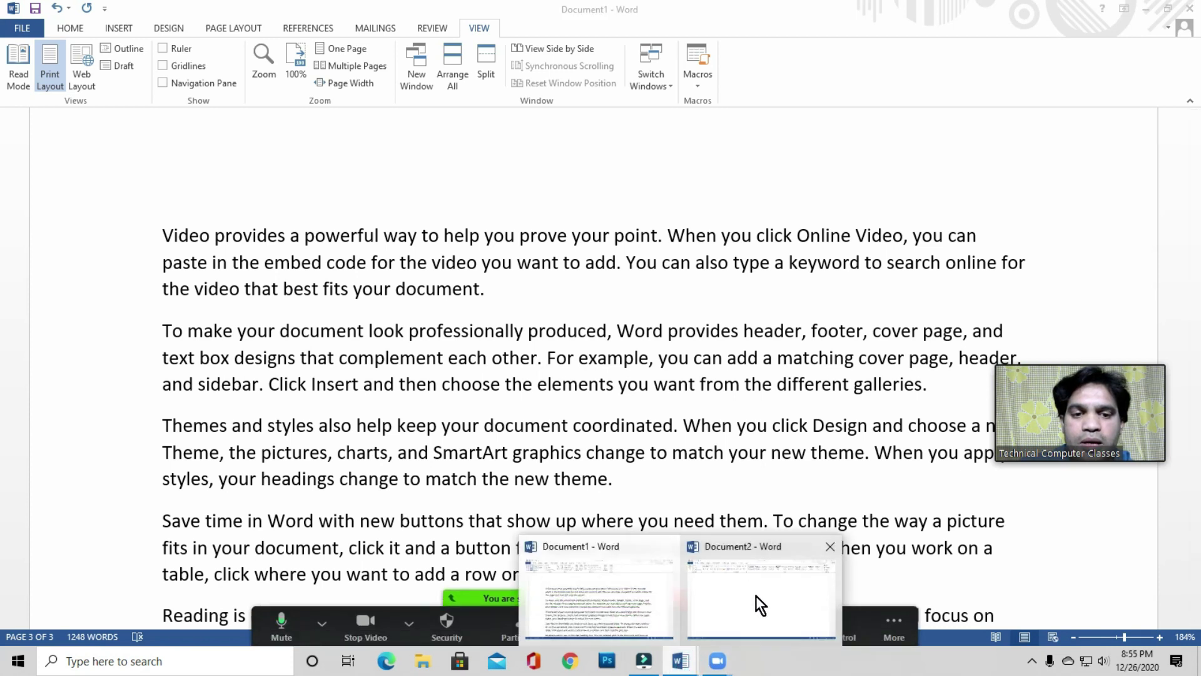
click(571, 415)
click(510, 378)
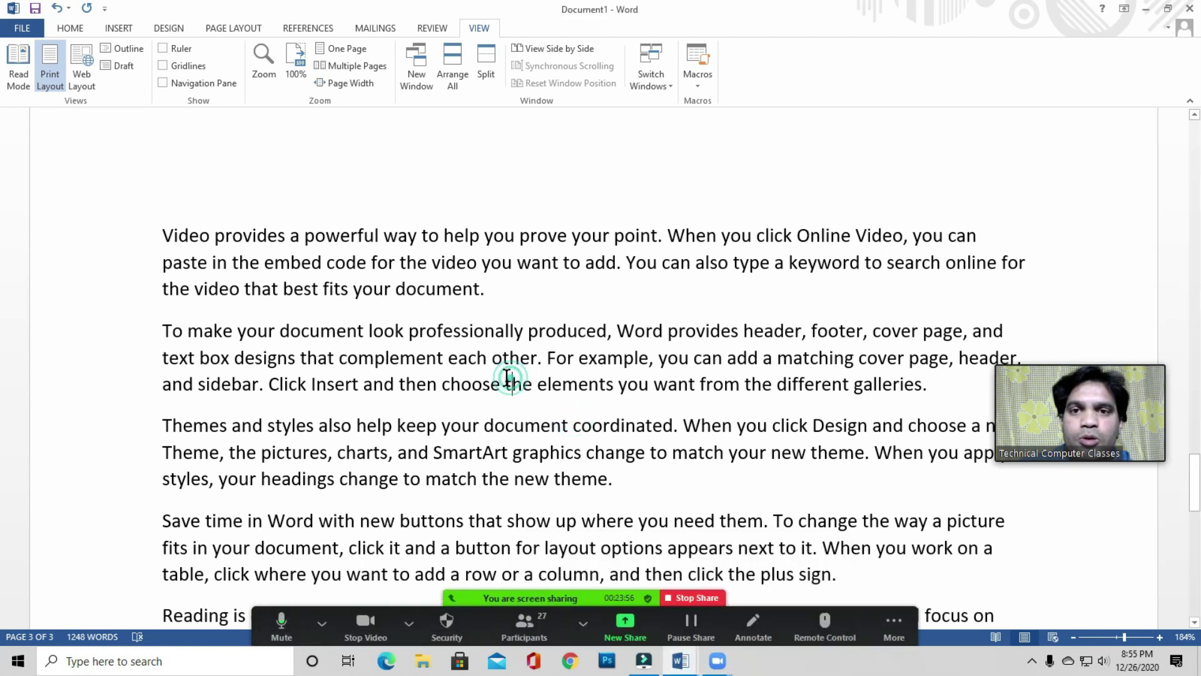
click(455, 83)
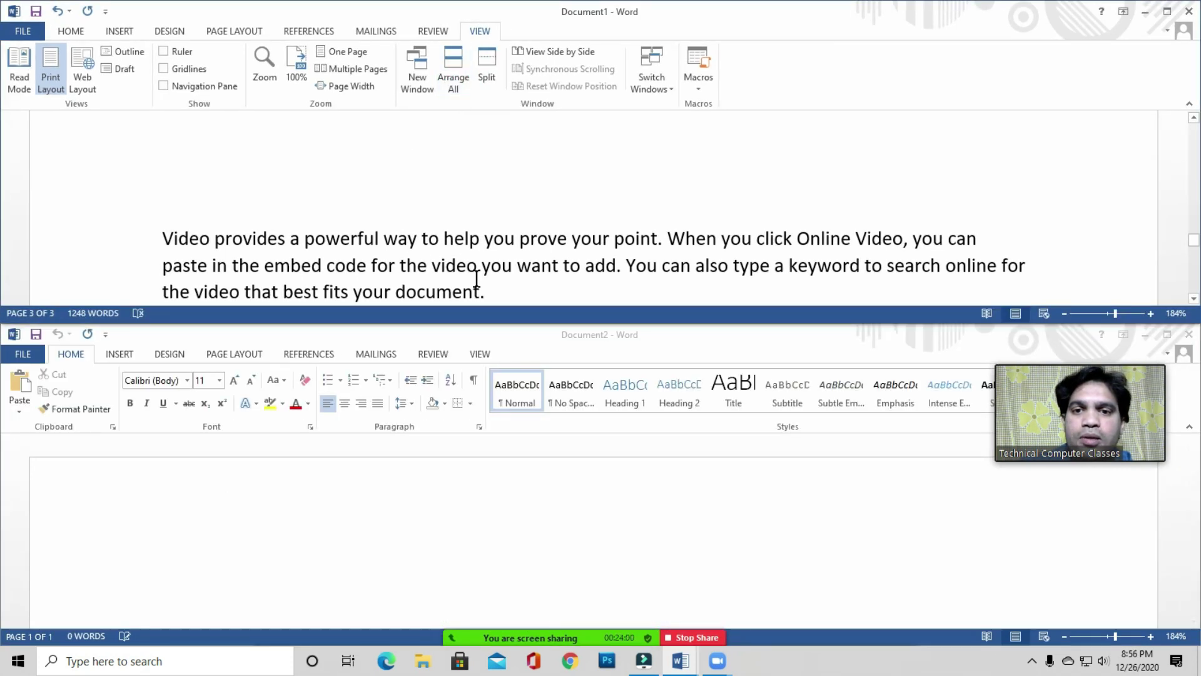
Restart the Zoom screen share with the entire Screen as the shared source
mouse_move(556, 645)
click(625, 628)
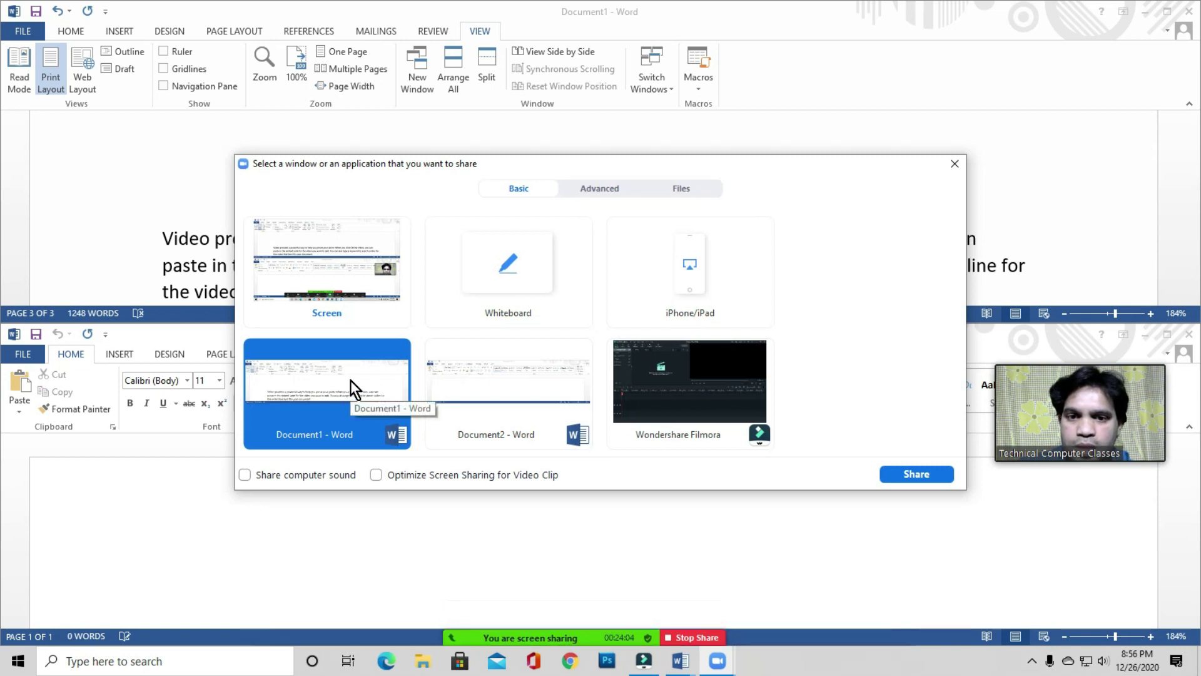
click(343, 385)
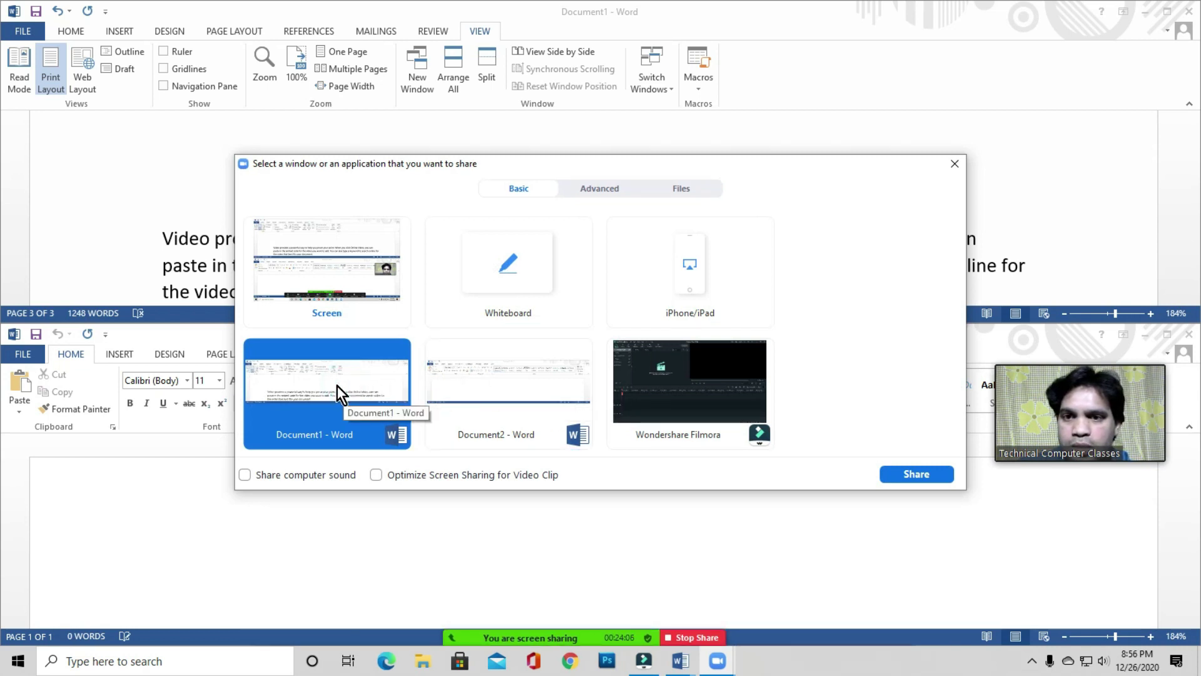
click(339, 252)
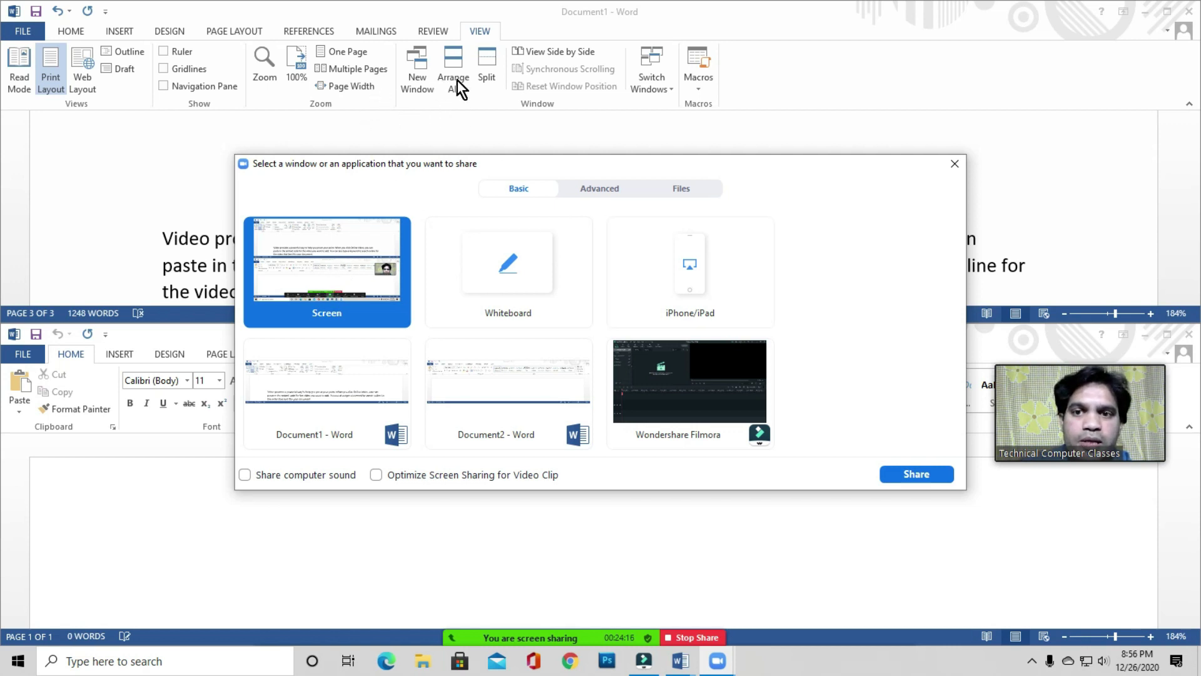
click(916, 474)
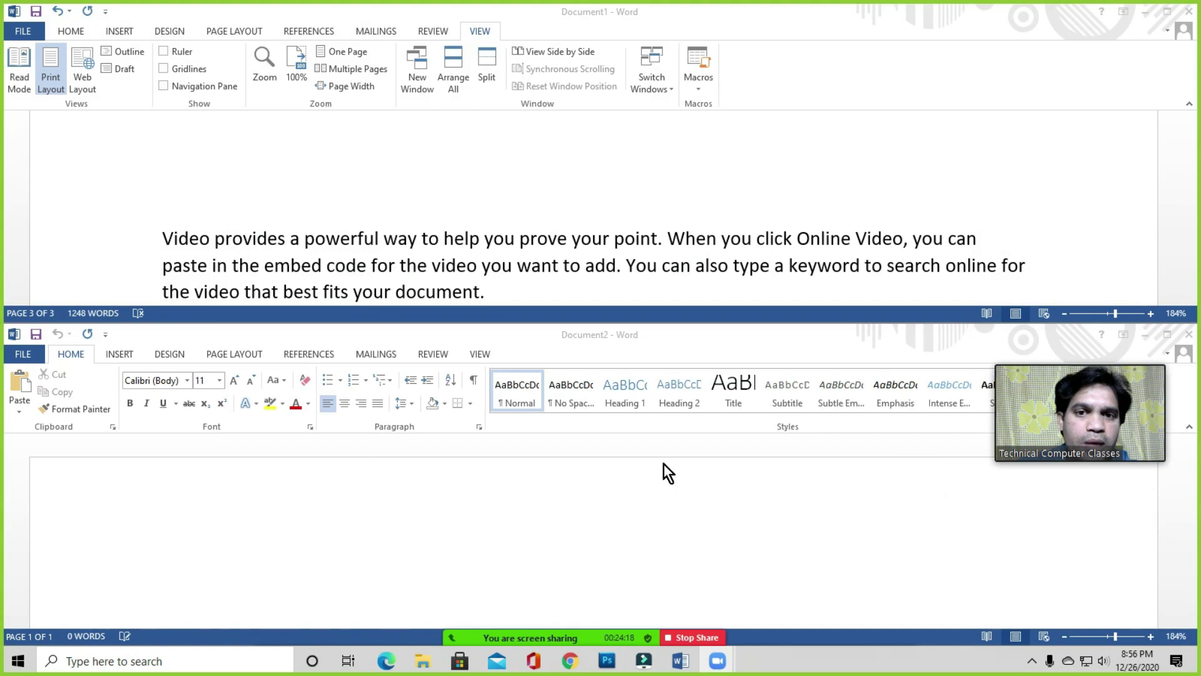
Look through pages 3 and 2 of Document1 in its own window while Document2 stays stacked with it
click(394, 229)
click(409, 255)
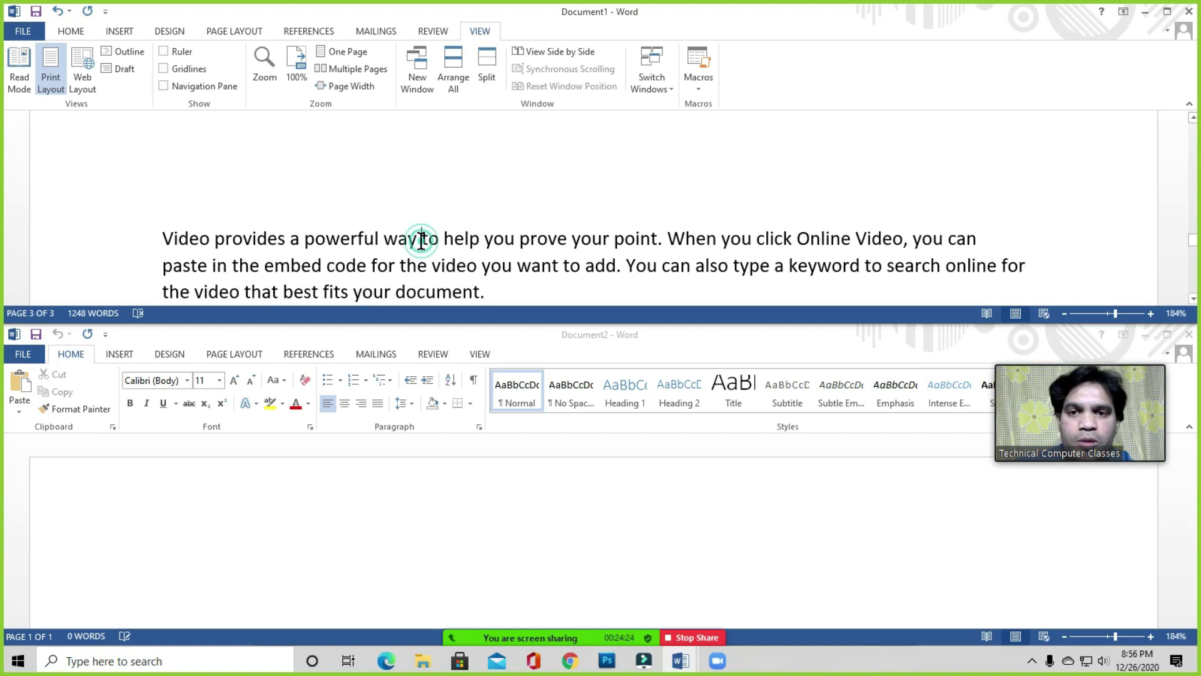
click(531, 237)
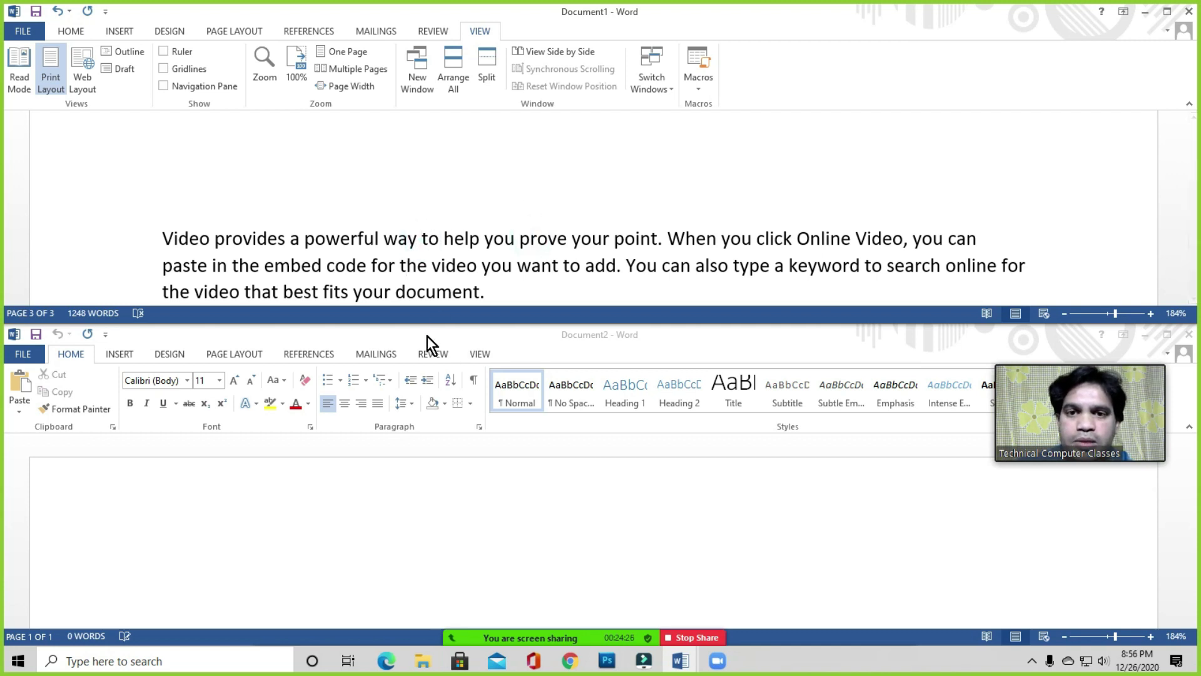
click(436, 243)
scroll(428, 247, down, 3)
scroll(427, 249, down, 5)
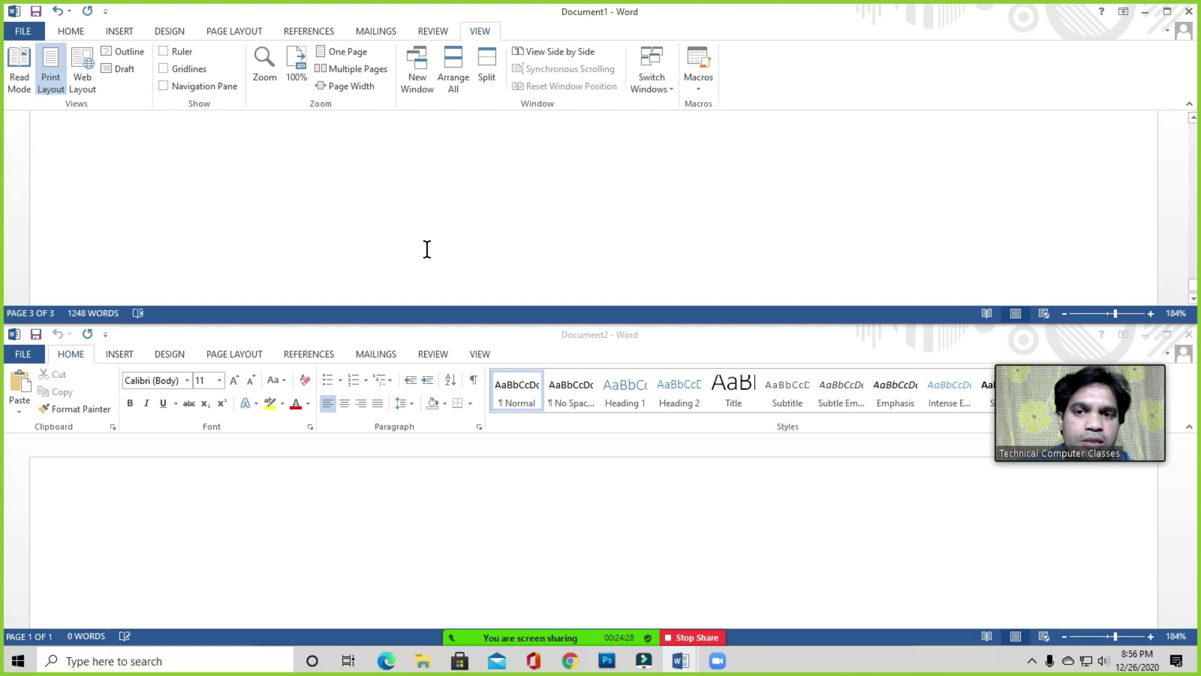
scroll(427, 249, up, 6)
Switch between the stacked Document1 and Document2 windows, finishing with the cursor on the first line of Document2
click(341, 523)
click(220, 542)
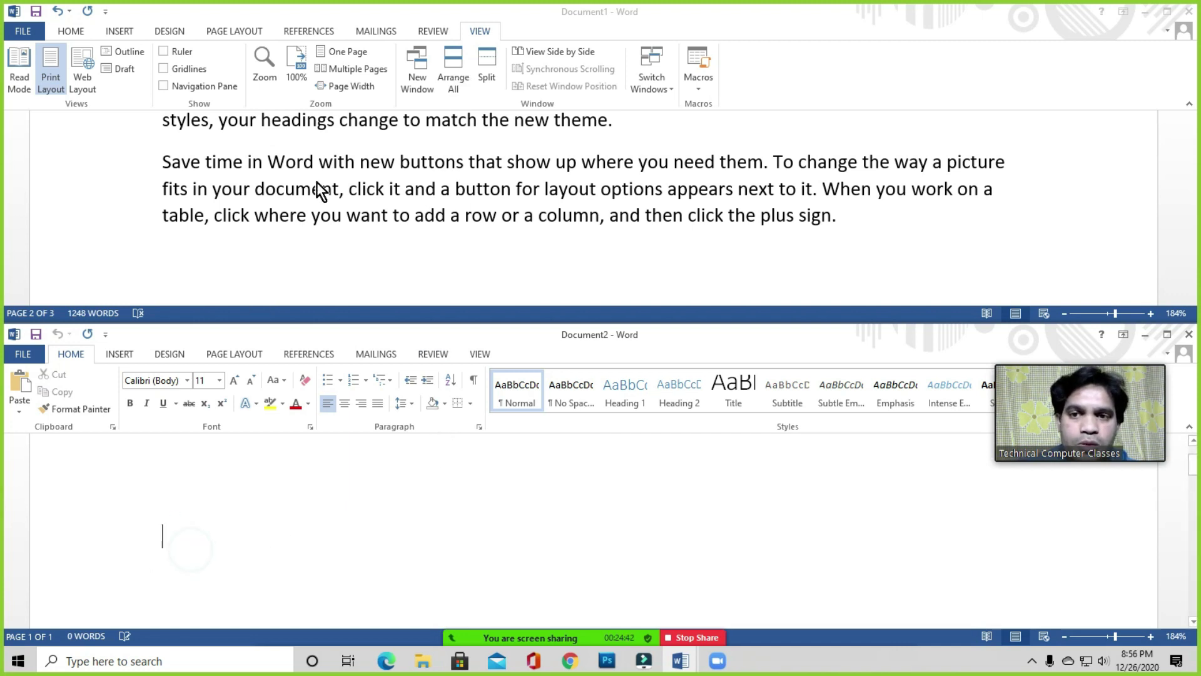
click(413, 193)
click(180, 534)
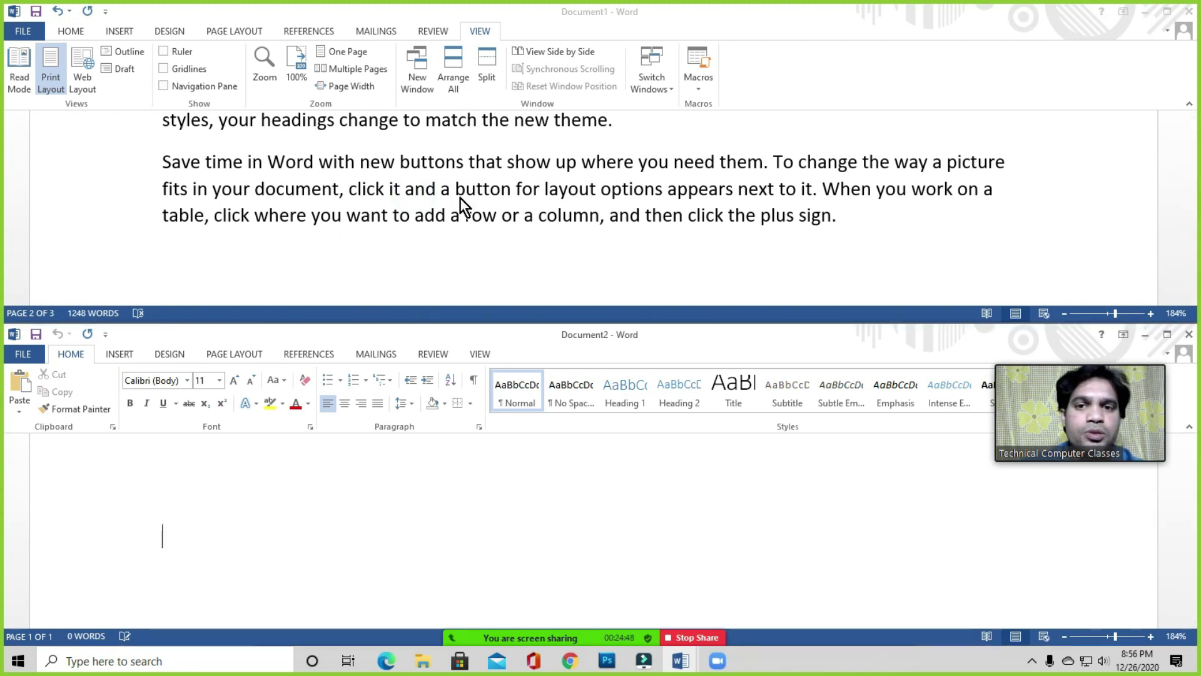
Close the blank Document2 window and maximize Document1 to fill the screen
click(204, 536)
click(502, 496)
click(1188, 334)
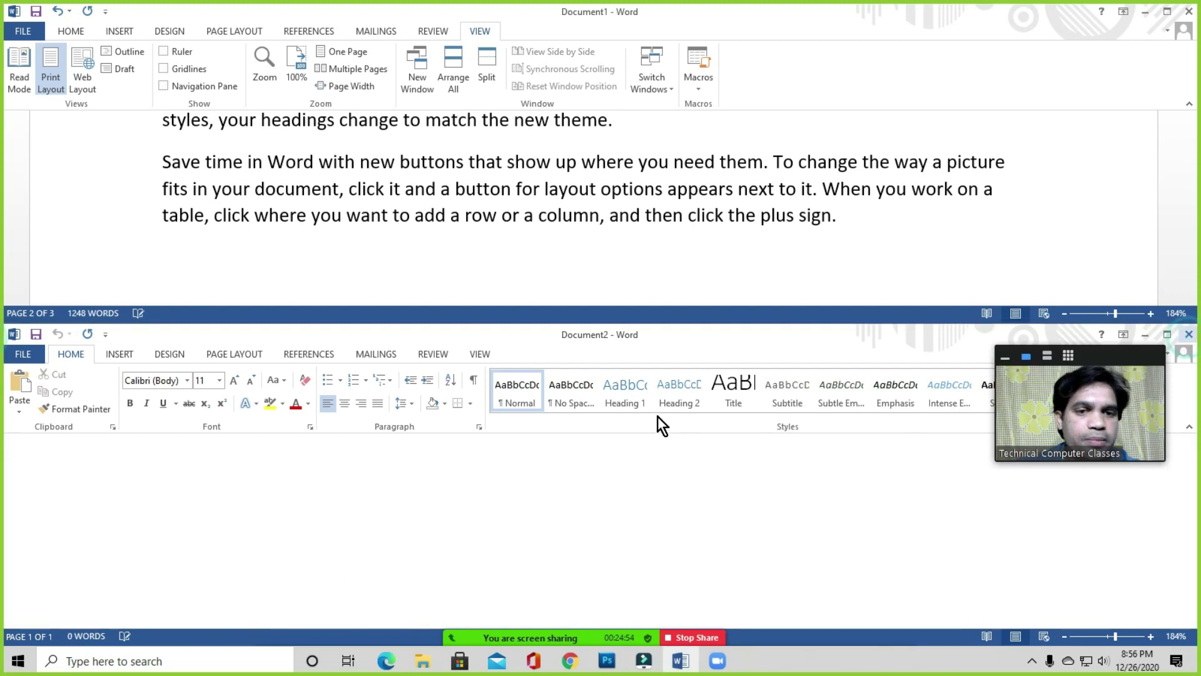
click(559, 194)
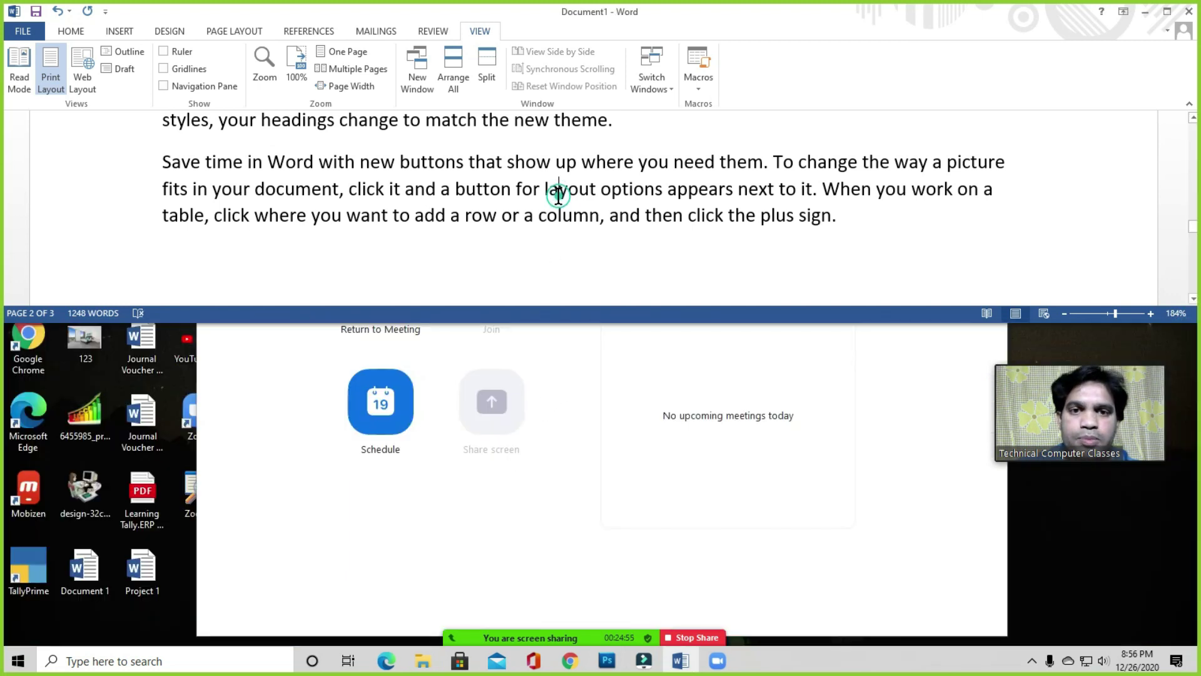
click(1167, 11)
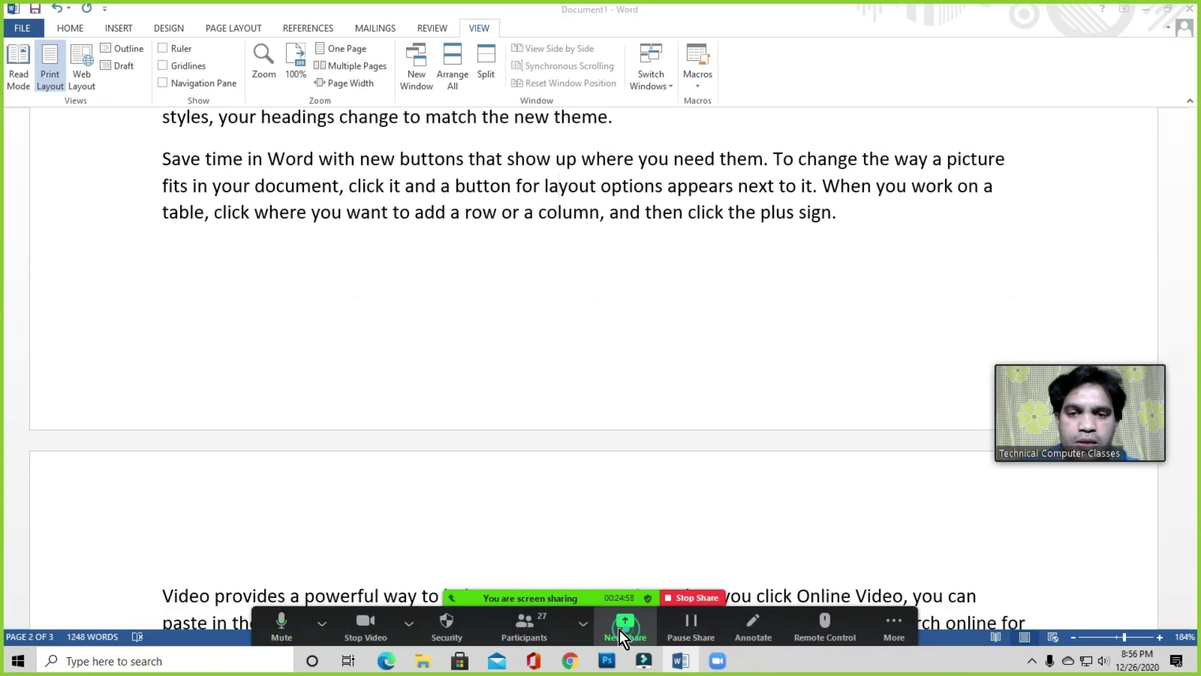
Start a new Zoom share with the Document1 - Word window as the shared source
click(624, 637)
click(326, 243)
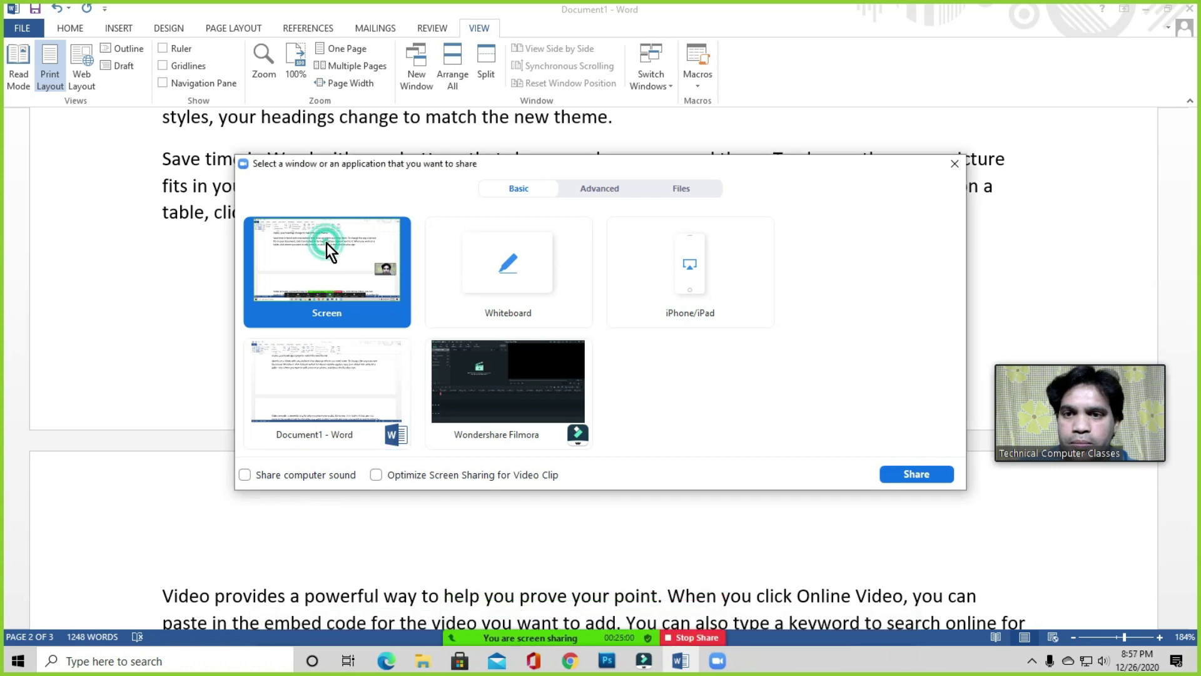
click(328, 362)
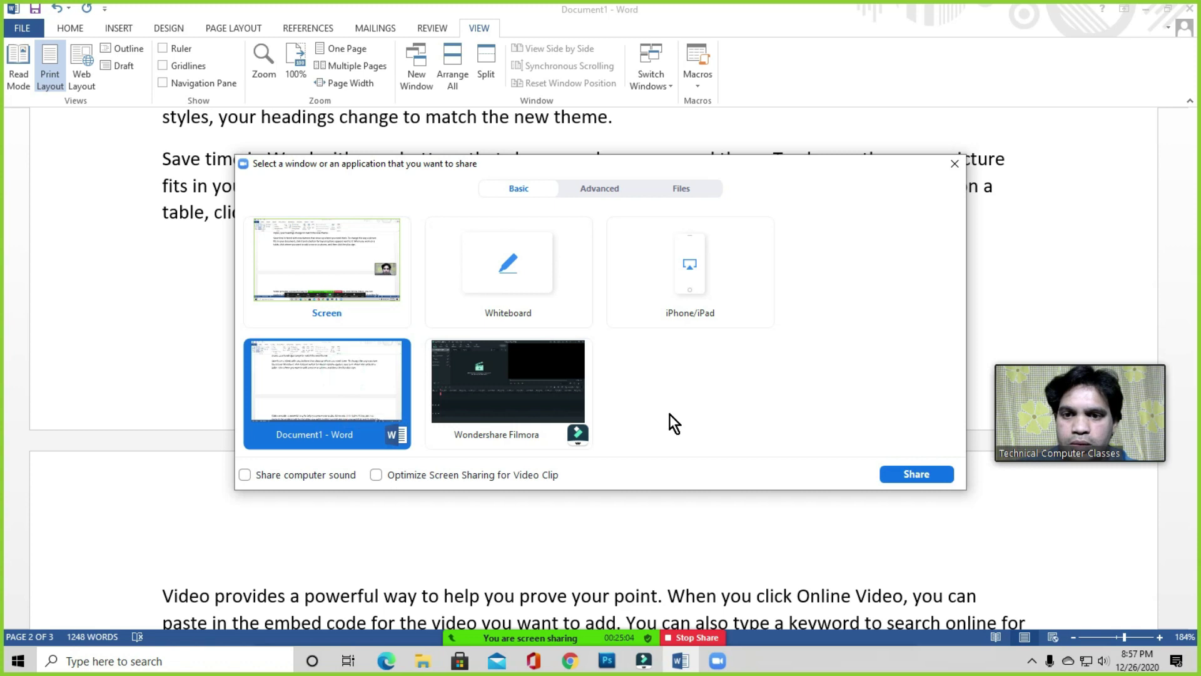
click(906, 471)
scroll(641, 363, up, 10)
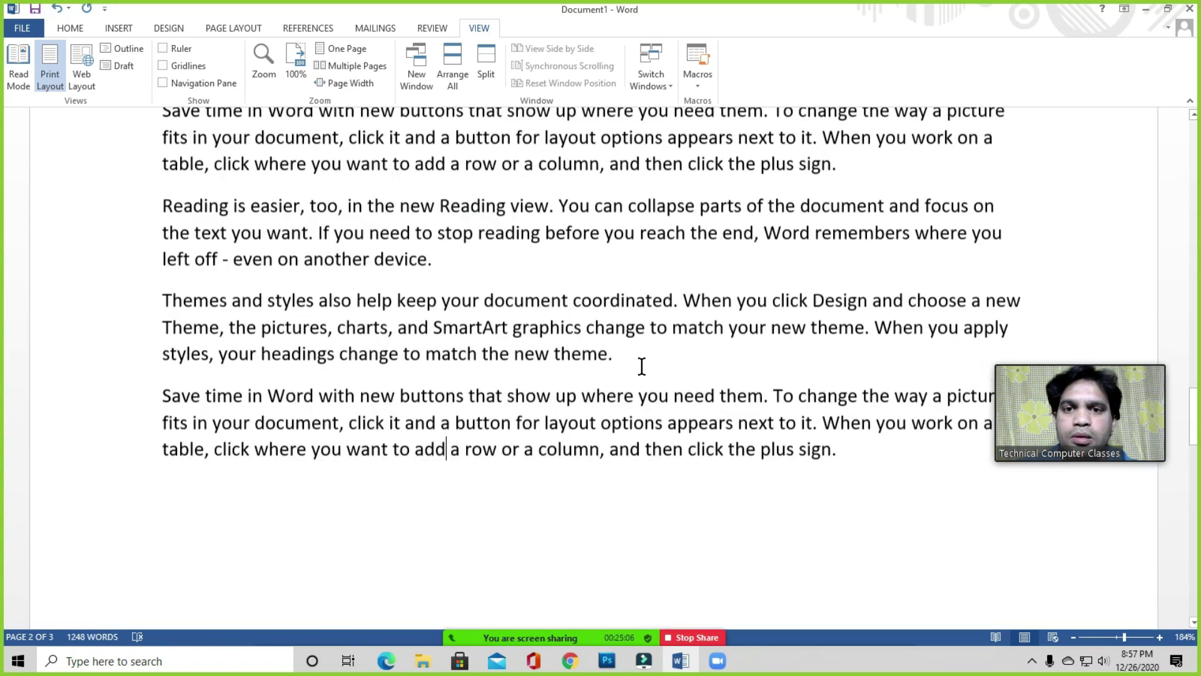
scroll(611, 385, up, 1)
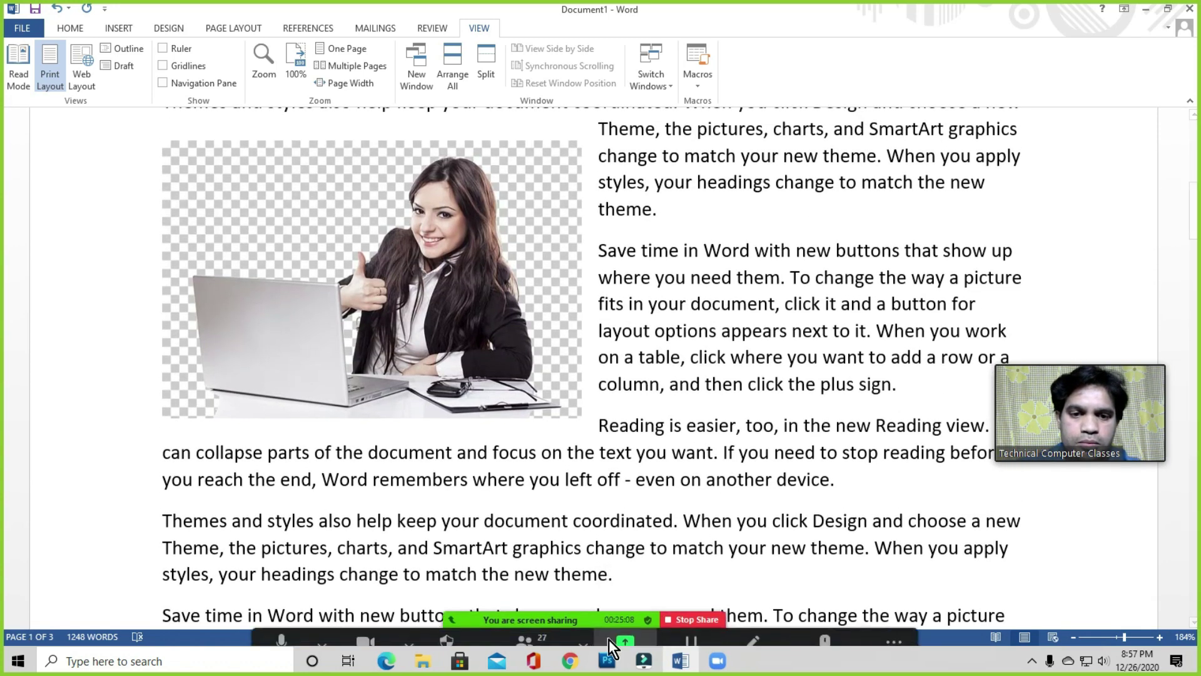
click(628, 632)
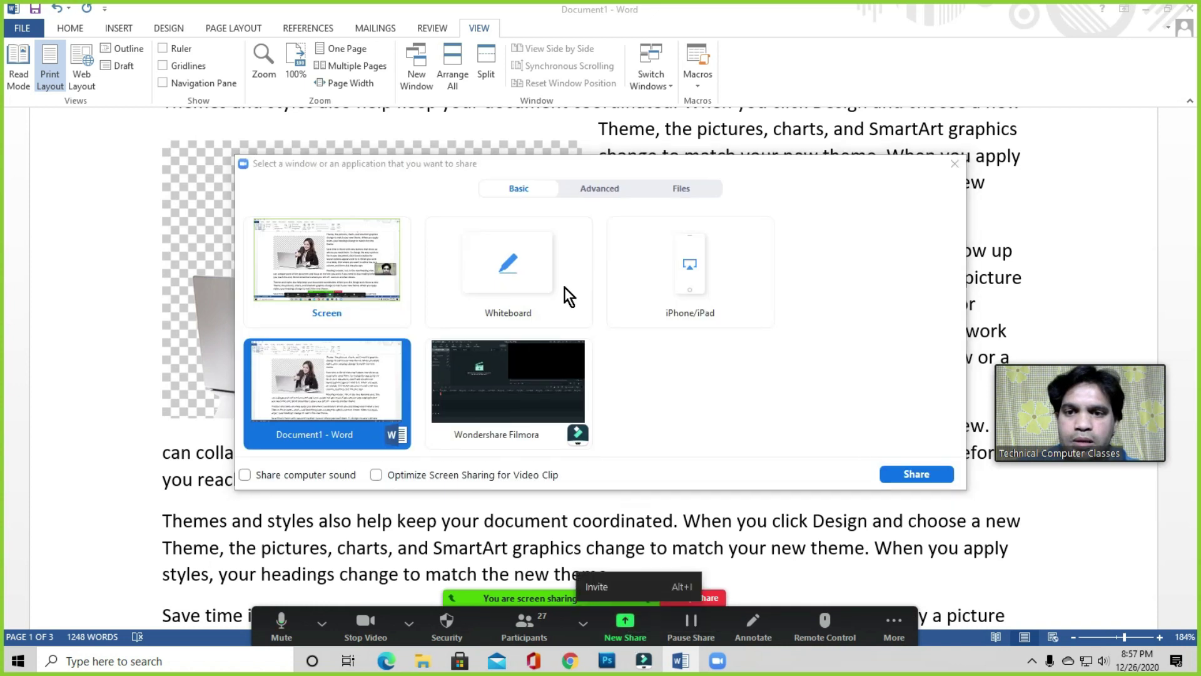
click(953, 161)
click(497, 310)
scroll(688, 294, up, 8)
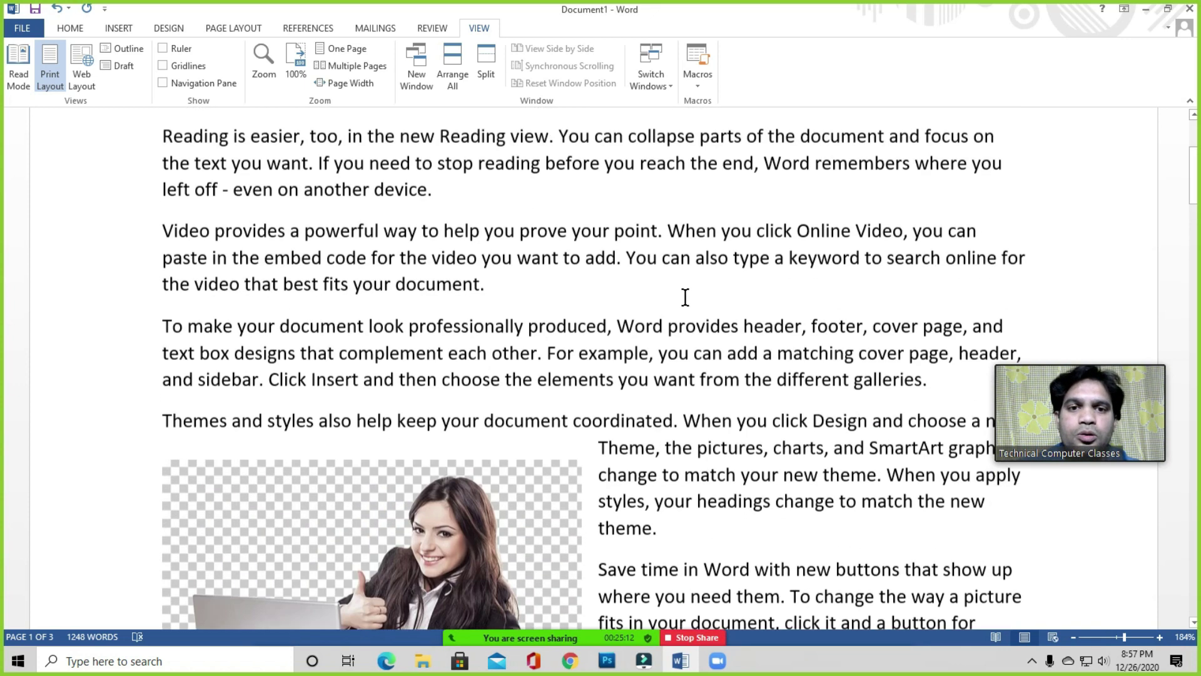
click(507, 299)
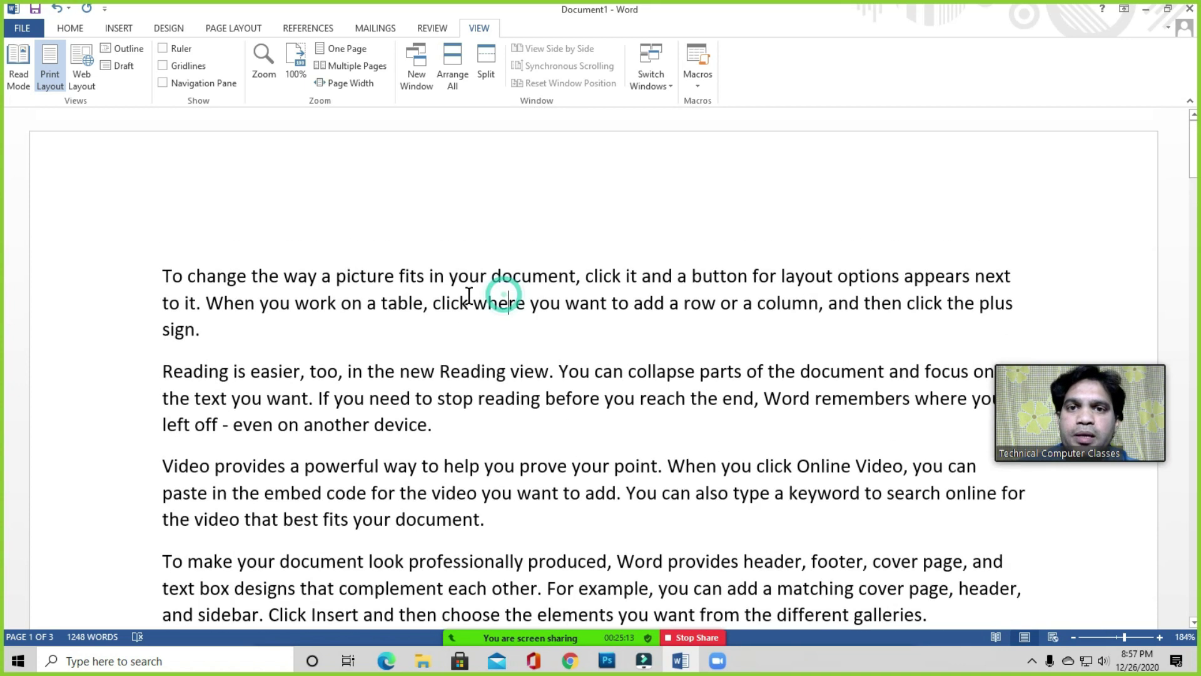
click(488, 80)
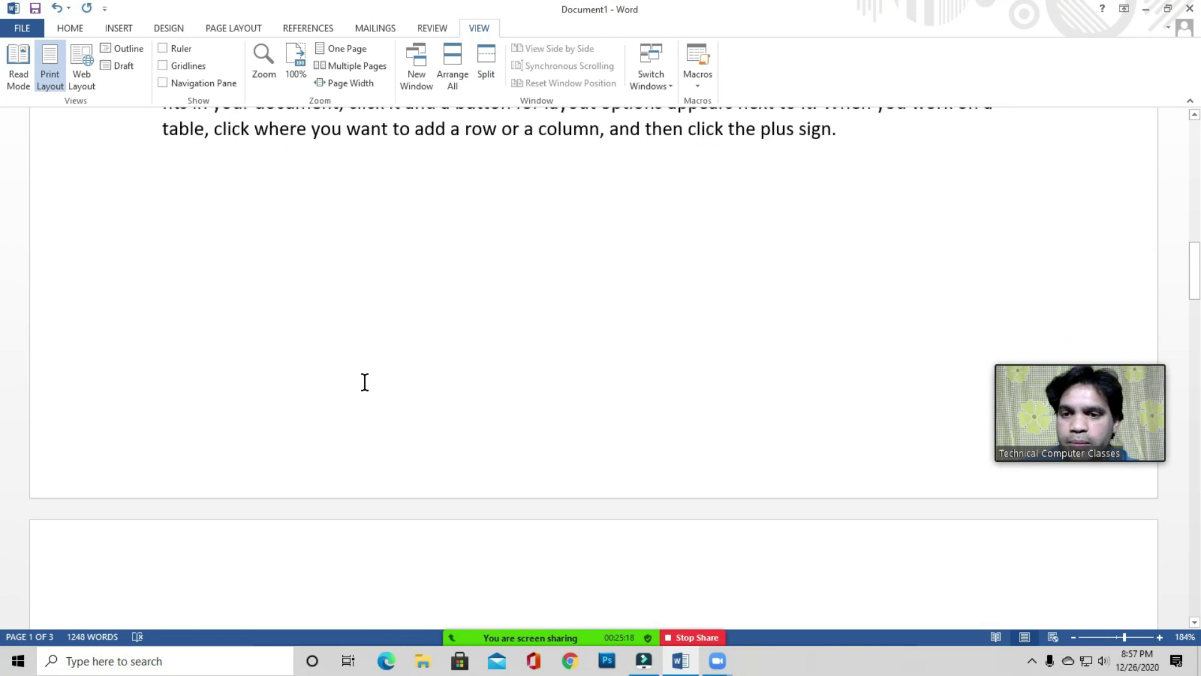
Delete all the sample text from page 2 to the end of Document1
scroll(365, 382, down, 3)
drag(153, 254, 839, 641)
key(Delete)
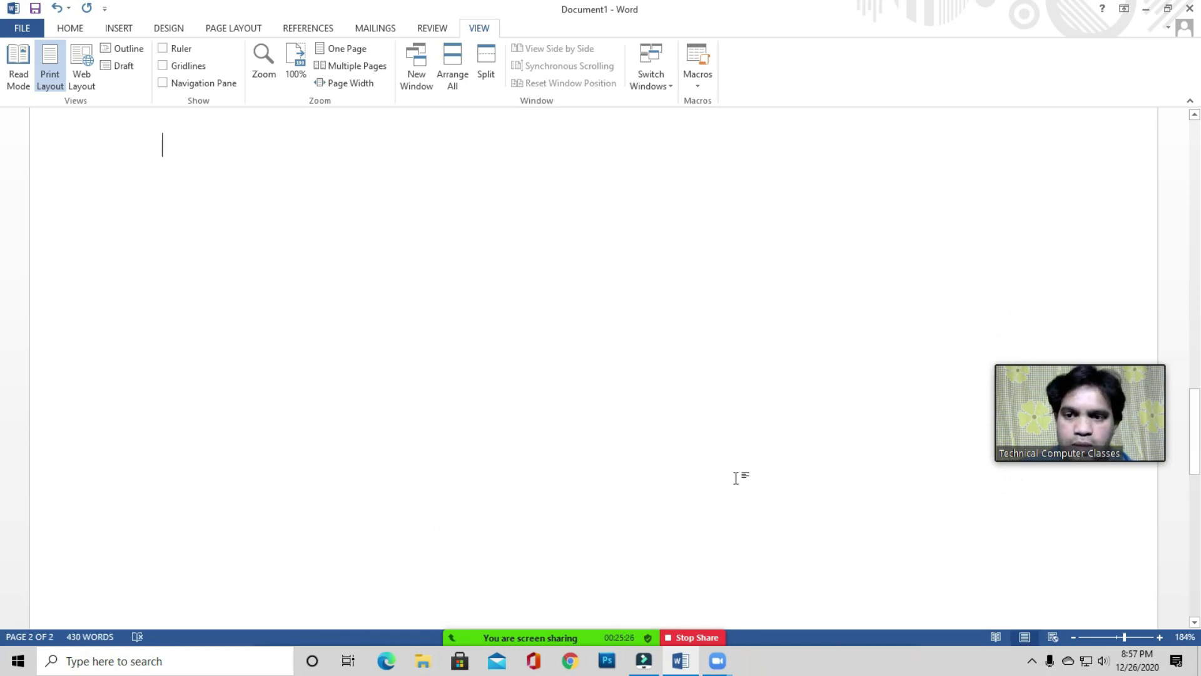
Remove the leftover empty paragraphs that create page 2, leaving one blank line after the last paragraph on page 1
scroll(451, 349, up, 5)
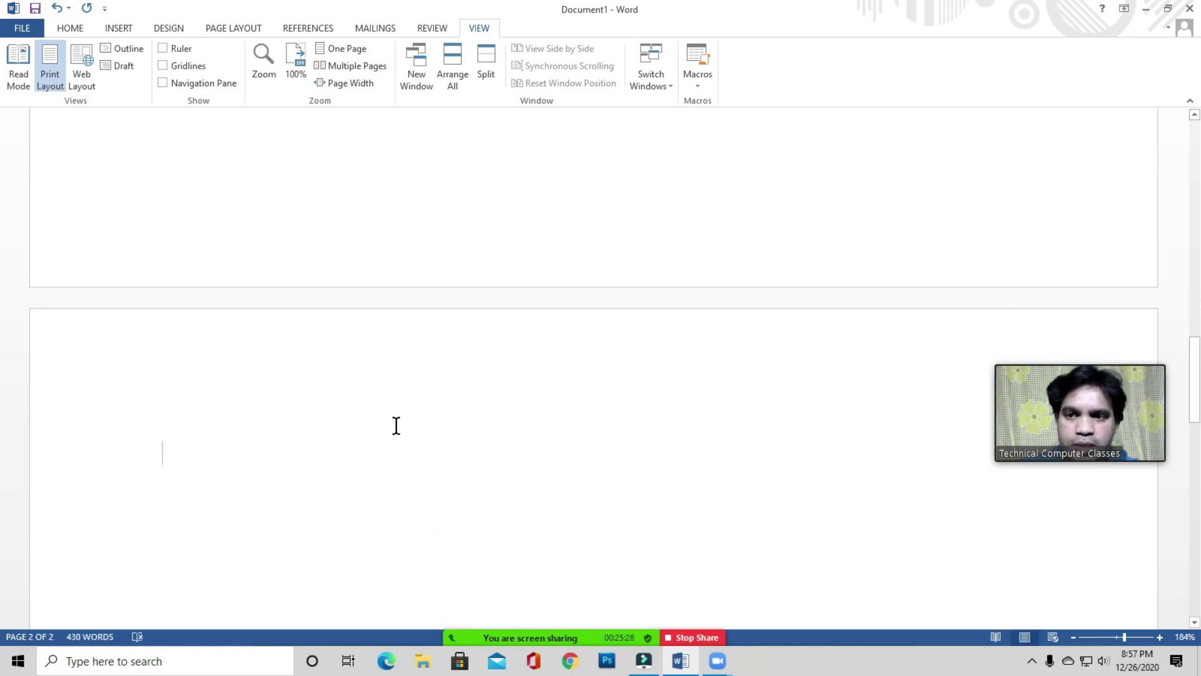
drag(137, 426, 290, 550)
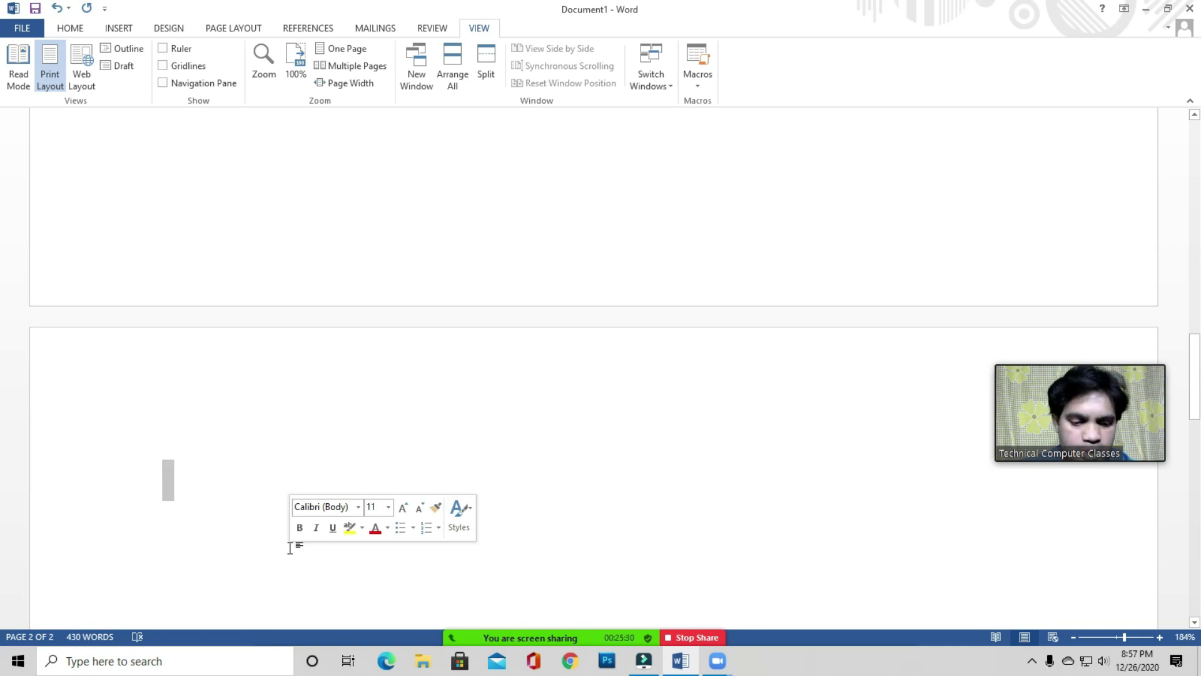
key(BackSpace)
key(BackSpace)
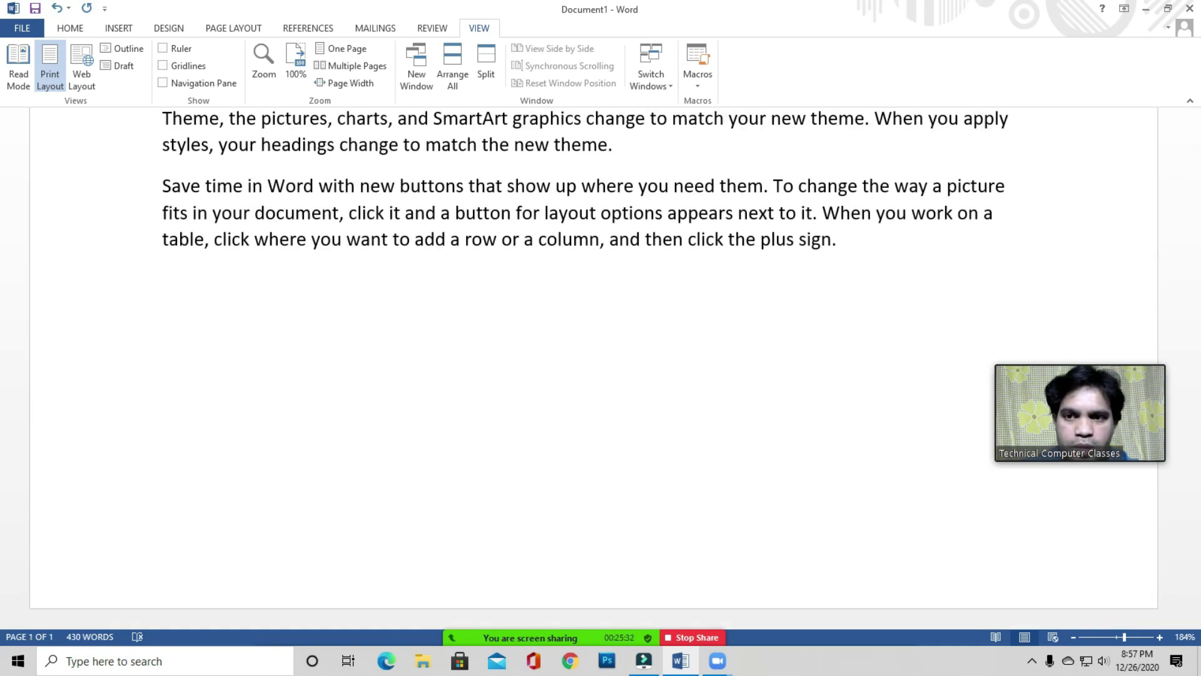
key(Return)
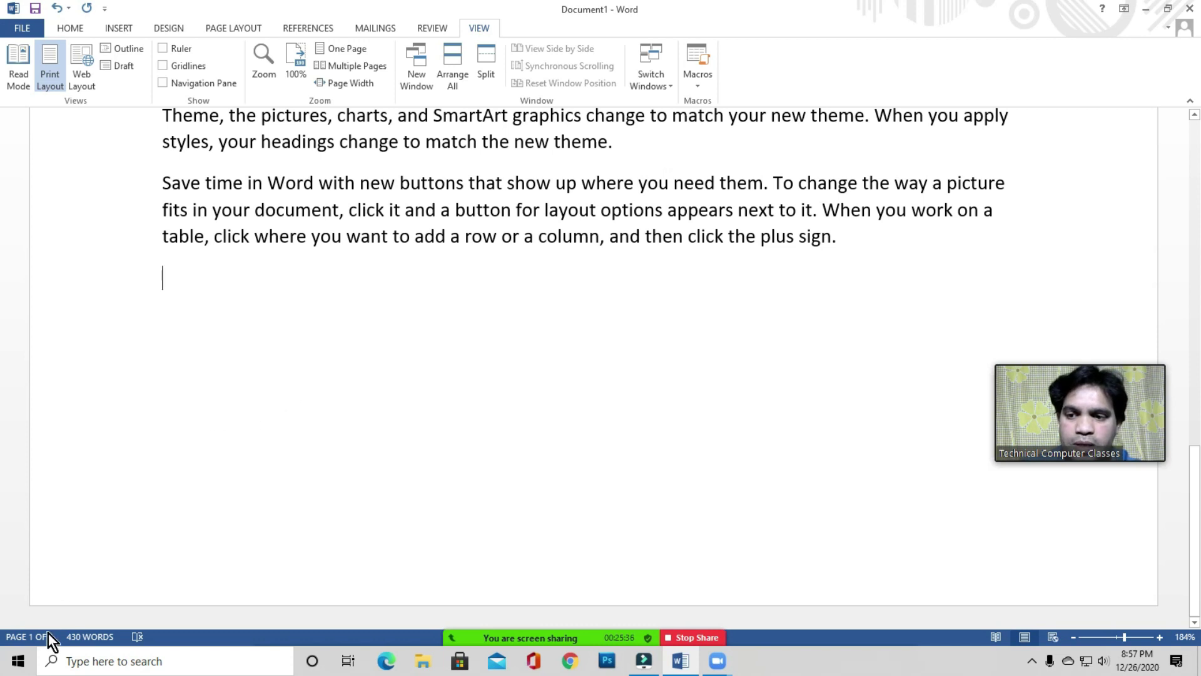
Insert three blank lines above the first paragraph of Document1
scroll(448, 313, up, 5)
scroll(447, 312, up, 6)
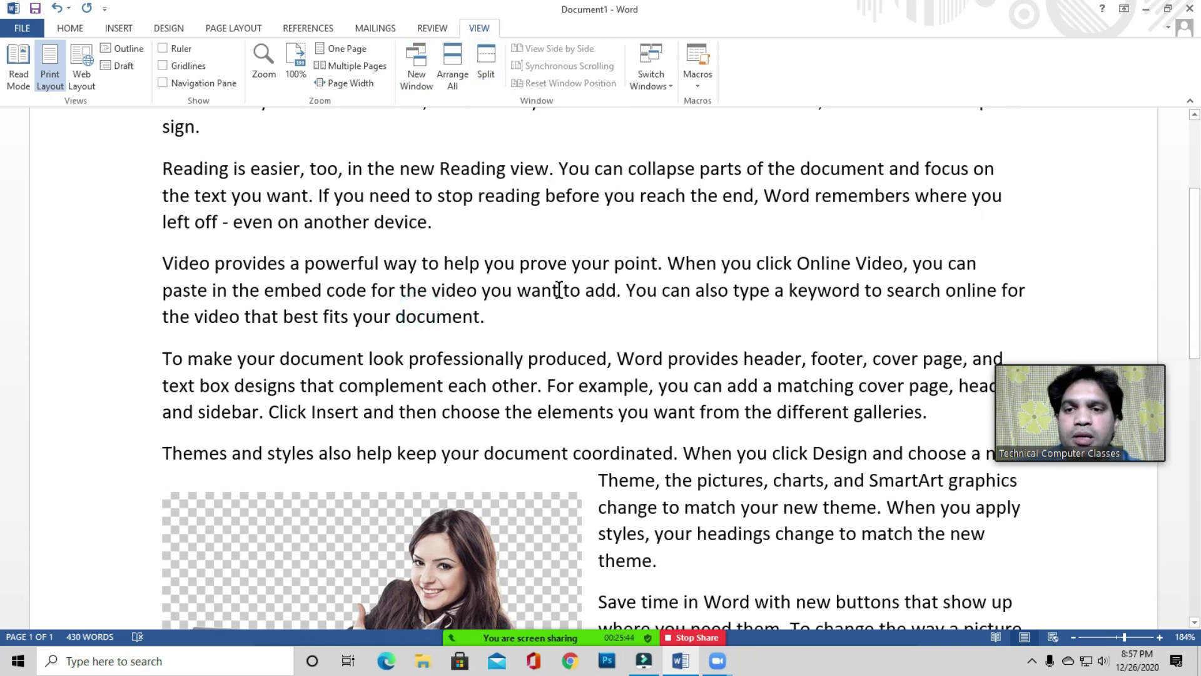
scroll(559, 291, down, 5)
click(659, 303)
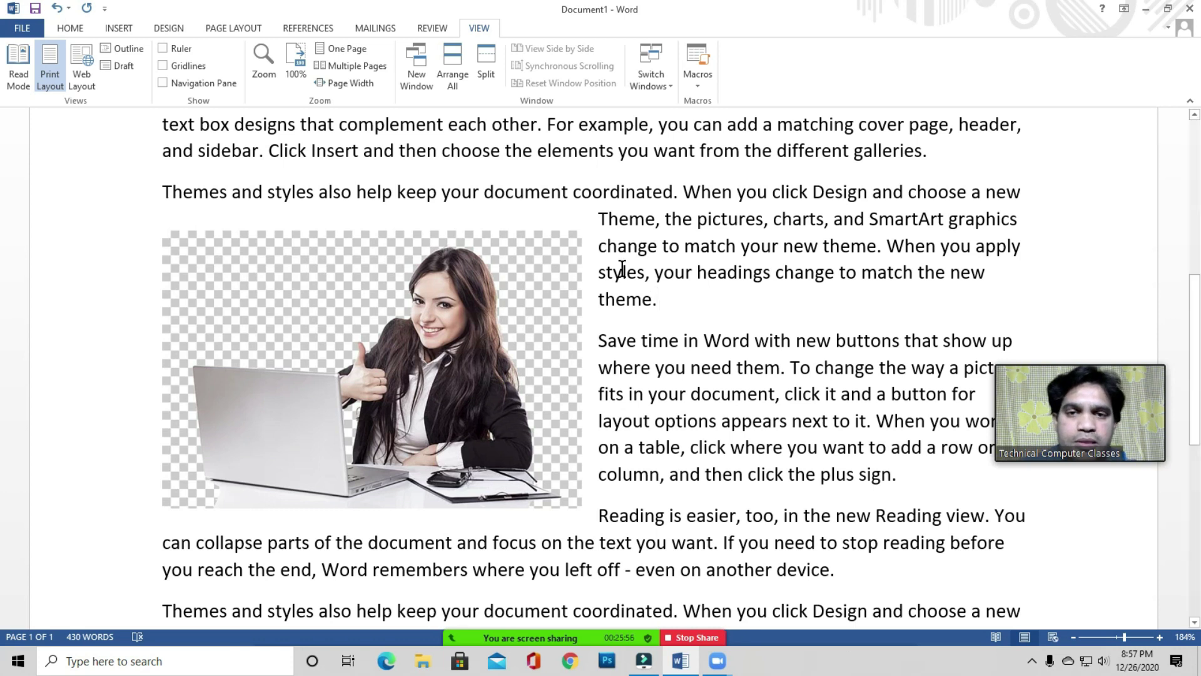
scroll(632, 375, up, 6)
click(158, 275)
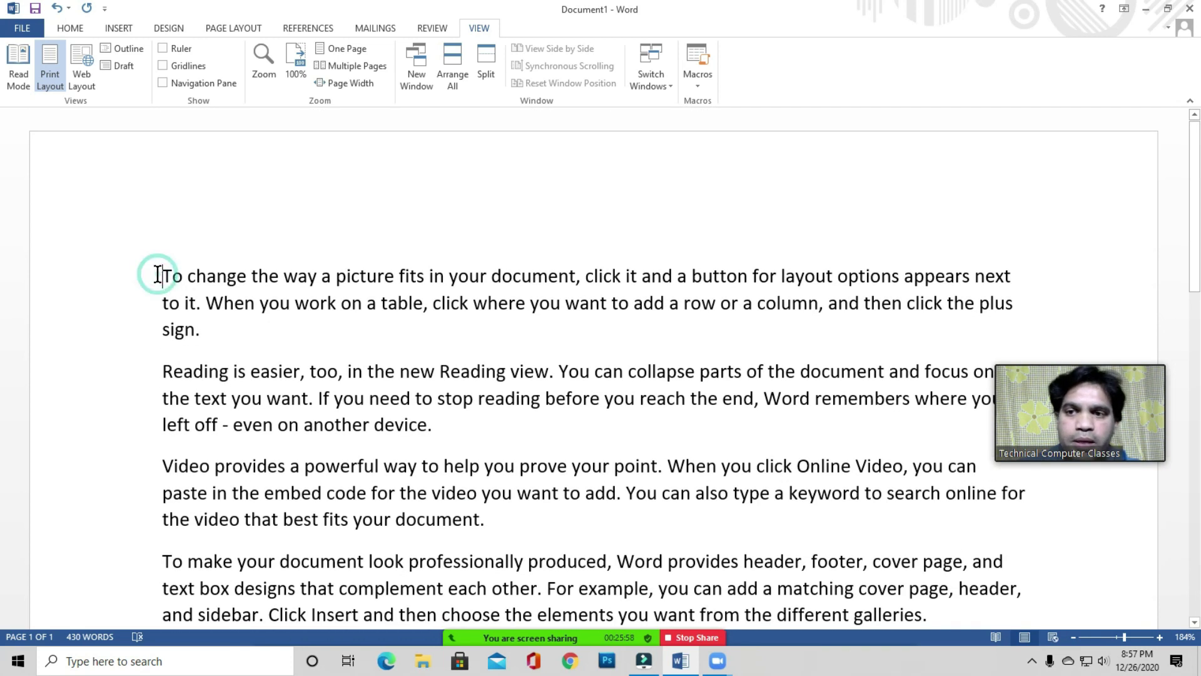
key(Return)
key(Return)
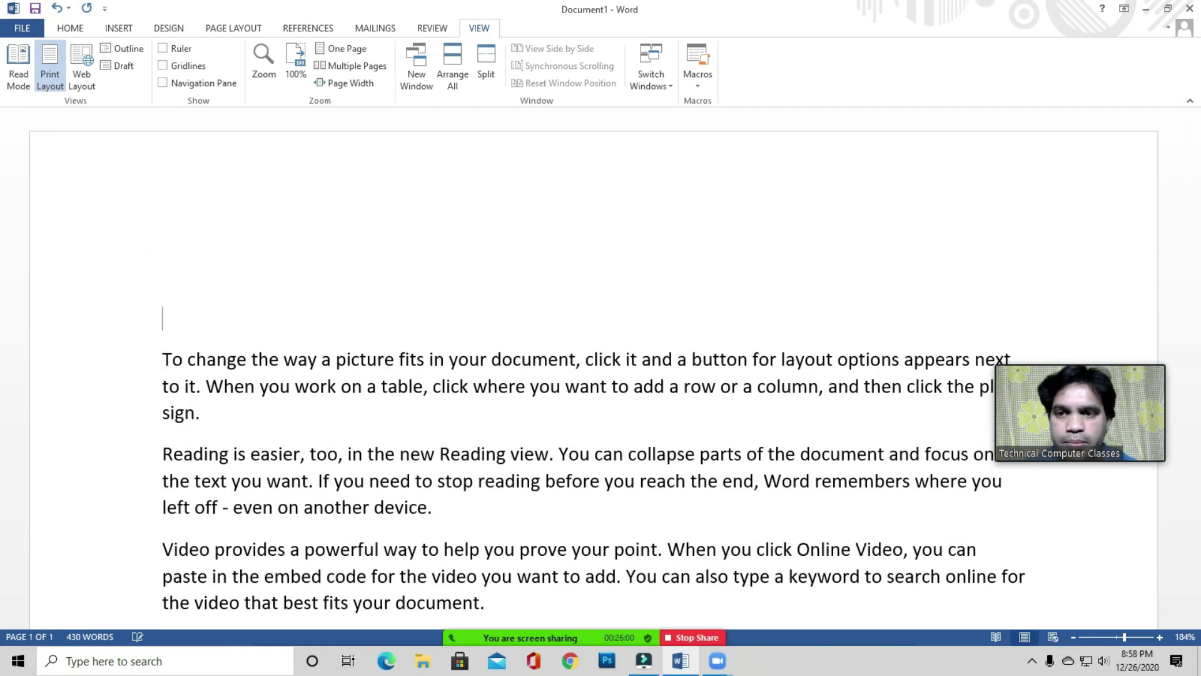
key(Return)
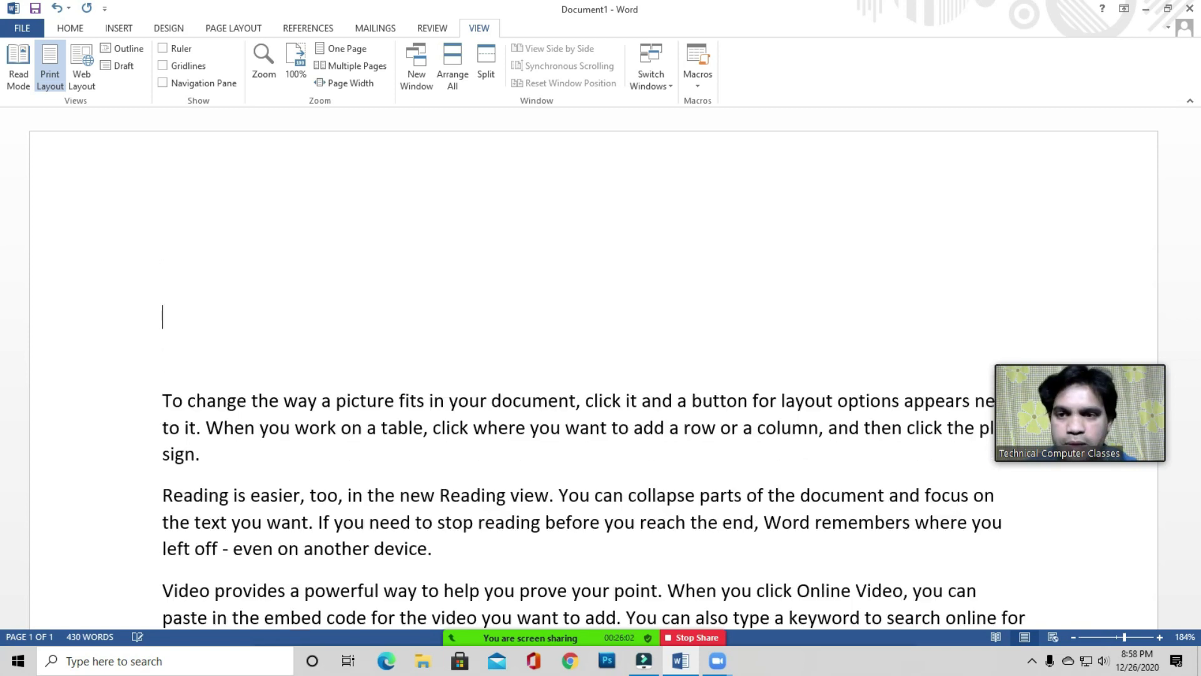
Draw a text box about 0.87" high and 6.37" wide in the blank space above the first paragraph
right_click(674, 107)
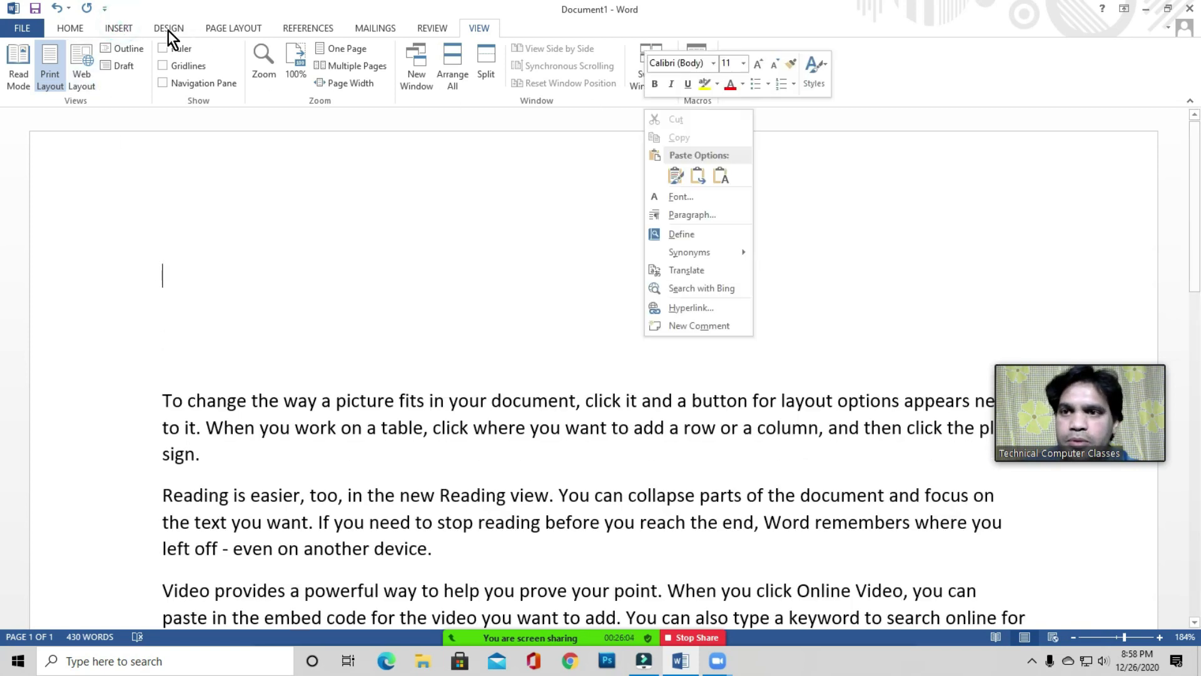
click(119, 29)
click(838, 81)
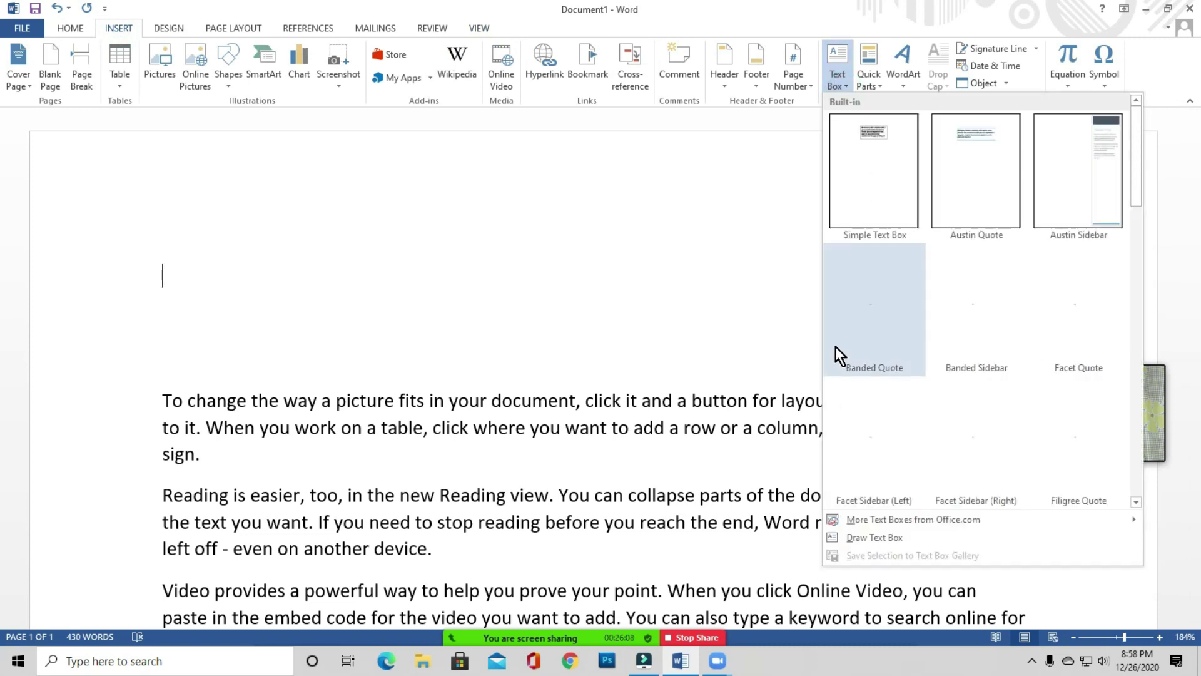
click(858, 537)
drag(158, 249, 995, 362)
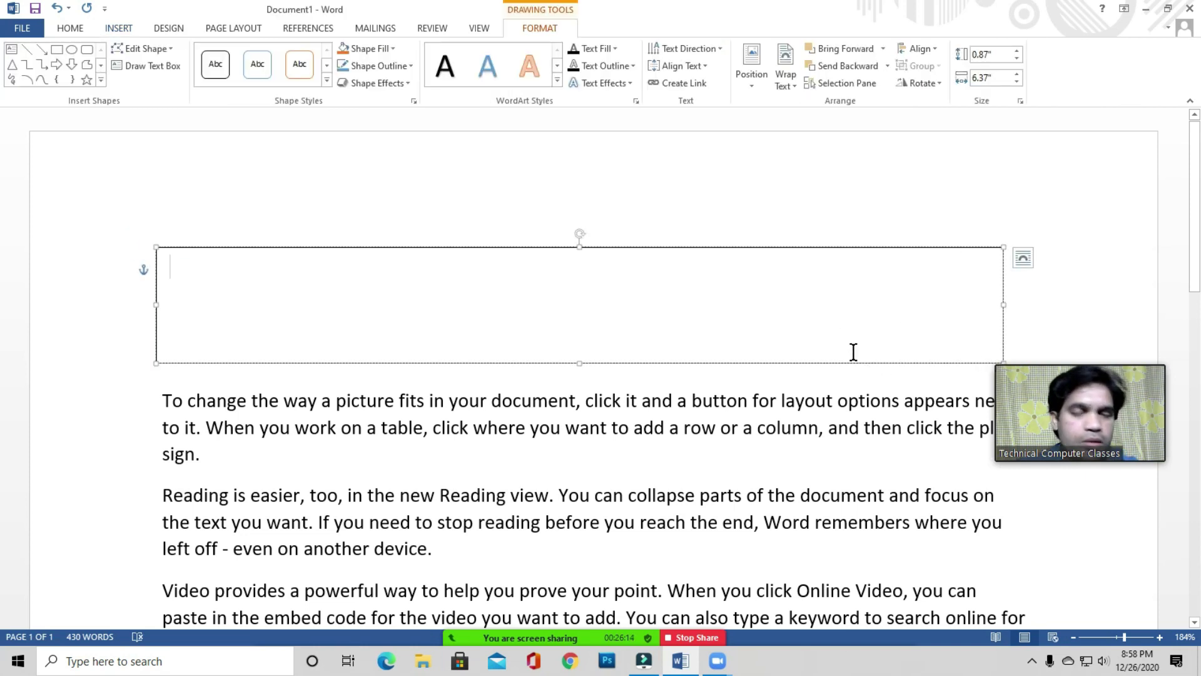
Try the solid gold shape style on the text box, and settle on the solid blue one
click(327, 81)
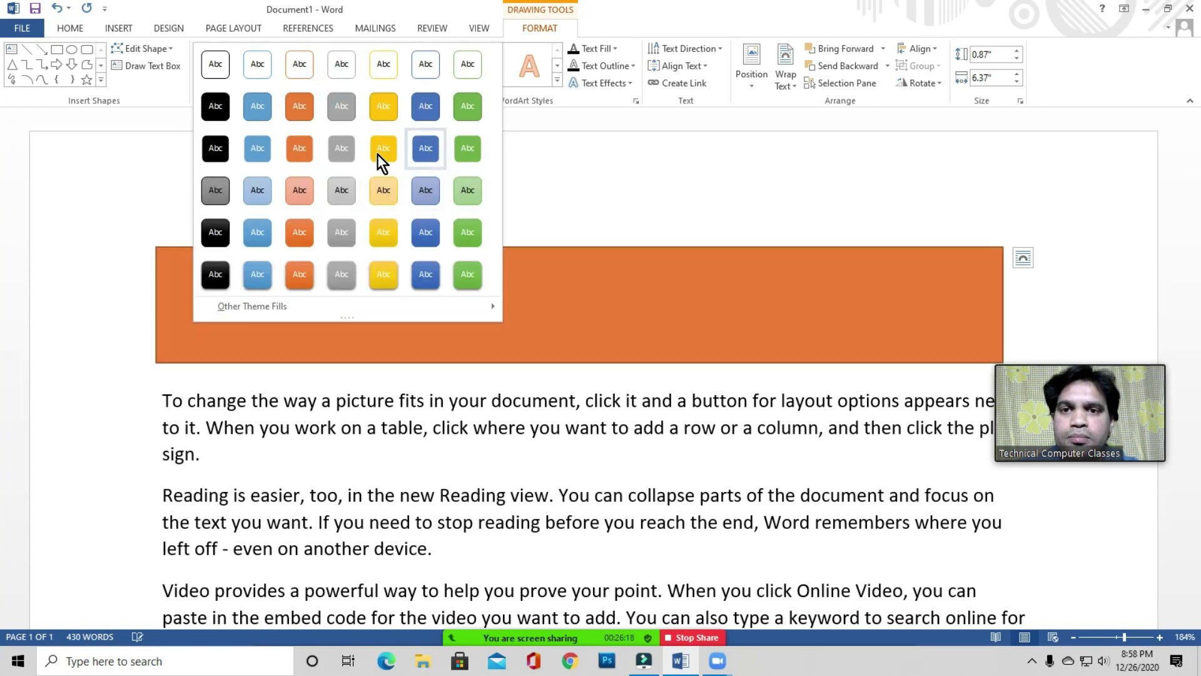
click(378, 150)
click(327, 268)
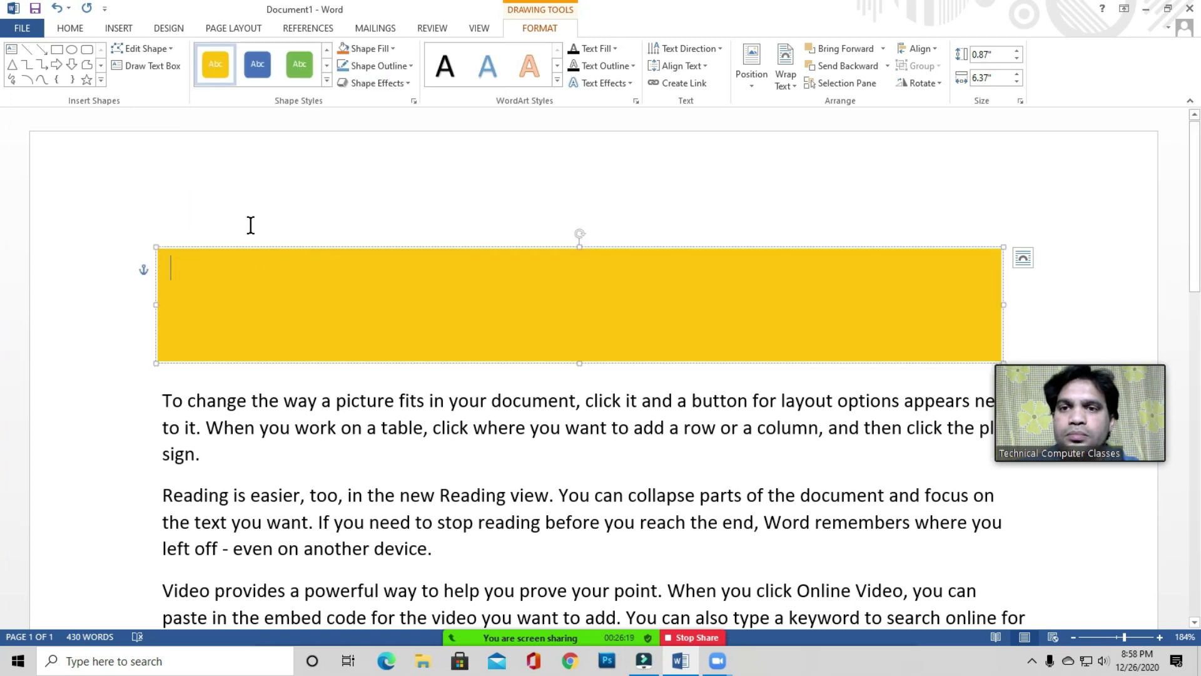
click(257, 64)
click(263, 291)
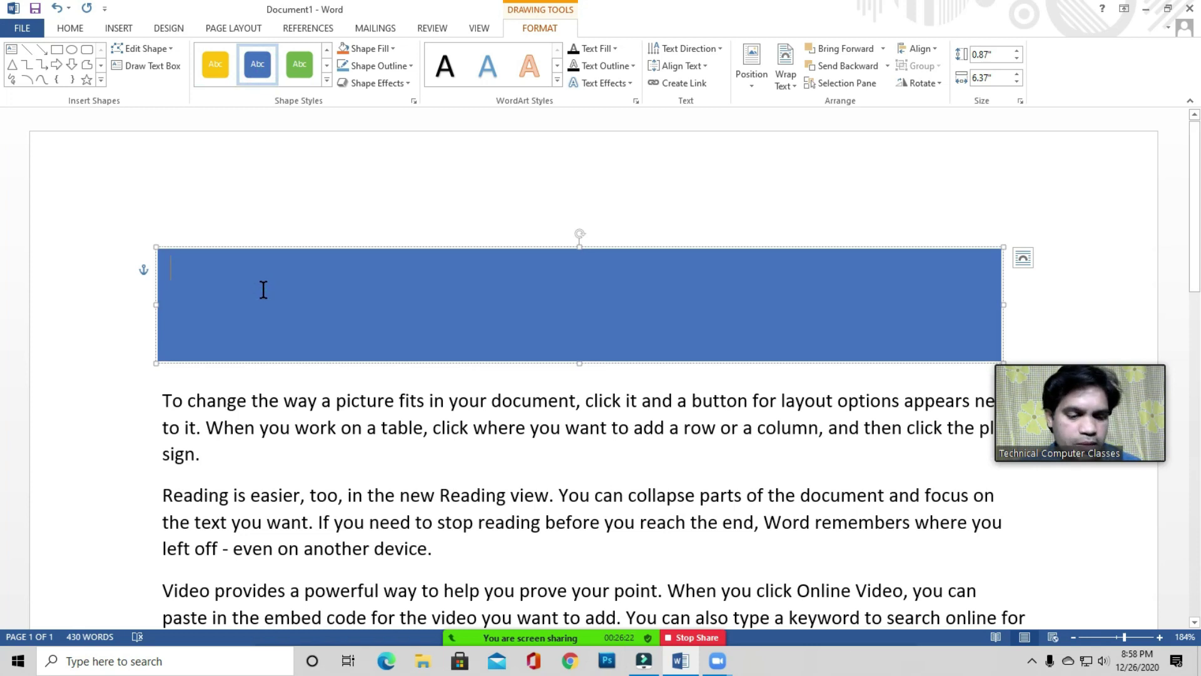
Enter the heading BASIC COMPUTER COURSE in the text box and apply the white WordArt style with orange outline to it
text(BASIC COMPUTER COUR)
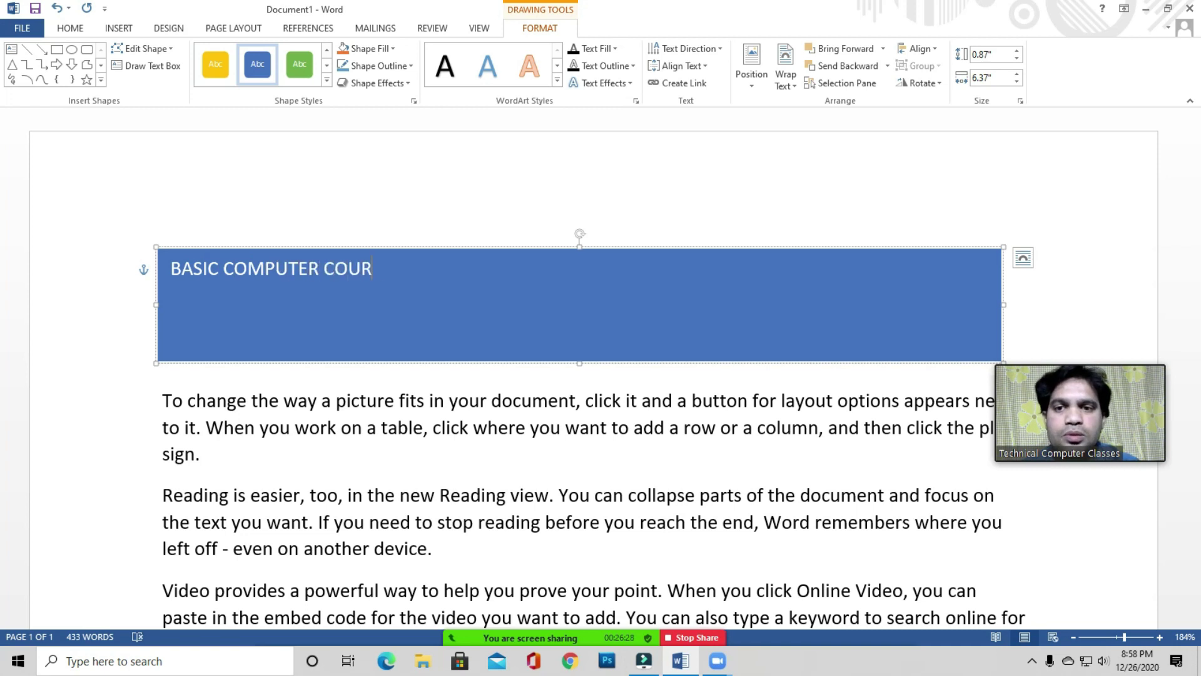
click(557, 81)
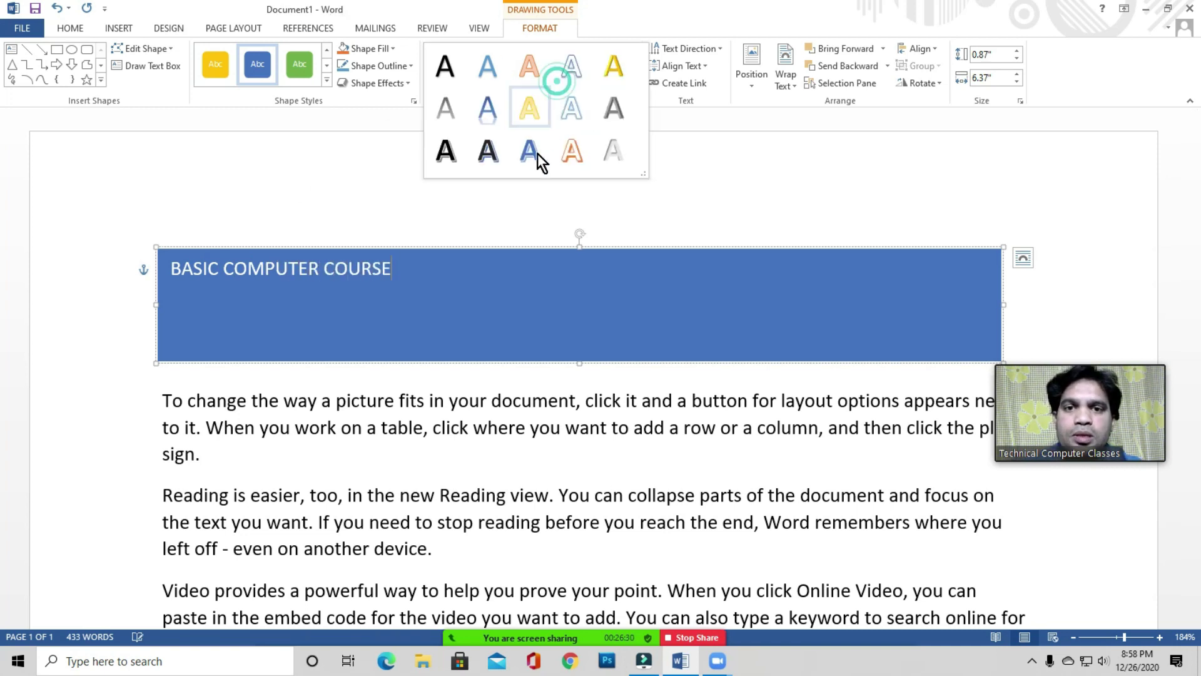
click(485, 154)
key(ctrl+a)
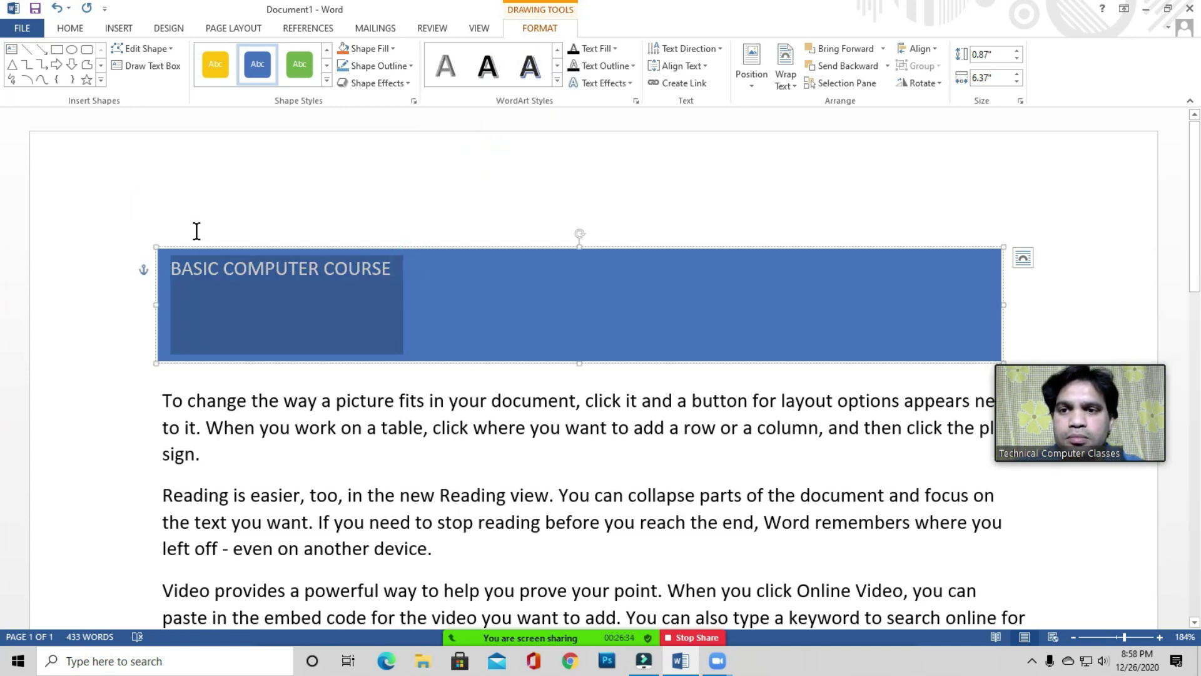
click(557, 81)
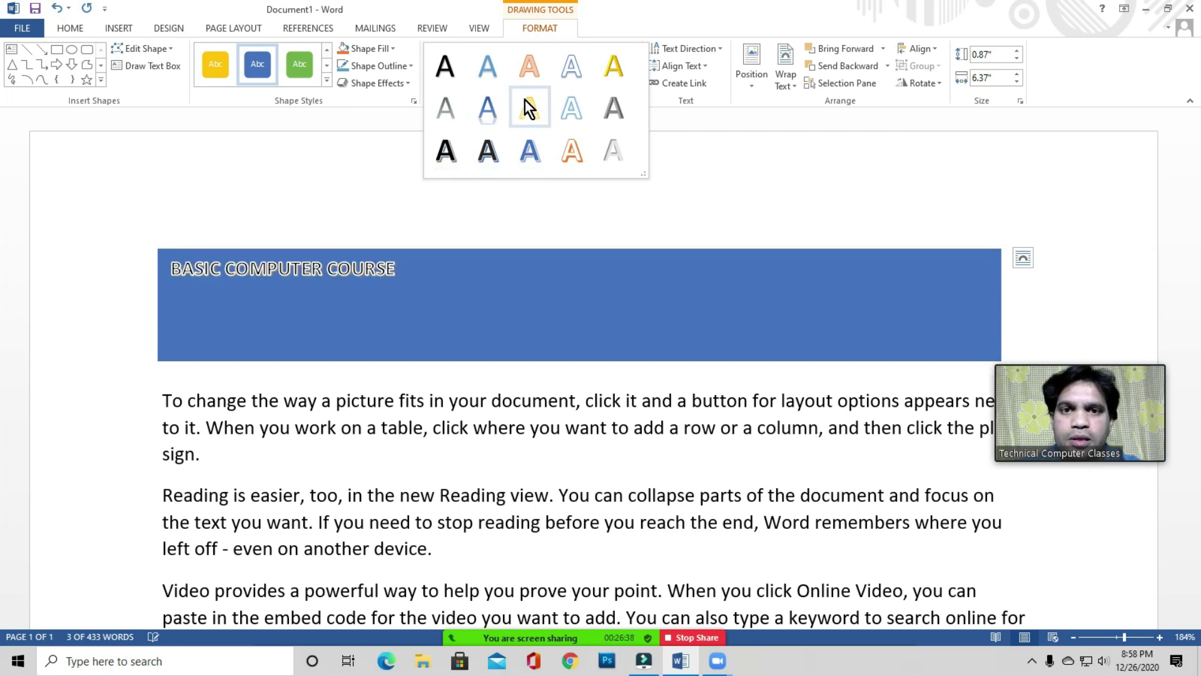
click(573, 150)
Center the heading in the text box and enlarge its font size to 36
click(72, 29)
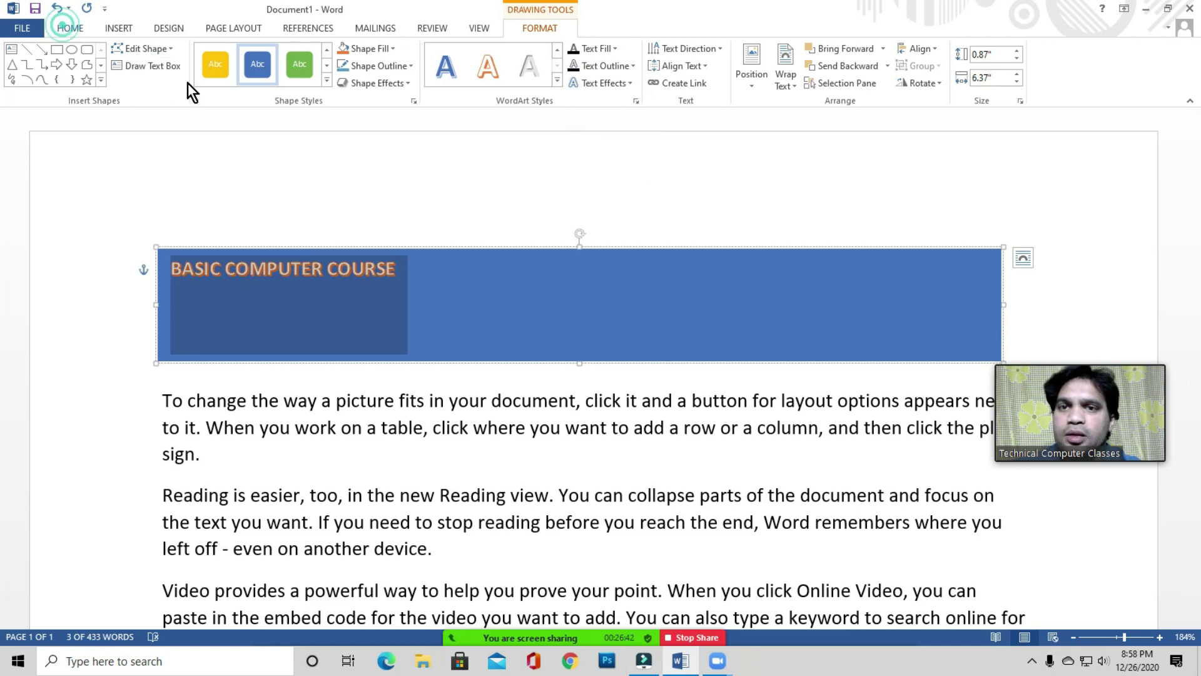
click(343, 80)
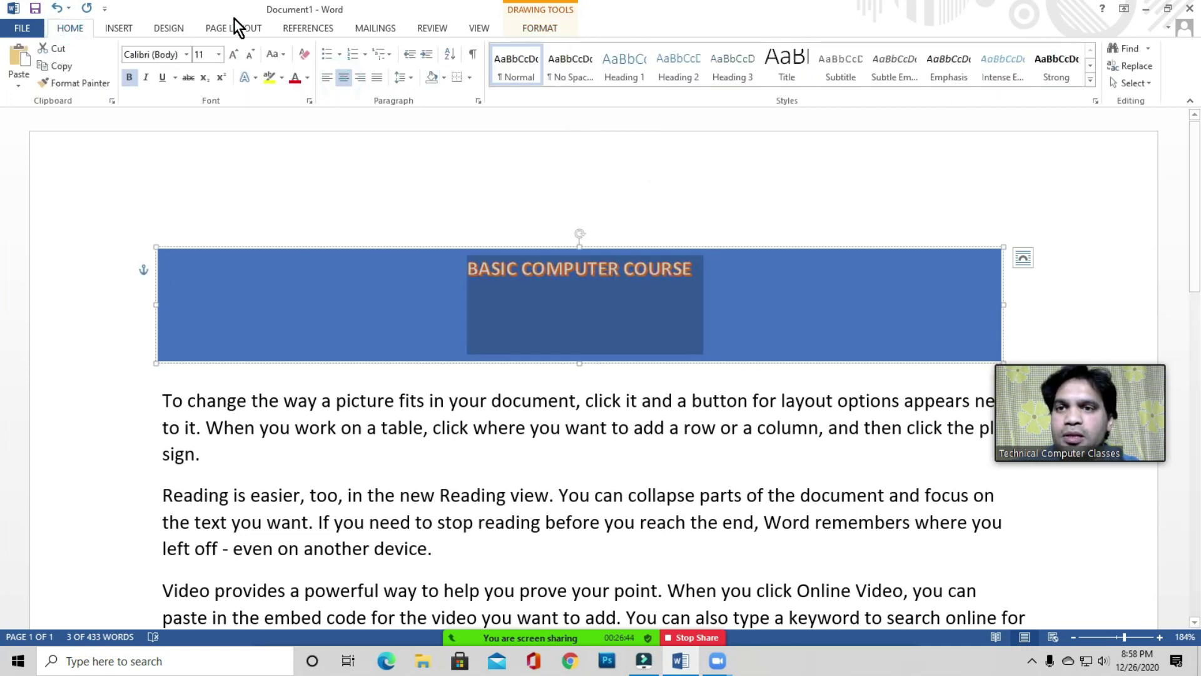
click(240, 55)
click(235, 55)
click(234, 57)
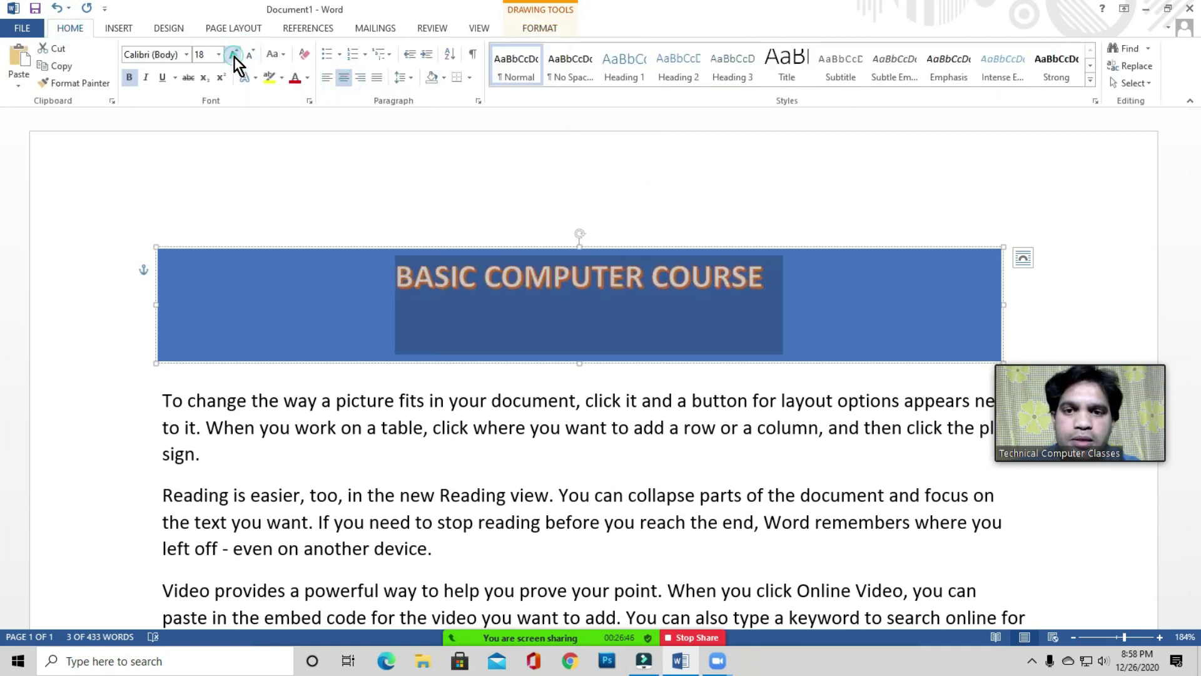
click(234, 56)
click(234, 56)
click(234, 56)
click(234, 56)
click(233, 57)
click(234, 56)
click(234, 56)
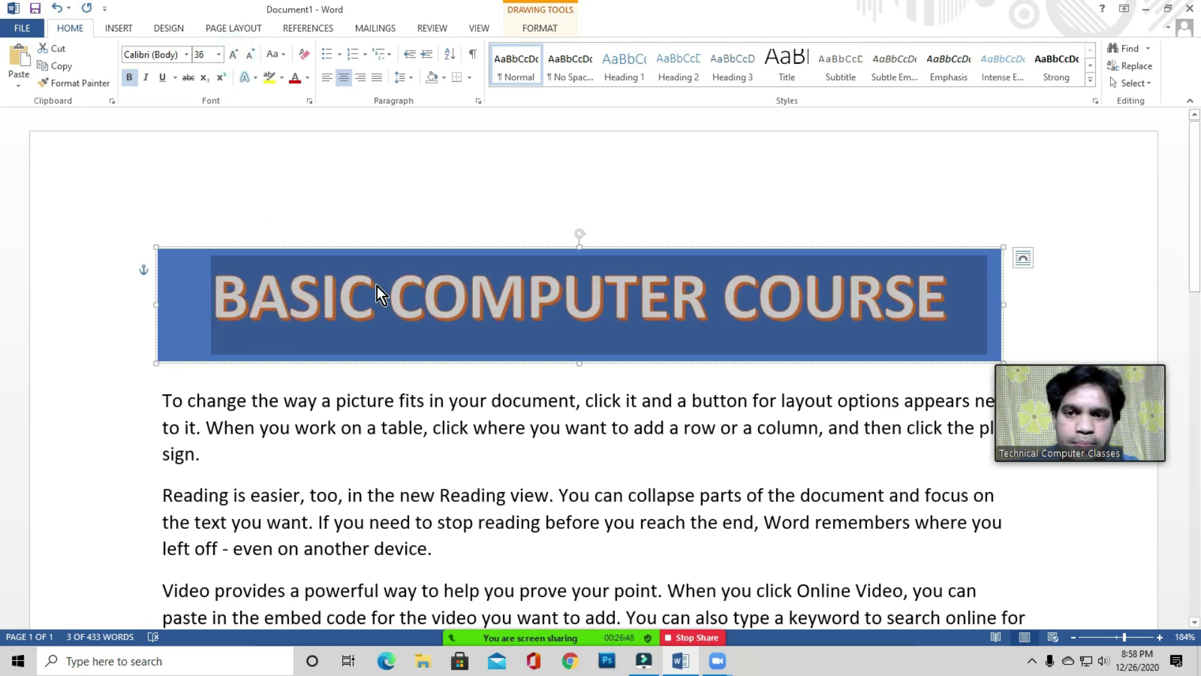
Delete the last paragraph of the document, beginning "Save time in Word with new buttons"
click(415, 424)
scroll(418, 410, down, 15)
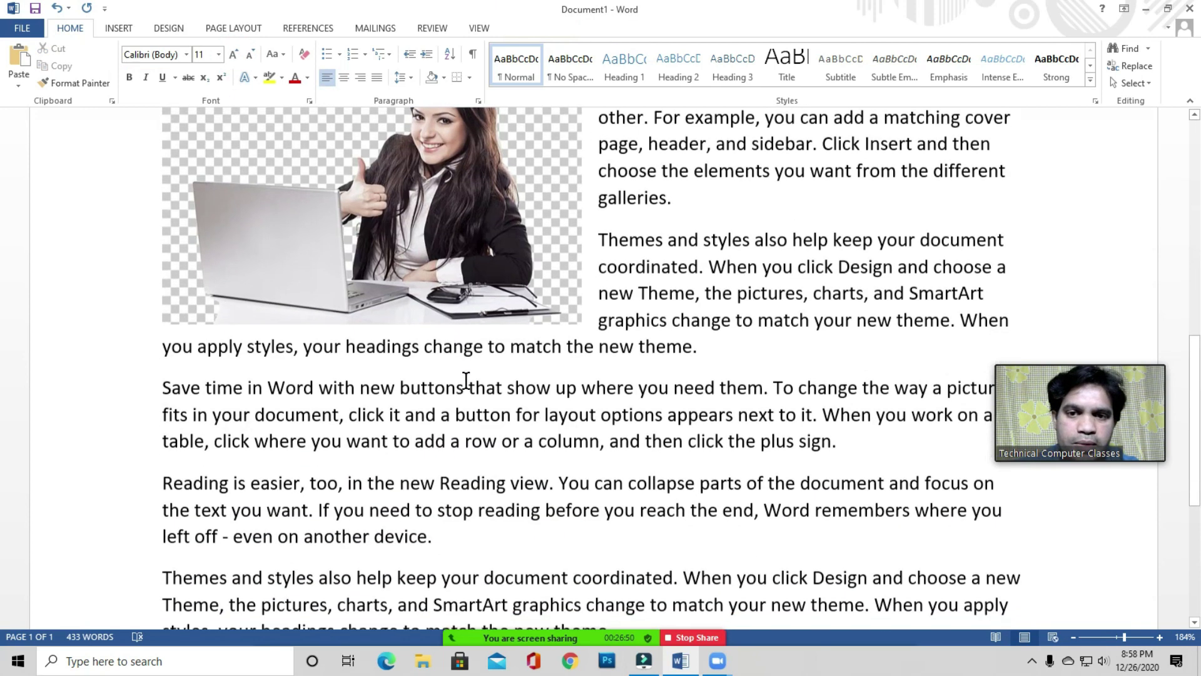
drag(179, 344, 806, 428)
key(Delete)
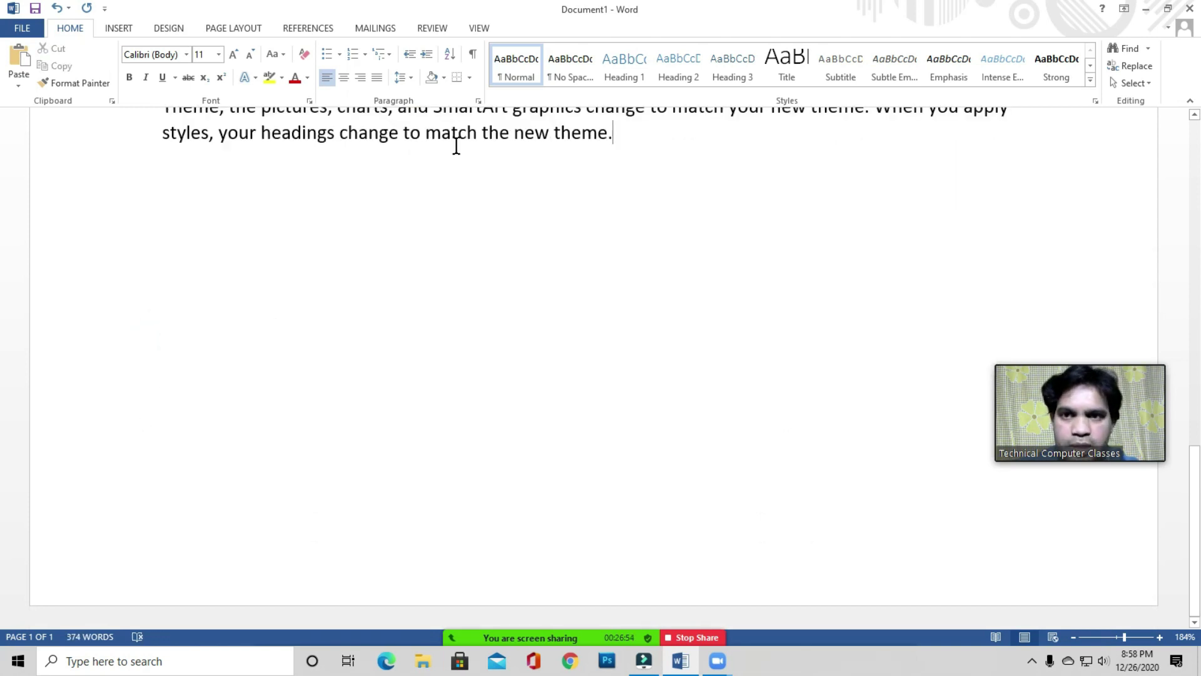
Add two empty paragraphs below the last paragraph of the document
scroll(579, 268, up, 6)
scroll(625, 249, down, 4)
scroll(628, 252, down, 3)
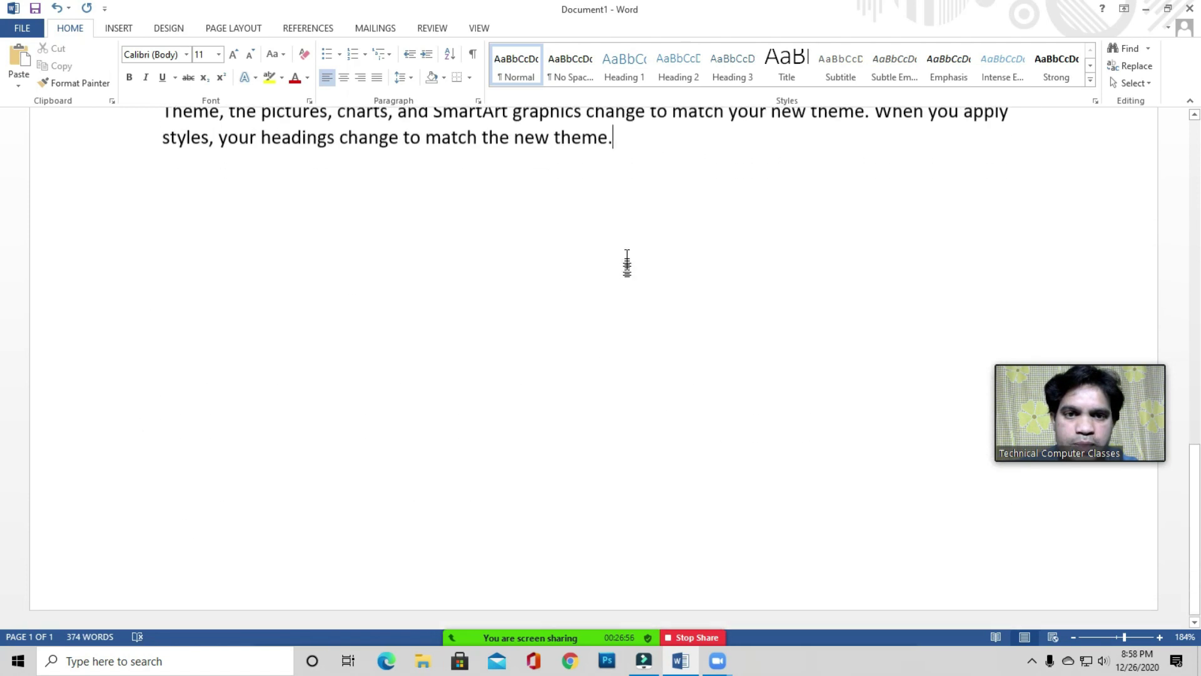
key(Return)
key(Return)
scroll(407, 222, up, 1)
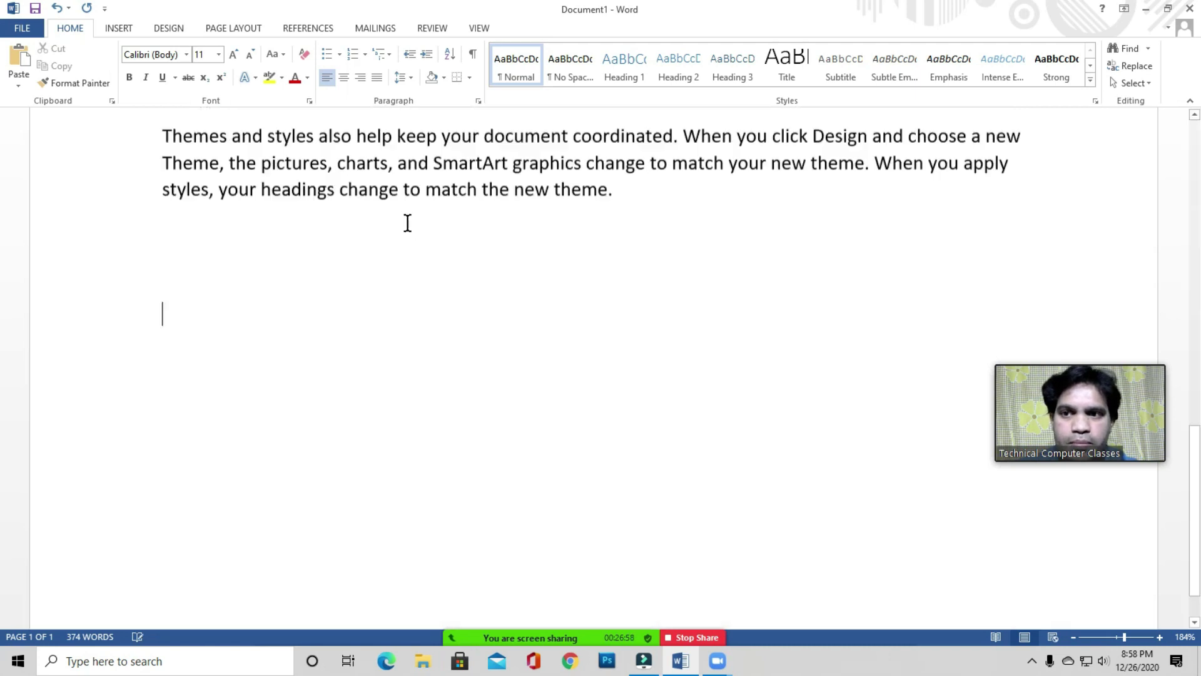
key(BackSpace)
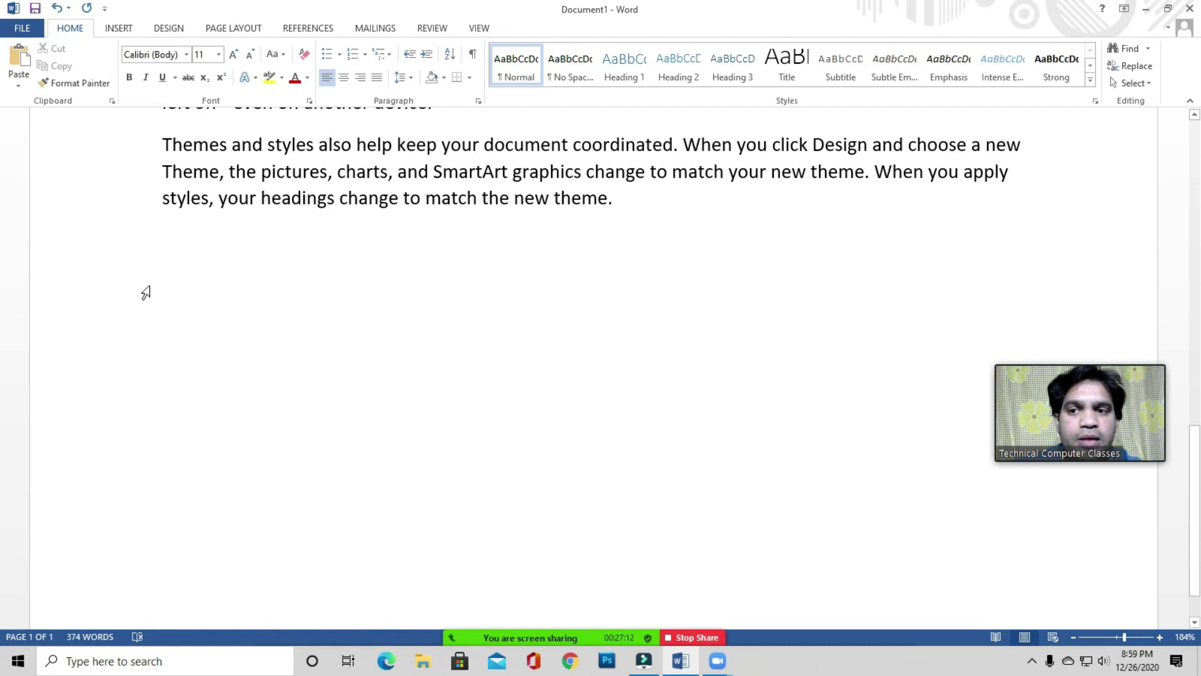
Look through the document between the title and the end, placing the cursor on the blank line below the last paragraph
scroll(334, 273, up, 6)
scroll(333, 272, up, 2)
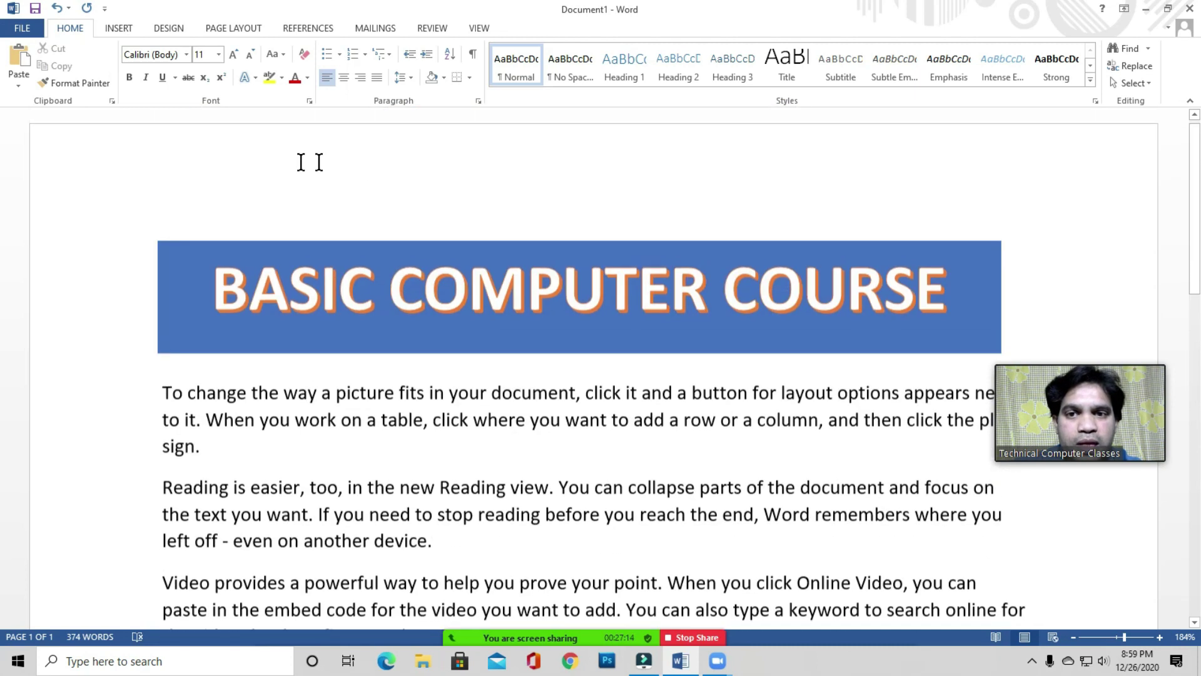
scroll(411, 336, down, 15)
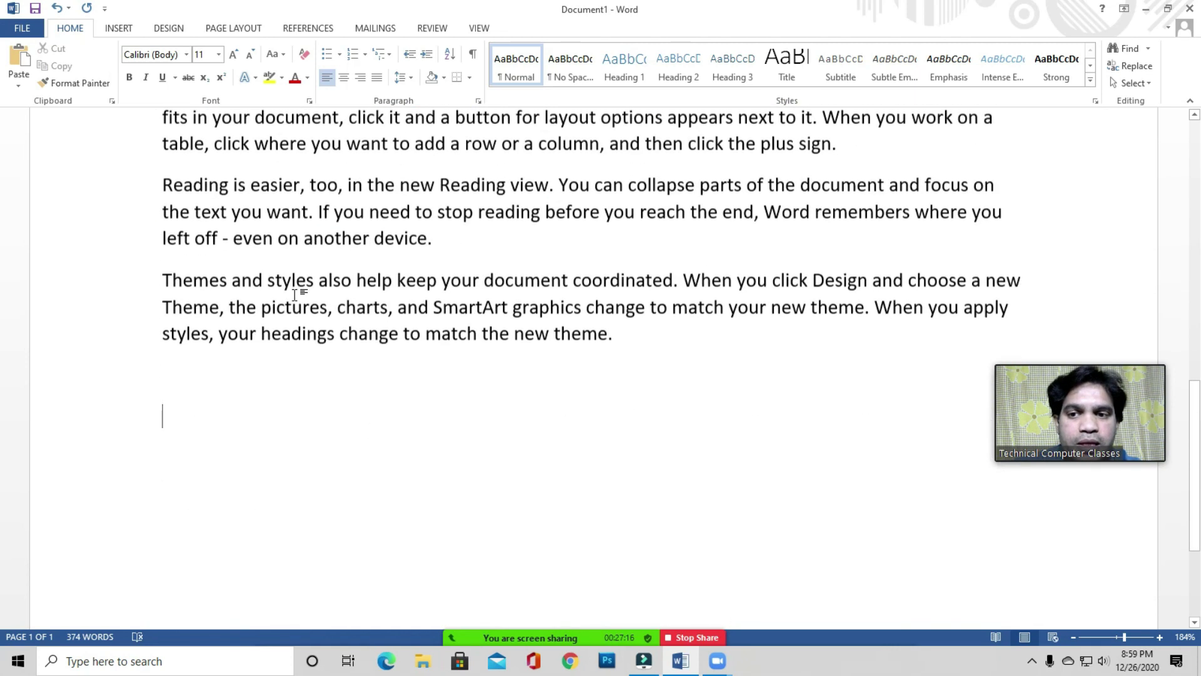
click(185, 225)
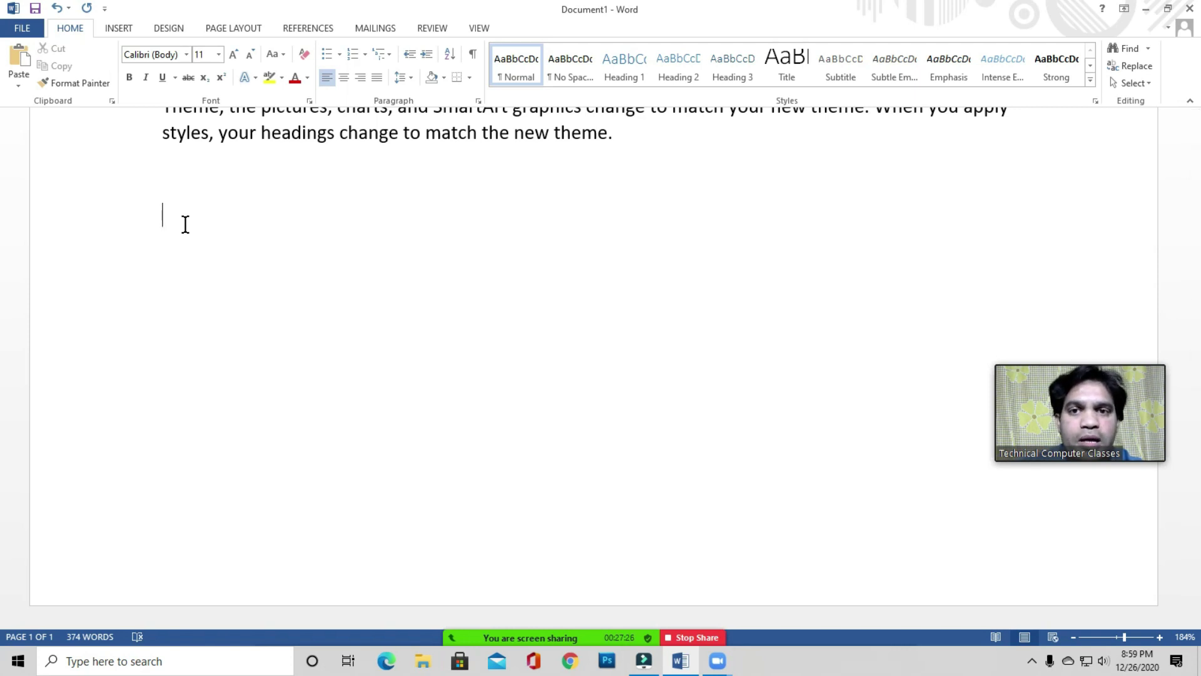
scroll(227, 245, up, 20)
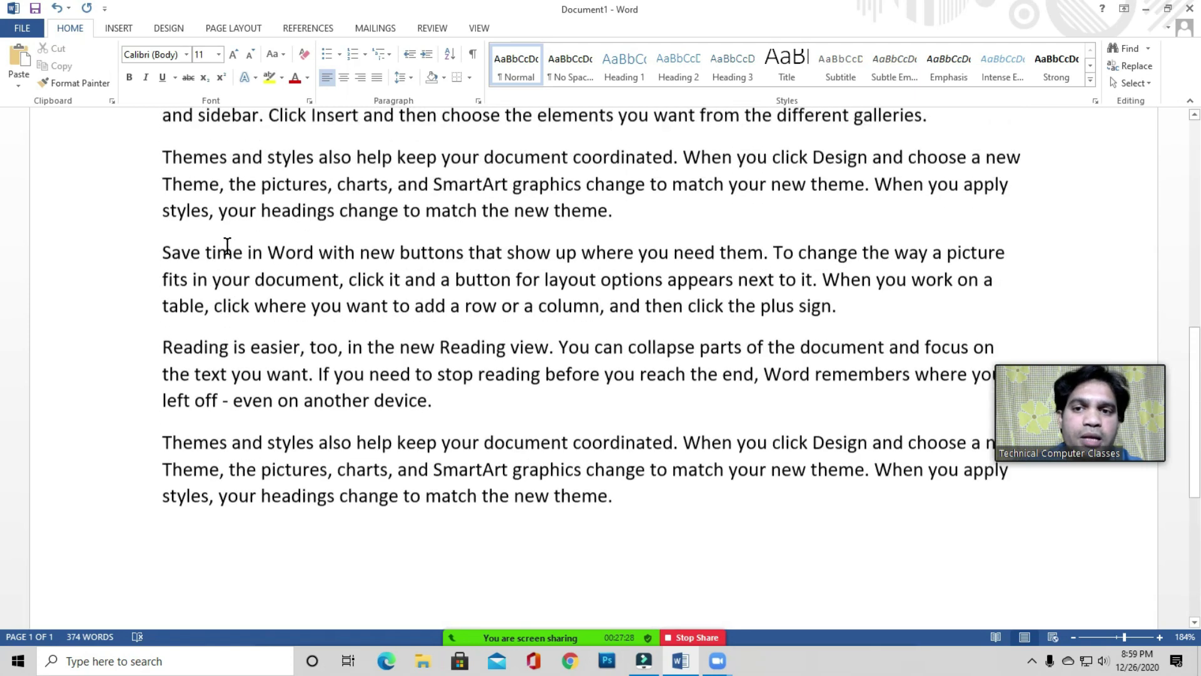
scroll(227, 246, down, 20)
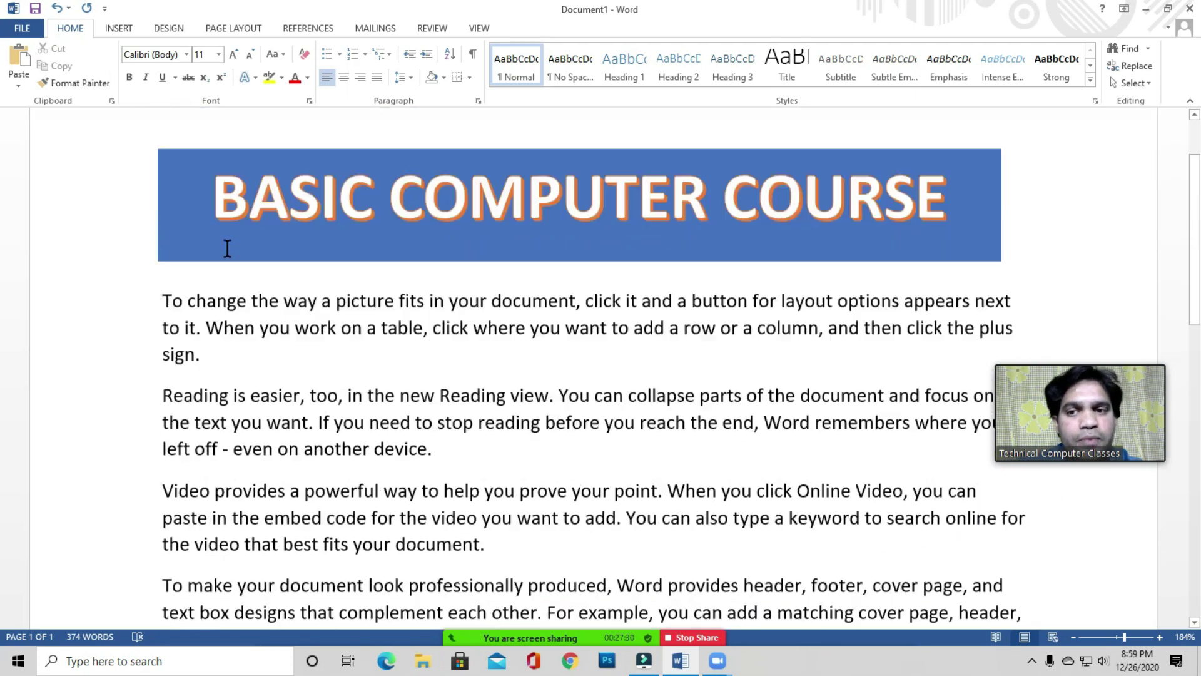
scroll(226, 245, down, 1)
click(188, 276)
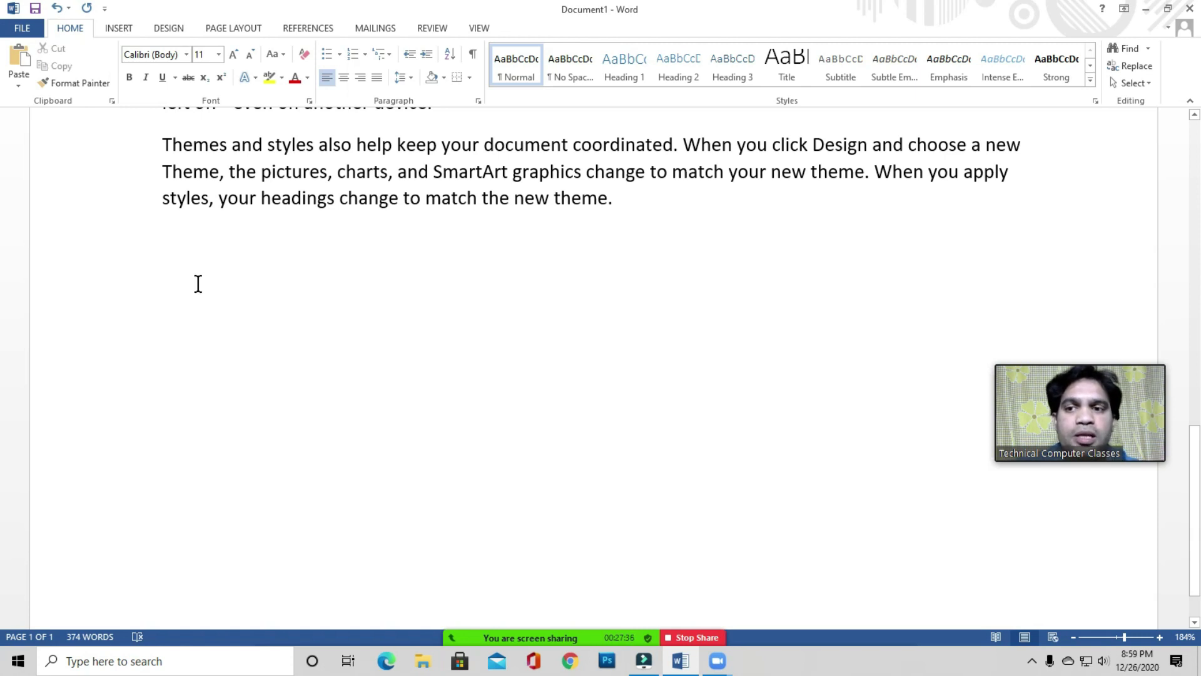
click(197, 283)
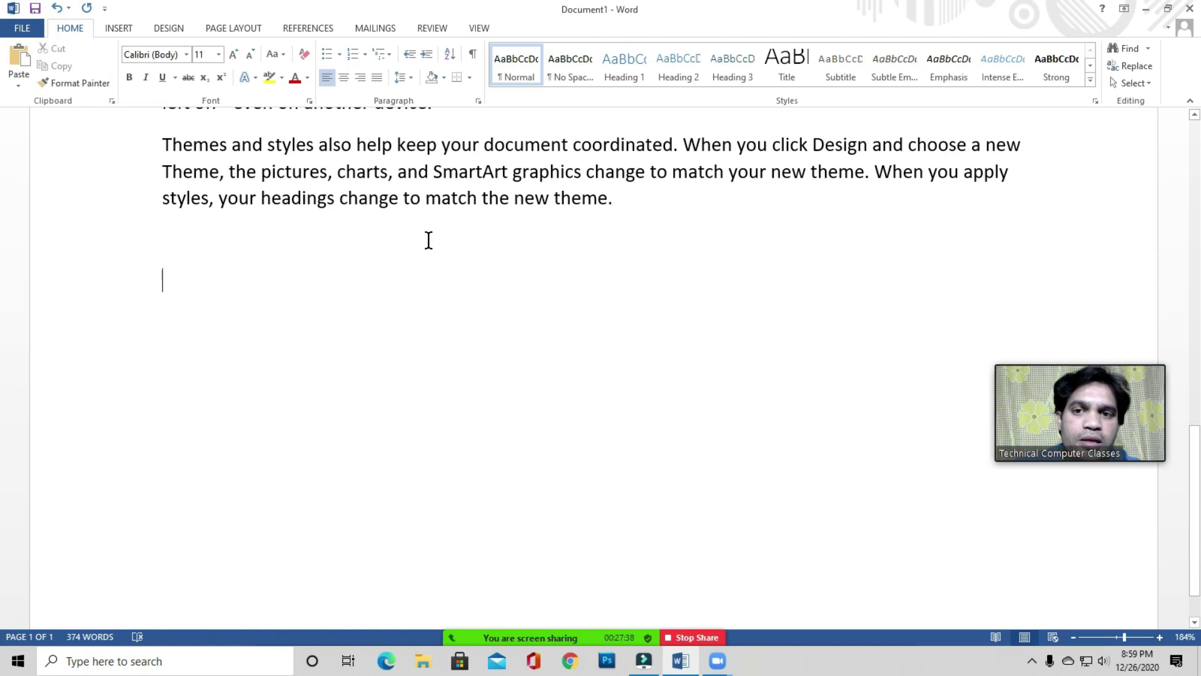
click(188, 284)
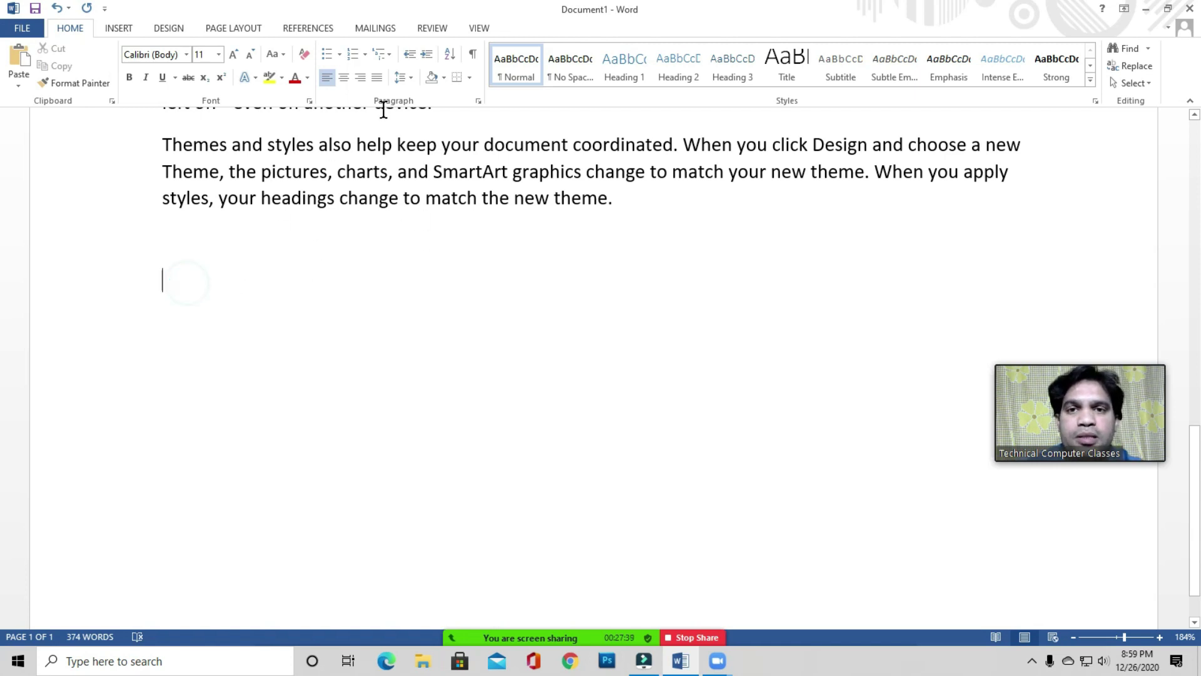
Split the document window just below the last paragraph and place the cursor in the lower pane
click(478, 30)
click(487, 70)
click(401, 369)
drag(402, 369, 448, 248)
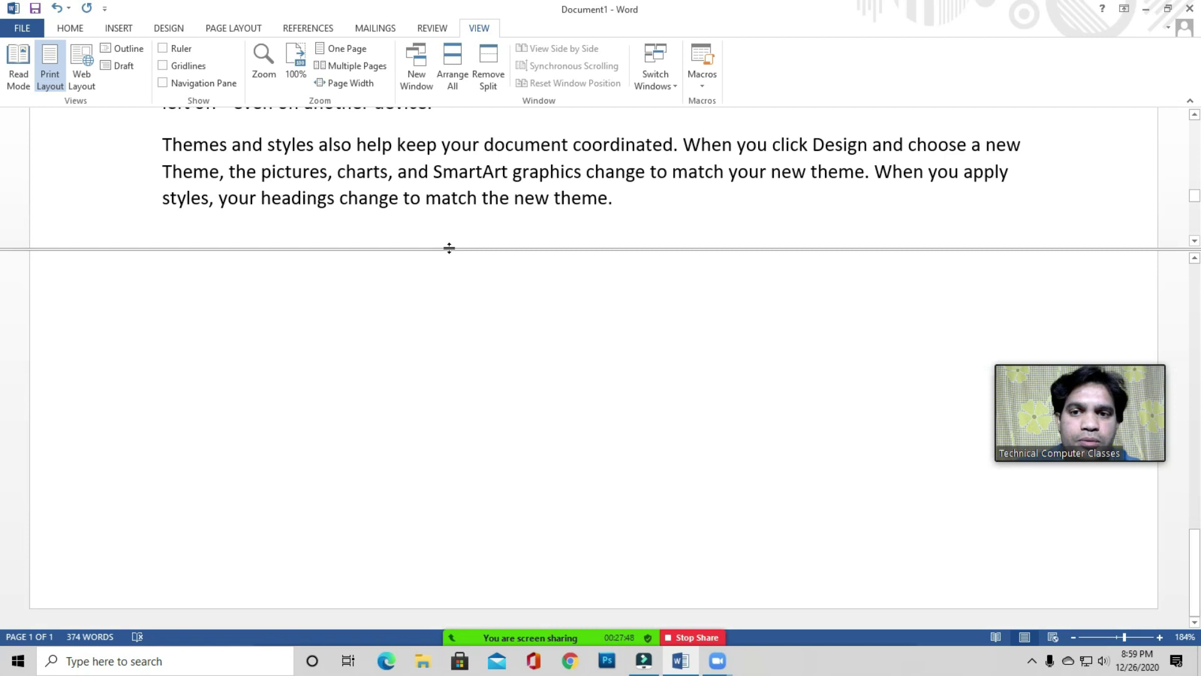
click(188, 336)
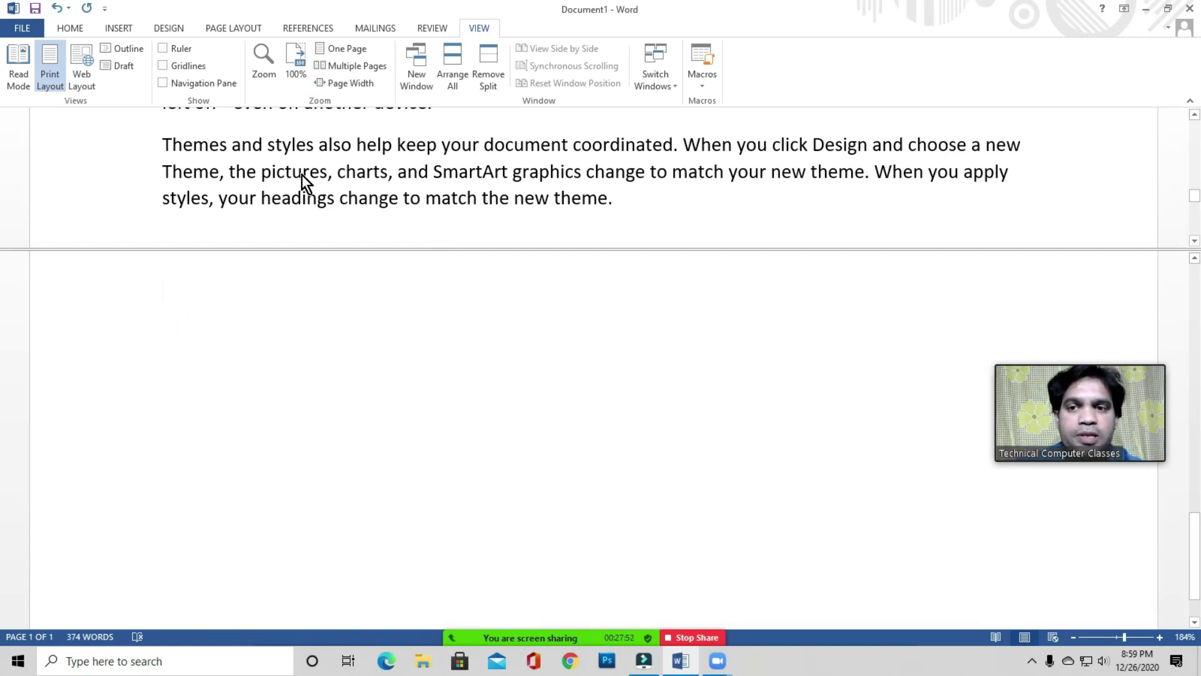
click(180, 293)
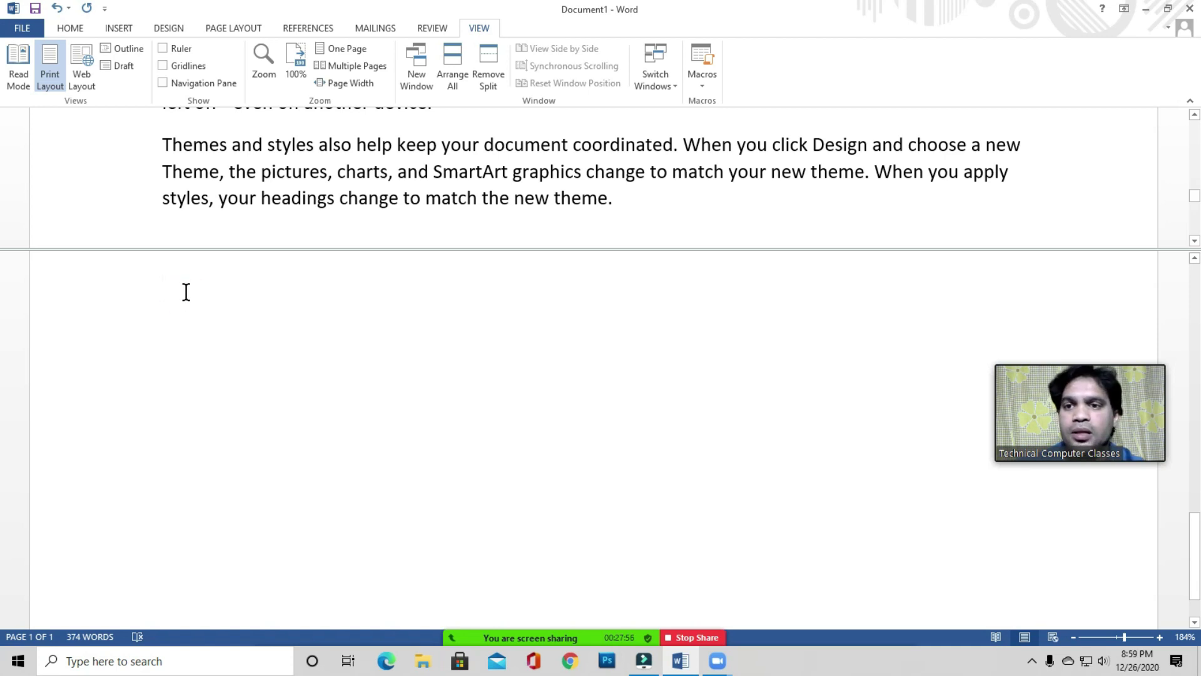
Lower the split divider to enlarge the upper pane and show the BASIC COMPUTER COURSE title in it
click(430, 173)
drag(434, 251, 434, 374)
click(390, 198)
scroll(425, 245, up, 15)
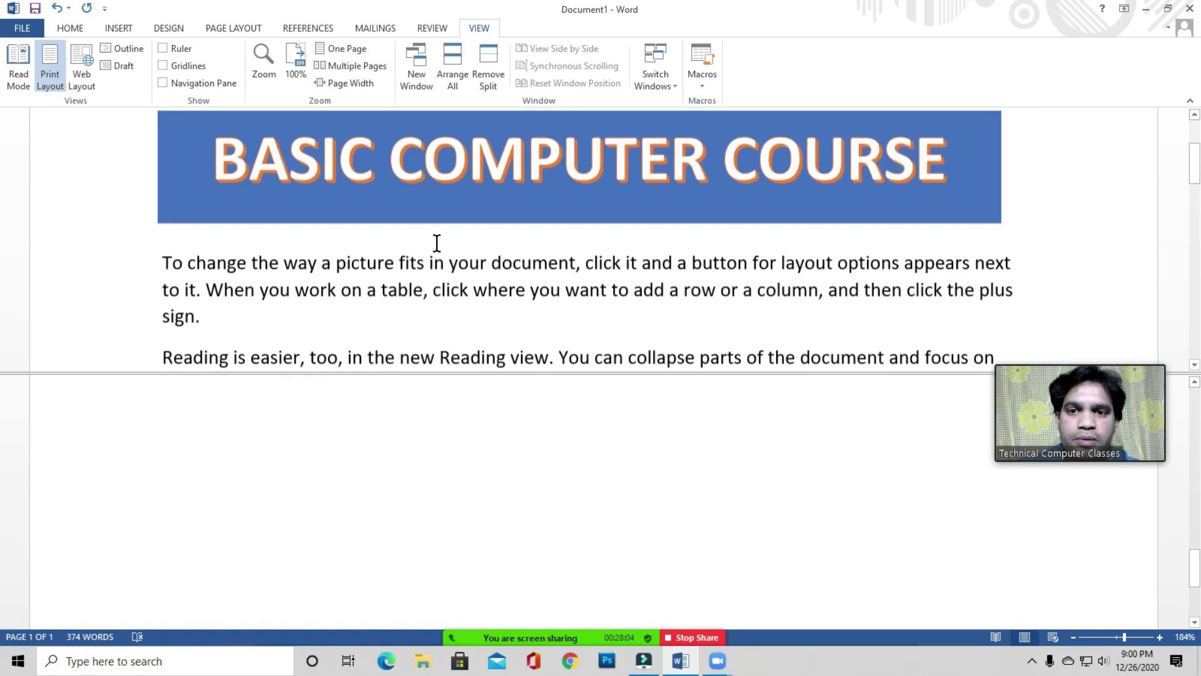
scroll(441, 231, down, 2)
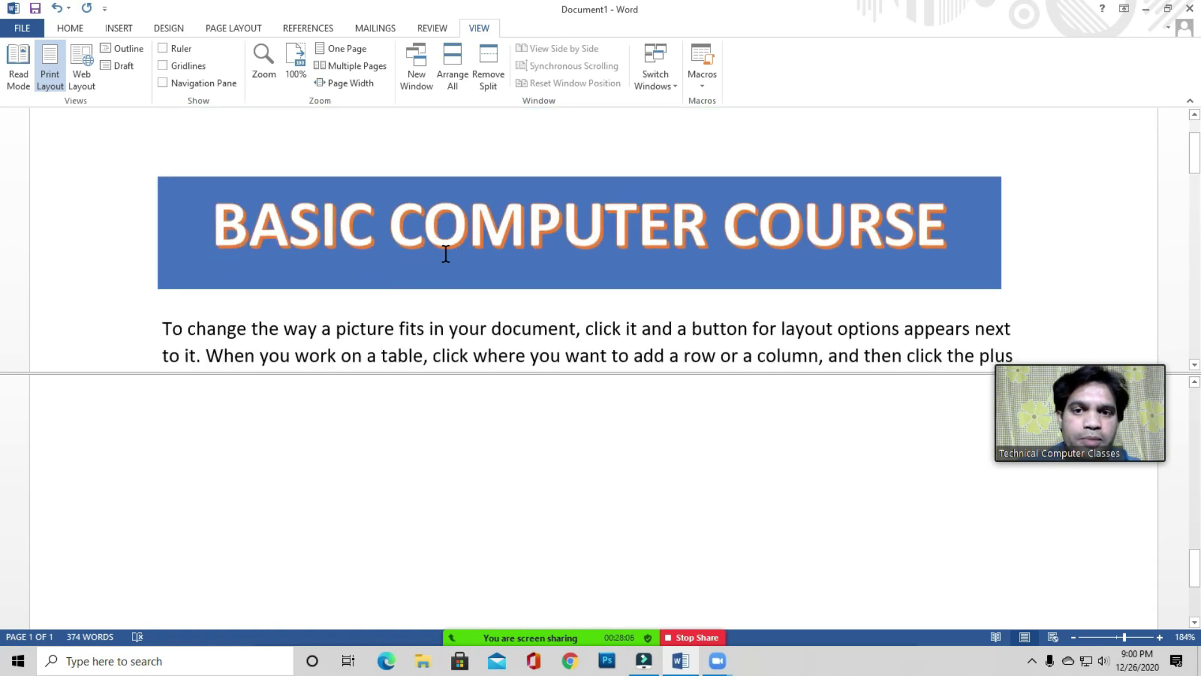
Enter three test lines, DSSDFSDF, SDFSDF and SDFSDF, on the blank line in the lower pane
click(170, 413)
text(DSSDFSDF)
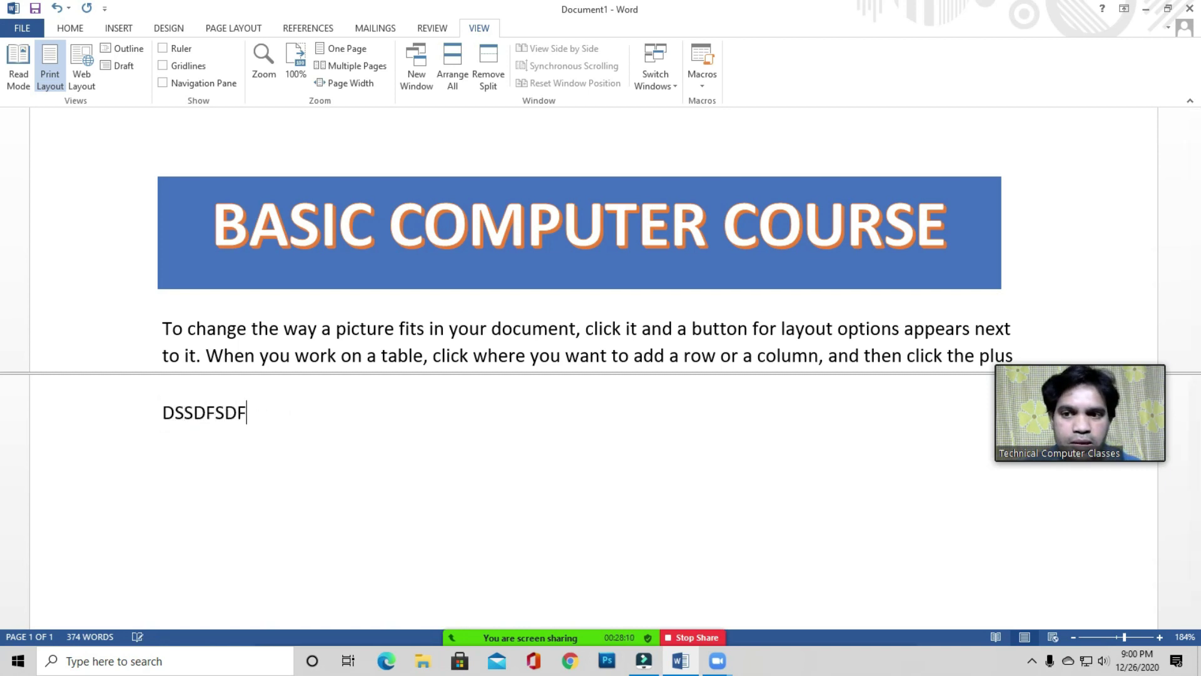
key(Return)
text(SDFSDF)
key(Return)
text(SDFSDF)
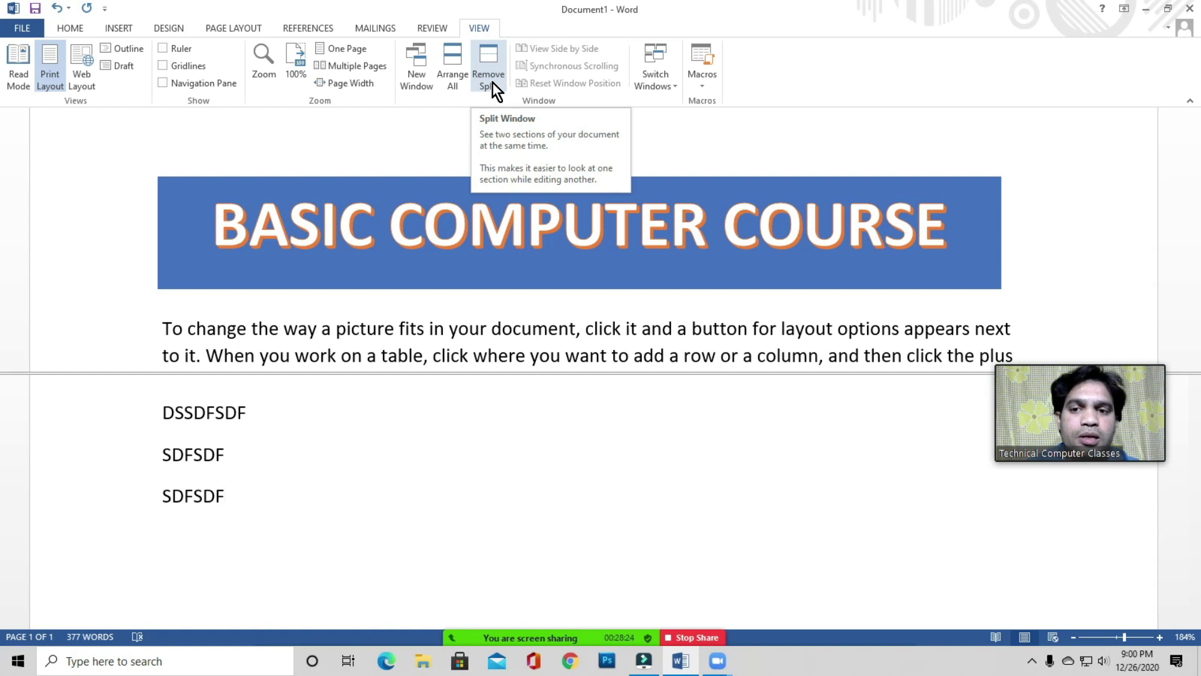
Delete the three test lines from the lower pane
click(244, 446)
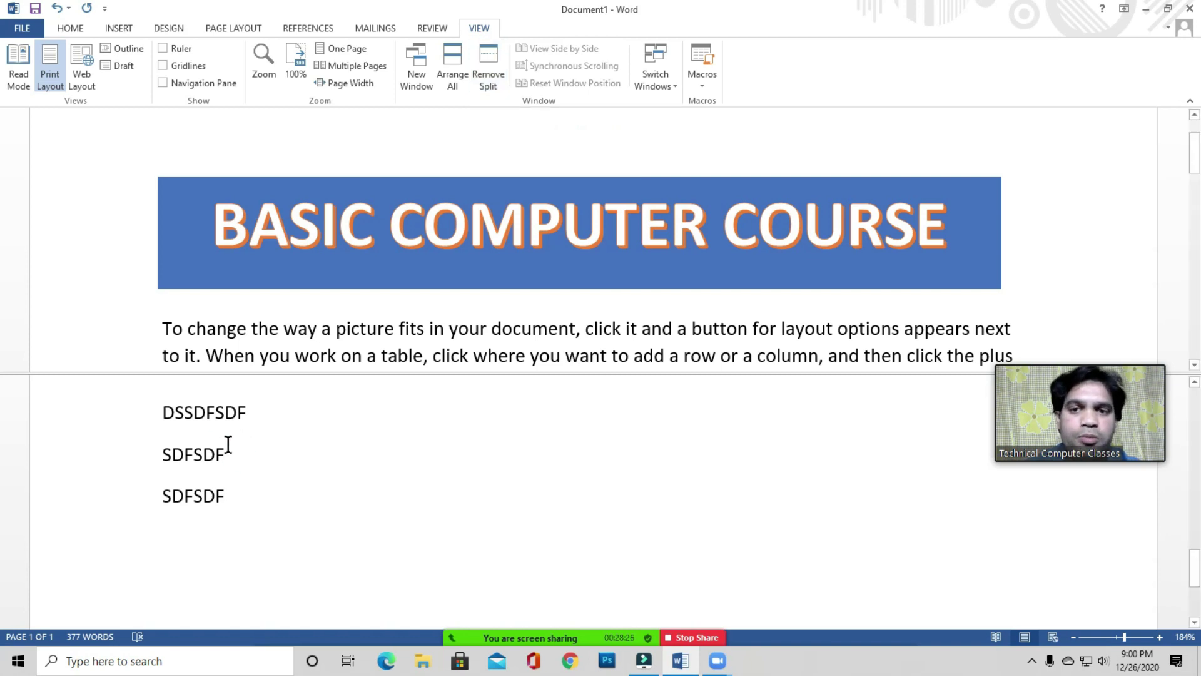
drag(156, 418, 219, 493)
click(230, 504)
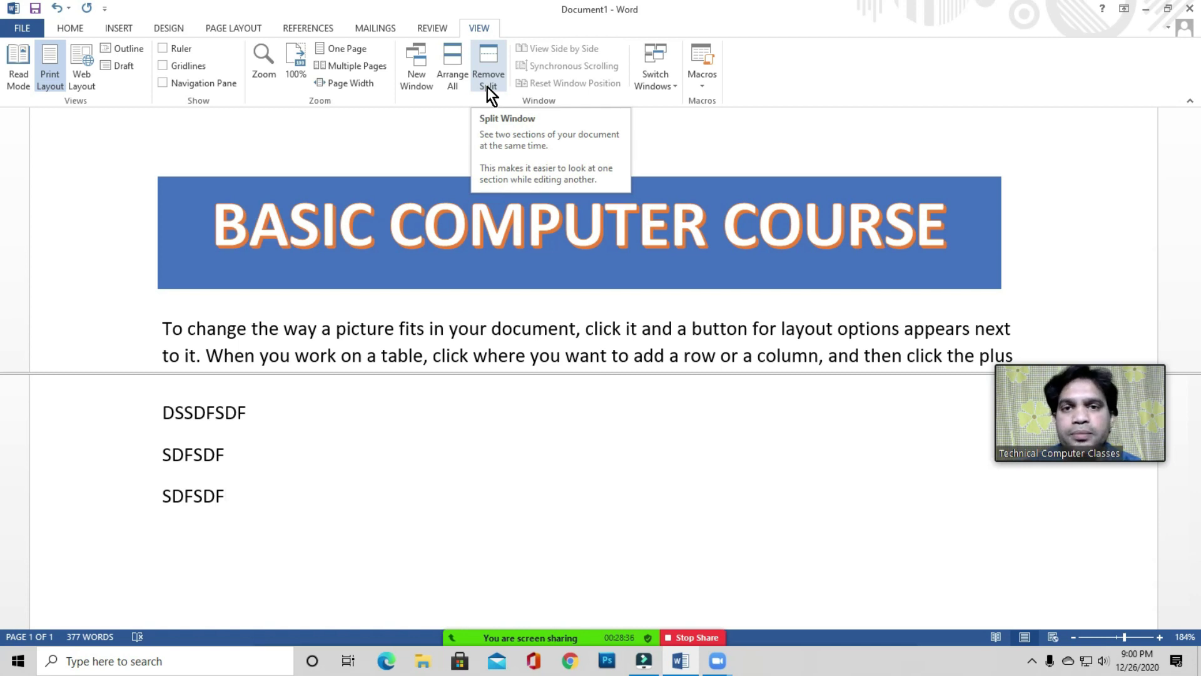
drag(207, 515, 157, 419)
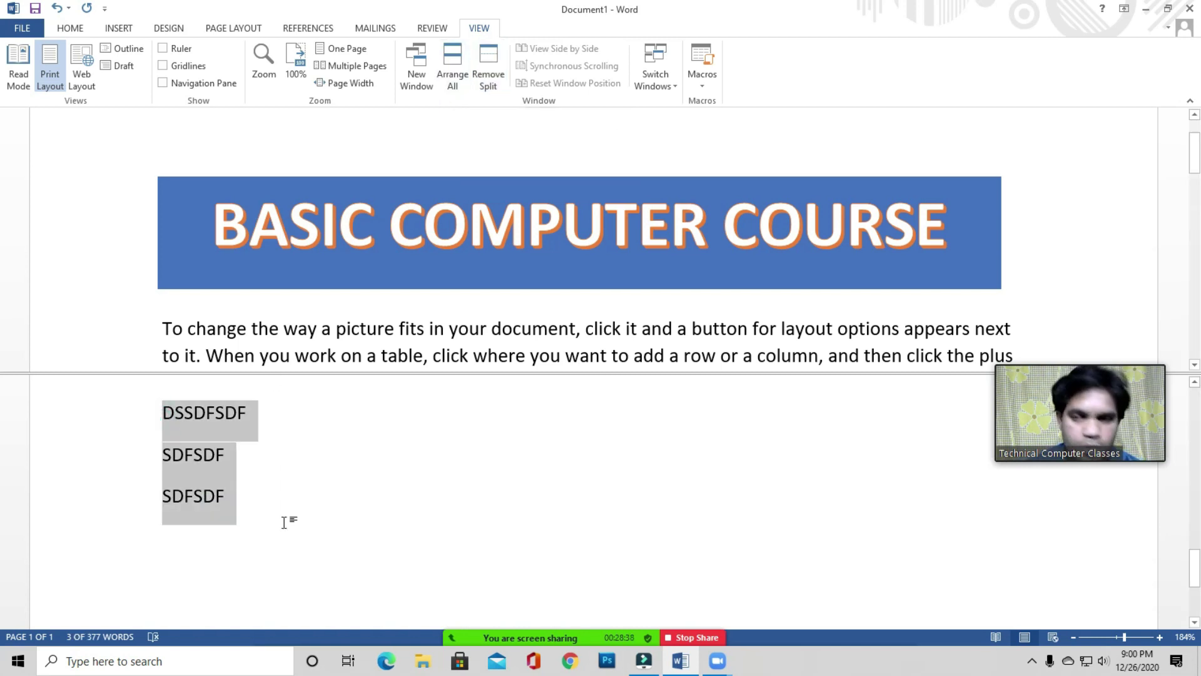
key(Delete)
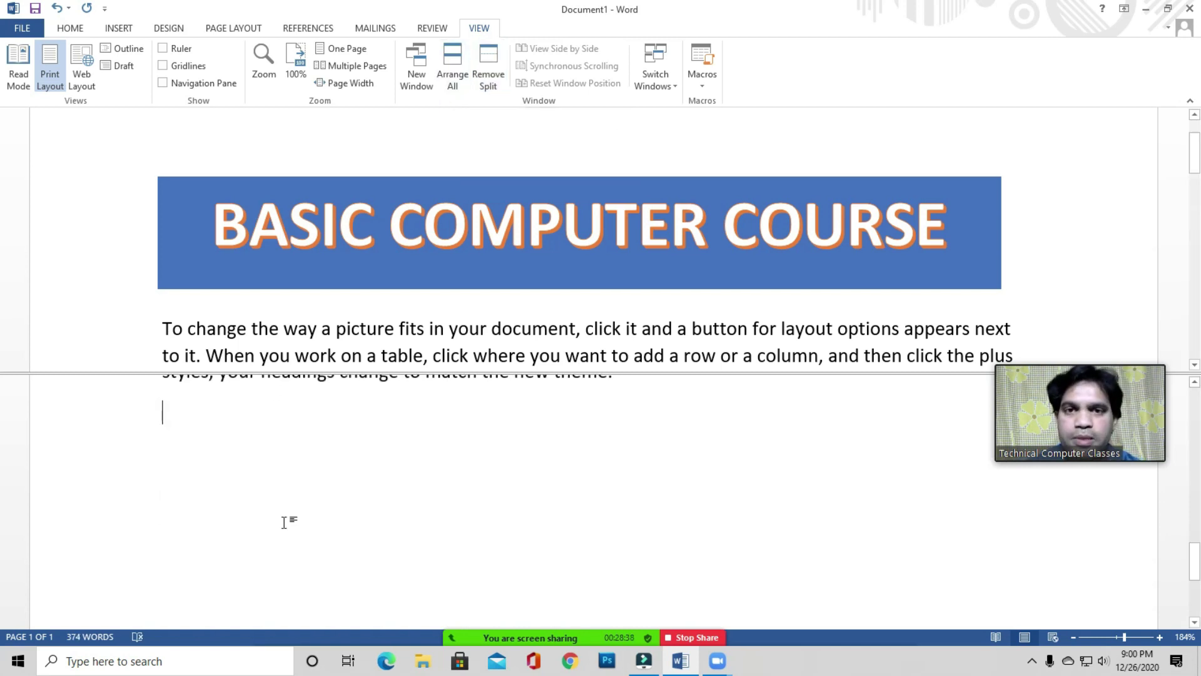
Remove the window split and place the cursor in the first body paragraph
click(489, 82)
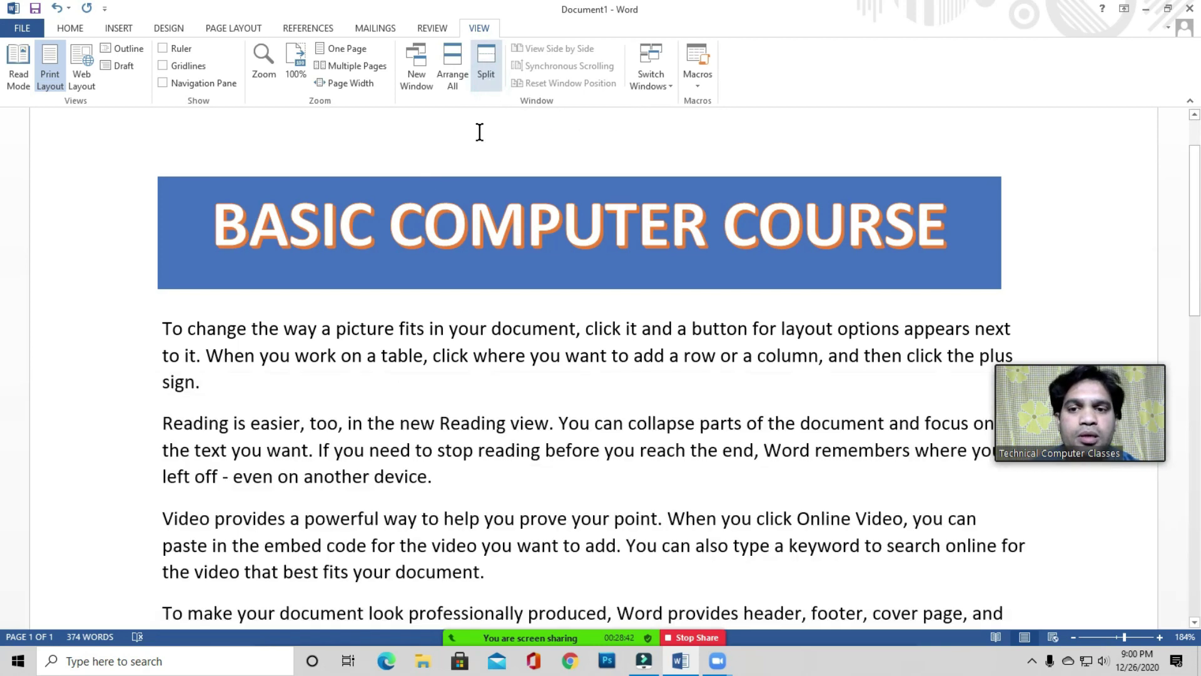
scroll(469, 350, down, 3)
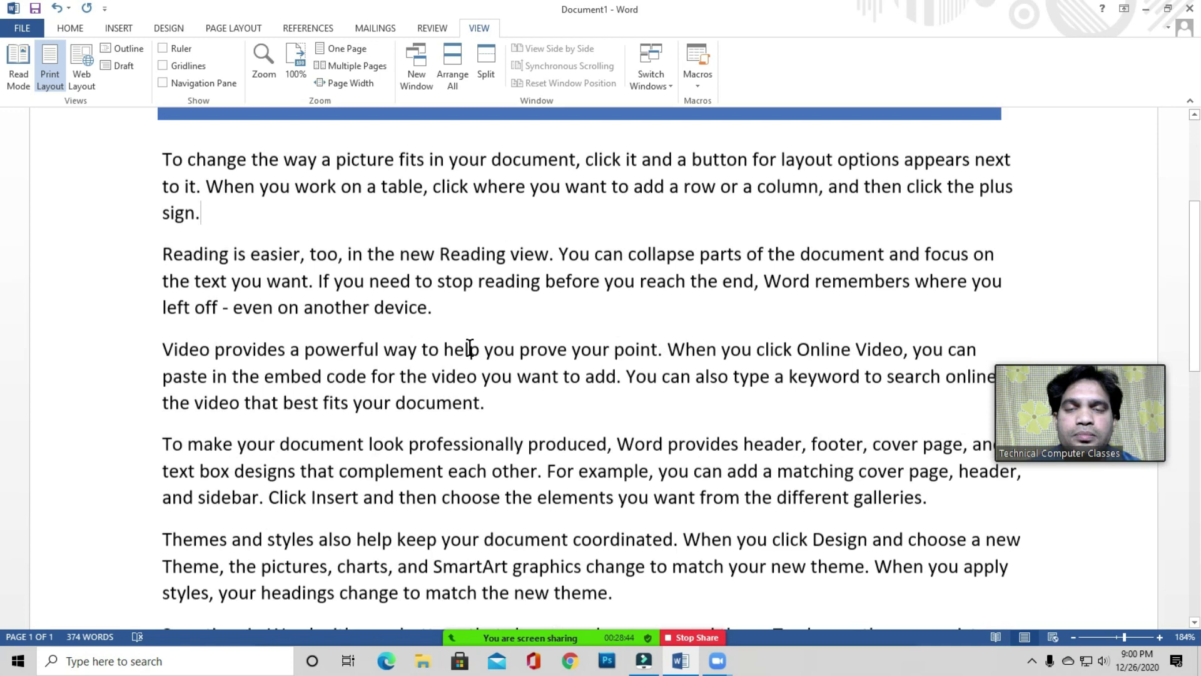
scroll(478, 298, up, 3)
click(486, 338)
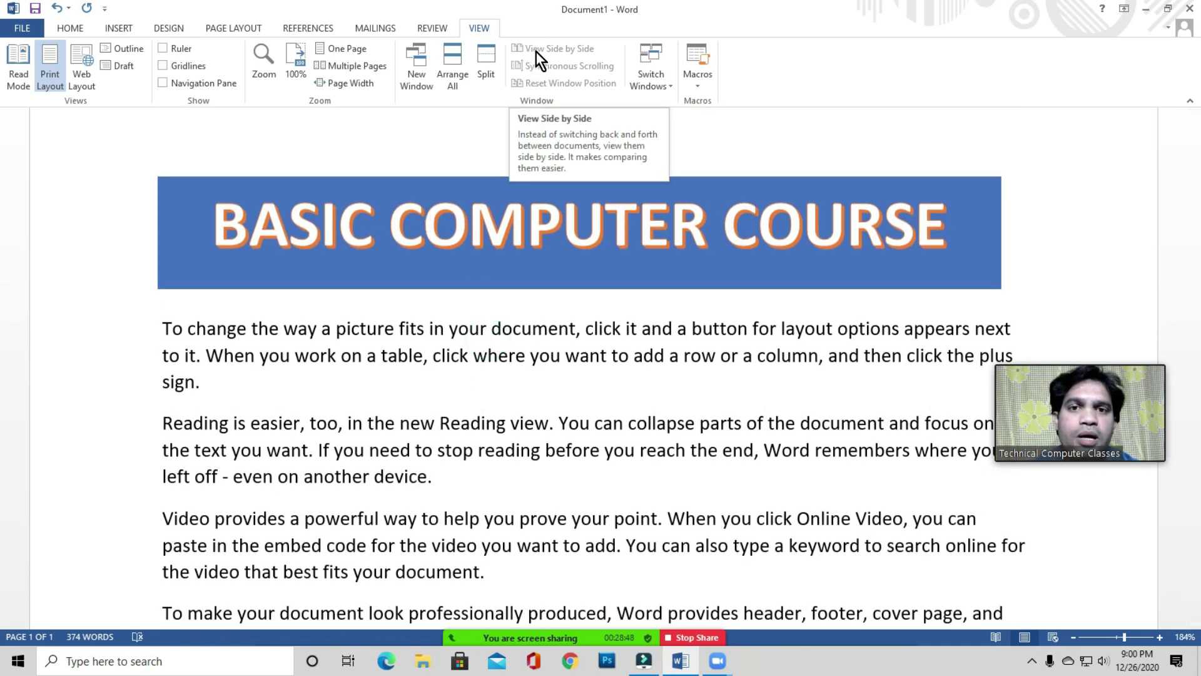
Try to turn on View Side by Side with only this document open
click(590, 48)
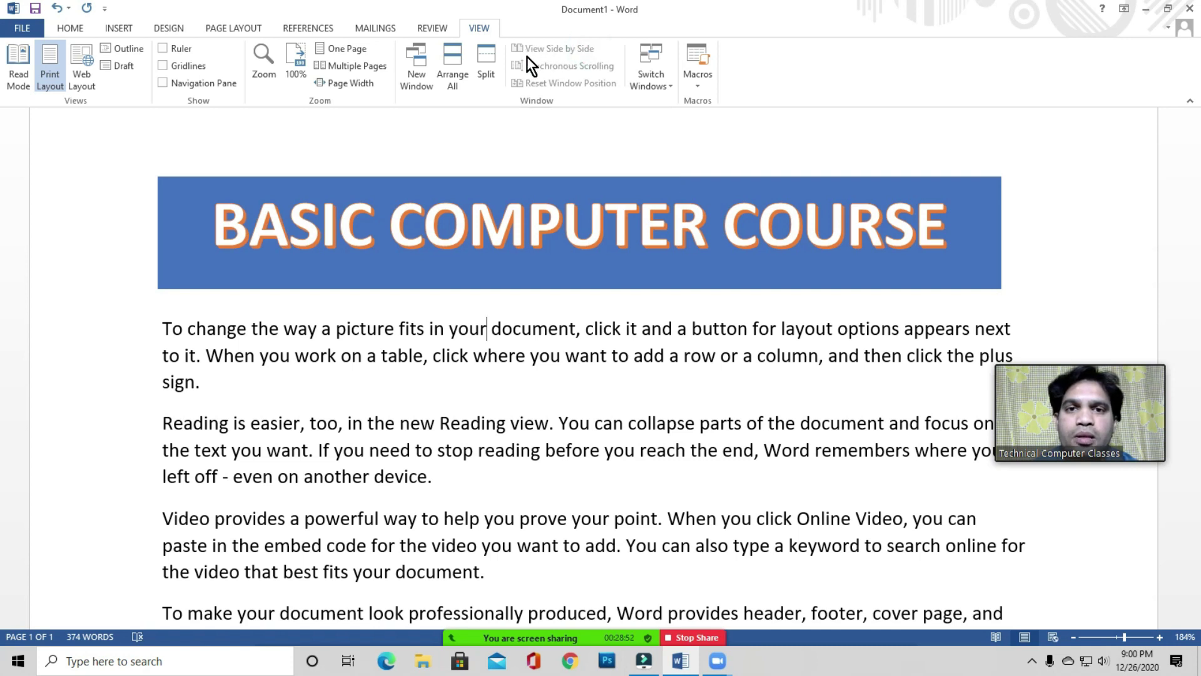
click(378, 384)
click(394, 360)
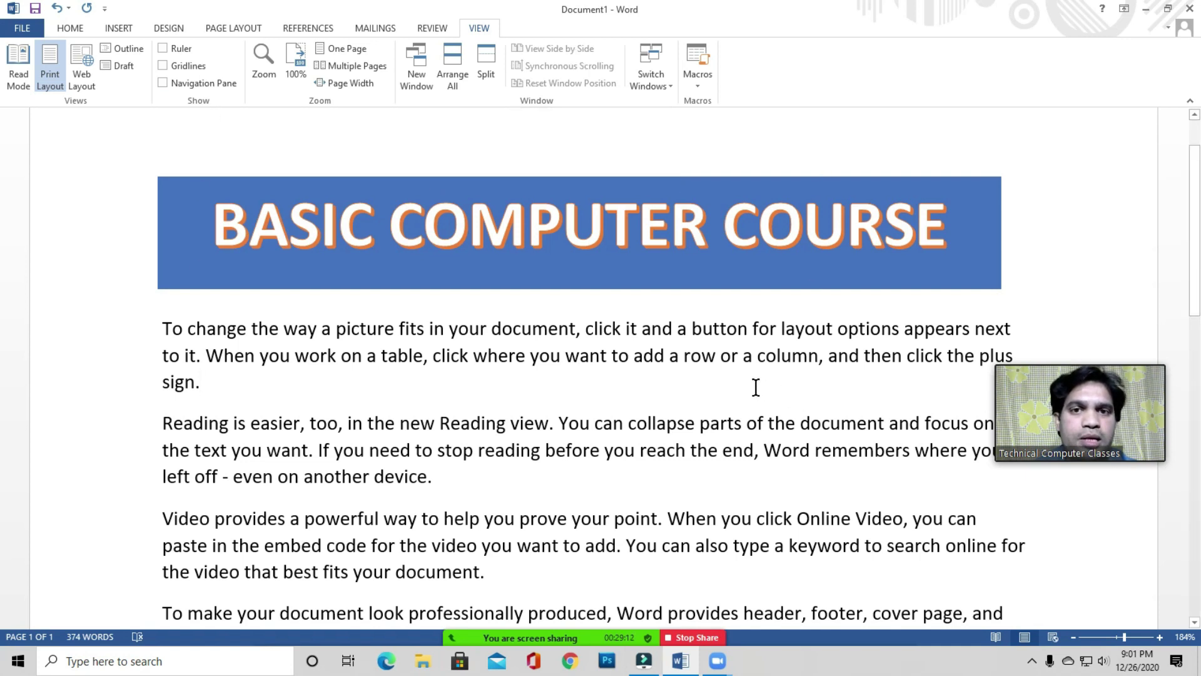
click(268, 358)
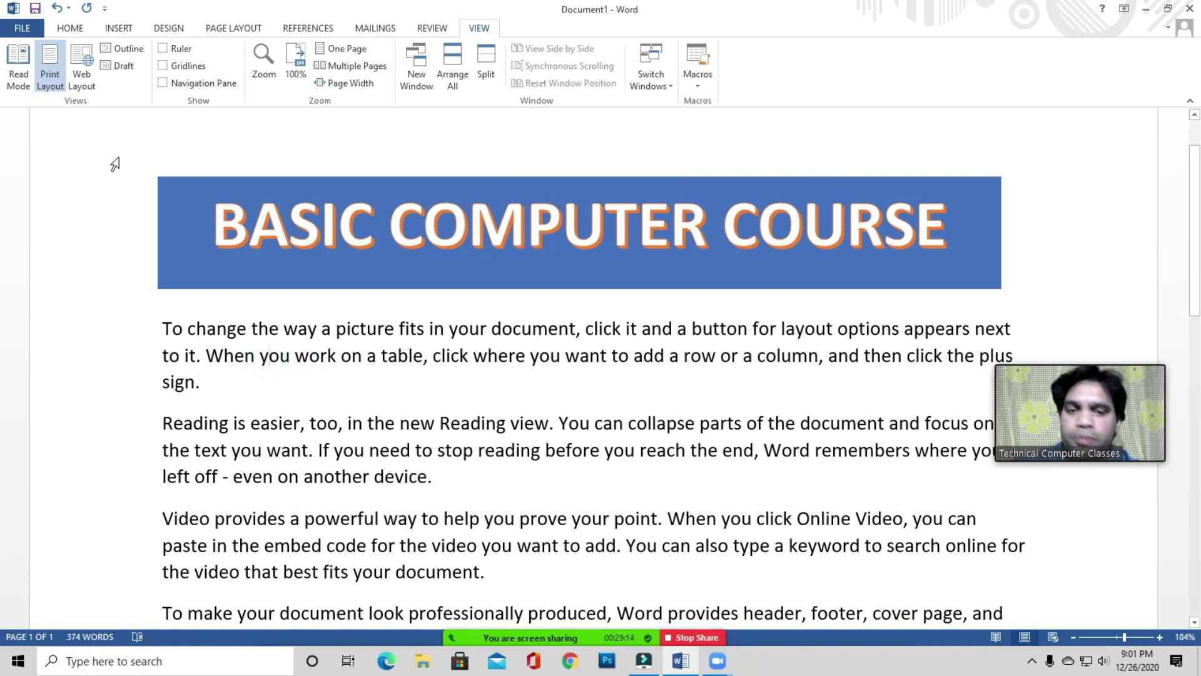
click(600, 384)
Create a new blank document
click(21, 22)
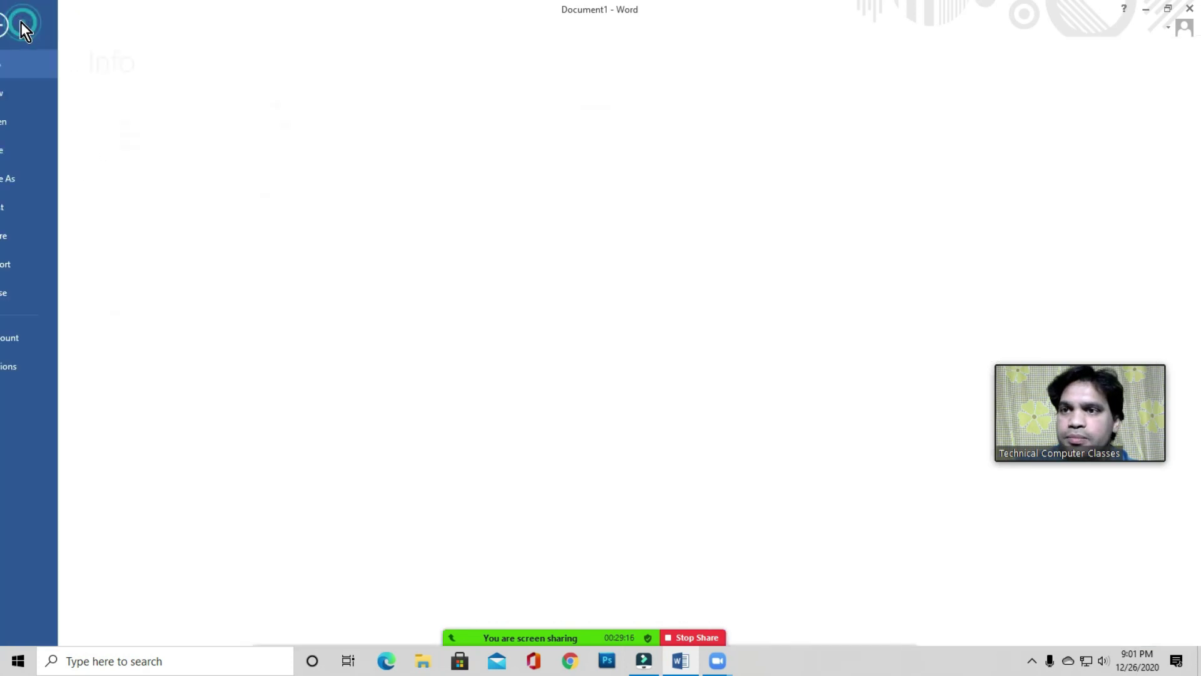
click(33, 93)
click(229, 239)
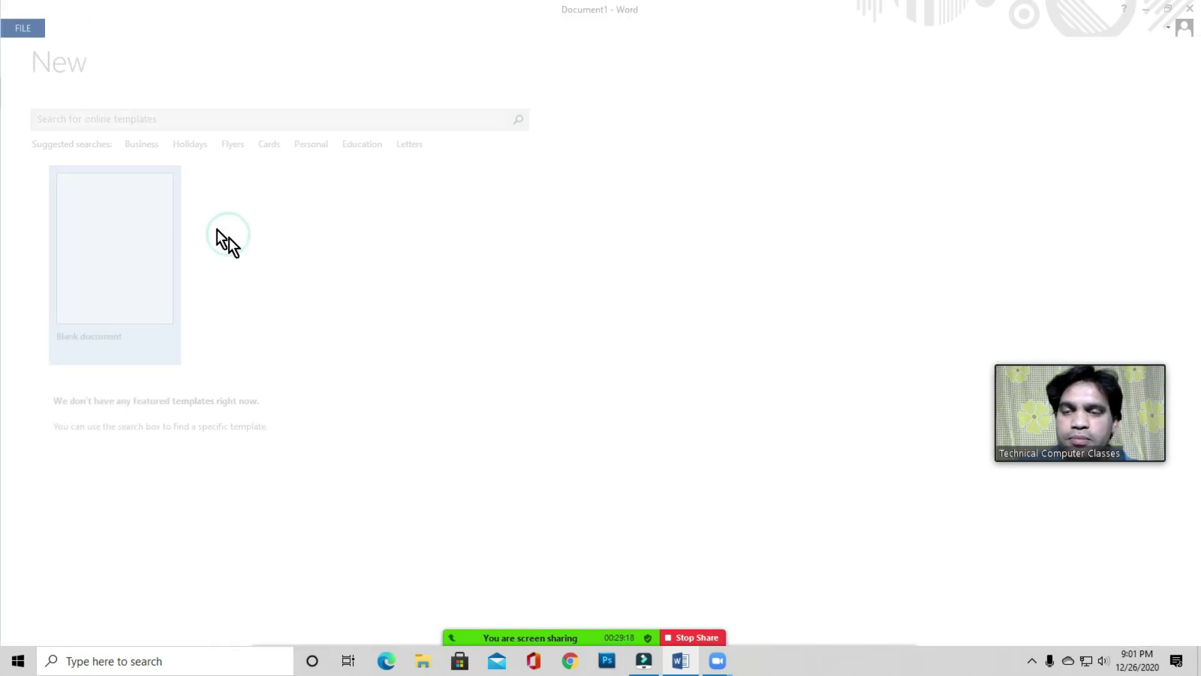
click(202, 283)
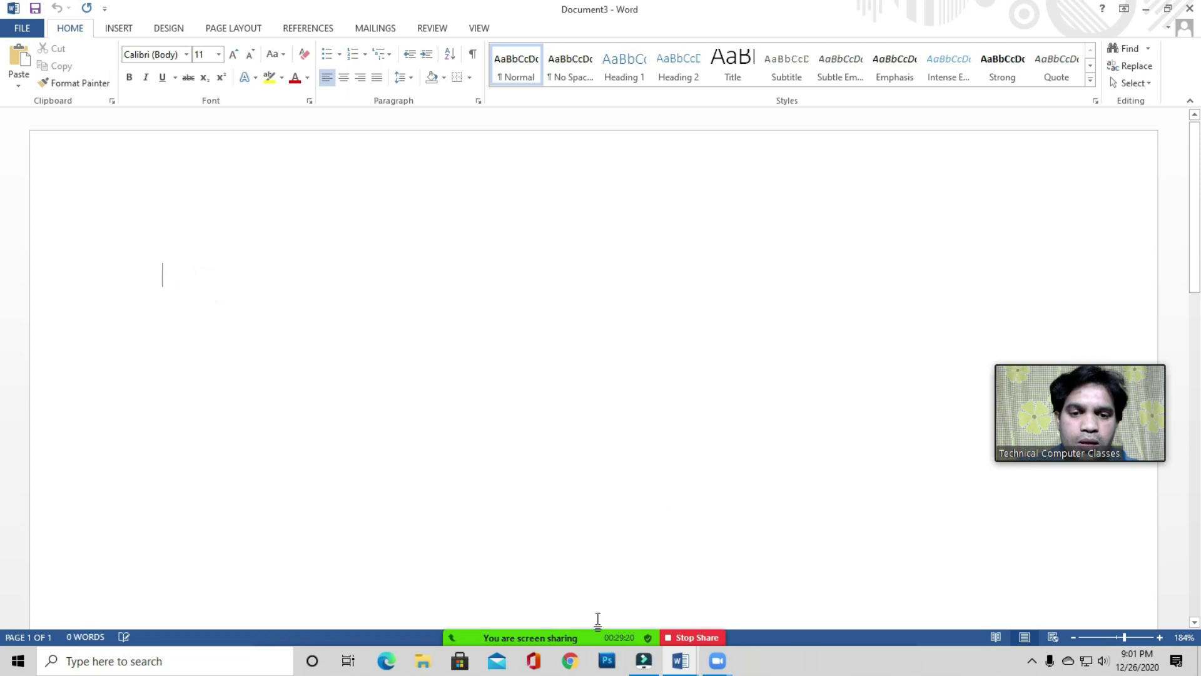
Switch back to the Document1 window and place the cursor in its first body paragraph
mouse_move(597, 622)
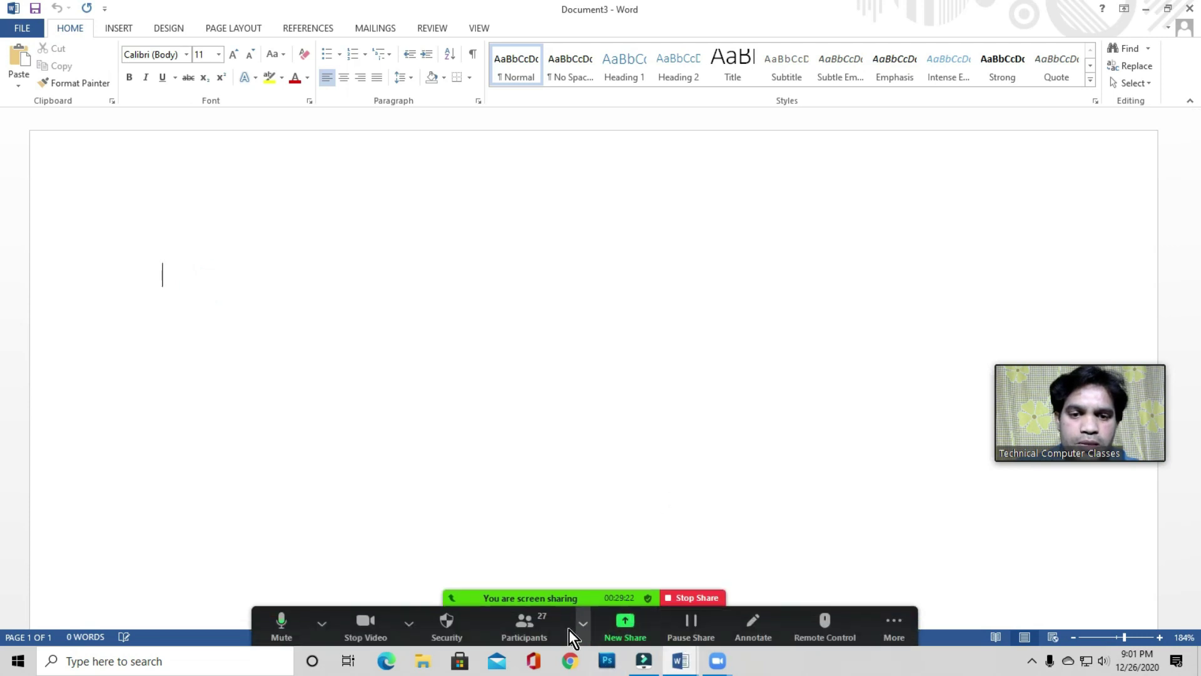
mouse_move(681, 660)
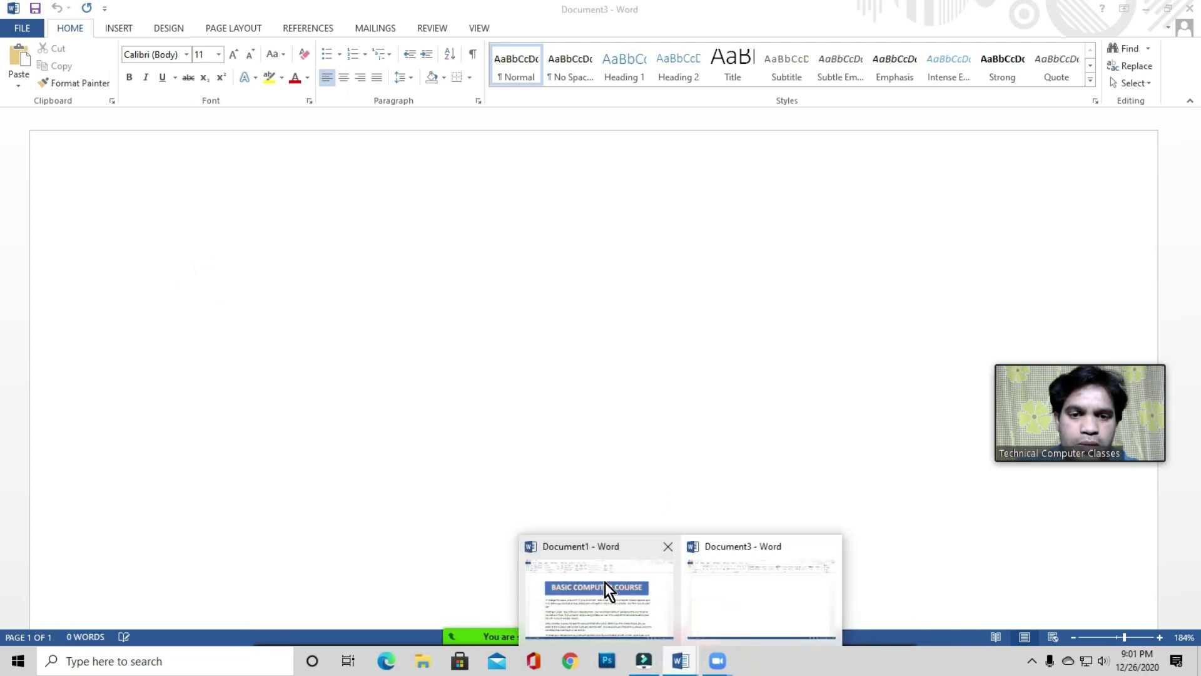
click(605, 582)
click(366, 329)
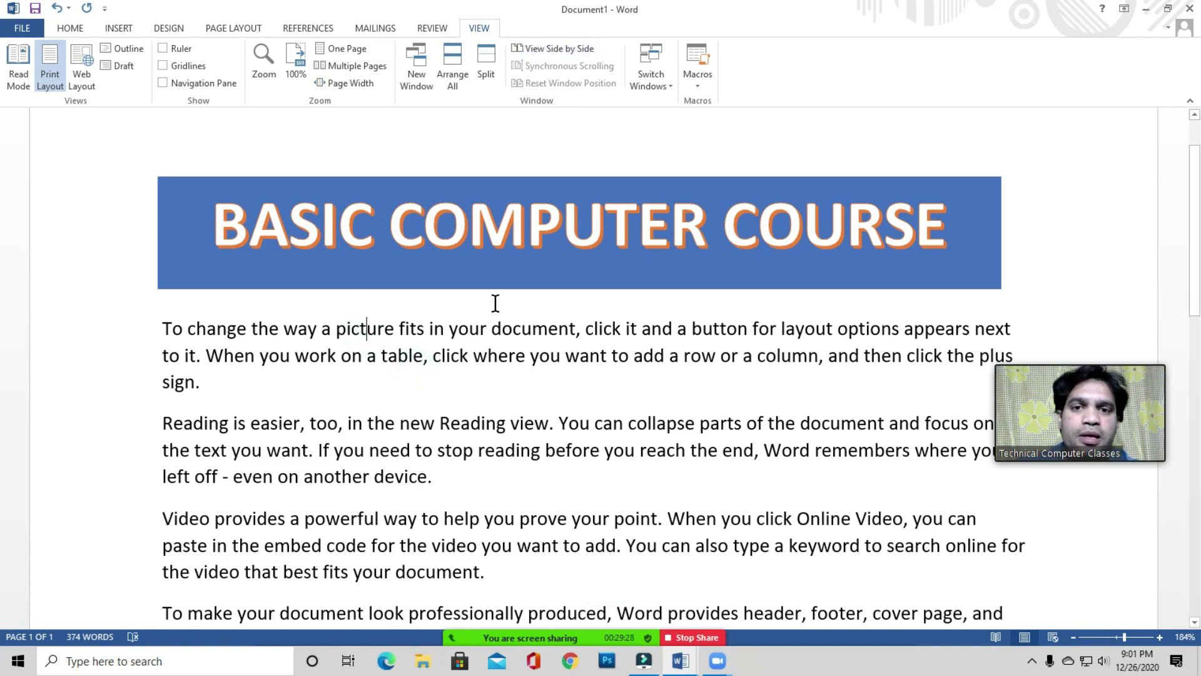
click(468, 343)
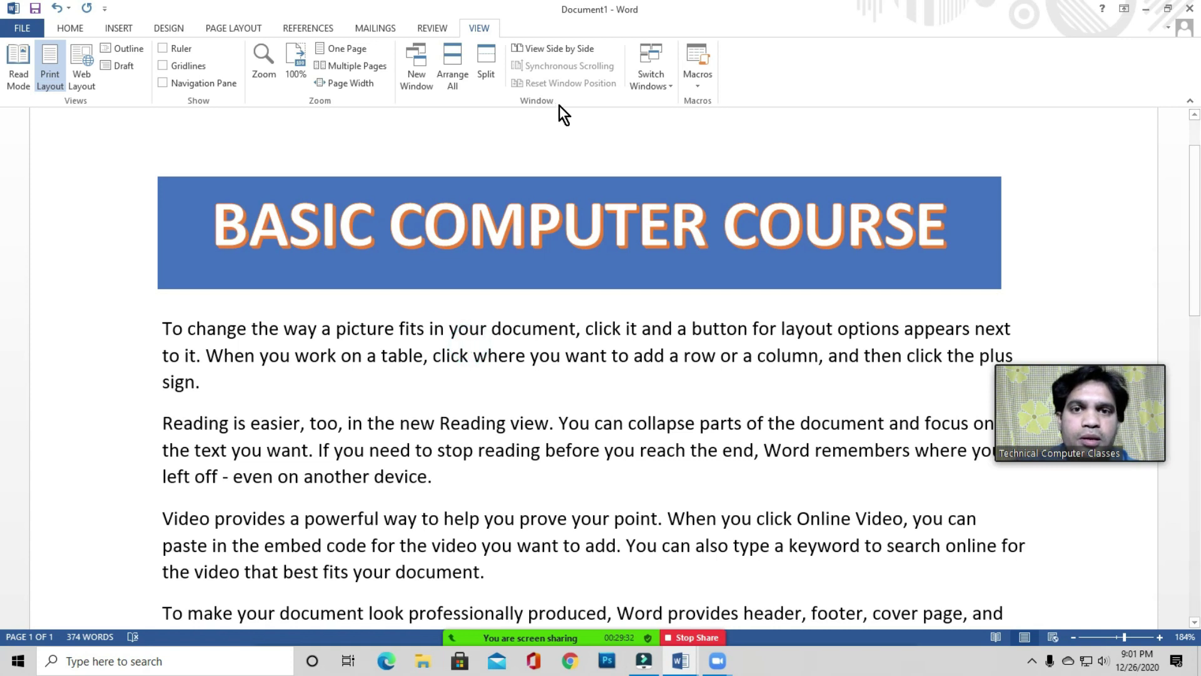
Turn on View Side by Side for Document1 and the blank Document3, and place the cursor in Document1's fourth body paragraph
click(562, 50)
click(396, 338)
Start a new share of the entire screen in the Zoom meeting
mouse_move(548, 637)
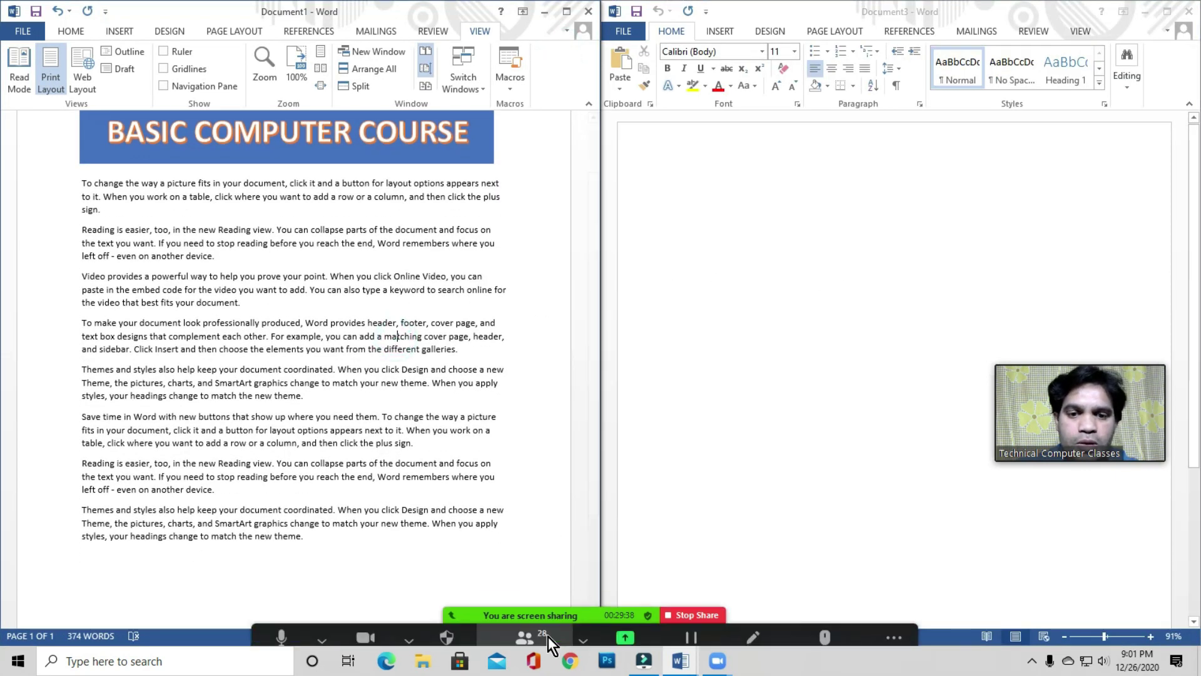
click(624, 627)
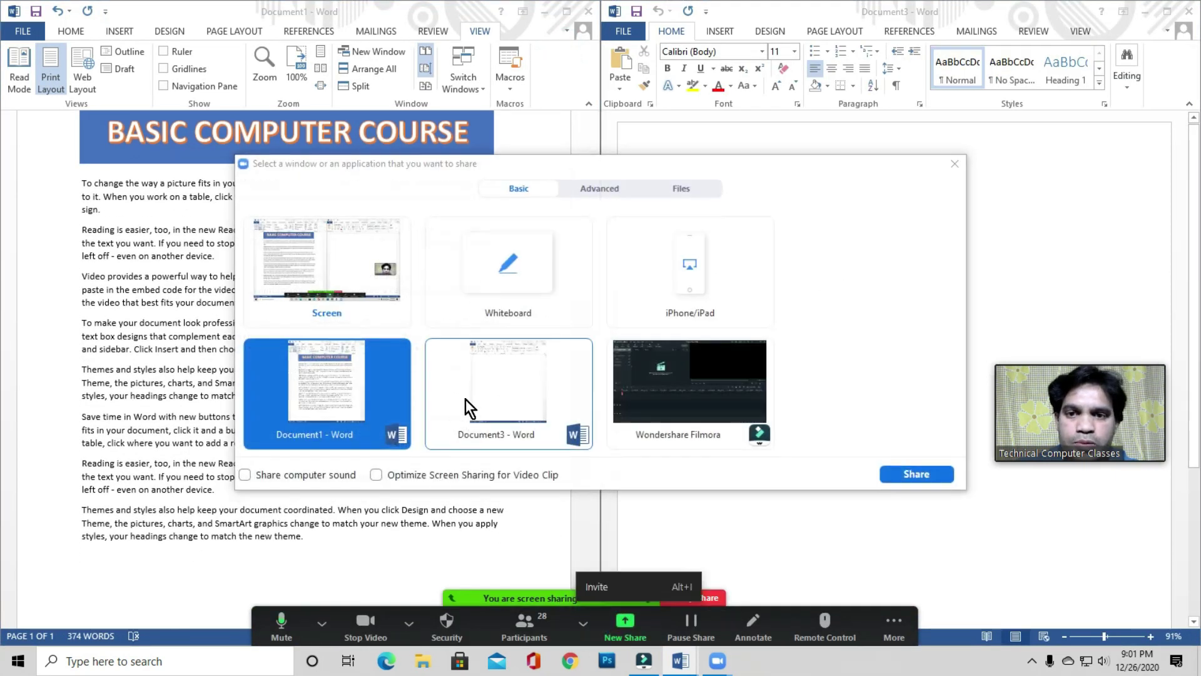
click(358, 302)
click(902, 476)
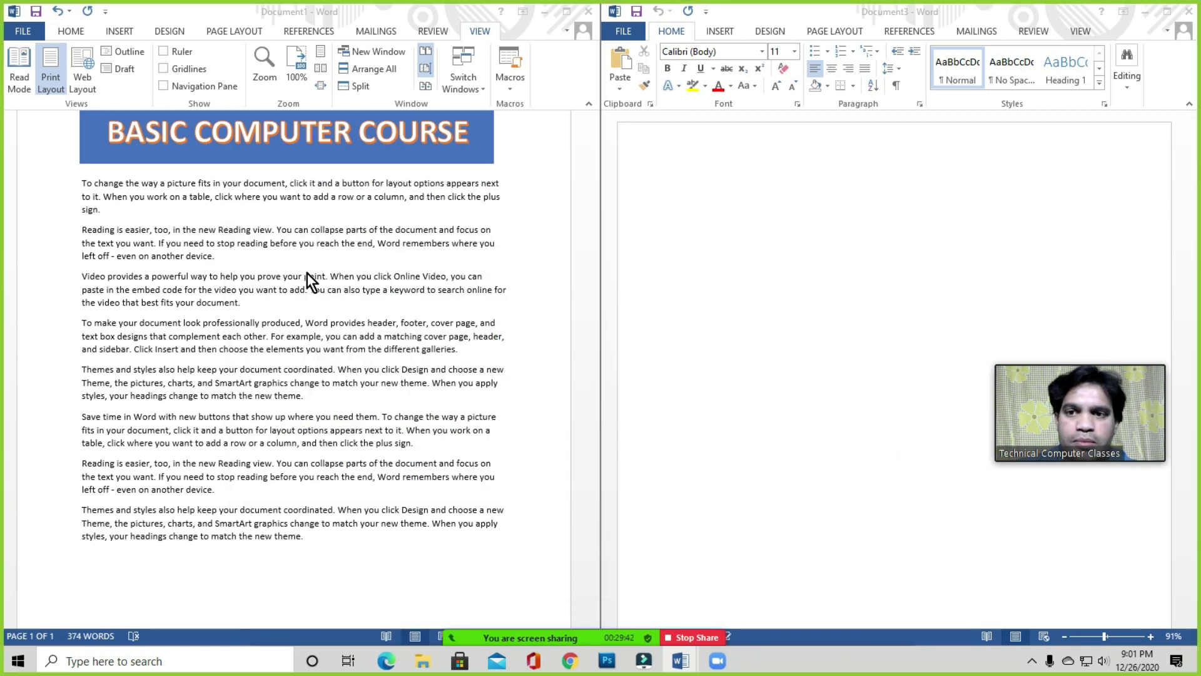
click(728, 234)
click(727, 205)
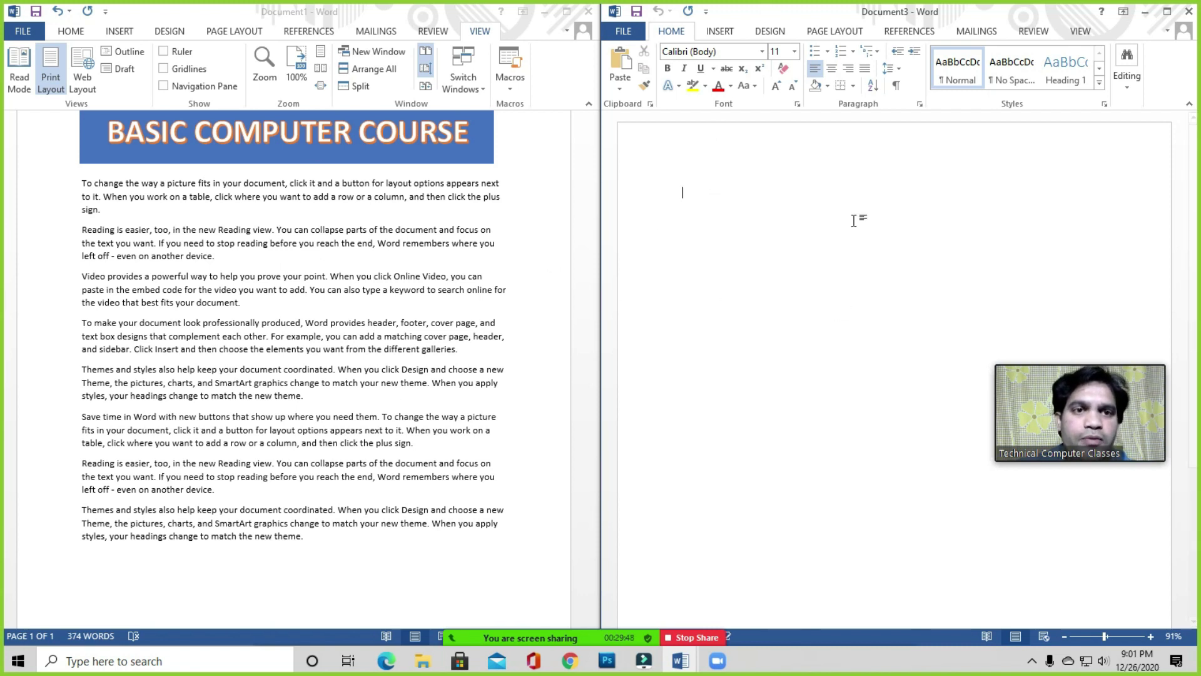
click(480, 32)
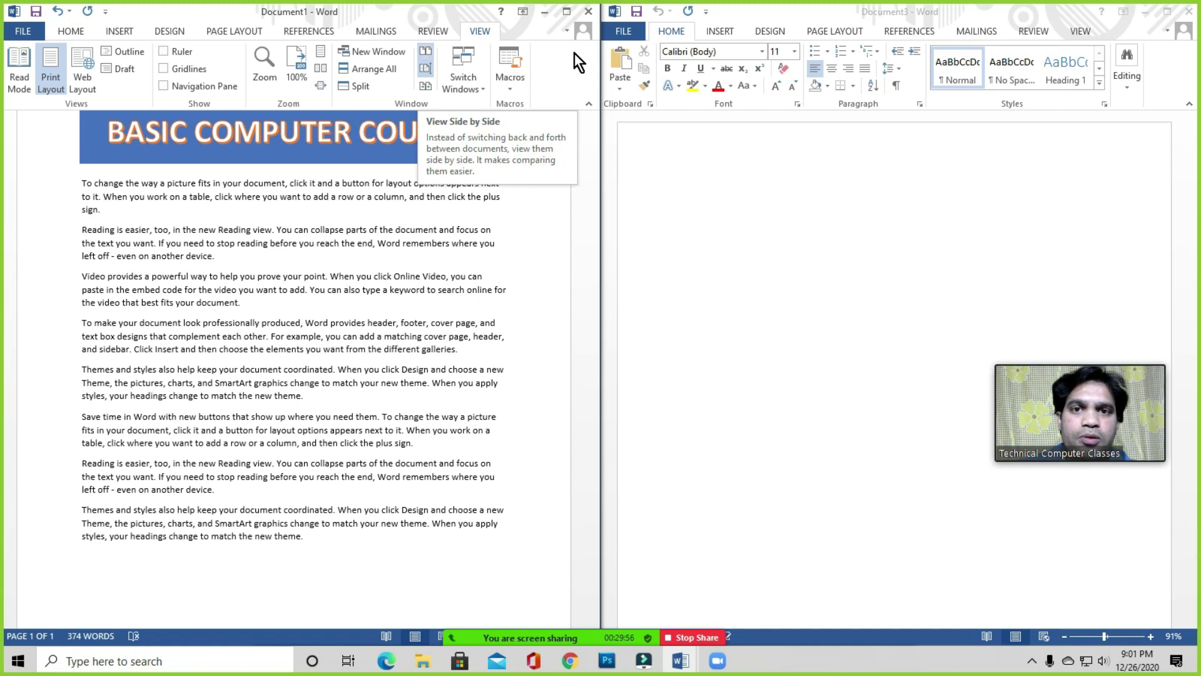
click(427, 59)
click(296, 324)
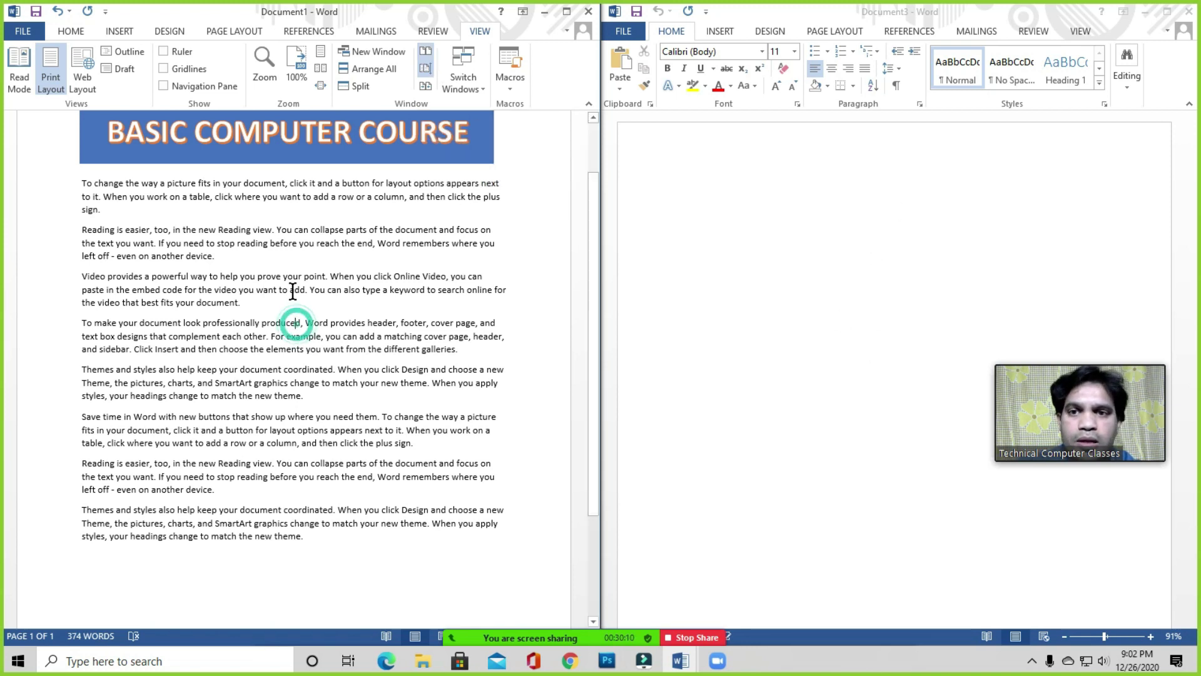
Dismiss the meeting time-limit notice and enter "Computer is electronics machine" in the blank Document3
click(712, 220)
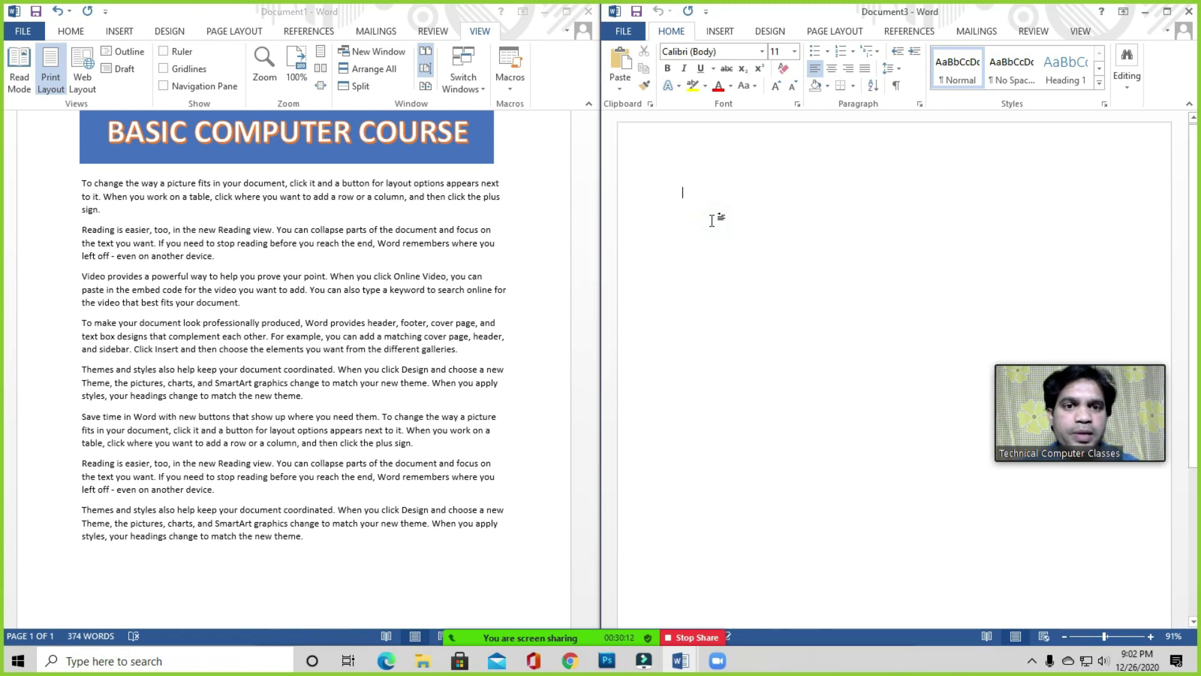
text(A)
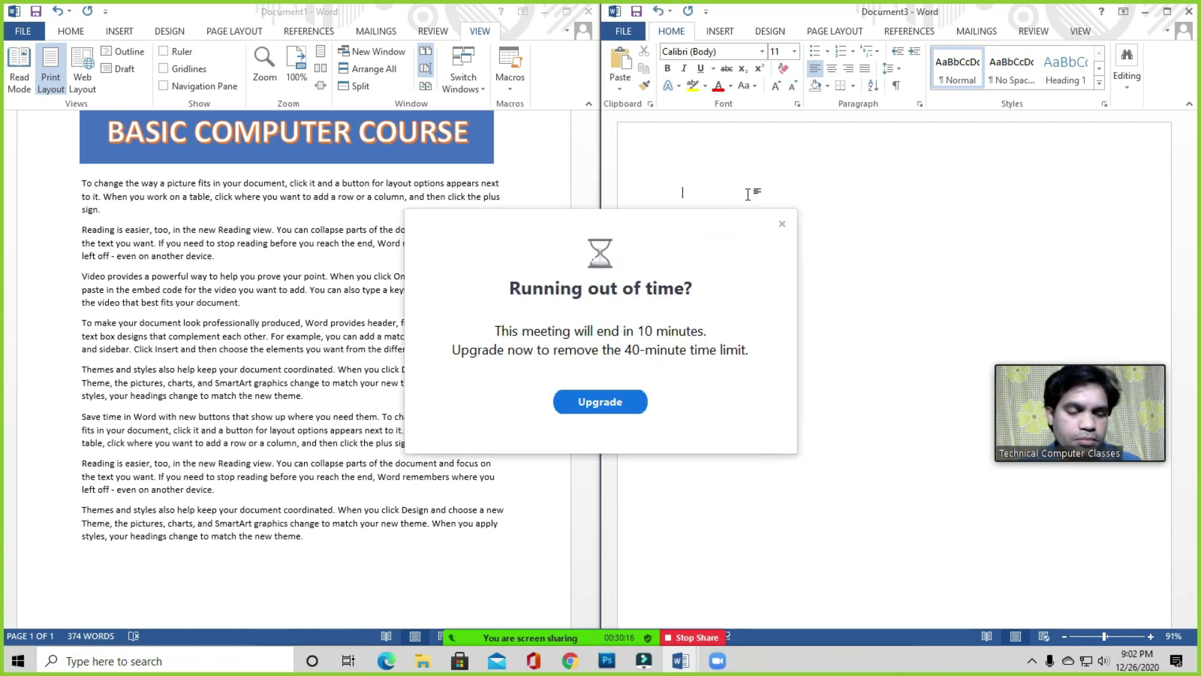
click(781, 223)
click(698, 197)
text(ctronics machine)
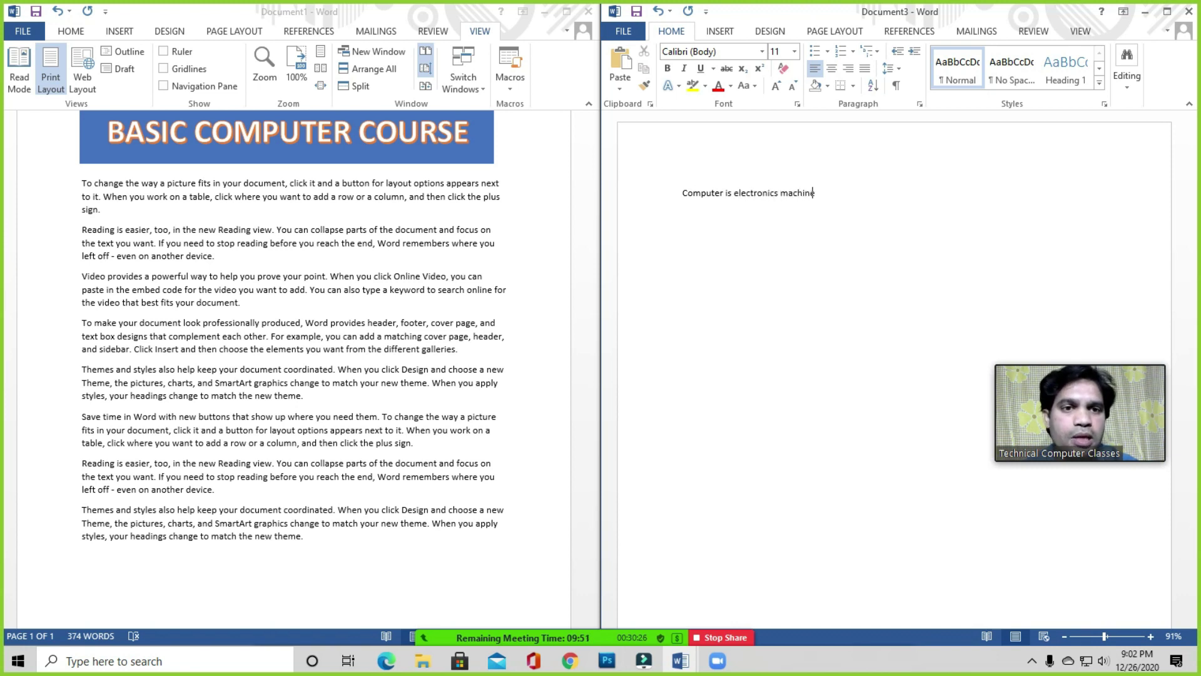
Increase the font size of the "Computer is electronics machine" line to 20
triple_click(723, 183)
key(ctrl+shift+period)
key(ctrl+shift+period)
key(ctrl+shift+period)
key(ctrl+shift+period)
key(ctrl+shift+period)
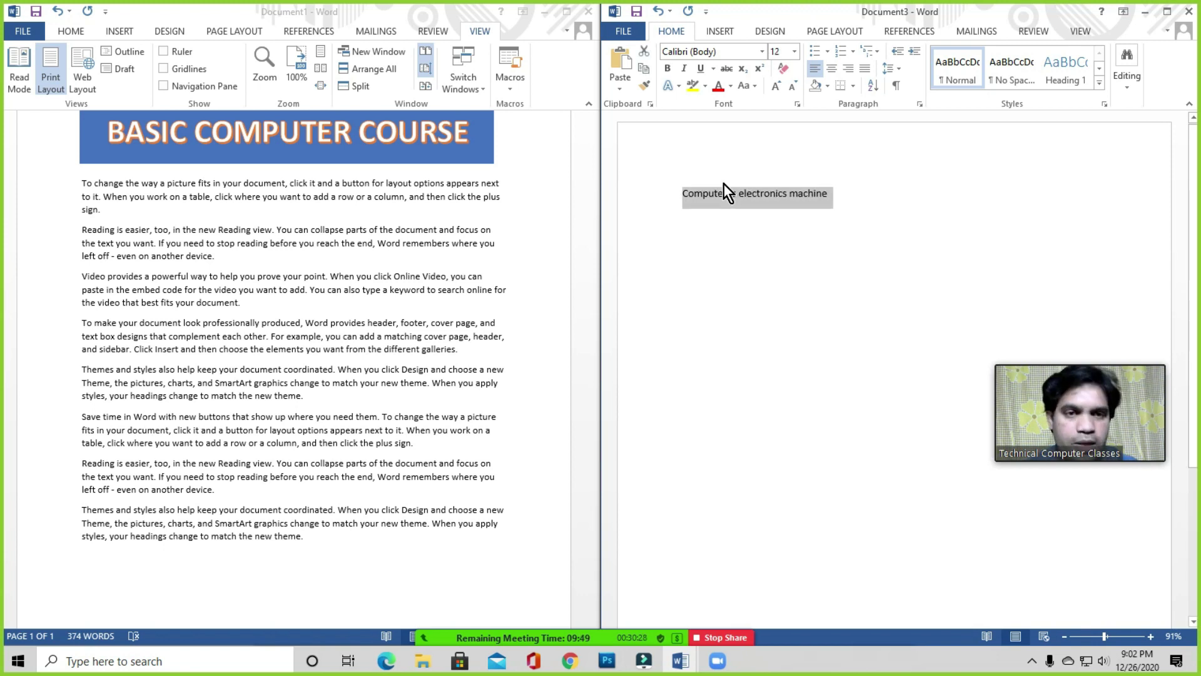
click(1031, 238)
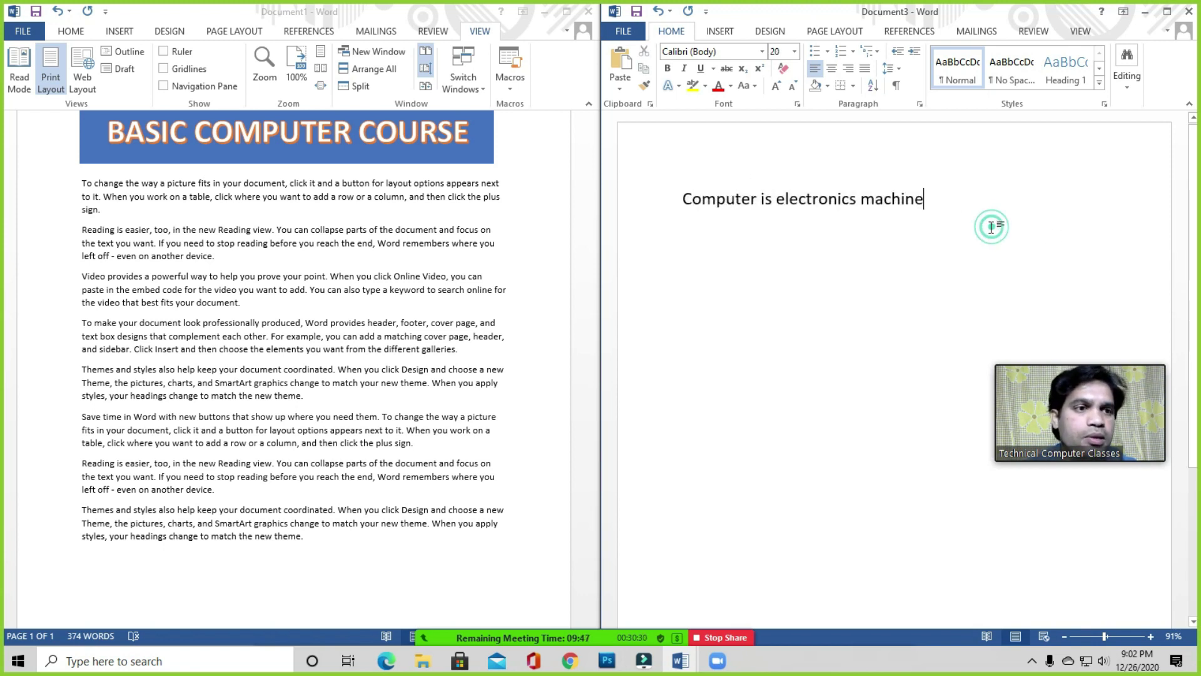
Scroll Document3 down and Document1 back up to examine how the two side-by-side documents move together
scroll(966, 227, down, 1)
scroll(967, 228, up, 1)
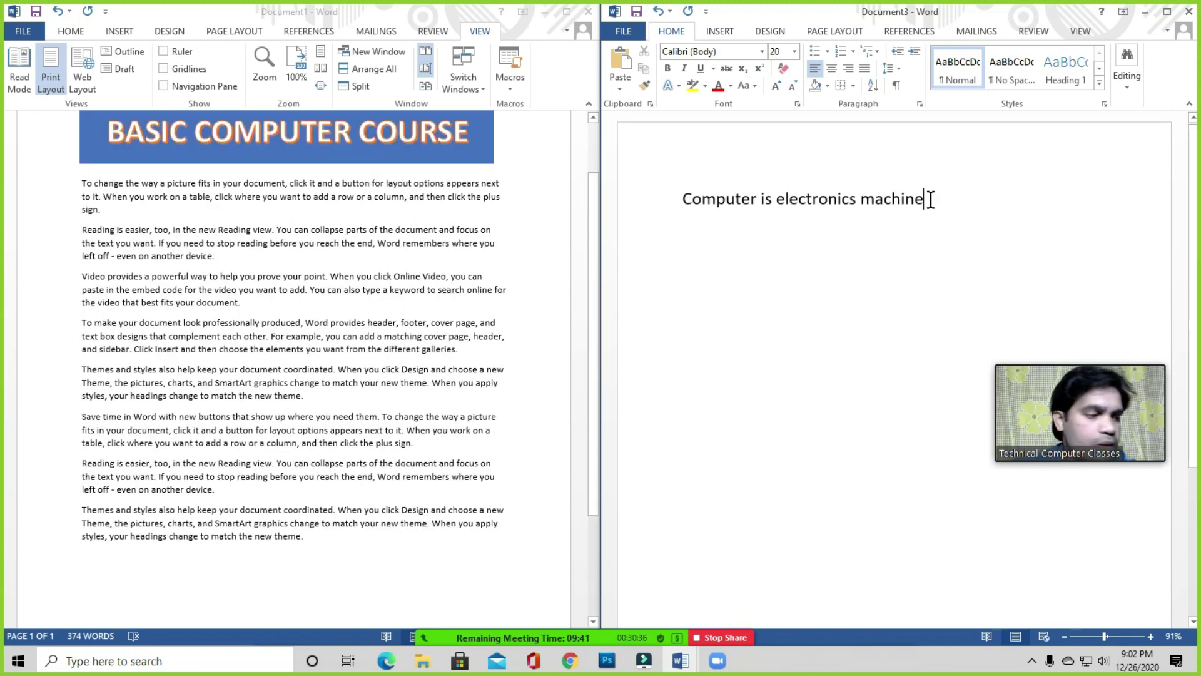
click(934, 208)
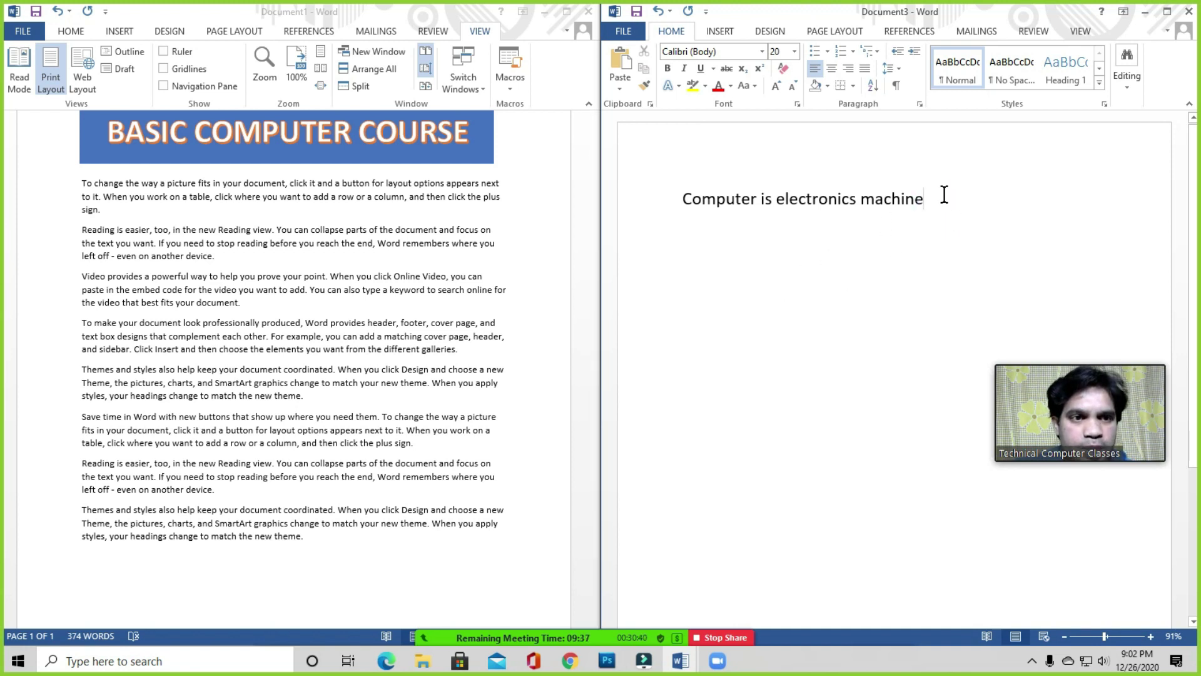
scroll(934, 222, down, 1)
scroll(933, 220, down, 1)
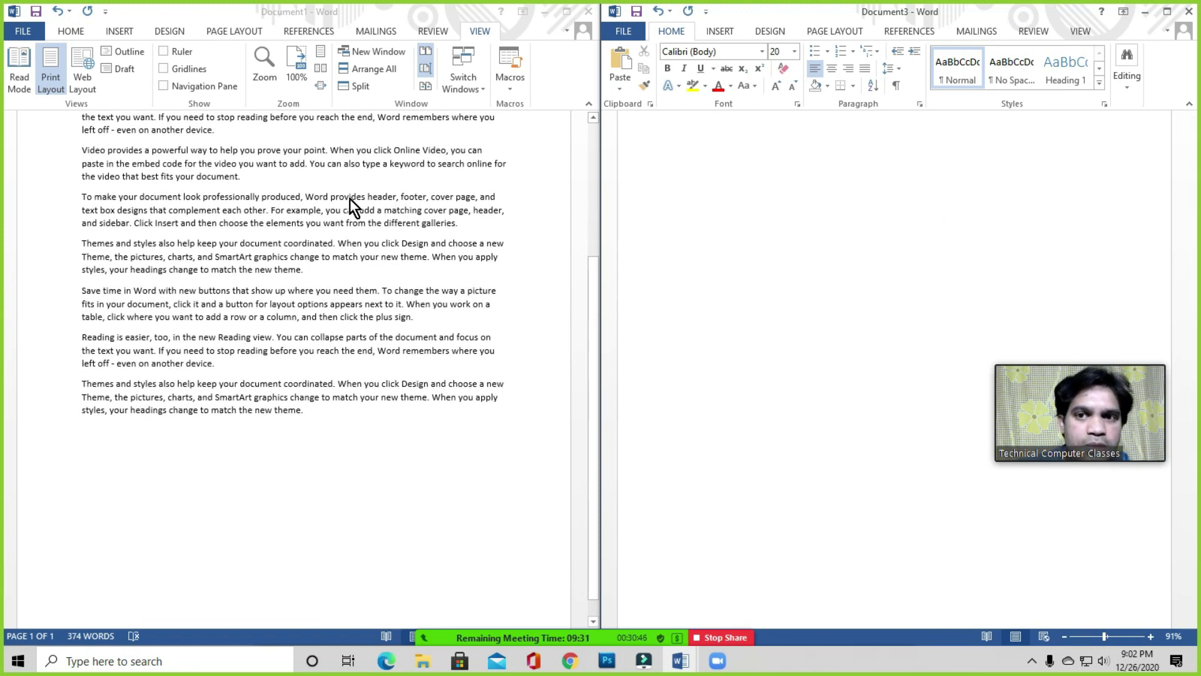
click(386, 242)
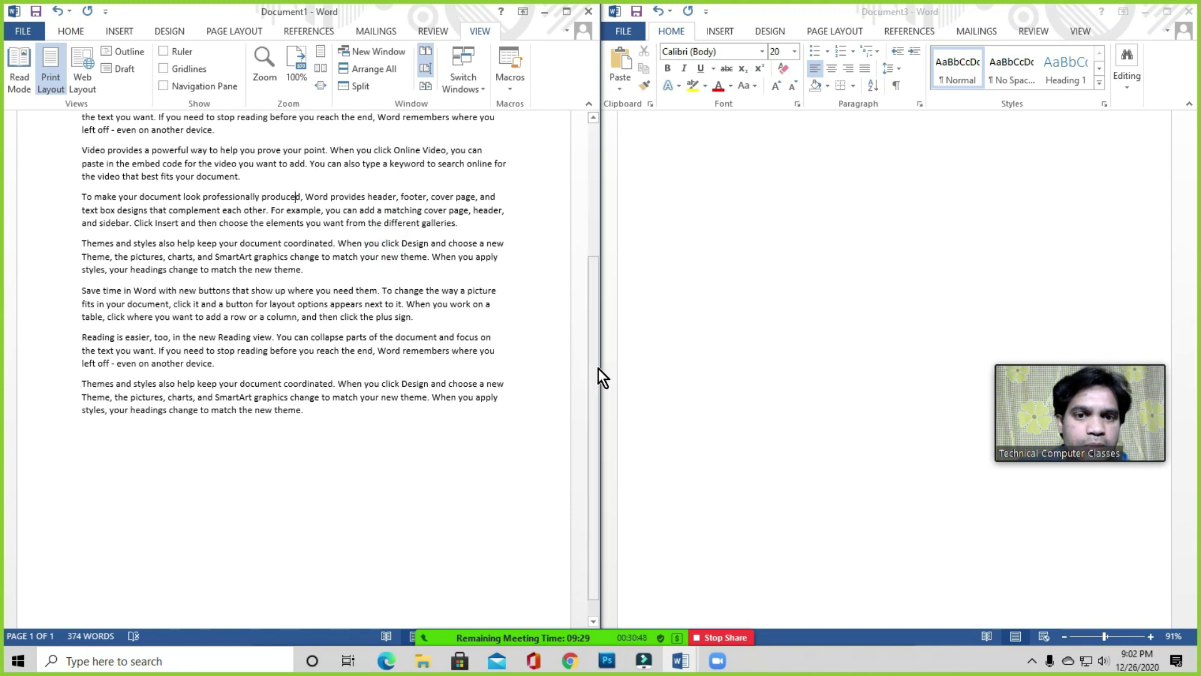
drag(595, 377, 681, 247)
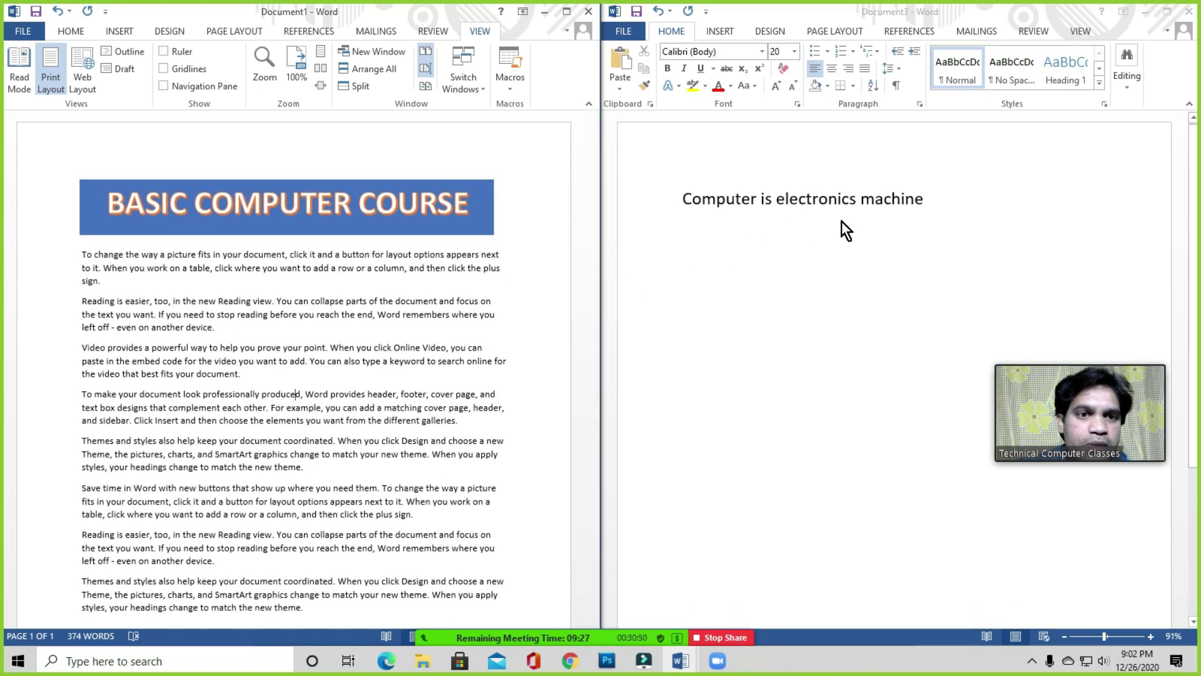
Add "Mouse" and "Keyboard" on separate, spaced-out lines below the existing line in Document3
click(844, 299)
click(933, 203)
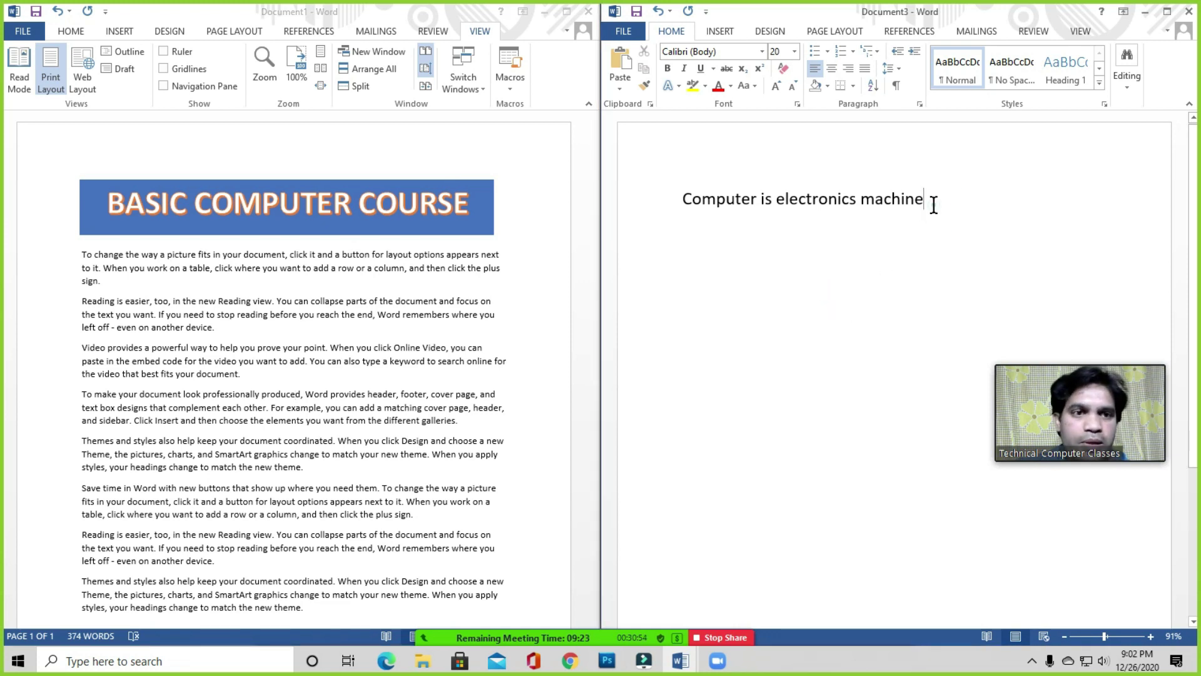
key(Return)
key(Return)
text(Mouse    )
text(KEyboa)
key(Return)
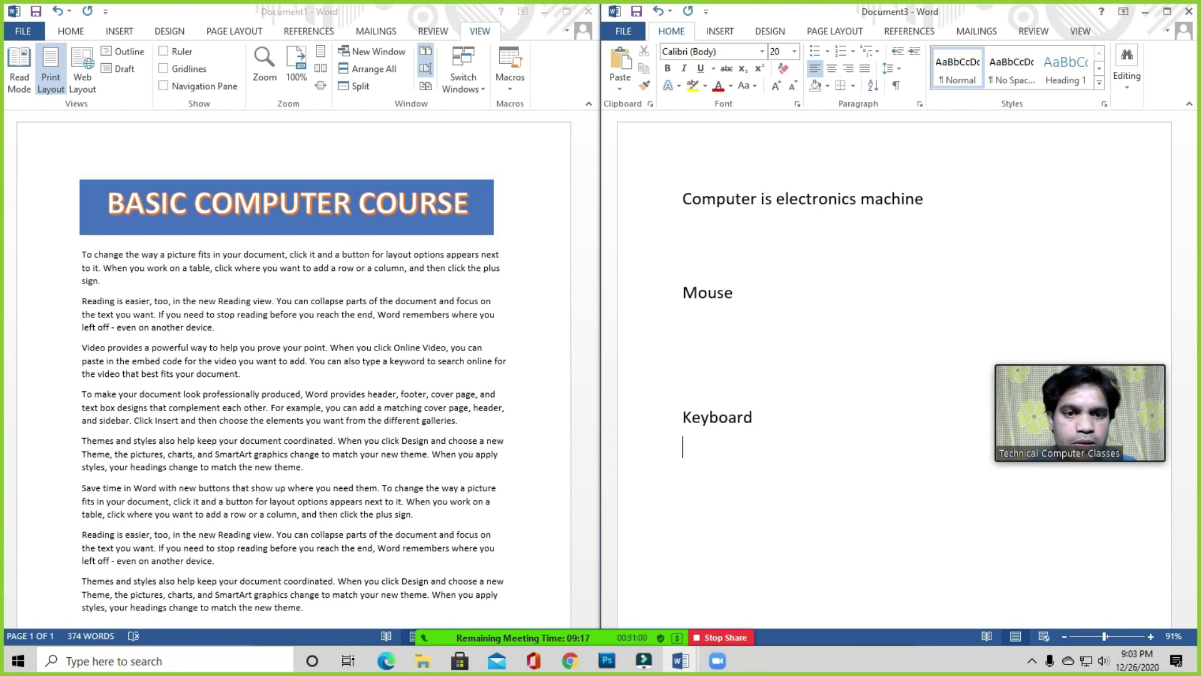
click(810, 322)
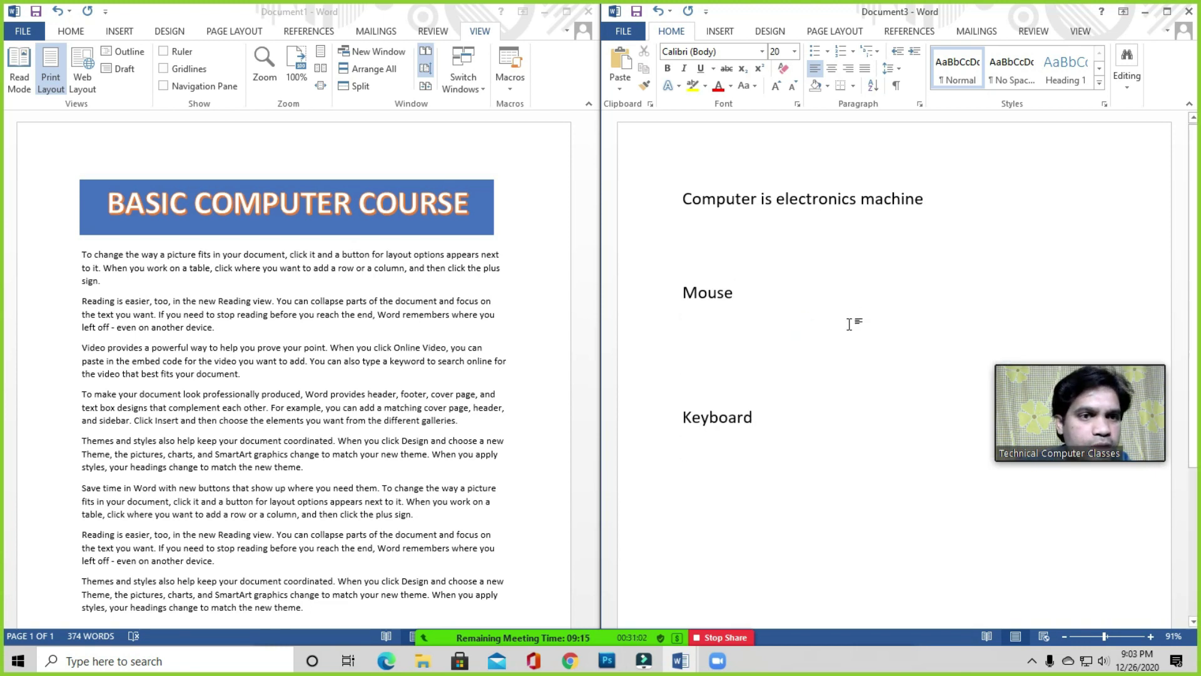
Check synchronous scrolling by moving down through Document3 and back up through Document1
scroll(854, 306, down, 2)
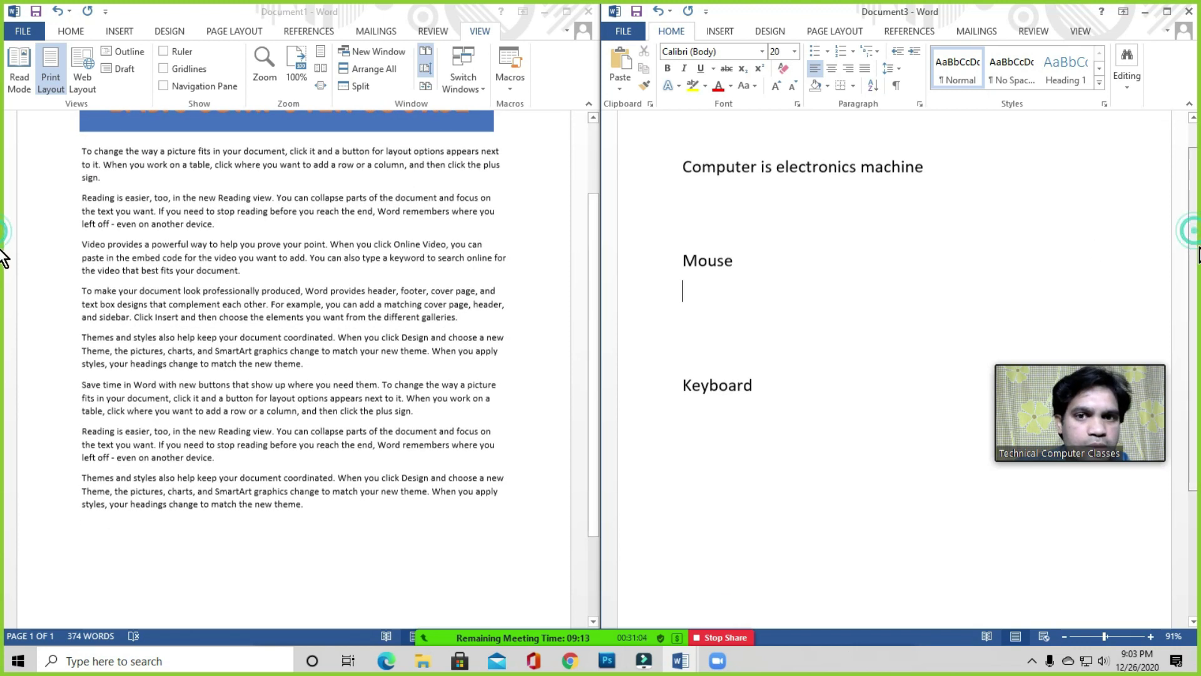
scroll(1191, 244, down, 1)
key(alt+Tab)
click(720, 251)
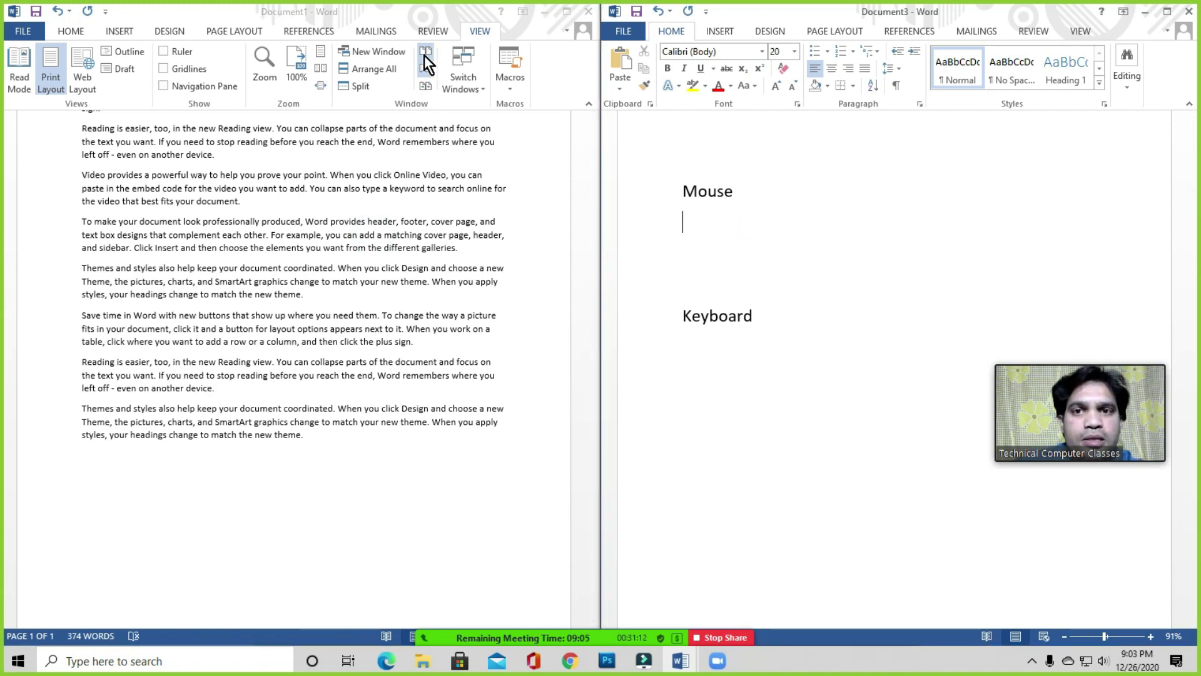
click(401, 179)
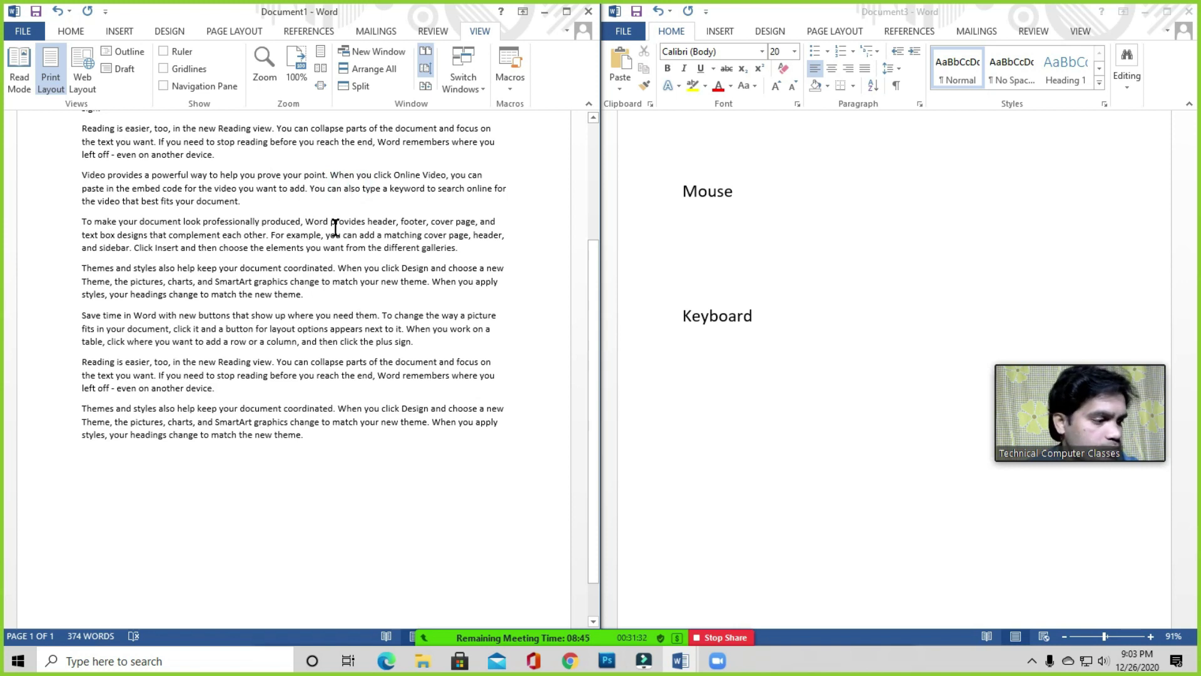
scroll(341, 232, up, 3)
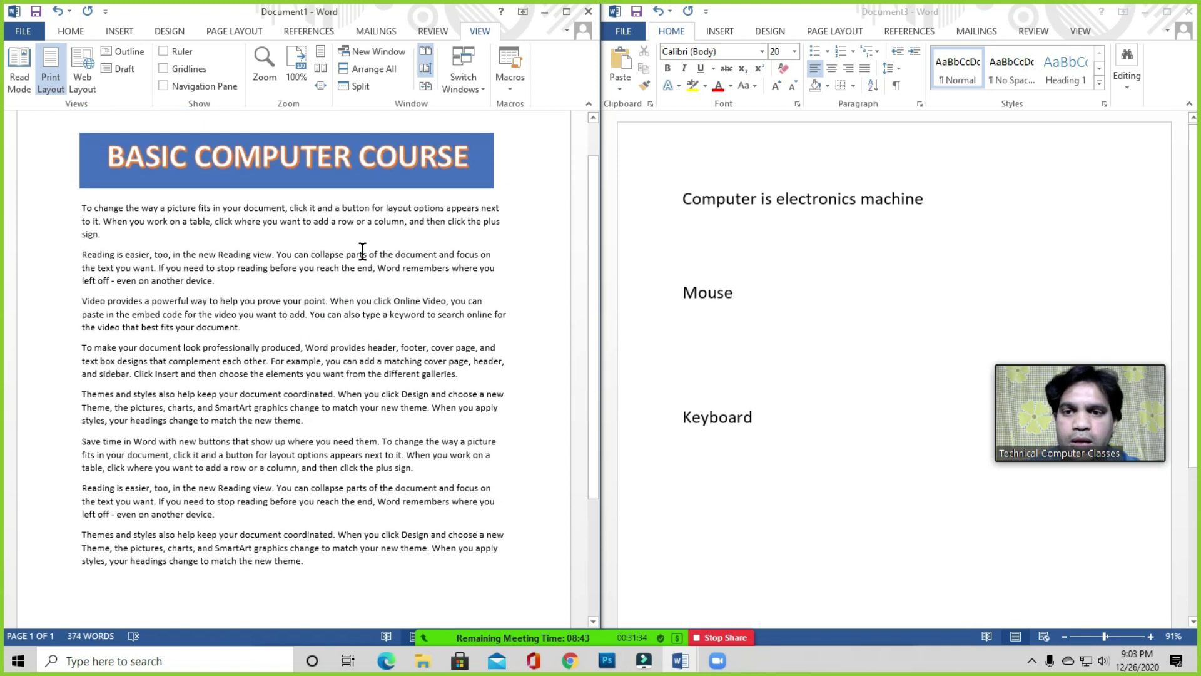
Turn off Synchronous Scrolling for the two side-by-side documents and return to Document1's text
click(426, 70)
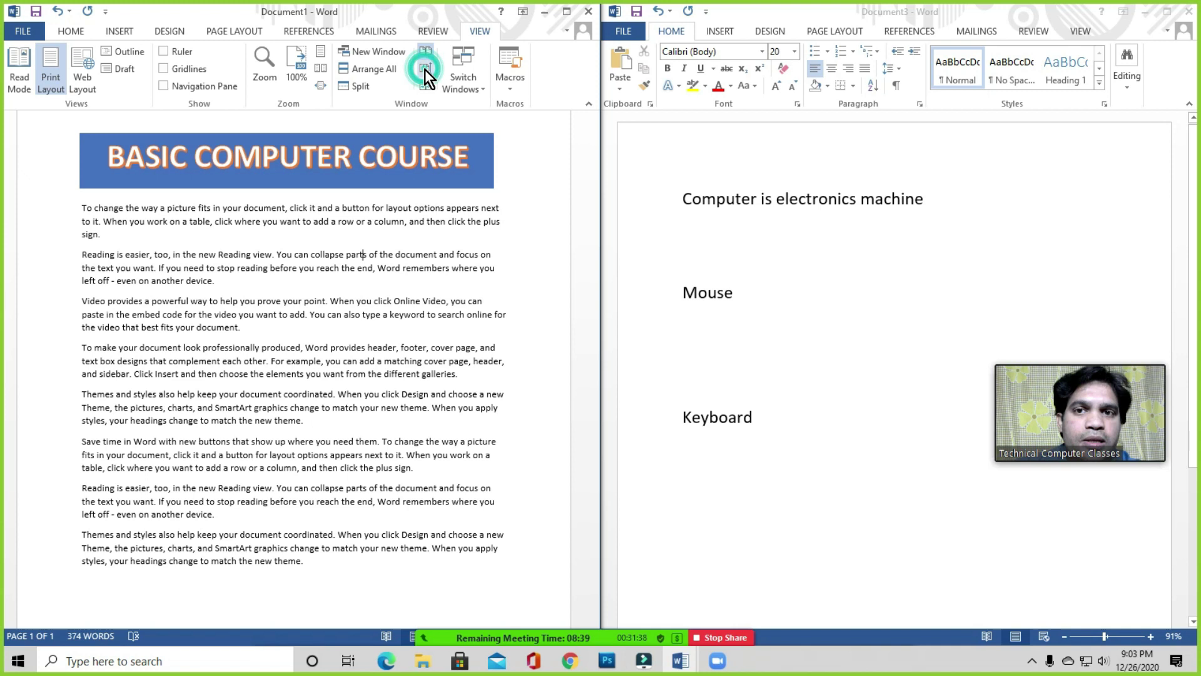
click(400, 268)
Scroll Document1 and Document3 separately to check whether each moves independently of the other
drag(598, 195, 600, 137)
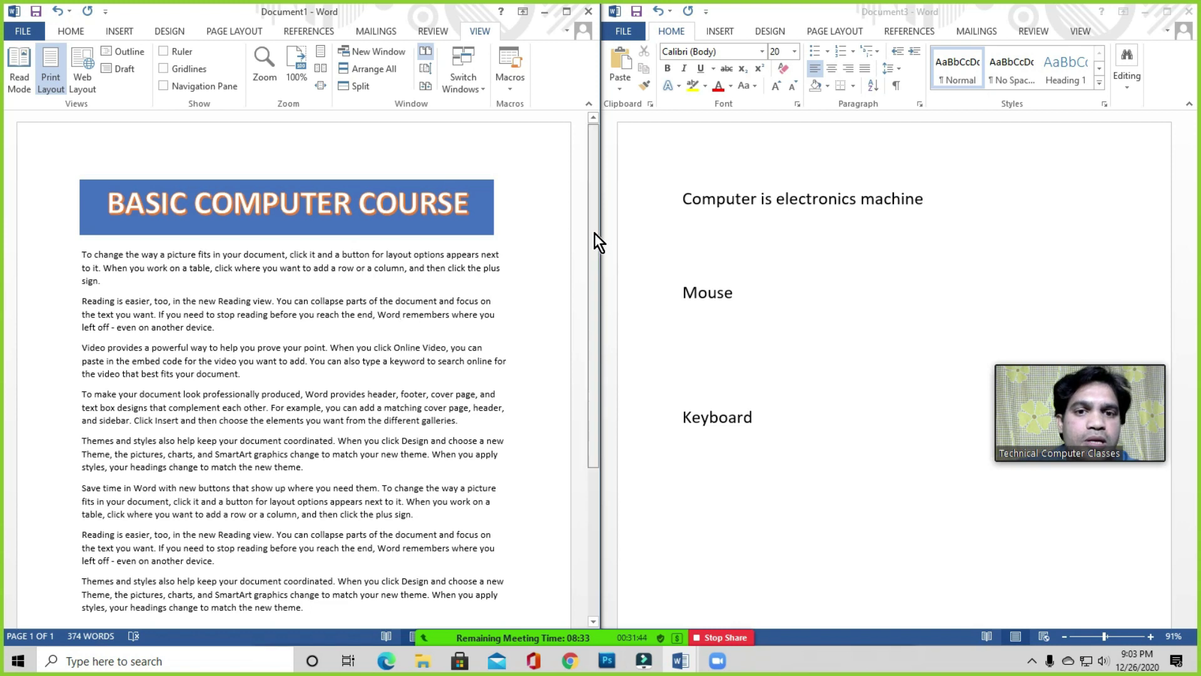
drag(594, 232, 598, 408)
drag(606, 330, 601, 165)
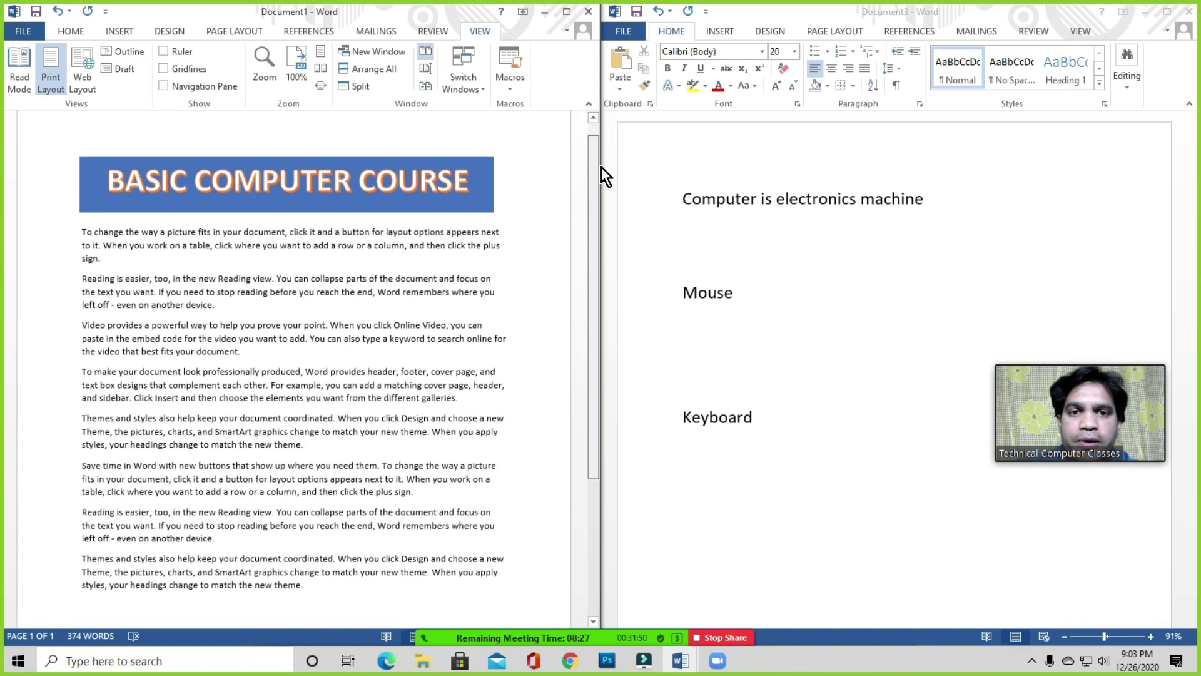
click(460, 257)
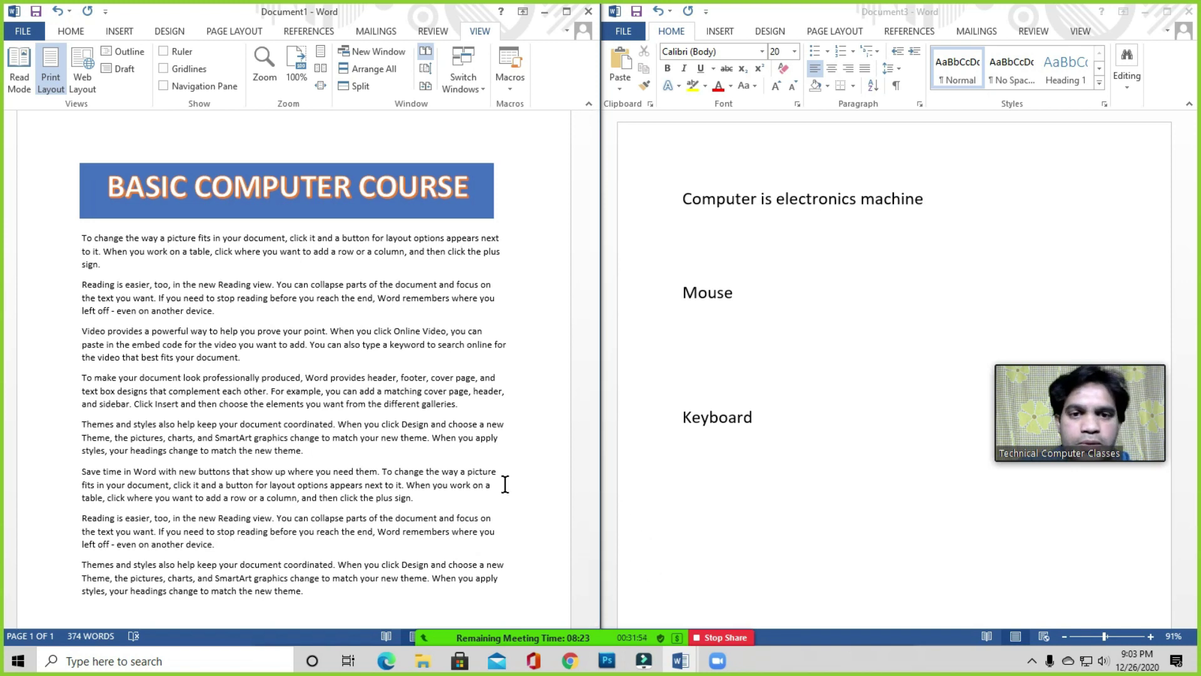
drag(594, 241, 602, 270)
click(764, 269)
scroll(1196, 238, down, 3)
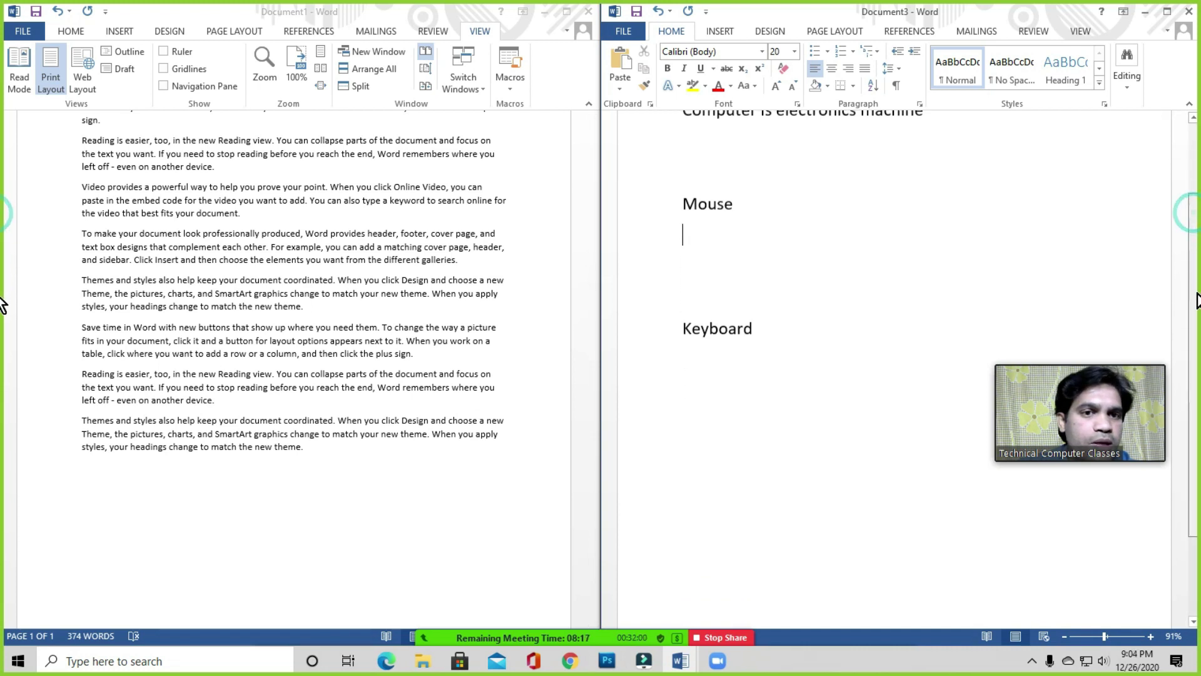
scroll(1196, 239, up, 3)
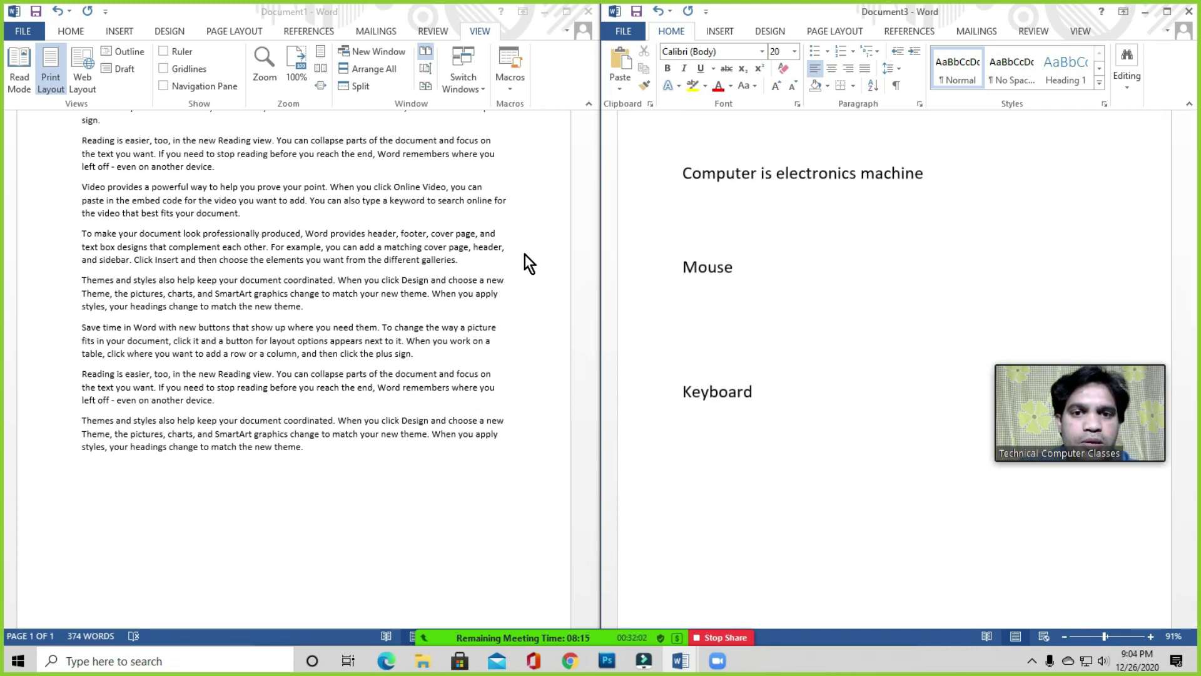
drag(596, 326, 485, 121)
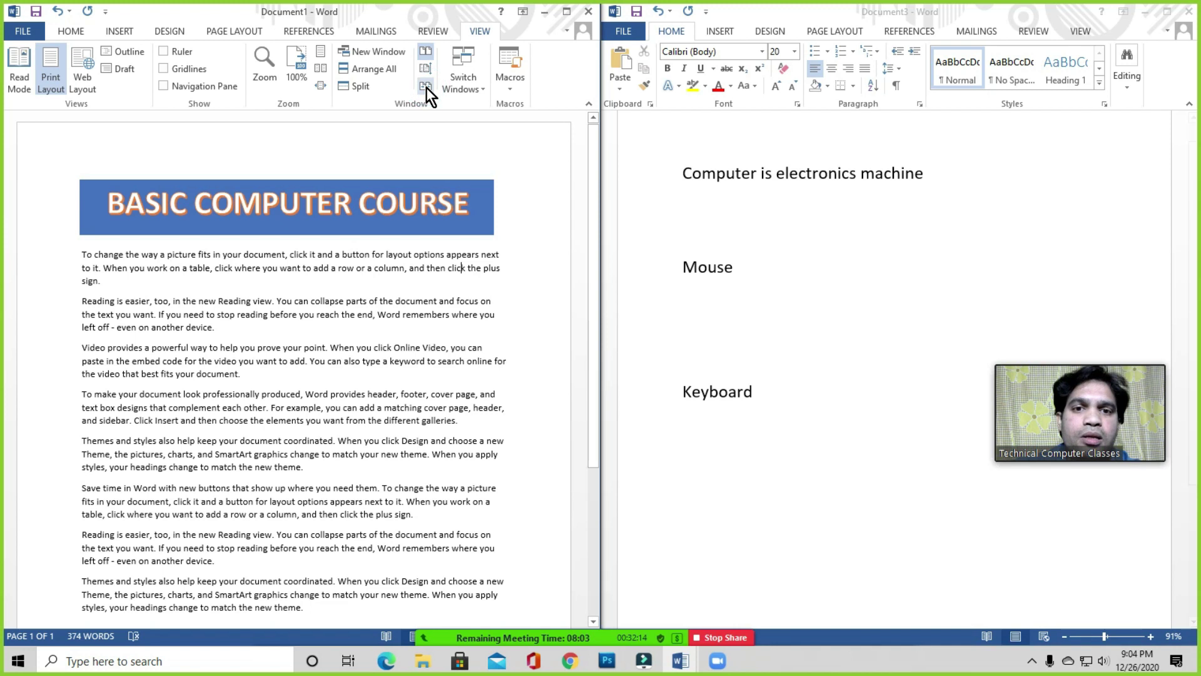
Narrow both document windows to leave a gap between them, and restore the equal side-by-side layout with Reset Window Position
drag(600, 238, 403, 224)
drag(600, 245, 673, 244)
click(346, 33)
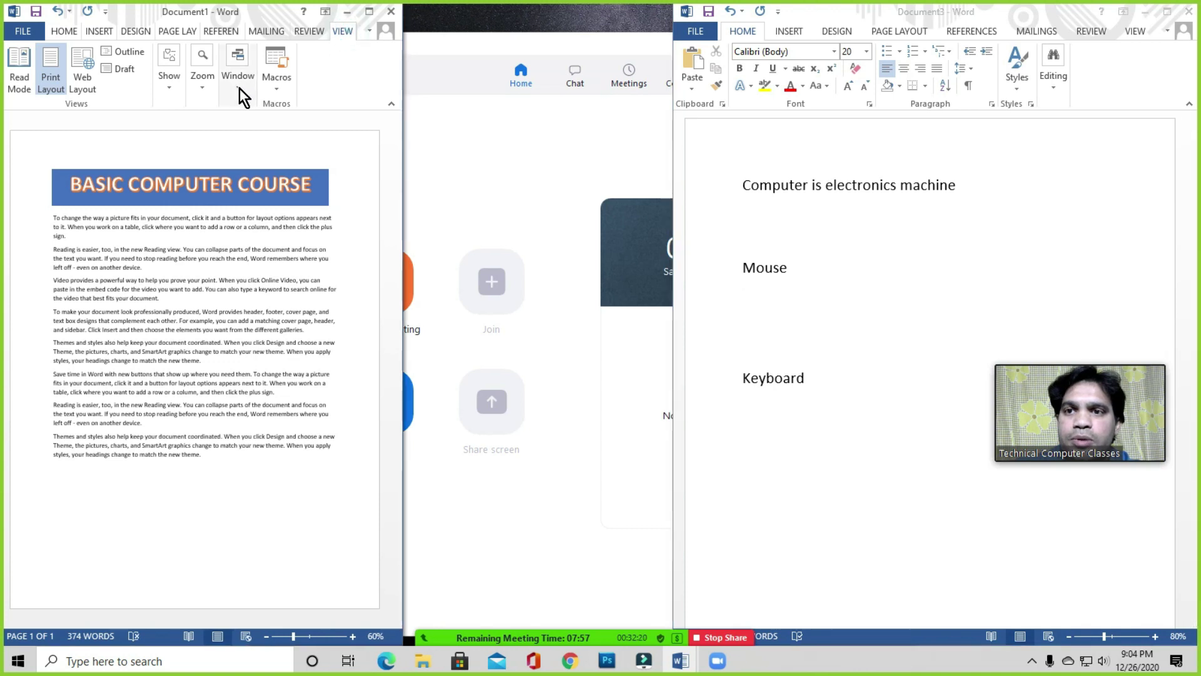
click(239, 88)
click(389, 155)
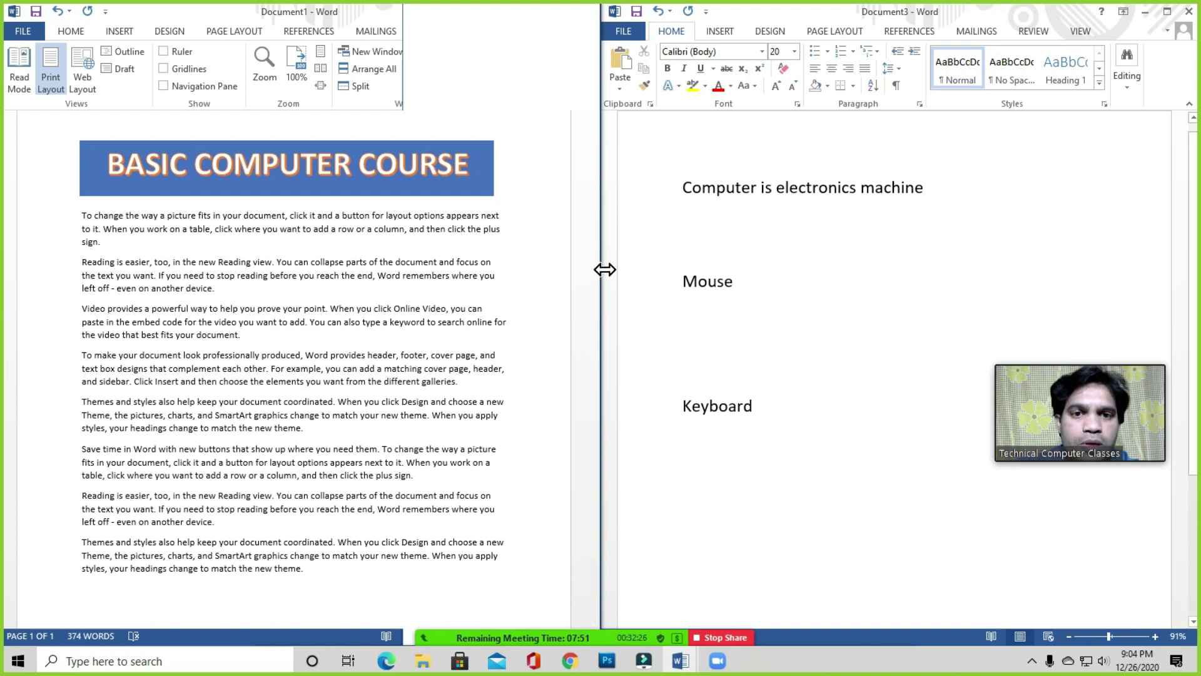
Shrink the two windows towards opposite screen edges with a wider gap, and reset the window position once more
drag(602, 268, 385, 256)
drag(598, 273, 857, 238)
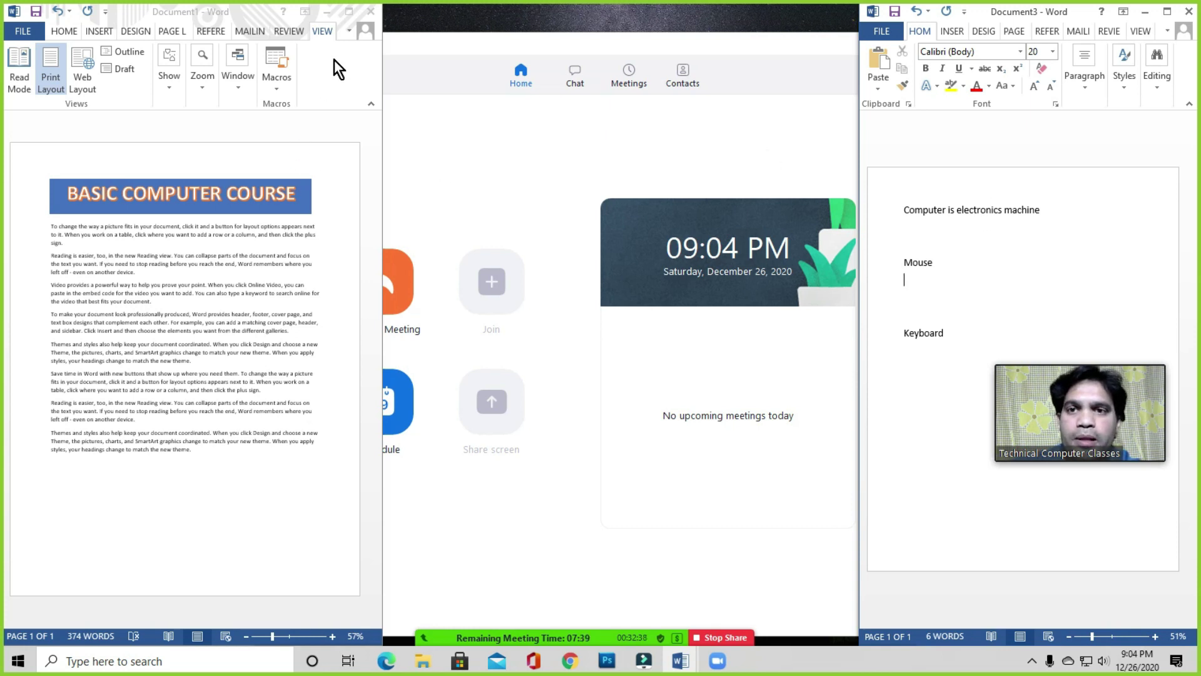
click(236, 90)
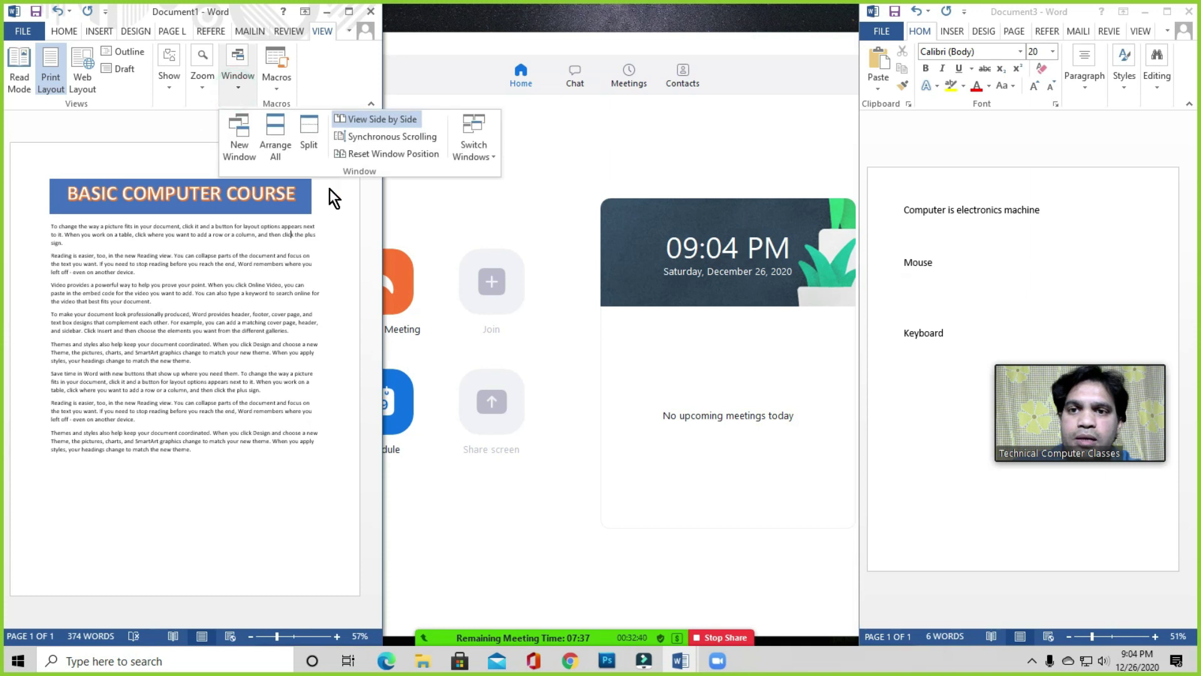
click(411, 154)
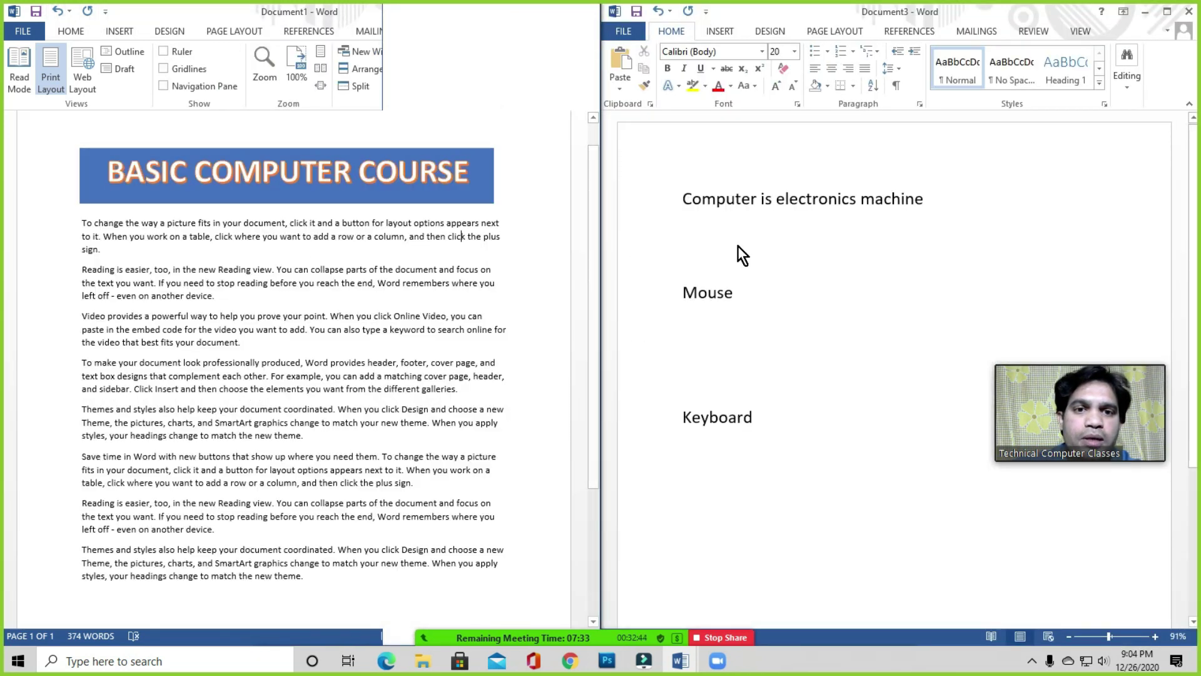
Close Document3 without saving its changes, leaving the side-by-side comparison
click(738, 246)
click(714, 170)
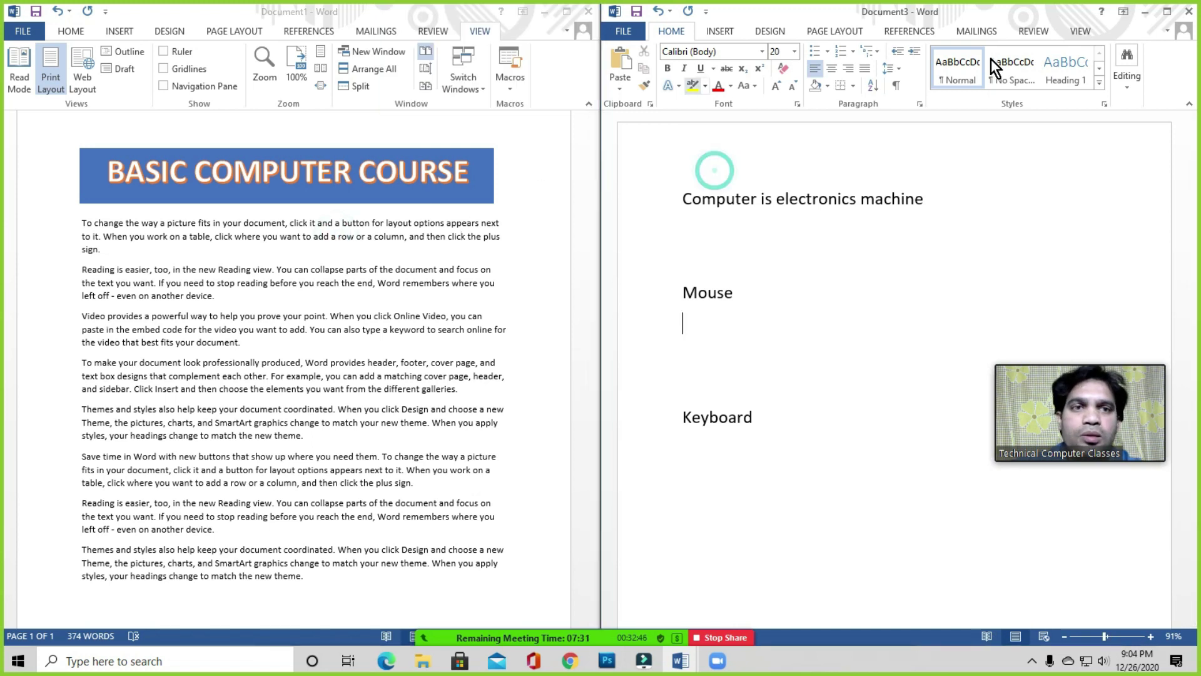
click(1189, 11)
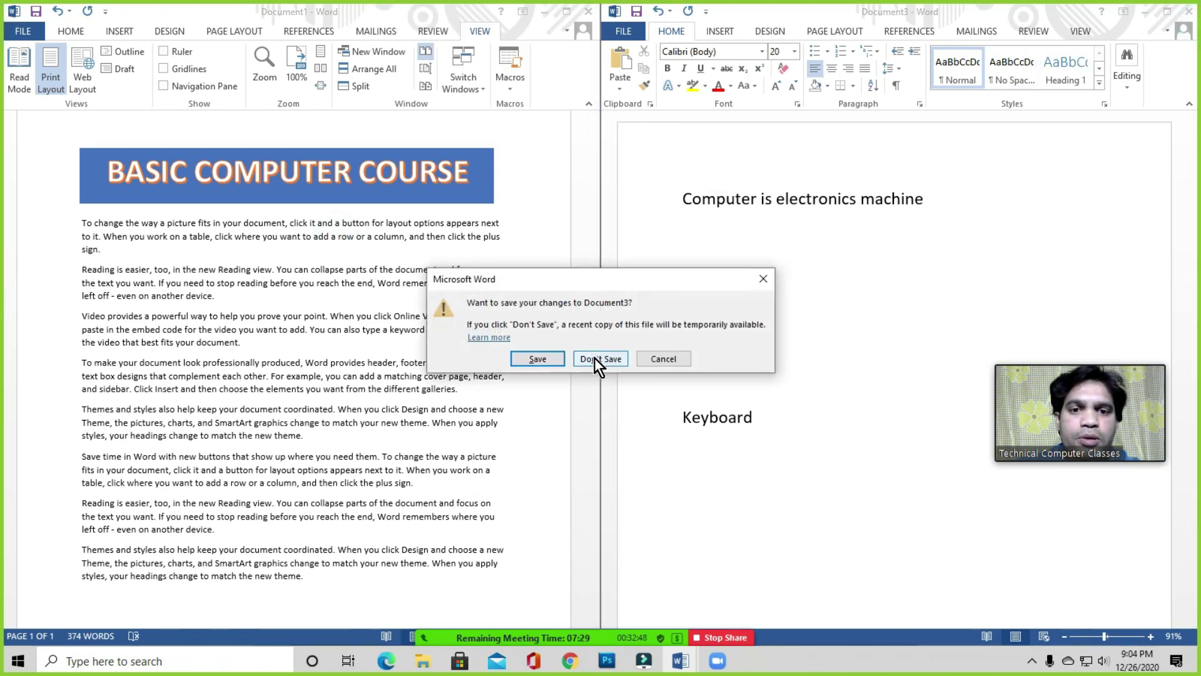
click(594, 358)
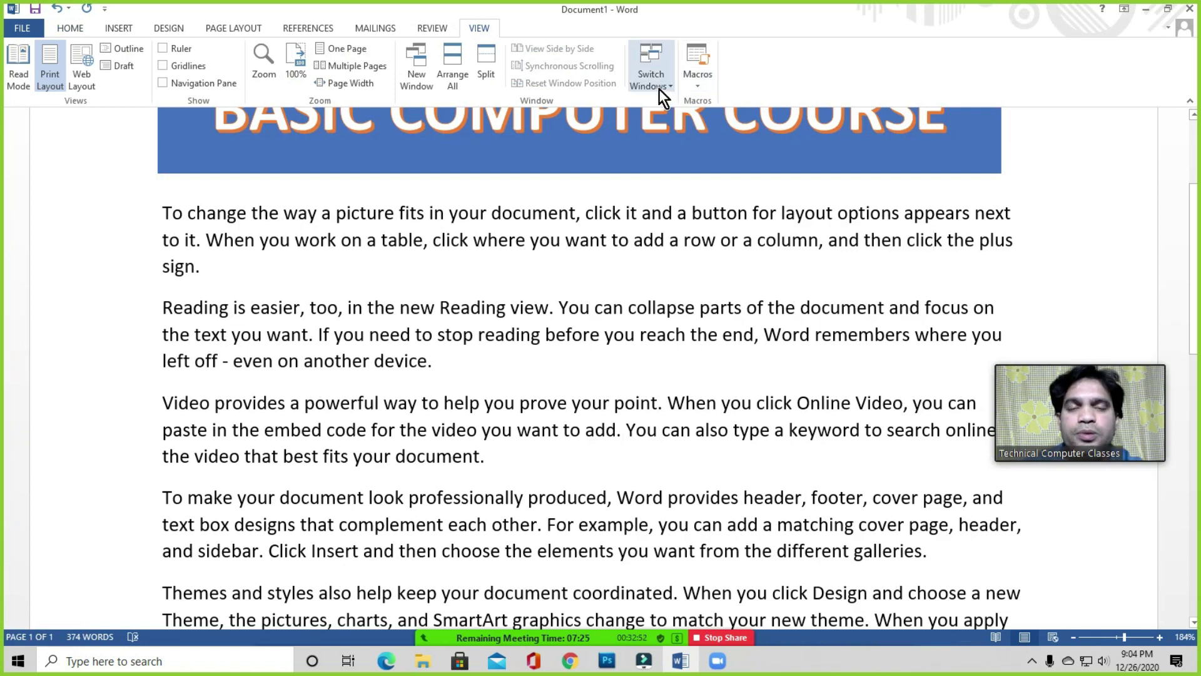
Create a new blank document alongside Document1
click(24, 30)
click(54, 90)
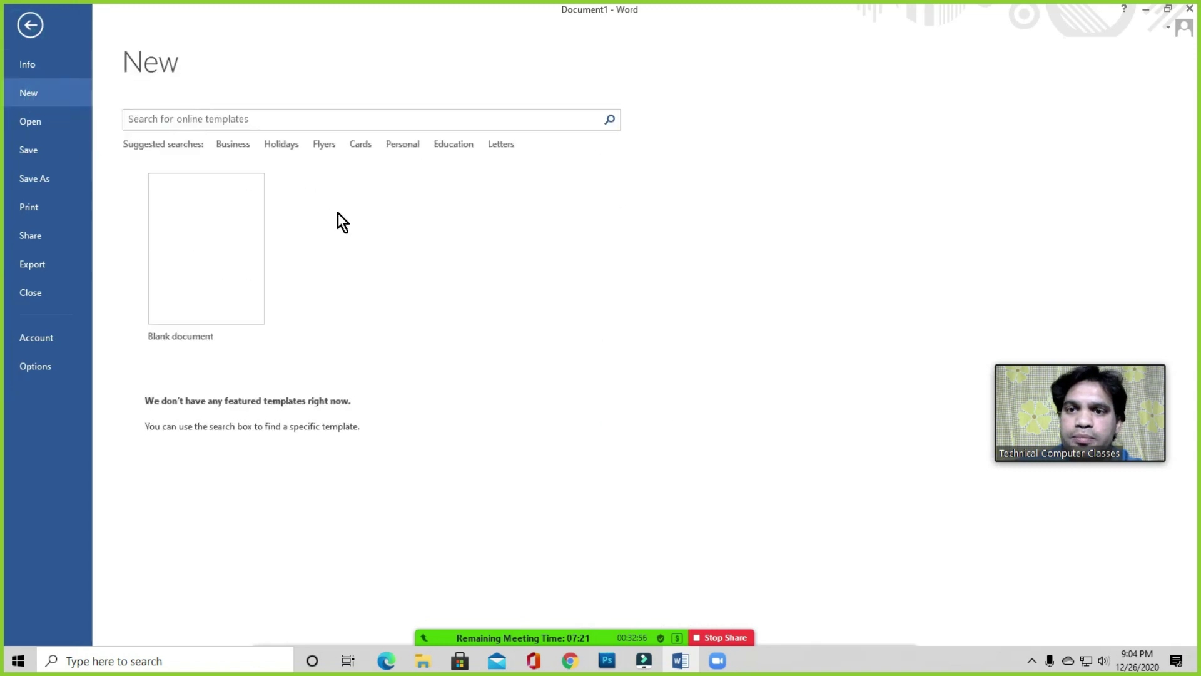
click(239, 243)
click(230, 244)
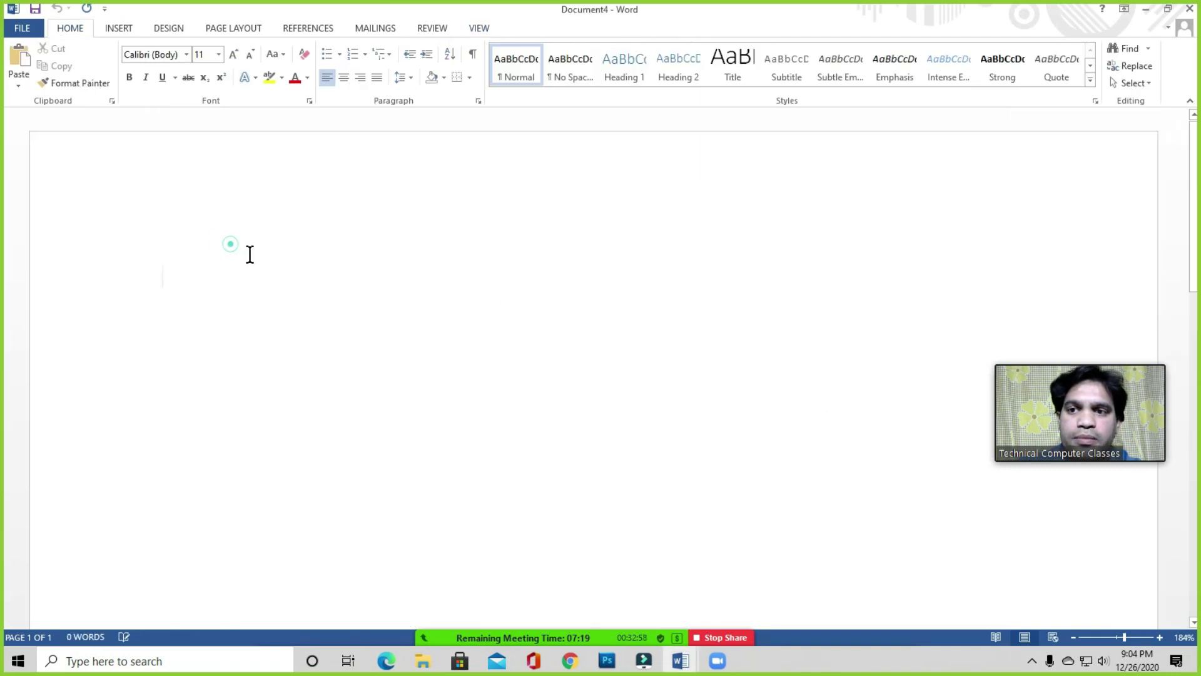
Share the Document1 window in the Zoom meeting and place the cursor in its text
mouse_move(677, 636)
click(623, 628)
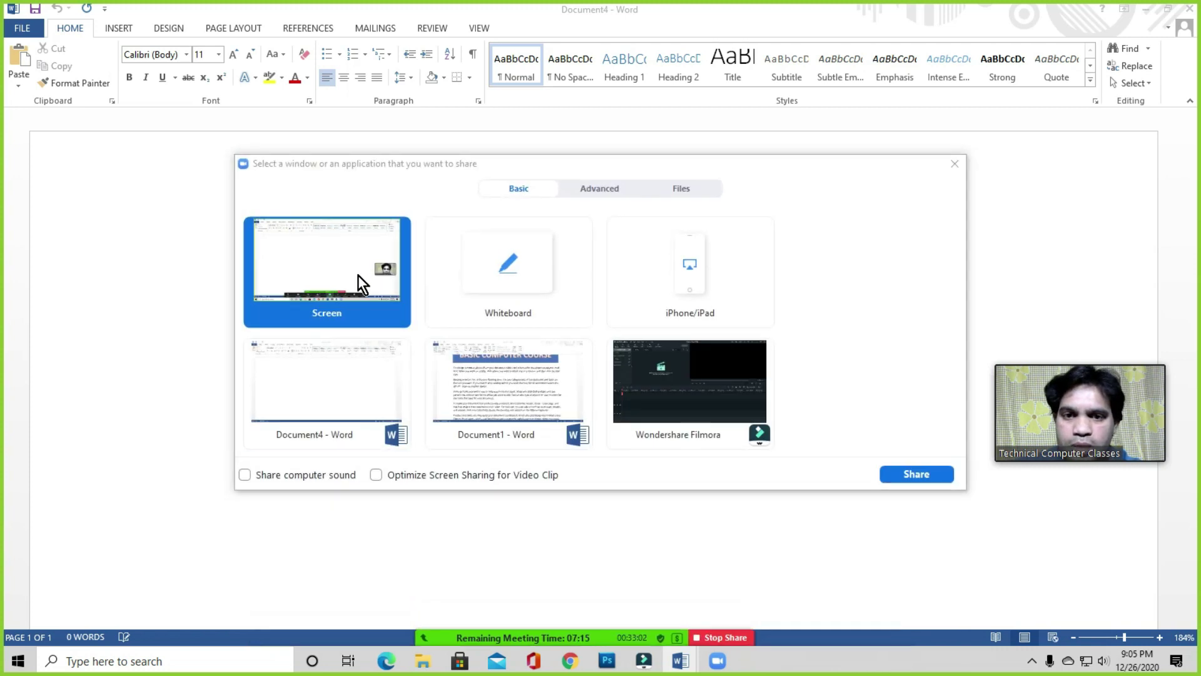
click(510, 389)
click(906, 476)
click(479, 280)
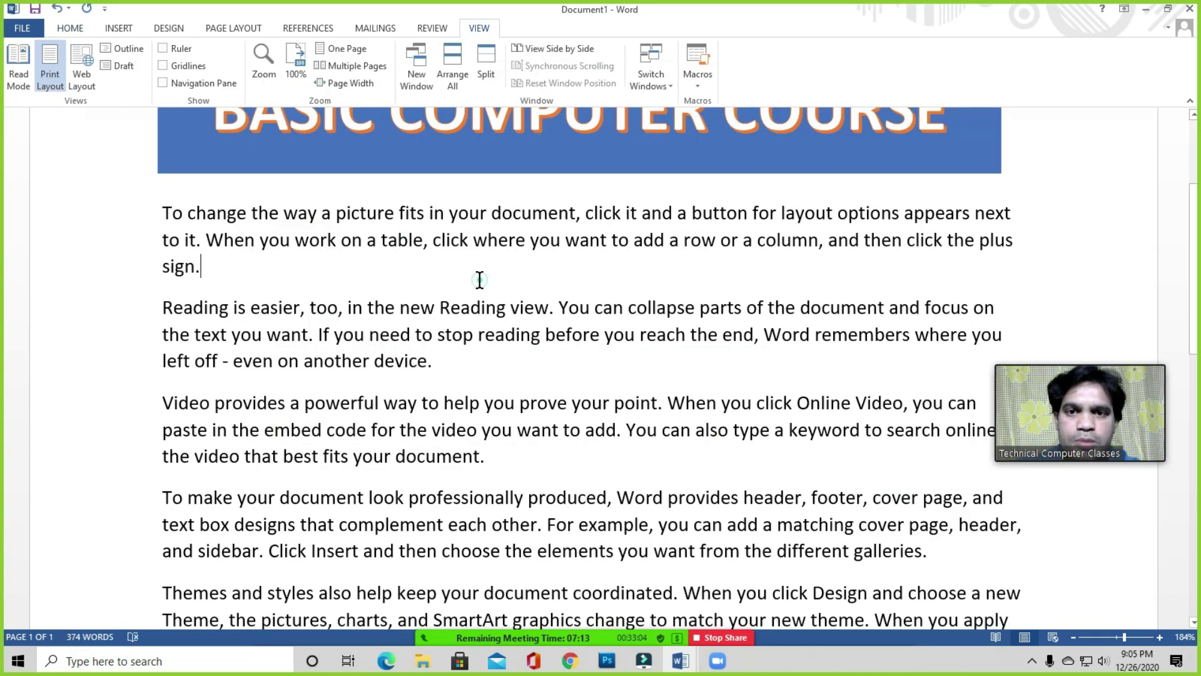
Show the open documents in the Switch Windows list and preview their Word windows
scroll(513, 300, up, 3)
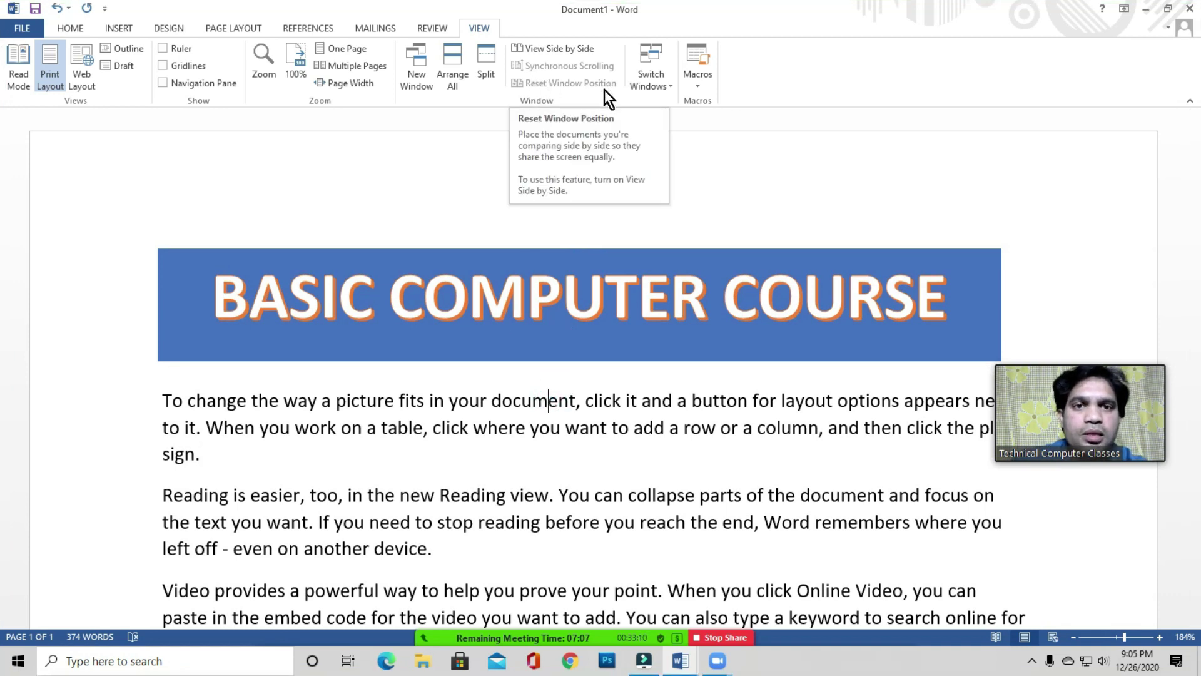
click(655, 88)
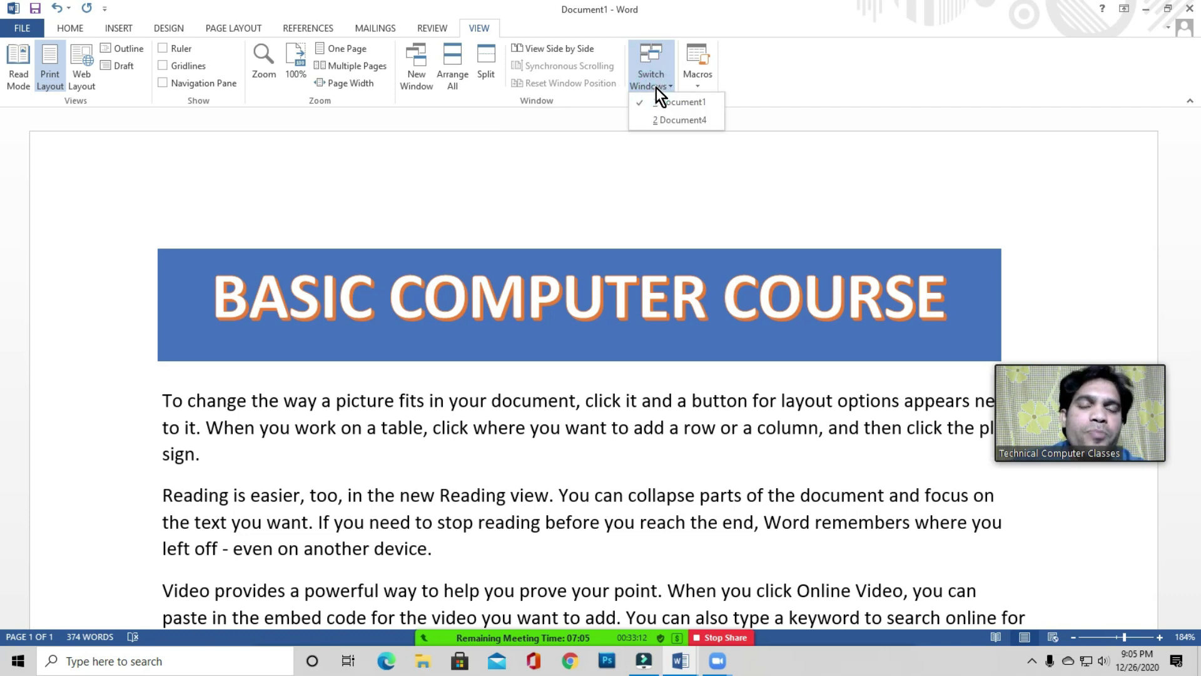
click(408, 483)
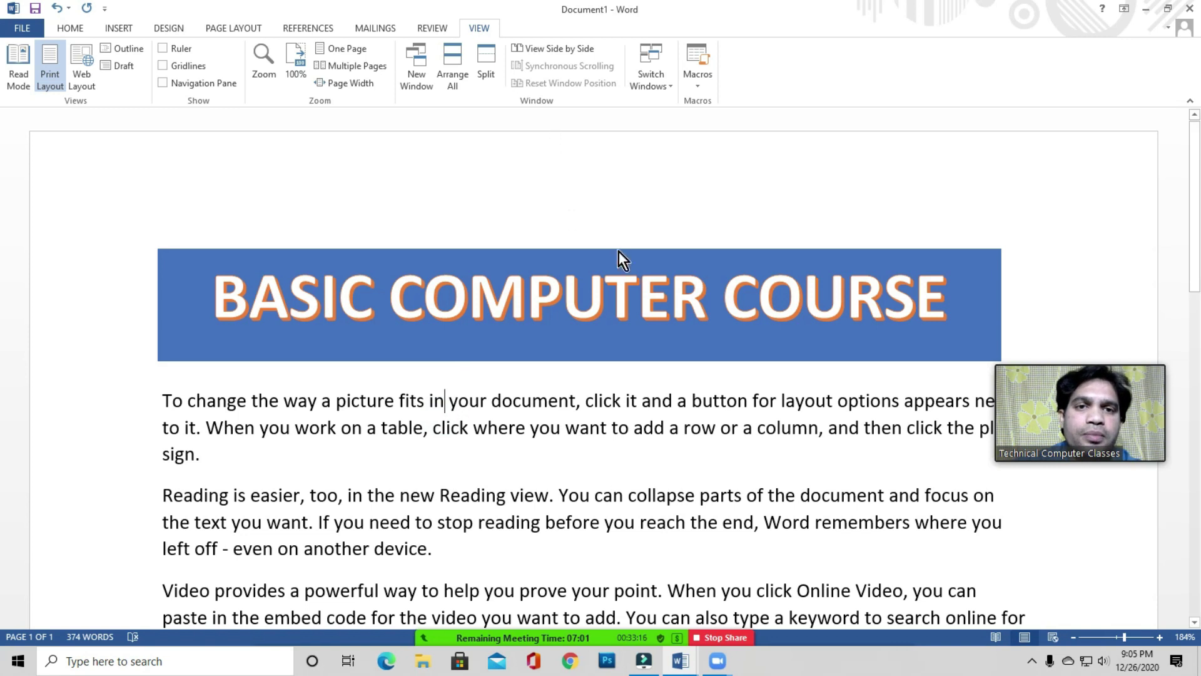
click(434, 426)
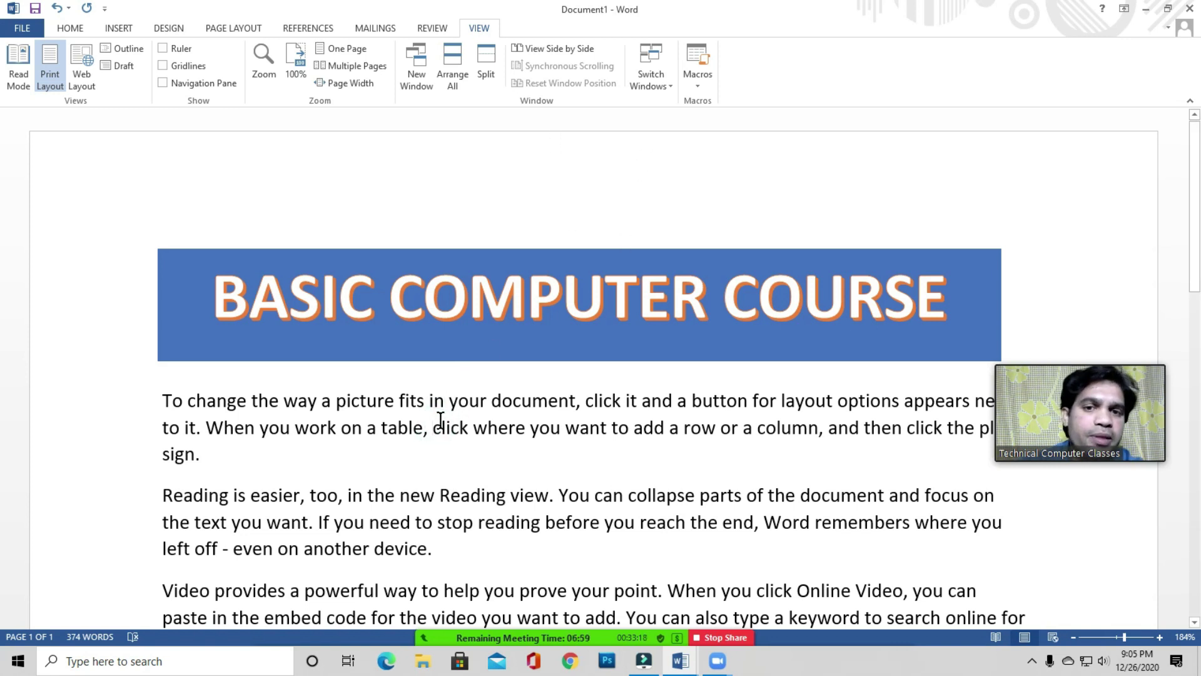
click(680, 661)
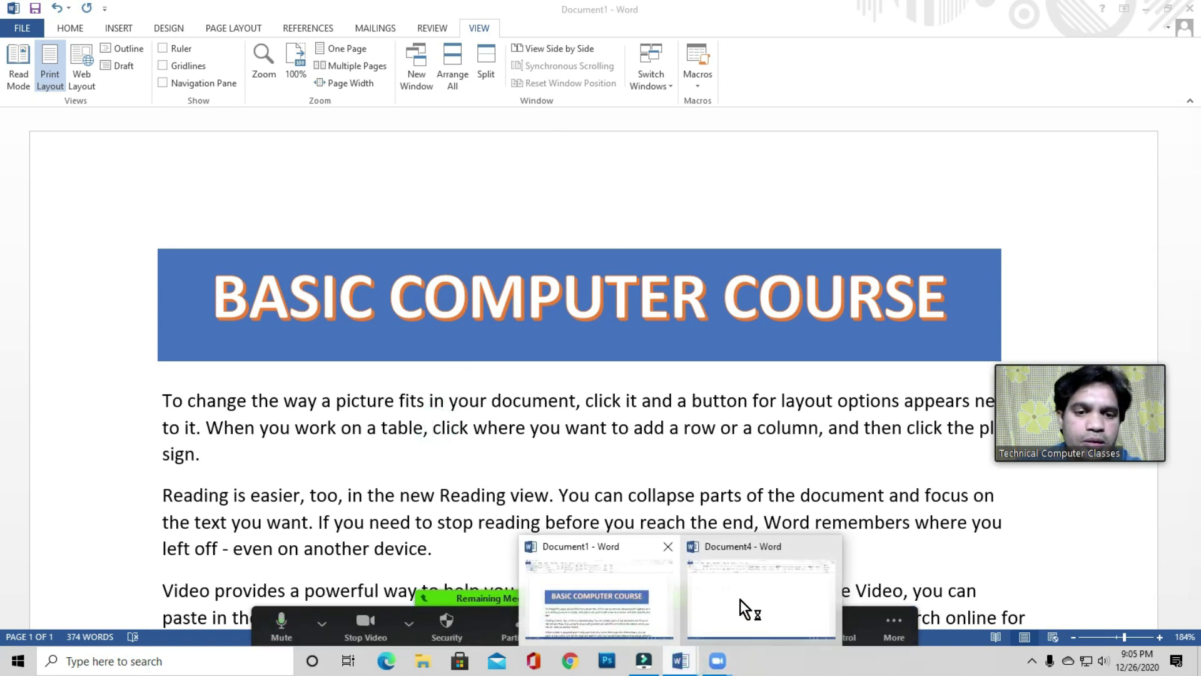
click(627, 628)
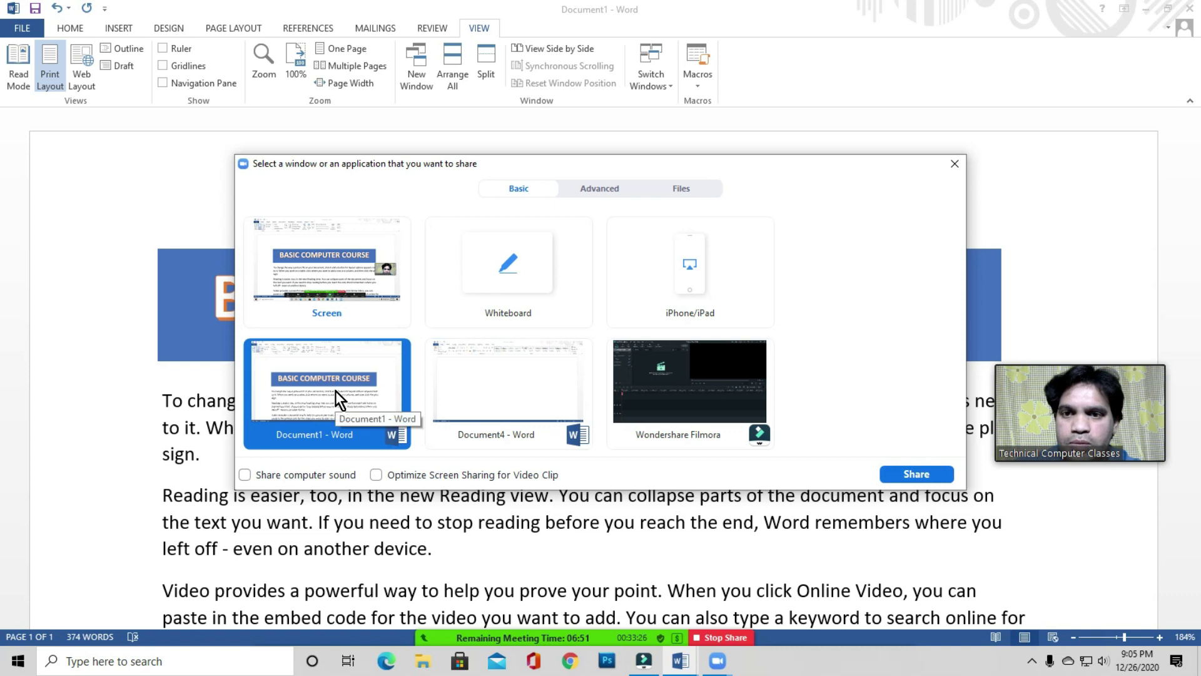
click(955, 163)
click(418, 407)
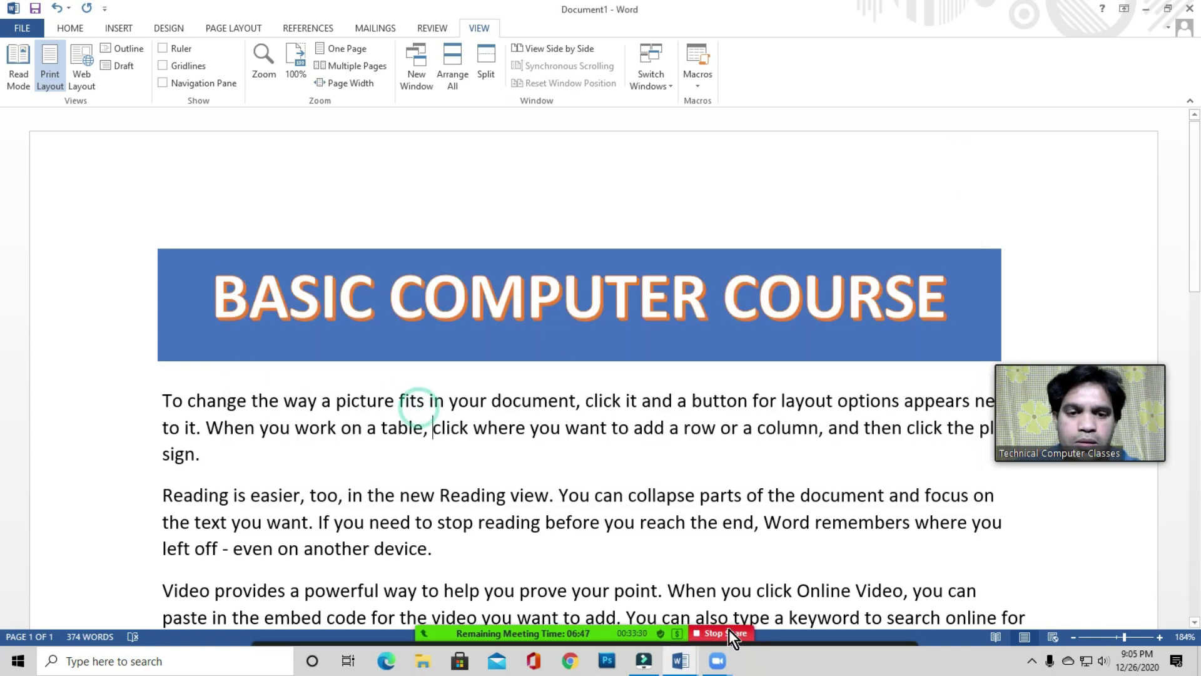
Start a new Zoom share of the entire screen and return to Document1
mouse_move(571, 639)
click(624, 623)
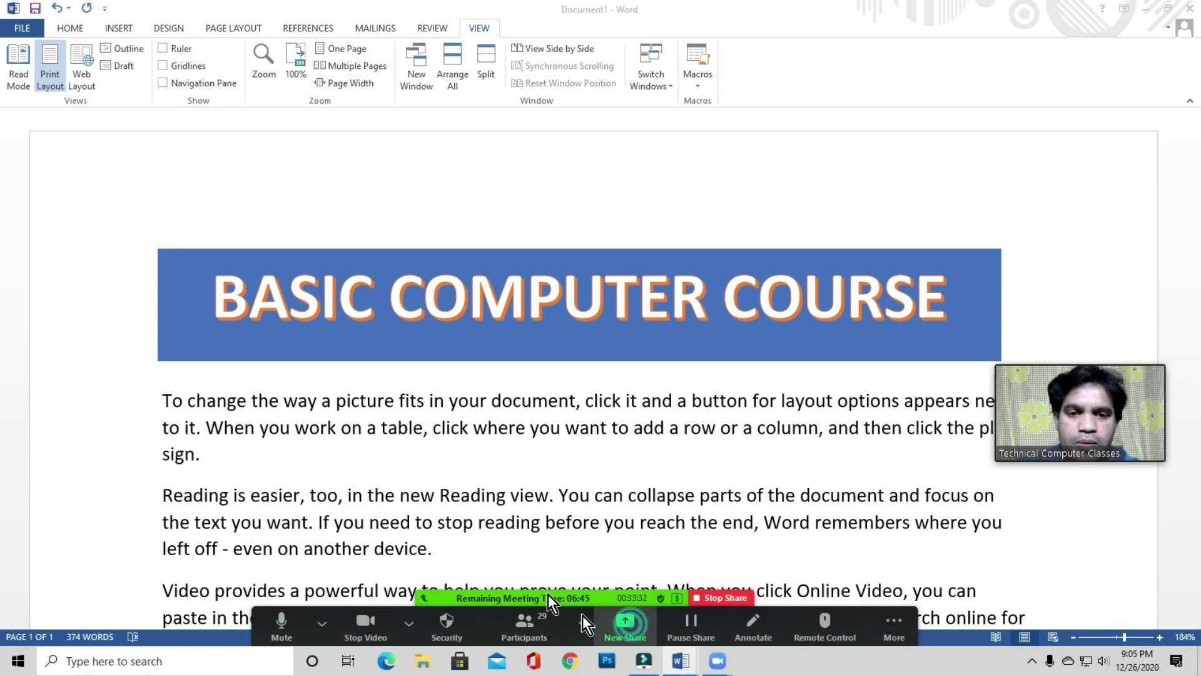
click(328, 255)
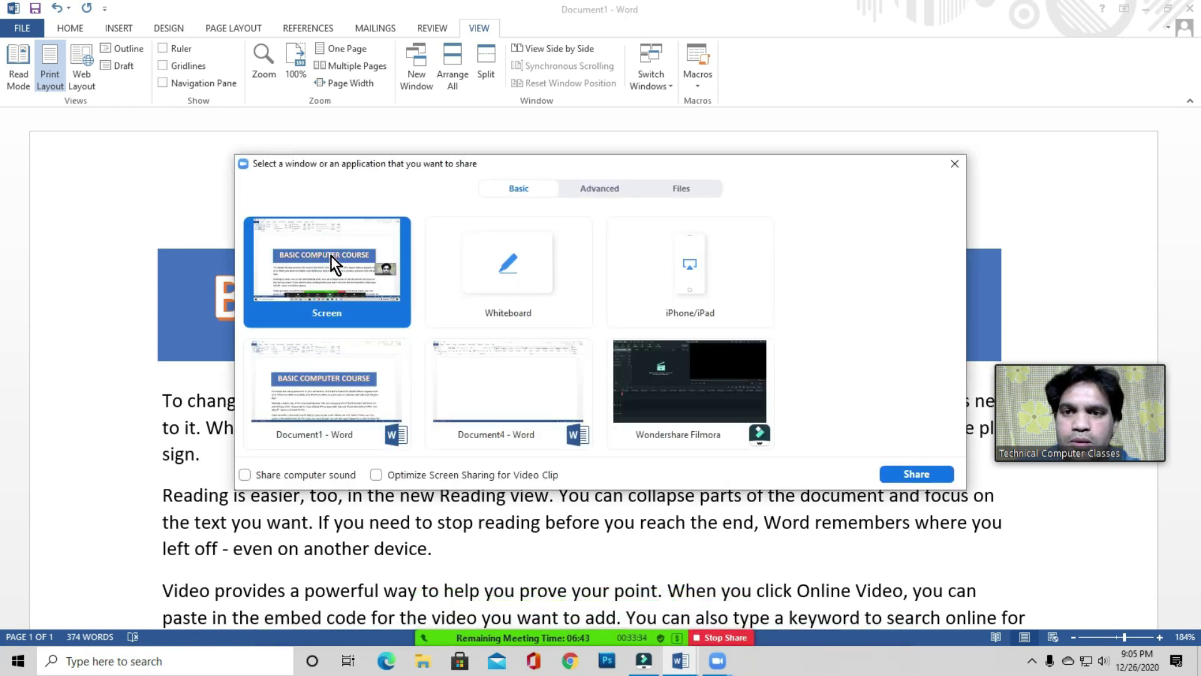
click(914, 474)
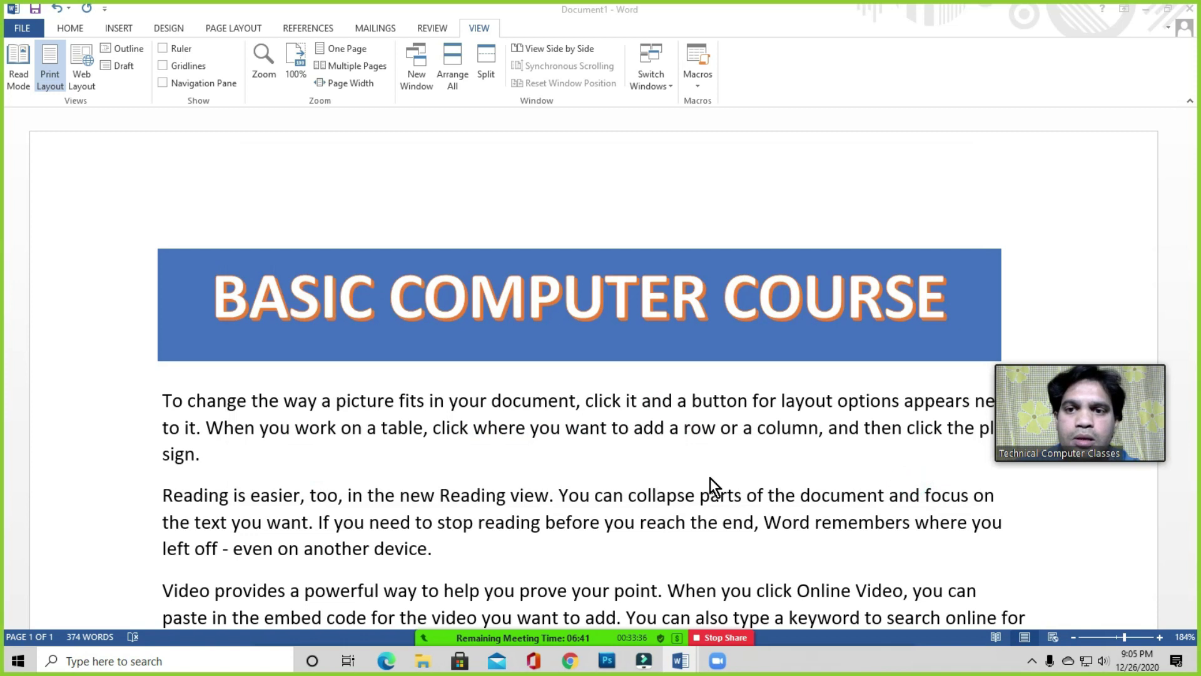
click(594, 19)
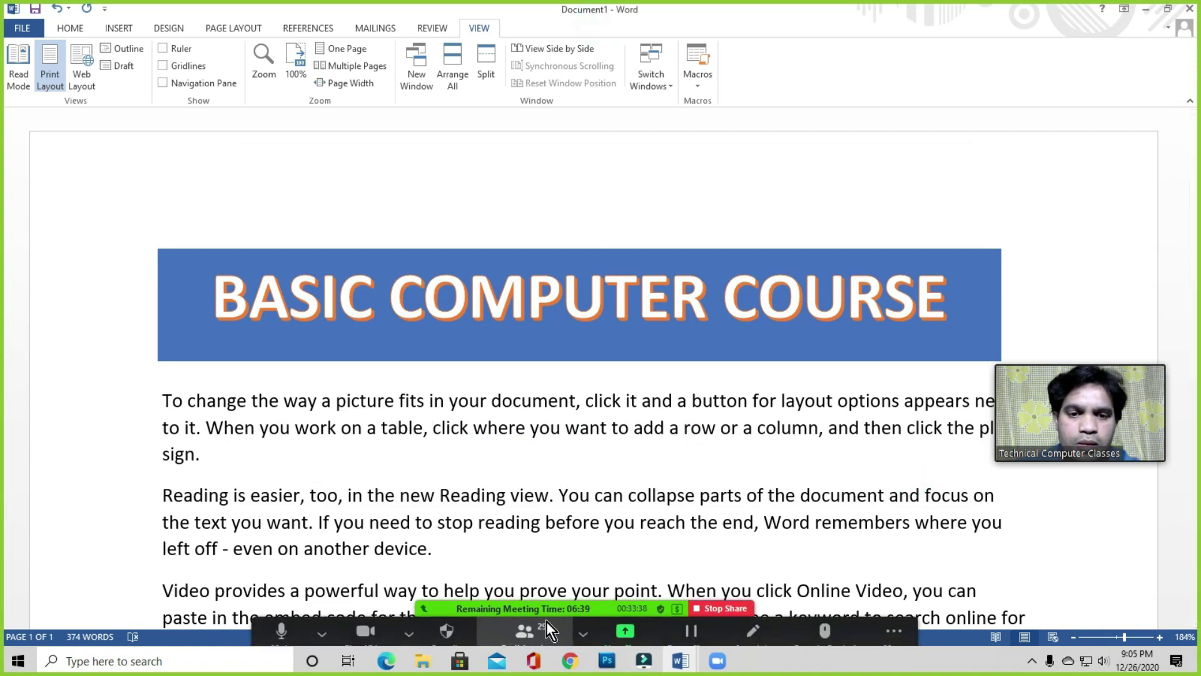
Ask all participants of the Zoom meeting to unmute and close the participants list
click(527, 625)
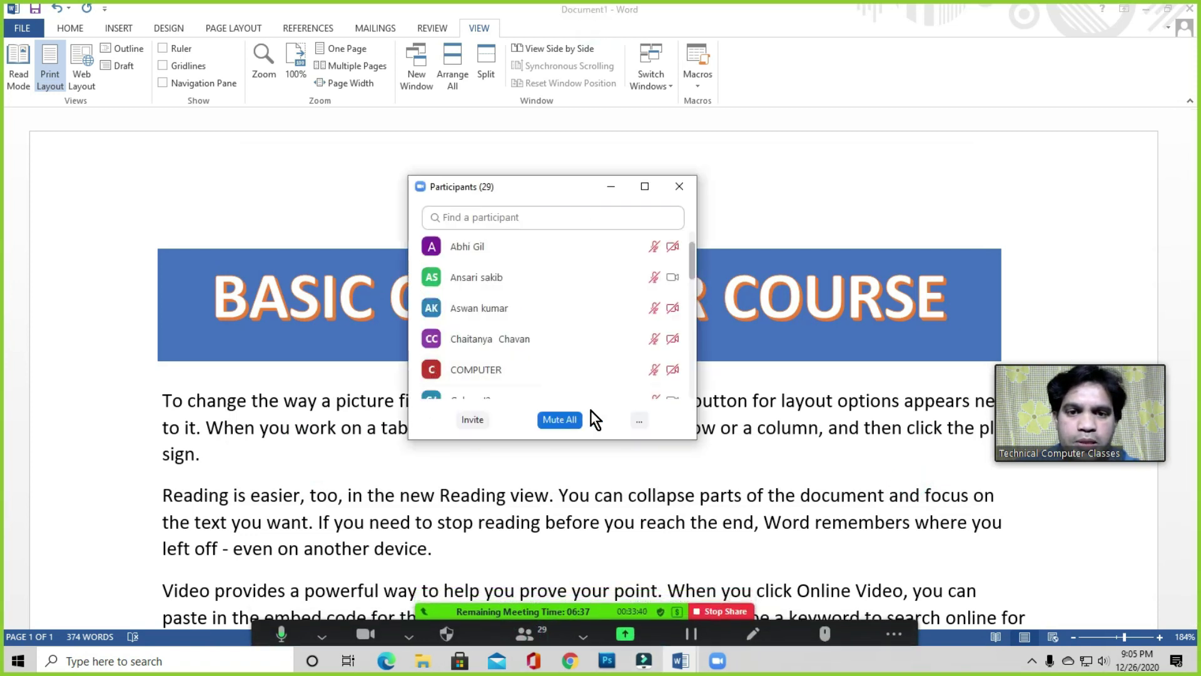
click(635, 421)
click(692, 441)
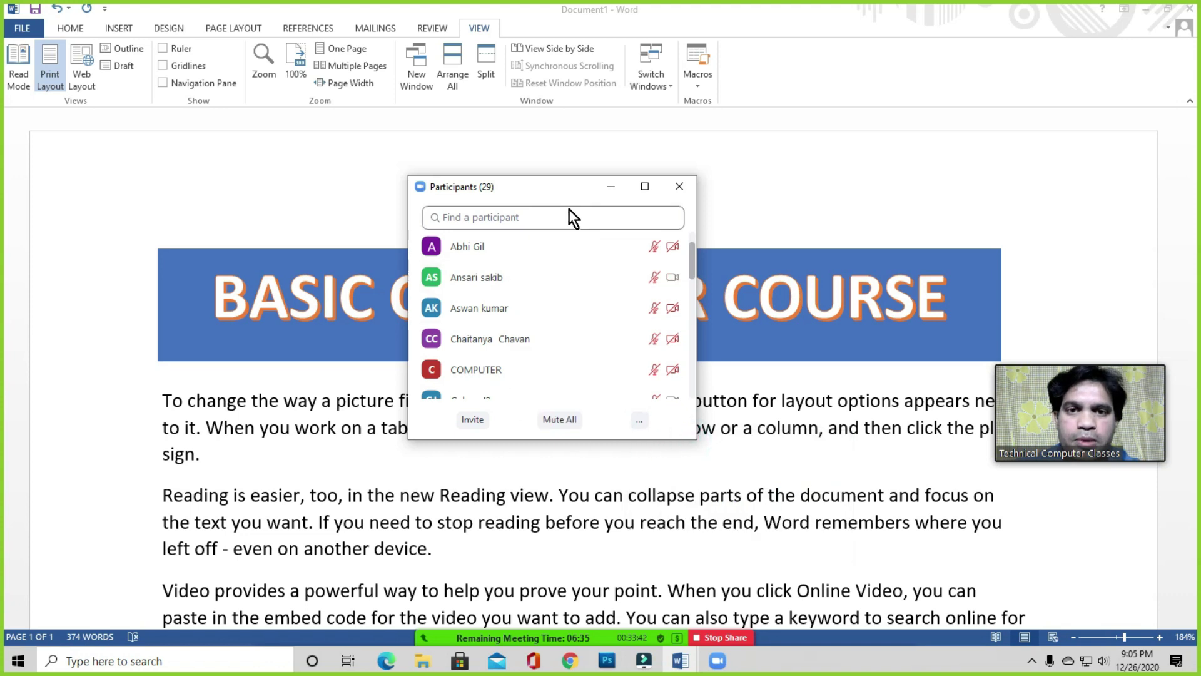
drag(568, 187, 524, 191)
click(636, 191)
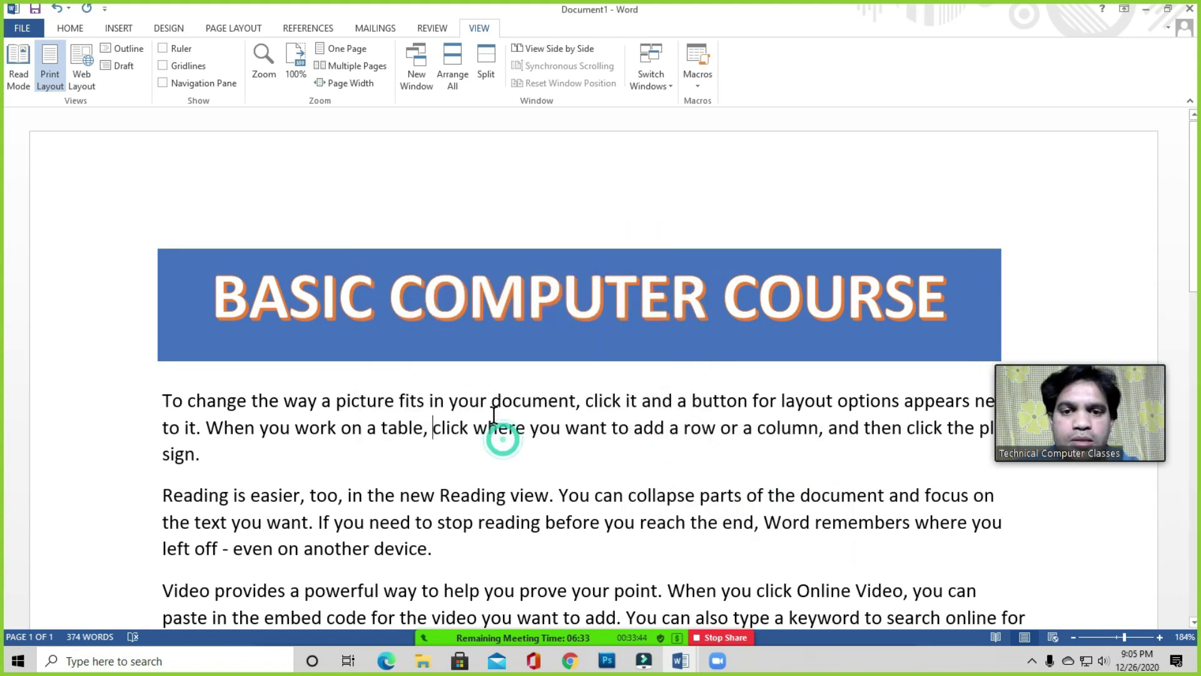
click(578, 444)
drag(452, 398, 584, 442)
click(585, 445)
scroll(600, 499, down, 9)
scroll(574, 482, up, 5)
scroll(575, 482, up, 5)
scroll(574, 476, down, 7)
scroll(579, 463, up, 6)
scroll(583, 447, down, 5)
scroll(583, 446, up, 5)
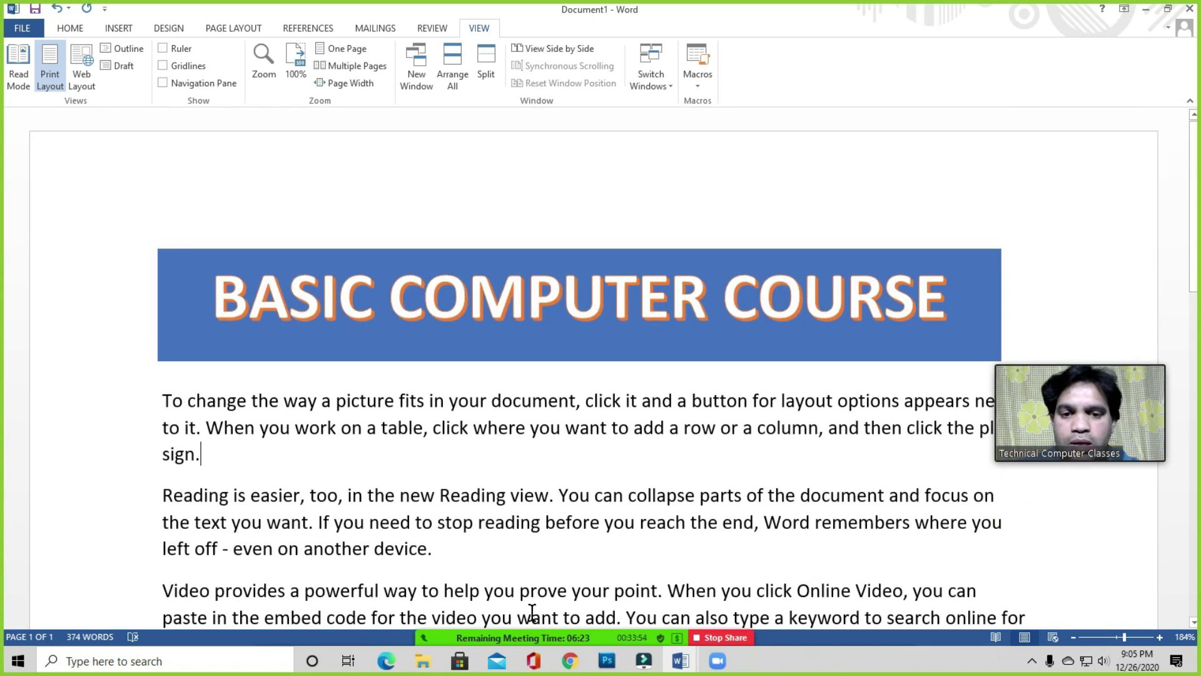
mouse_move(535, 640)
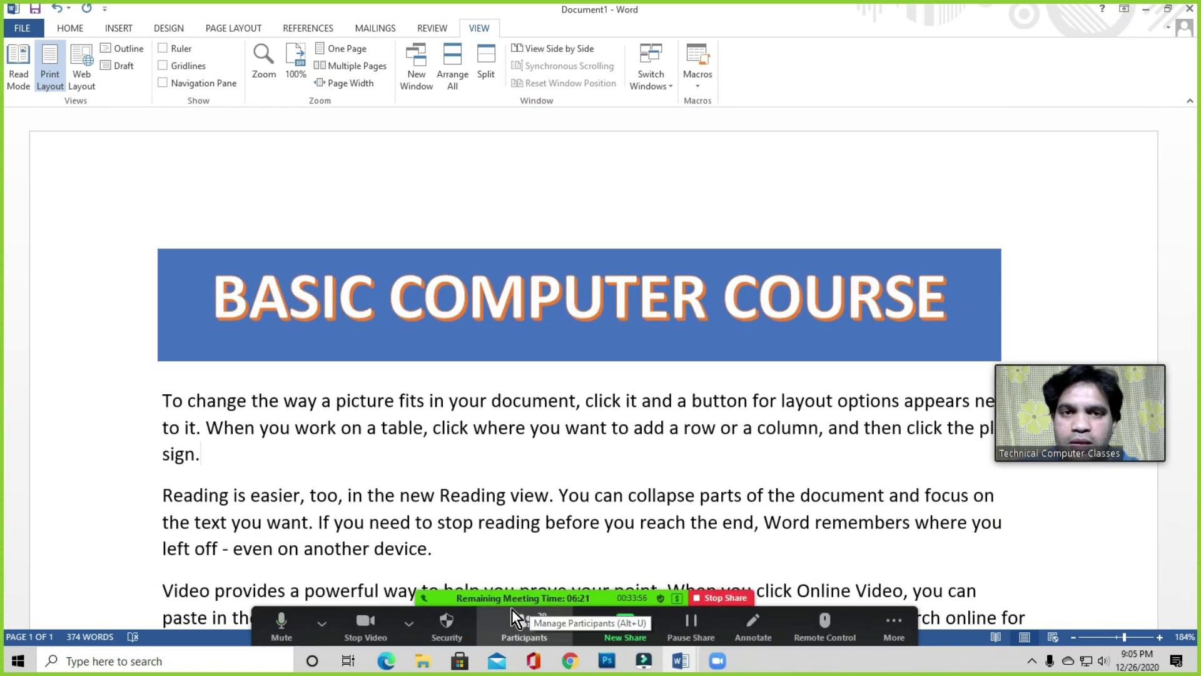
click(526, 457)
click(530, 427)
shift+click(452, 398)
click(544, 451)
drag(164, 399, 242, 462)
click(242, 462)
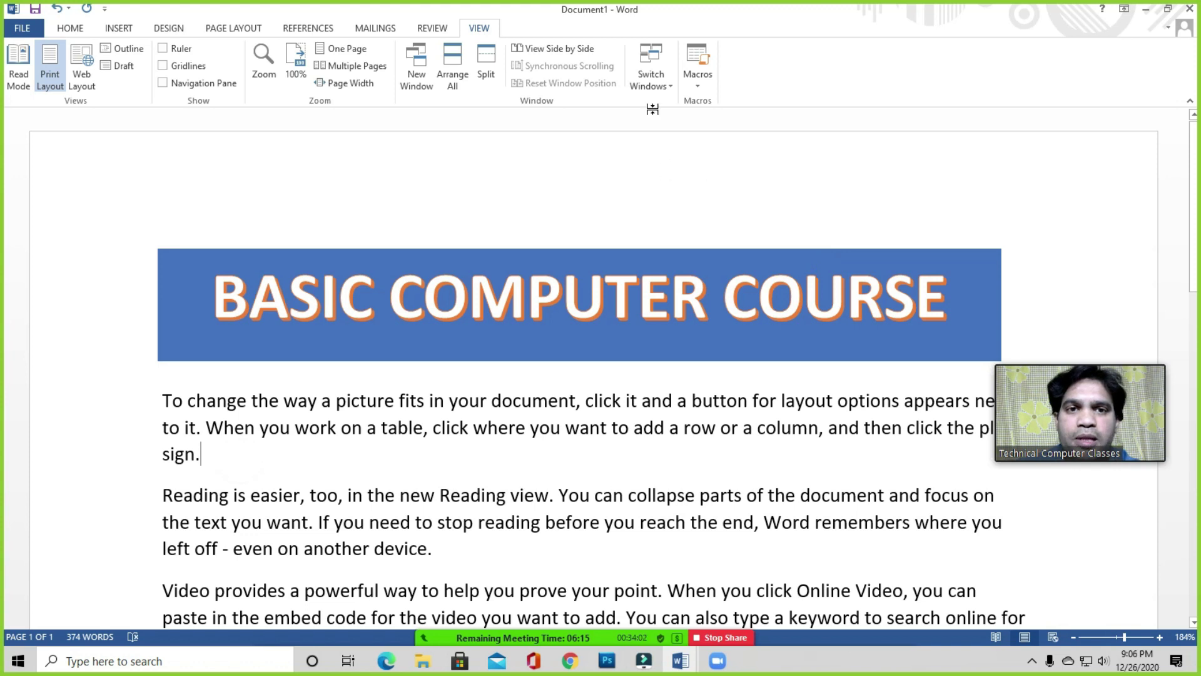
Examine the Switch Windows list of open documents and close it without changing windows
click(658, 85)
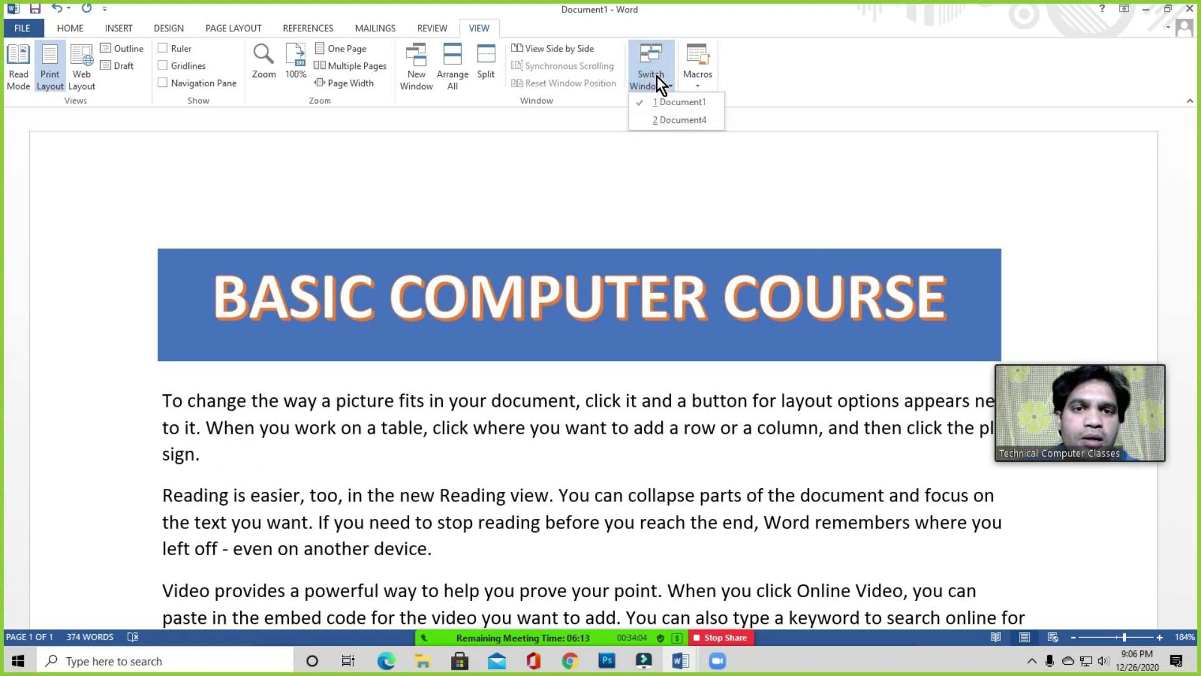
click(657, 77)
drag(562, 398, 622, 402)
click(632, 448)
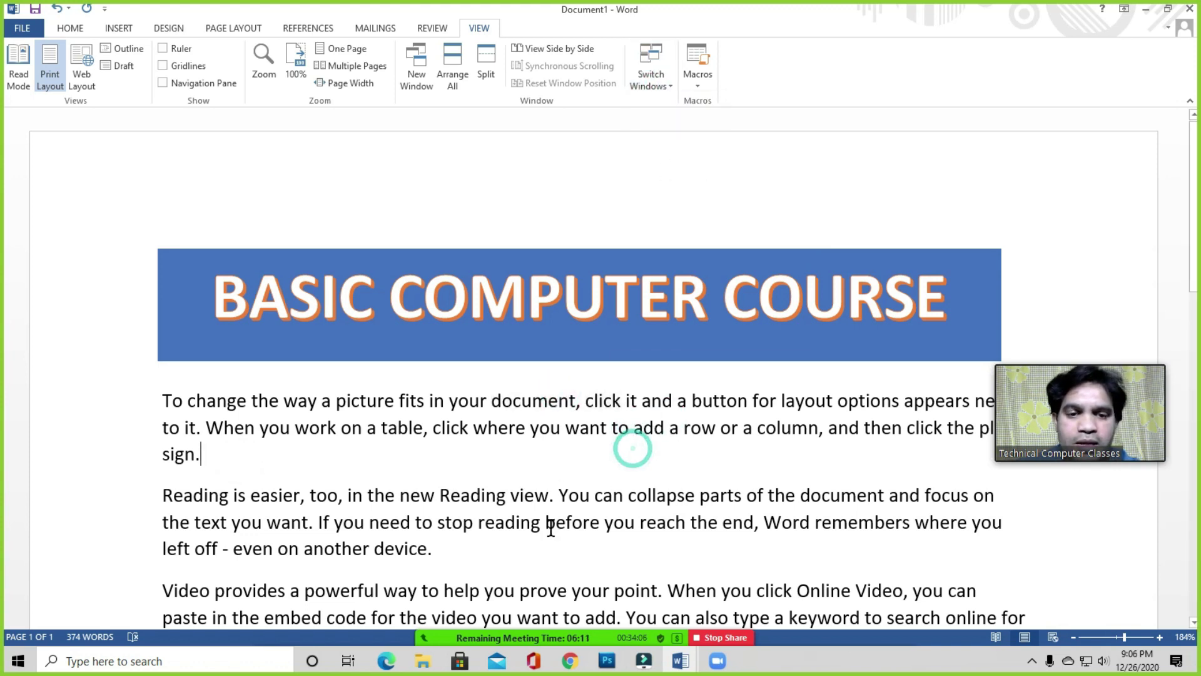
Check the participants' microphone status in the Zoom meeting and return to Document1's text
click(528, 625)
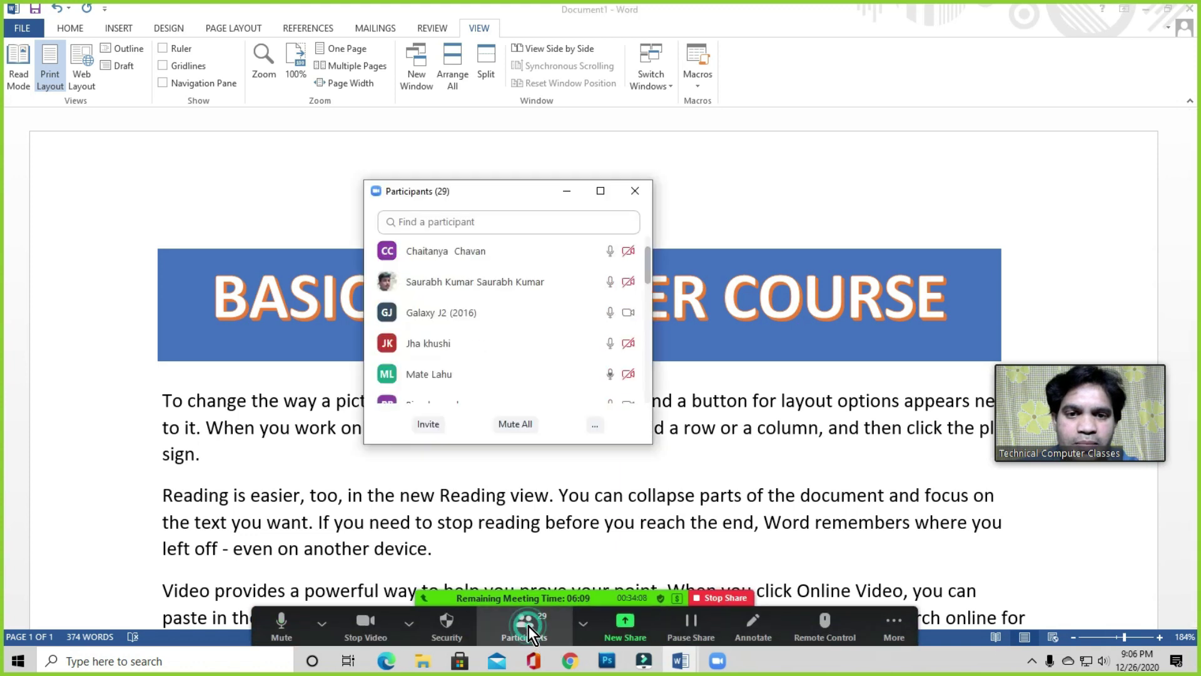
drag(519, 189, 577, 194)
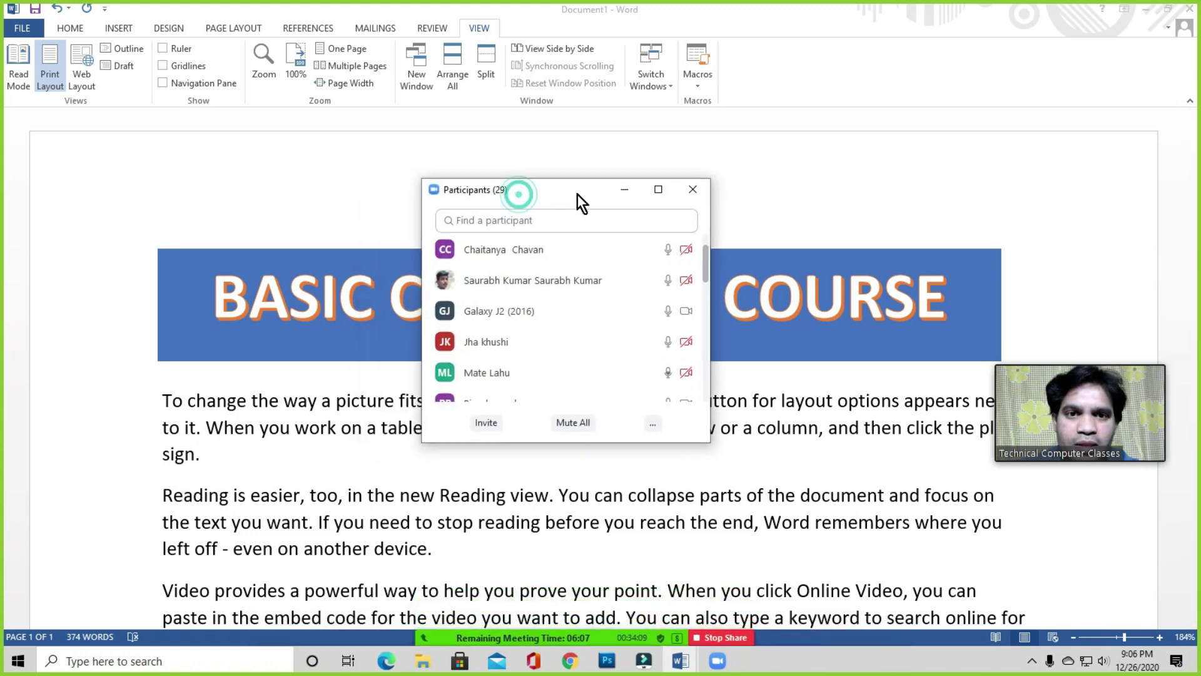
click(698, 188)
click(491, 402)
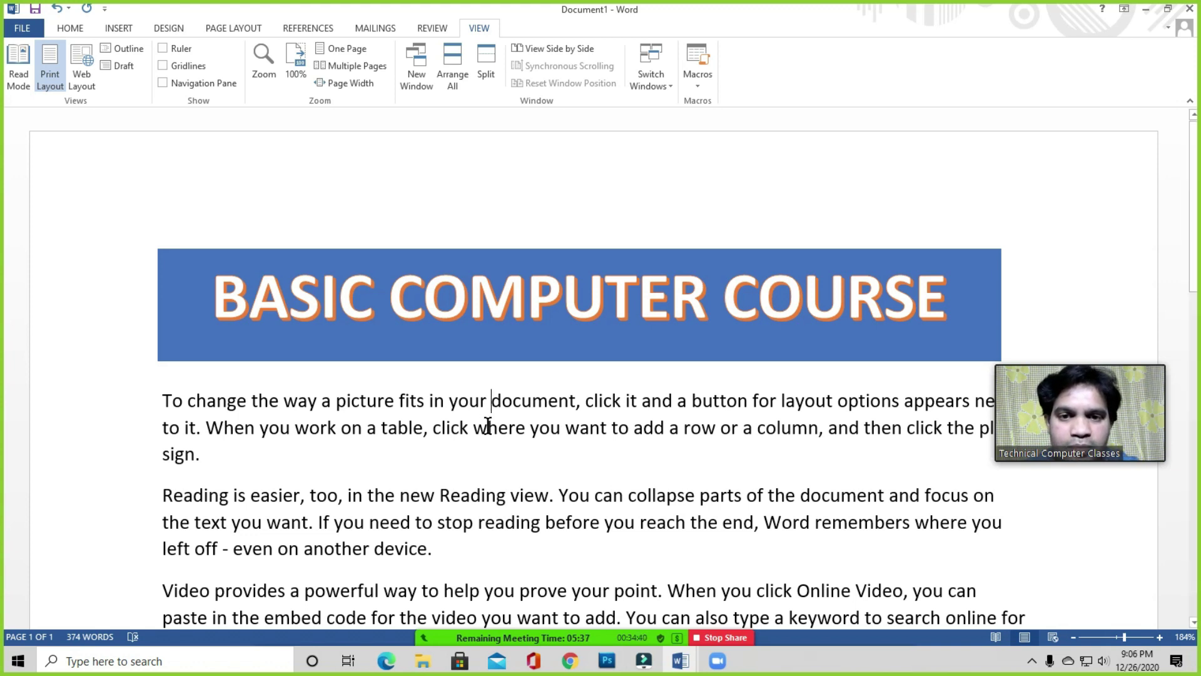
drag(448, 401, 487, 438)
click(486, 440)
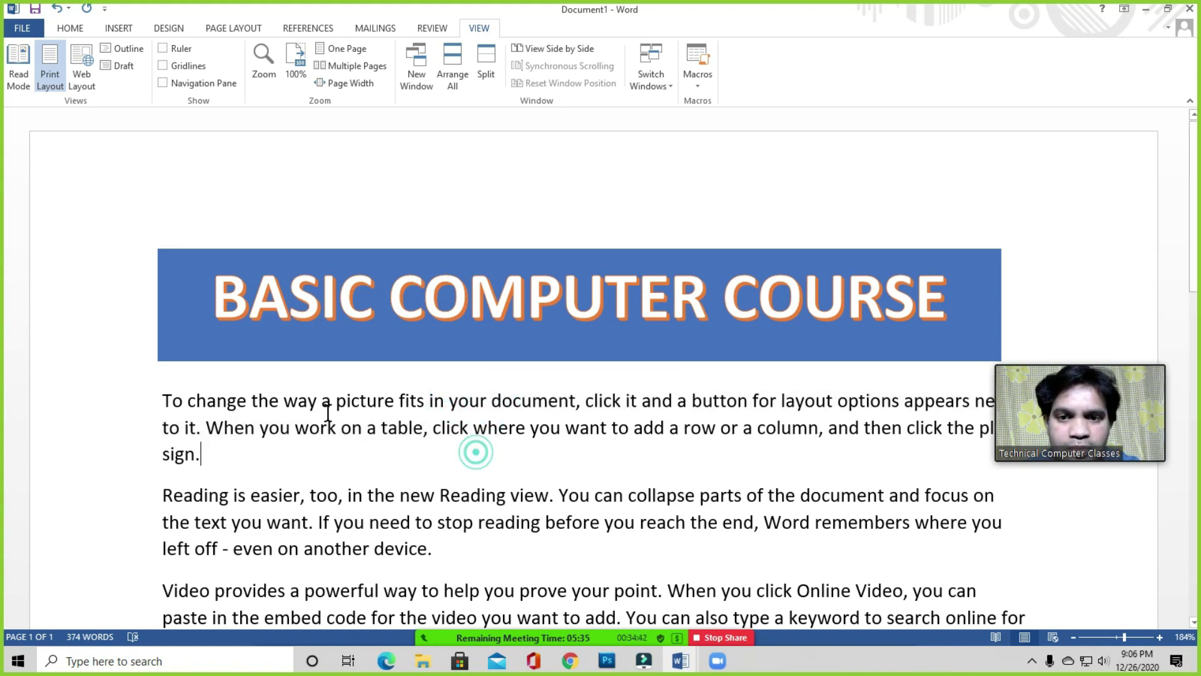
mouse_move(161, 399)
mouse_down()
mouse_move(214, 450)
mouse_move(222, 479)
mouse_move(161, 399)
mouse_up()
click(222, 480)
click(162, 394)
shift+click(207, 460)
click(217, 456)
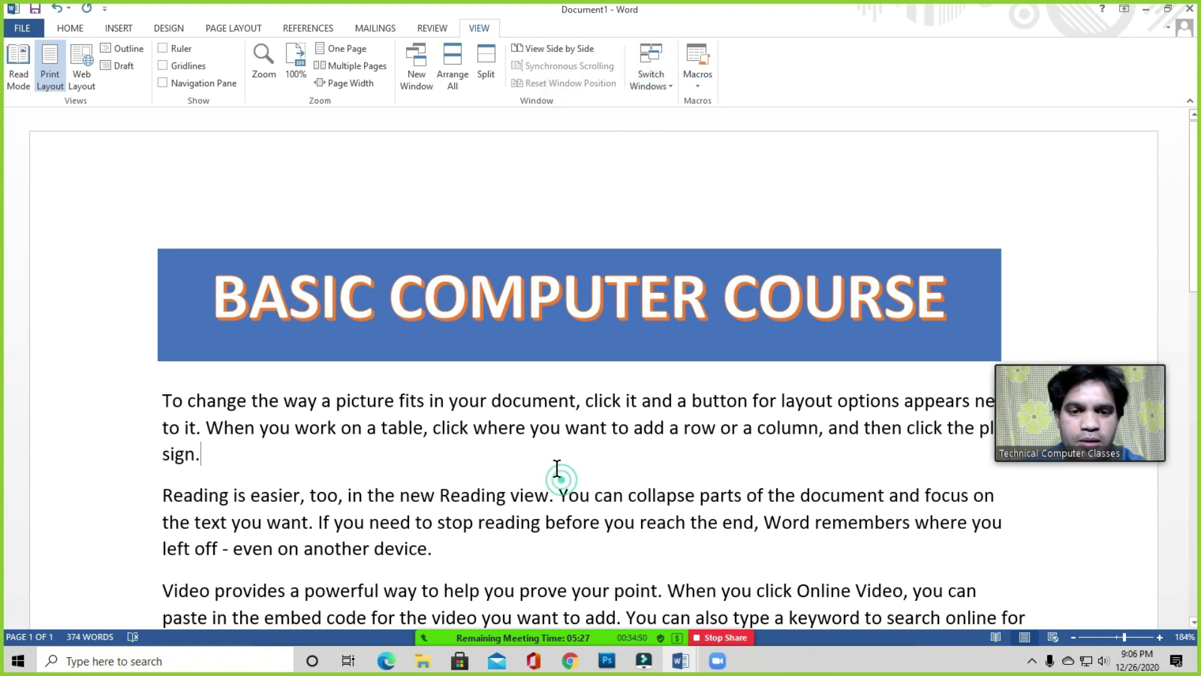
Mute all participants of the Zoom meeting and close the participants list
click(531, 621)
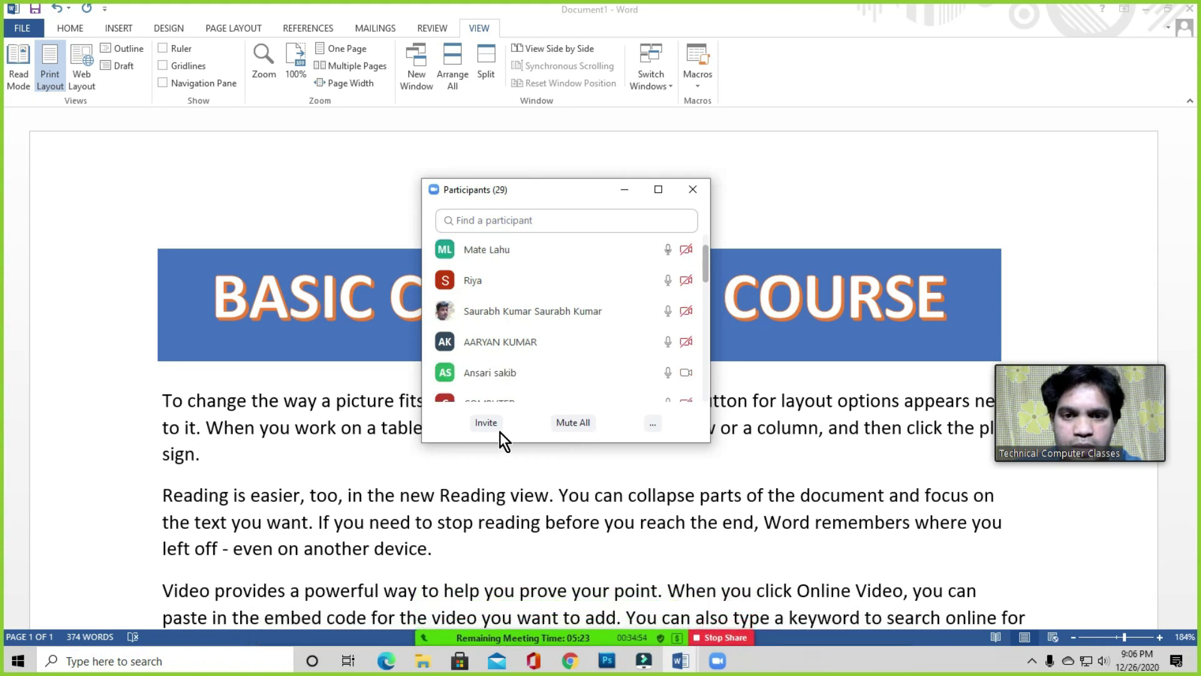
click(582, 421)
click(650, 370)
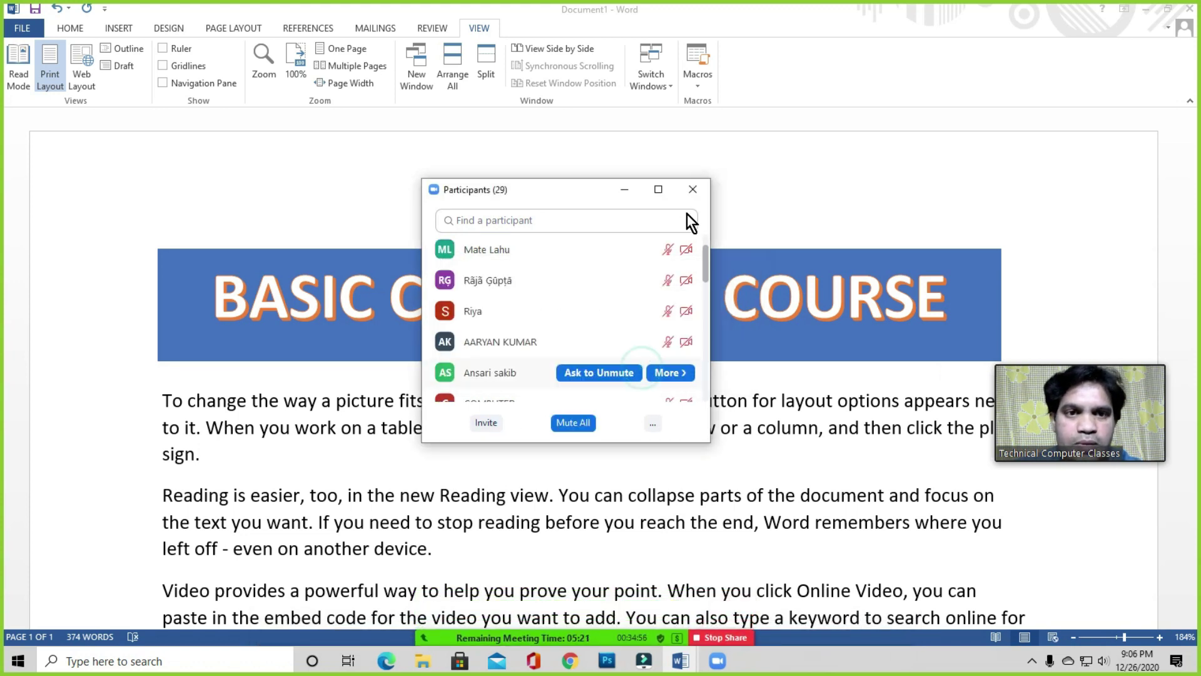
click(692, 189)
click(492, 394)
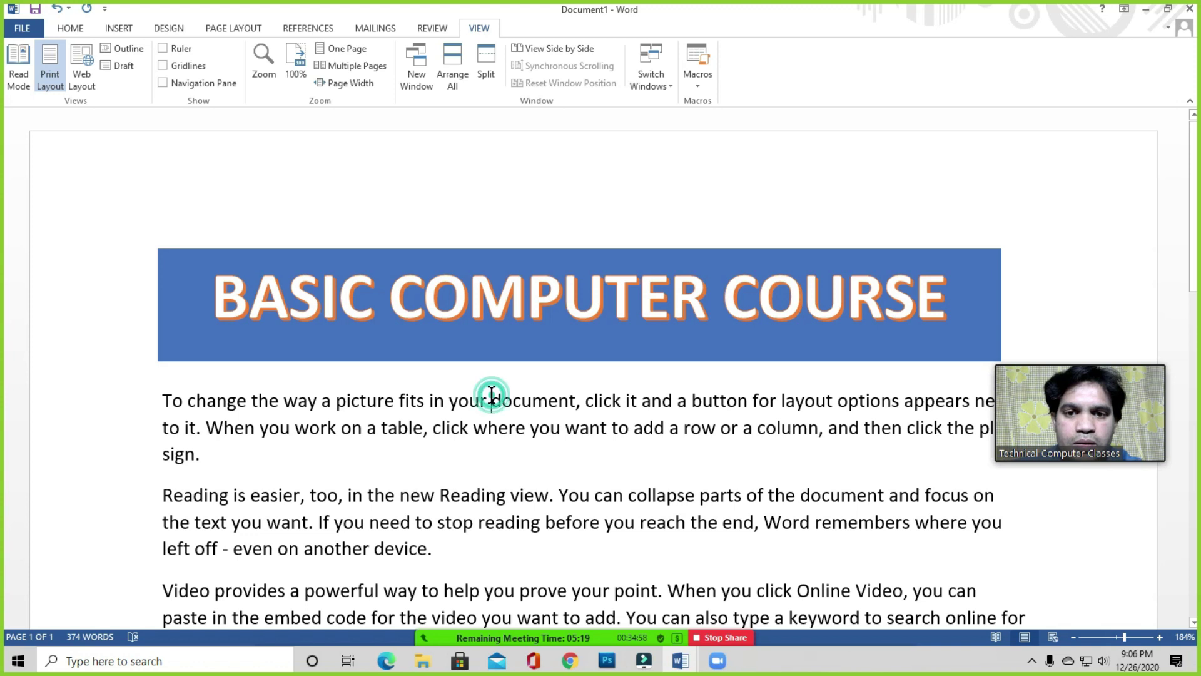
Check the participants' microphone status in the Zoom meeting and close the participants list
click(531, 629)
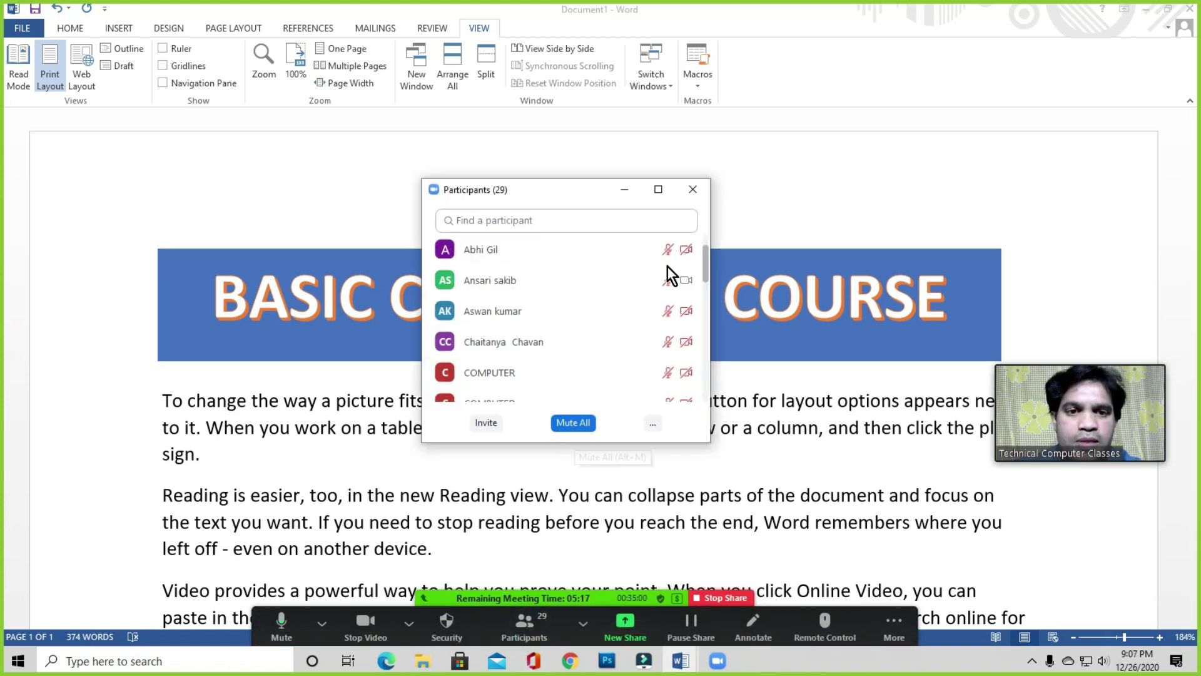
click(692, 188)
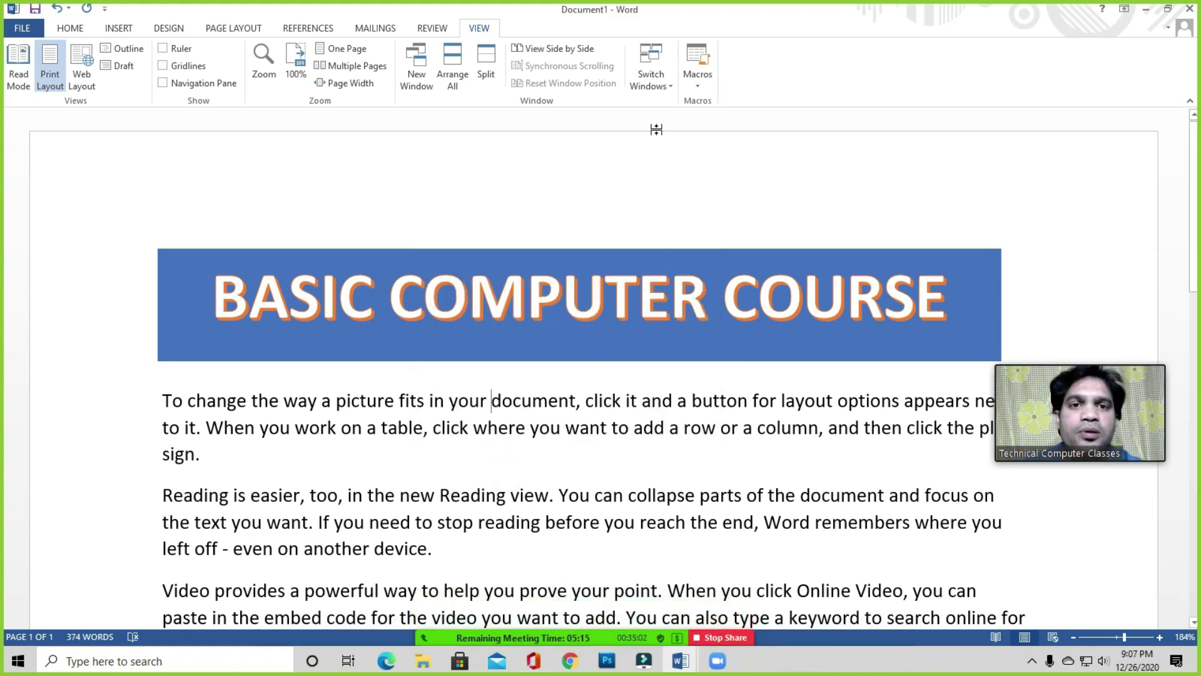
Examine the Switch Windows list from Document1 and close it without changing windows
click(602, 393)
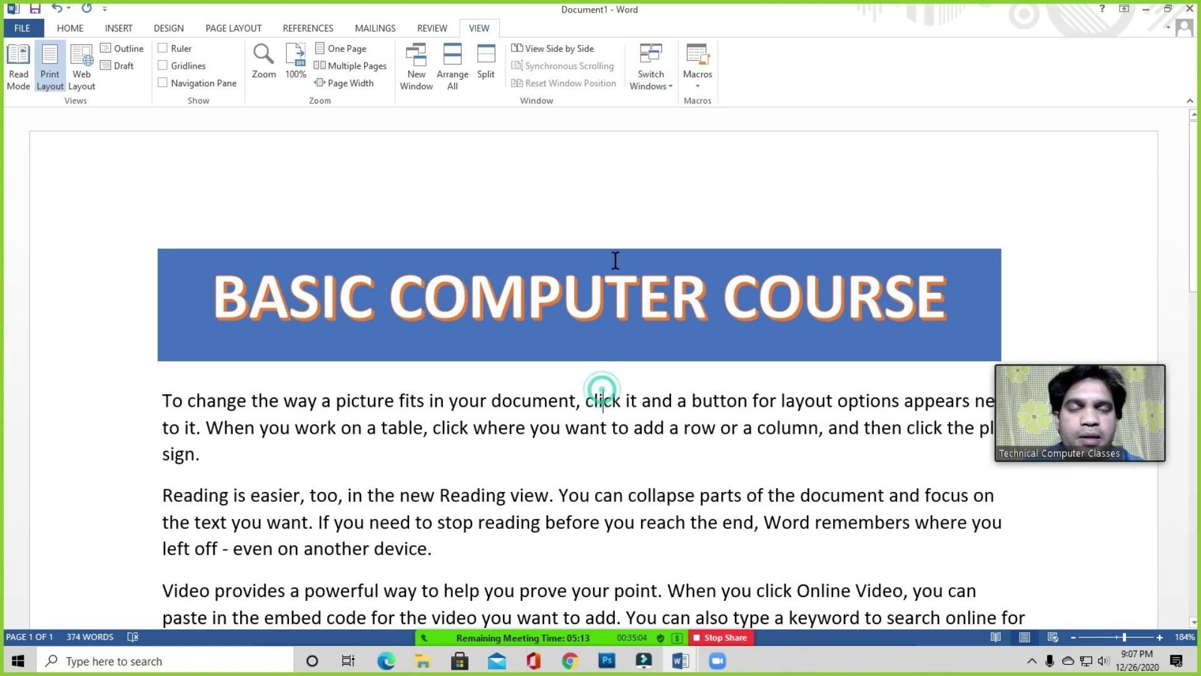
click(656, 85)
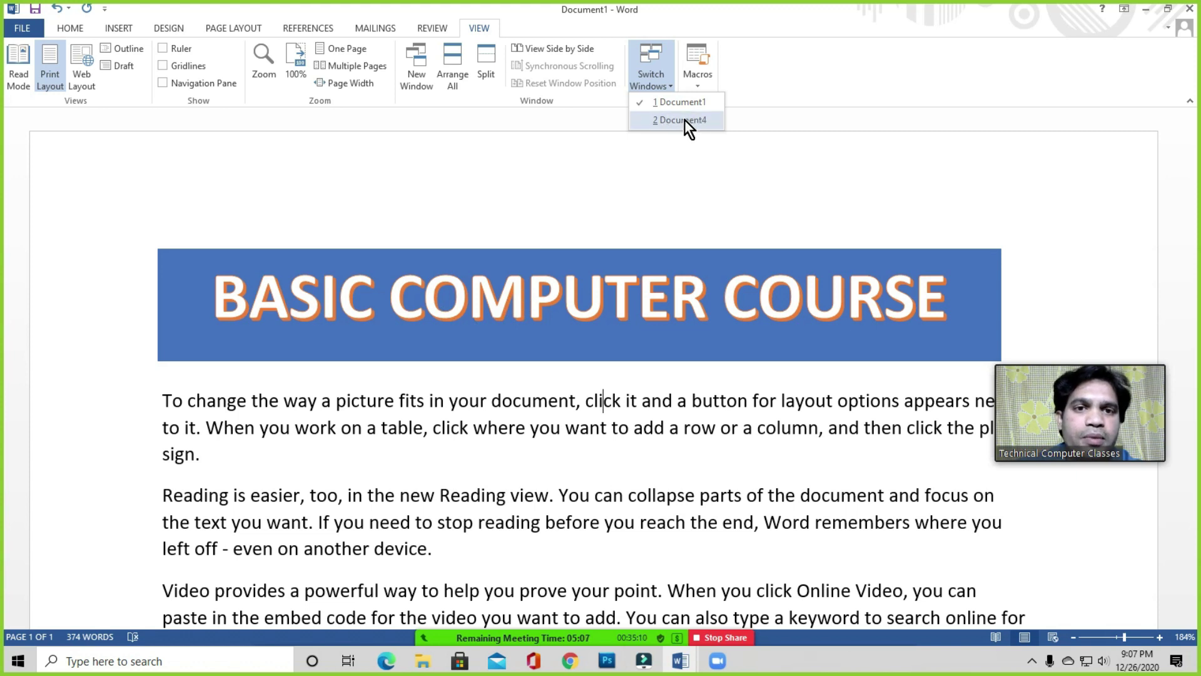
click(564, 456)
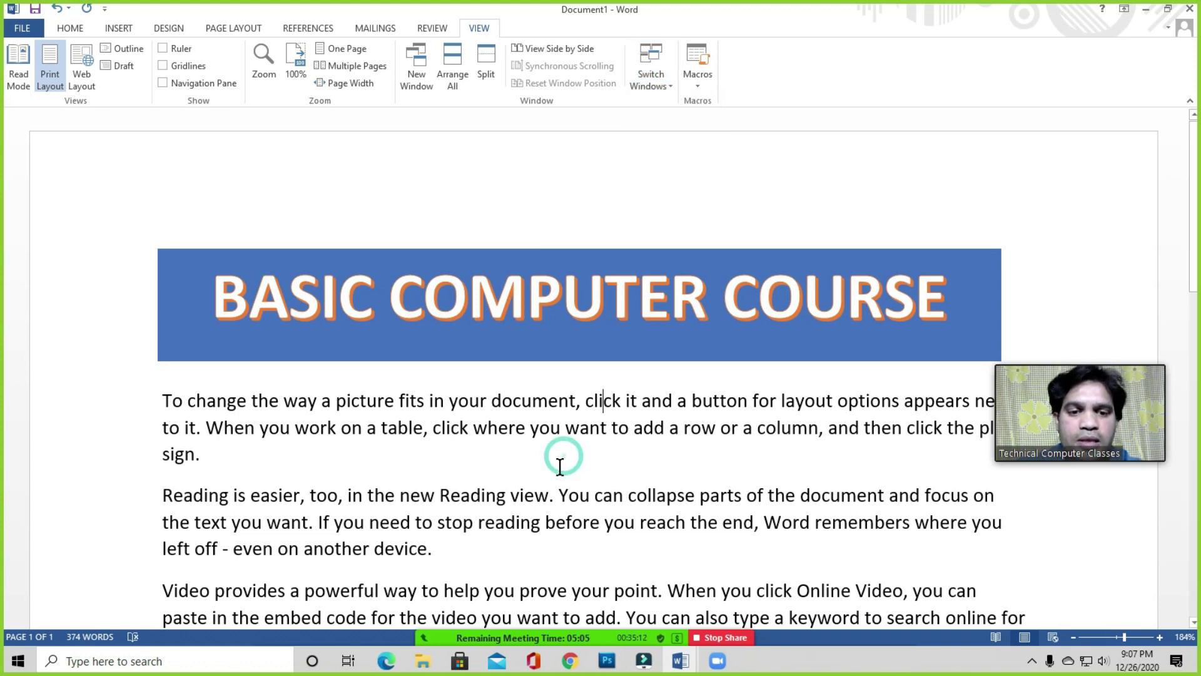
Switch to the blank Document4 and share its window in the Zoom meeting
click(681, 662)
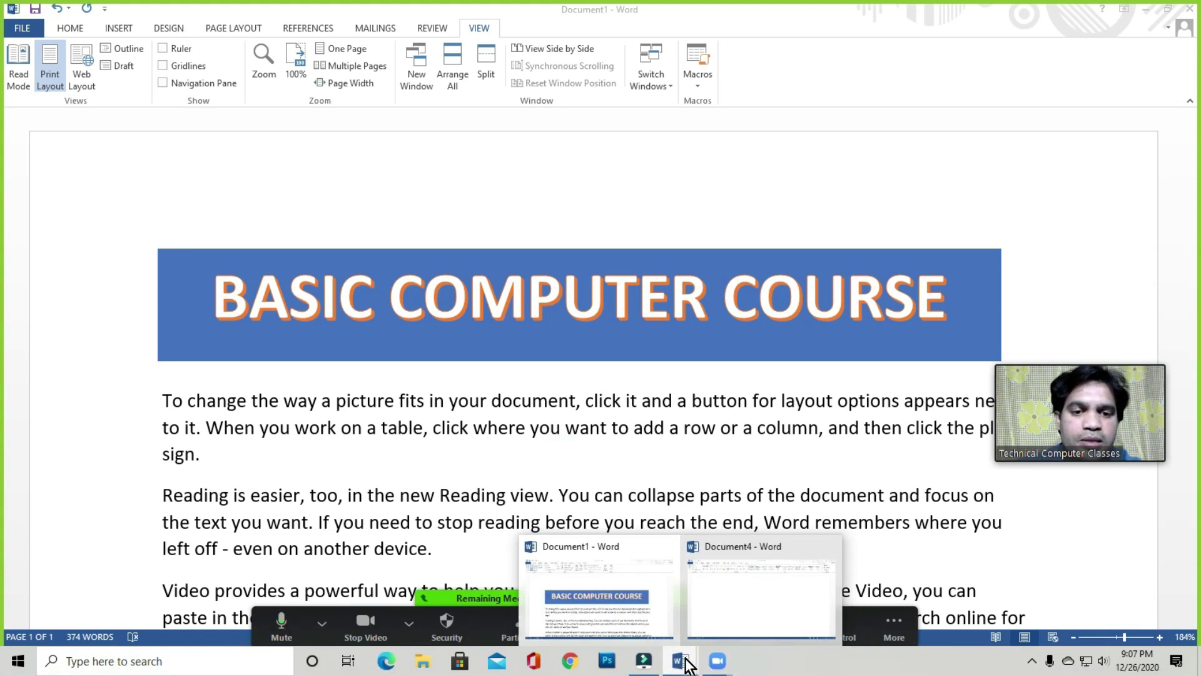
click(748, 581)
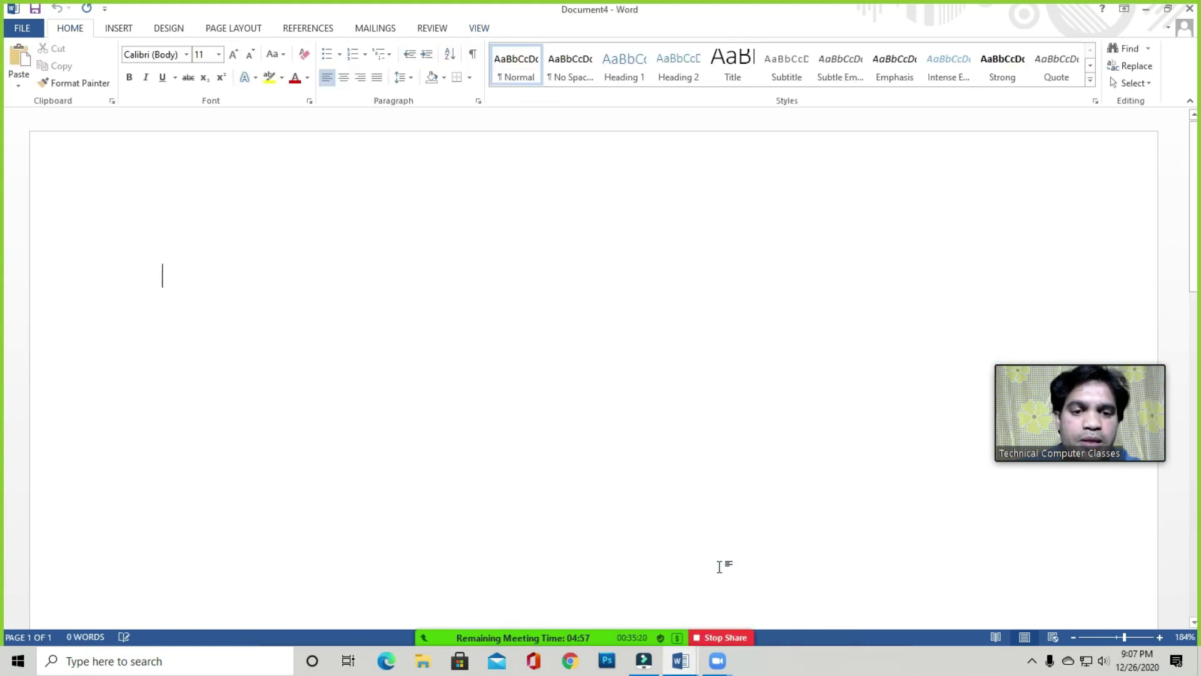
click(625, 627)
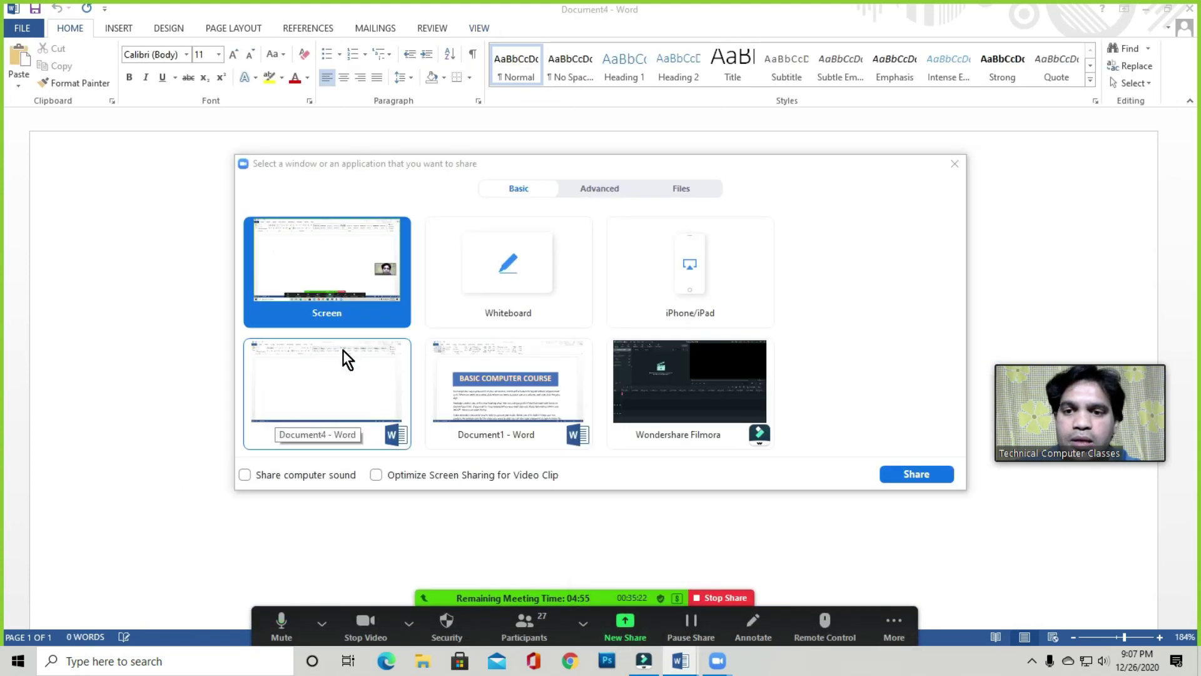
click(342, 378)
click(918, 474)
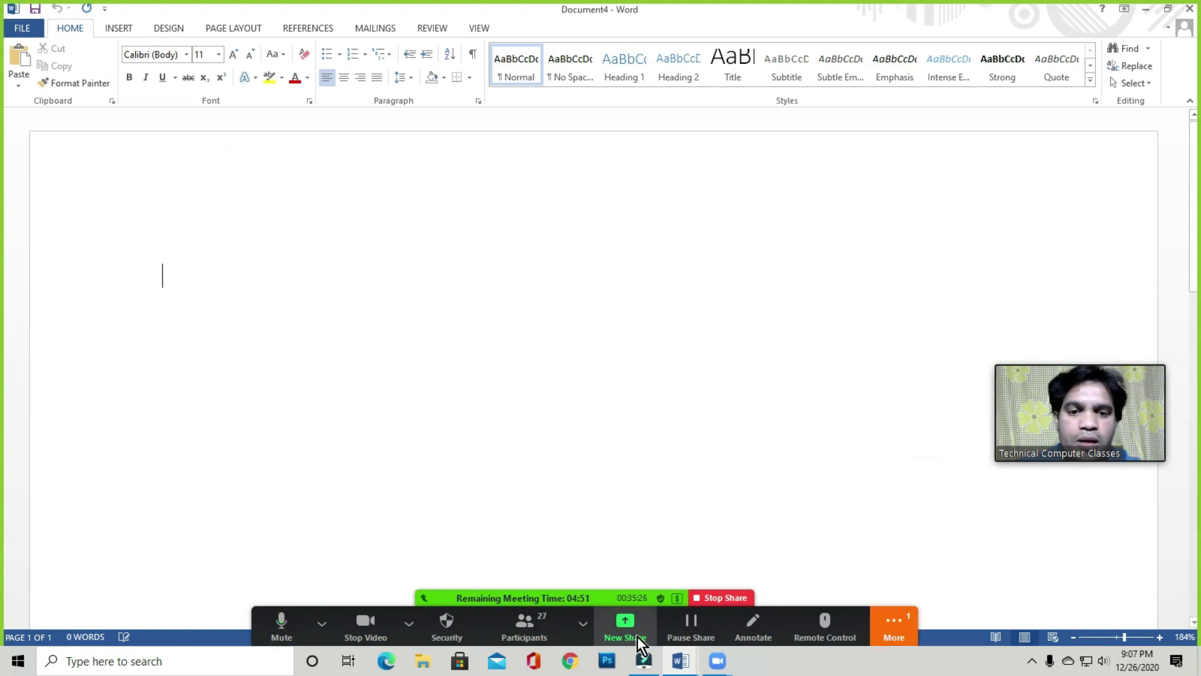
Return to Document1 with Switch Windows and share its window in the Zoom meeting
click(479, 28)
click(654, 83)
click(676, 102)
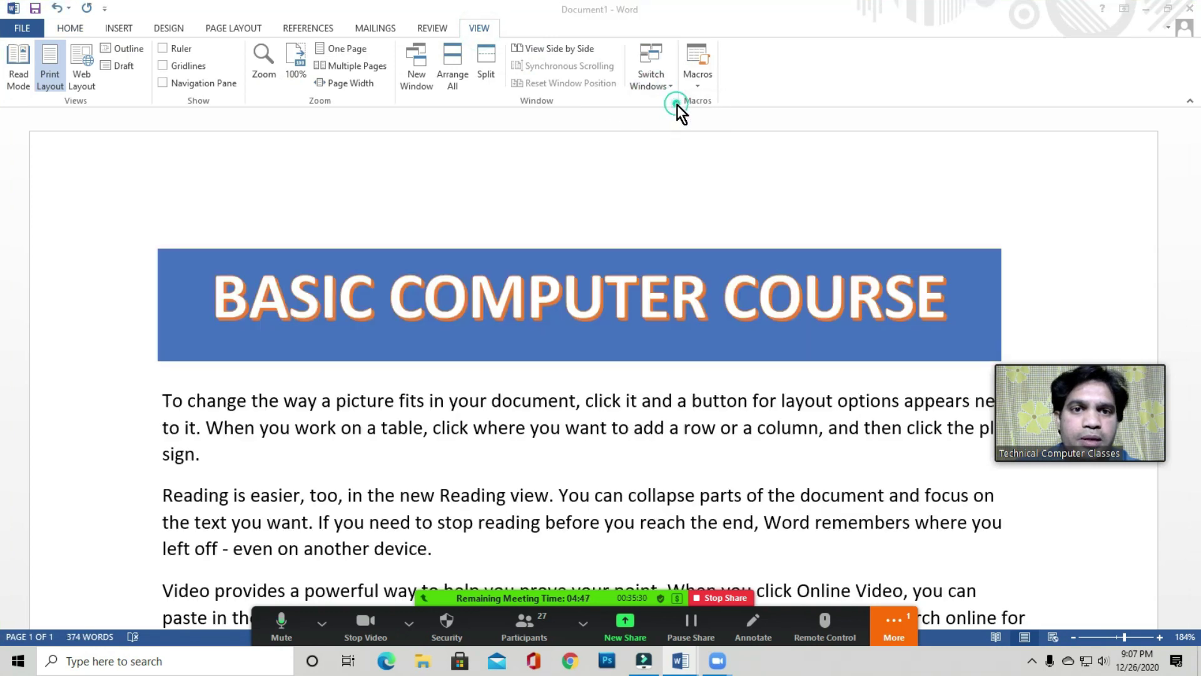
click(624, 632)
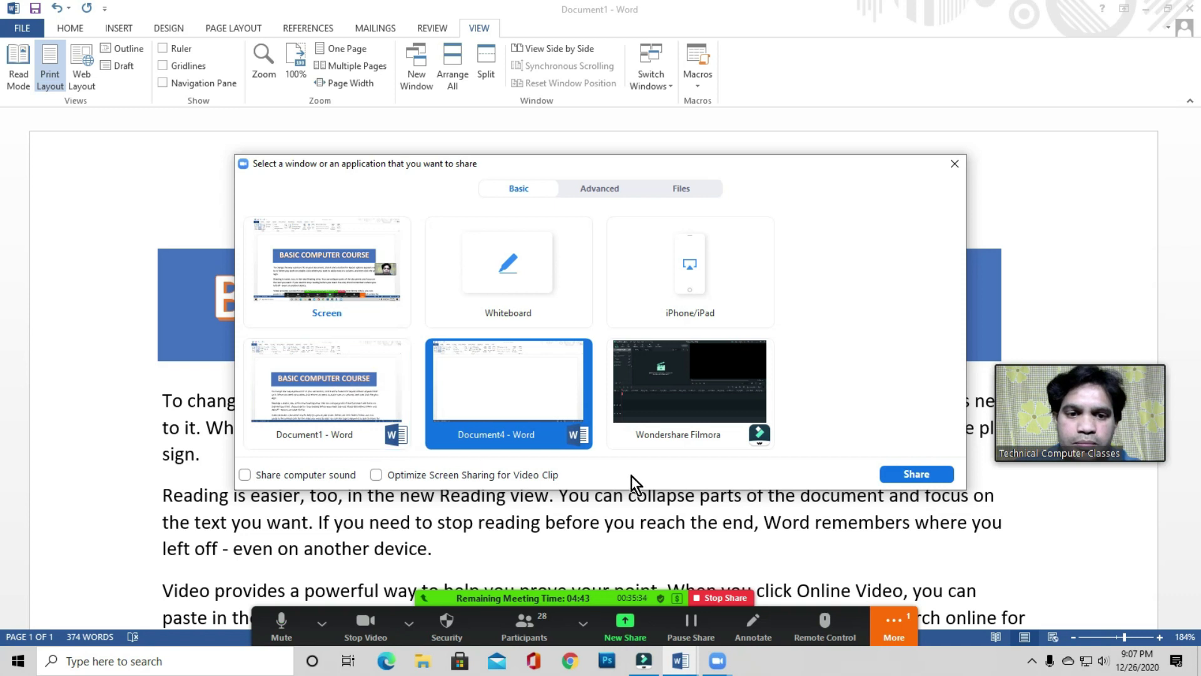
click(321, 384)
click(916, 474)
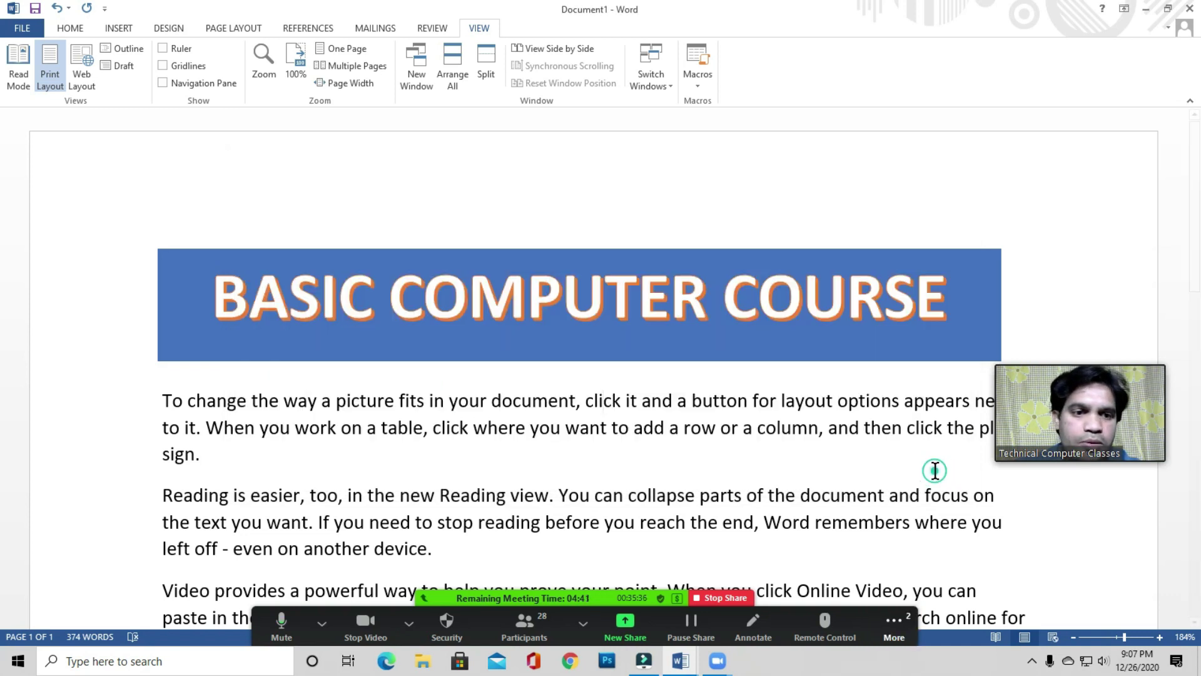
Review the open documents offered by Switch Windows, closing the list each time without choosing one
click(531, 360)
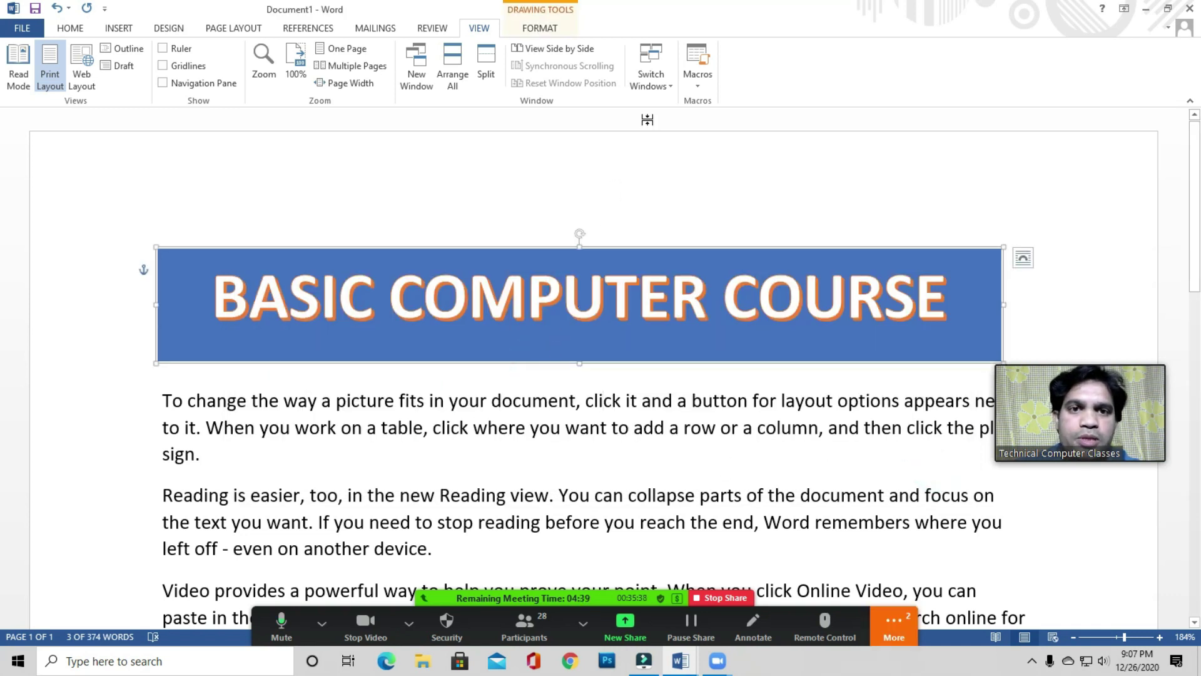
click(651, 79)
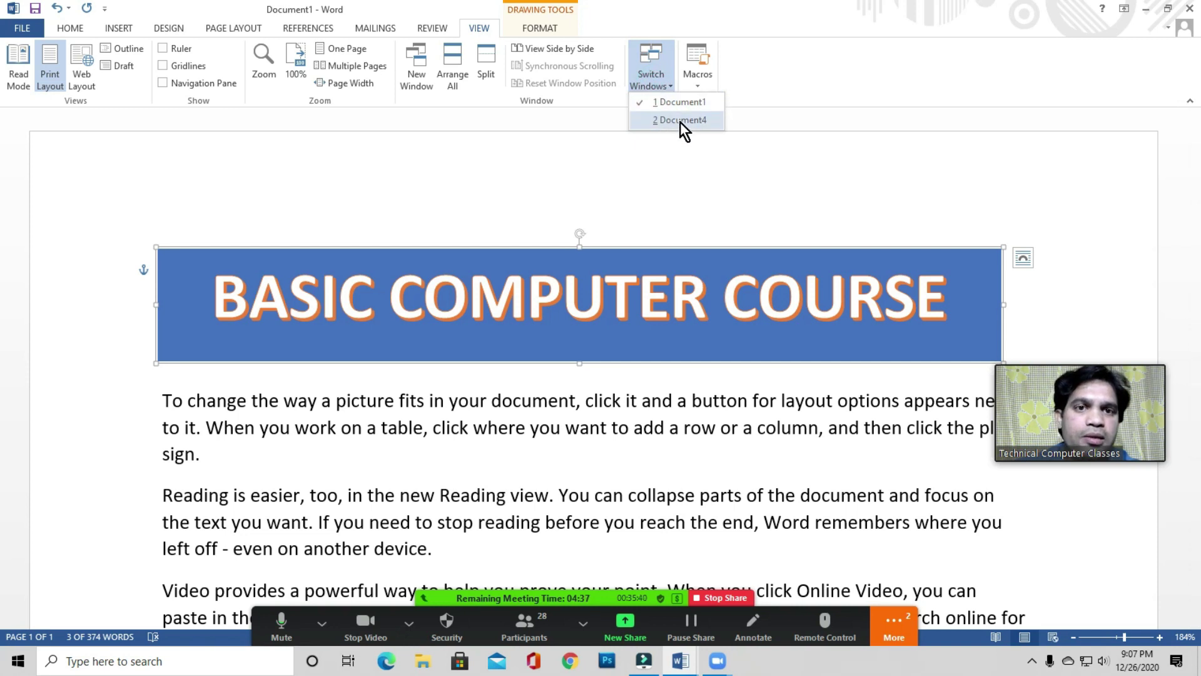
click(610, 439)
click(650, 79)
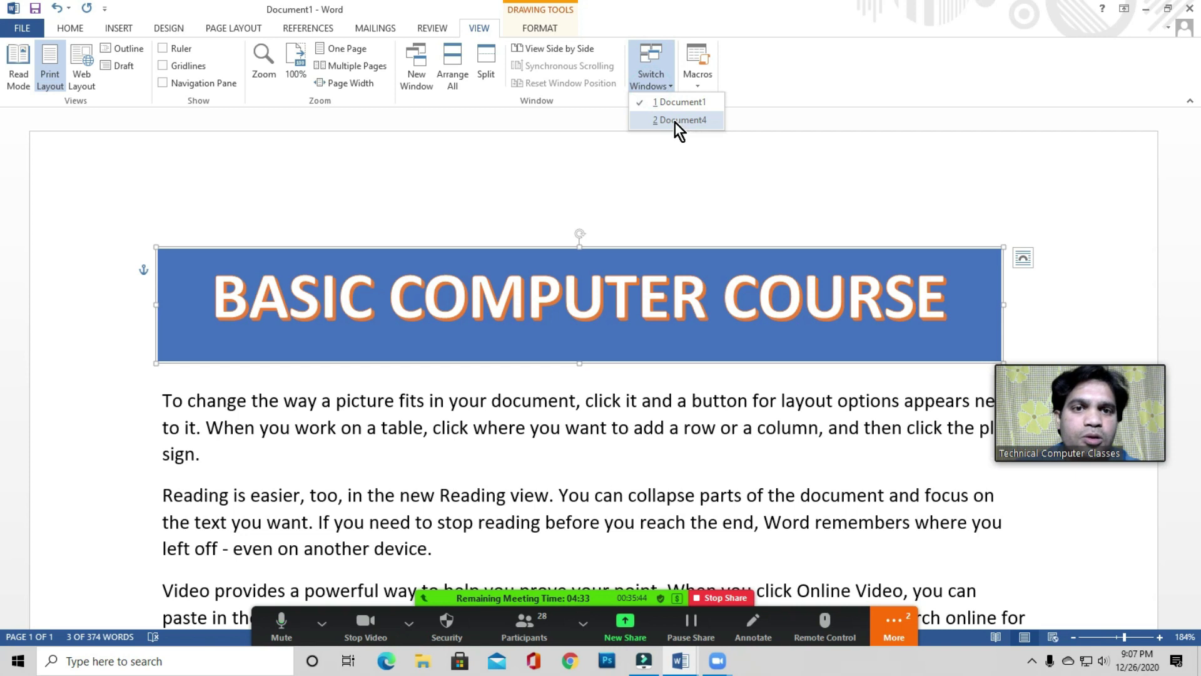
click(646, 159)
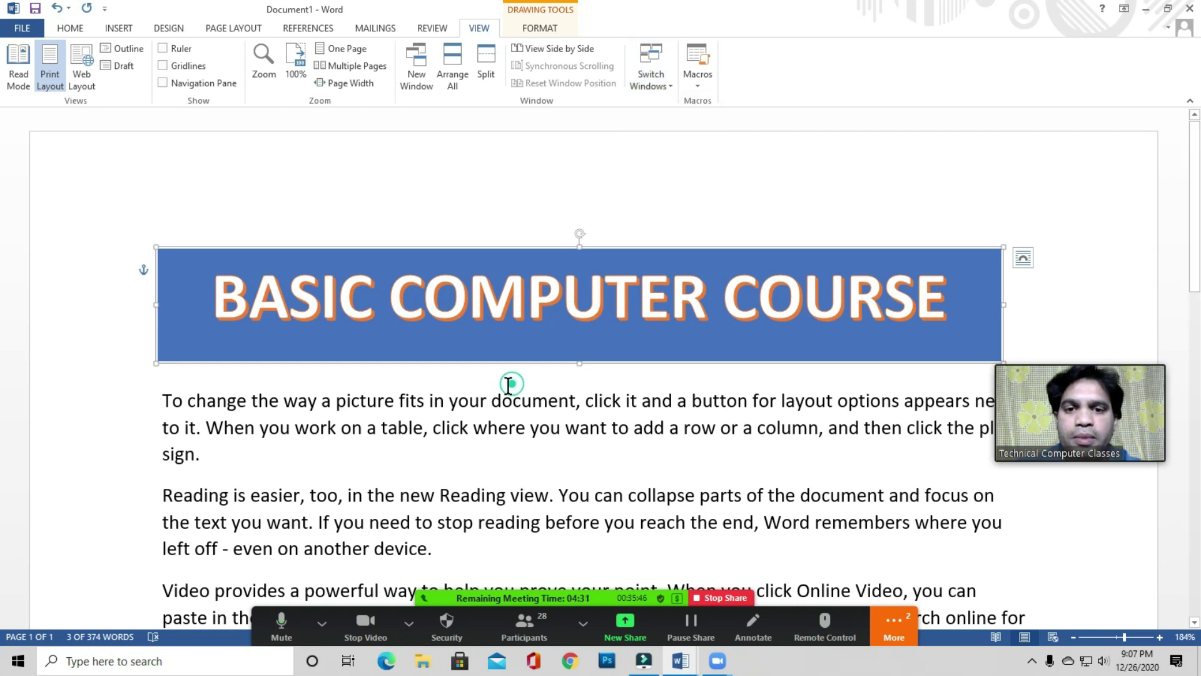
Examine the Macros options for viewing and recording macros, and close them without choosing any
click(469, 401)
click(700, 82)
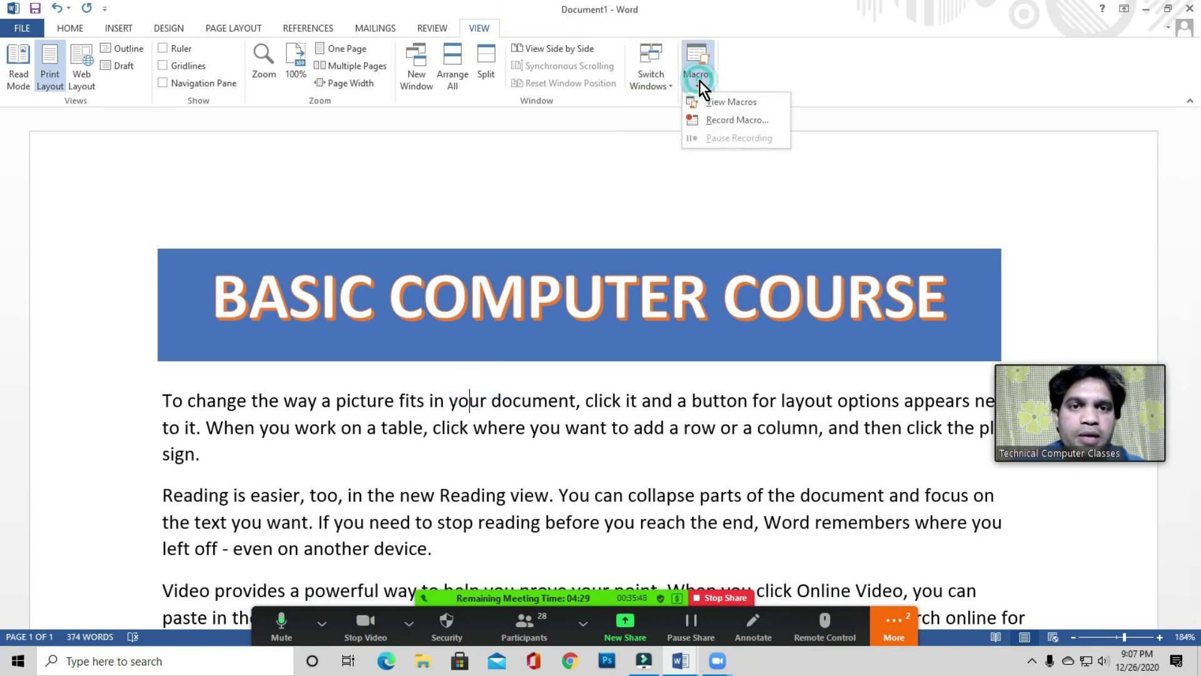
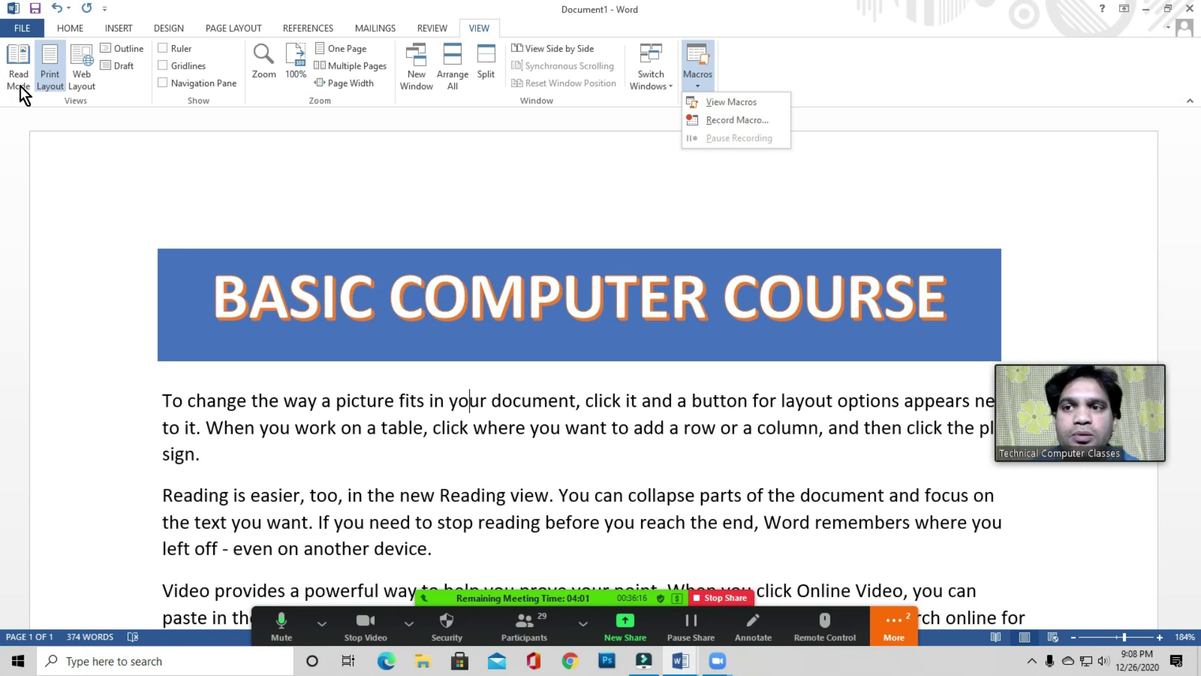
click(421, 529)
click(453, 470)
Ask all participants of the Zoom meeting to unmute and close the participants list
click(540, 629)
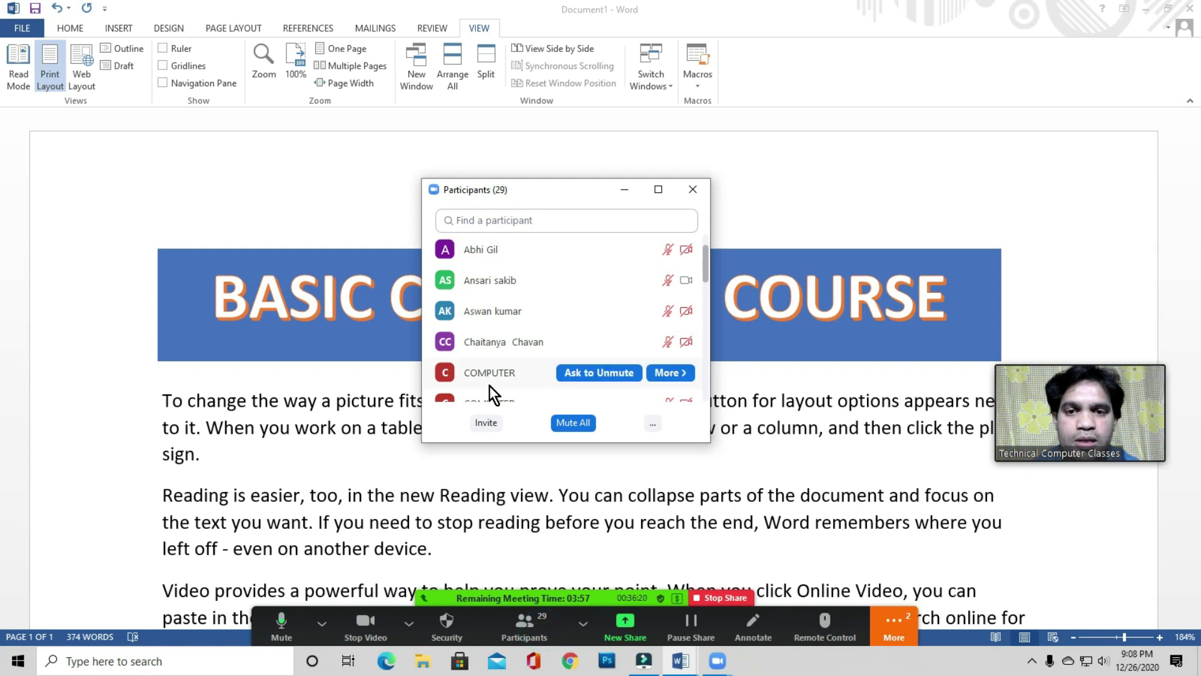
click(652, 424)
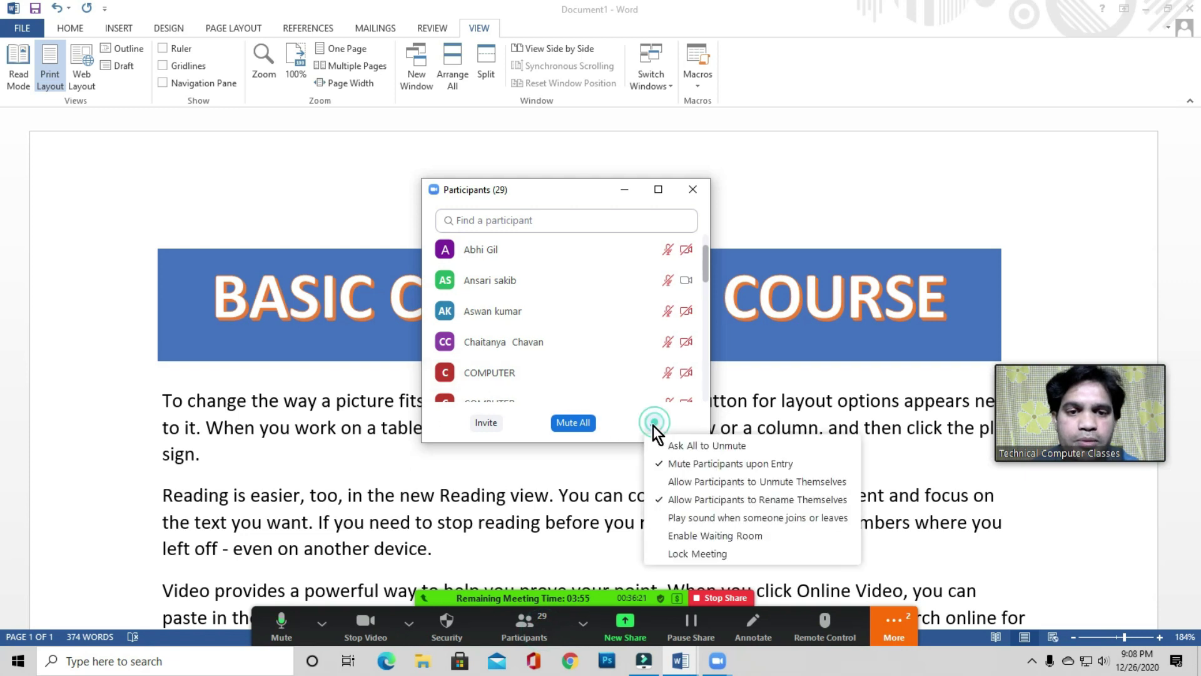
click(705, 445)
click(694, 189)
click(469, 354)
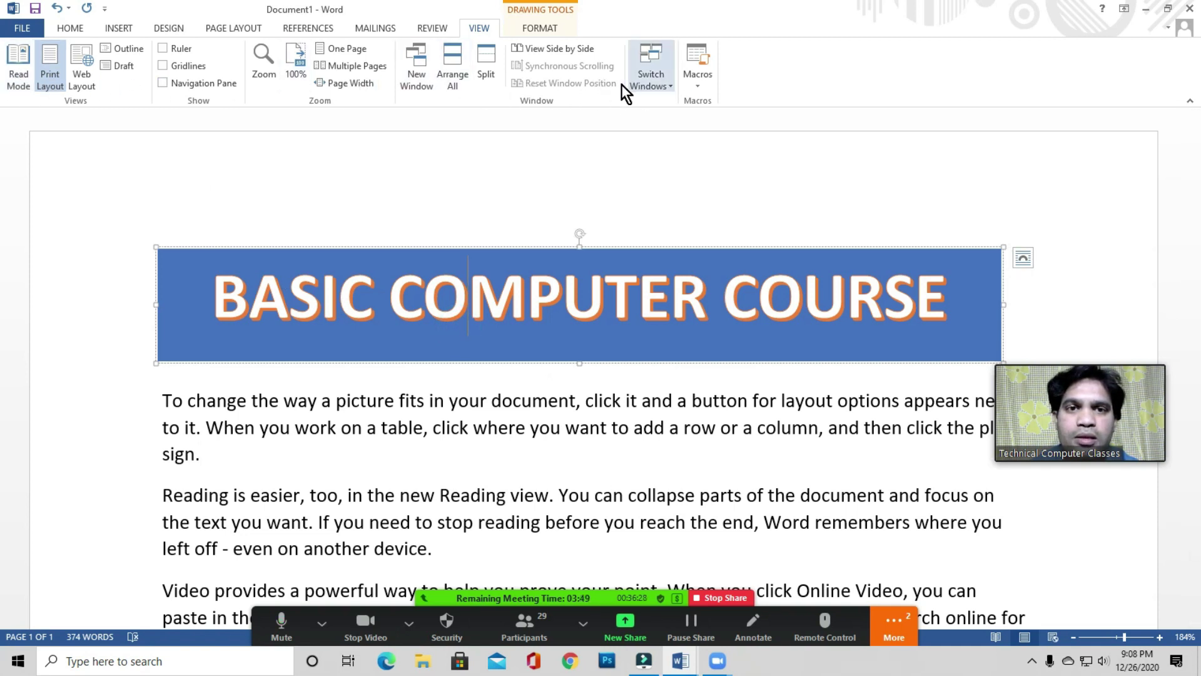
click(496, 444)
click(487, 400)
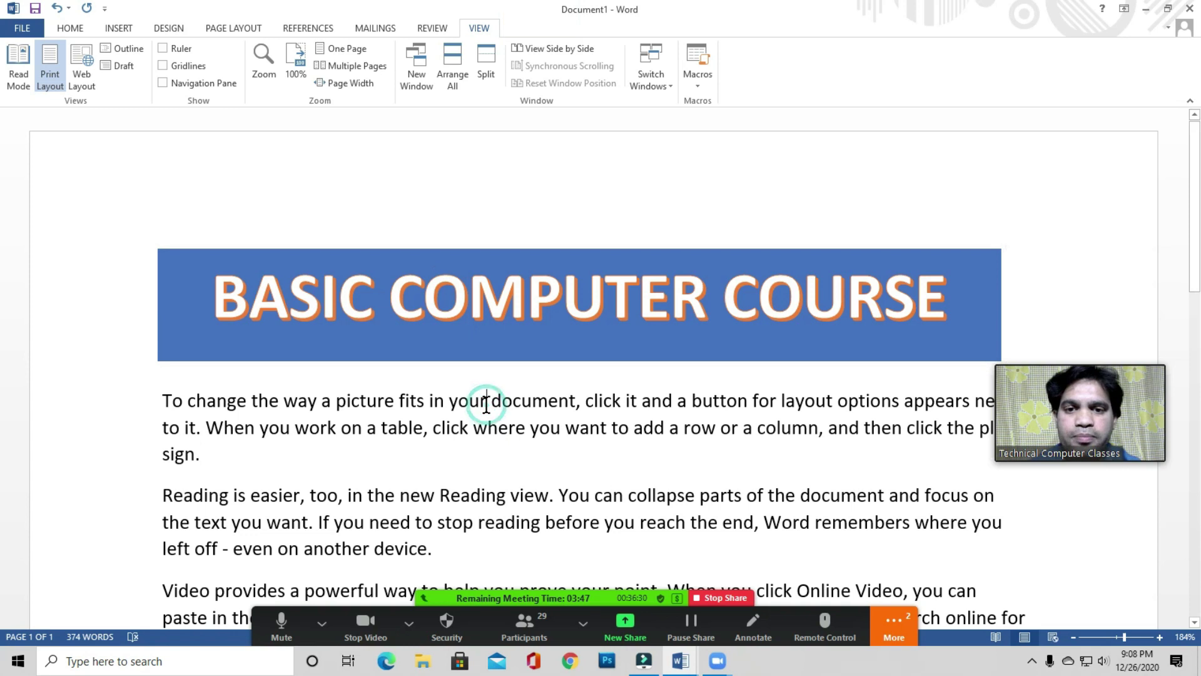
scroll(482, 402, down, 1)
click(462, 362)
click(161, 331)
click(251, 395)
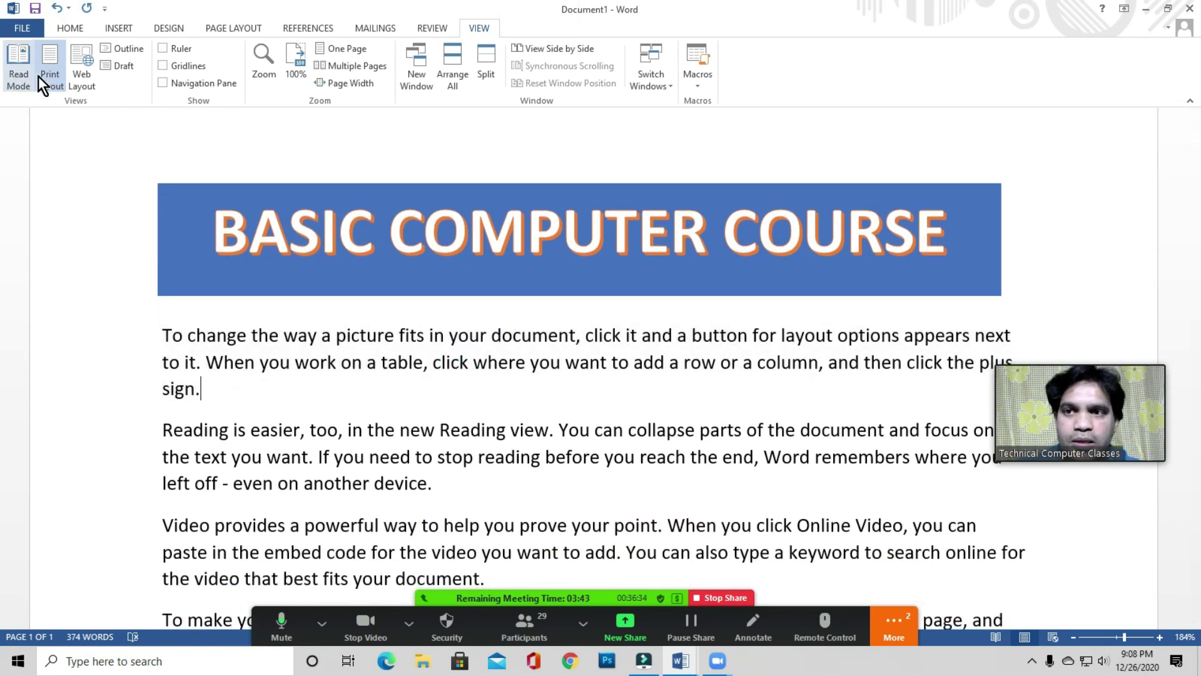
Show the ruler in Document1 and set the document zoom to 100%
click(119, 82)
click(164, 48)
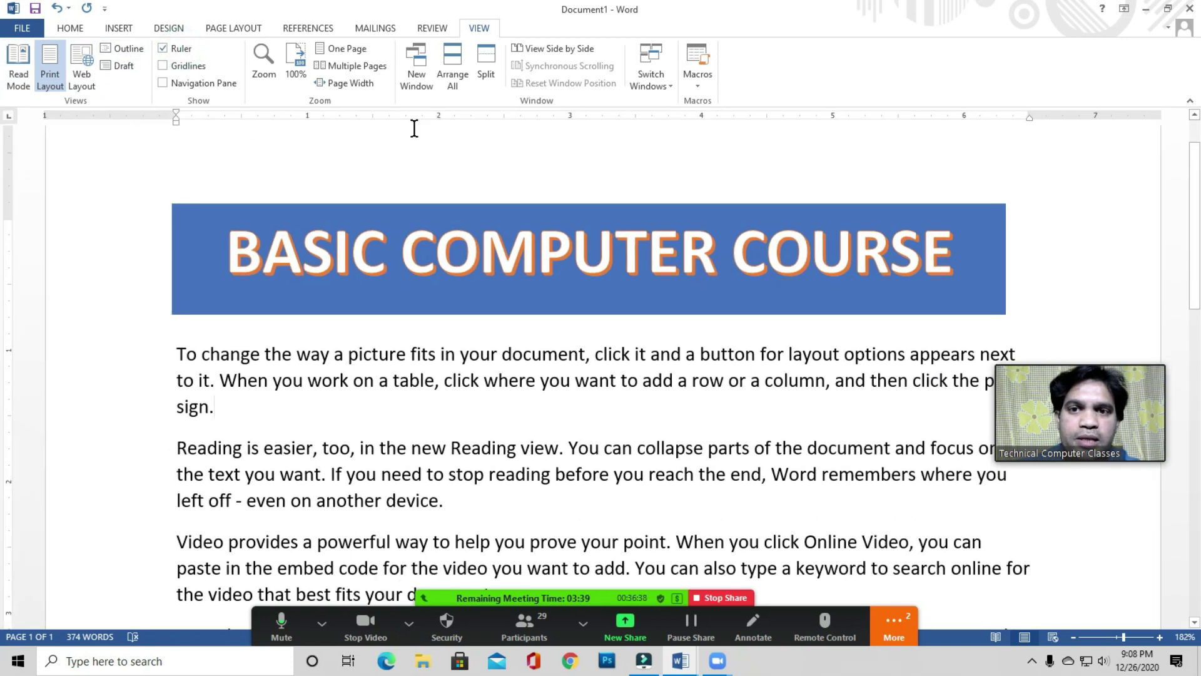
scroll(432, 156, up, 1)
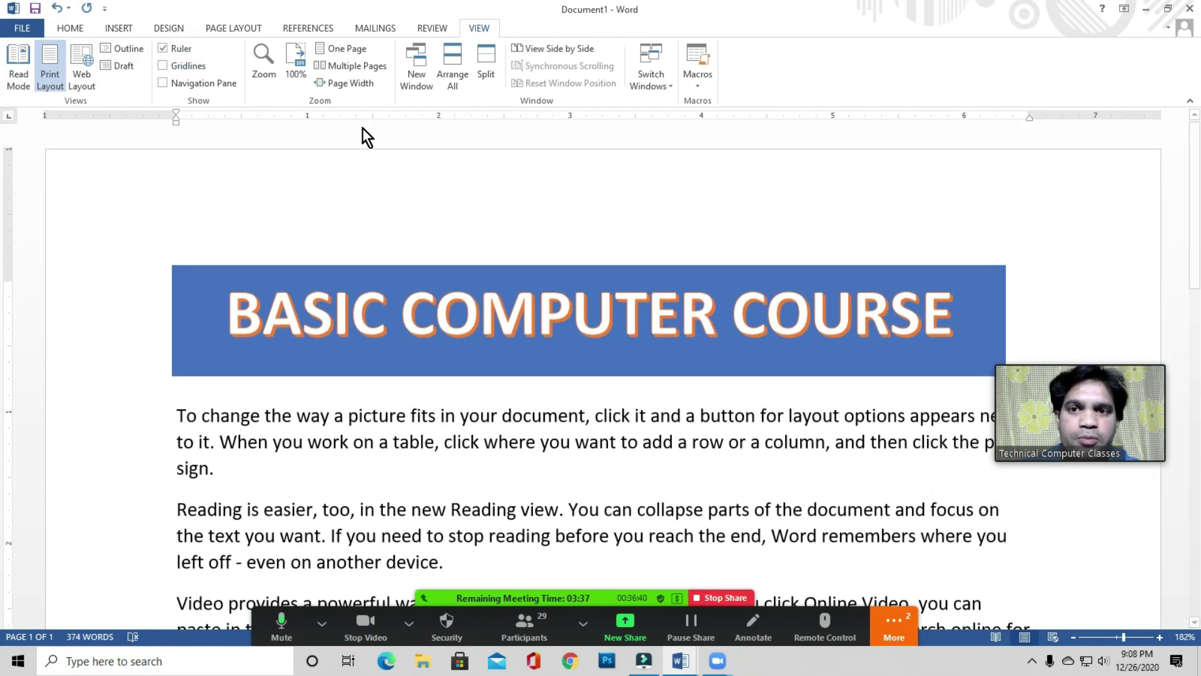
click(295, 70)
click(488, 301)
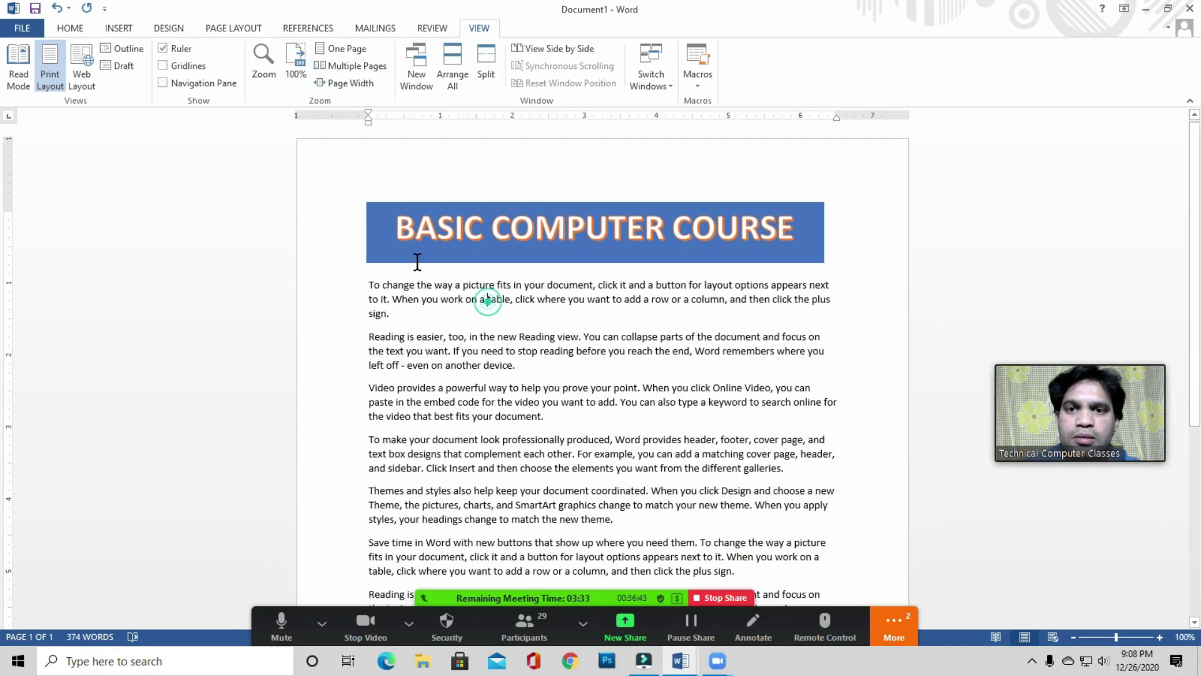
Examine the options in the Zoom dialog and close it without changing the magnification
click(271, 72)
click(636, 124)
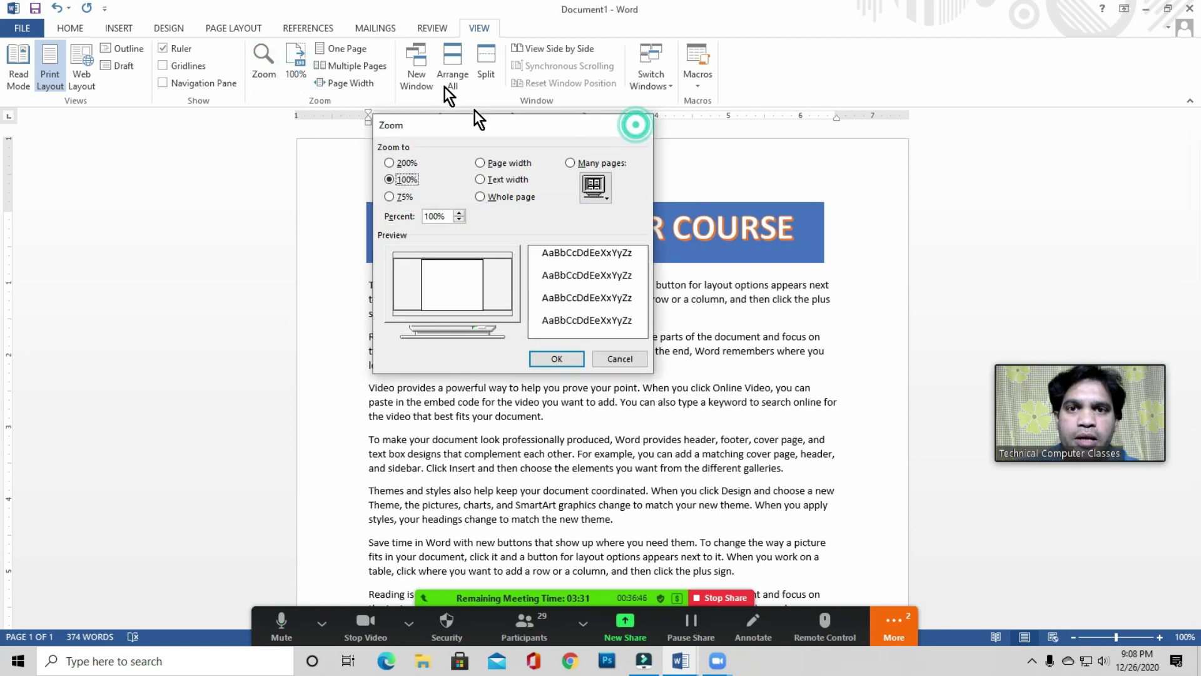
click(531, 316)
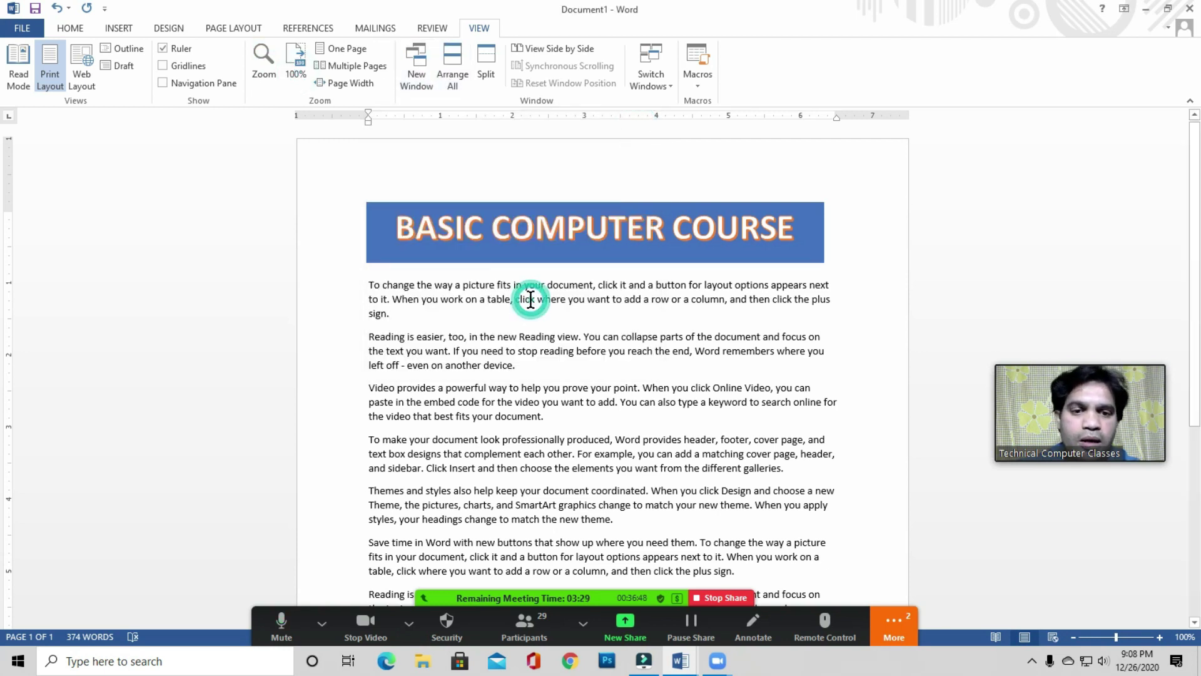
click(544, 325)
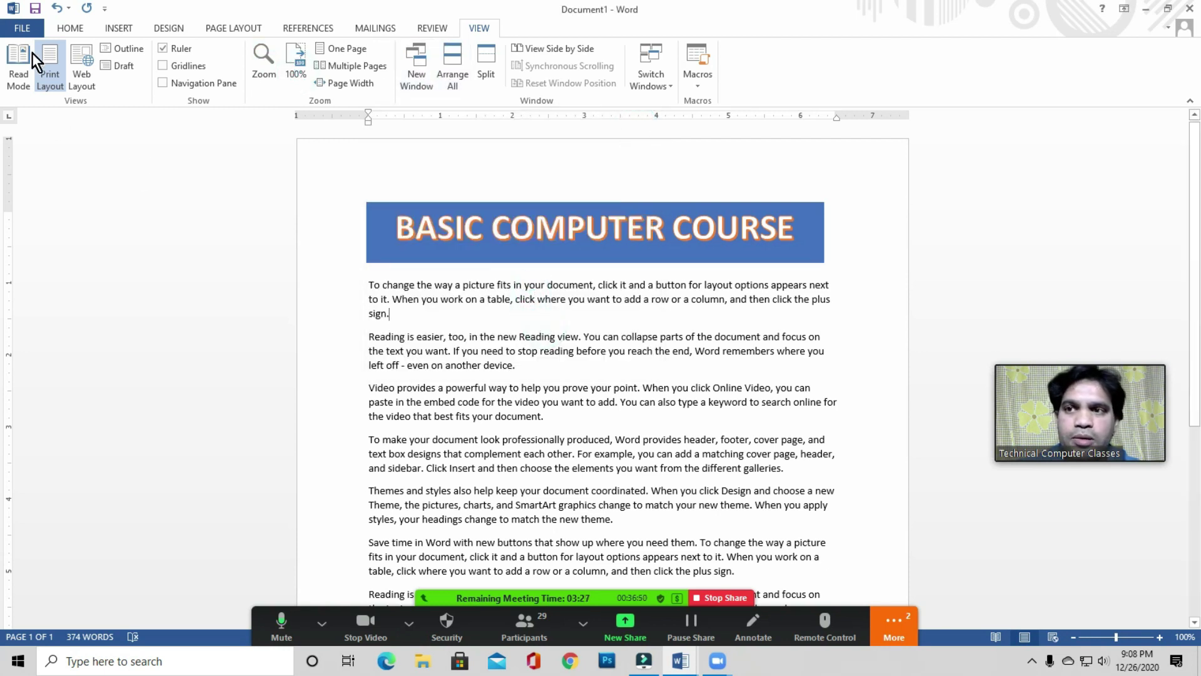
Create a new blank document
click(26, 29)
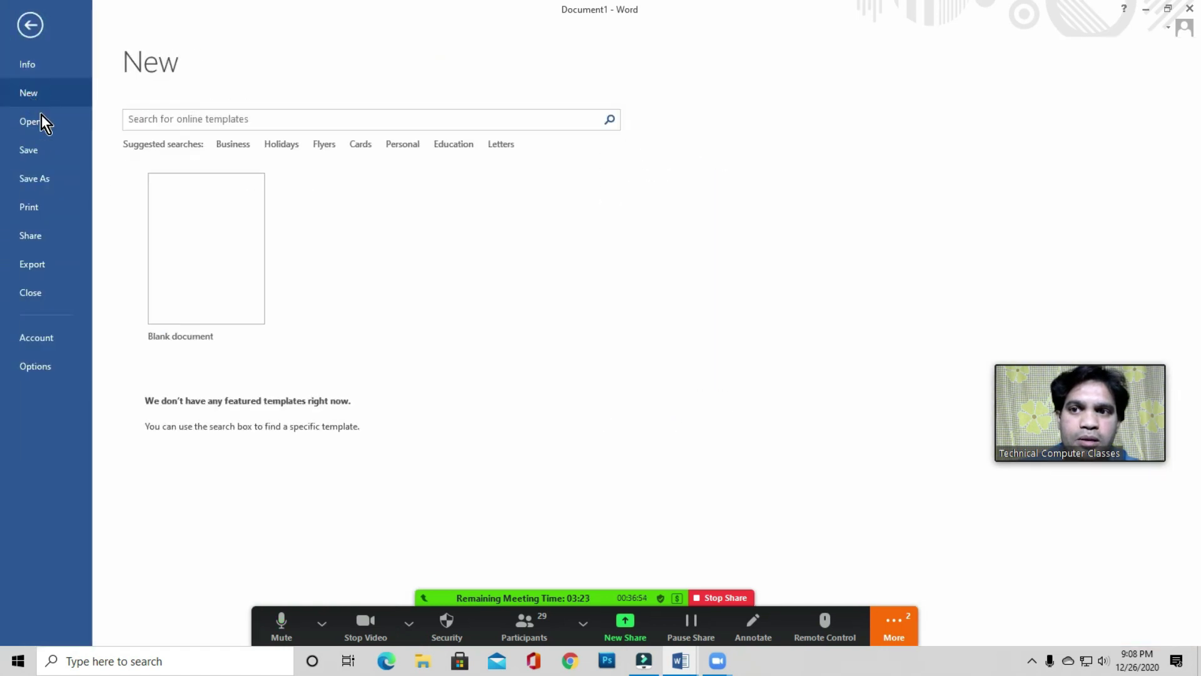
click(220, 236)
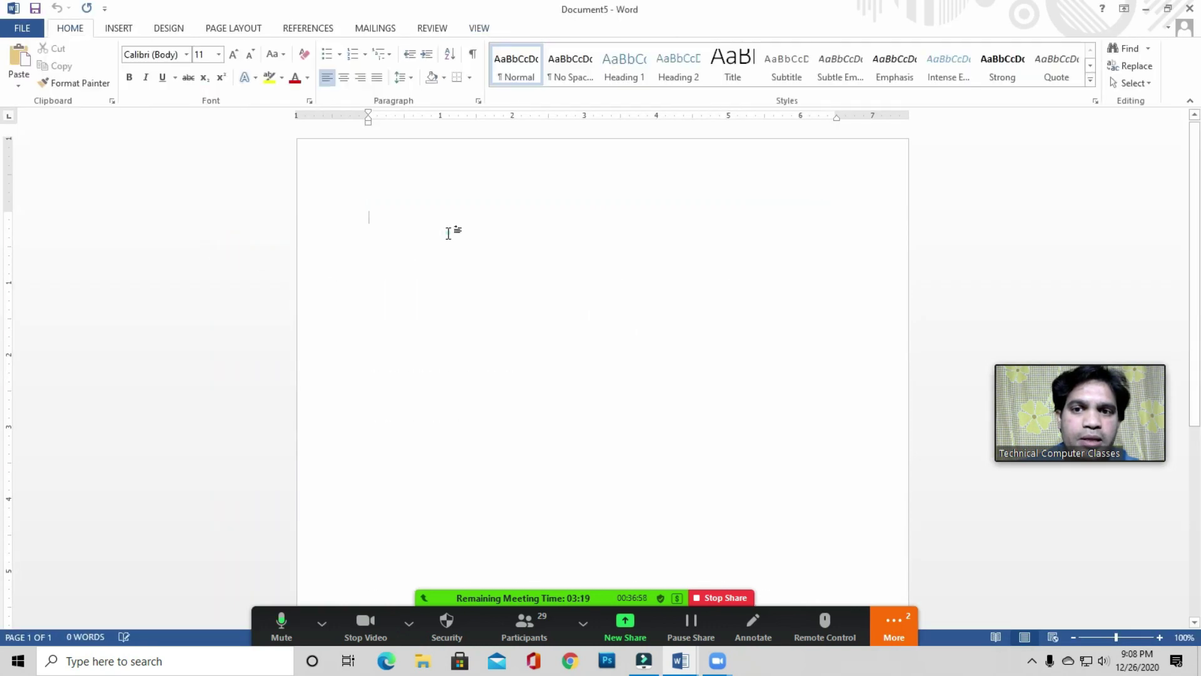
Open the Zoom meeting's share window selection, dismiss it without sharing, and return to Document1's text
click(625, 625)
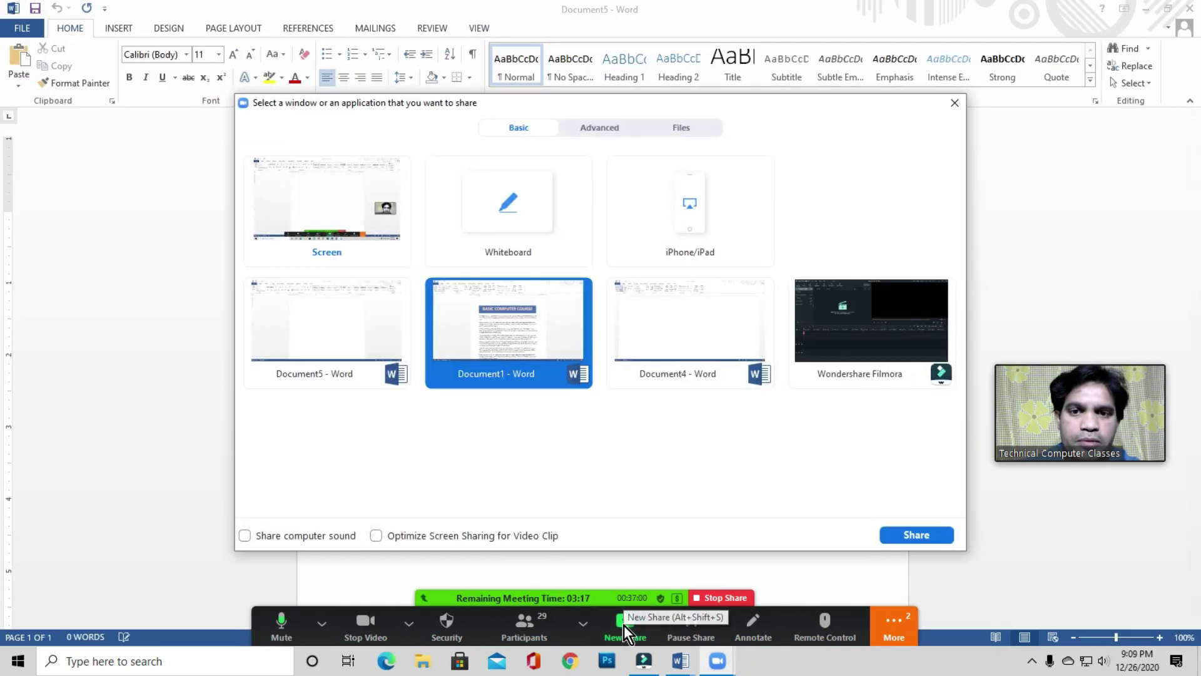
click(963, 103)
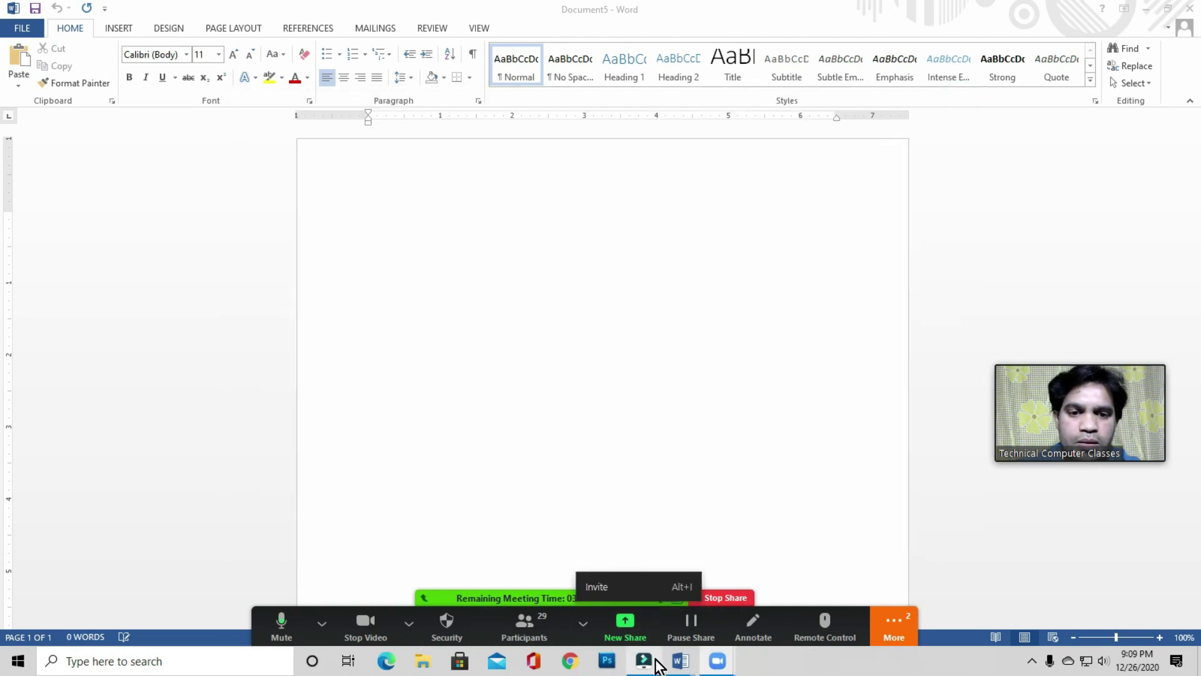
mouse_move(678, 660)
click(523, 594)
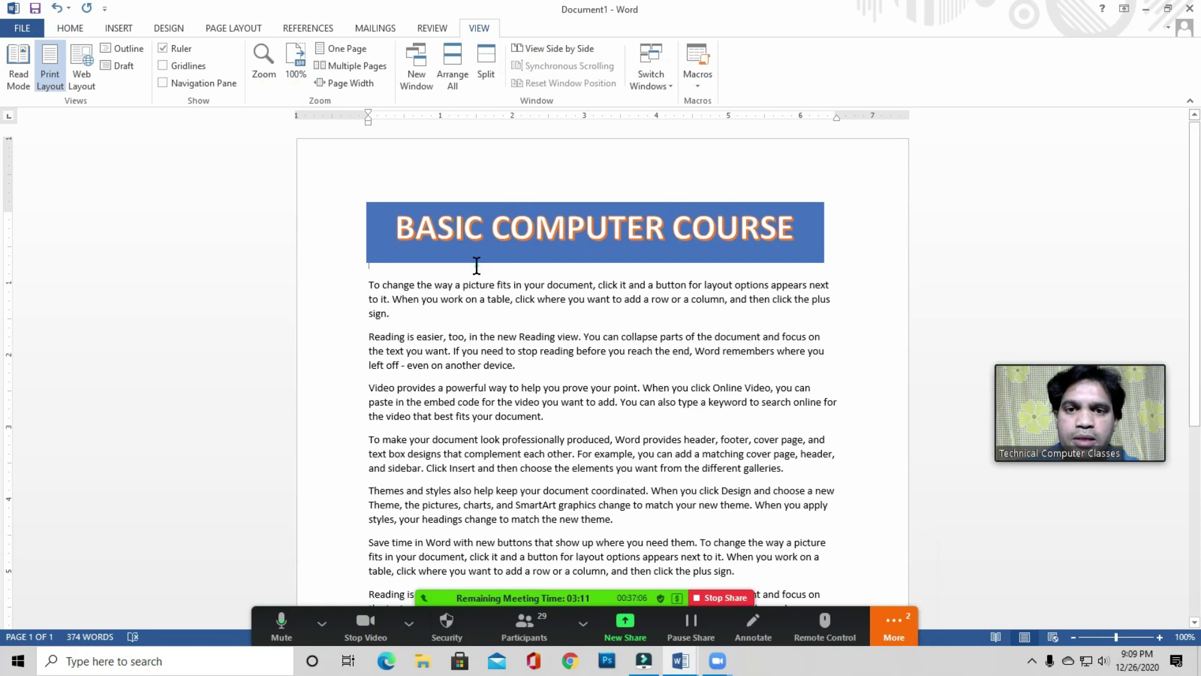
click(471, 285)
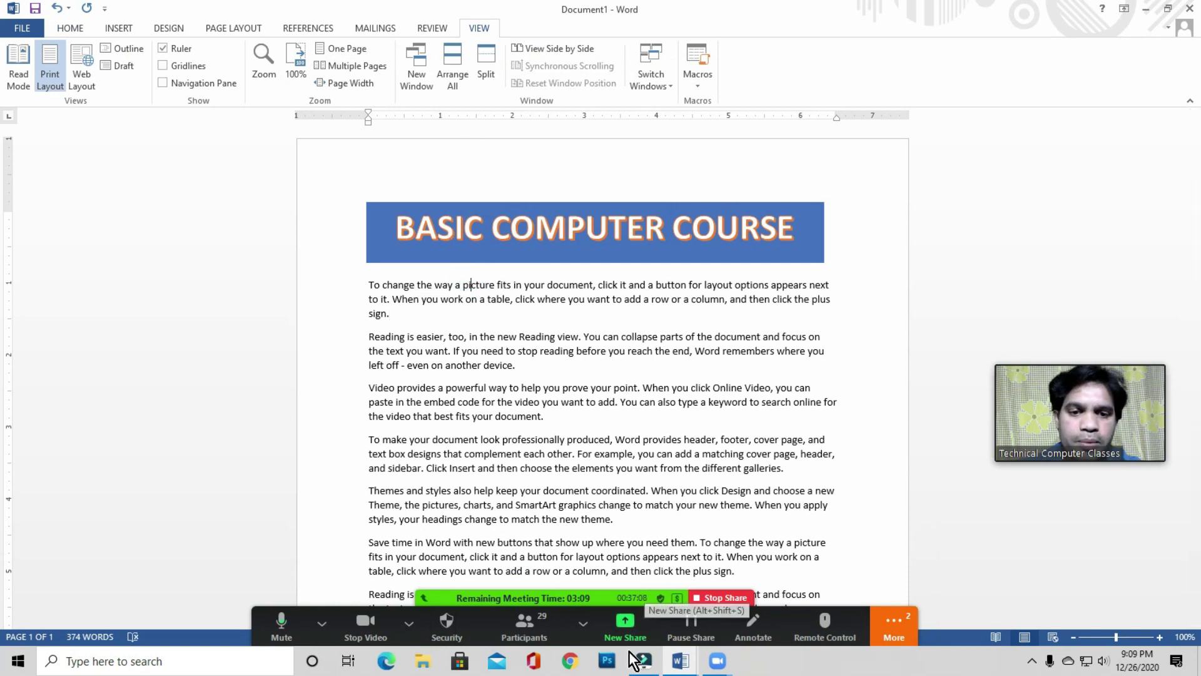
Arrange all open Word windows on the screen, so that Document1 and the blank document share the display
mouse_move(680, 658)
click(906, 549)
click(479, 289)
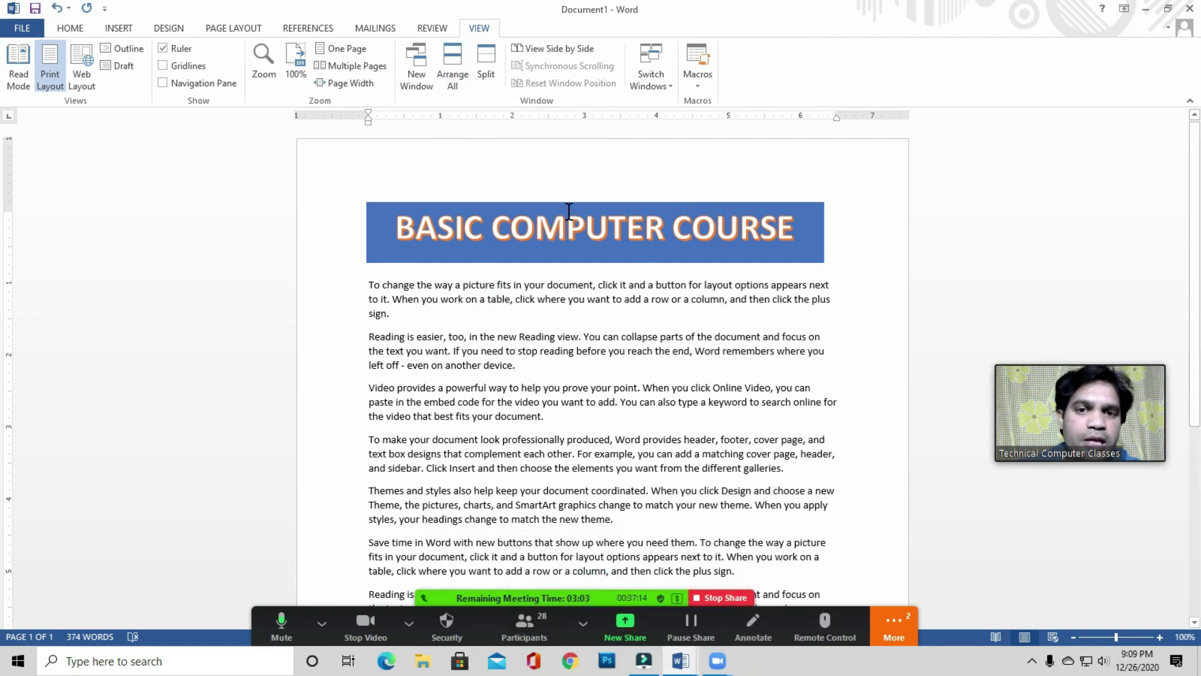
click(591, 266)
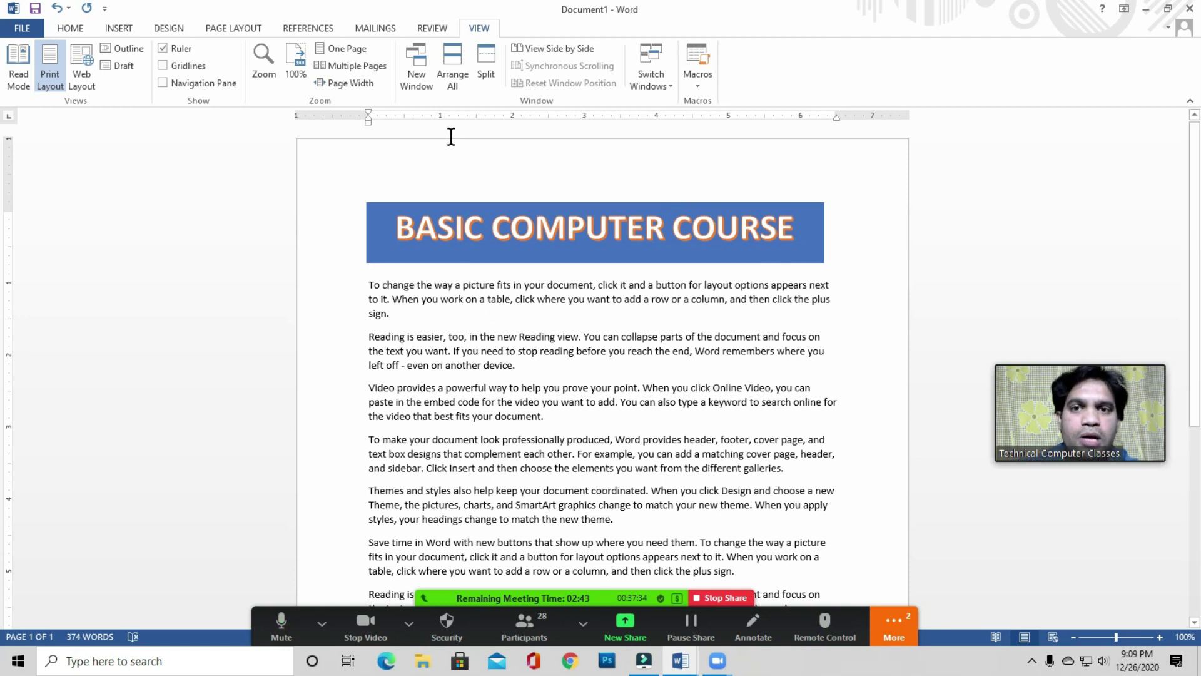
click(453, 76)
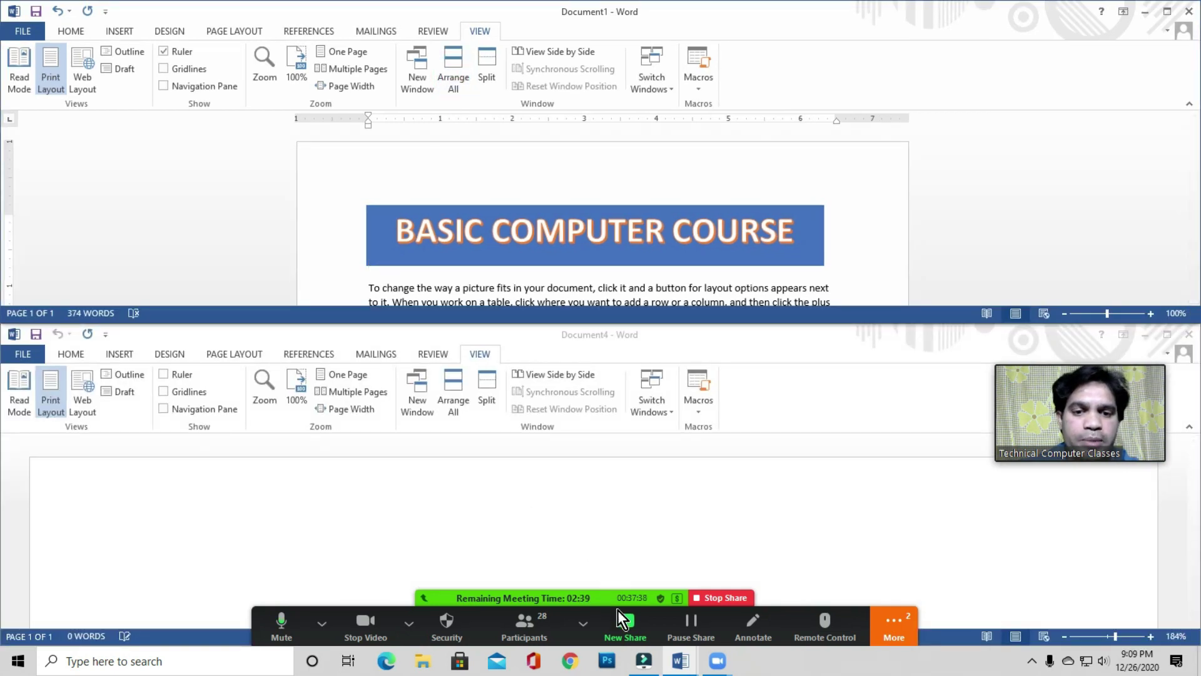
Start a new share of the entire screen in the Zoom meeting
click(621, 616)
click(326, 269)
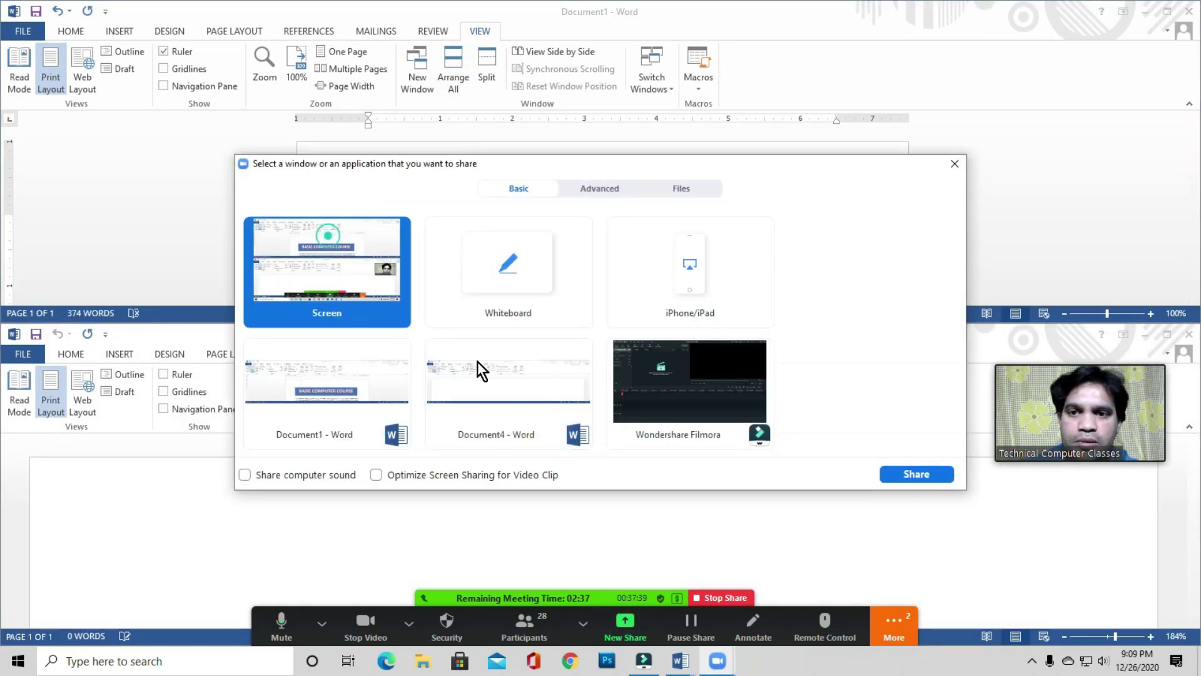
click(914, 474)
Look through Document1's text and move between the two arranged document windows to demonstrate working in each
scroll(586, 255, down, 5)
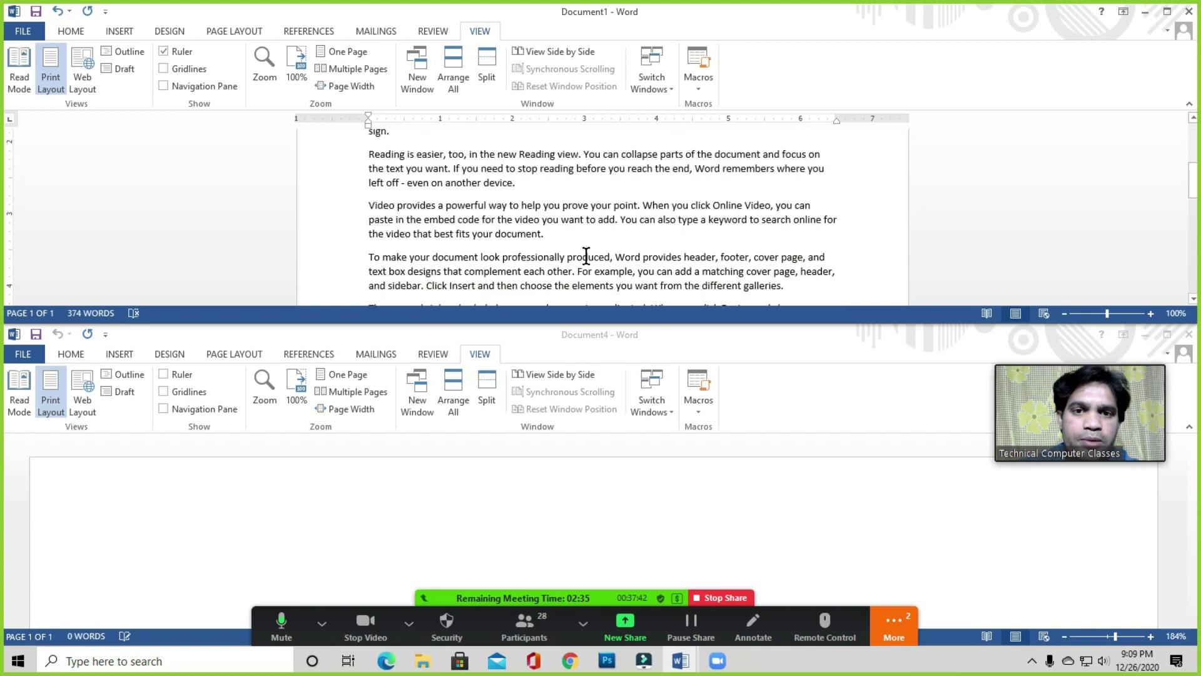
scroll(586, 256, down, 3)
click(304, 490)
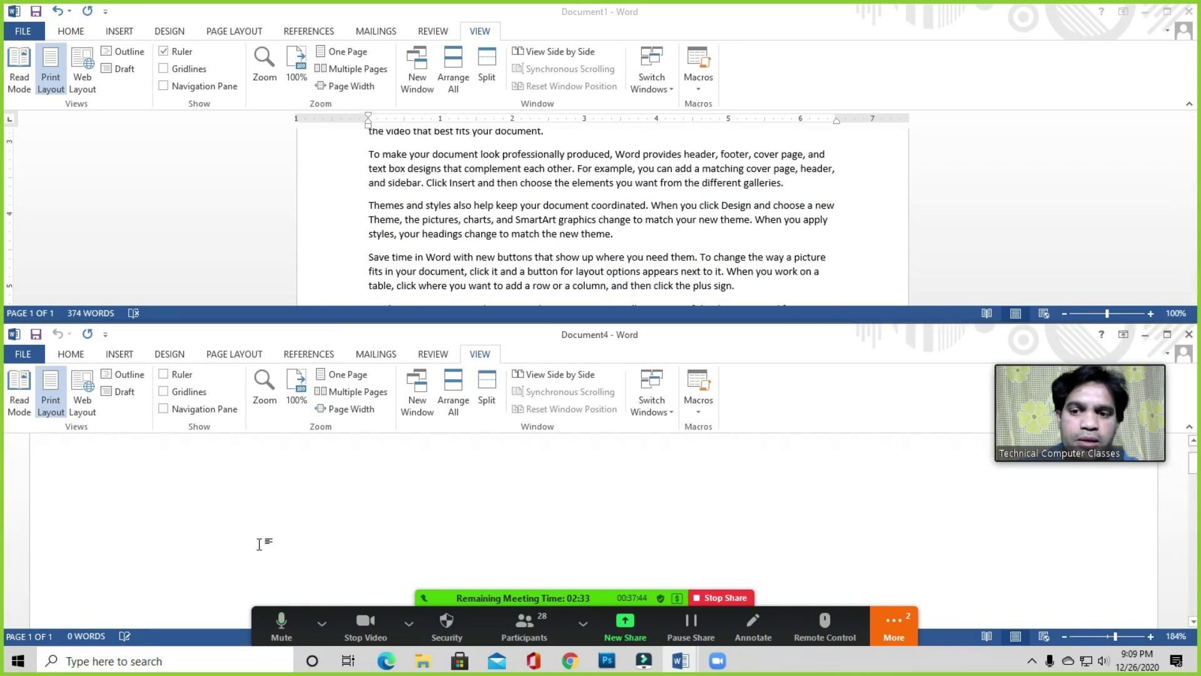
click(478, 29)
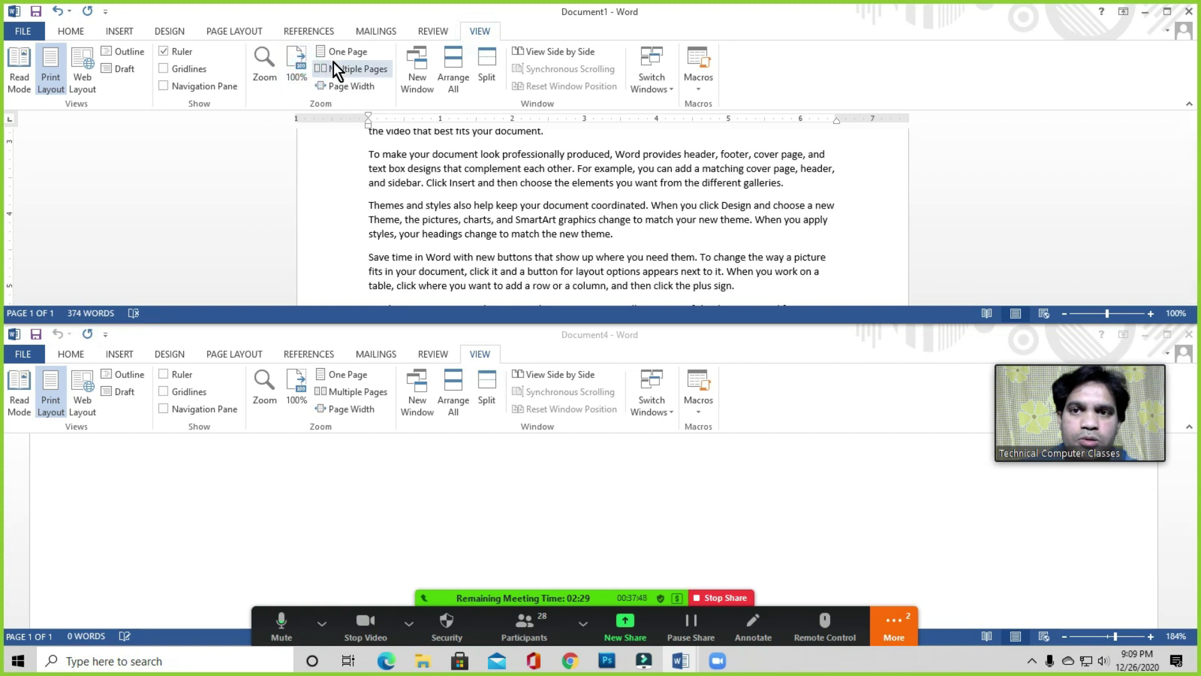
click(265, 77)
click(405, 179)
click(564, 362)
click(309, 485)
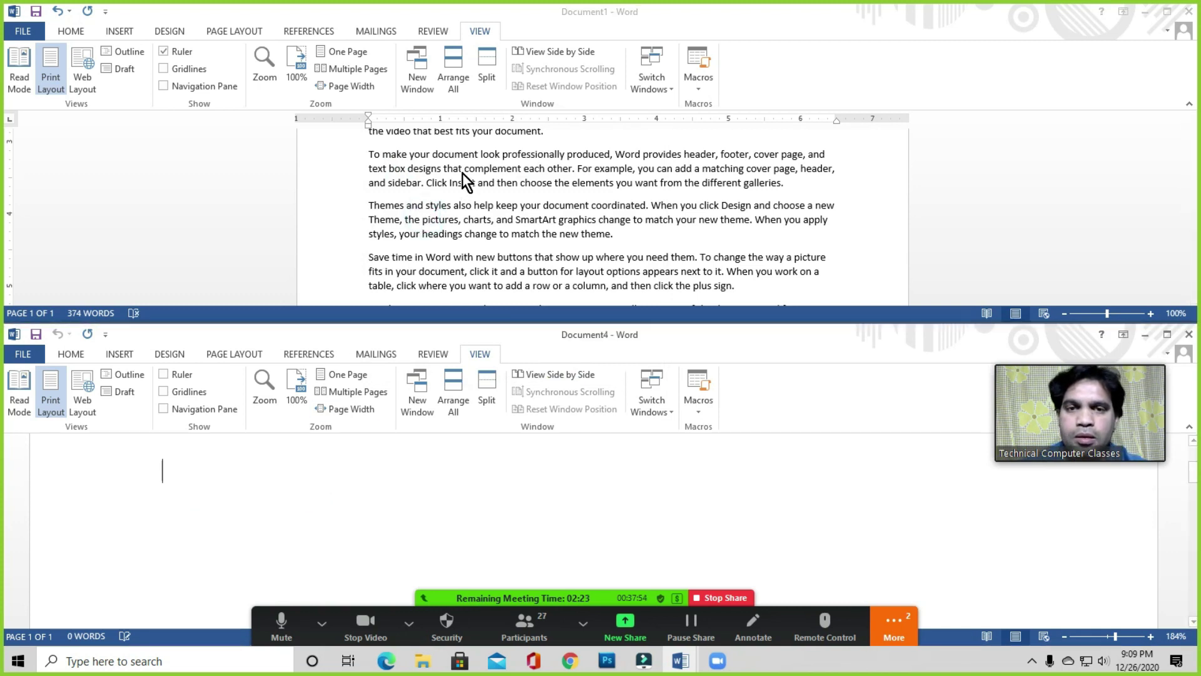
click(635, 172)
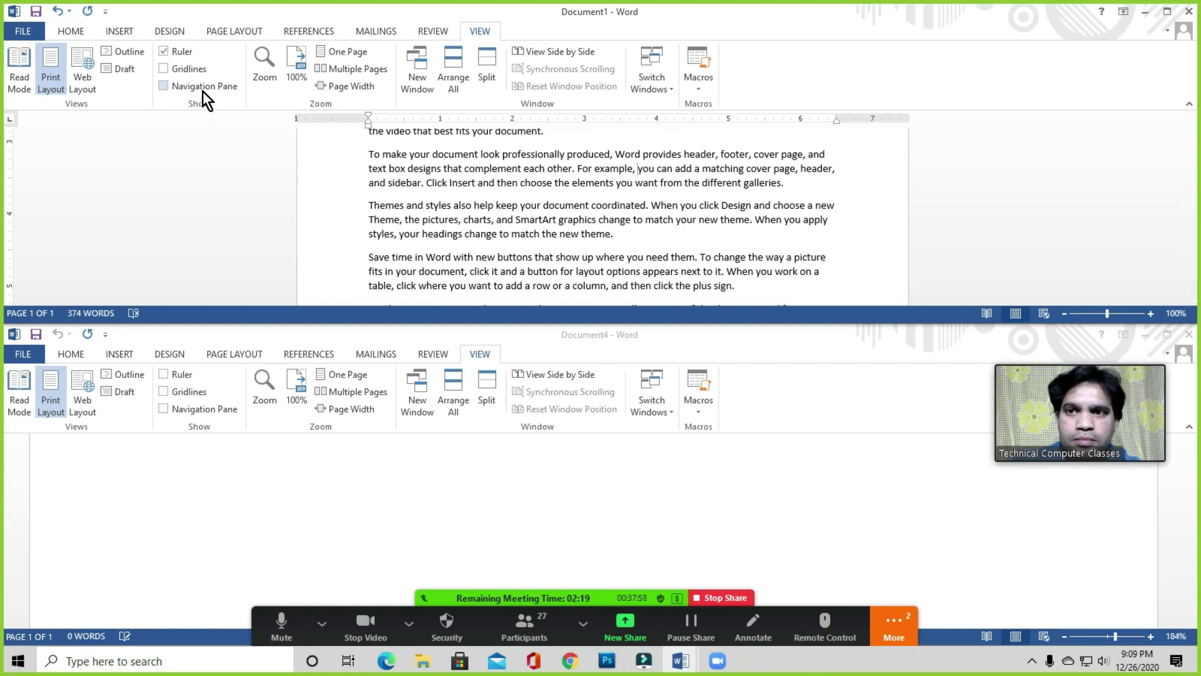
click(554, 220)
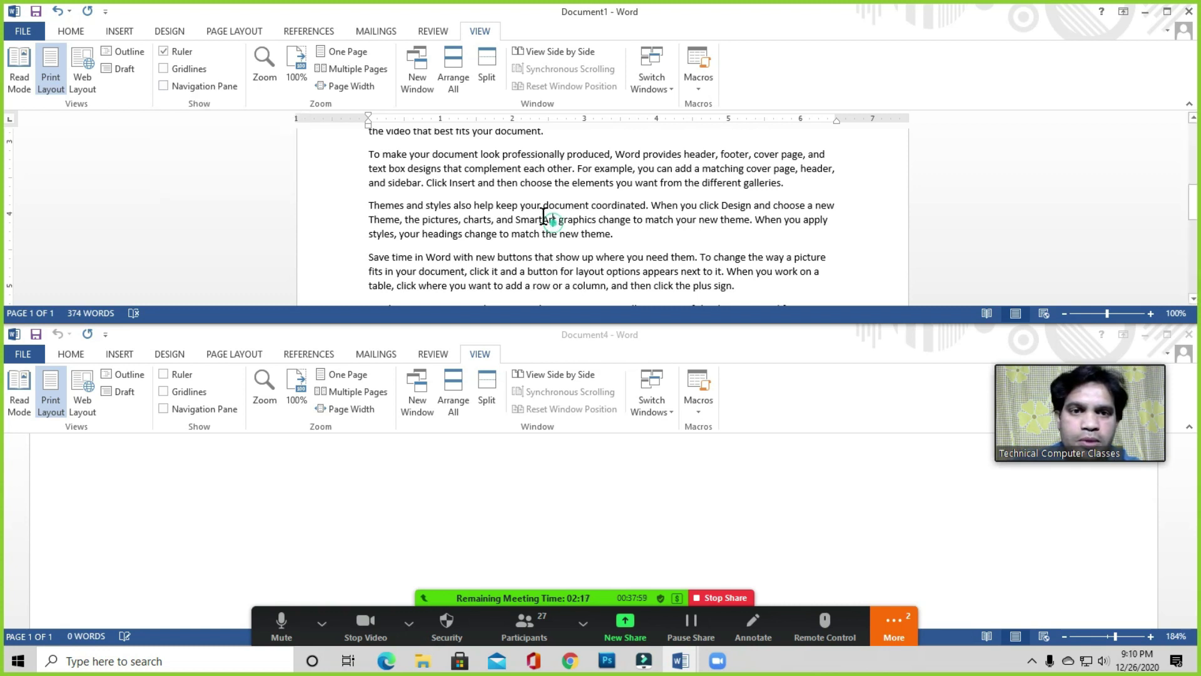
Close the blank Document4 window and maximize Document1
click(1185, 338)
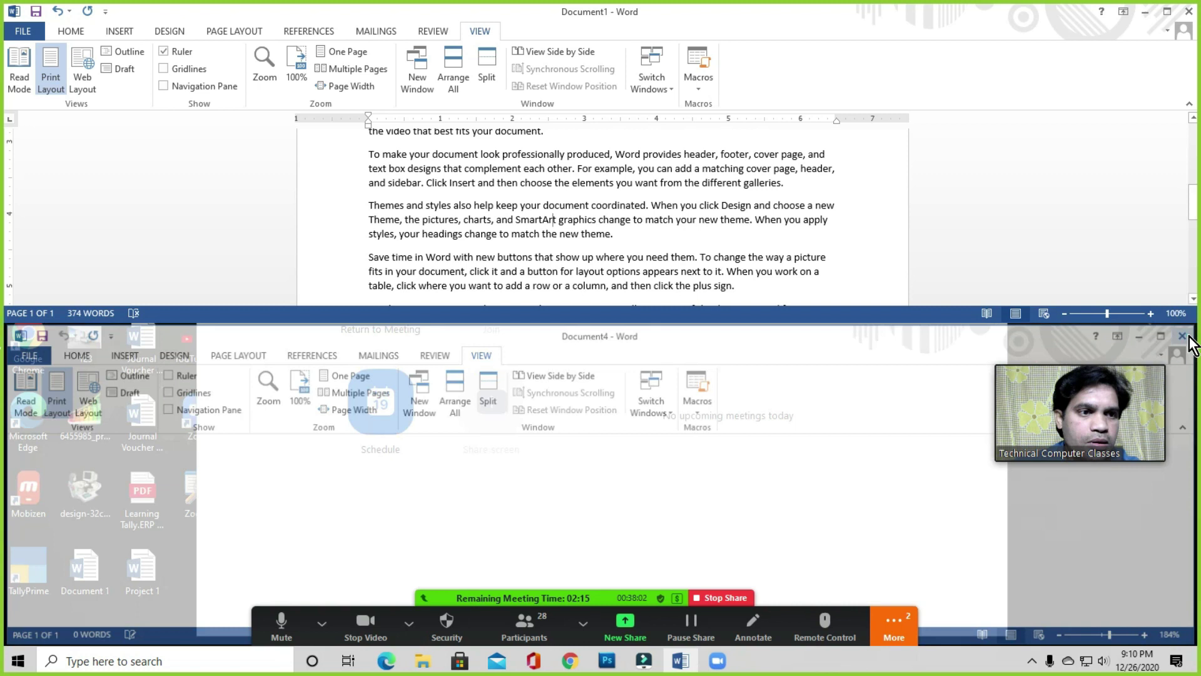
click(1167, 12)
click(510, 268)
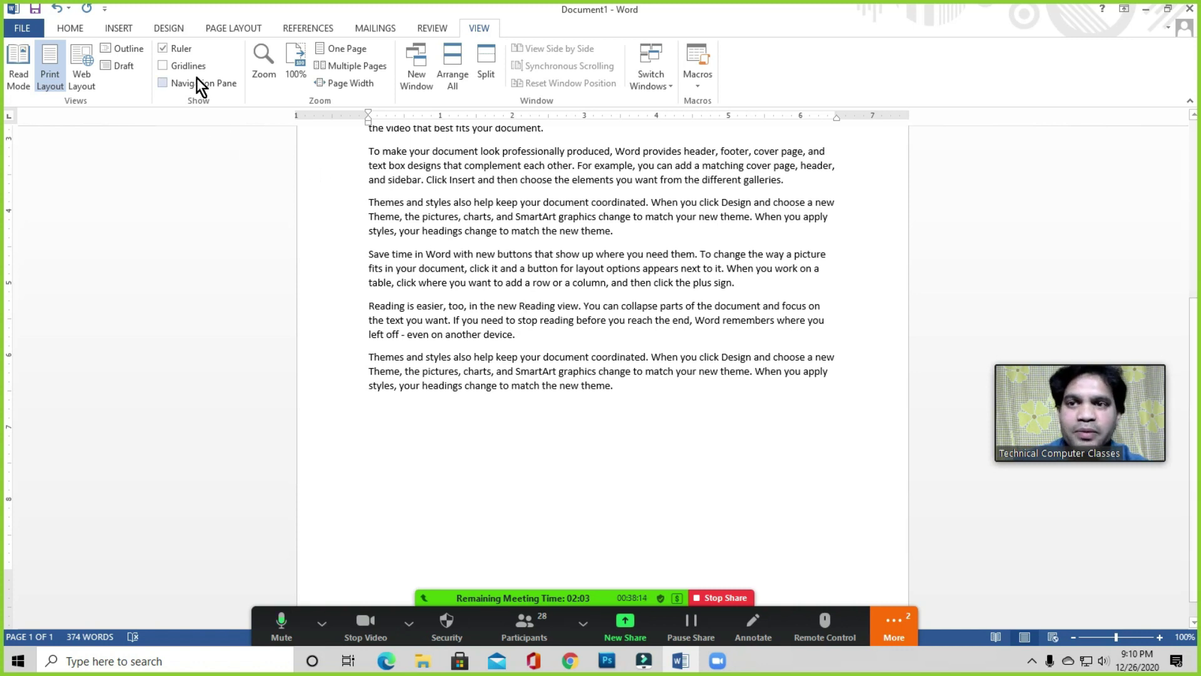
Delete the entire contents of Document1, including the heading banner
scroll(496, 269, up, 7)
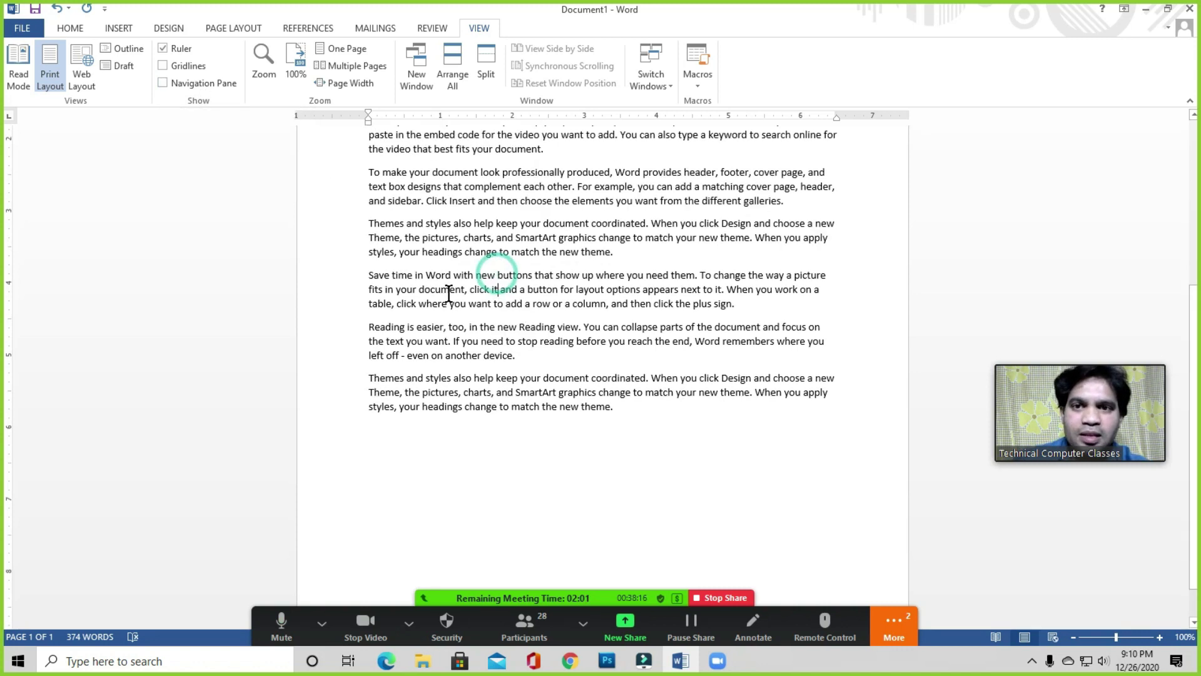
scroll(372, 269, down, 1)
click(367, 262)
key(ctrl+a)
key(Delete)
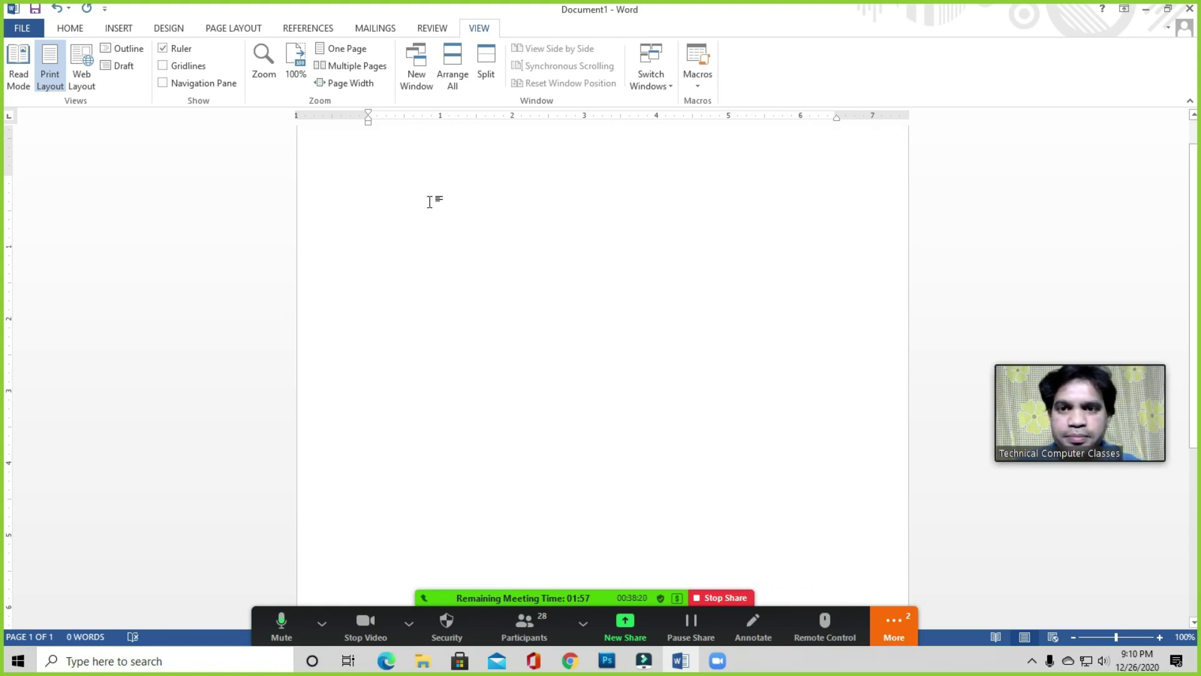
Set the font size to 20 for new text in the emptied Document1
scroll(432, 150, up, 2)
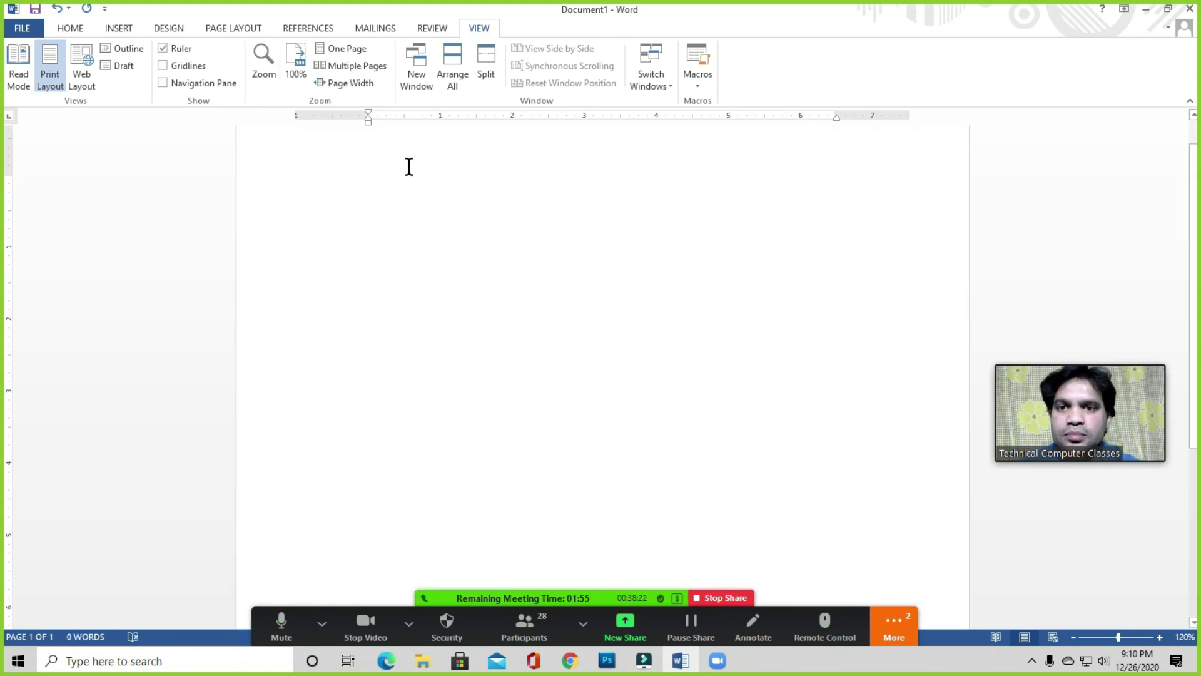
click(73, 34)
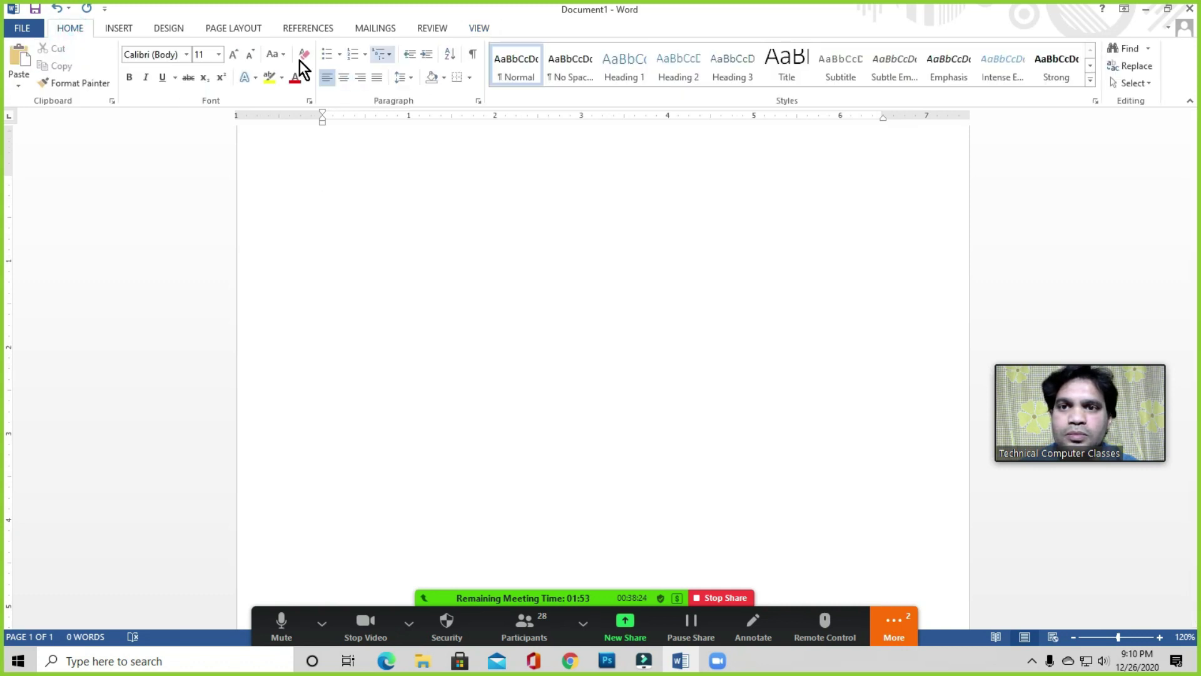
click(234, 54)
click(233, 54)
click(234, 55)
click(361, 193)
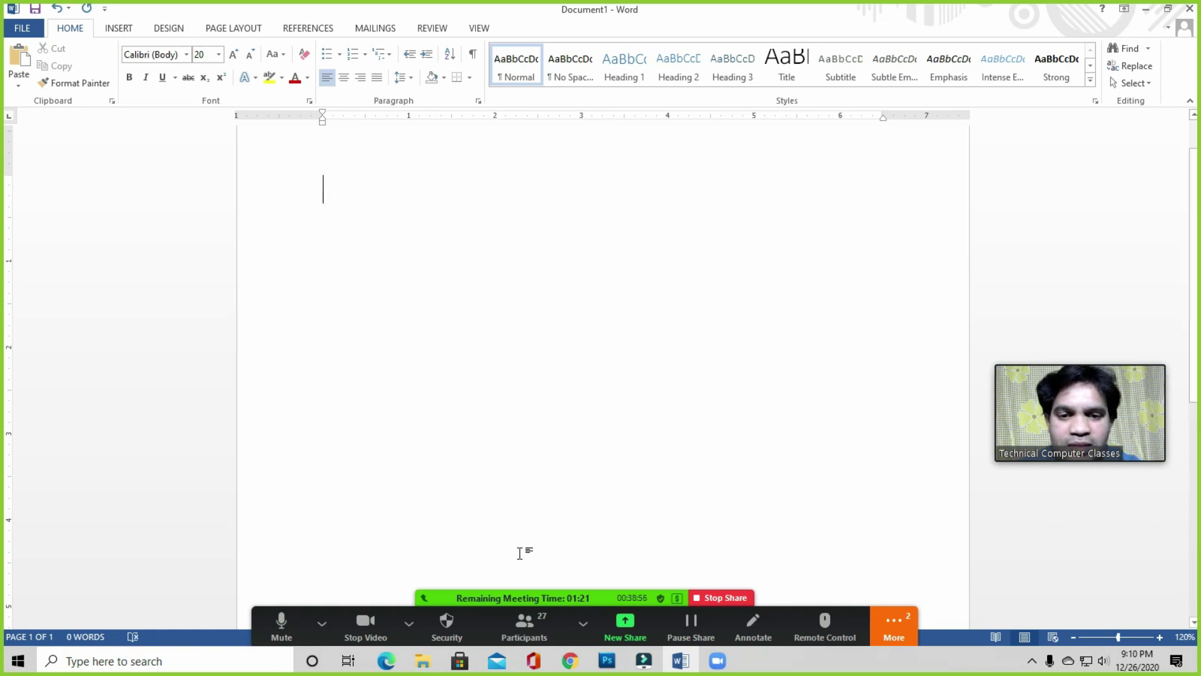
Check the Zoom meeting's participants list, close it and return to the document
click(525, 622)
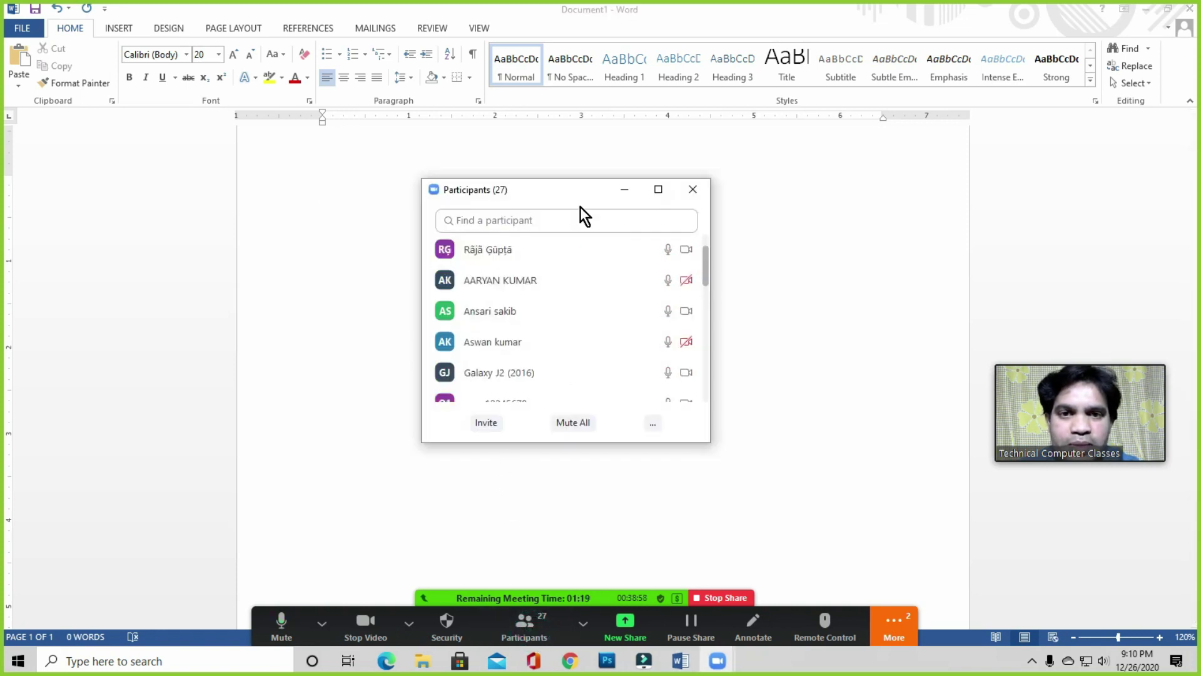
drag(580, 204, 583, 169)
click(696, 157)
click(422, 237)
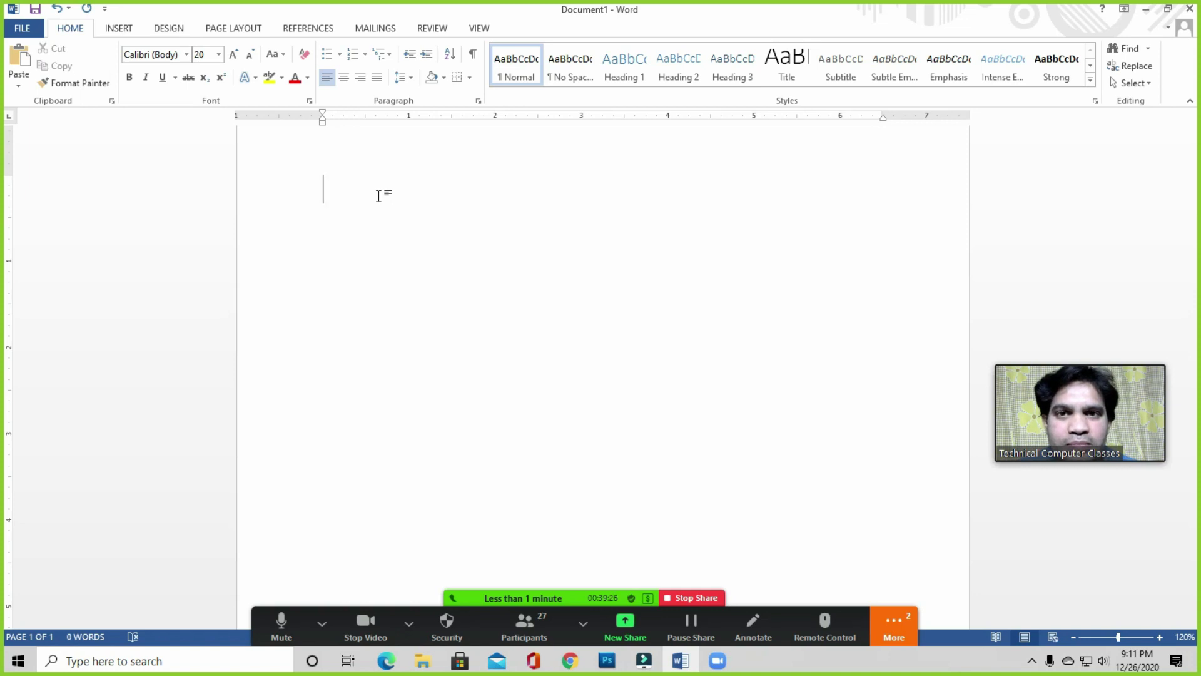
Generate random sample paragraphs in the empty document with the =rand () function
click(480, 28)
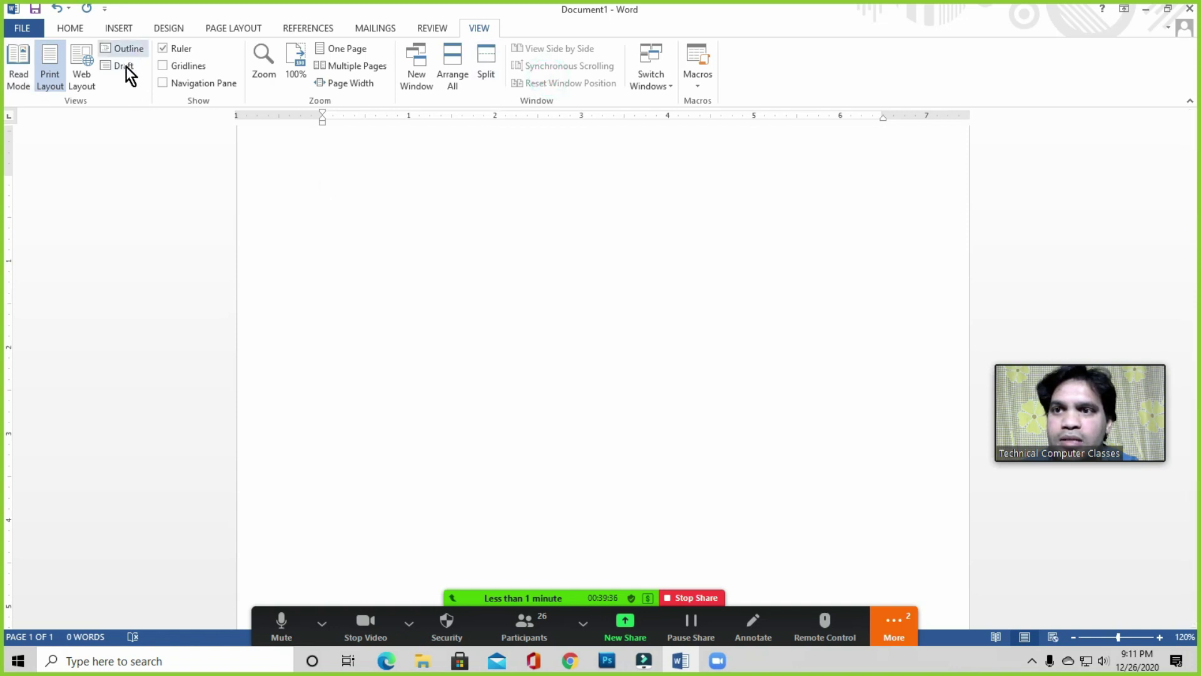
click(357, 199)
click(357, 199)
text(=rand ())
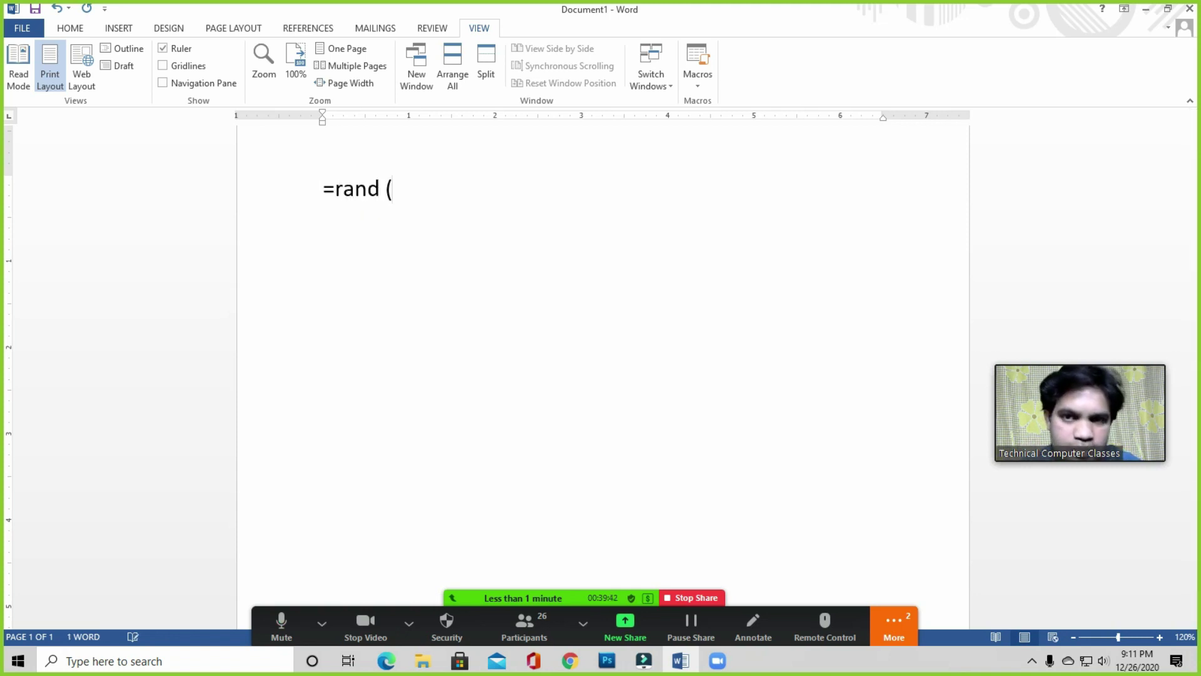
key(Return)
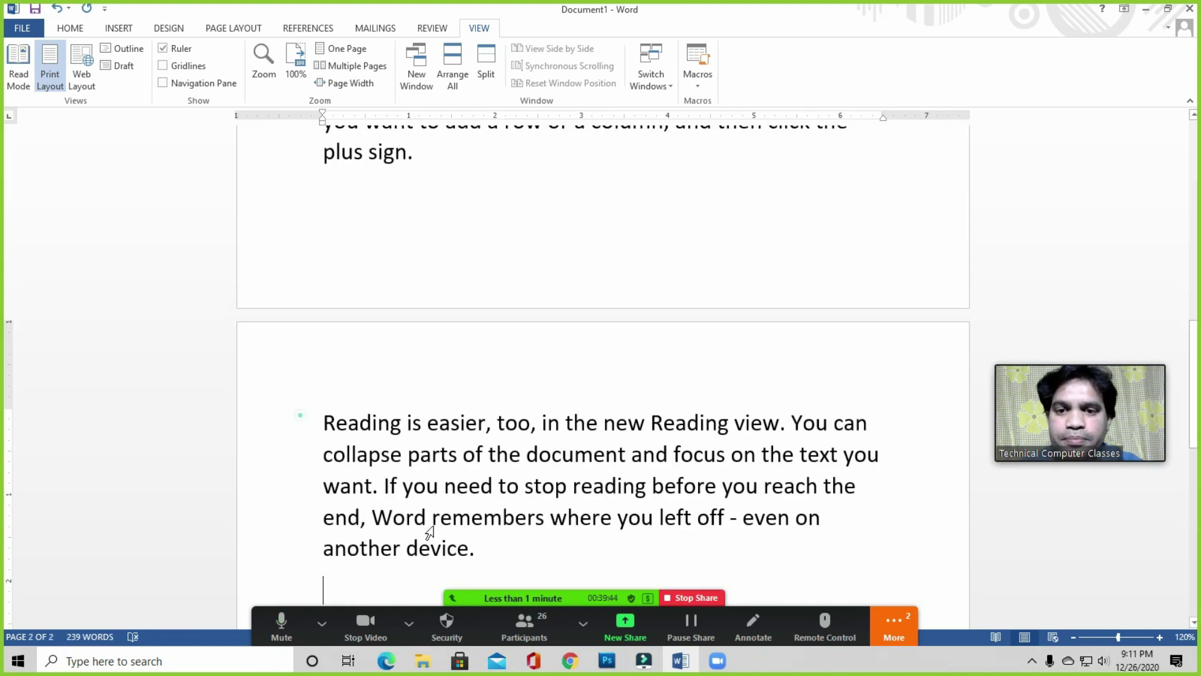
Delete the generated paragraph on the second page that begins "Reading is easier"
drag(300, 415, 485, 543)
key(Delete)
click(523, 335)
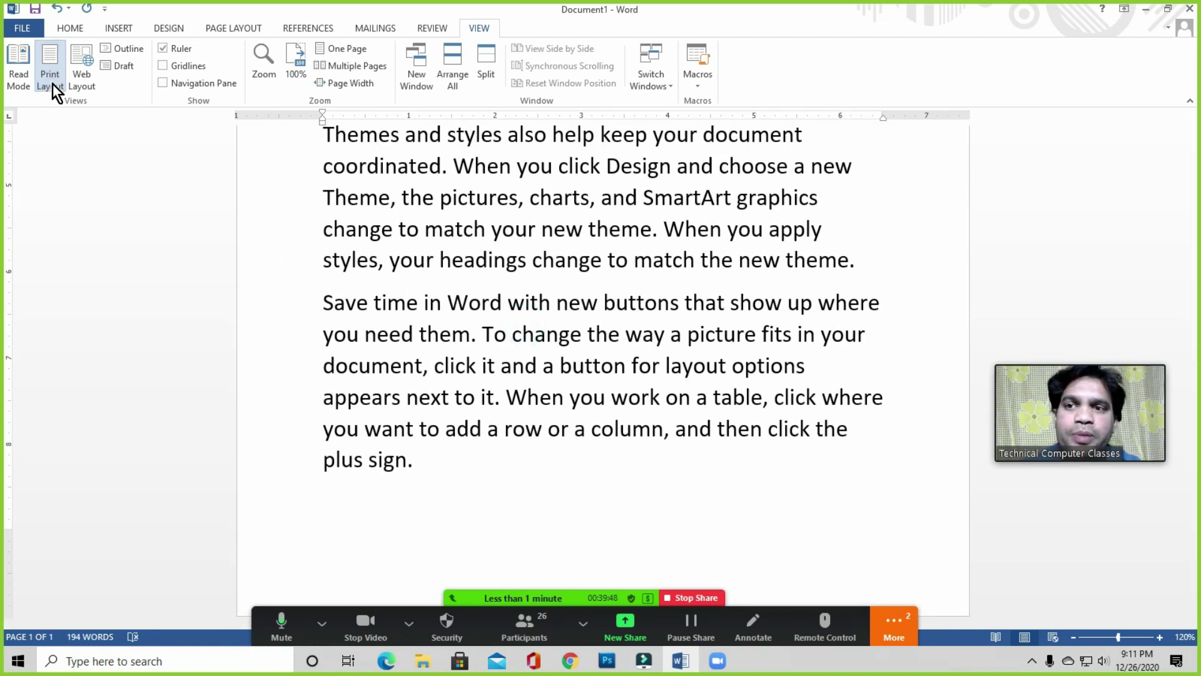
Go through the sample text from the top of the page, highlighting parts of the first paragraph
click(590, 260)
scroll(561, 263, up, 5)
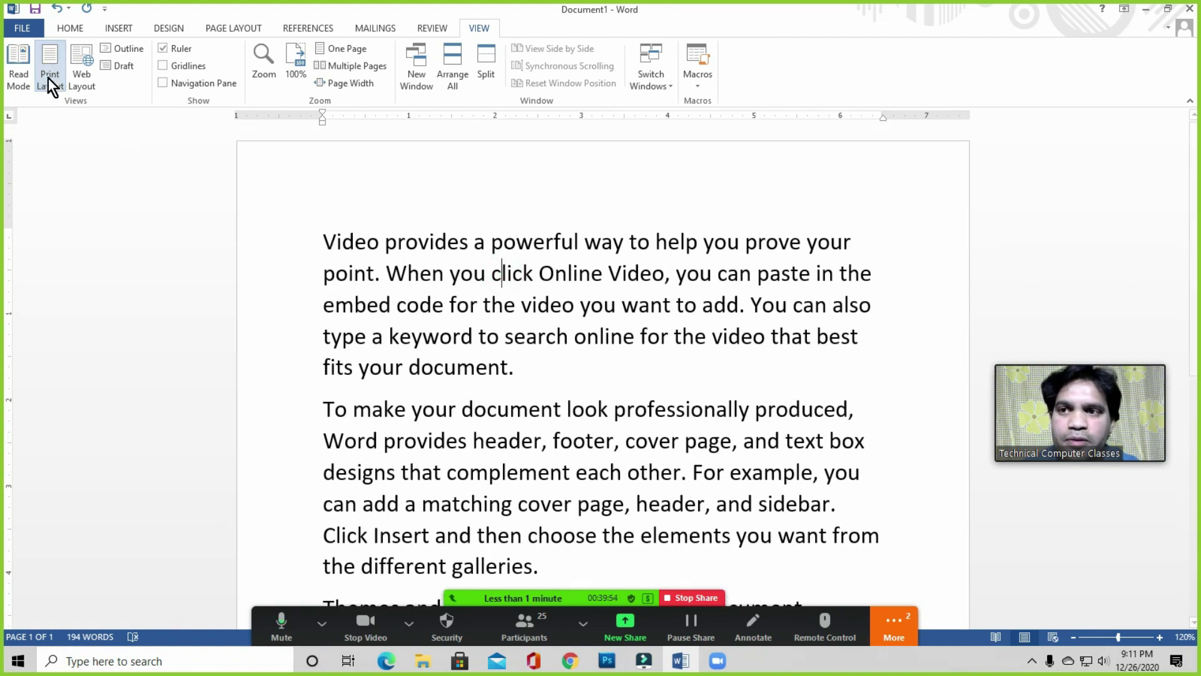
click(478, 295)
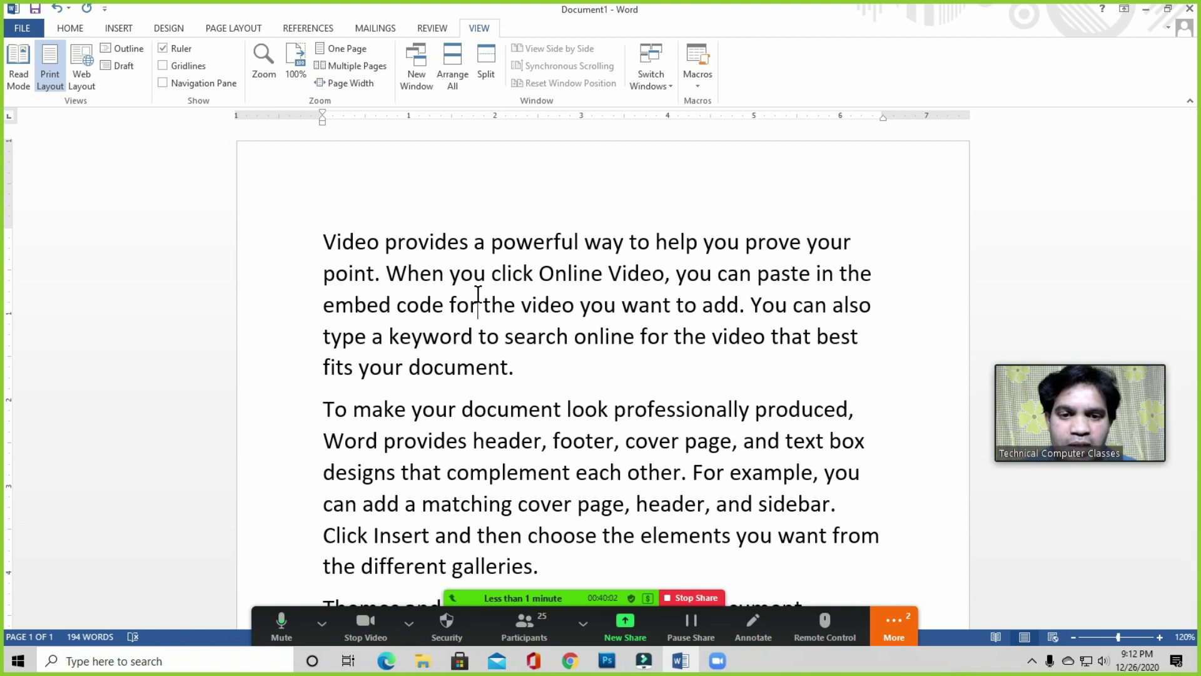
click(357, 322)
click(324, 241)
shift+click(480, 304)
click(524, 360)
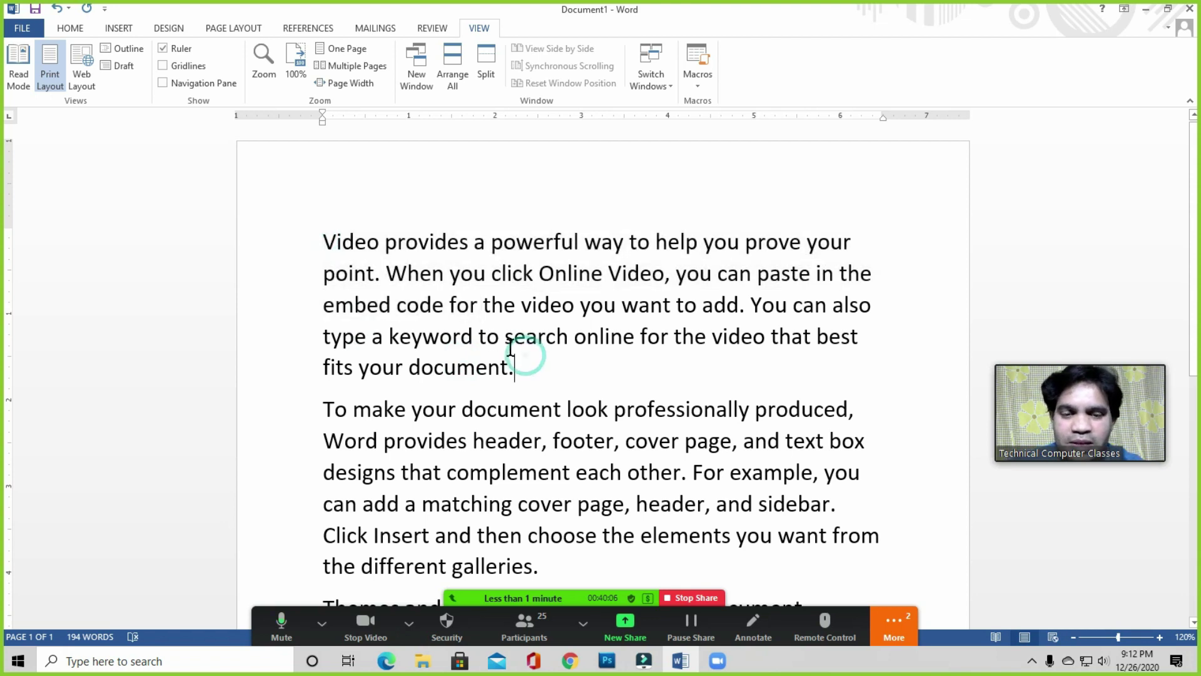
click(323, 245)
shift+click(500, 307)
click(514, 355)
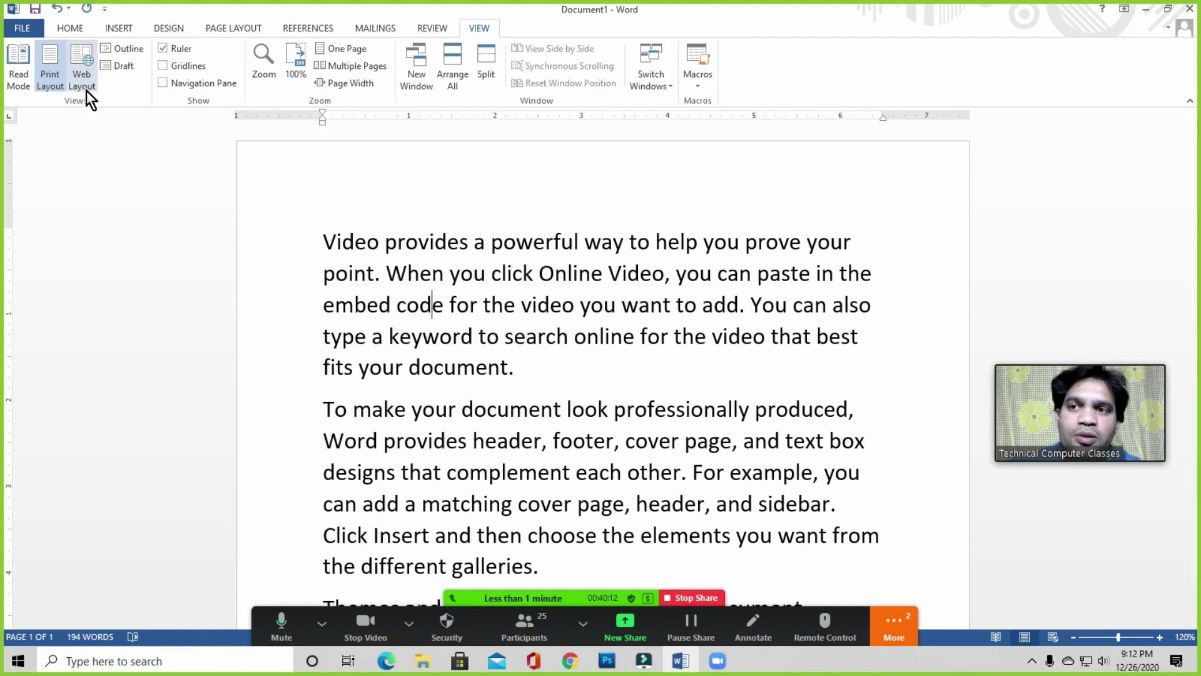
Dismiss the plan upgrade offer in the Zoom window
click(527, 627)
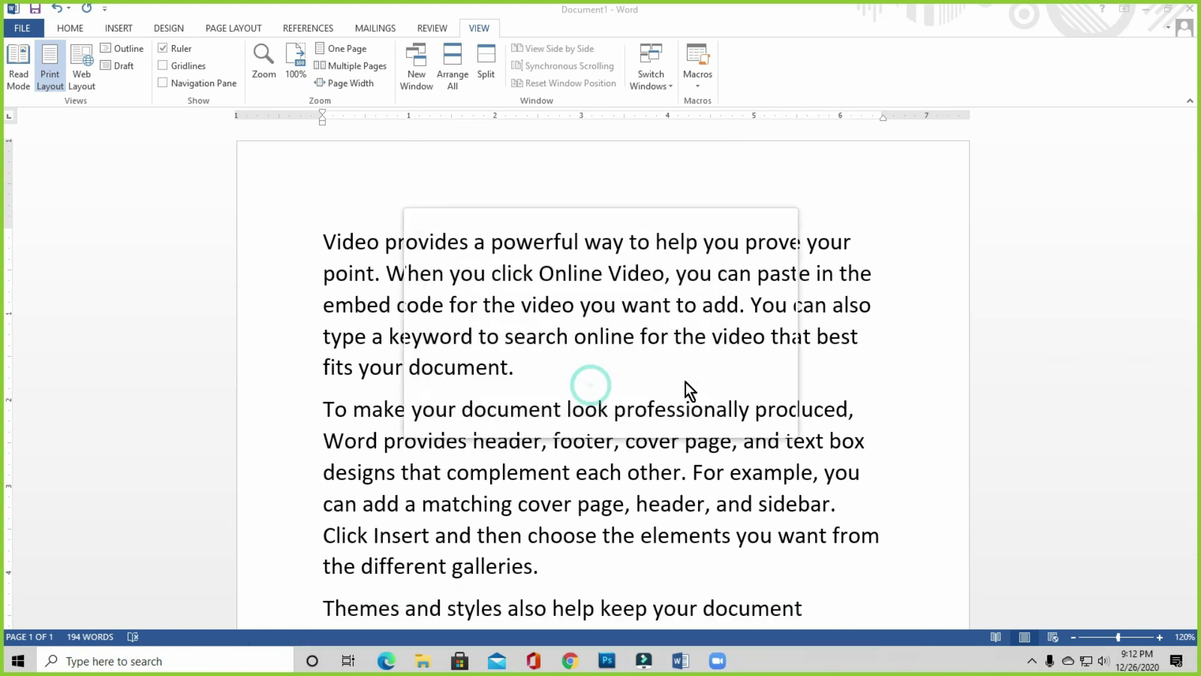
click(680, 164)
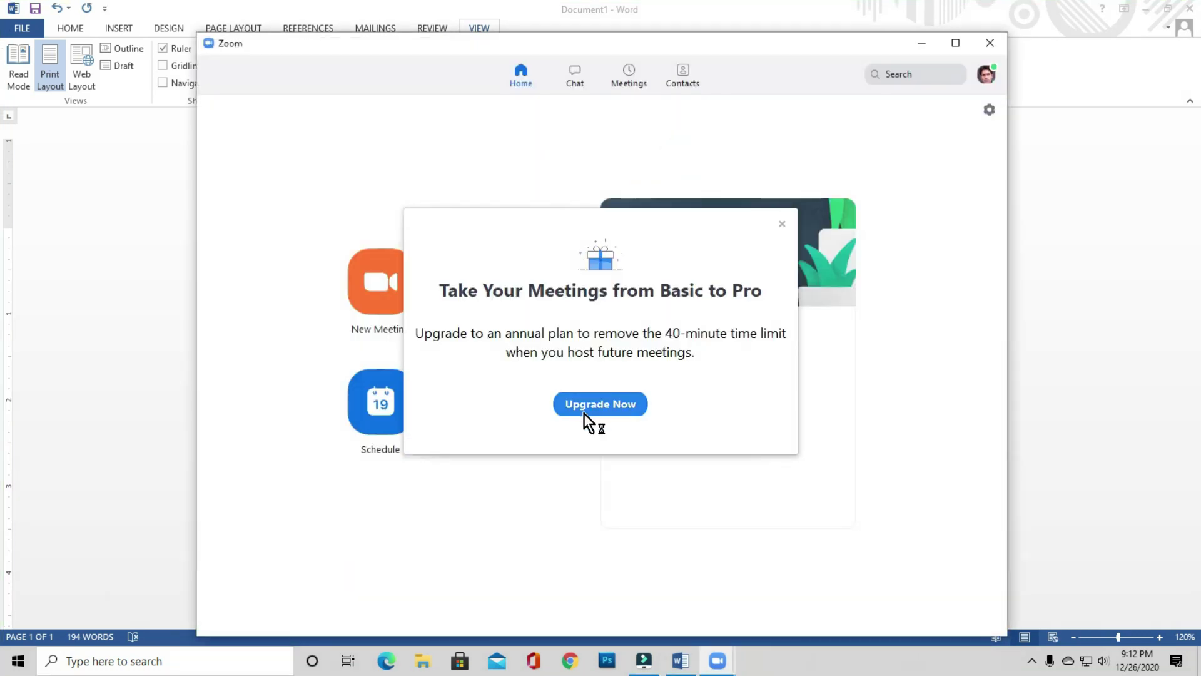
click(782, 224)
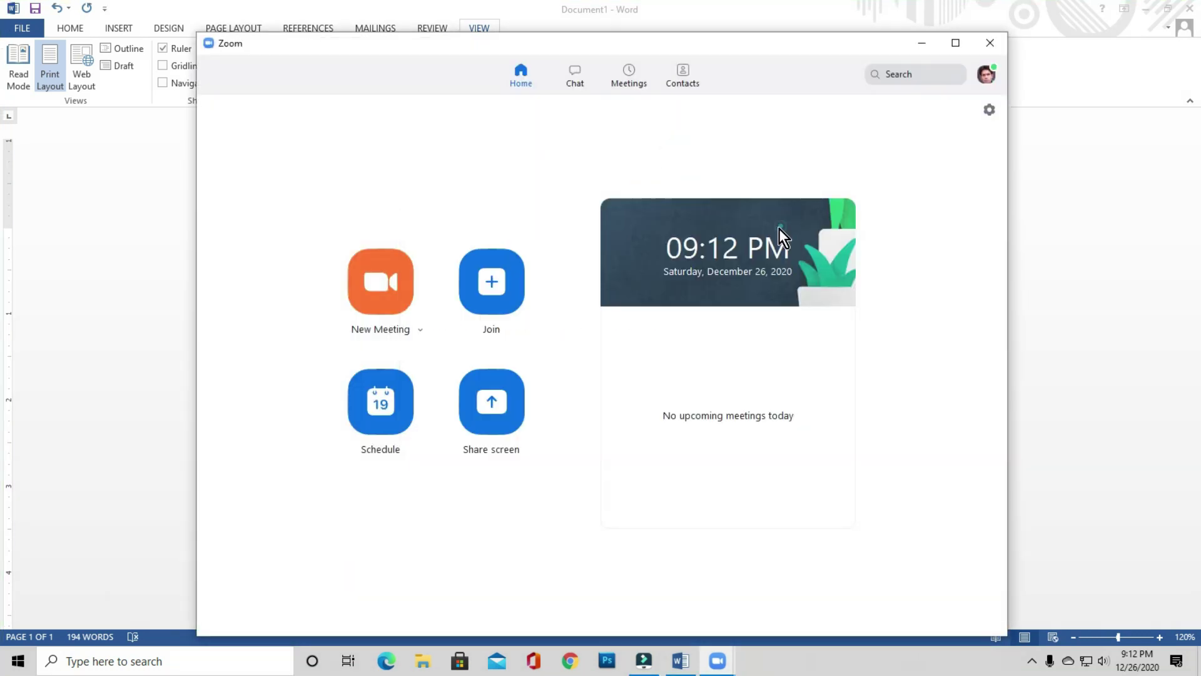
Start a new Zoom meeting with computer audio and show it in full screen
click(403, 299)
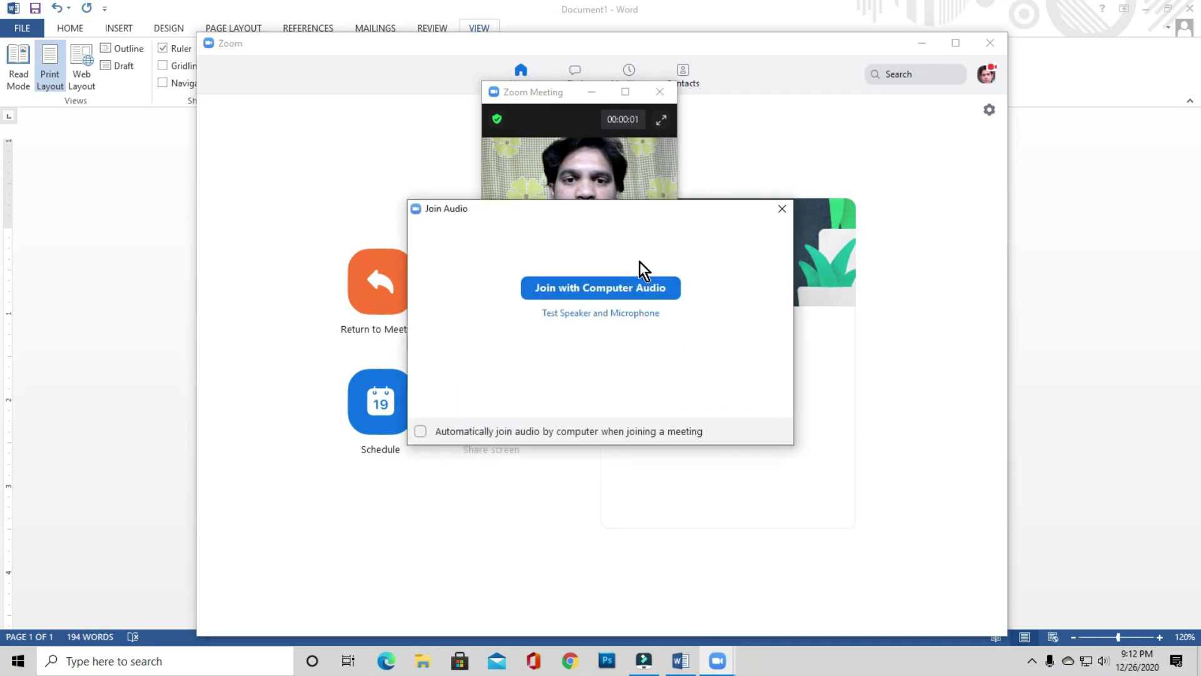
click(601, 291)
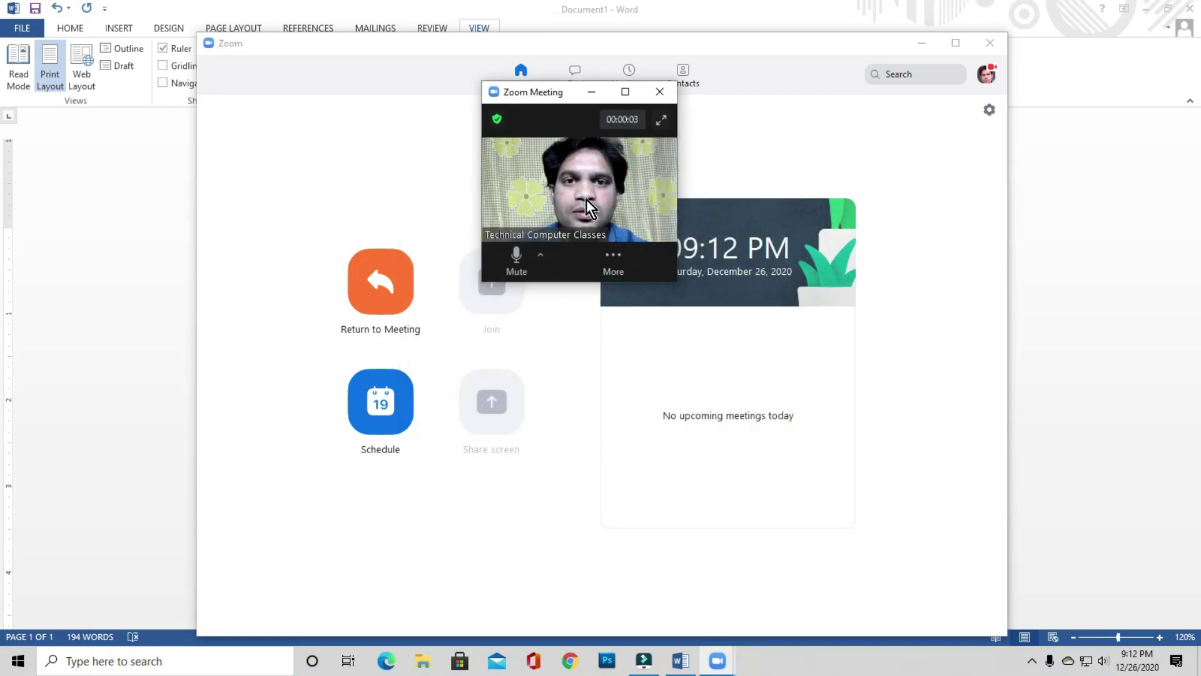
double_click(587, 199)
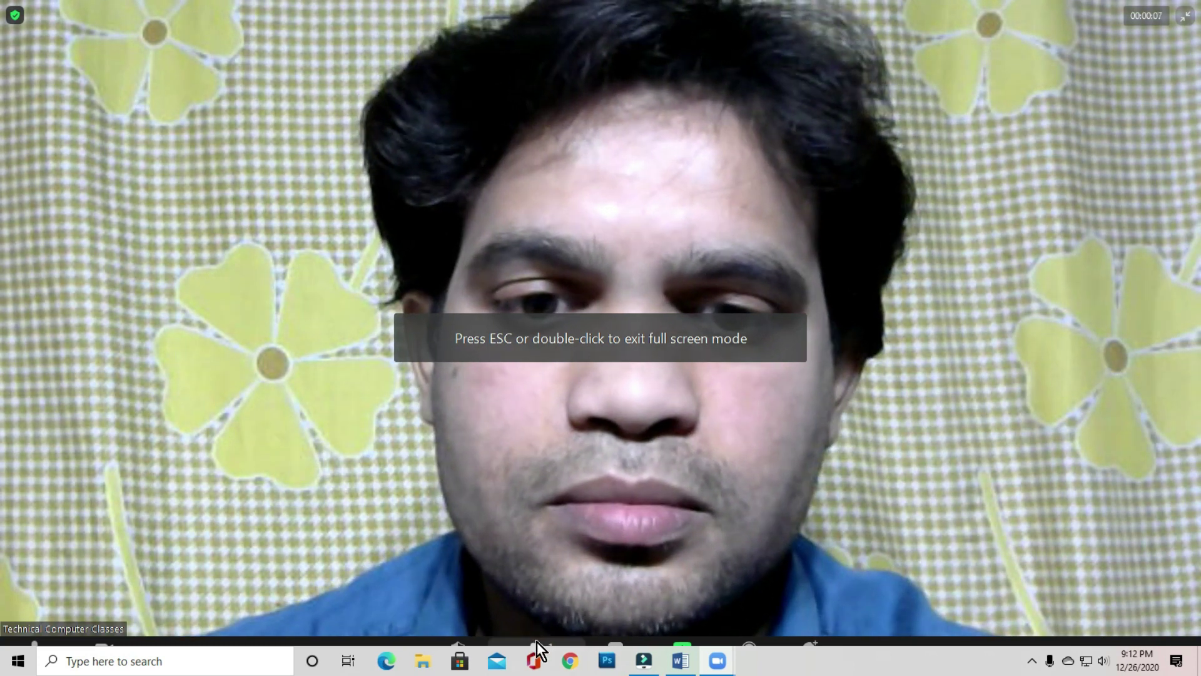
Look at the new meeting's security options without changing them and open its participants list
click(459, 643)
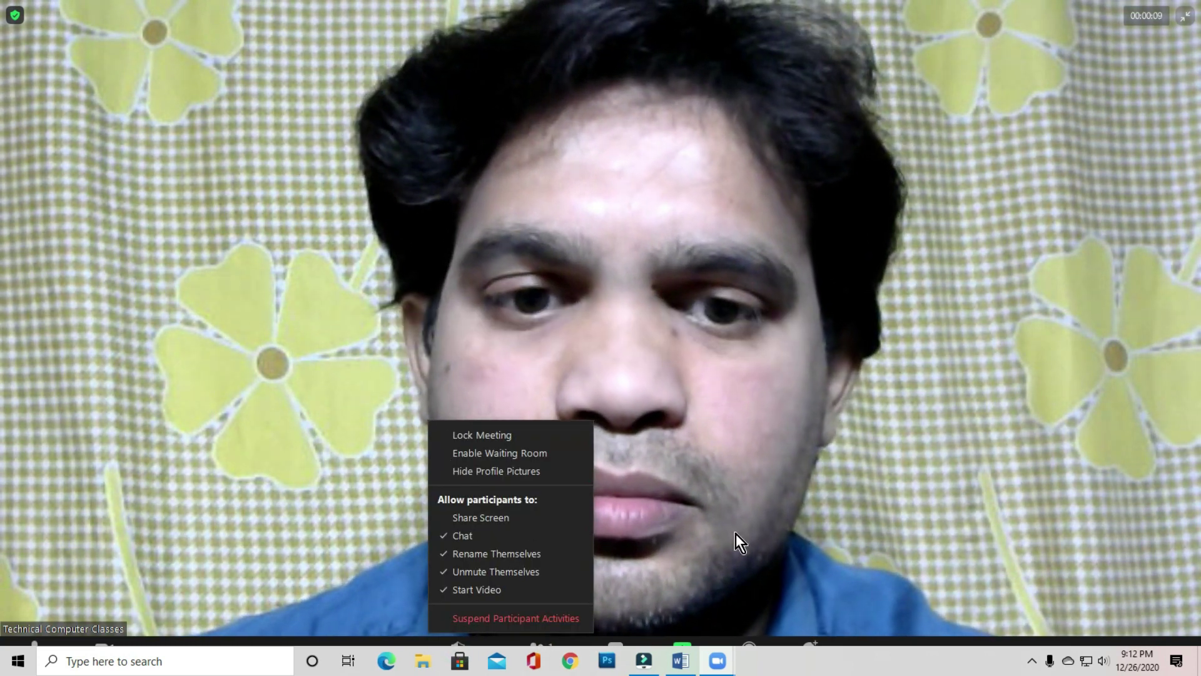
click(735, 534)
click(541, 643)
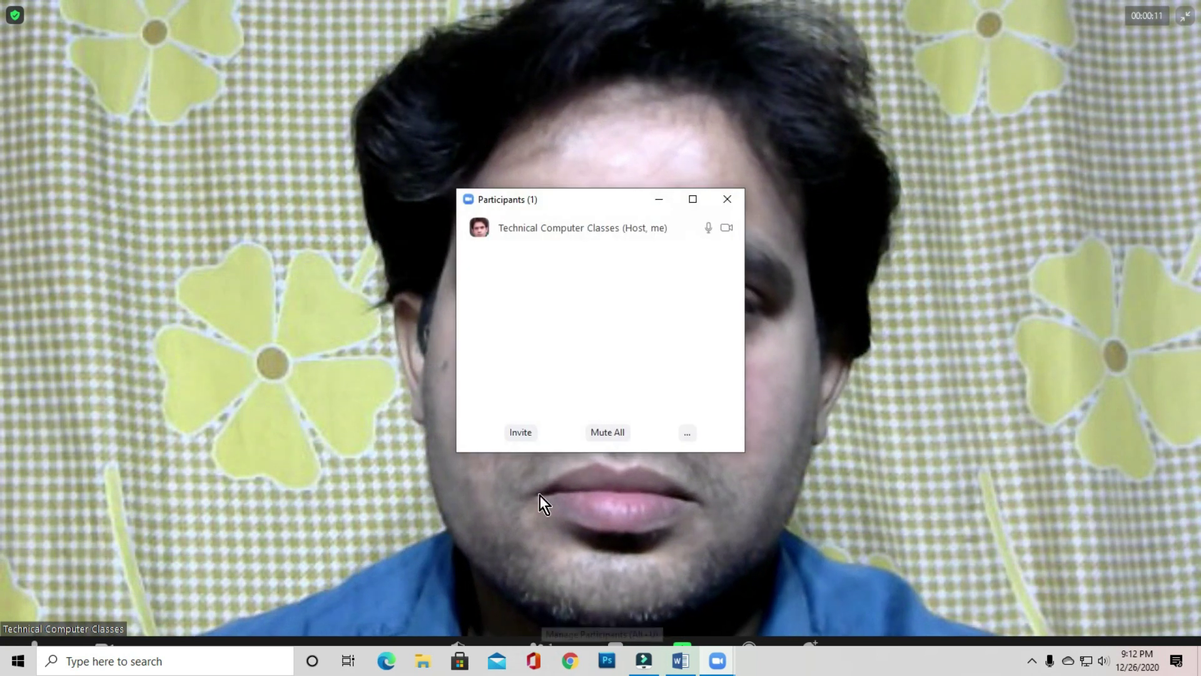
Close the participants list and share the Document1 Word window in the meeting
drag(604, 199, 604, 115)
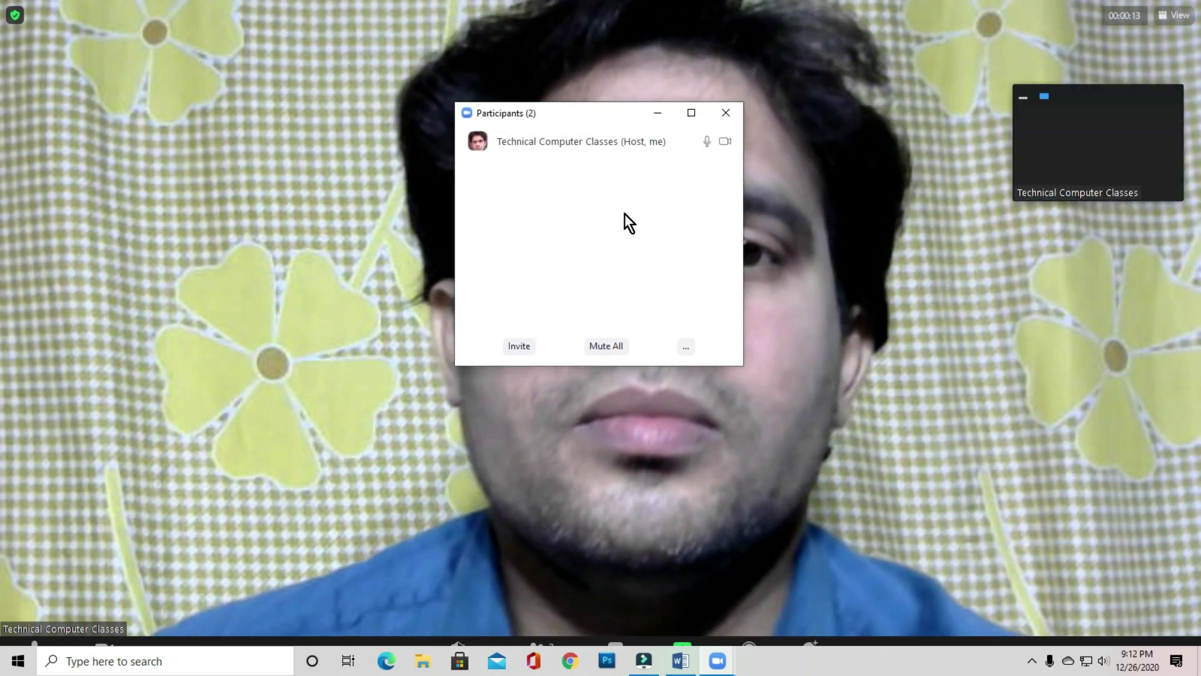
click(723, 110)
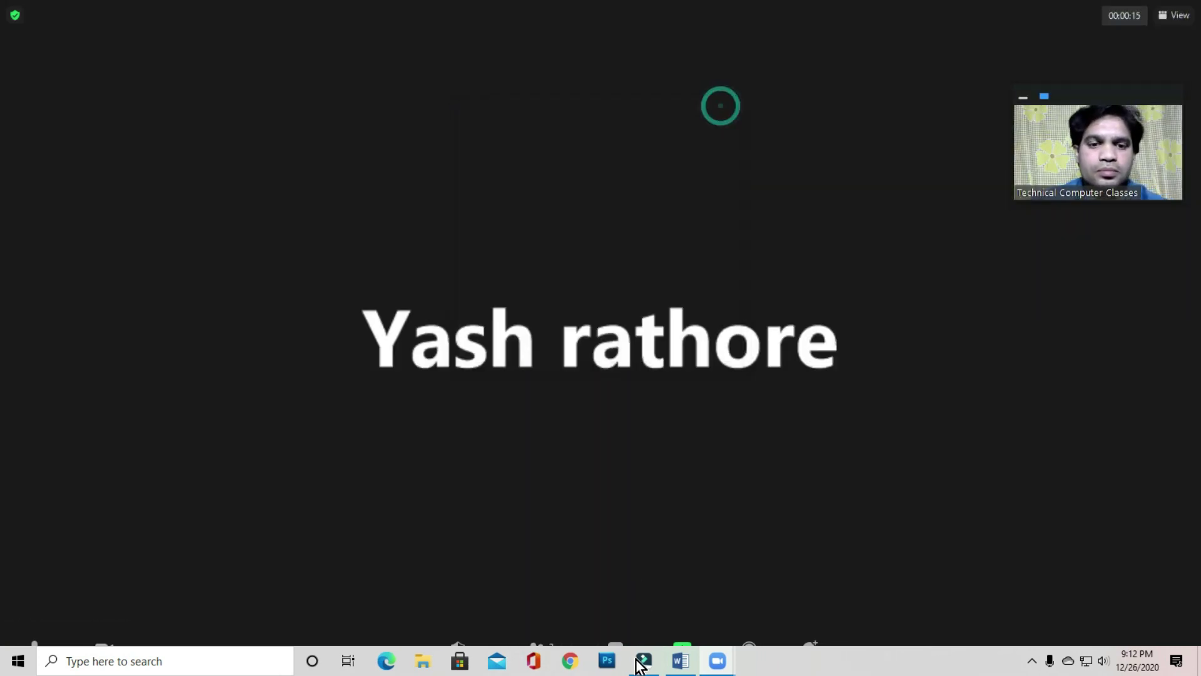
click(683, 643)
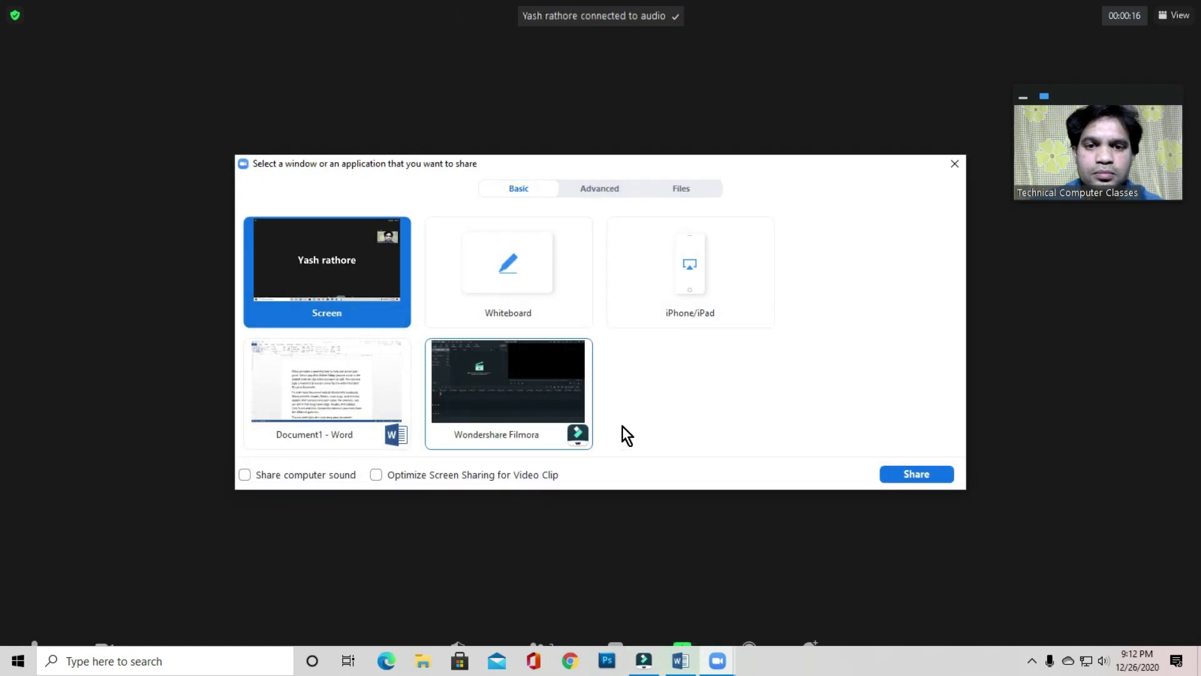
click(335, 376)
click(932, 478)
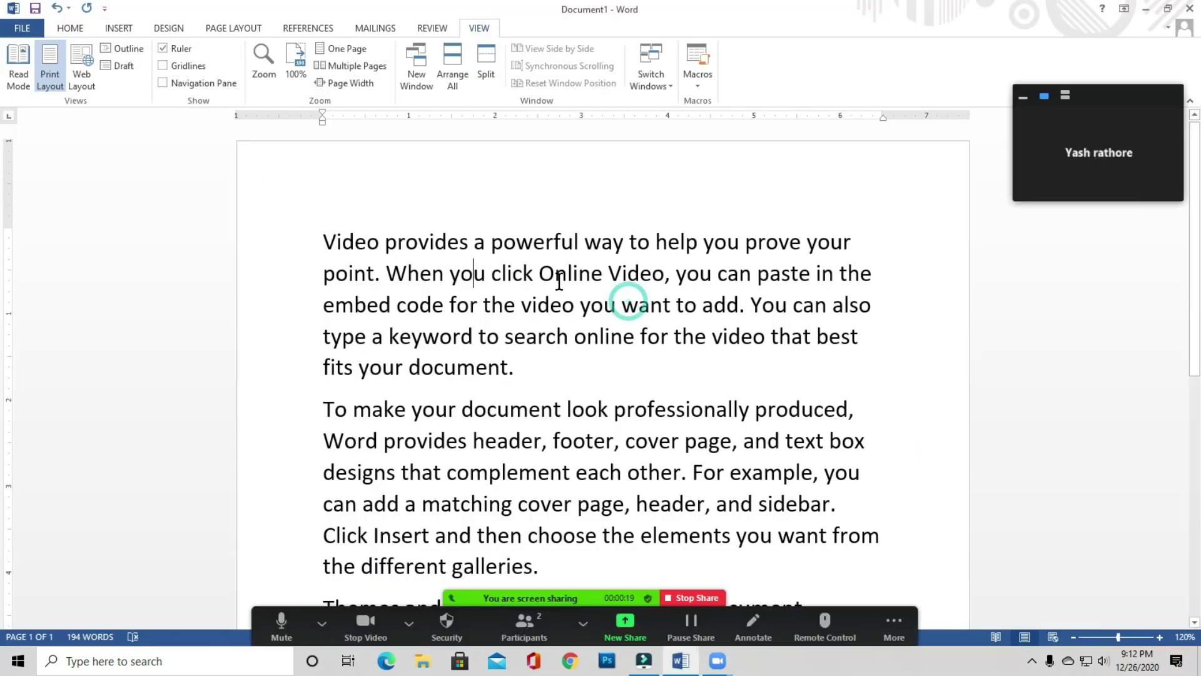
Switch the floating video panel to show several participants and look at the host video's options without changing them
click(1063, 97)
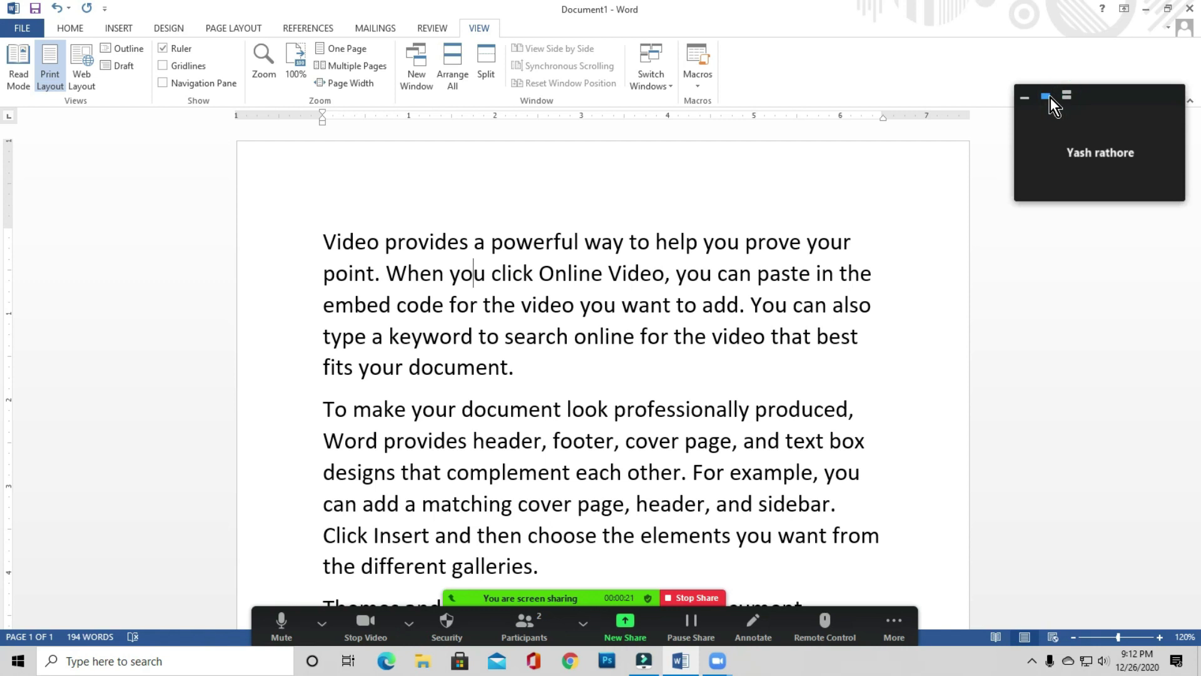
click(597, 307)
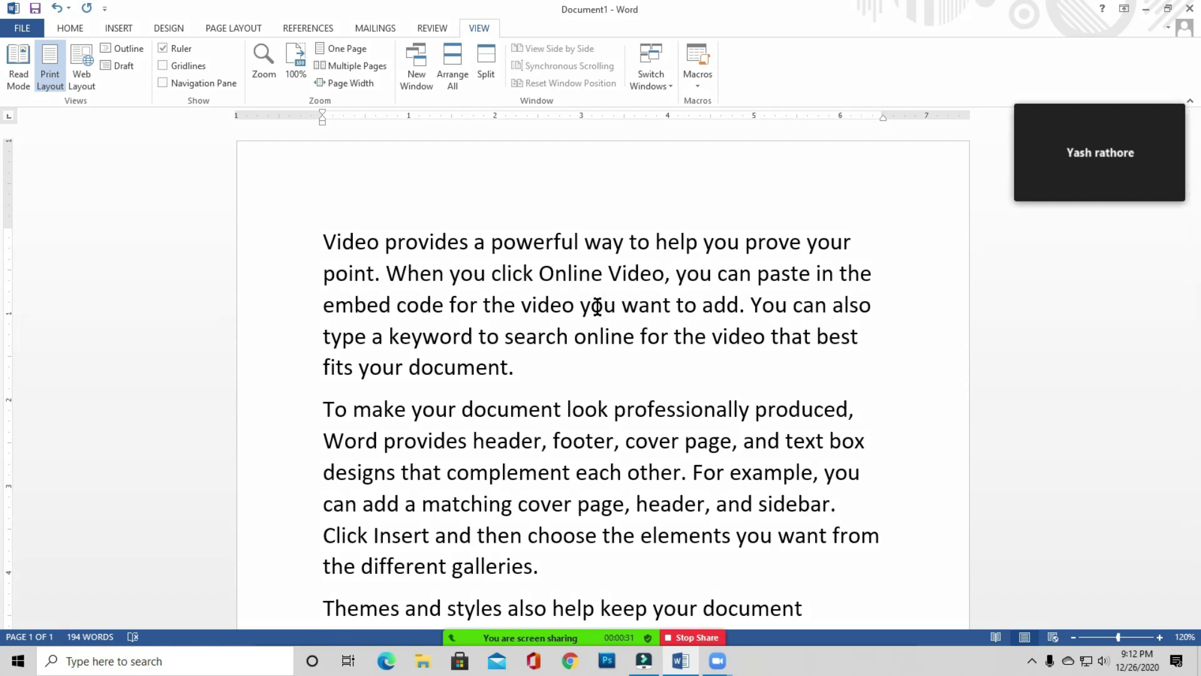
mouse_move(1086, 175)
click(1067, 96)
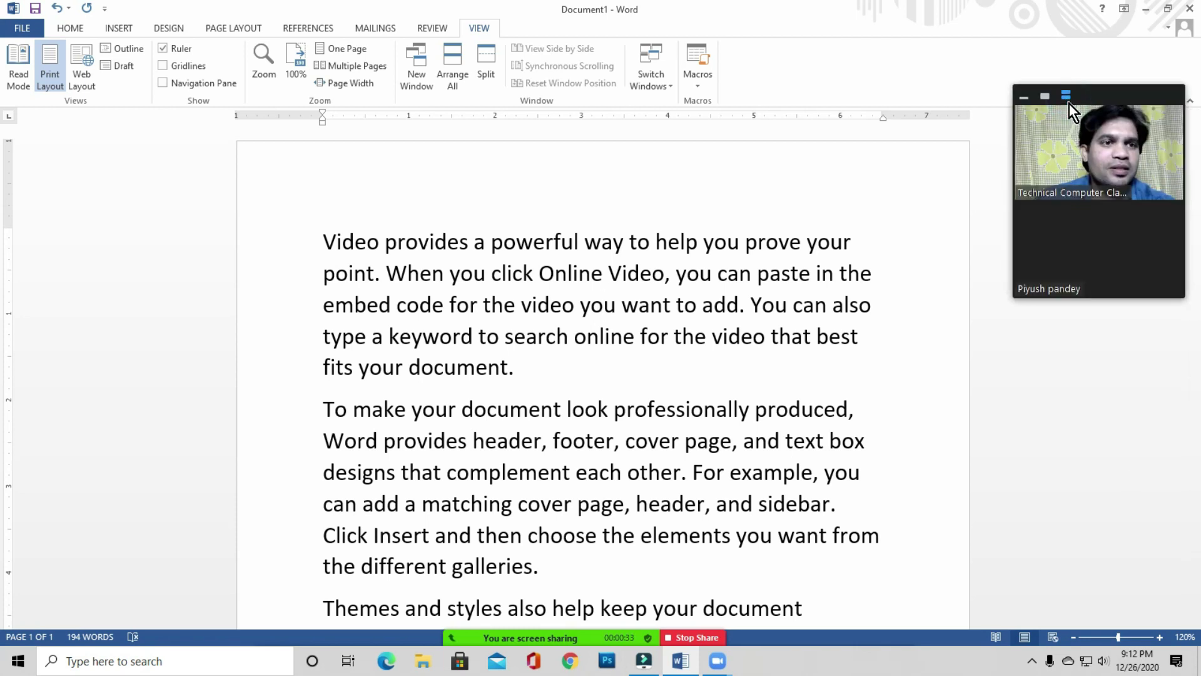
click(1172, 116)
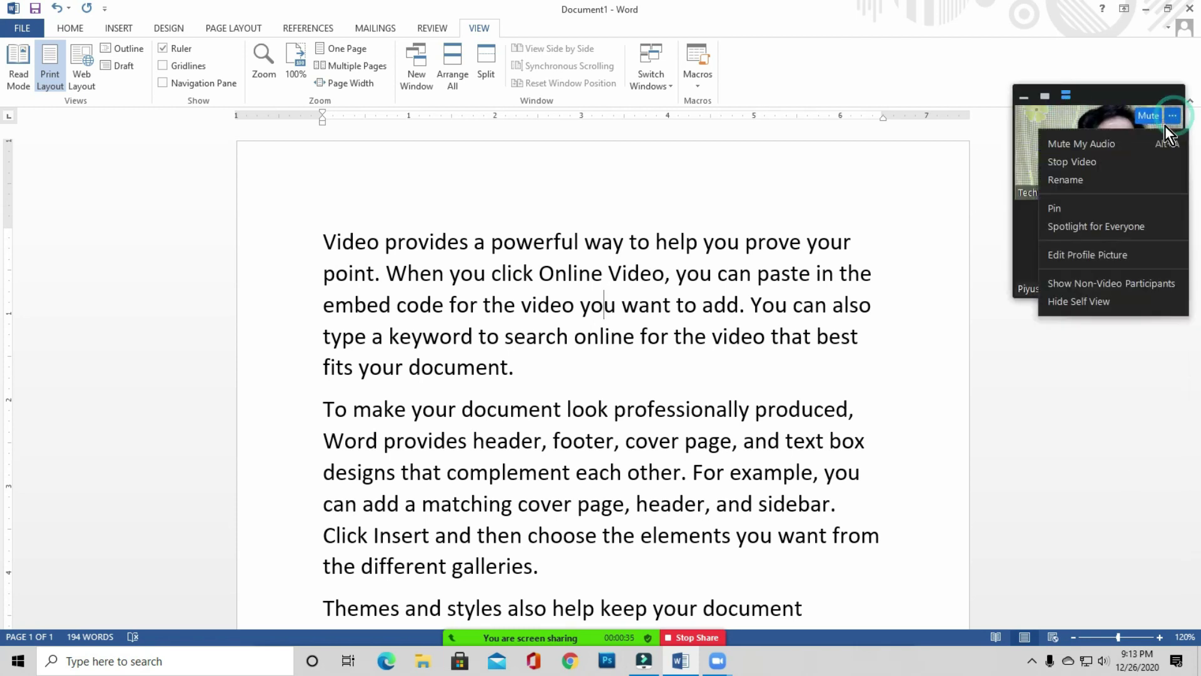
click(751, 269)
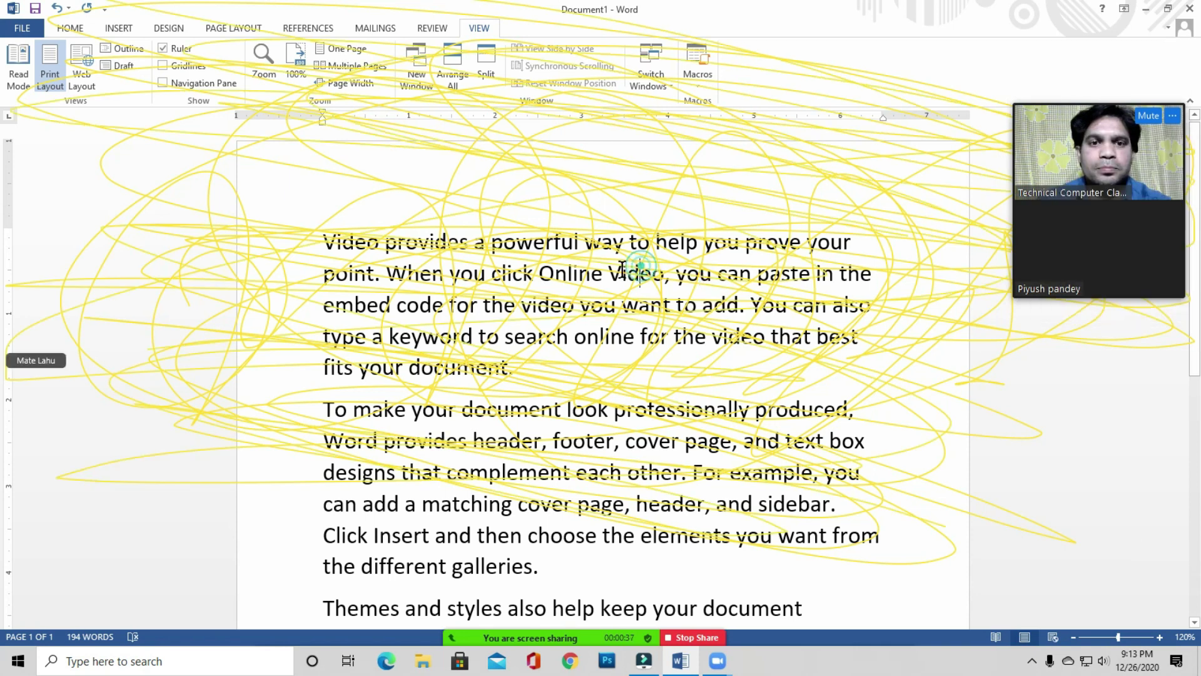
Open the annotation tools for the shared Word document
drag(584, 242, 702, 303)
click(783, 305)
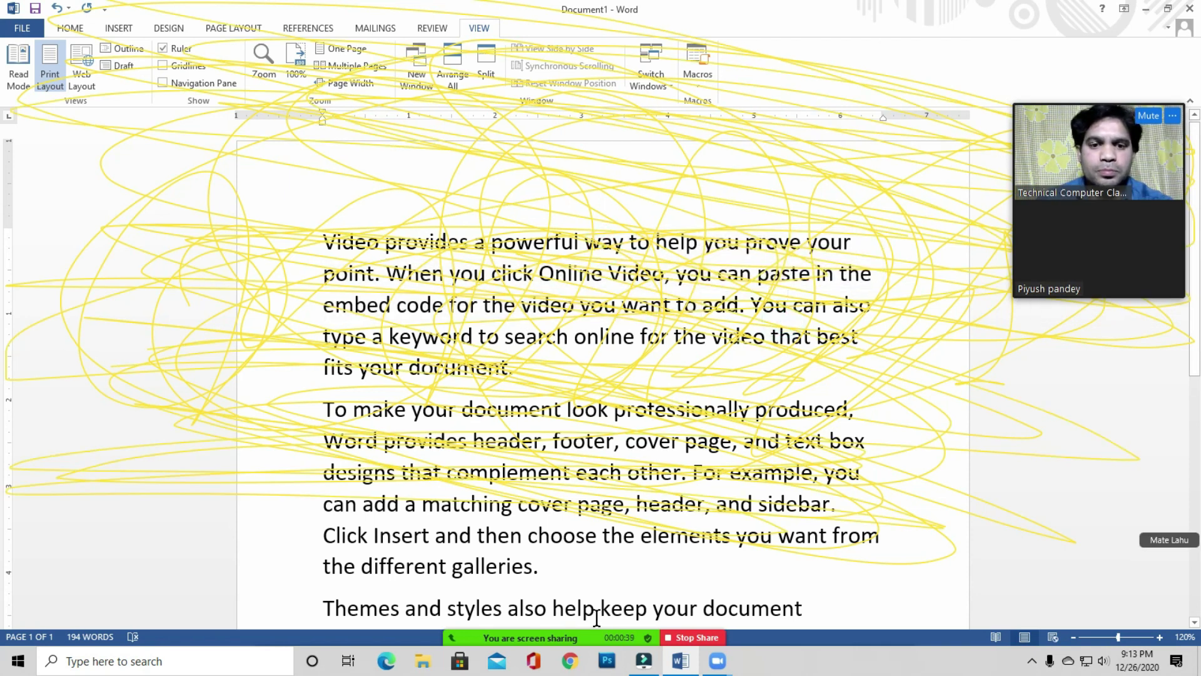
mouse_move(596, 636)
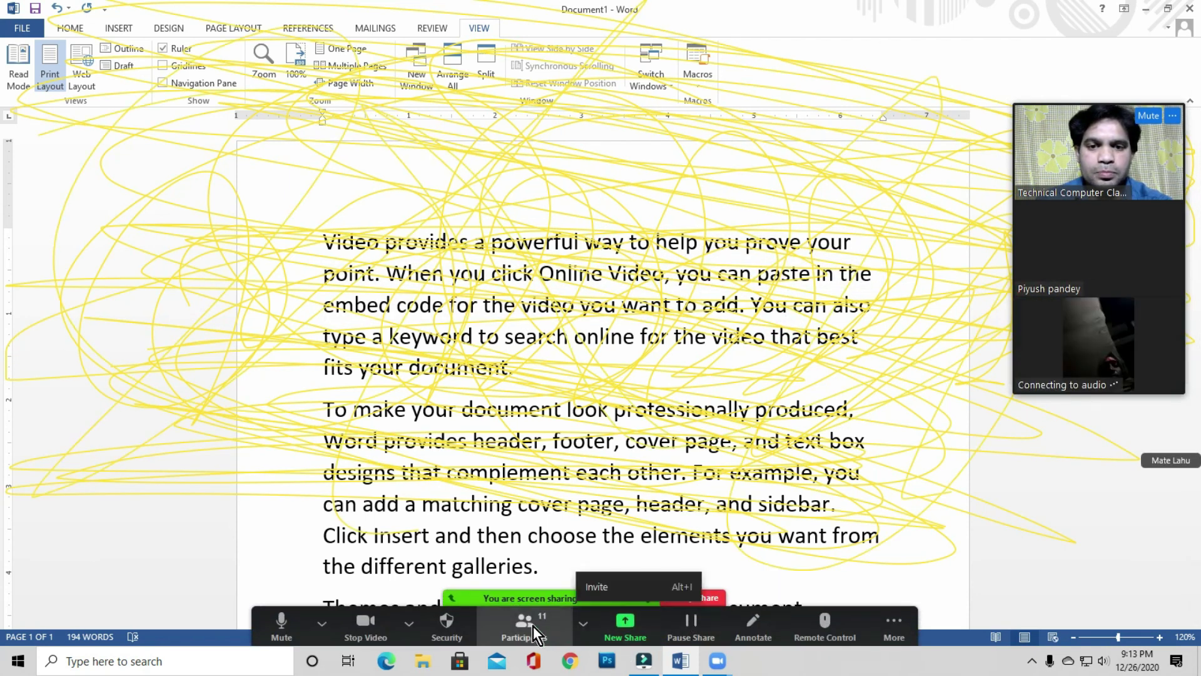
click(731, 628)
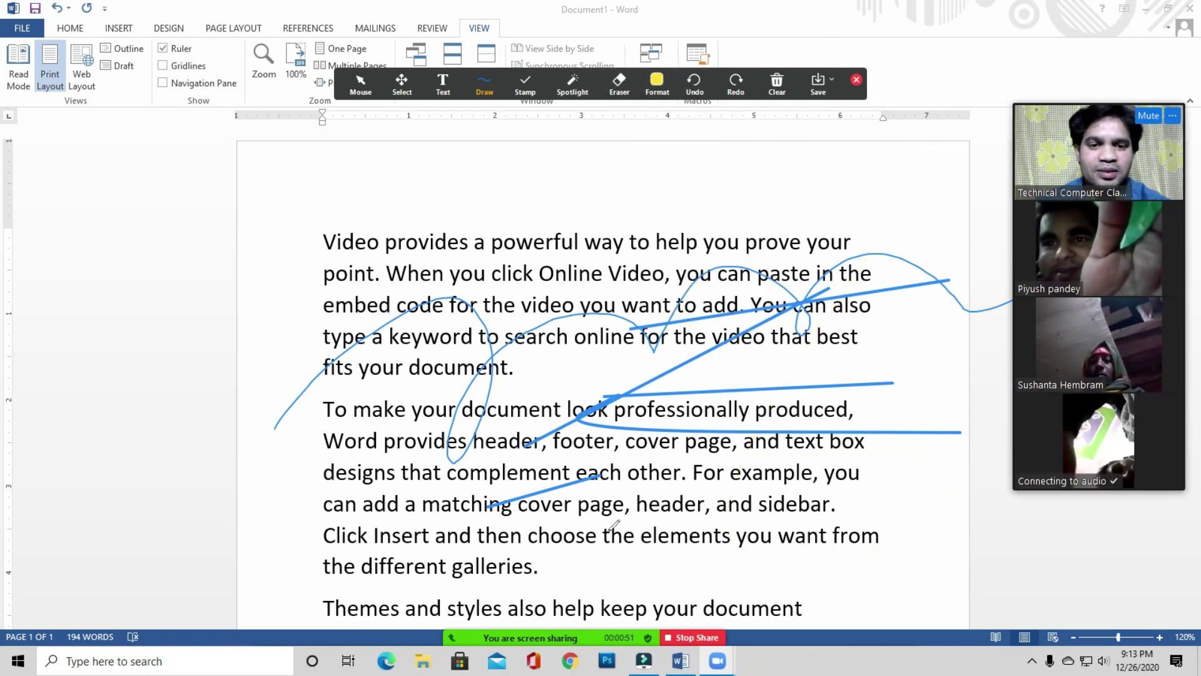
Check the additional options of the sharing session and close the annotation tools
mouse_move(542, 646)
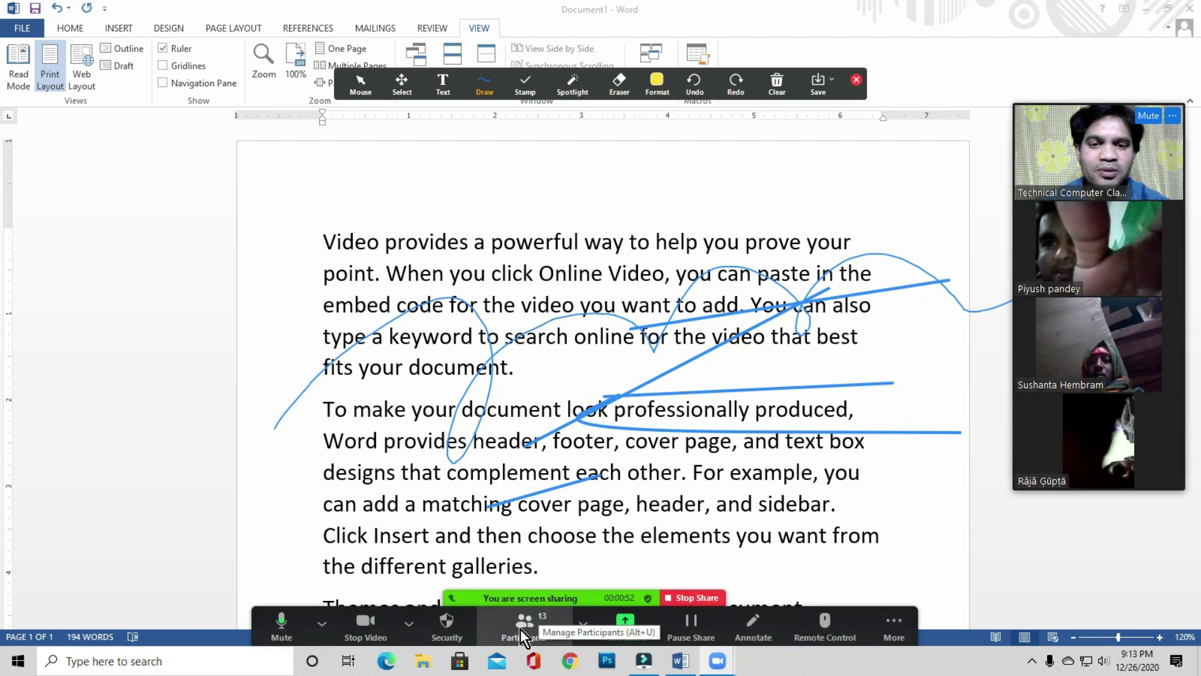
click(894, 622)
click(649, 492)
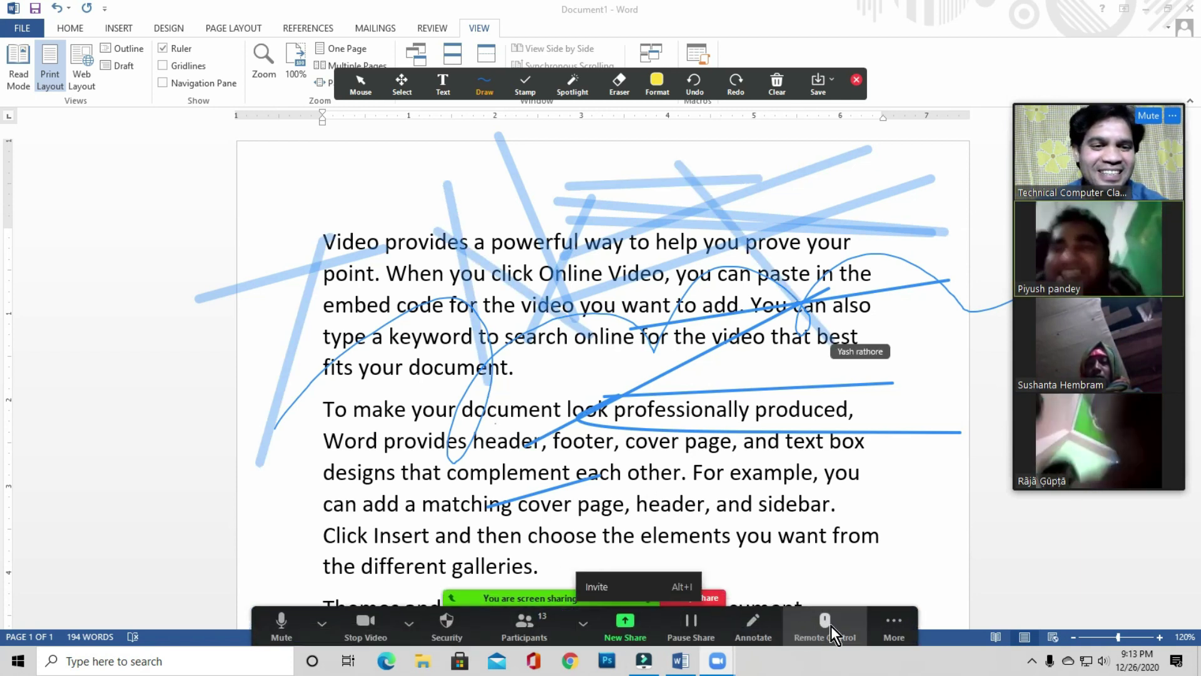
click(888, 627)
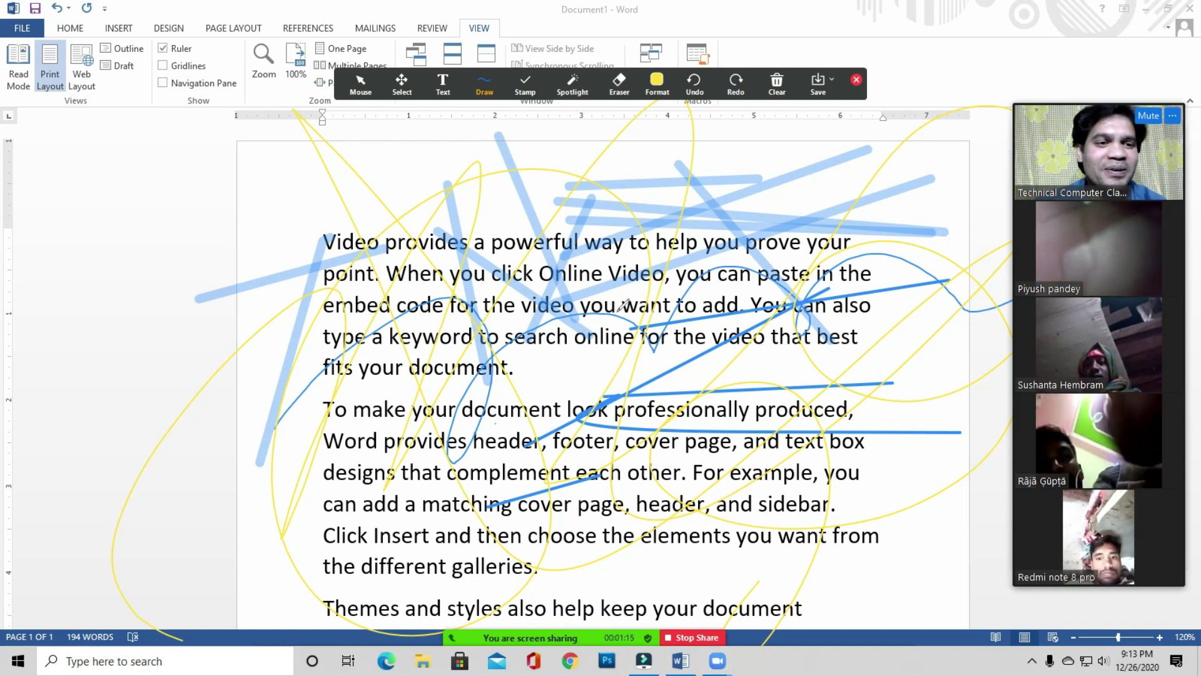
mouse_move(720, 638)
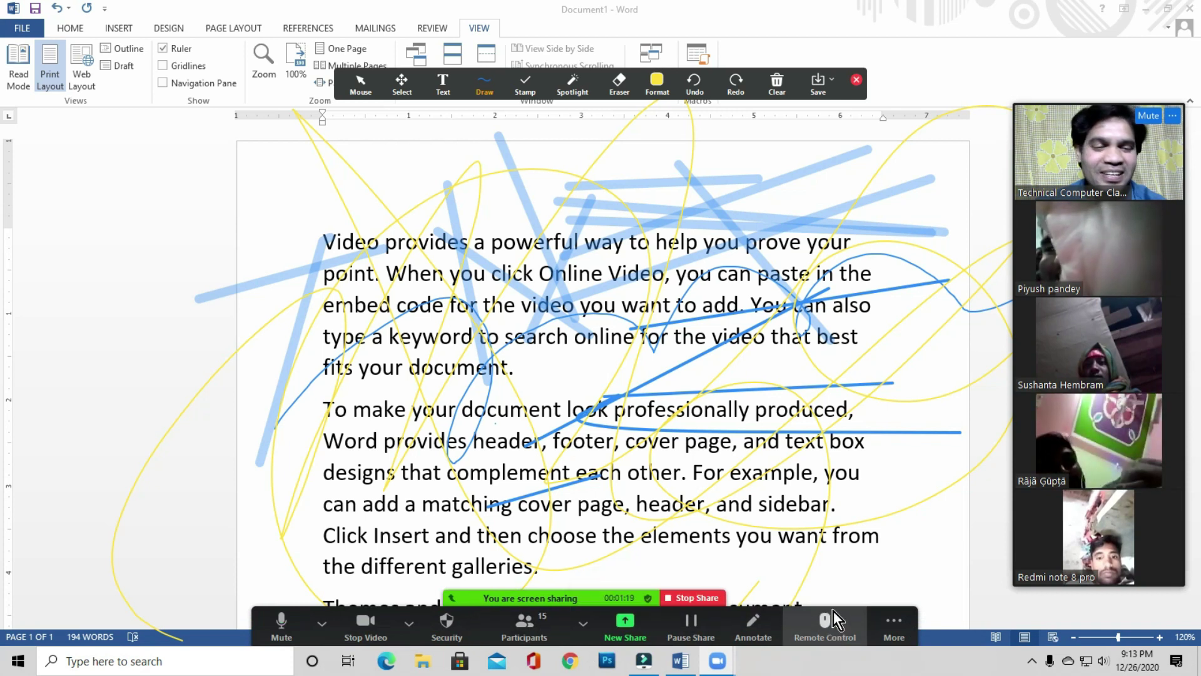
click(894, 625)
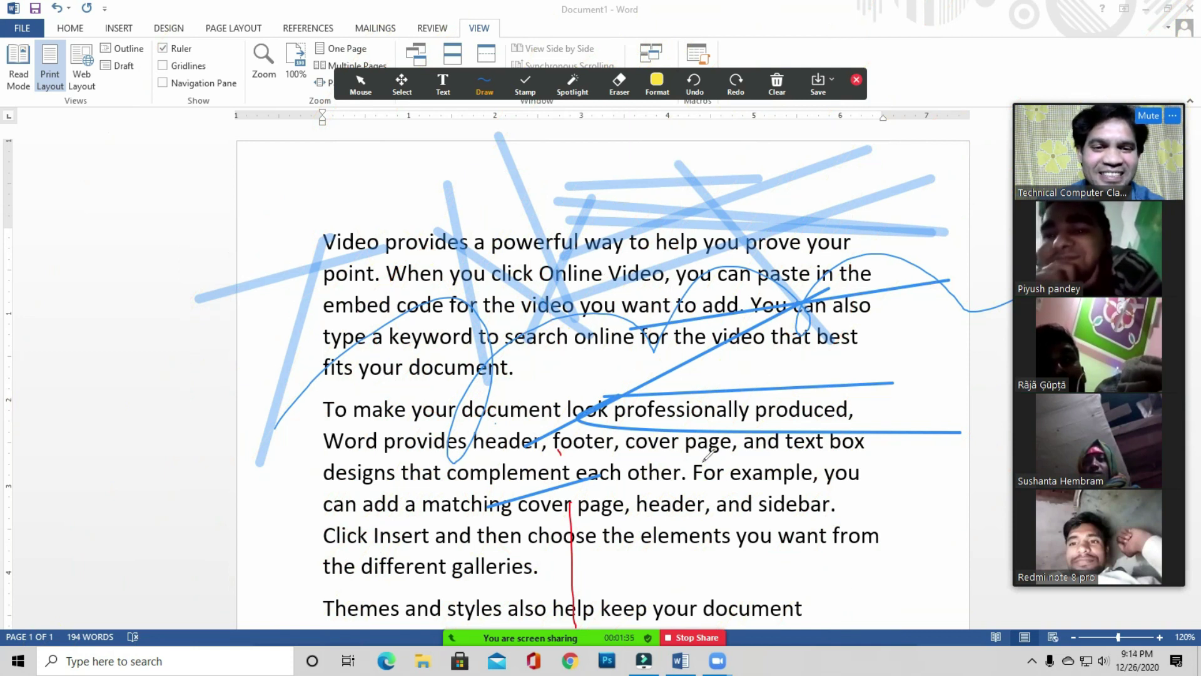
mouse_move(688, 653)
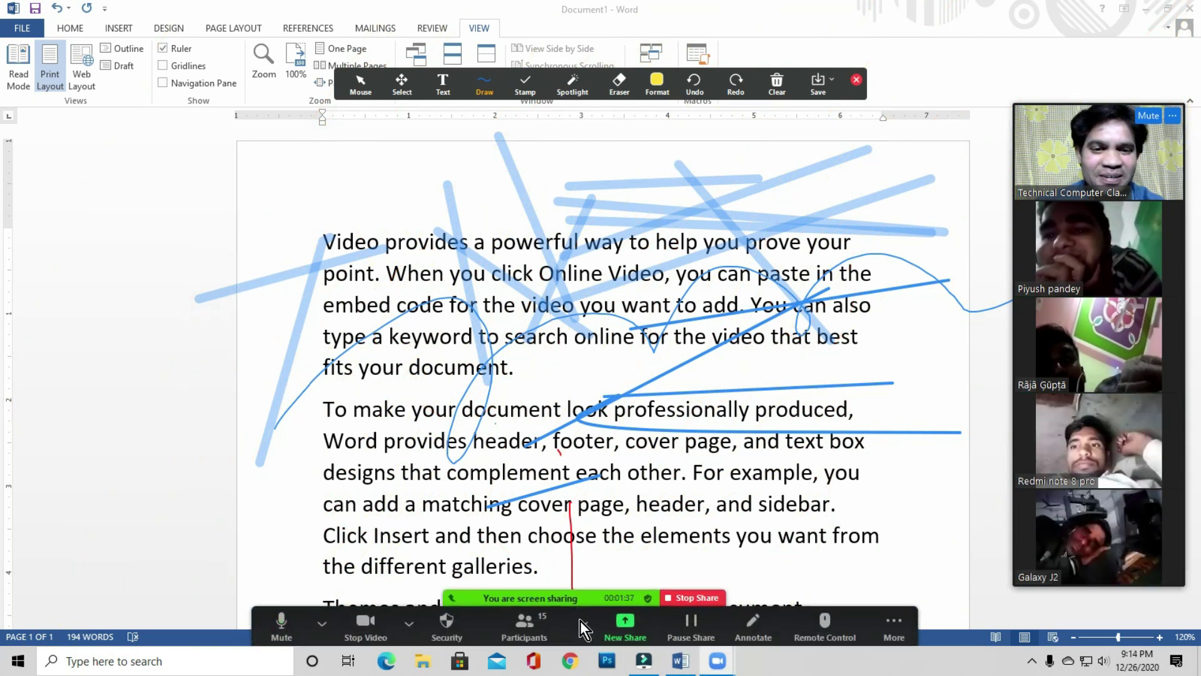
click(754, 623)
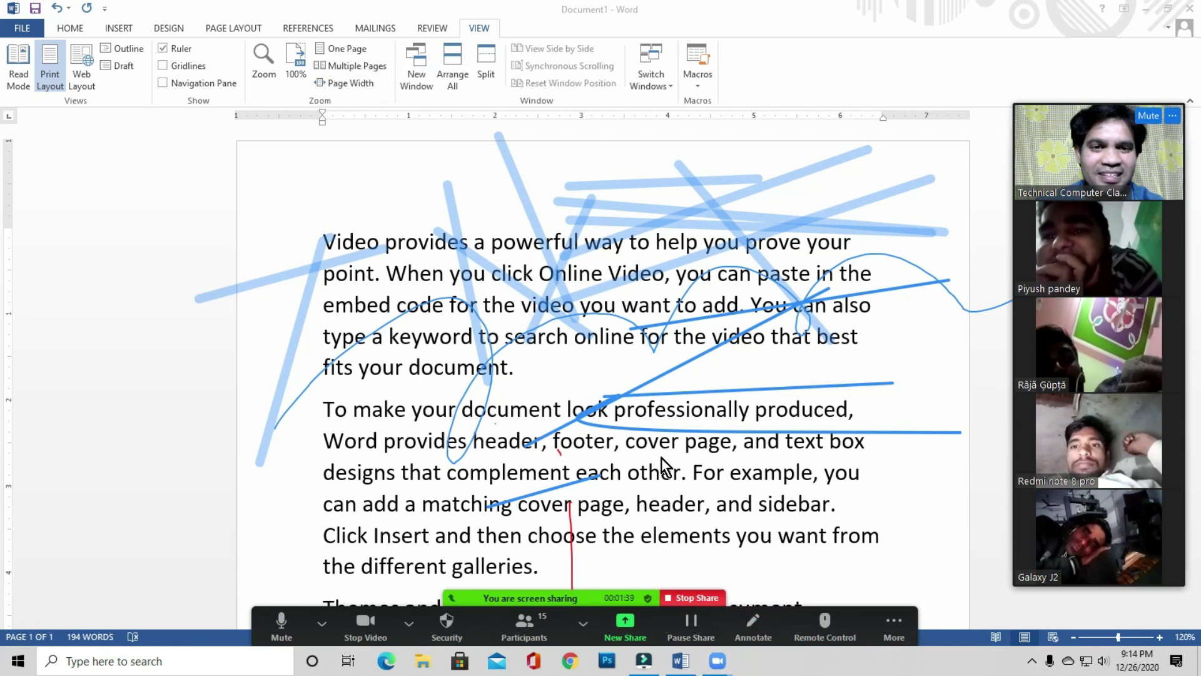
Disable annotation for others on the shared screen
mouse_move(637, 635)
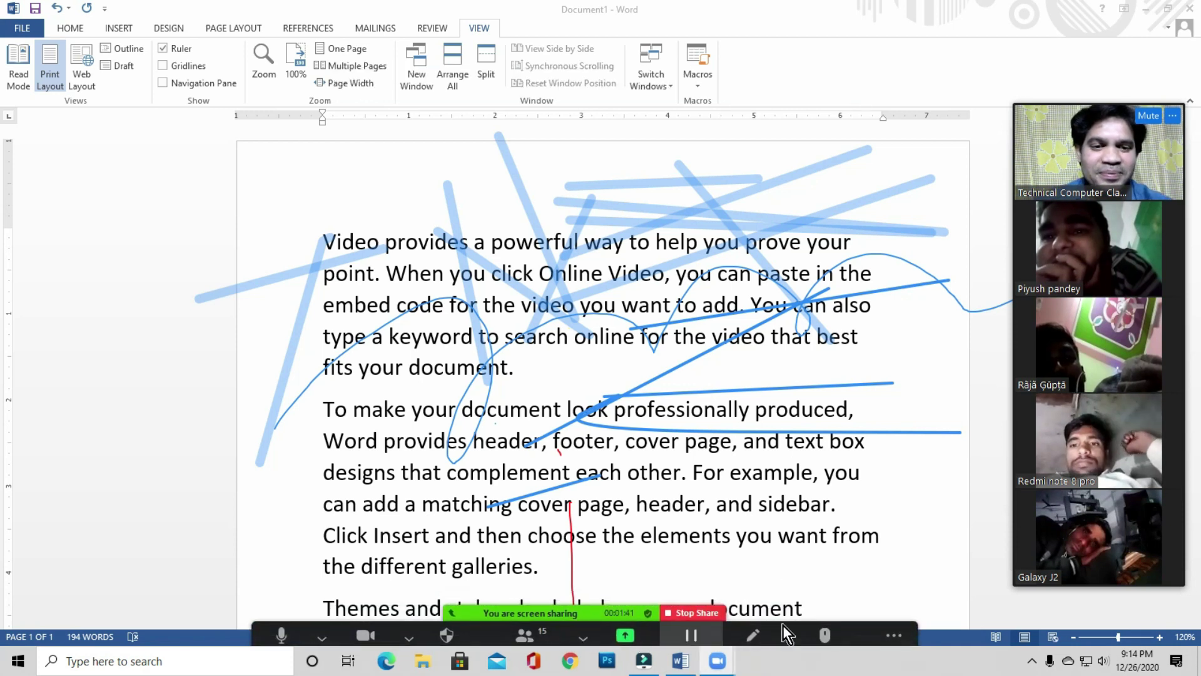
click(892, 620)
click(910, 470)
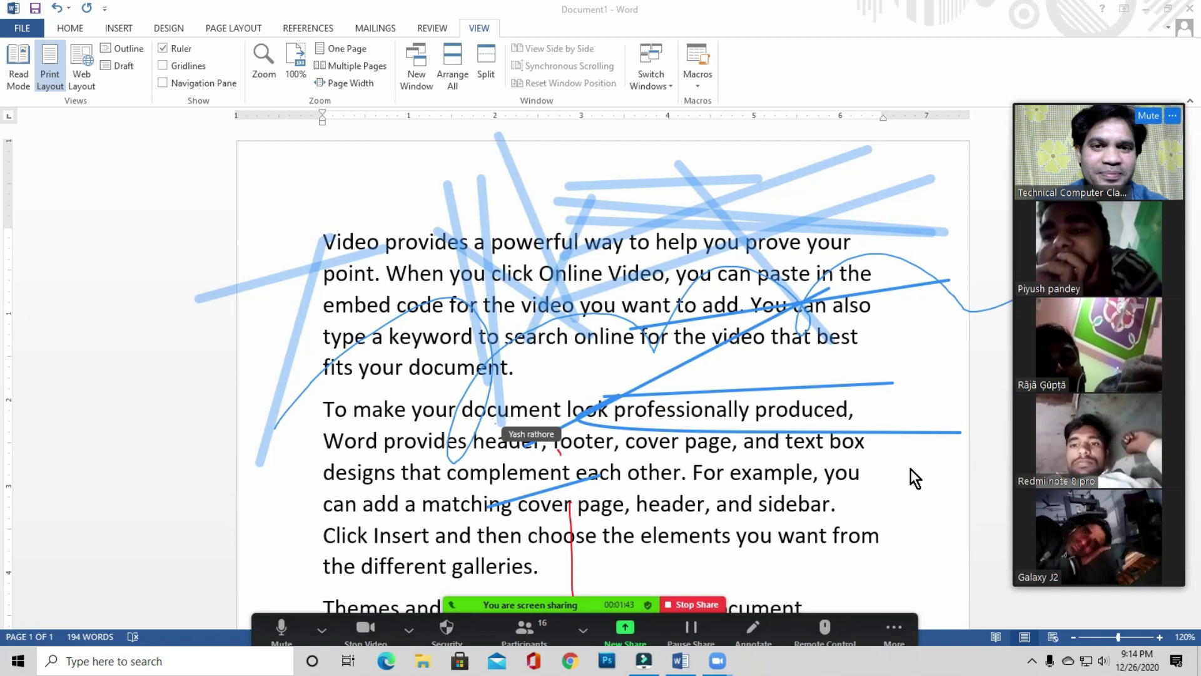
mouse_move(763, 632)
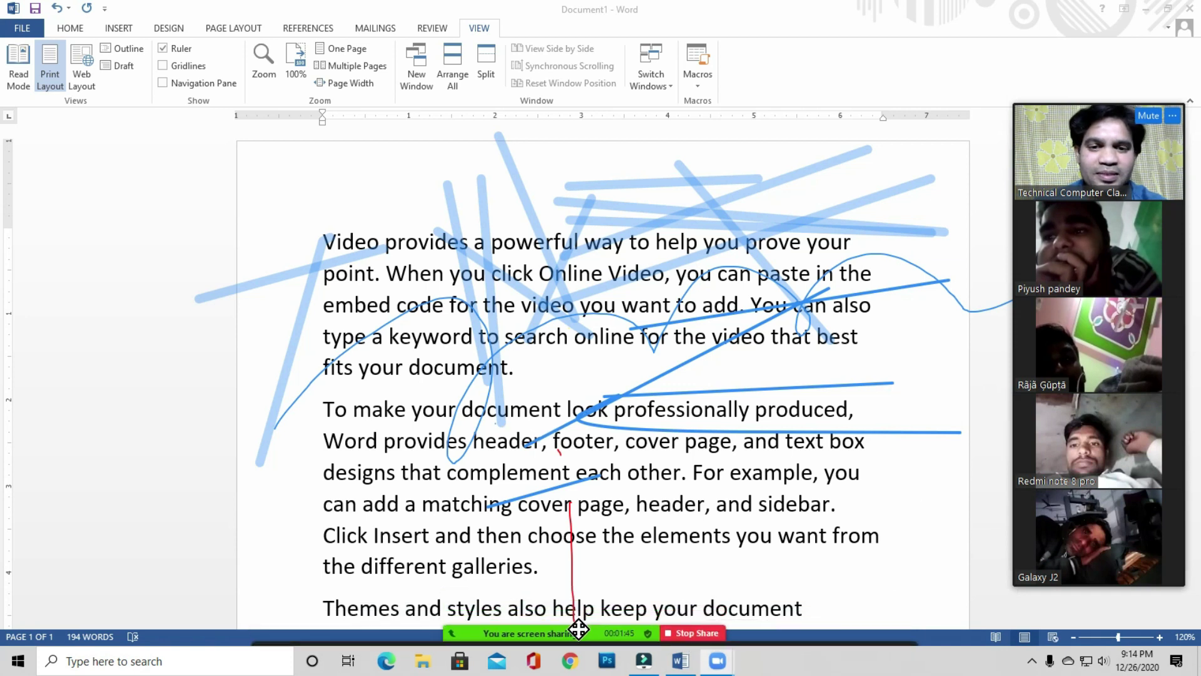
click(892, 622)
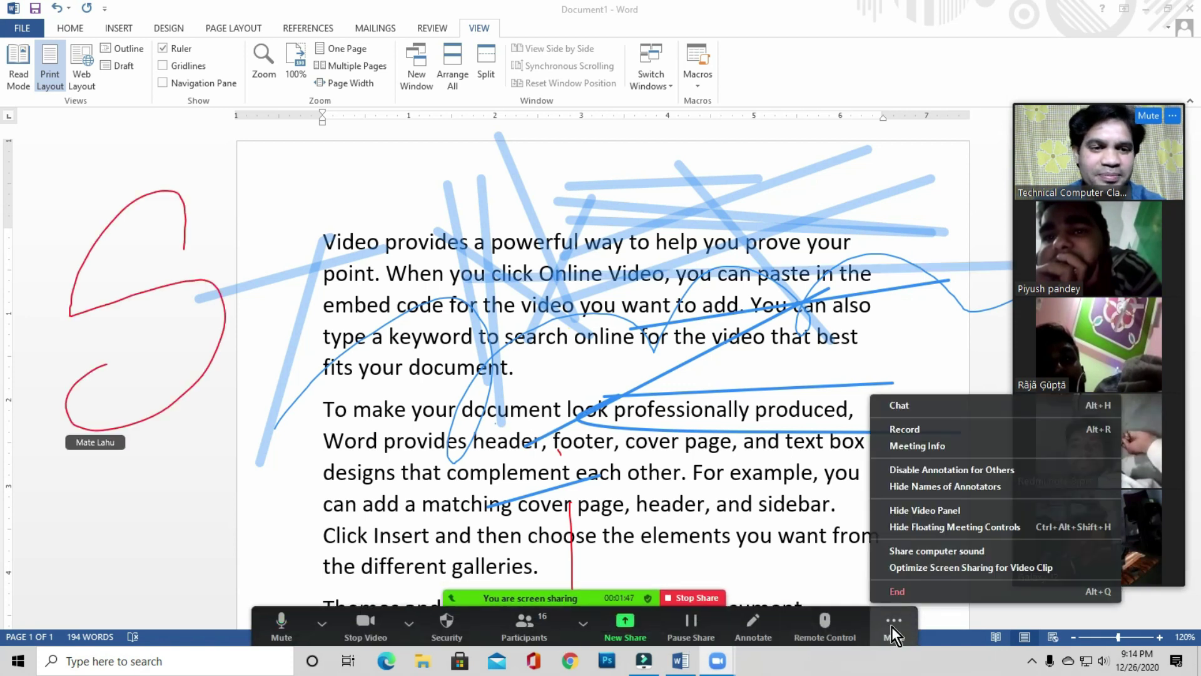
click(910, 467)
Reopen the annotation tools and use the Eraser on the strokes above and across the right part of the first paragraph
mouse_move(628, 638)
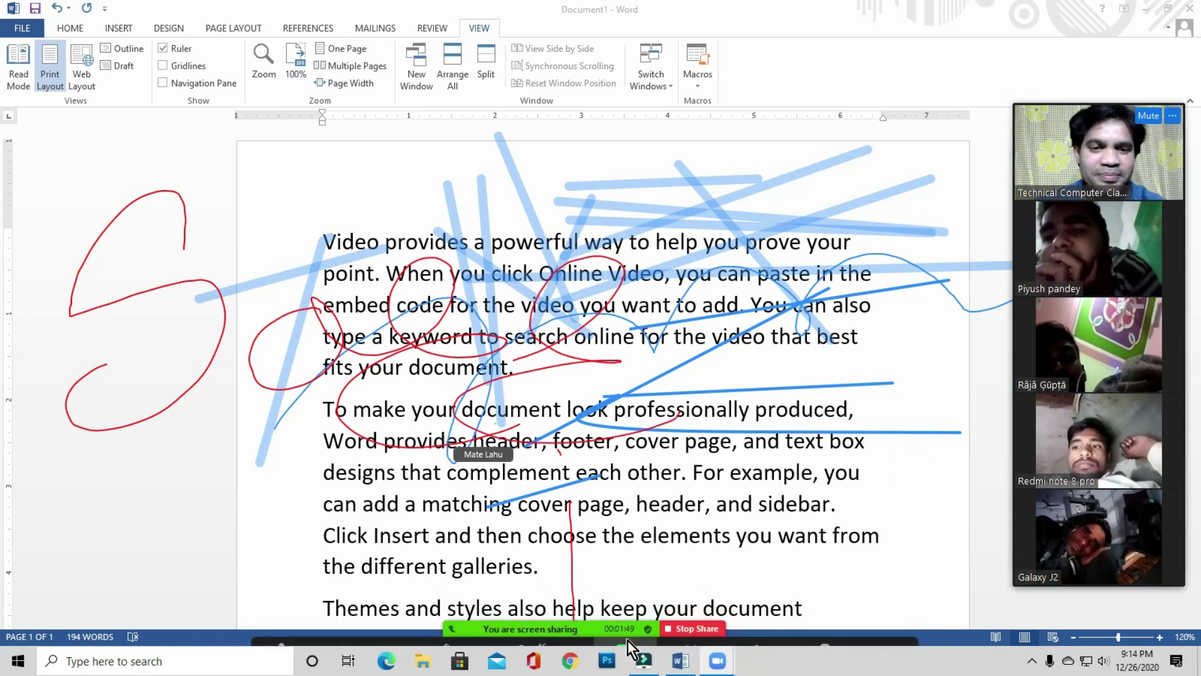
click(754, 624)
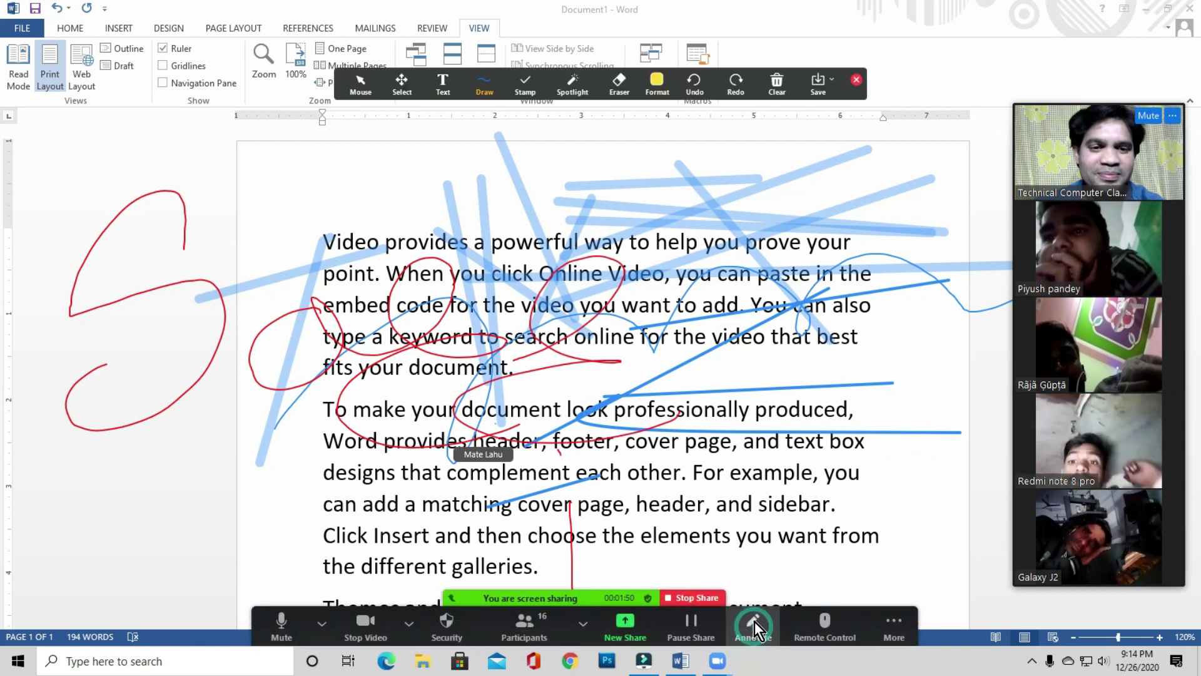
click(620, 84)
click(623, 238)
click(579, 220)
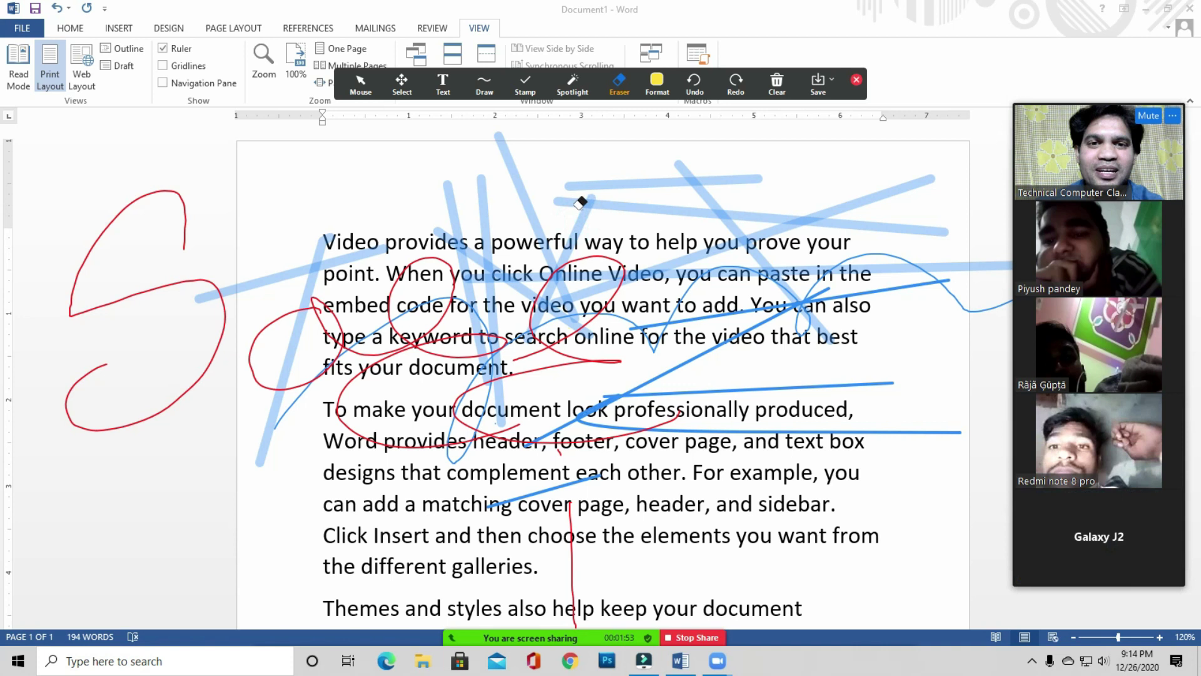
click(584, 202)
drag(613, 171, 710, 187)
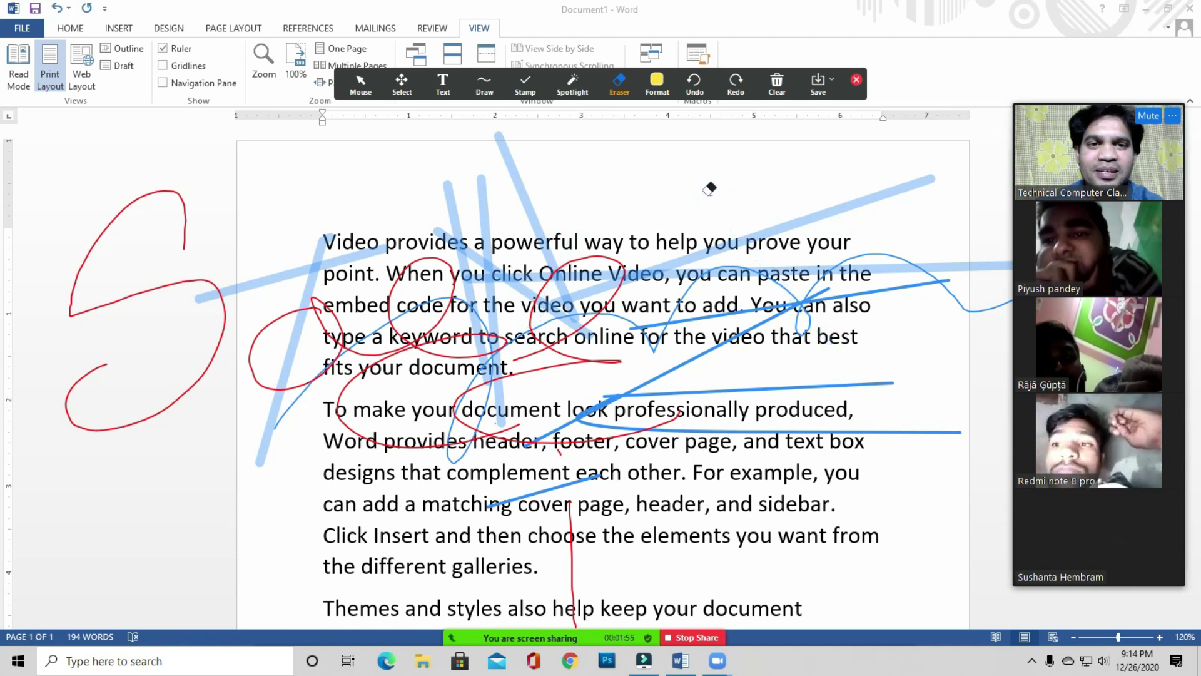
click(773, 229)
click(790, 304)
click(659, 320)
click(618, 312)
click(604, 299)
click(519, 281)
click(491, 257)
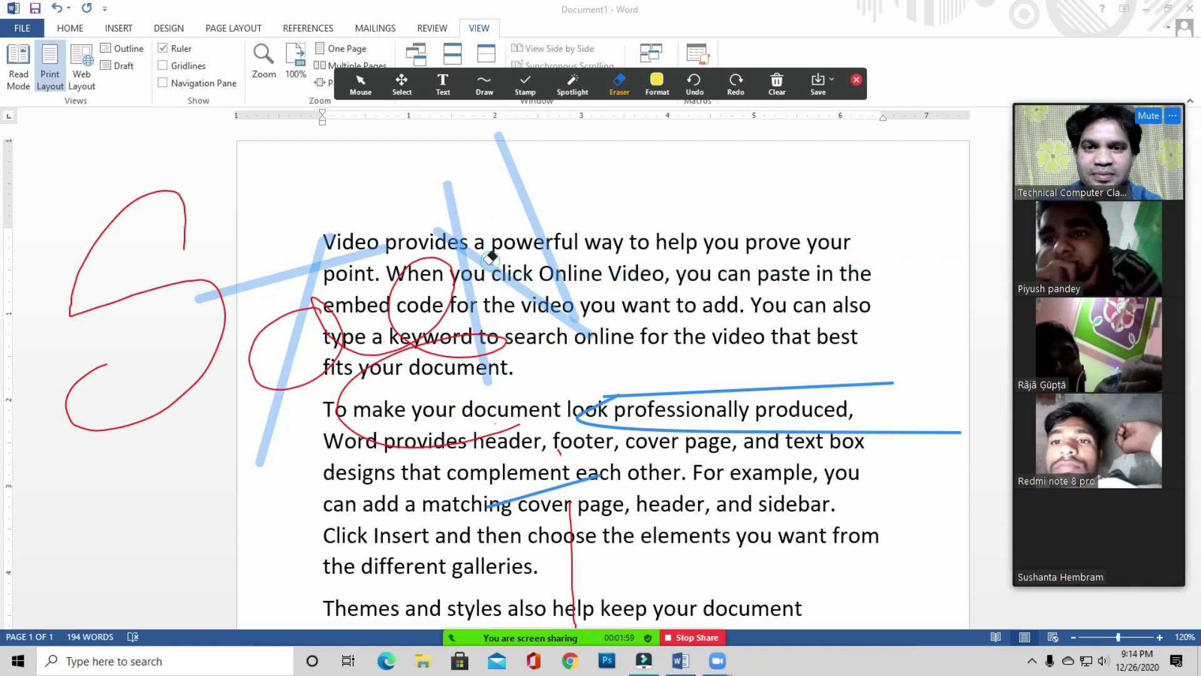
Erase the remaining light blue and red strokes over the first paragraph and the page's left margin
click(479, 260)
click(458, 230)
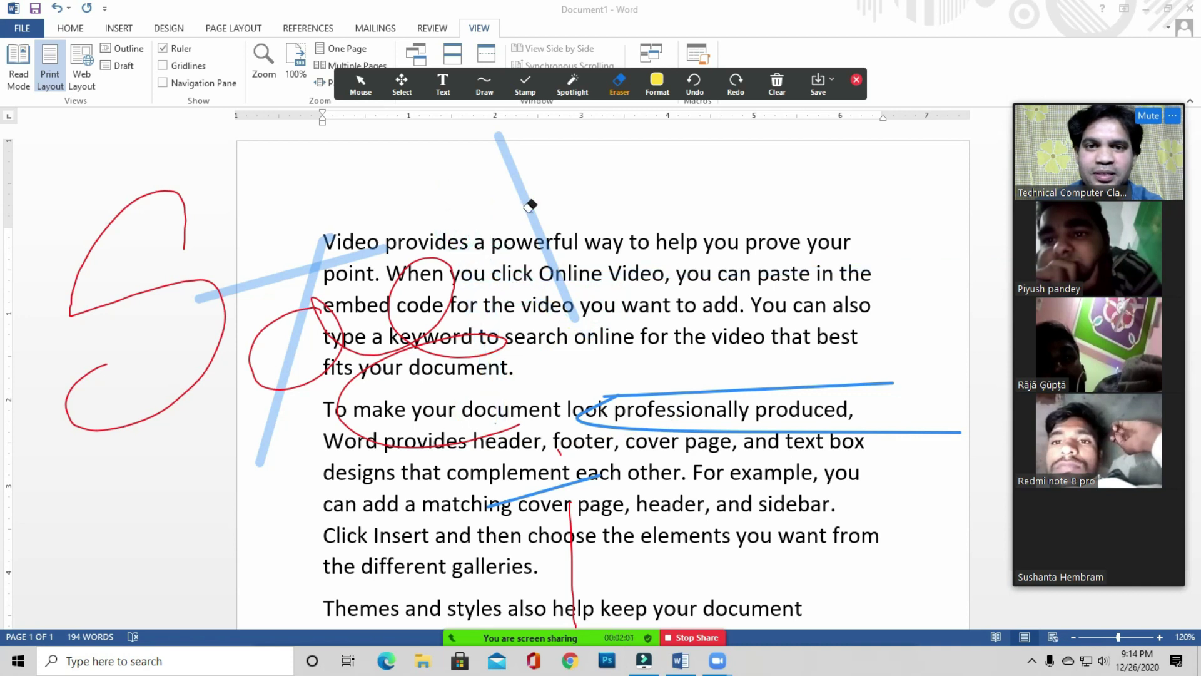
click(528, 207)
click(322, 257)
click(316, 264)
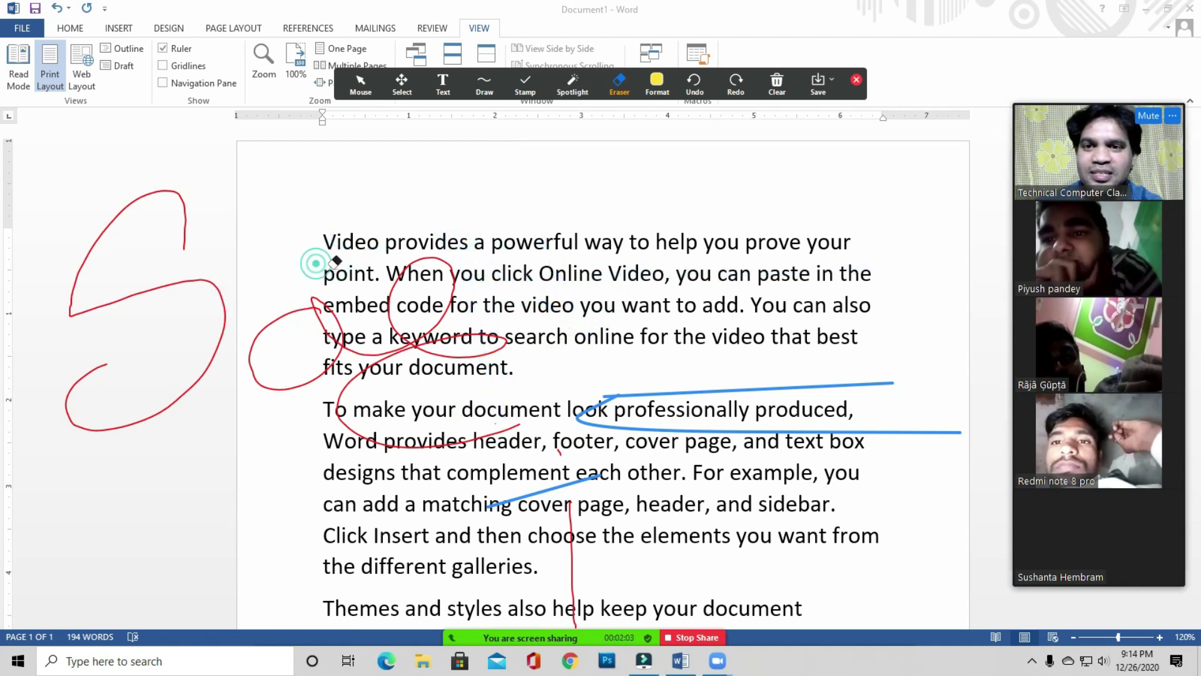
click(185, 230)
click(306, 305)
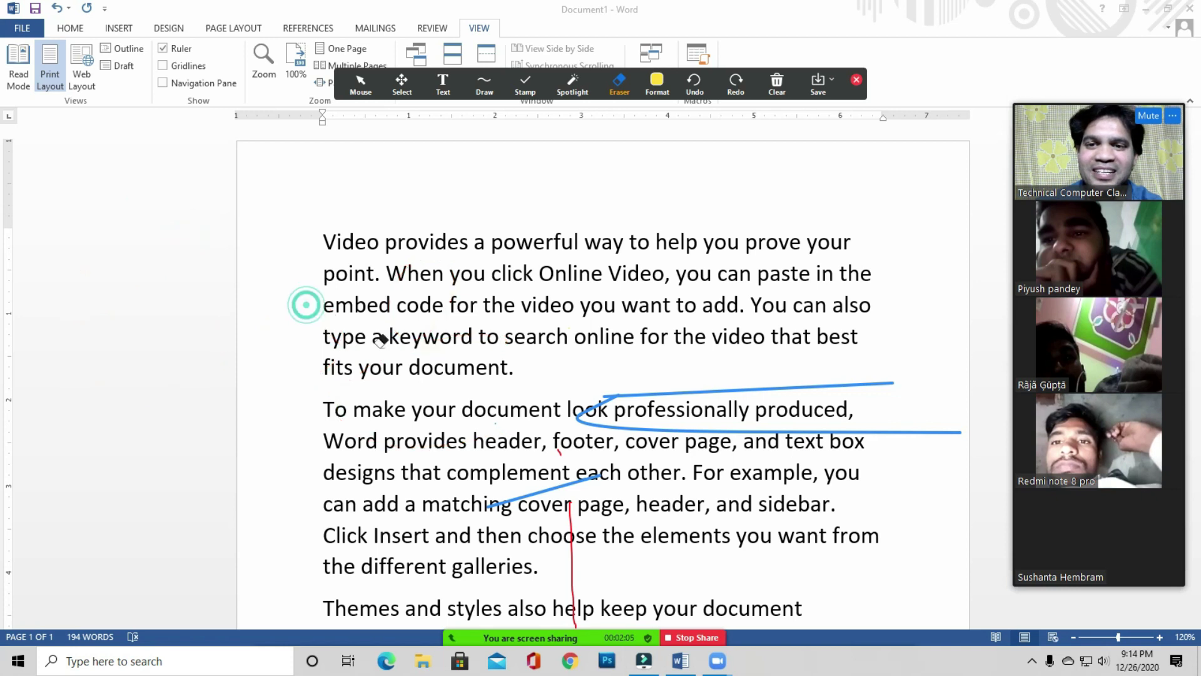
Erase the last blue and red strokes across the second paragraph and close the annotation tools
click(608, 398)
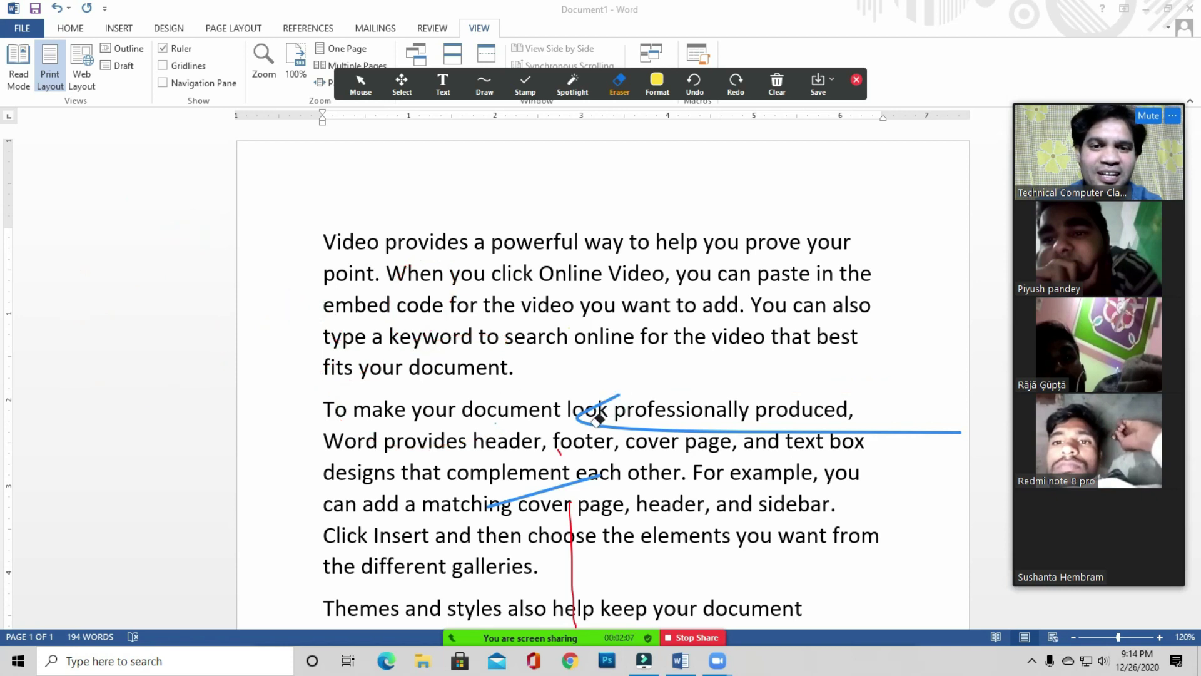
click(574, 481)
click(585, 421)
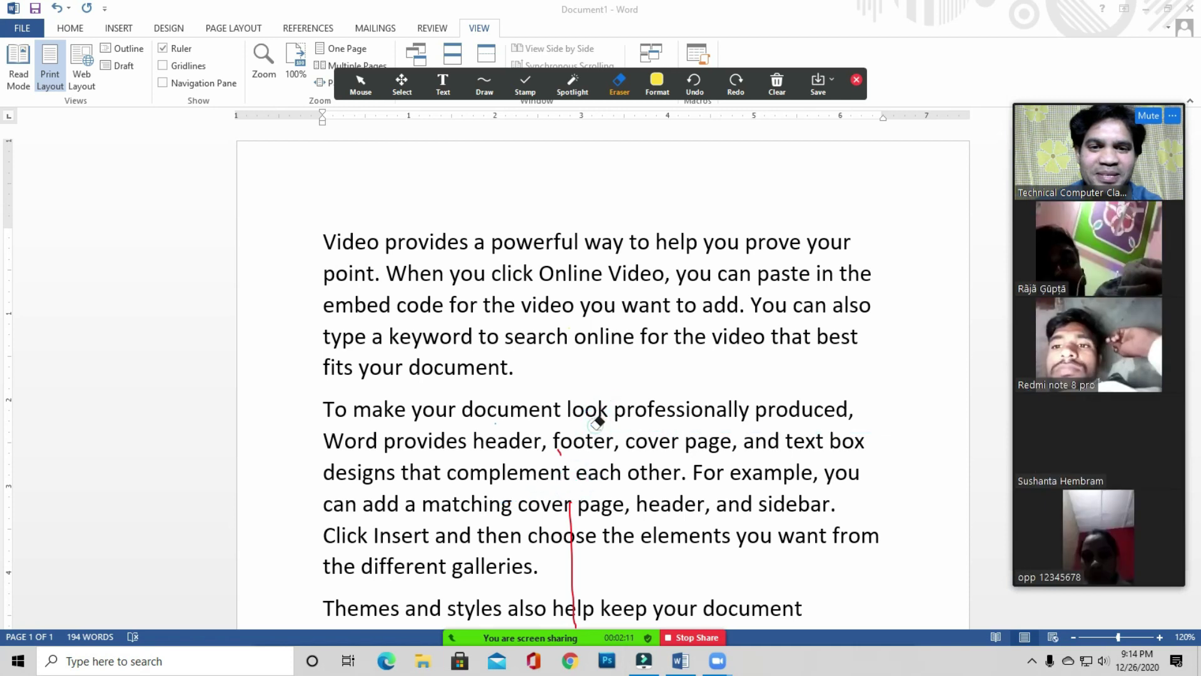
click(571, 548)
click(559, 447)
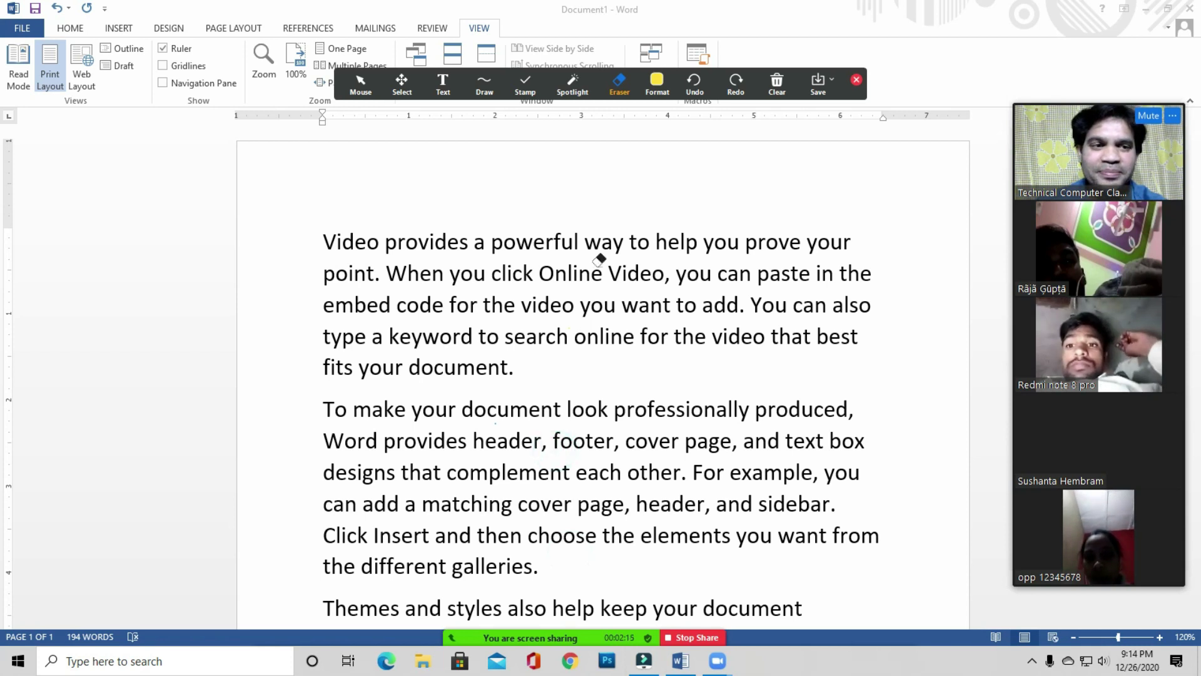
click(856, 80)
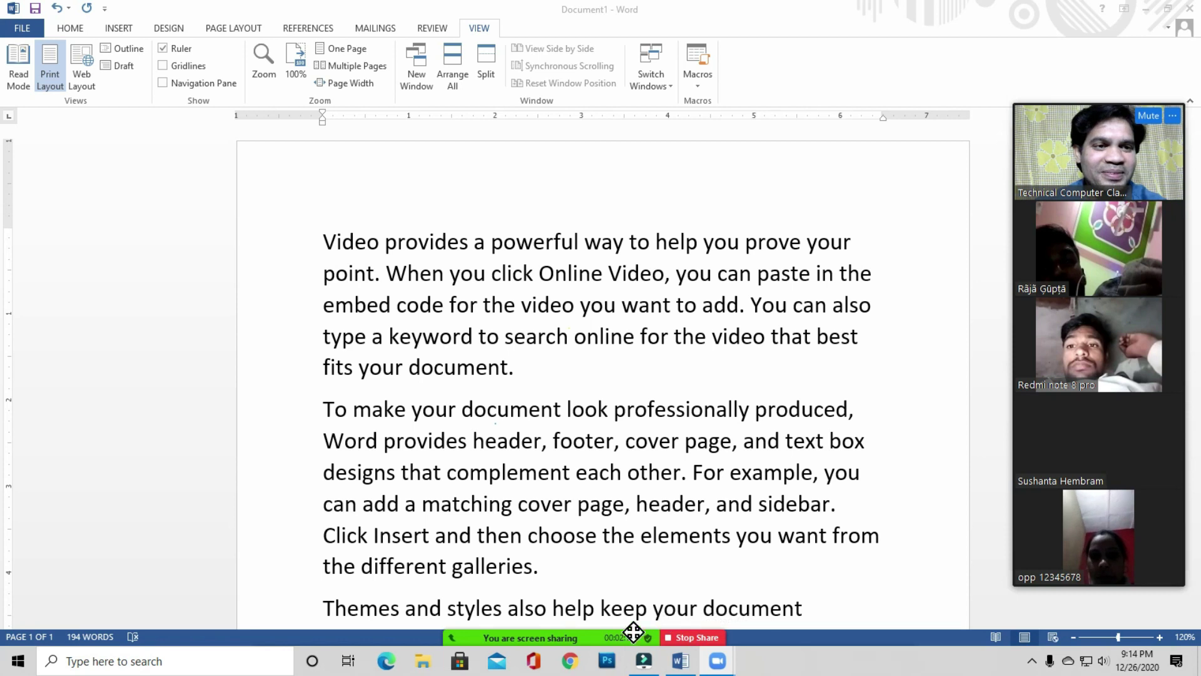
Pin your own video and reduce the floating video panel to show only a single speaker
mouse_move(633, 632)
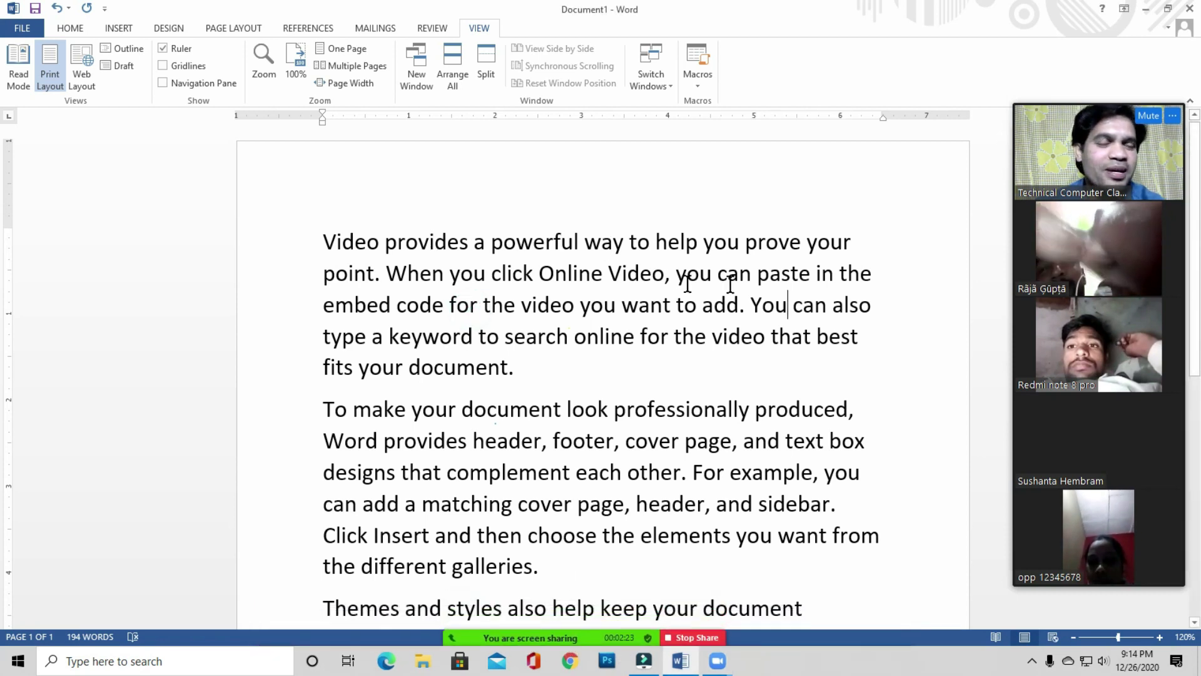
click(1172, 117)
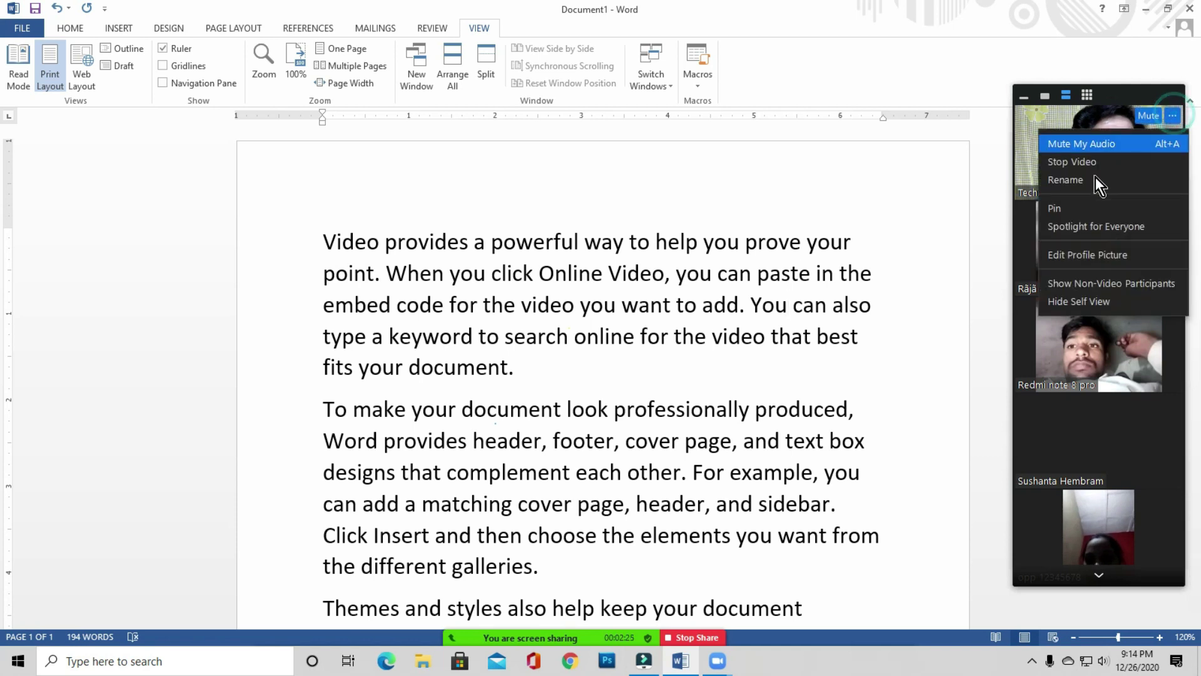
click(1060, 211)
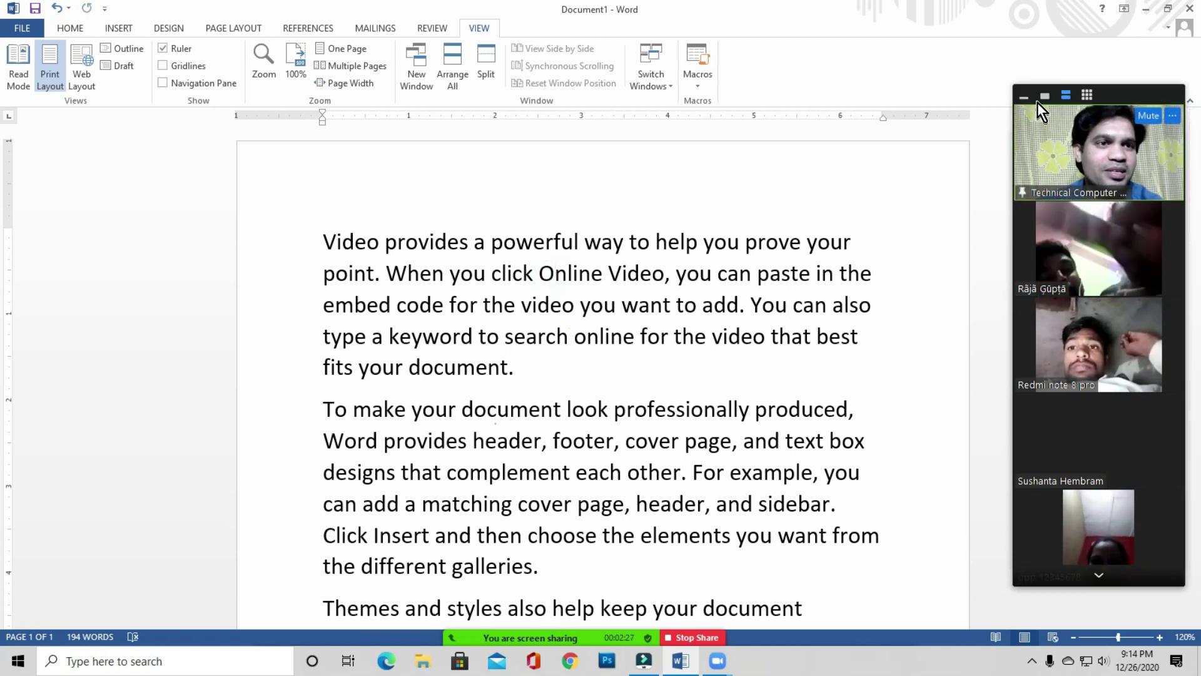
click(1038, 103)
click(565, 305)
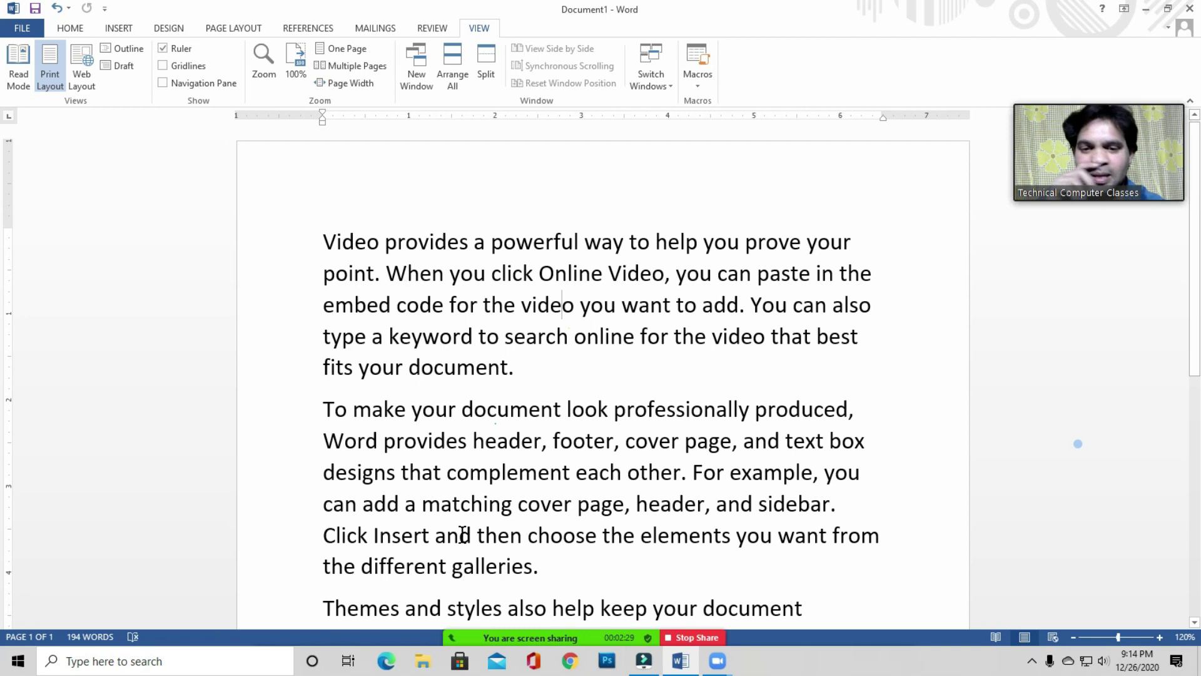
Mute all meeting participants from the participants list and close the list
mouse_move(500, 635)
click(537, 629)
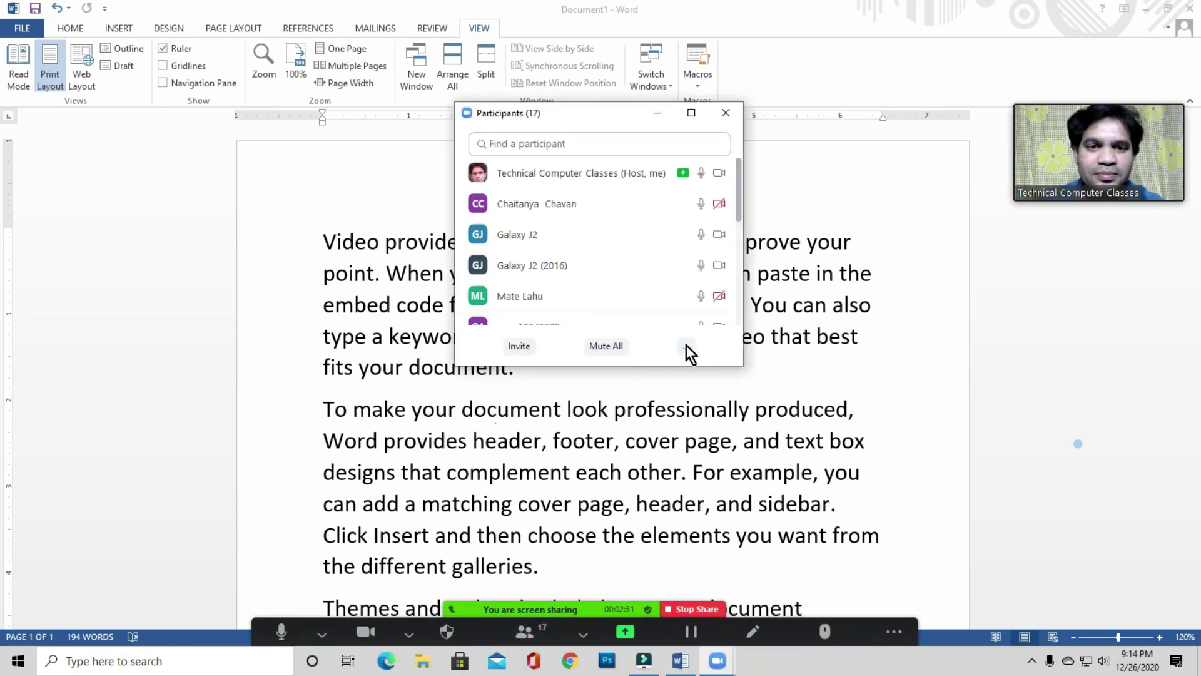
click(610, 348)
click(645, 366)
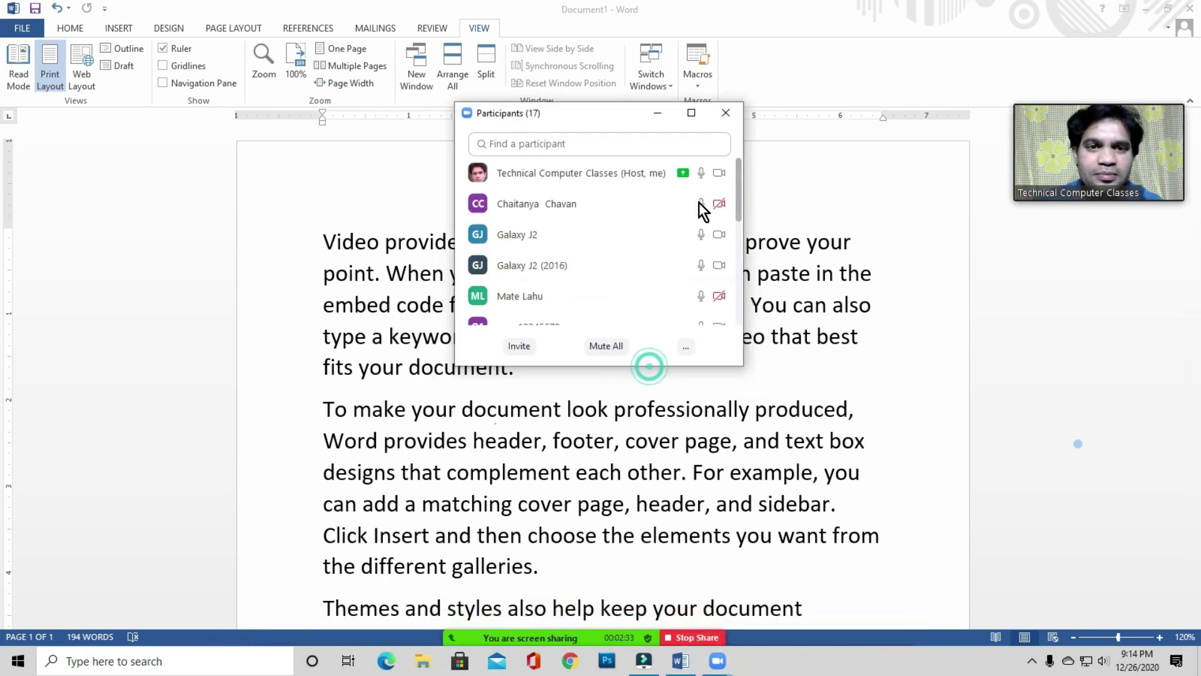
click(727, 113)
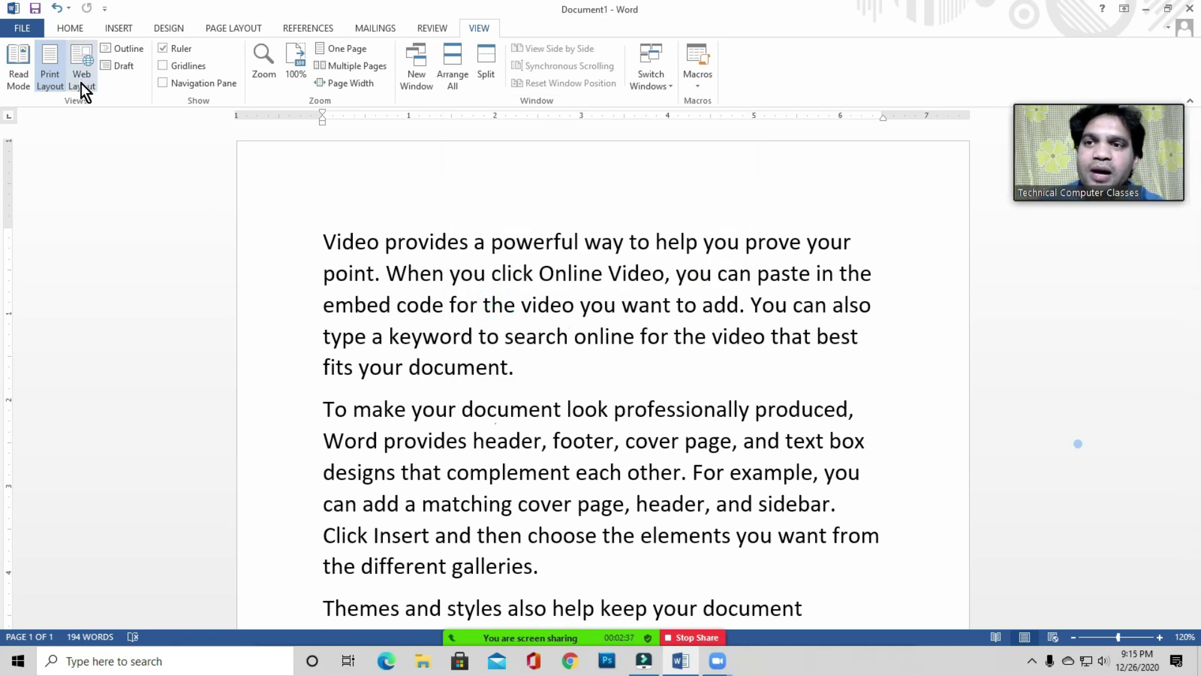
Highlight the first and second paragraphs in turn to point them out in Print Layout, and clear the selection
click(389, 306)
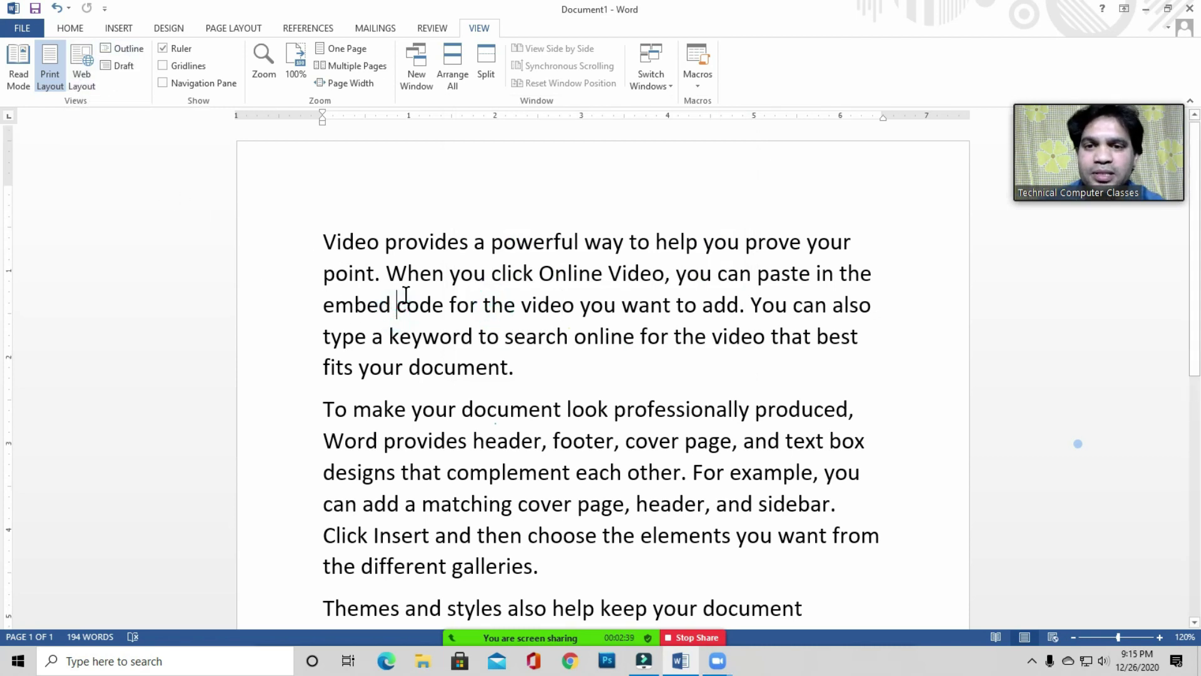
scroll(403, 300, down, 1)
drag(322, 197, 535, 326)
scroll(534, 326, down, 2)
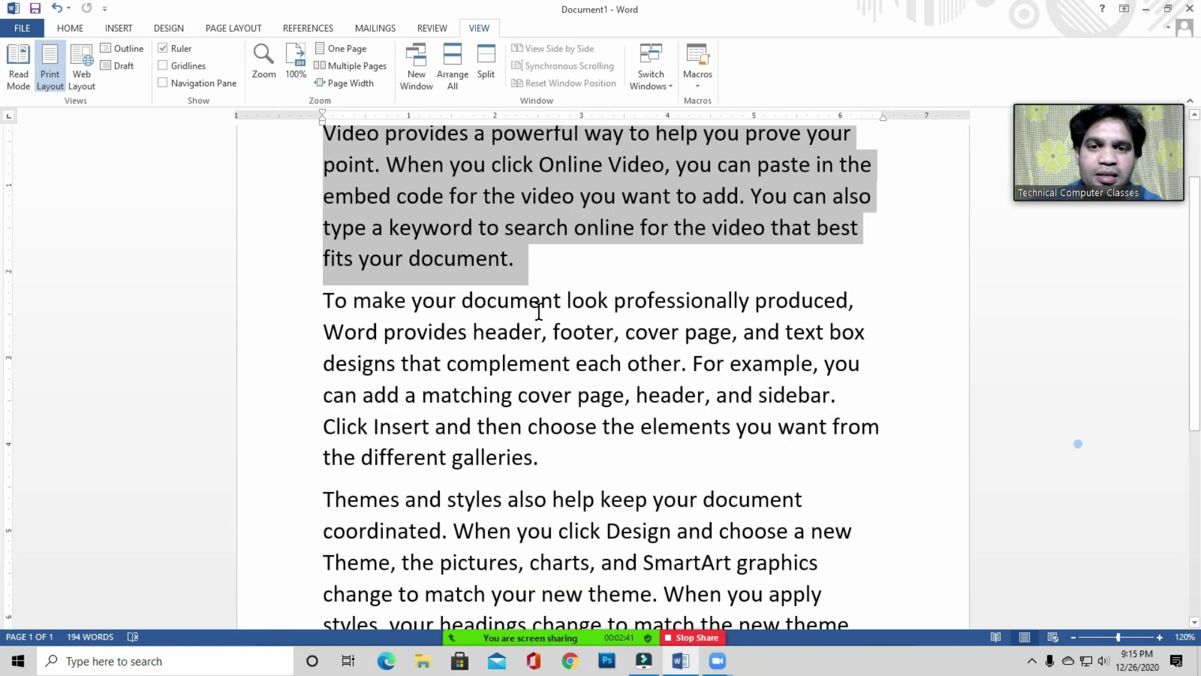
drag(324, 278, 562, 466)
click(562, 464)
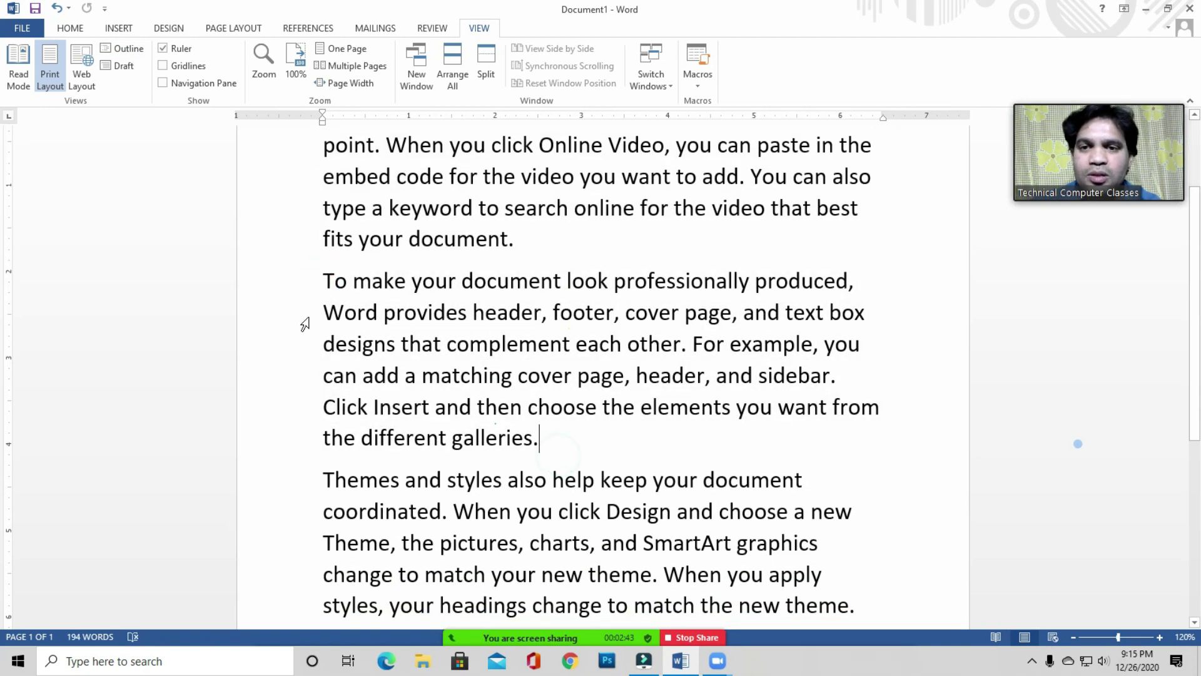
click(417, 260)
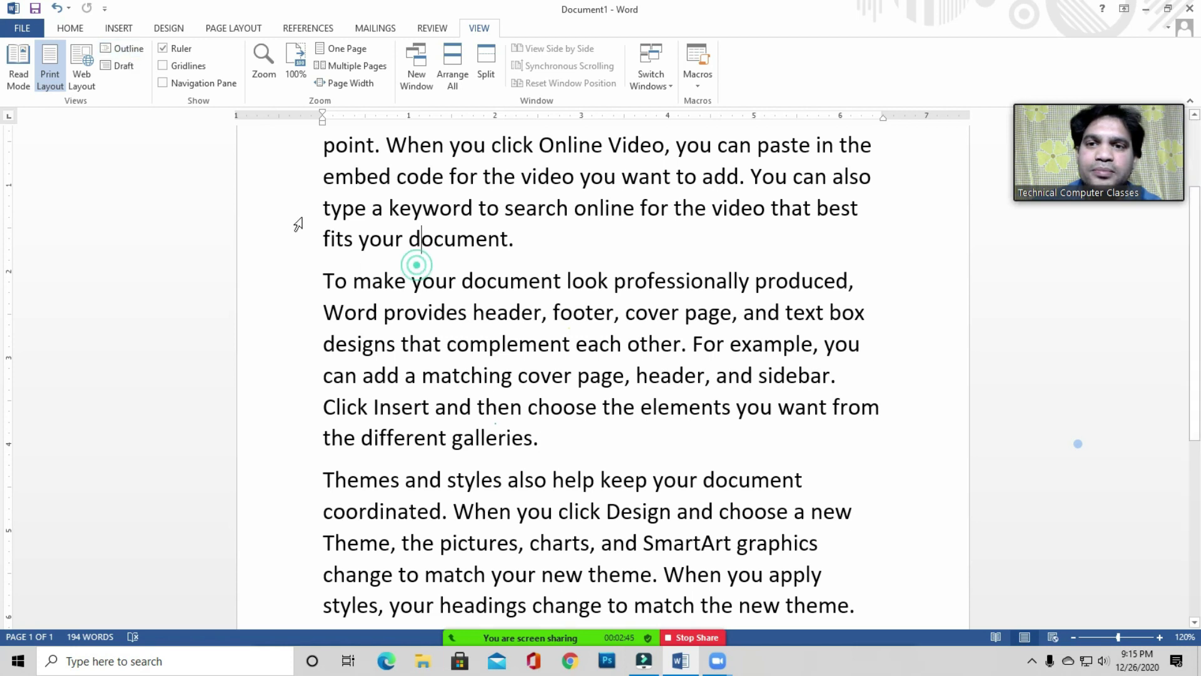
Switch to Outline view and highlight the first three bulleted paragraphs one after another
click(123, 50)
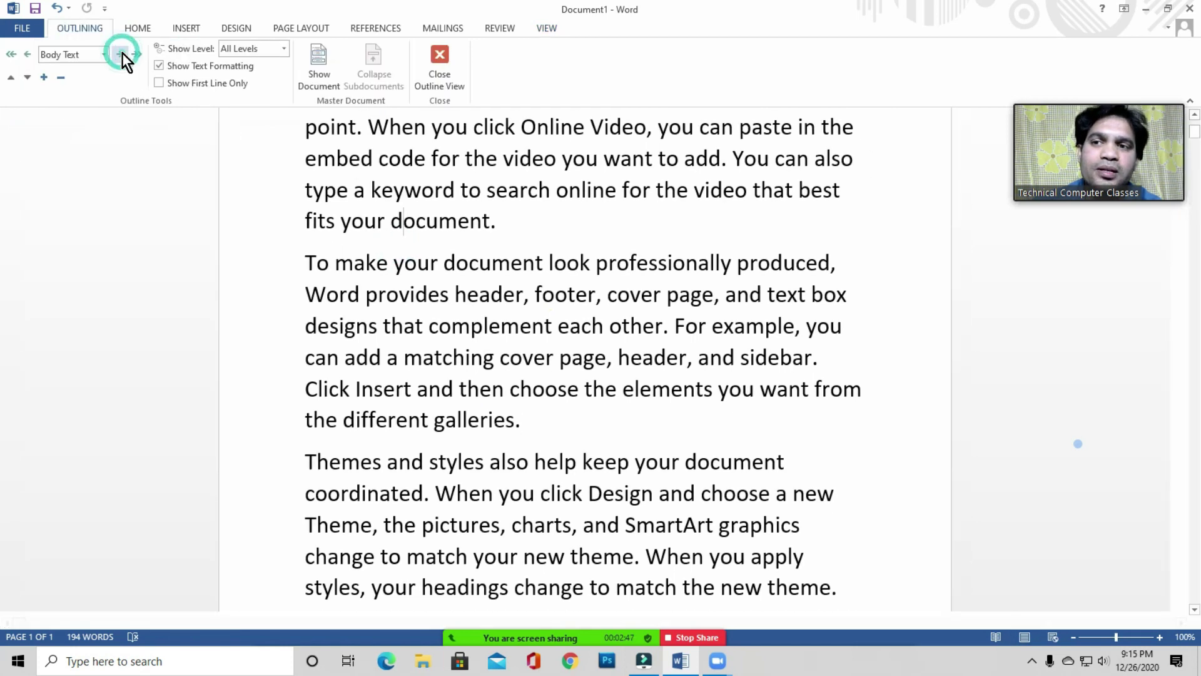
drag(57, 119, 151, 250)
click(153, 244)
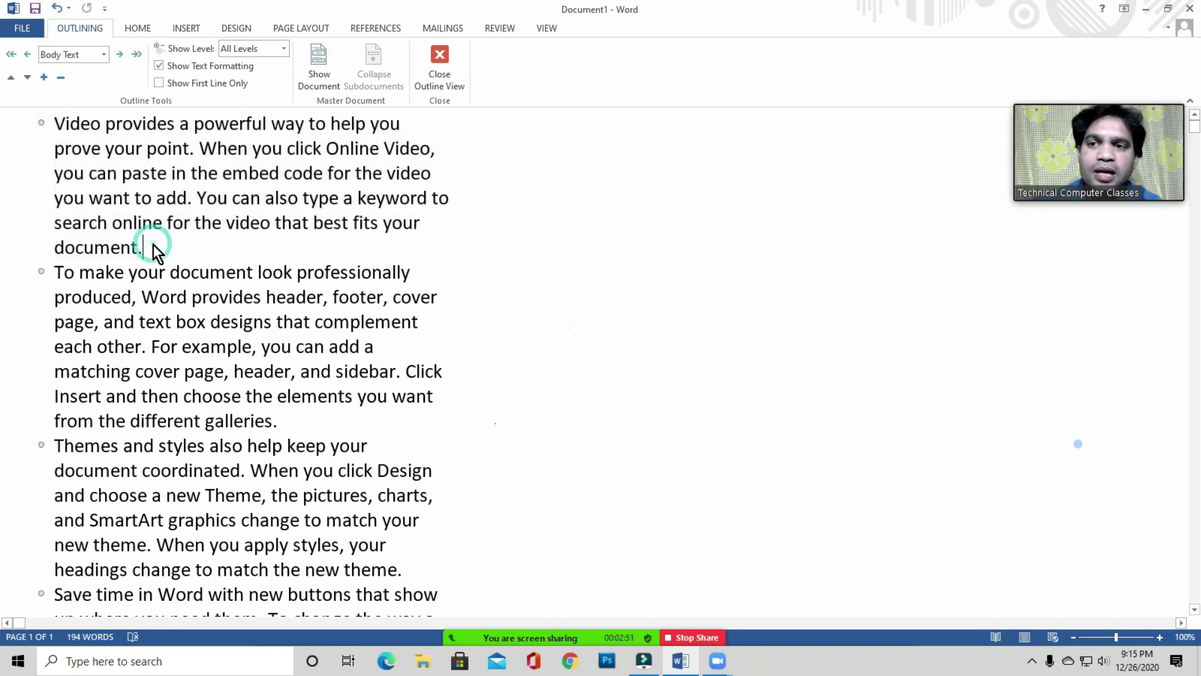
drag(56, 270, 285, 416)
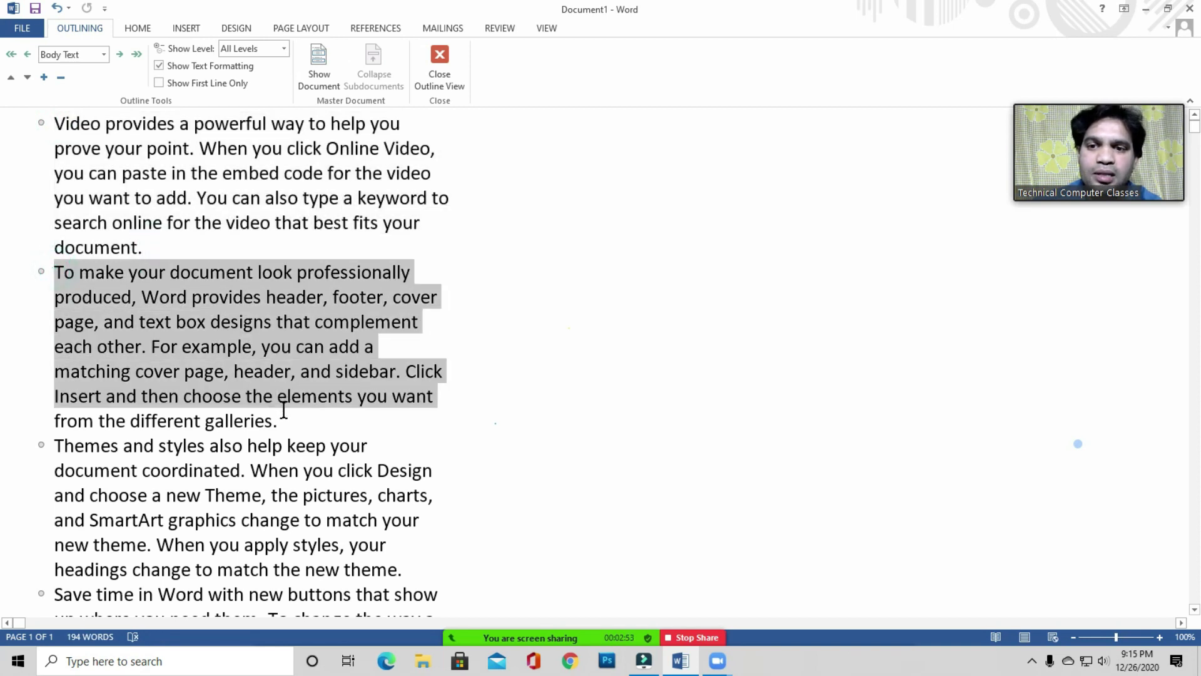
scroll(238, 265, down, 2)
drag(53, 291, 402, 416)
scroll(137, 468, down, 2)
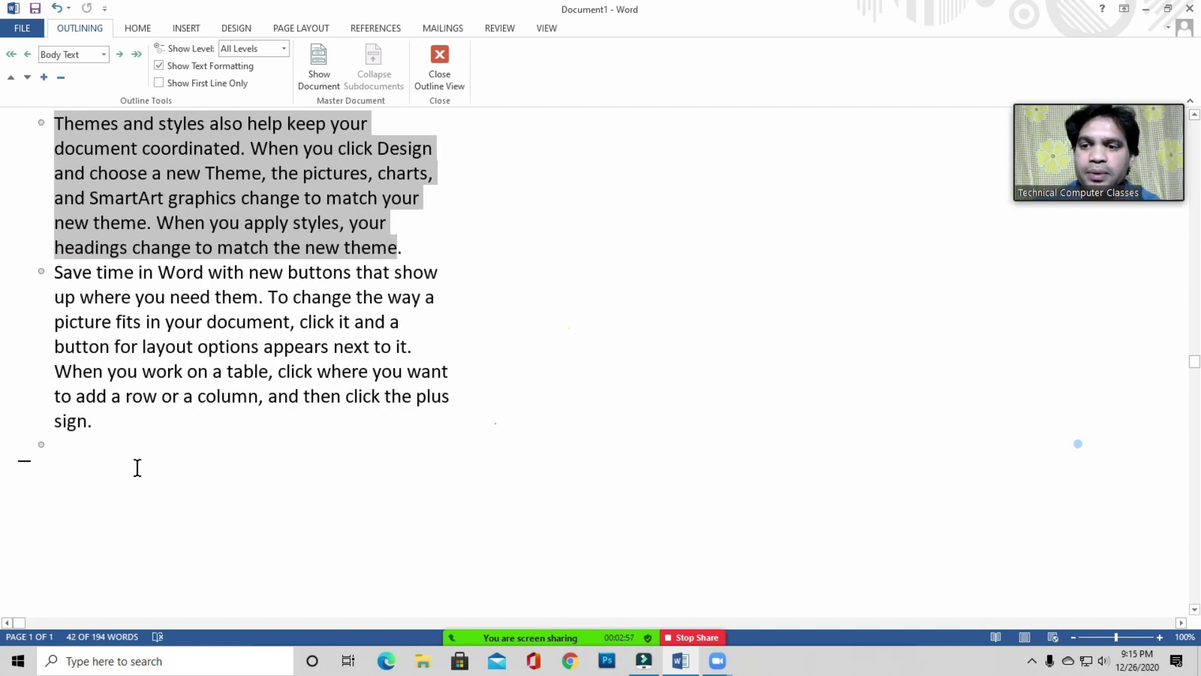
Add several filler lines such as "Dfgdgdfg" as bullet points after the last paragraph and delete them all
click(127, 425)
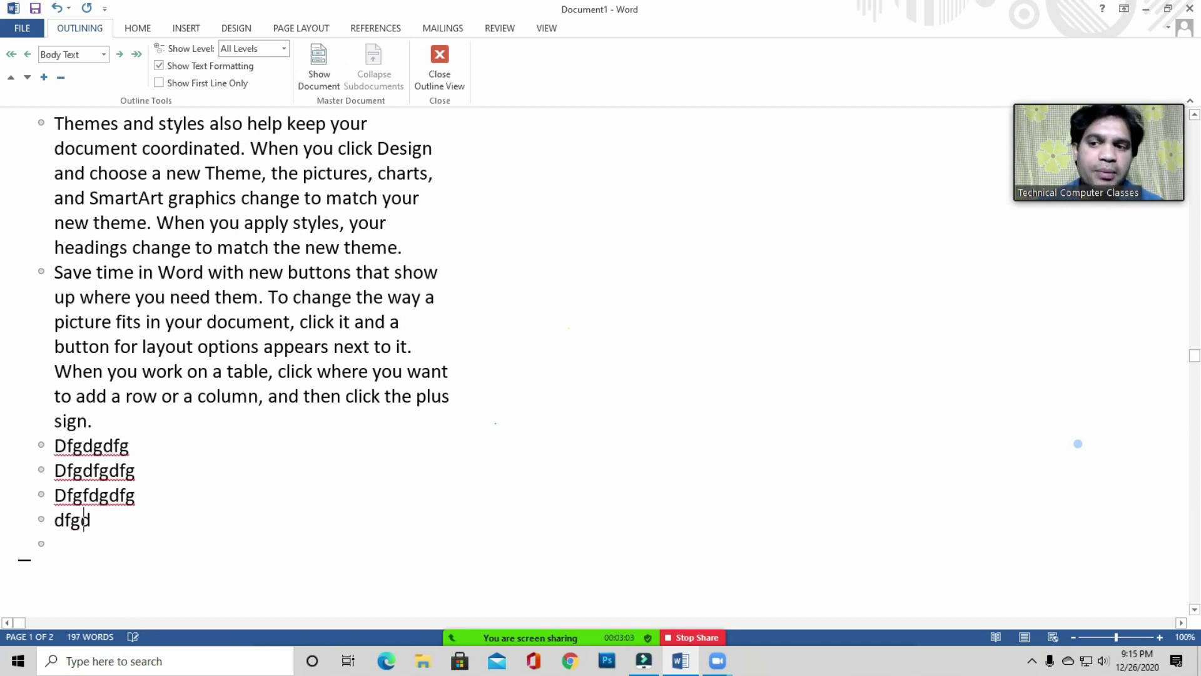
text(gdfgdf)
key(Return)
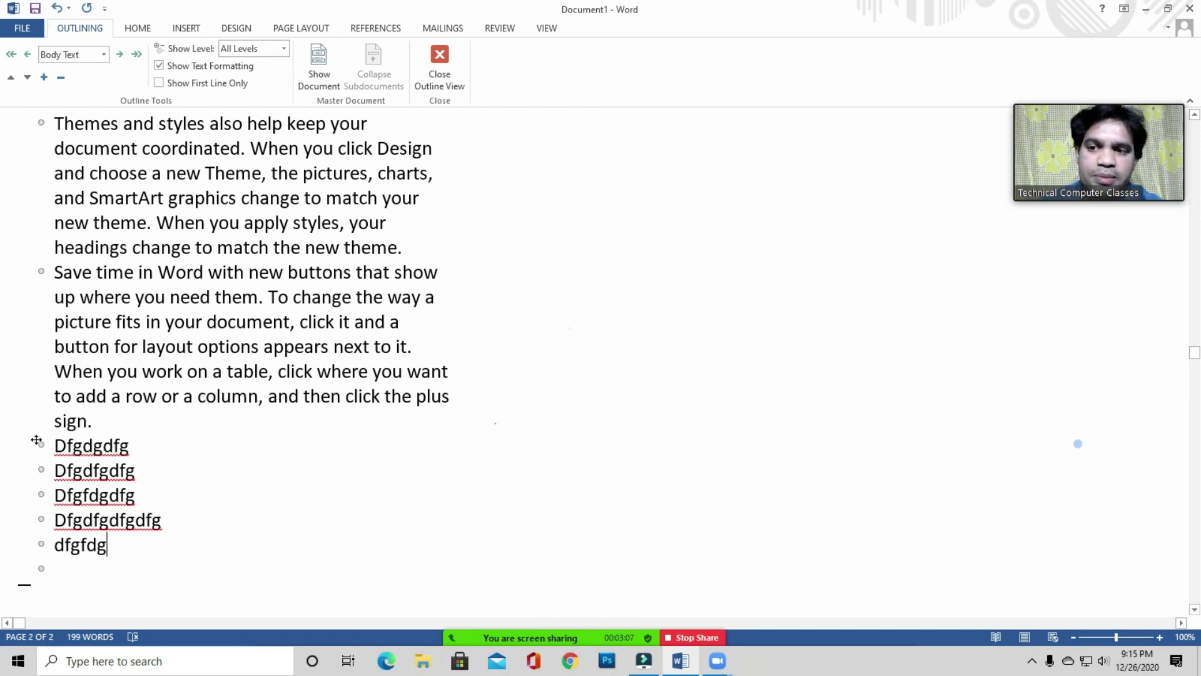
drag(55, 445, 134, 557)
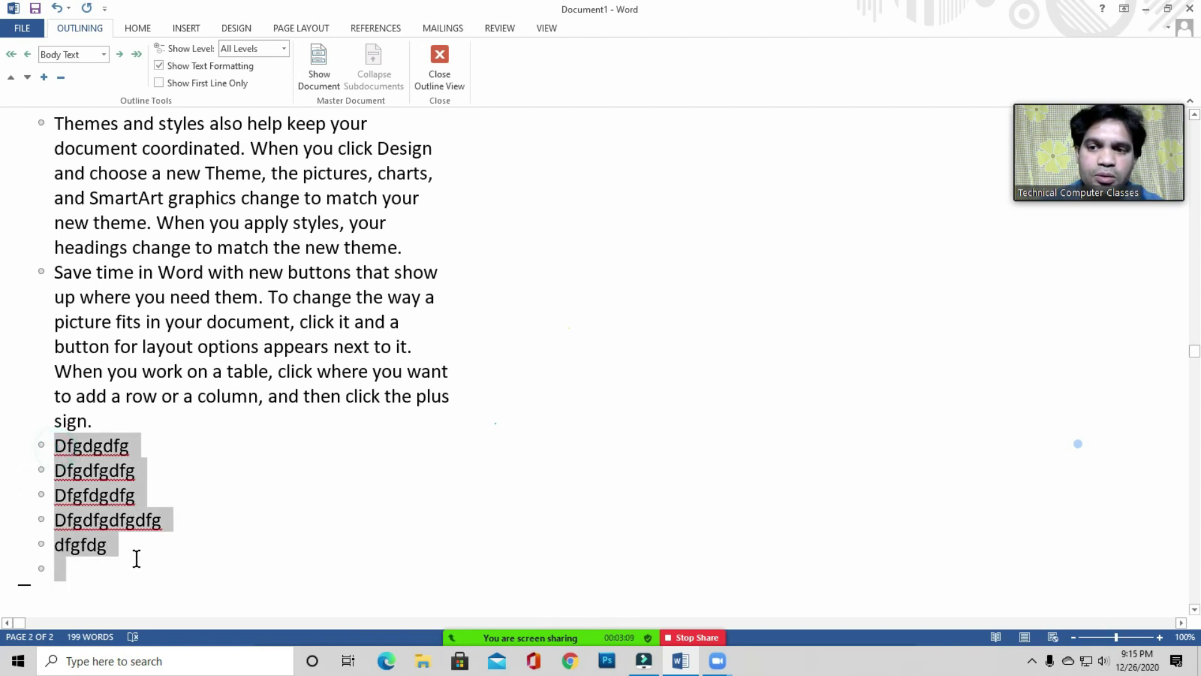
key(BackSpace)
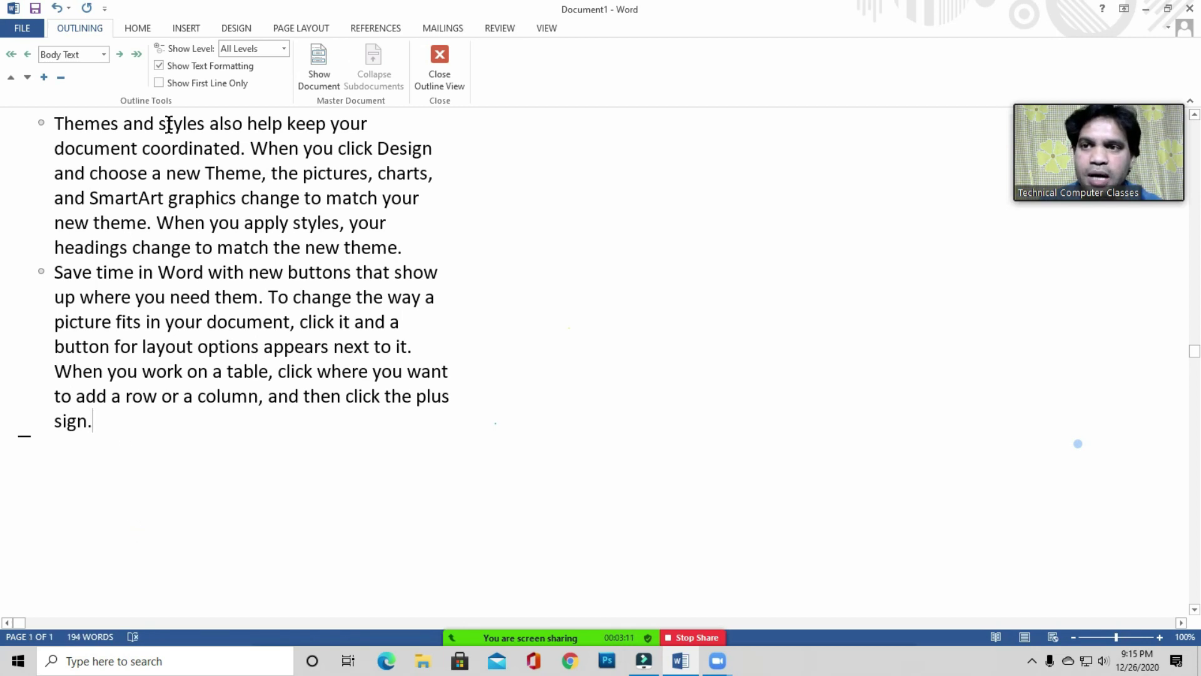
Close Outline view and return to the first paragraph of the document with the View tools showing
click(441, 73)
click(475, 30)
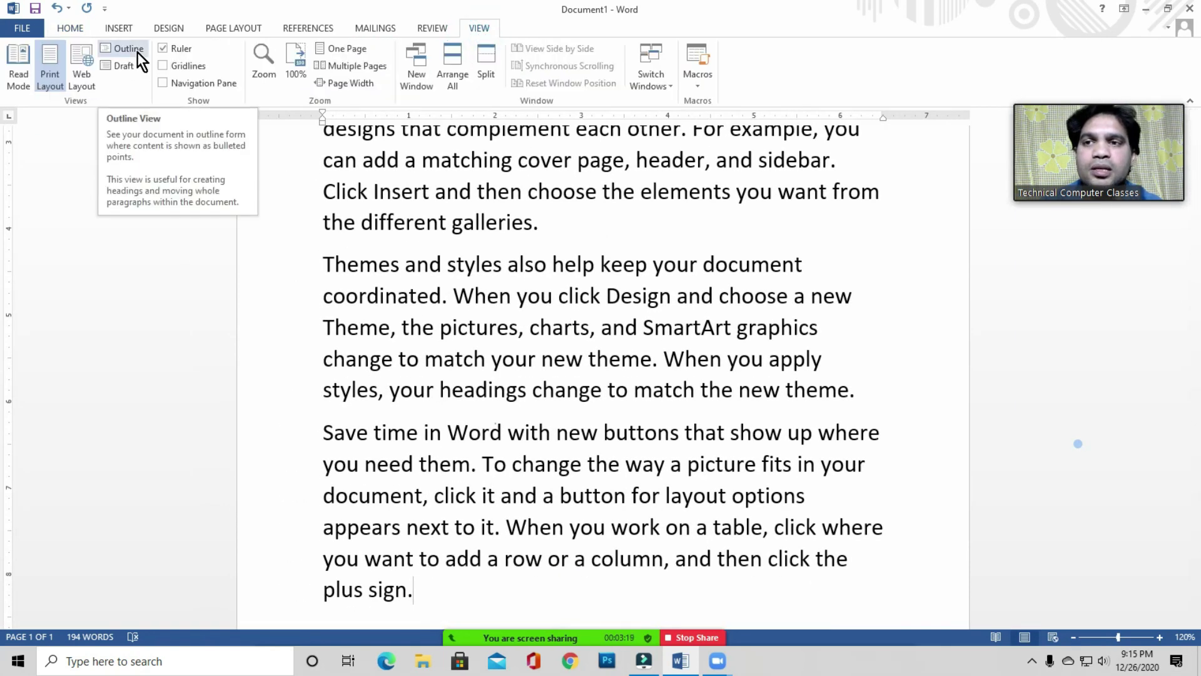
click(520, 227)
scroll(424, 226, up, 3)
scroll(425, 226, up, 2)
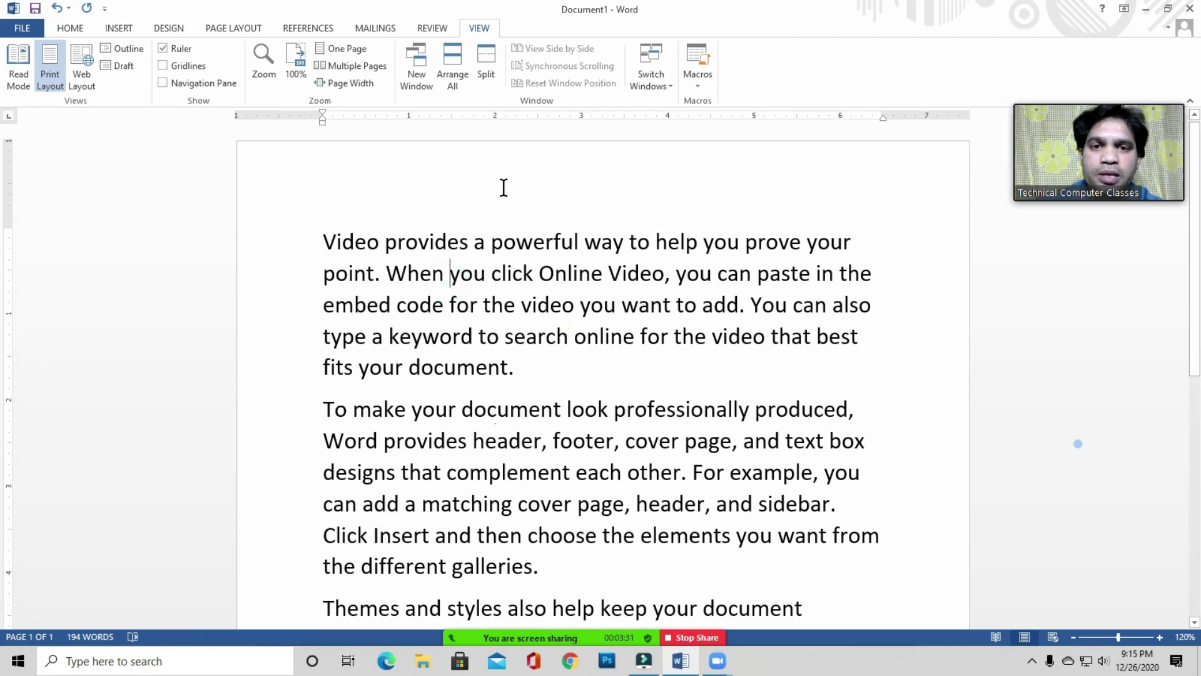
click(514, 276)
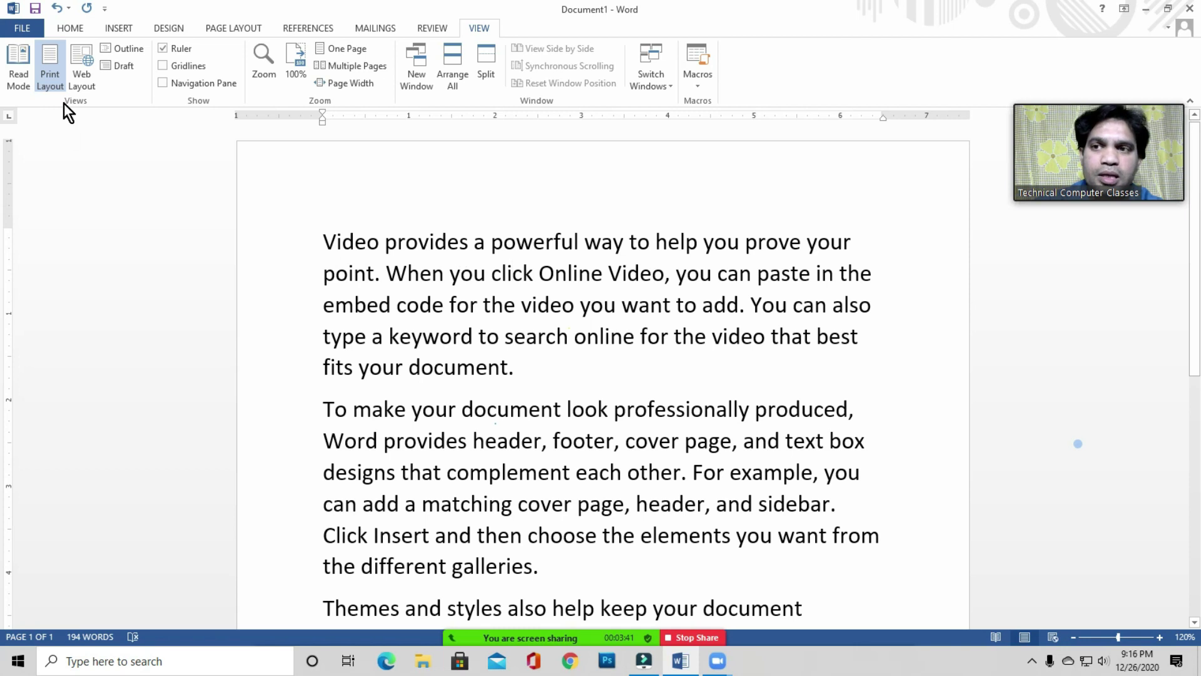
click(450, 274)
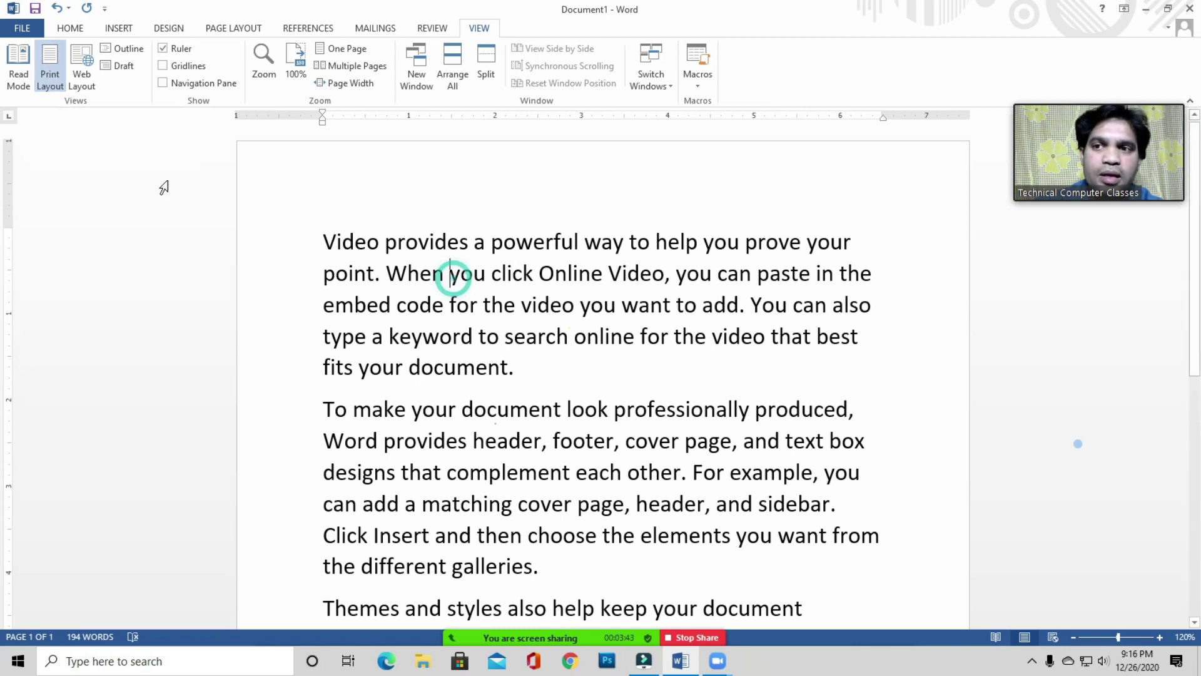
Switch to Web Layout, highlight the paragraphs to show their full-width layout, and clear the selection
click(82, 80)
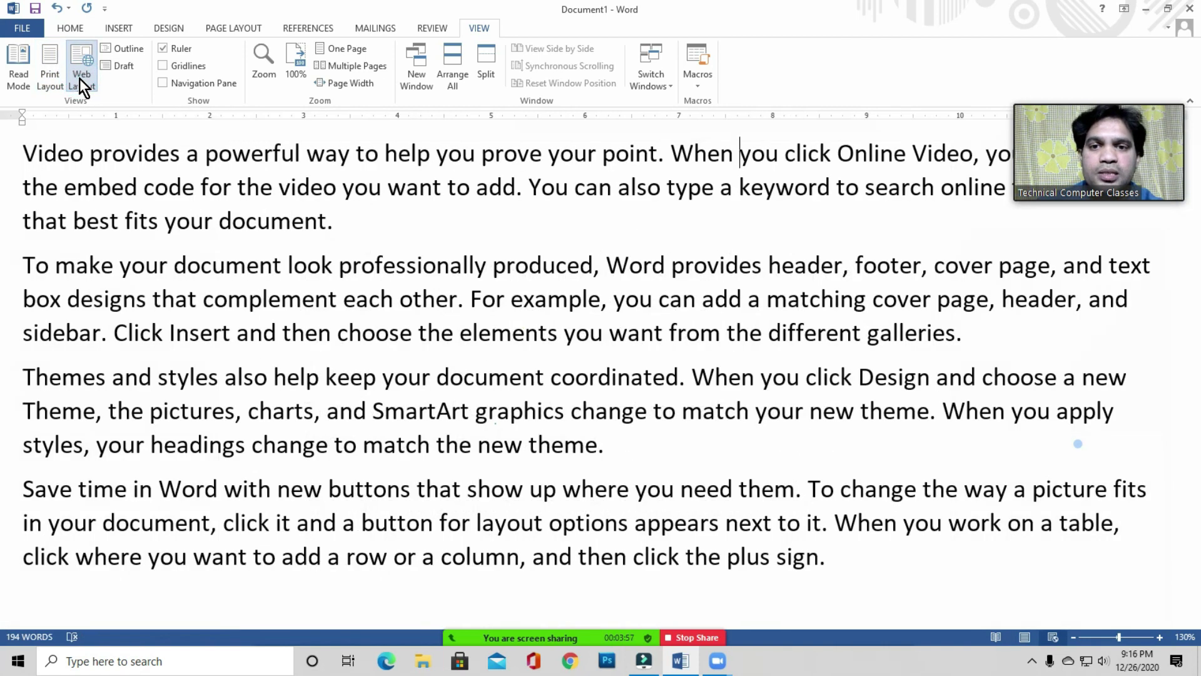
drag(22, 152, 590, 524)
click(468, 332)
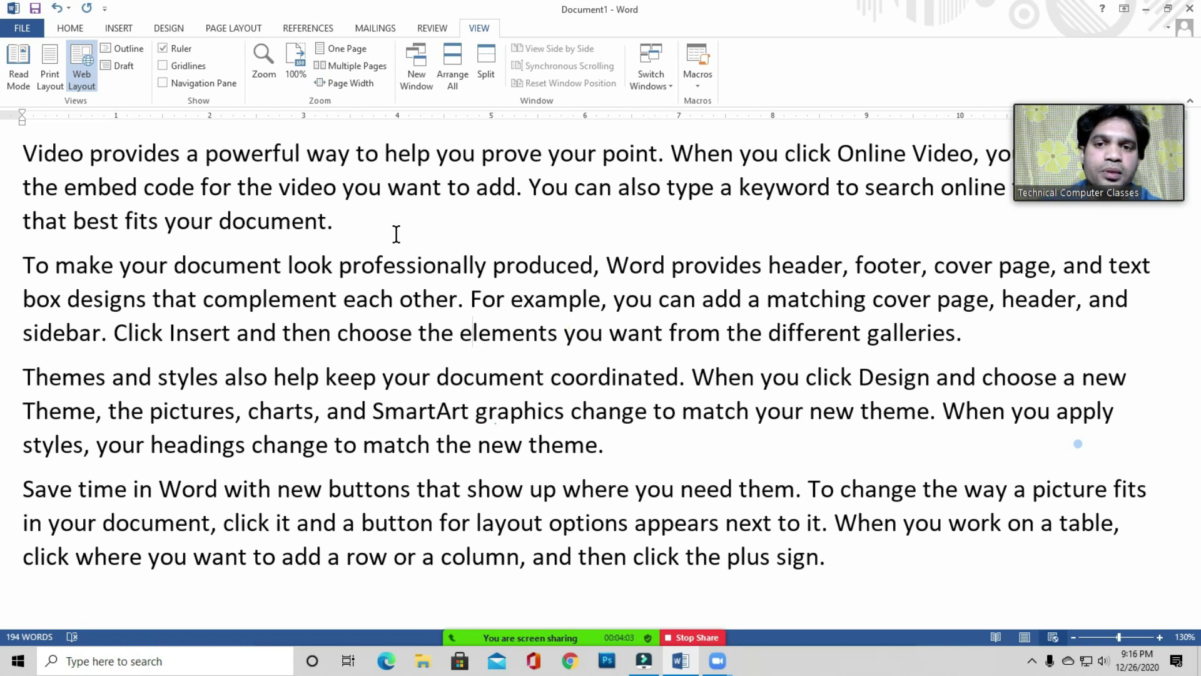
click(337, 216)
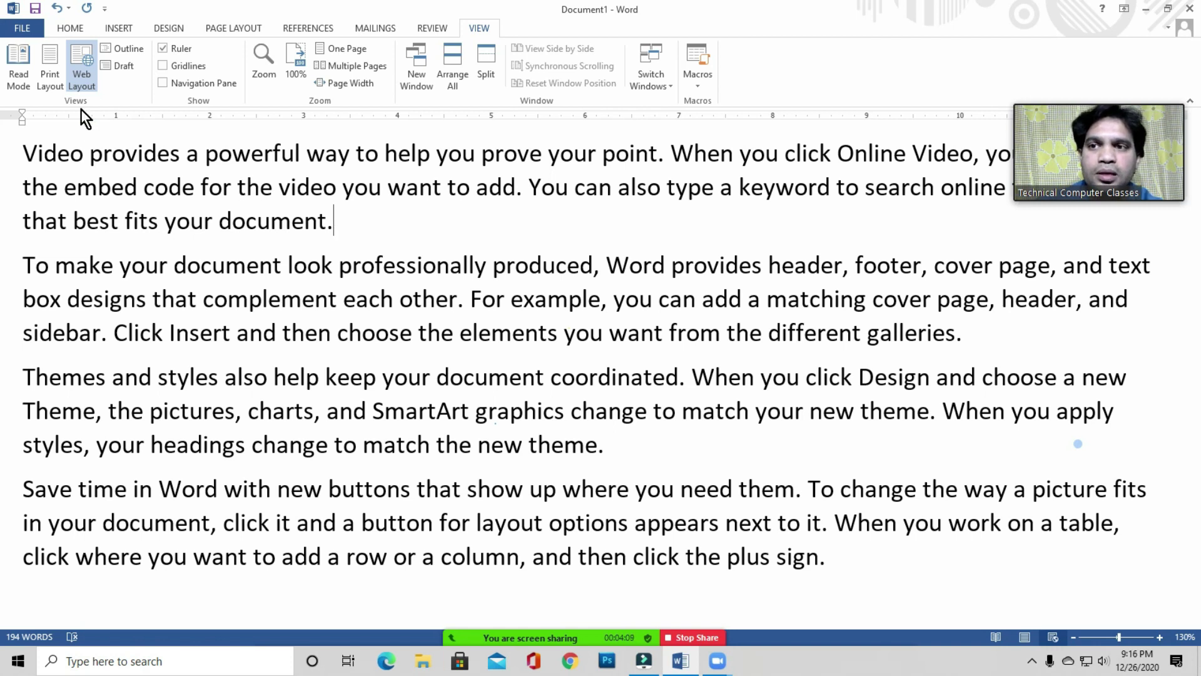
Switch the document to Draft view and look through the text to the last paragraph
click(124, 66)
click(211, 285)
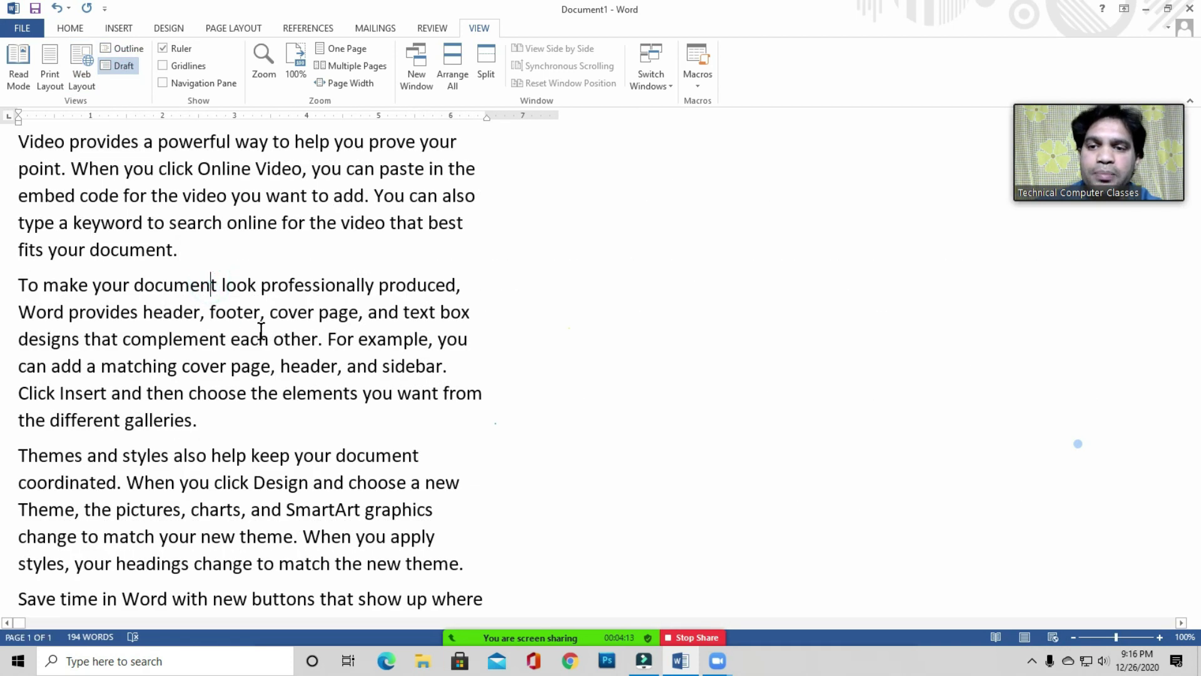
scroll(261, 331, down, 4)
click(411, 240)
Add short filler lines such as "Sdfsdfsdf", "Sdfsdf" and "Sdf" below the last paragraph, running onto a second page
click(142, 412)
key(Return)
text(sdfsdfsdf)
key(Return)
text(sdfsdf)
key(Return)
text(sdfsdf)
key(Return)
text(sd)
key(Return)
text(f)
key(Return)
text(sdf sdf sdf sdf)
key(Return)
text(sdf)
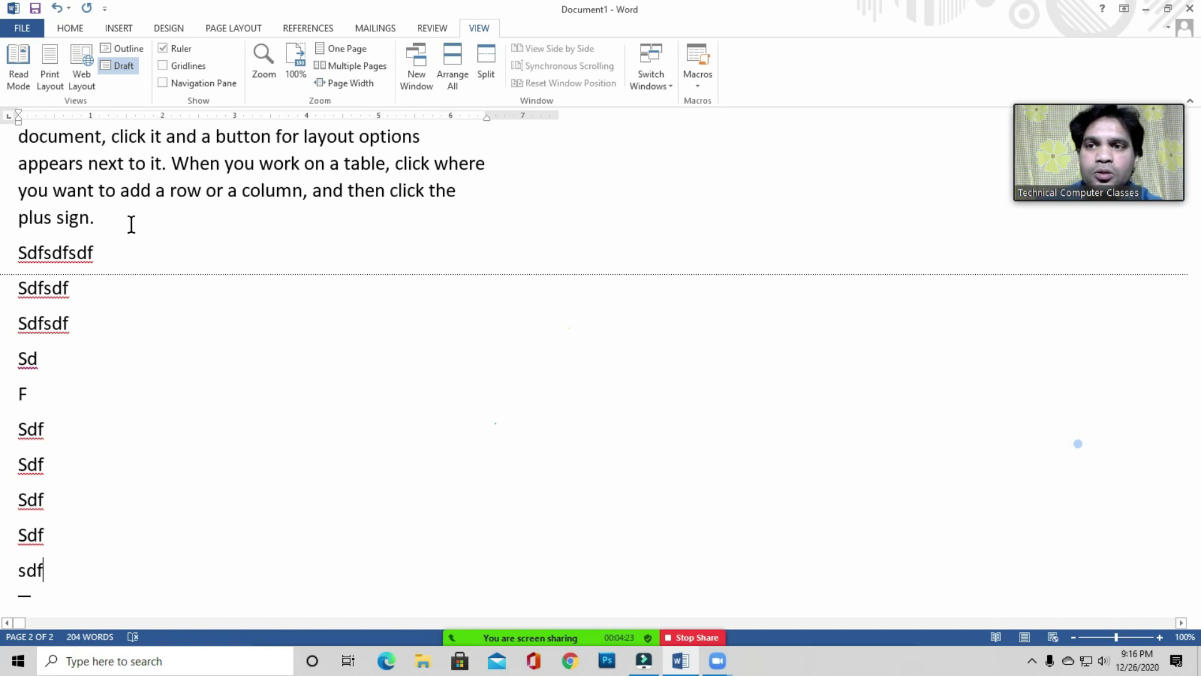
click(125, 166)
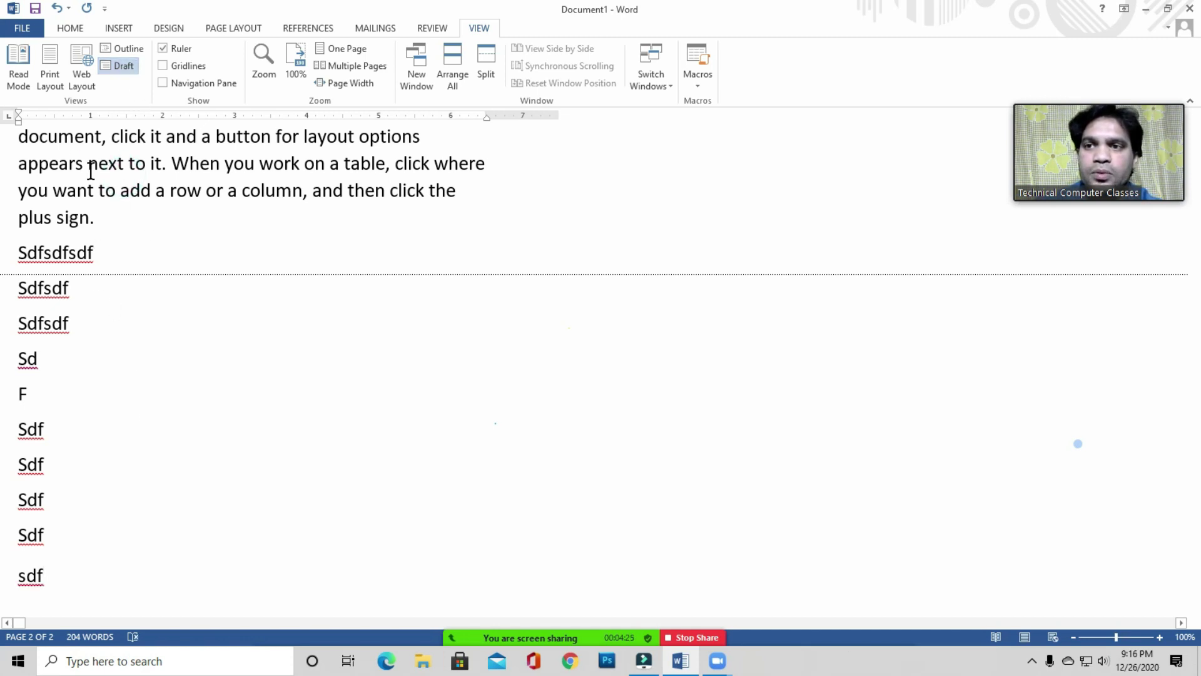
Return to Print Layout and delete all the filler lines after the last paragraph
click(53, 80)
scroll(438, 294, down, 3)
scroll(344, 275, up, 2)
drag(319, 223, 424, 635)
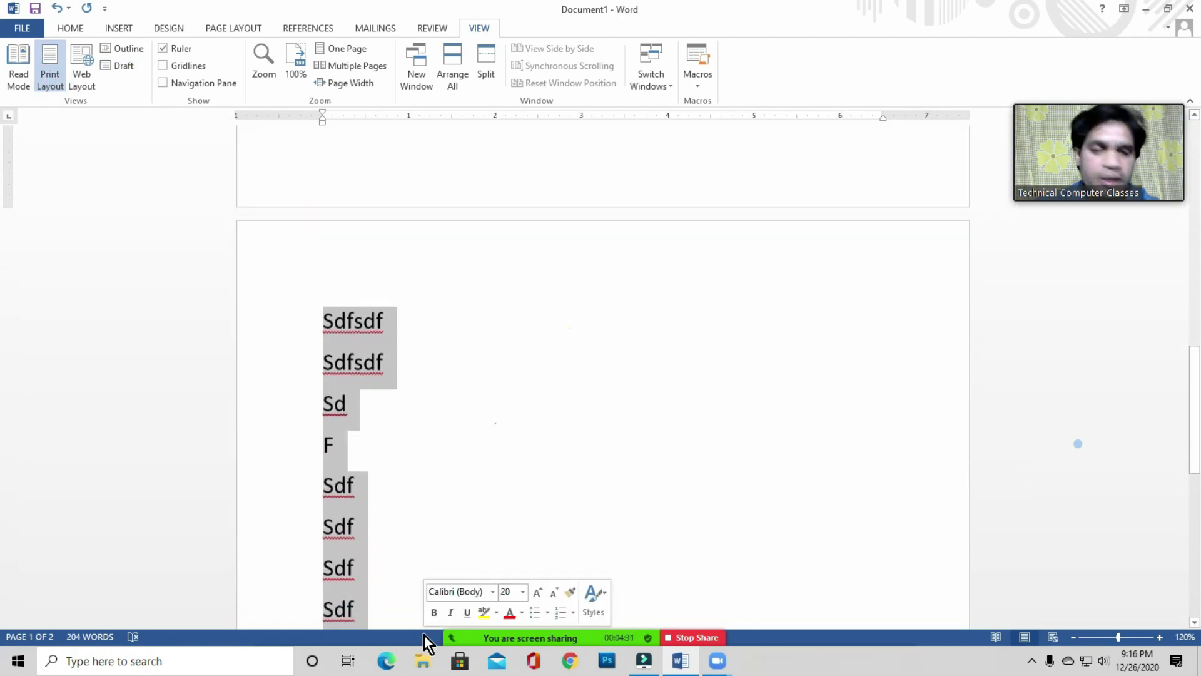
key(Delete)
drag(304, 508, 421, 531)
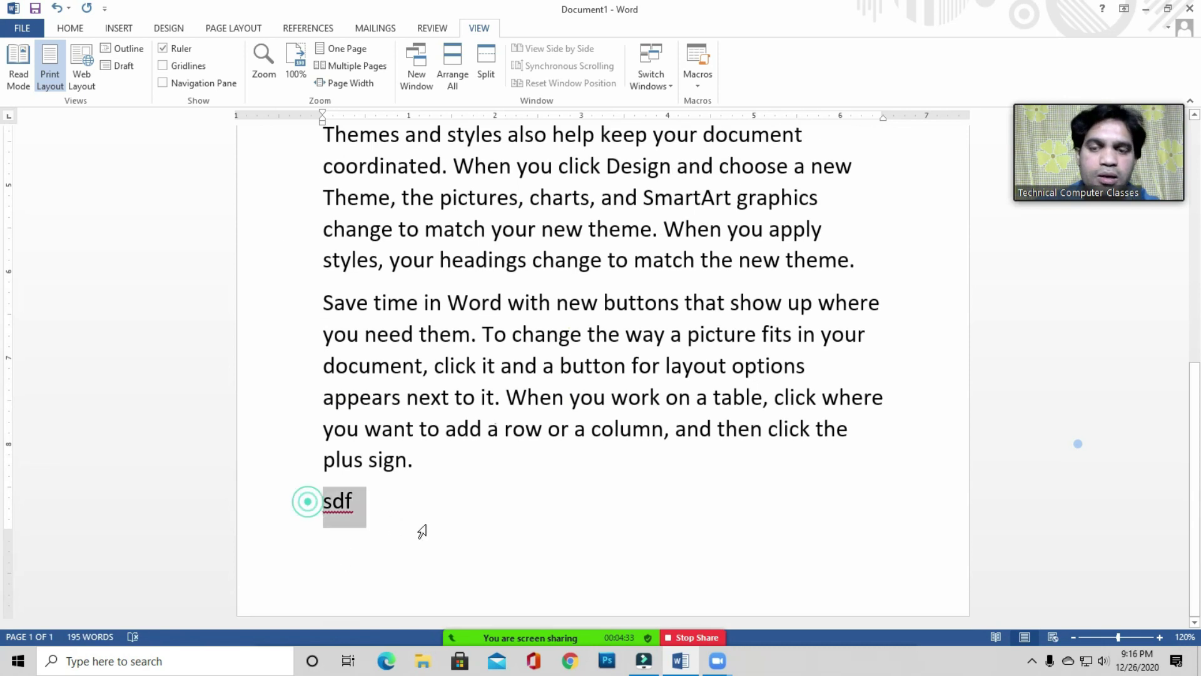
key(Delete)
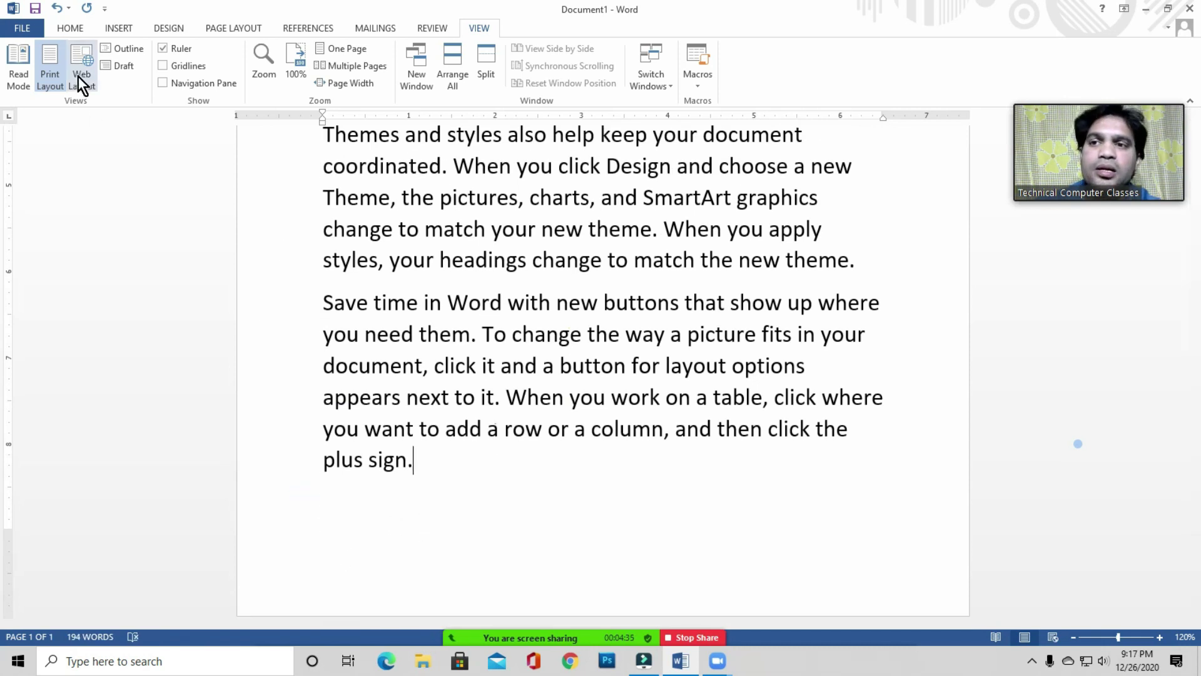
Unmute all Zoom meeting participants from the participants list and close the list
click(489, 197)
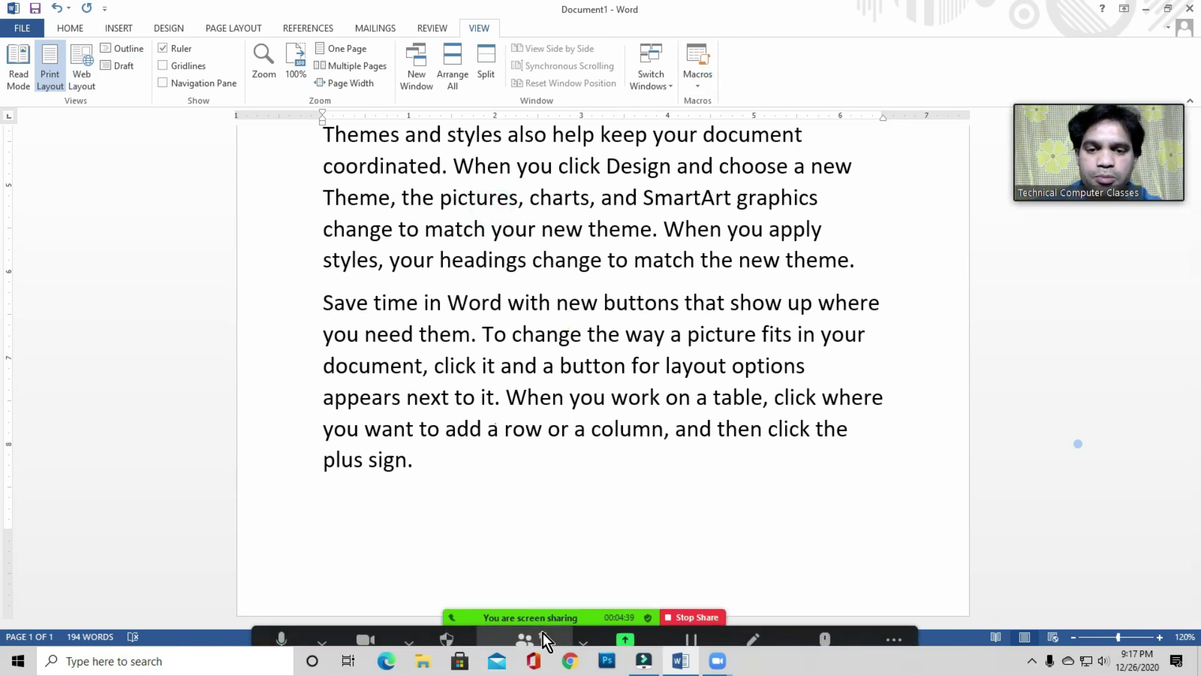
click(523, 625)
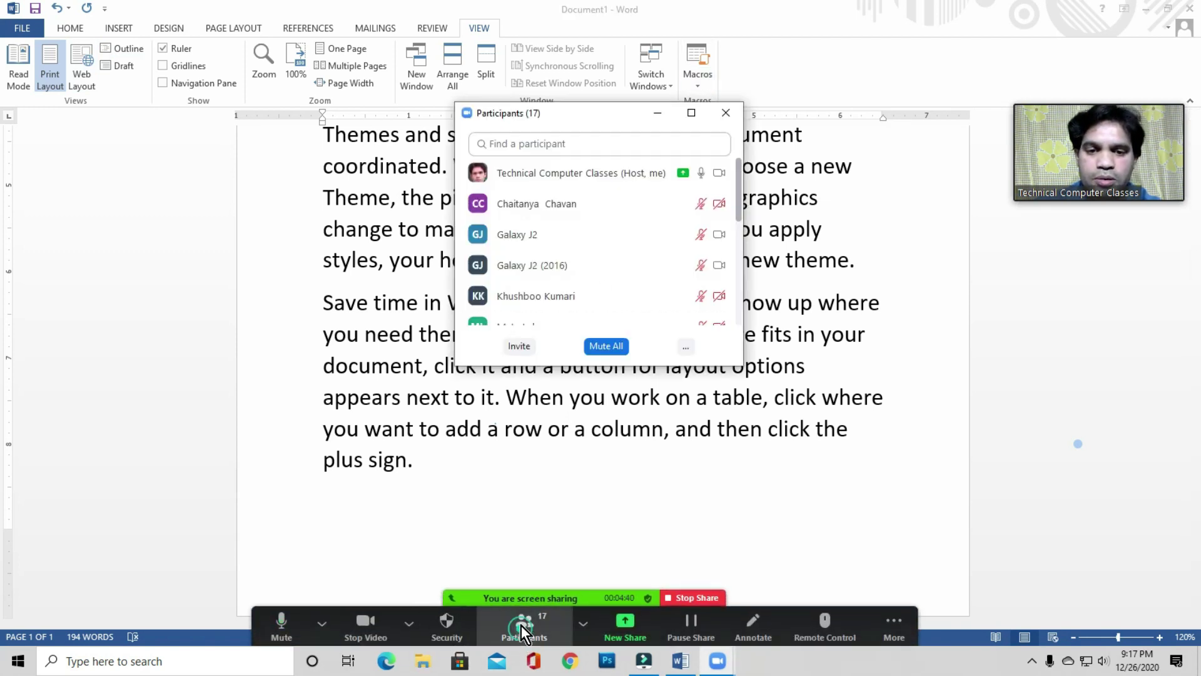
click(686, 347)
click(706, 366)
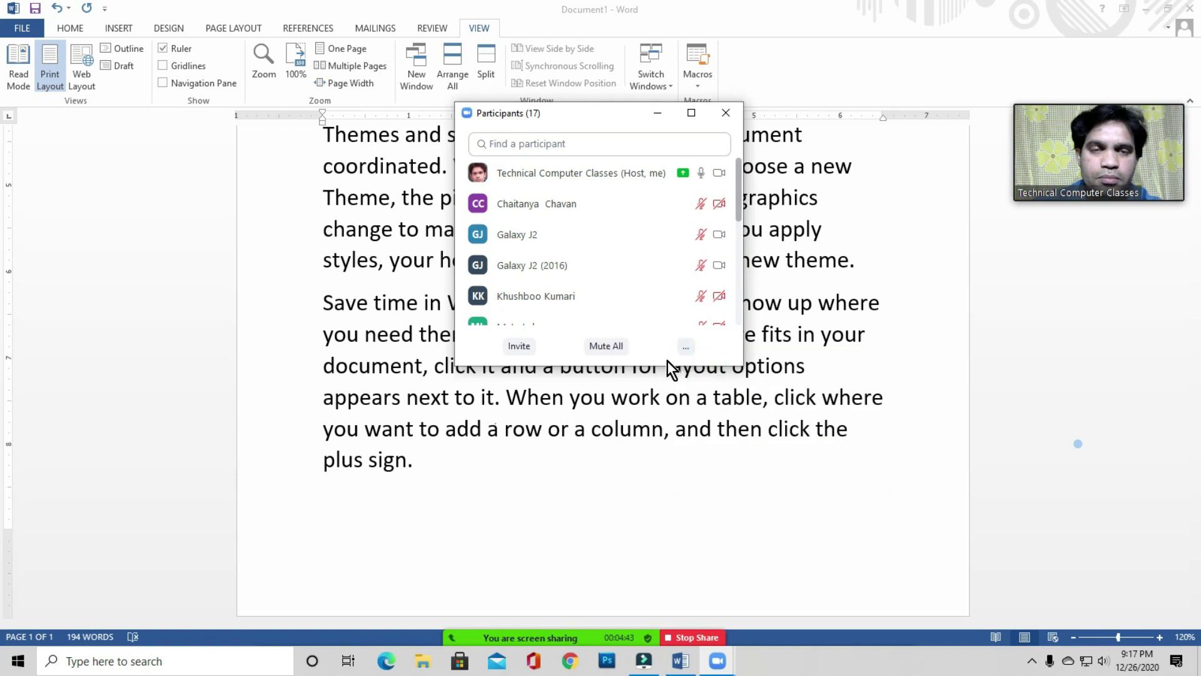
click(725, 113)
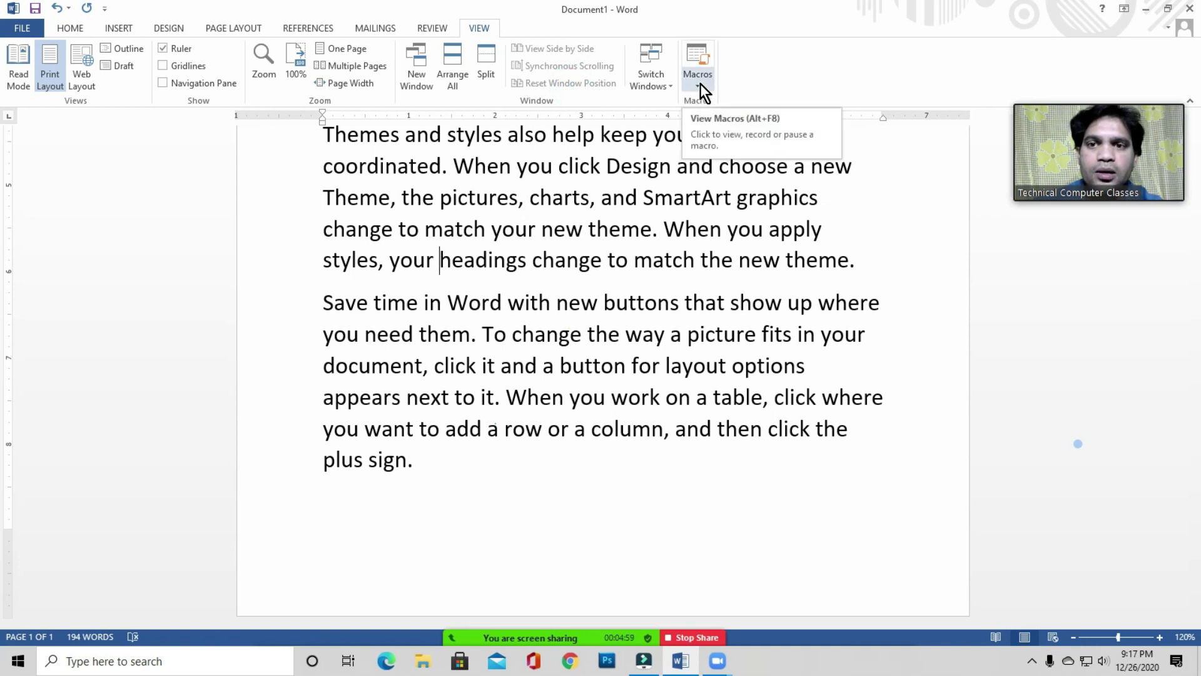
Mute all current and new Zoom participants without allowing them to unmute themselves, and close the participants list
mouse_move(531, 618)
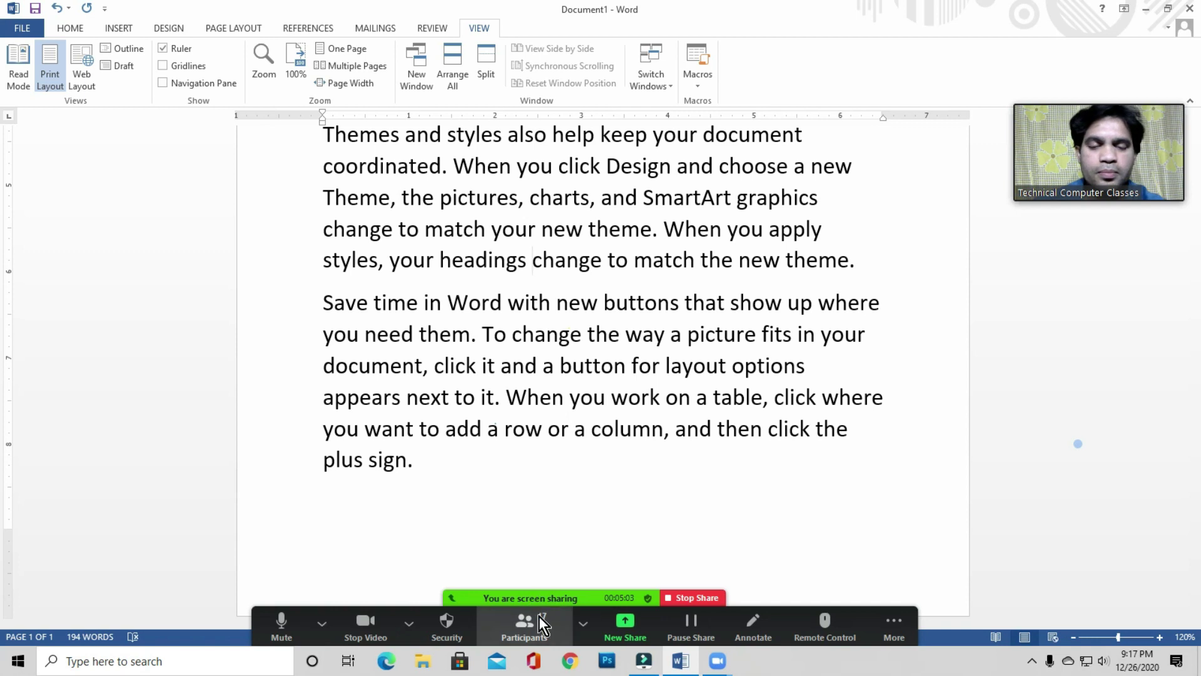
click(528, 626)
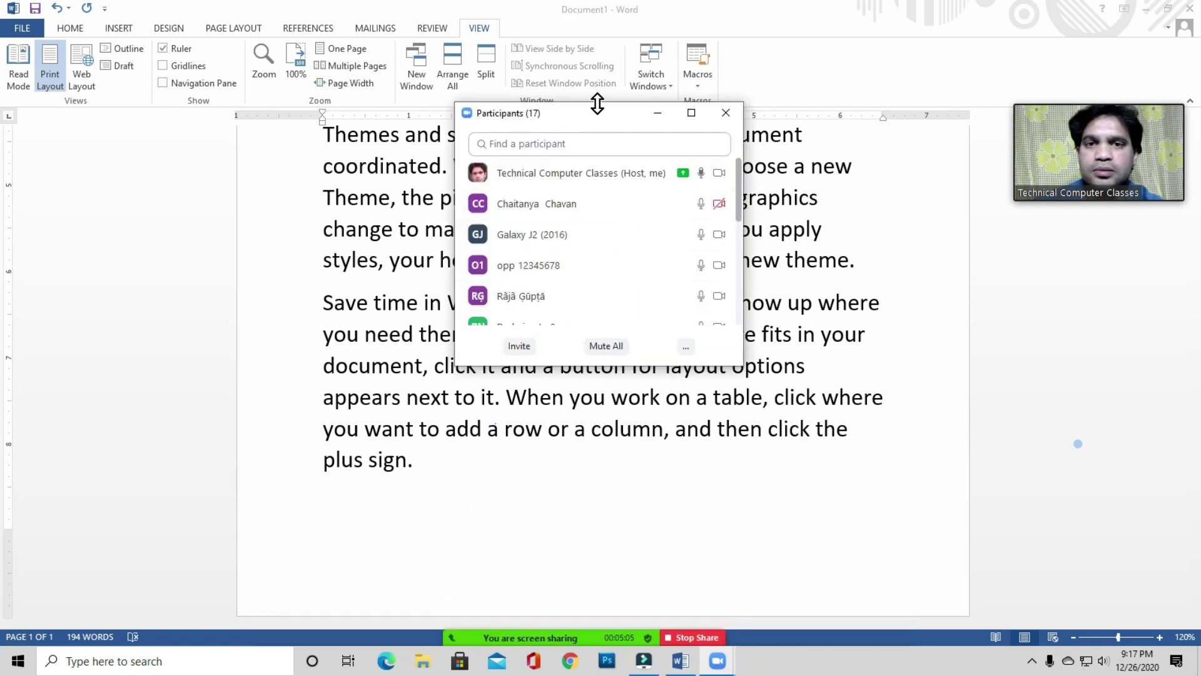
drag(583, 119, 520, 141)
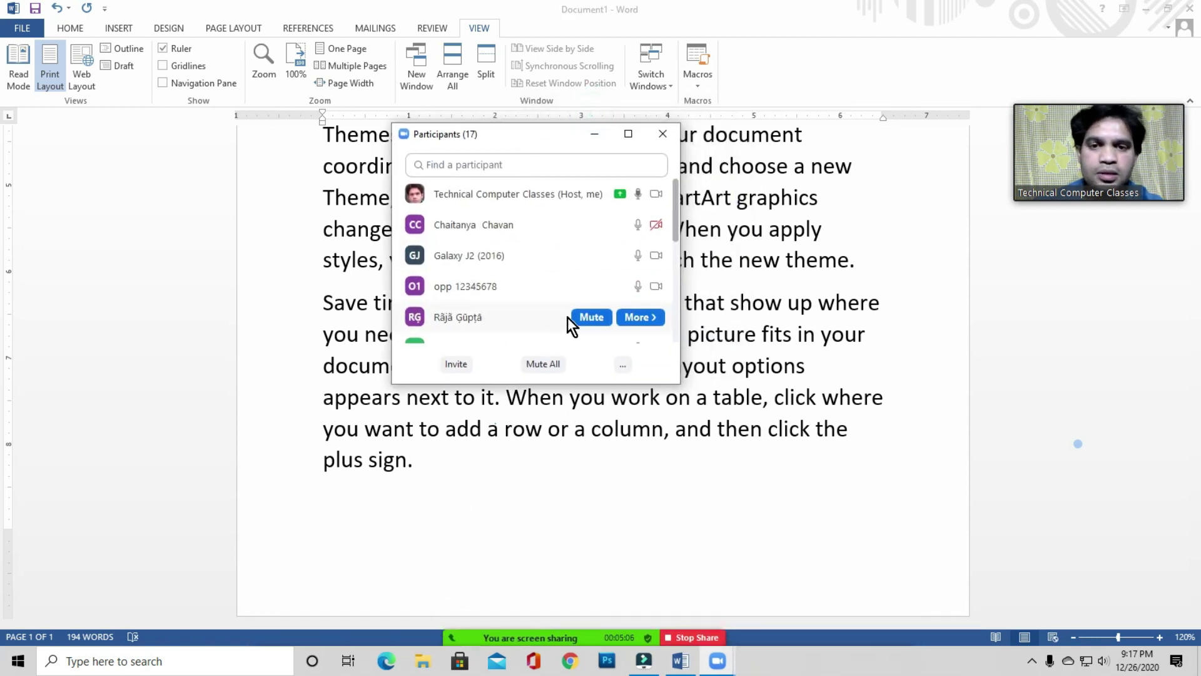
click(545, 364)
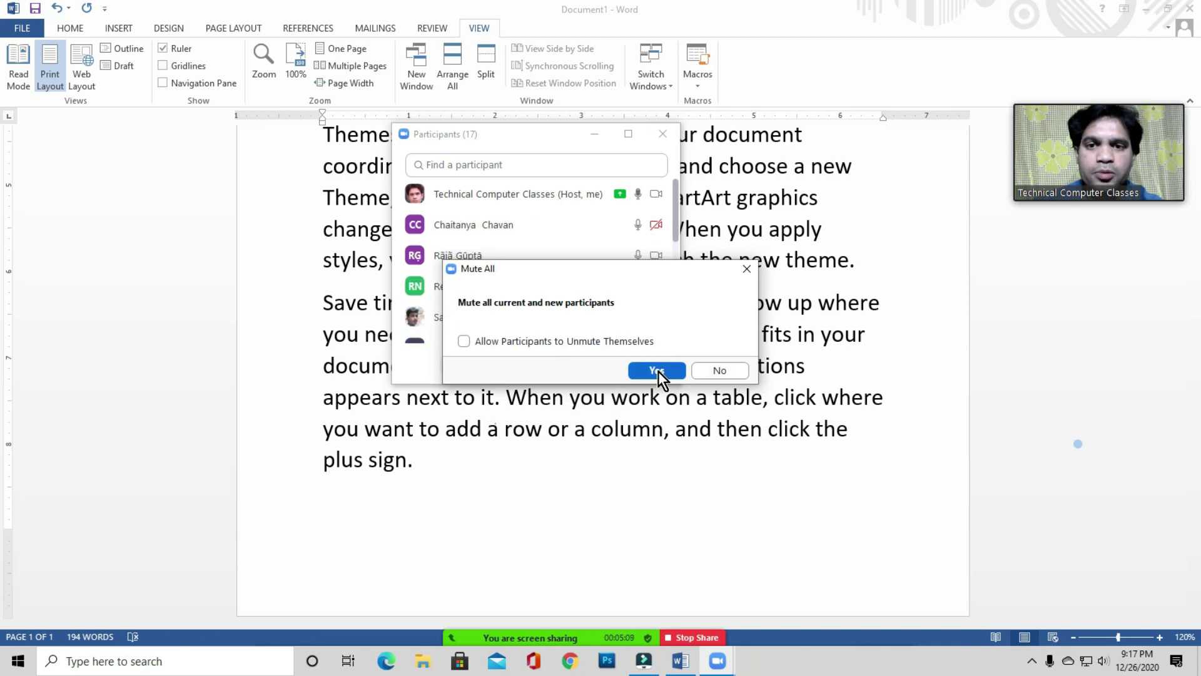
click(658, 371)
click(663, 135)
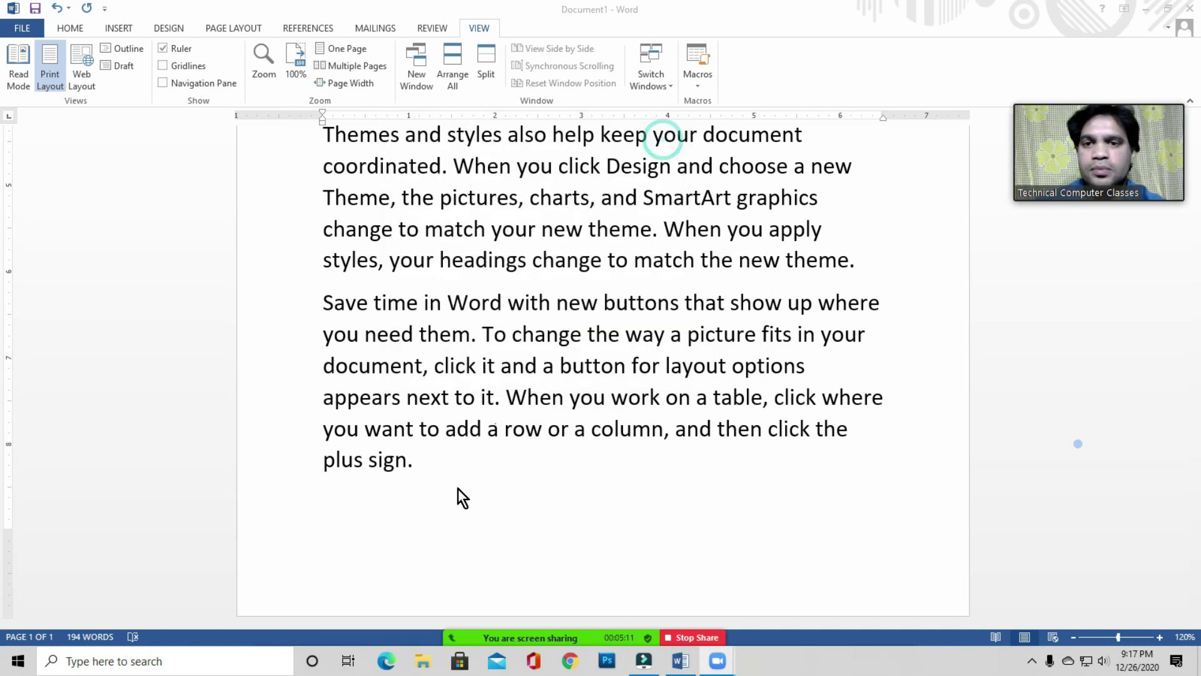
Delete all the text in the Word document and place the cursor at the start of the blank page
click(458, 489)
scroll(469, 478, up, 4)
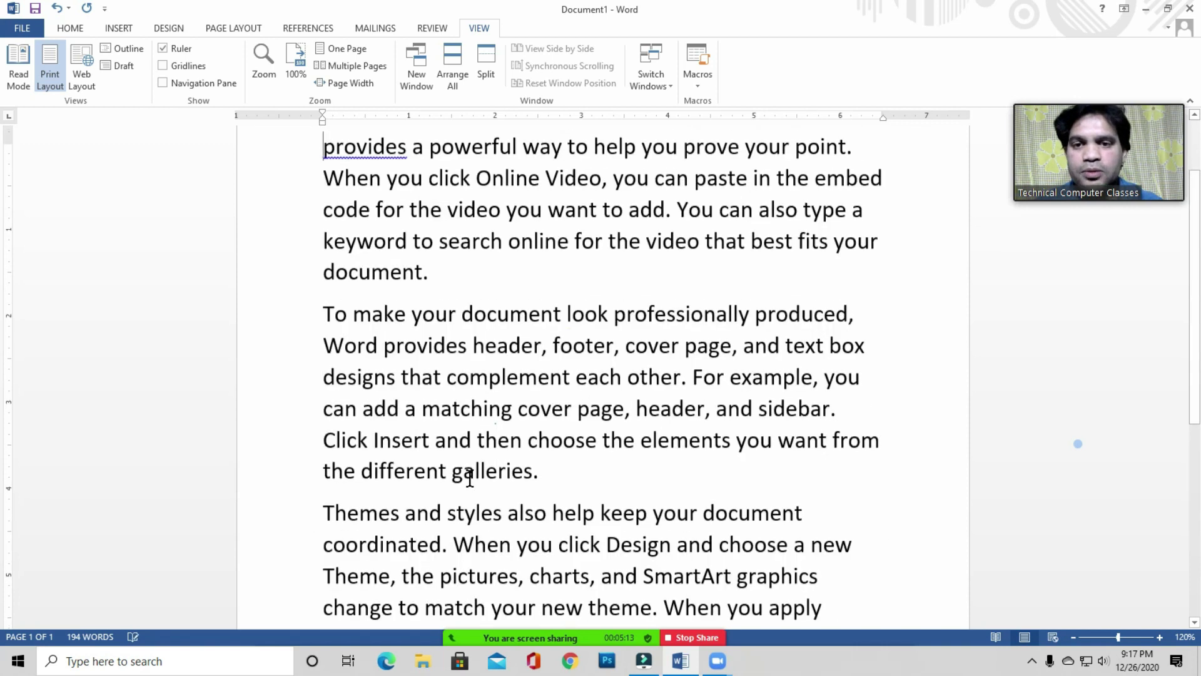
key(ctrl+a)
key(Left)
key(ctrl+Delete)
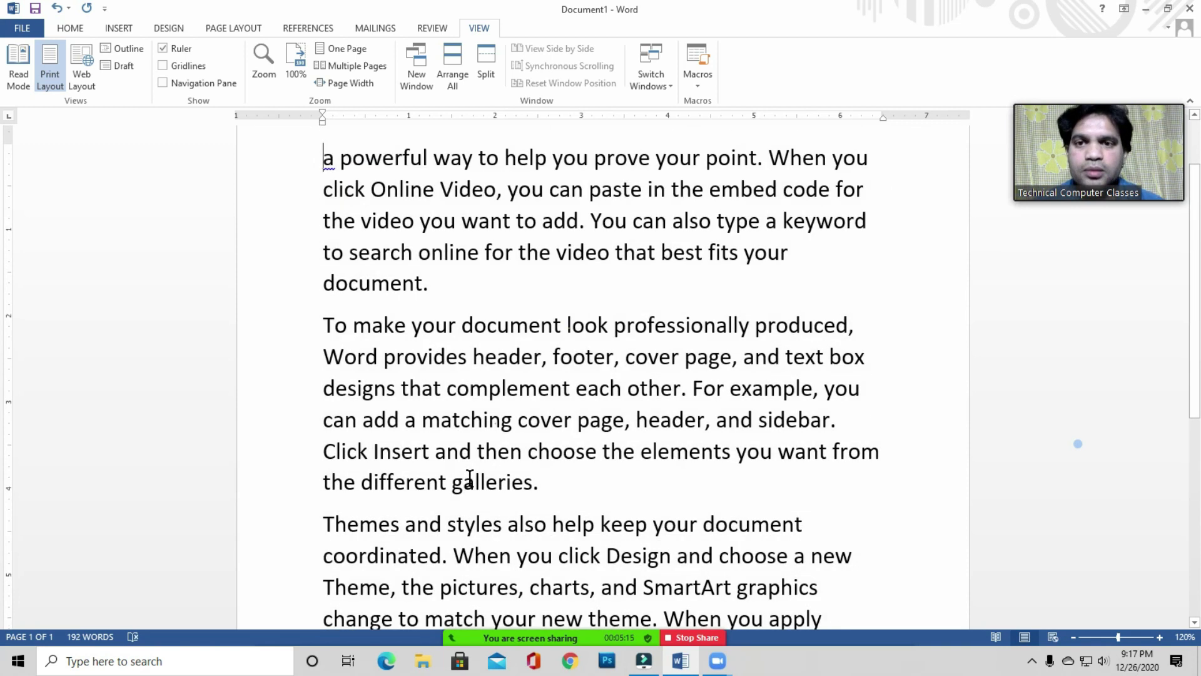
key(ctrl+a)
key(Delete)
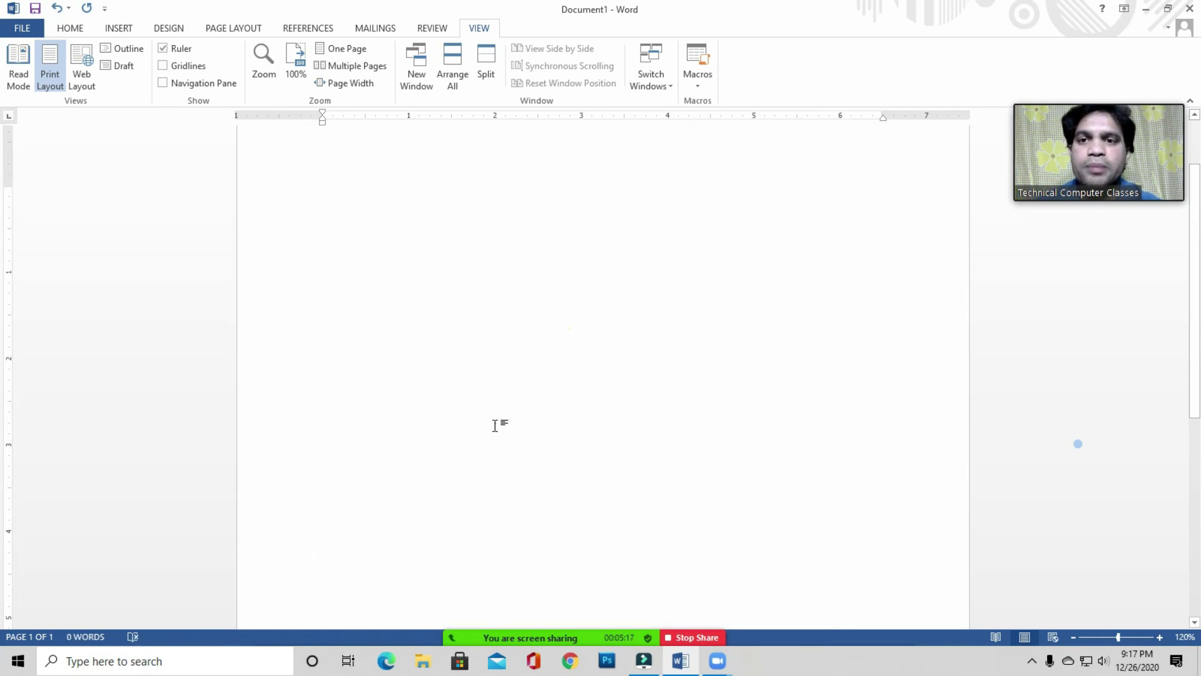
click(348, 234)
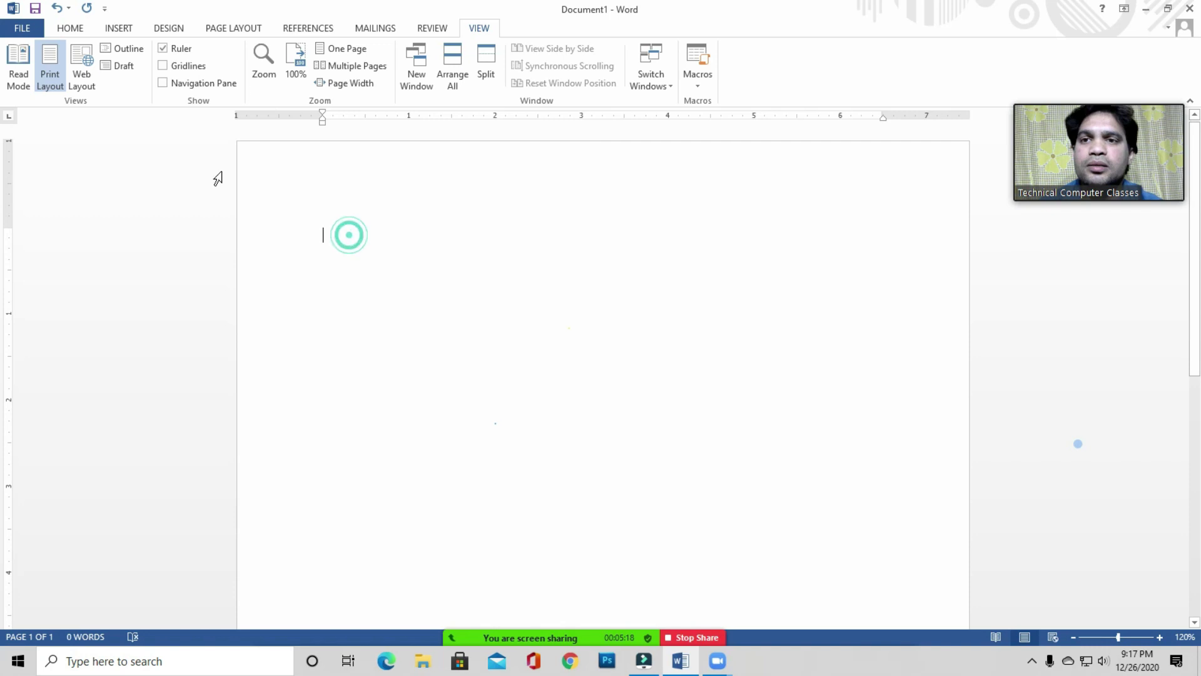
Increase the font size to 20 for the empty first line
click(74, 29)
click(232, 55)
click(233, 54)
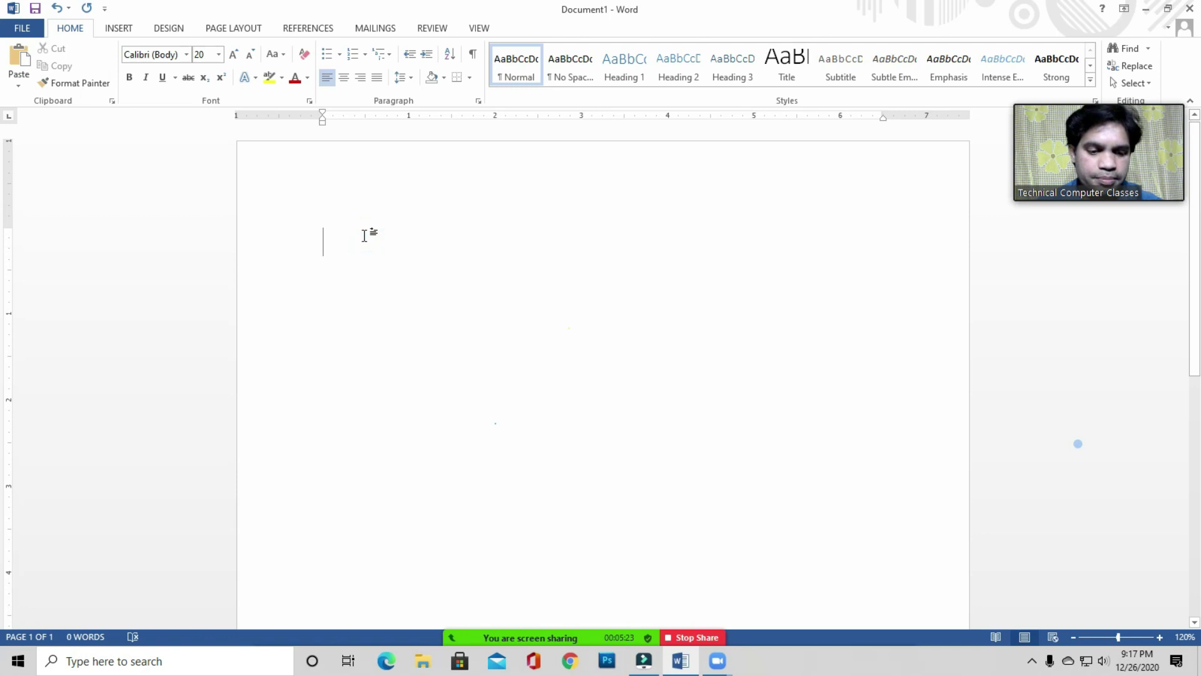
click(470, 78)
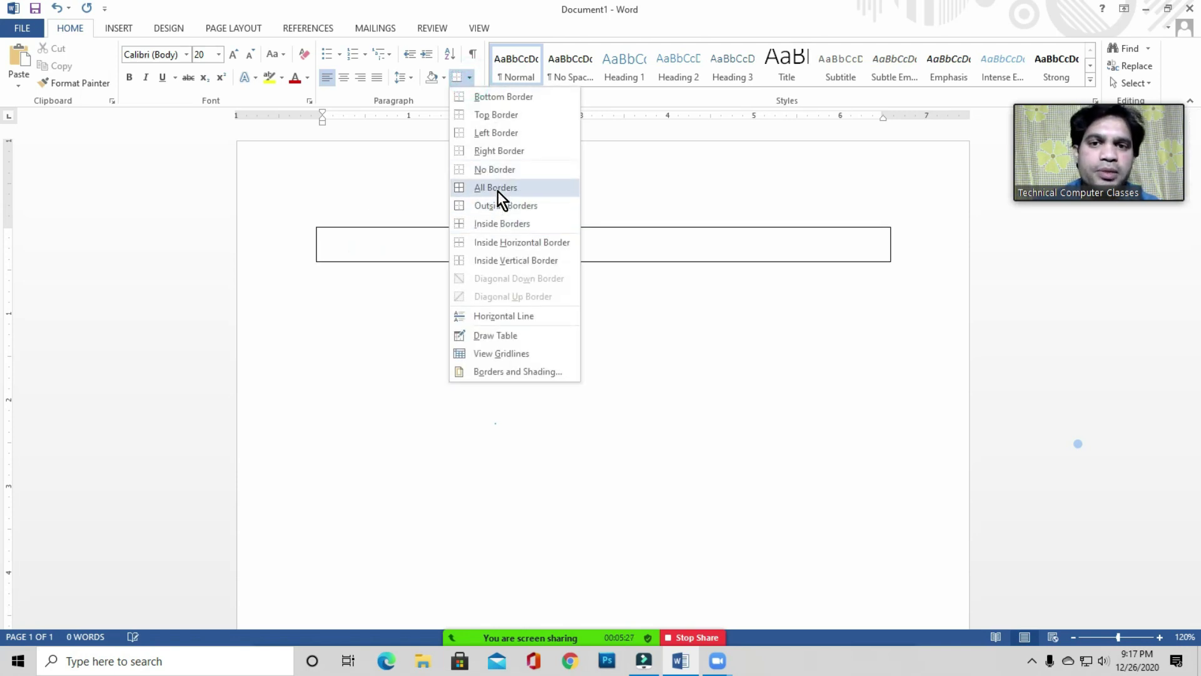
click(373, 236)
click(478, 29)
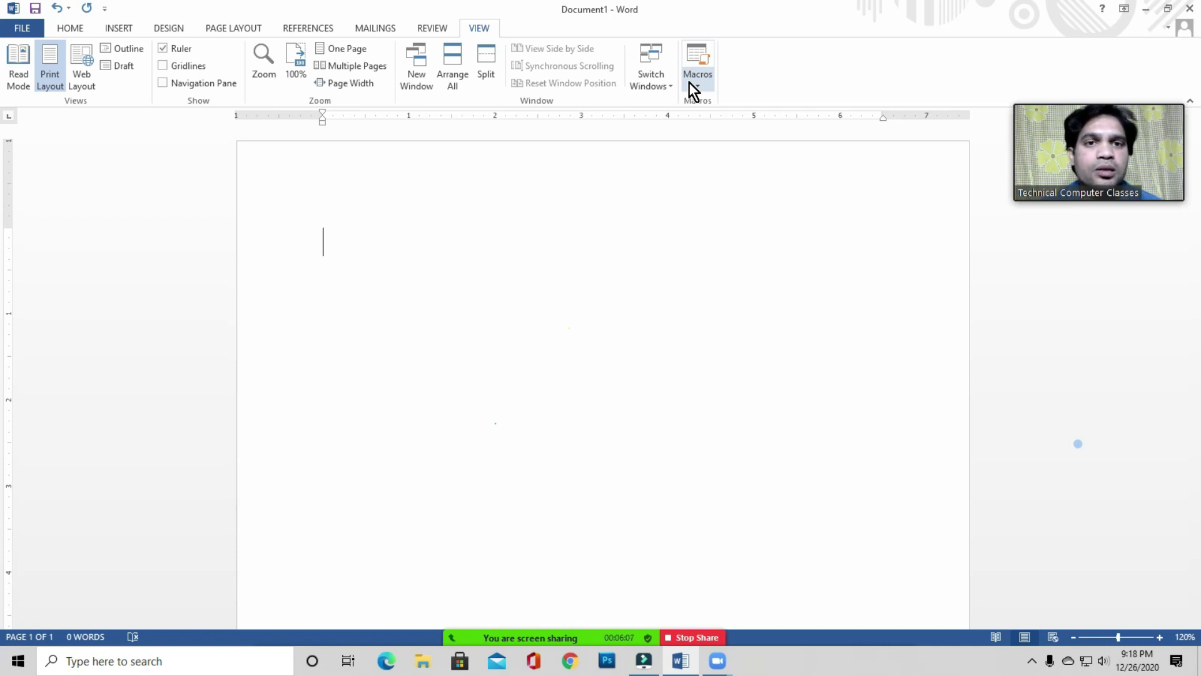
click(399, 255)
click(374, 247)
click(372, 241)
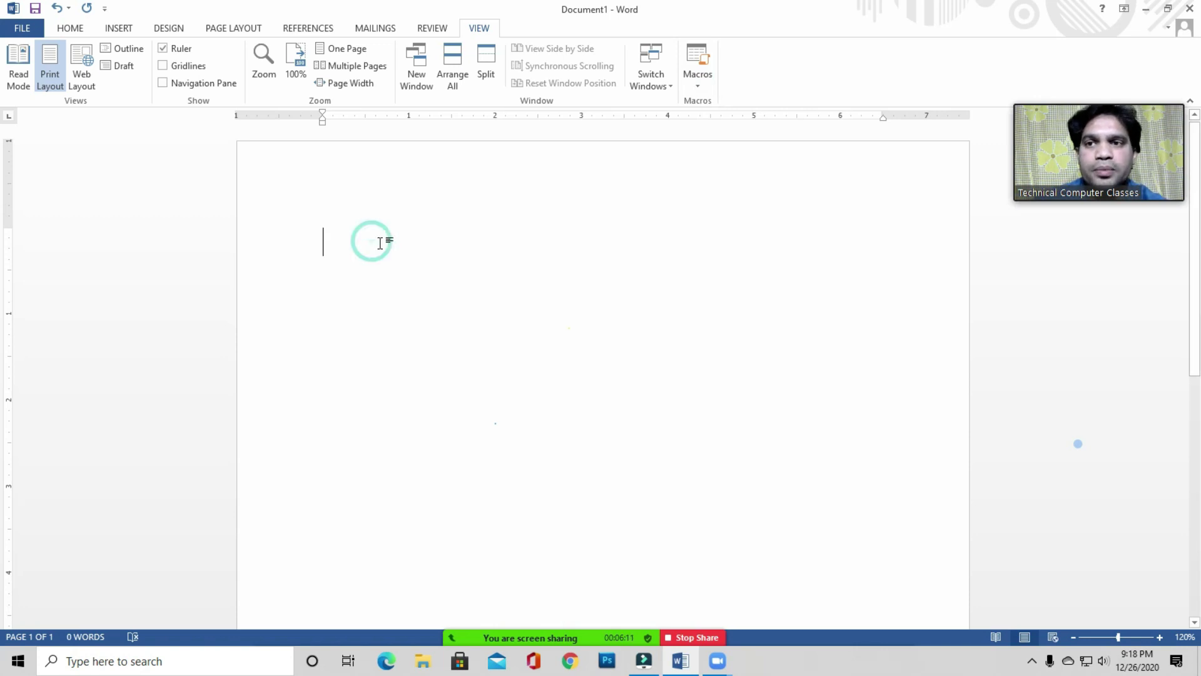
click(378, 244)
click(351, 237)
click(354, 236)
Apply All Borders and gray shading to the empty first line
click(71, 28)
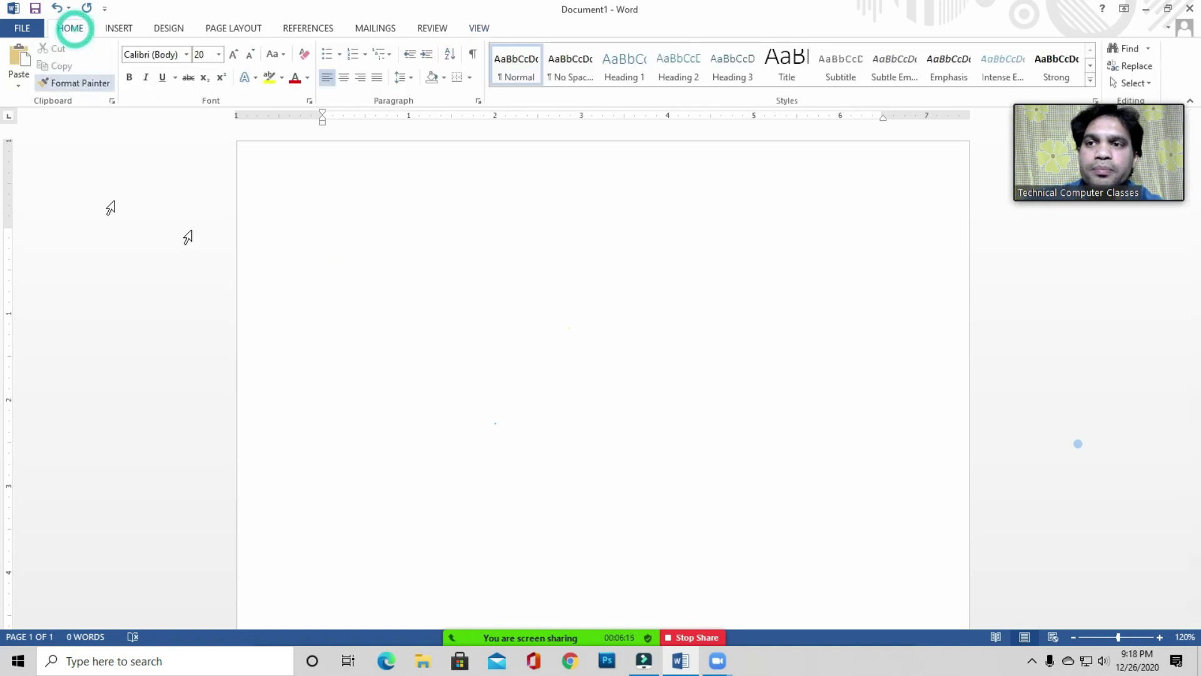
click(382, 240)
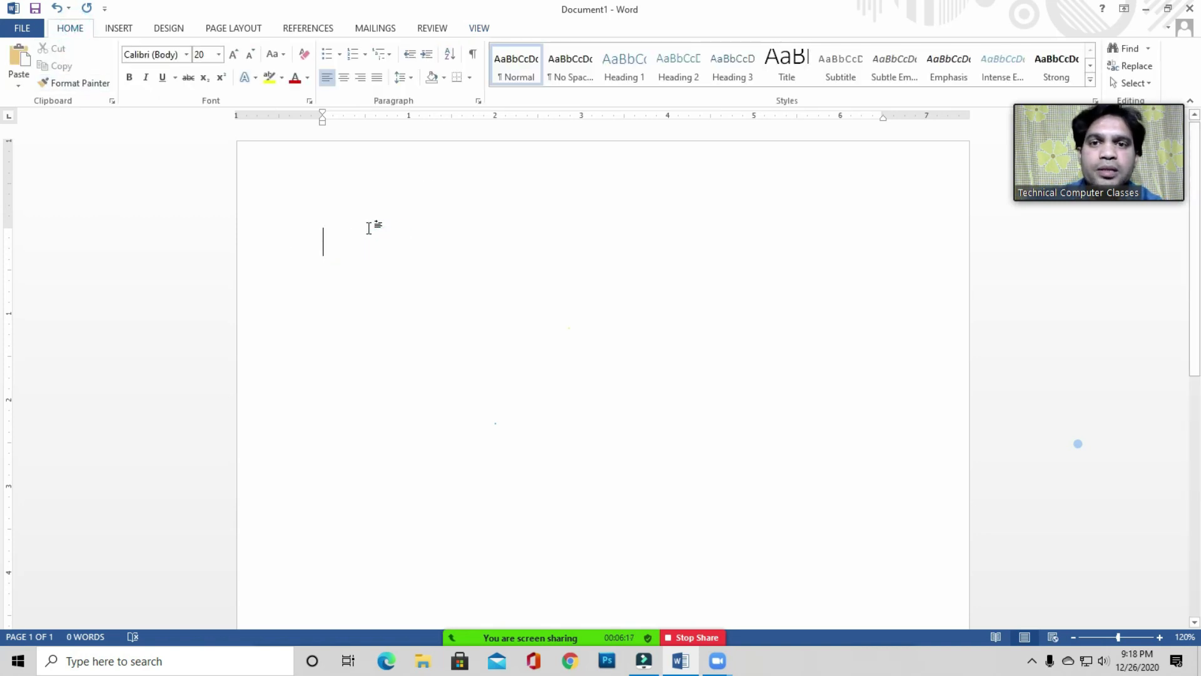
click(470, 77)
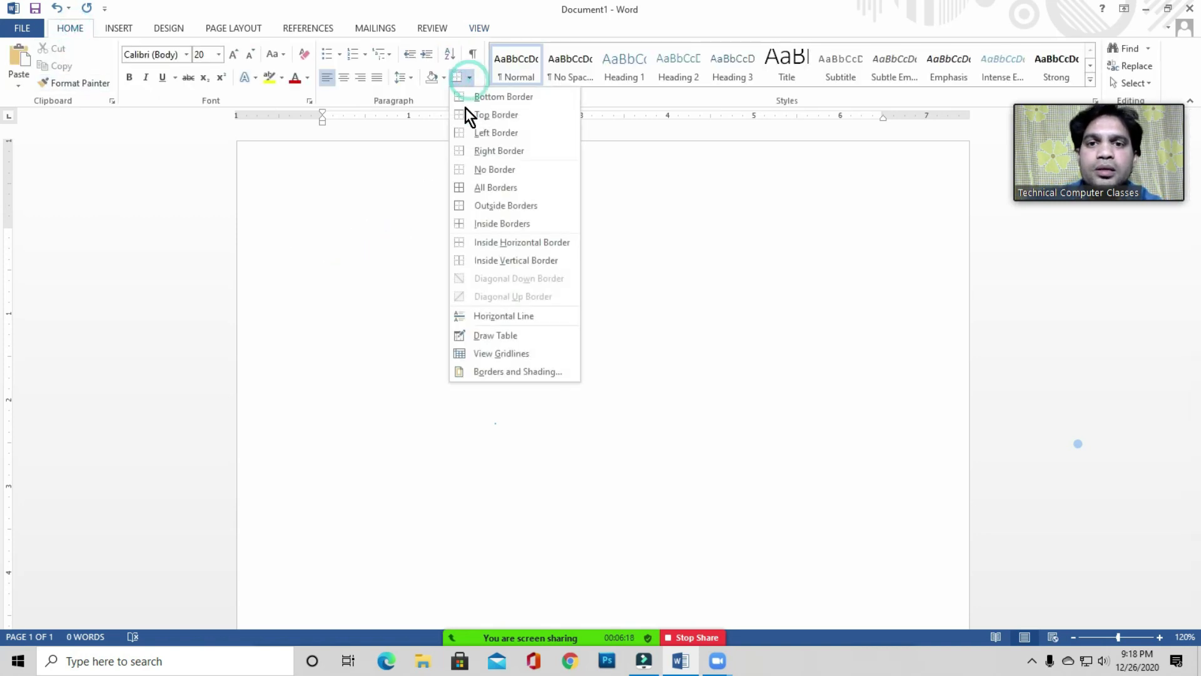
click(503, 186)
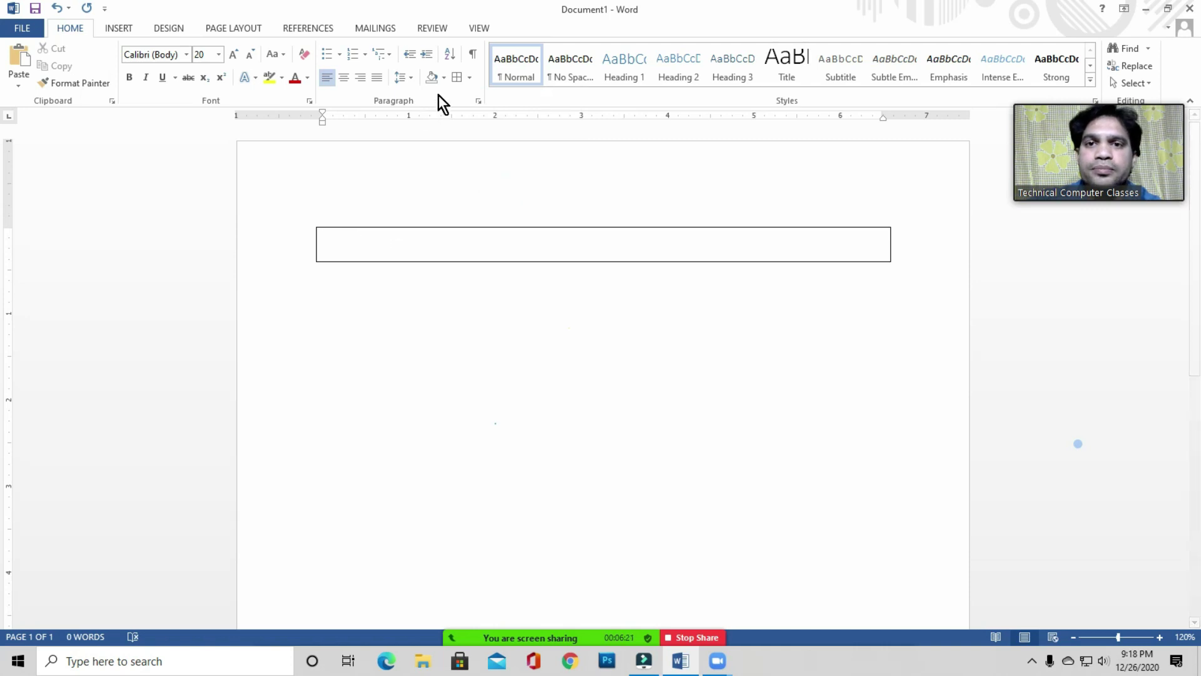
click(443, 78)
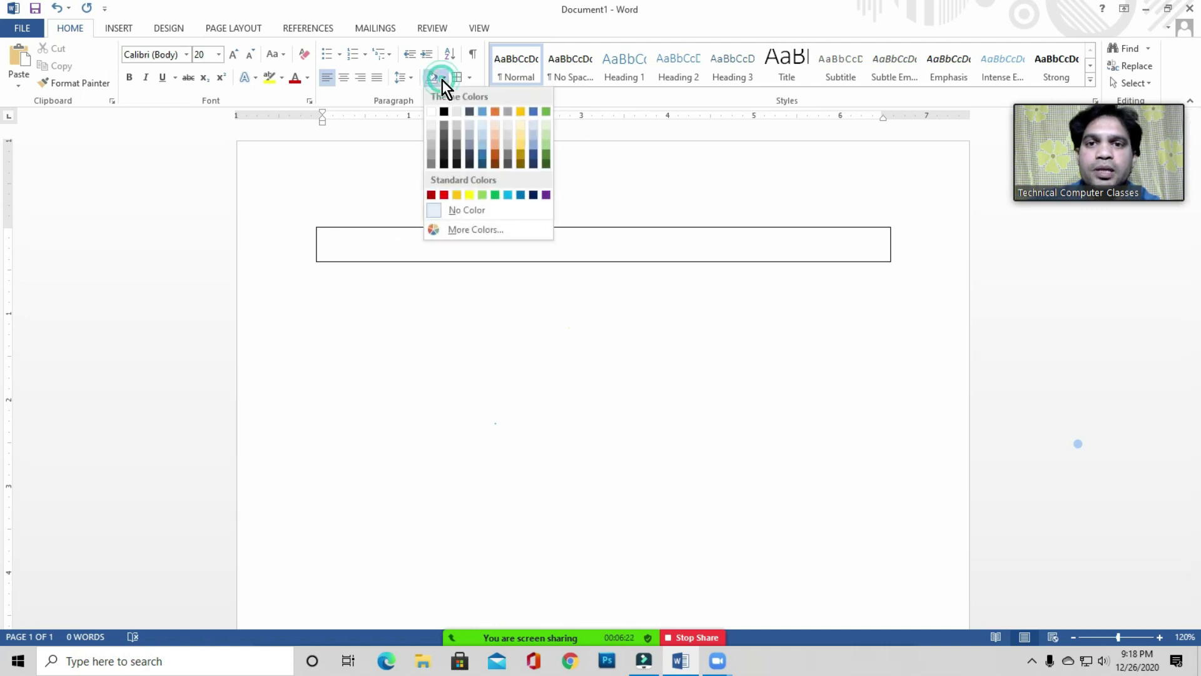
click(432, 144)
click(345, 247)
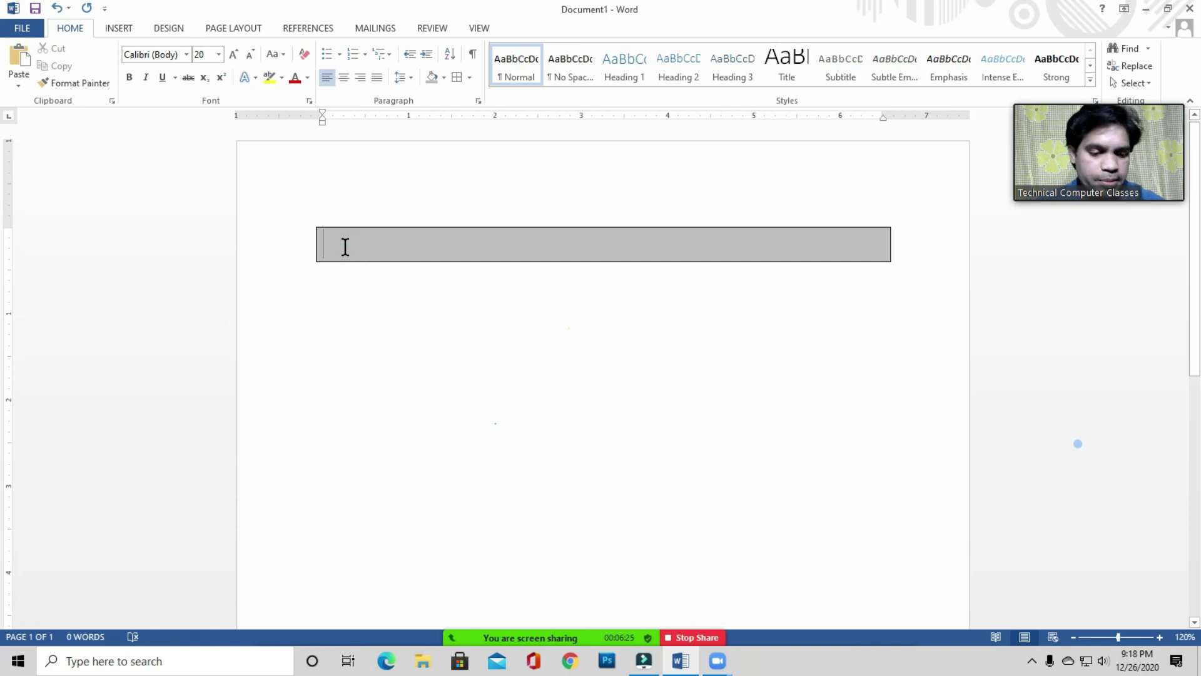
Enter the heading "Computer Course" in the shaded box and make it bold and italic
text(Compu)
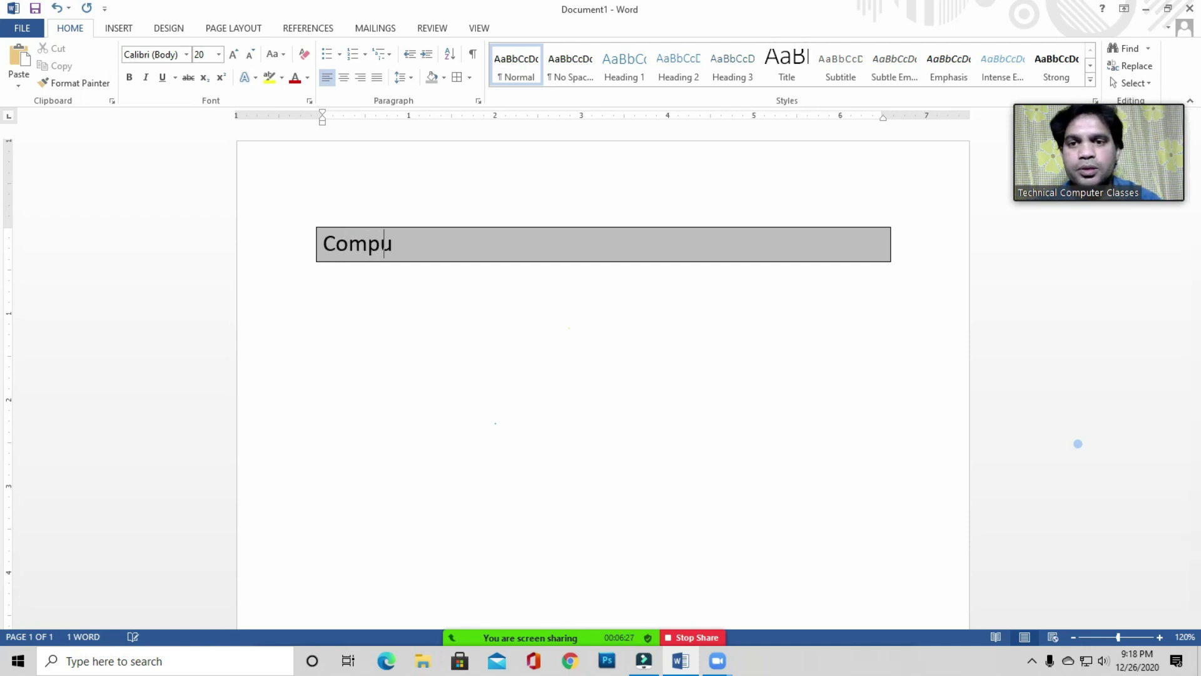
text(ter Cour)
text(se)
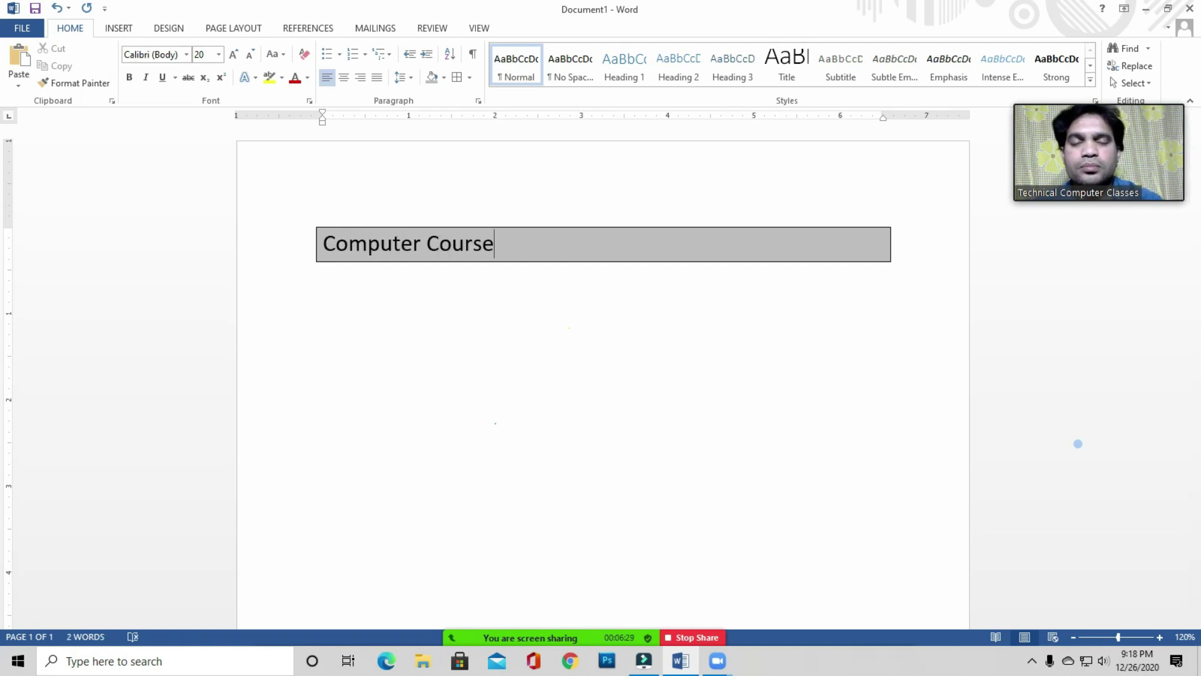
triple_click(351, 237)
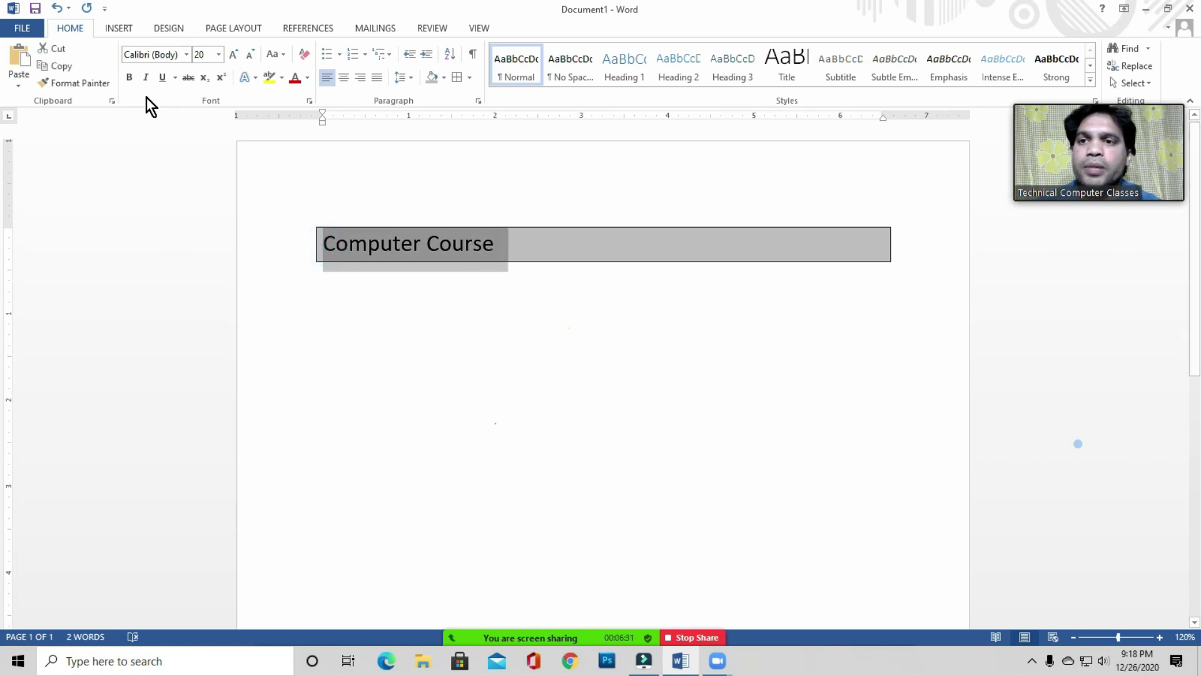
click(147, 77)
click(129, 77)
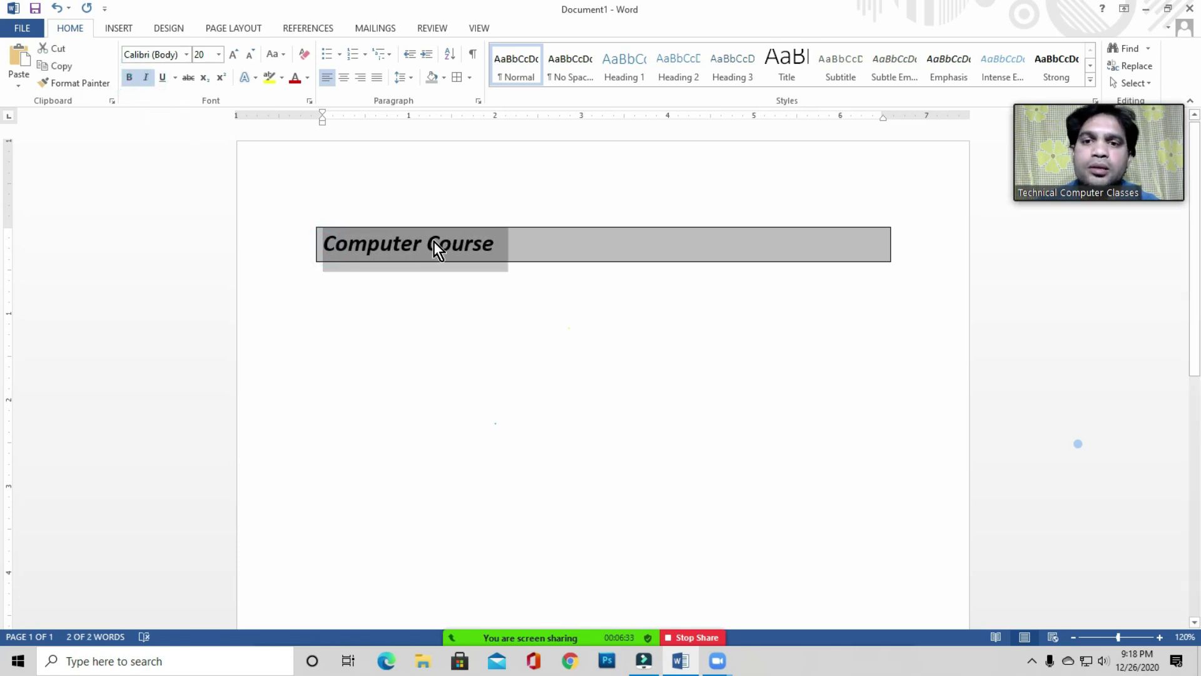
click(431, 242)
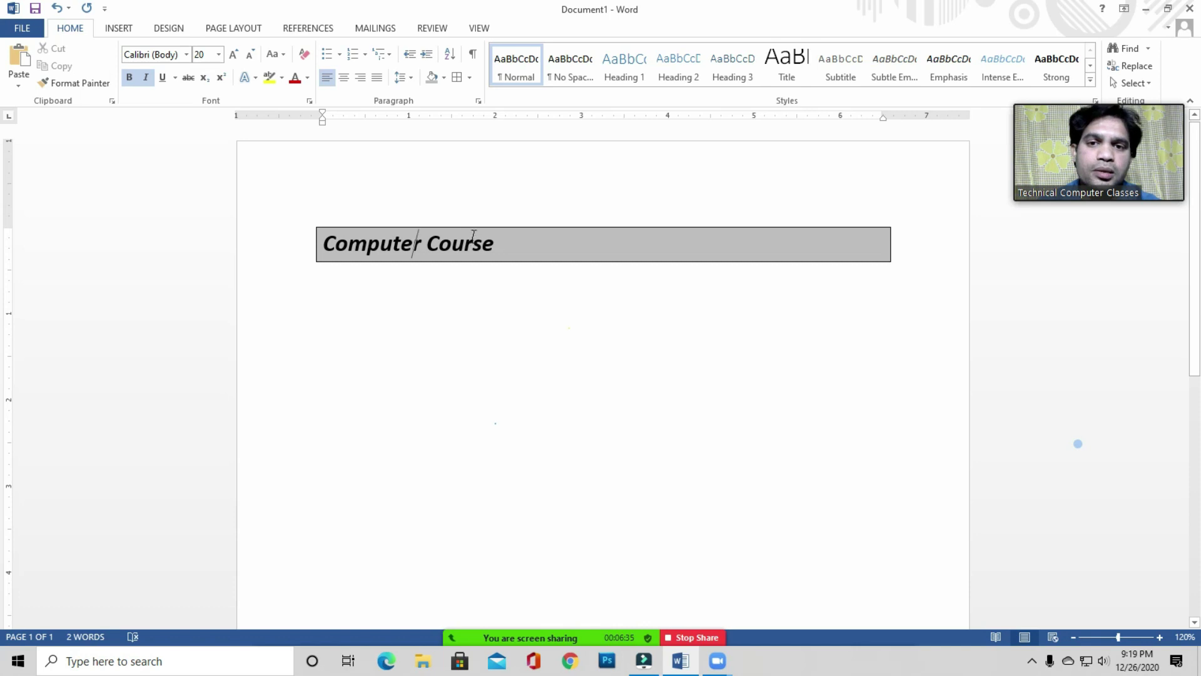
Generate two one-sentence sample paragraphs below the heading with =RAND (2,1), leaving an empty line after them
click(323, 291)
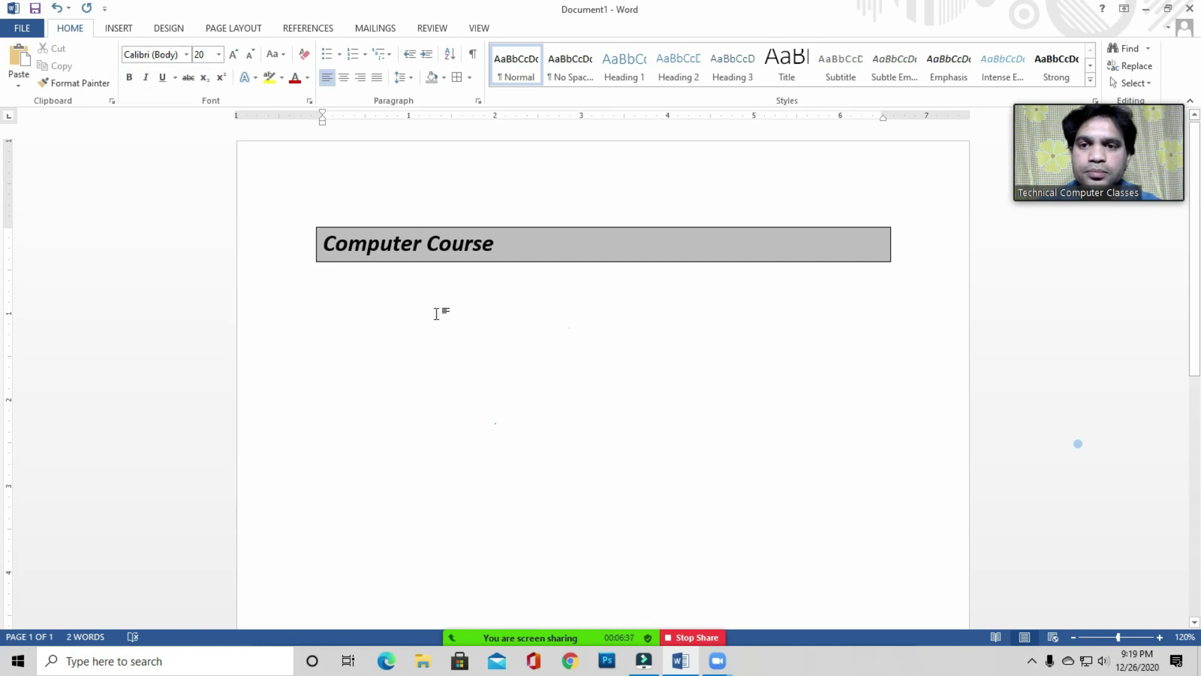
text(-rn)
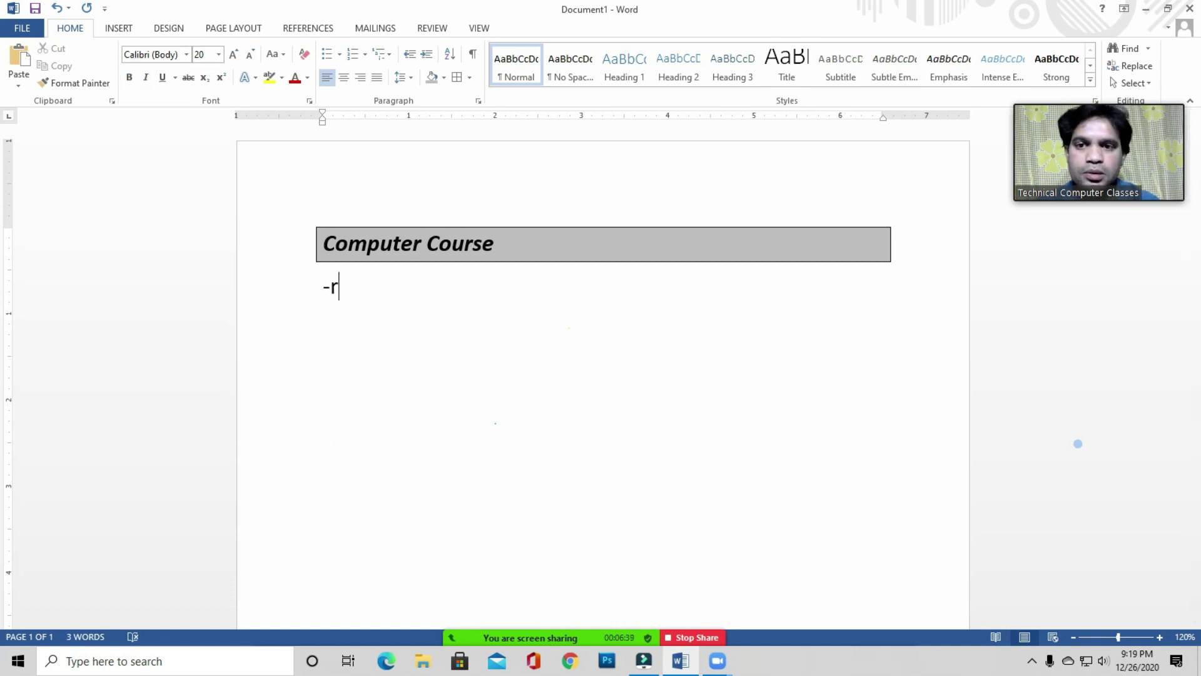
key(BackSpace)
key(BackSpace)
key(BackSpace)
text(=)
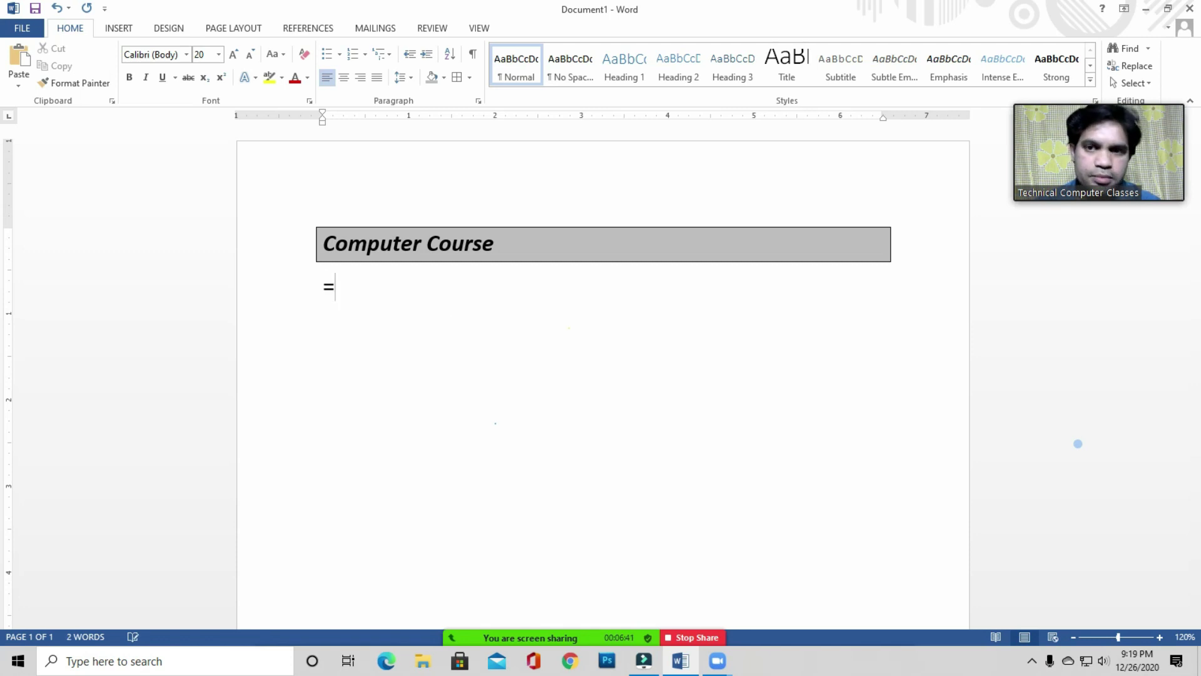
text(RAND (2,1))
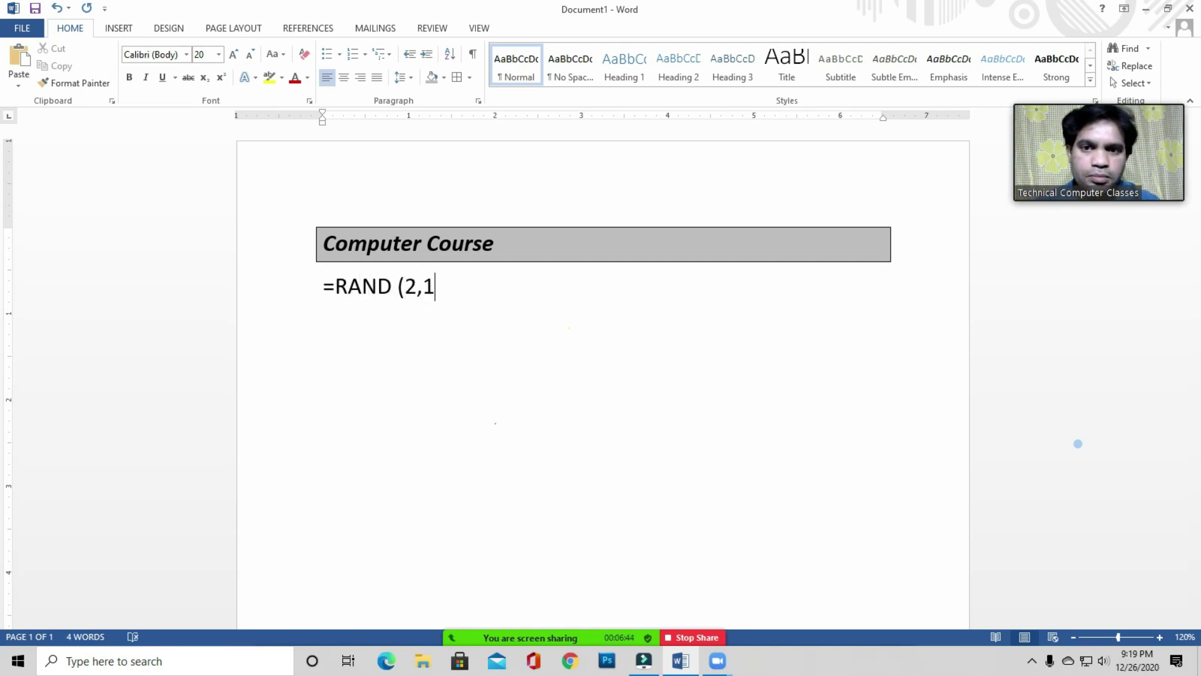
key(Return)
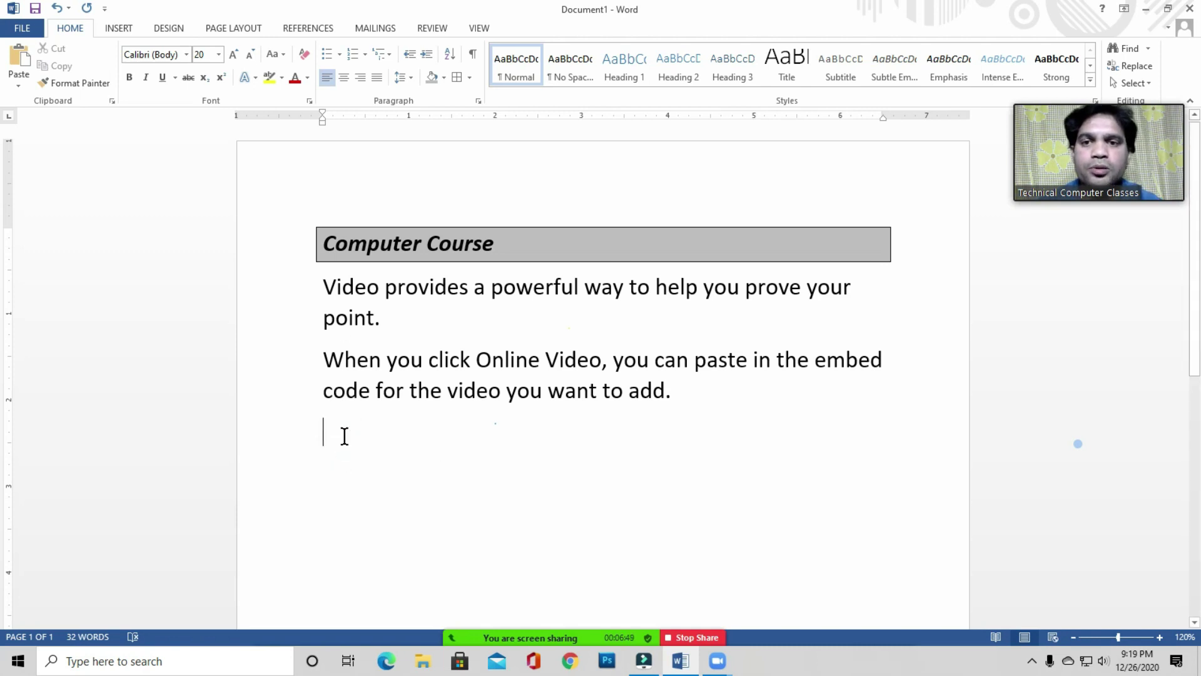
text(B)
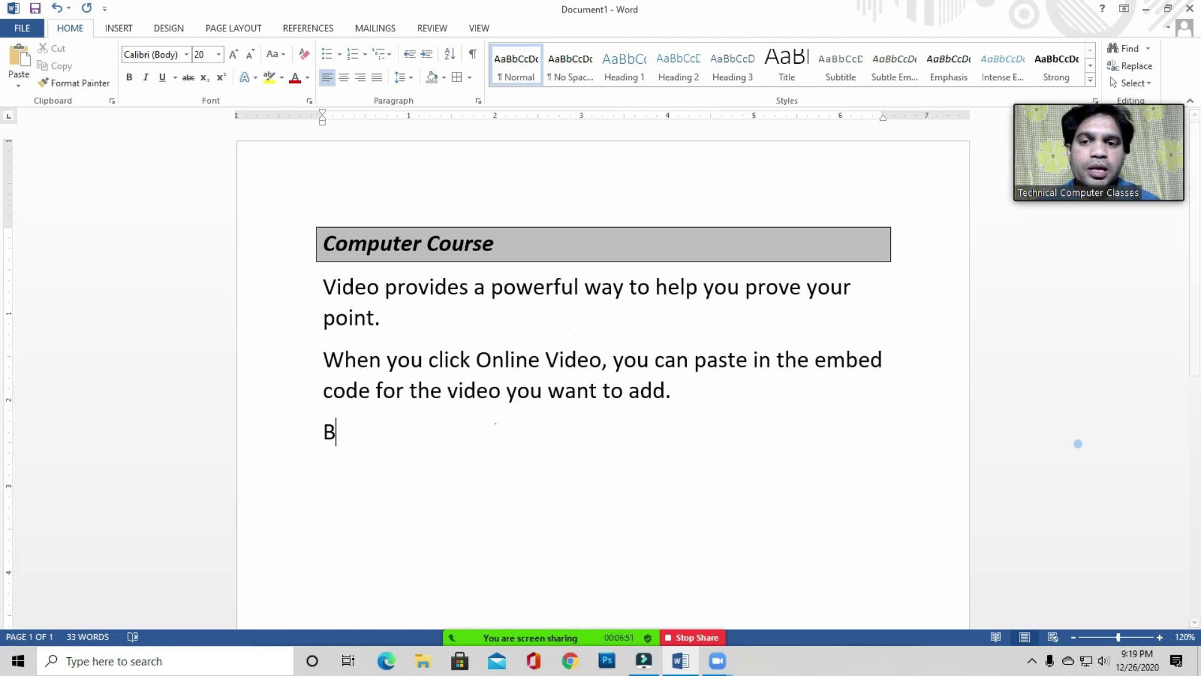
key(BackSpace)
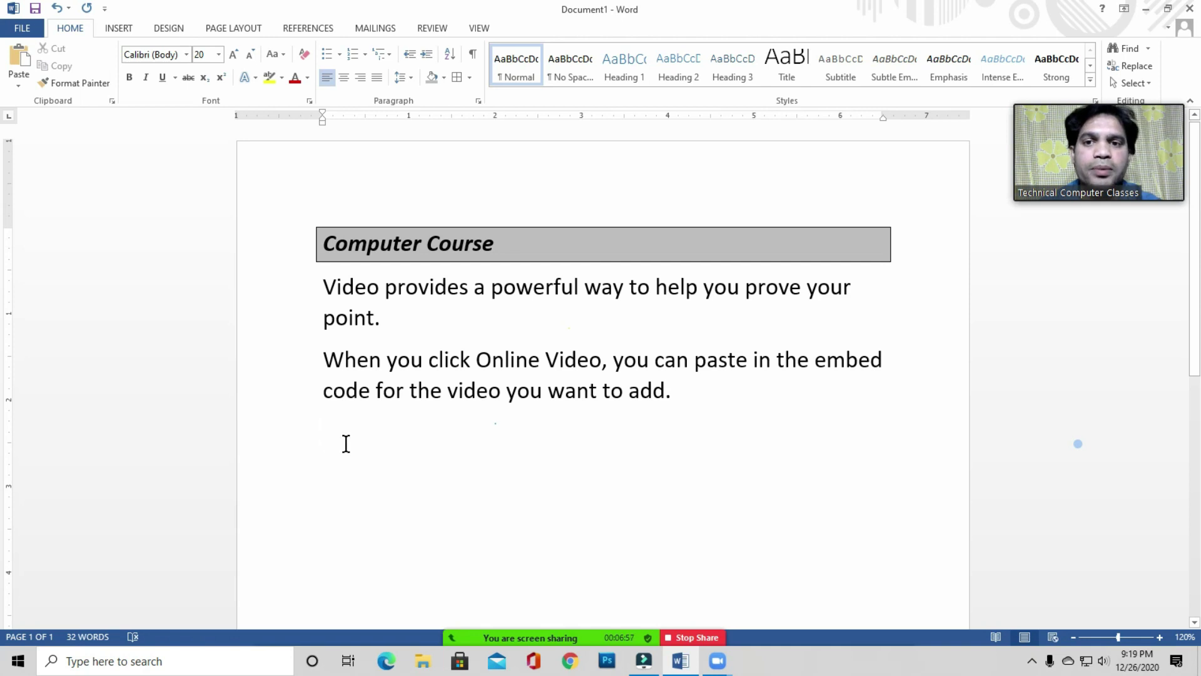
Apply All Borders, gray shading, italic and bold to the empty line below the sample paragraphs
click(470, 78)
click(487, 187)
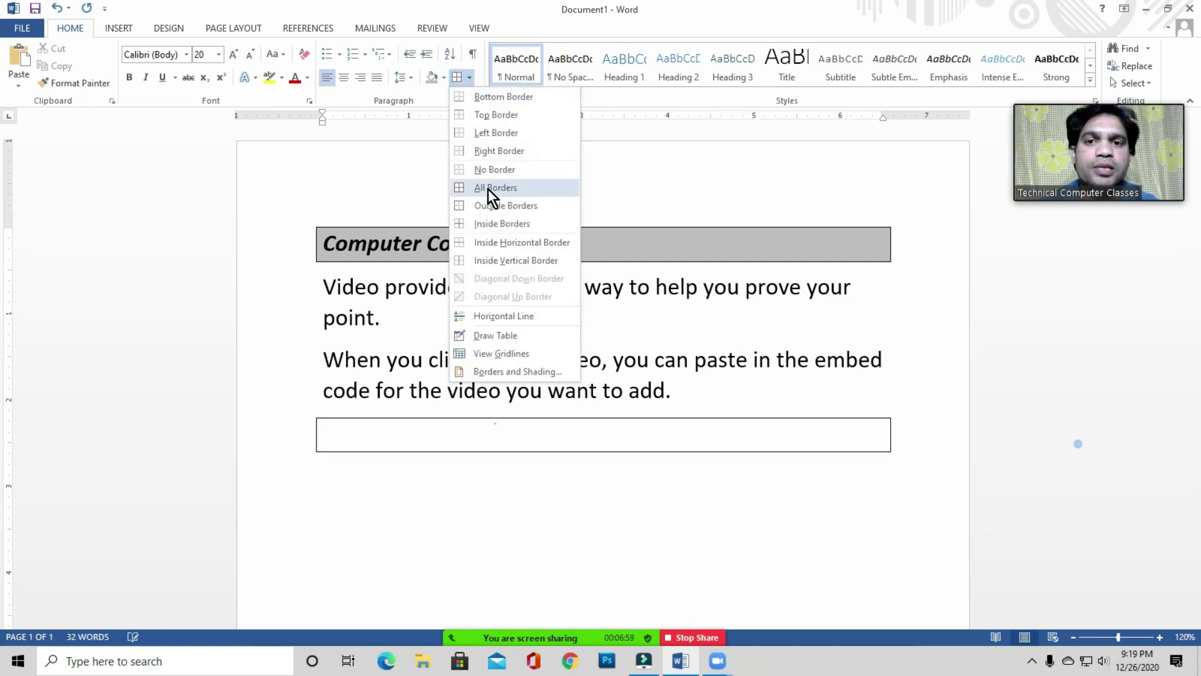
click(431, 82)
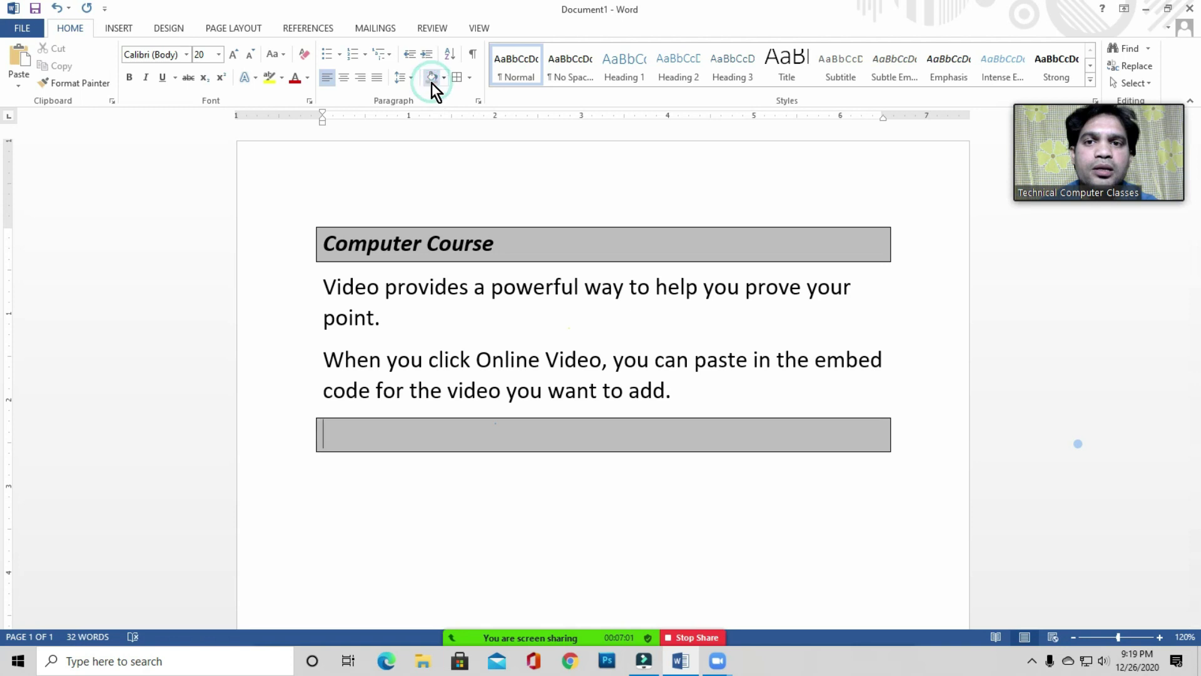
click(144, 80)
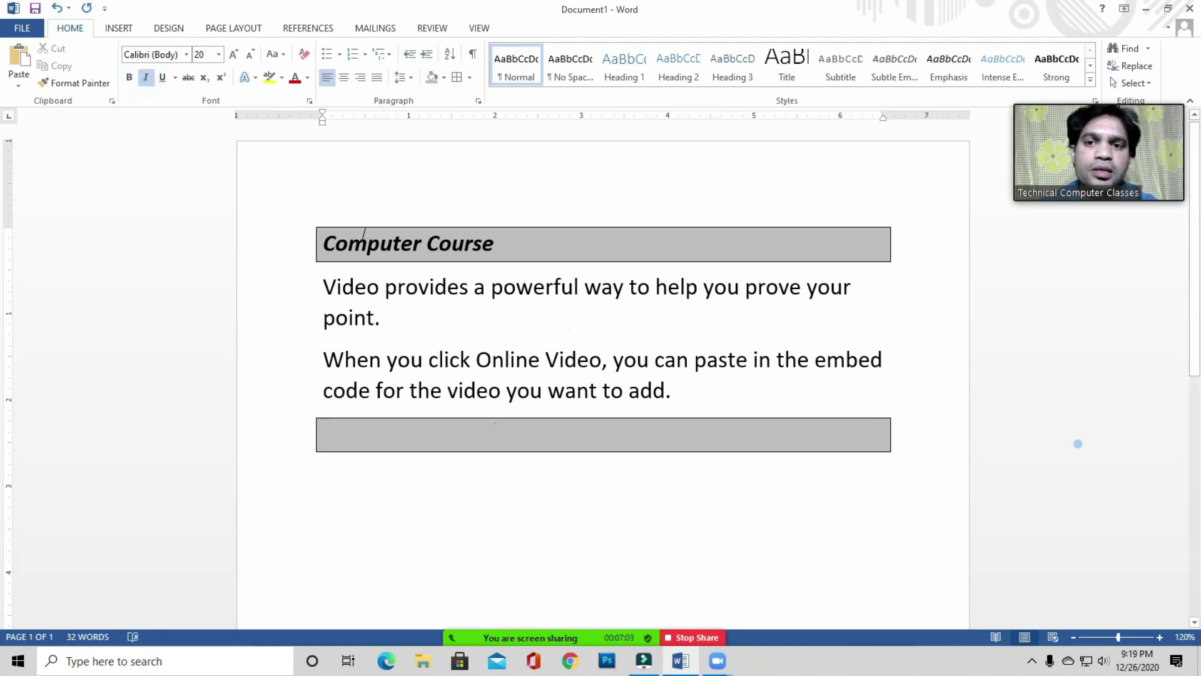
click(129, 80)
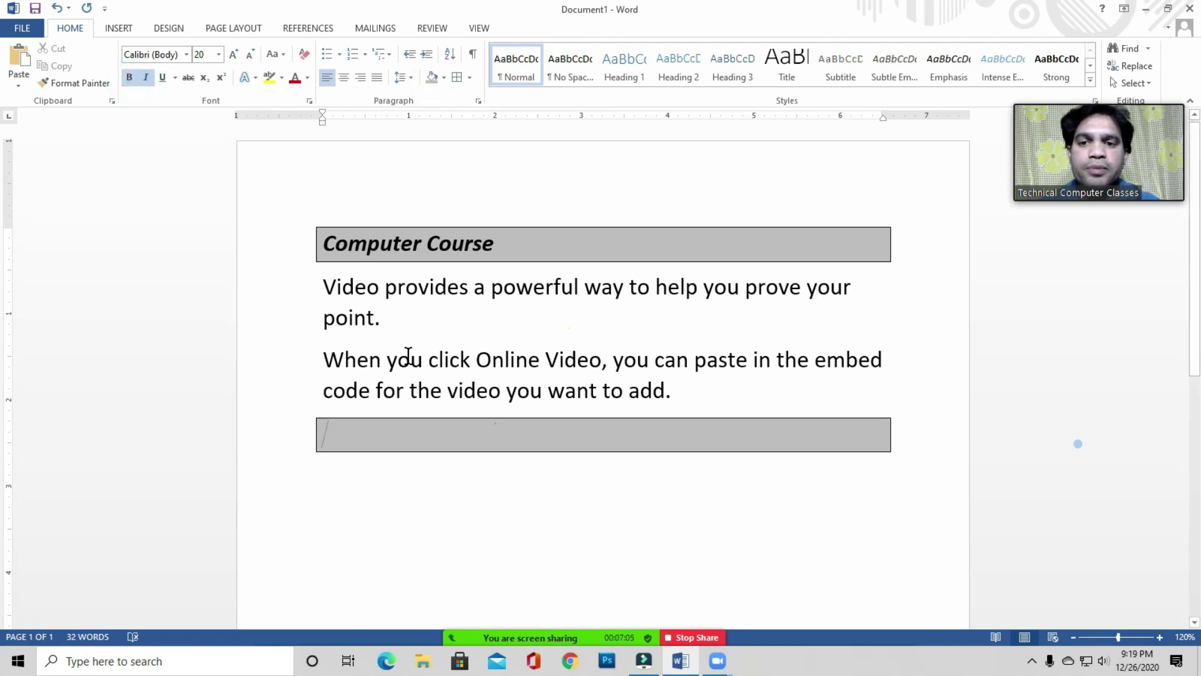
Enter the heading "Basic Computer" in the second shaded box, in title case
text(NS)
key(BackSpace)
key(BackSpace)
text(BDI)
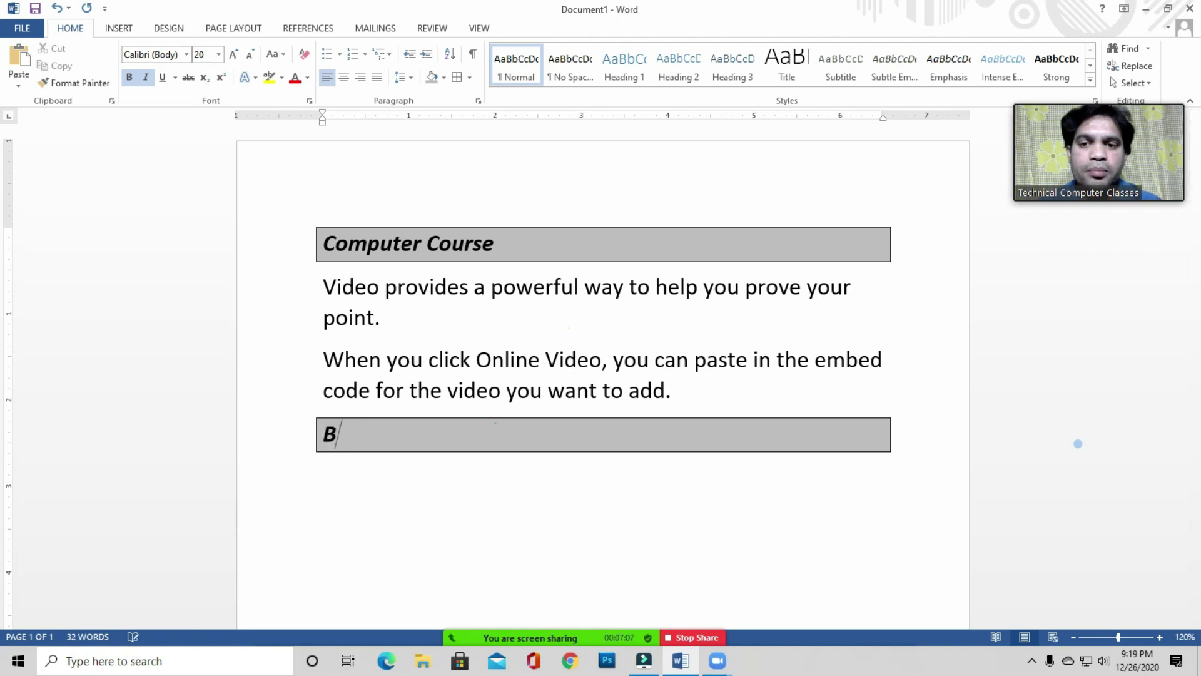
key(BackSpace)
key(BackSpace)
text(A)
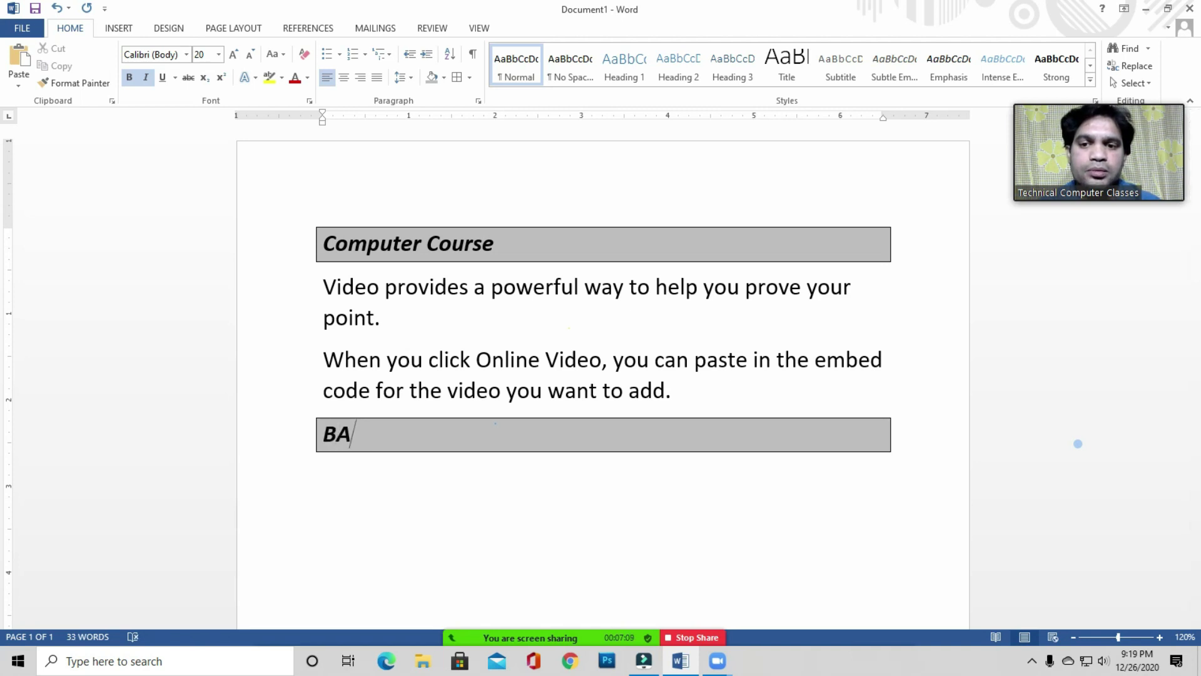
text(SIC COMPUTER)
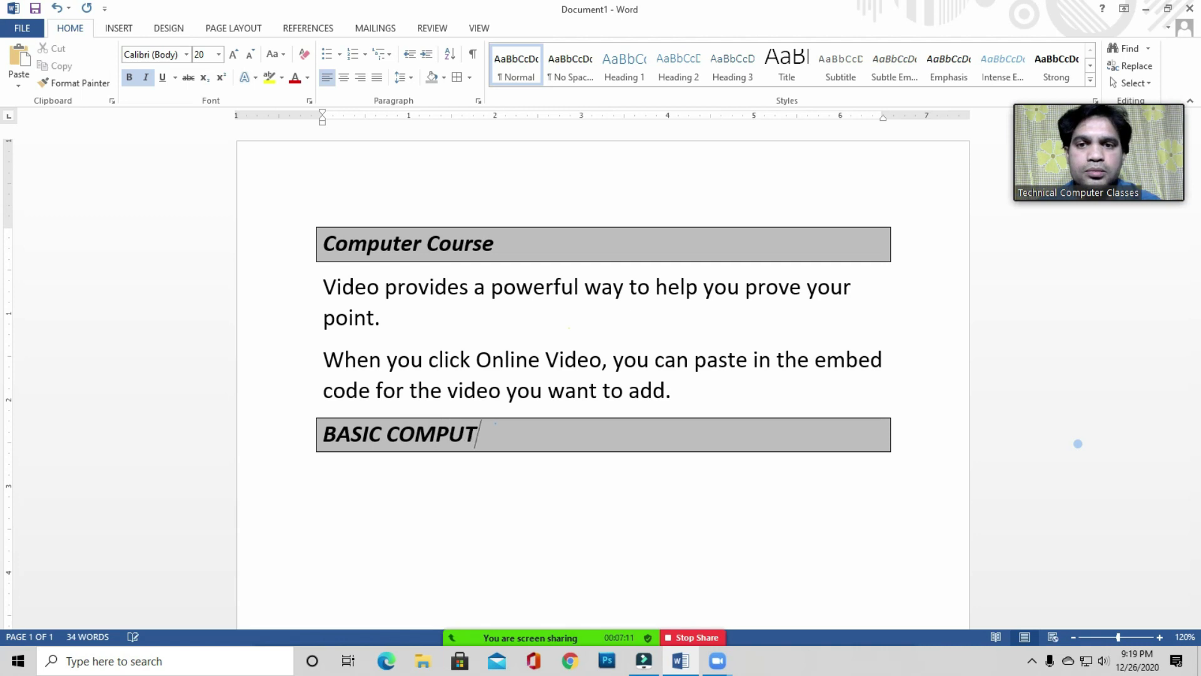
key(ctrl+shift+Left)
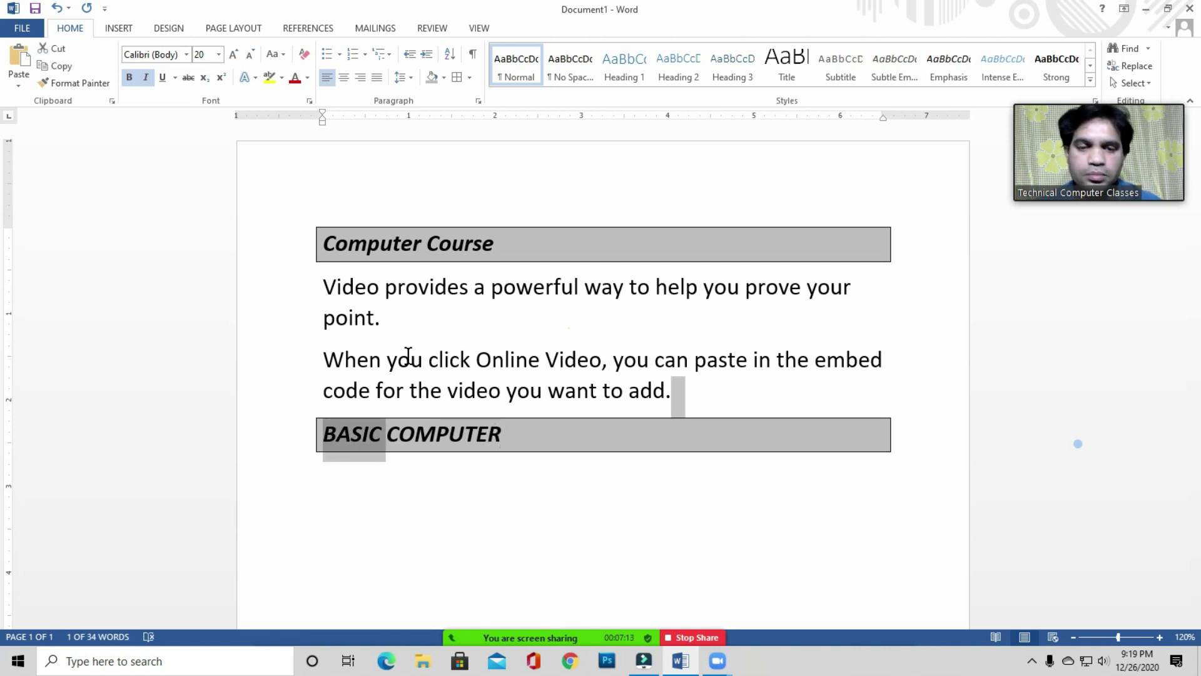
key(Right)
drag(526, 437, 348, 438)
key(BackSpace)
text(asic Computer)
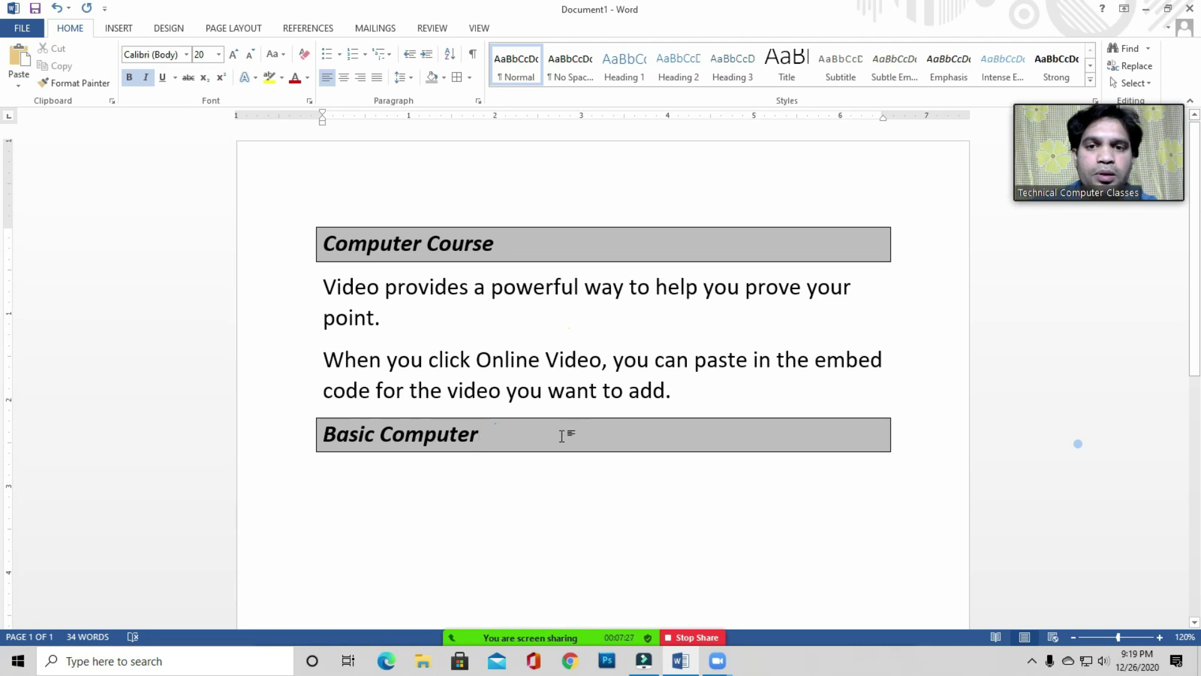
Delete all the content of the document, including both headings and the sample paragraphs
click(431, 472)
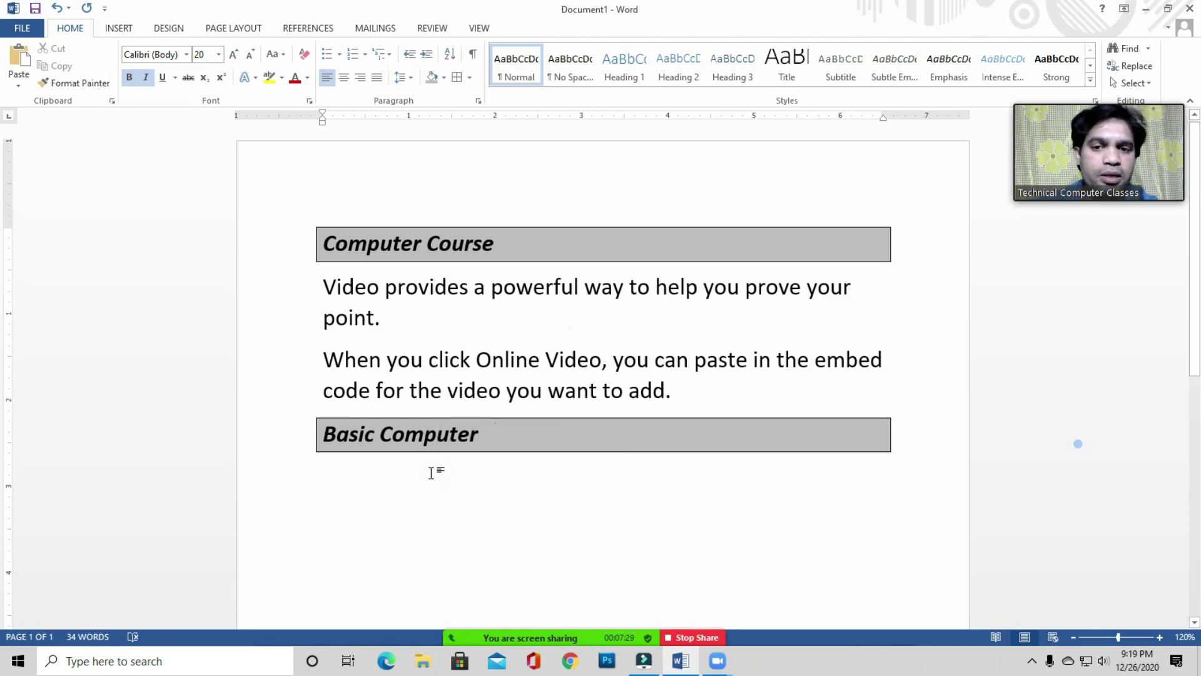
key(ctrl+a)
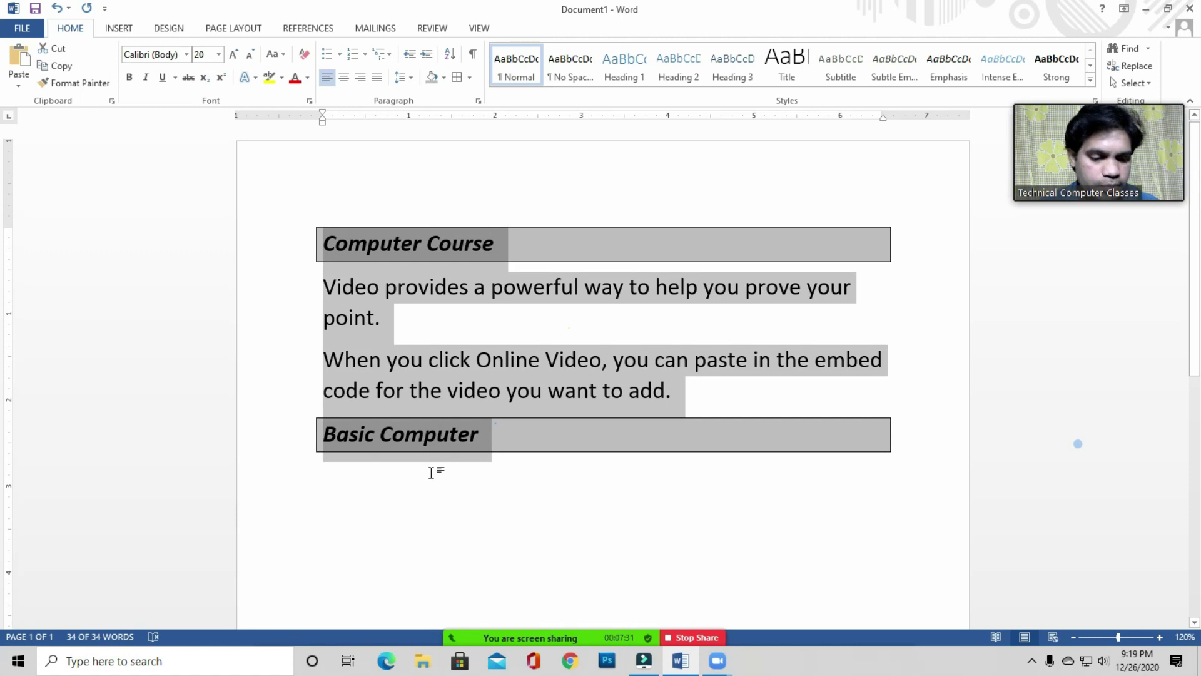
key(Delete)
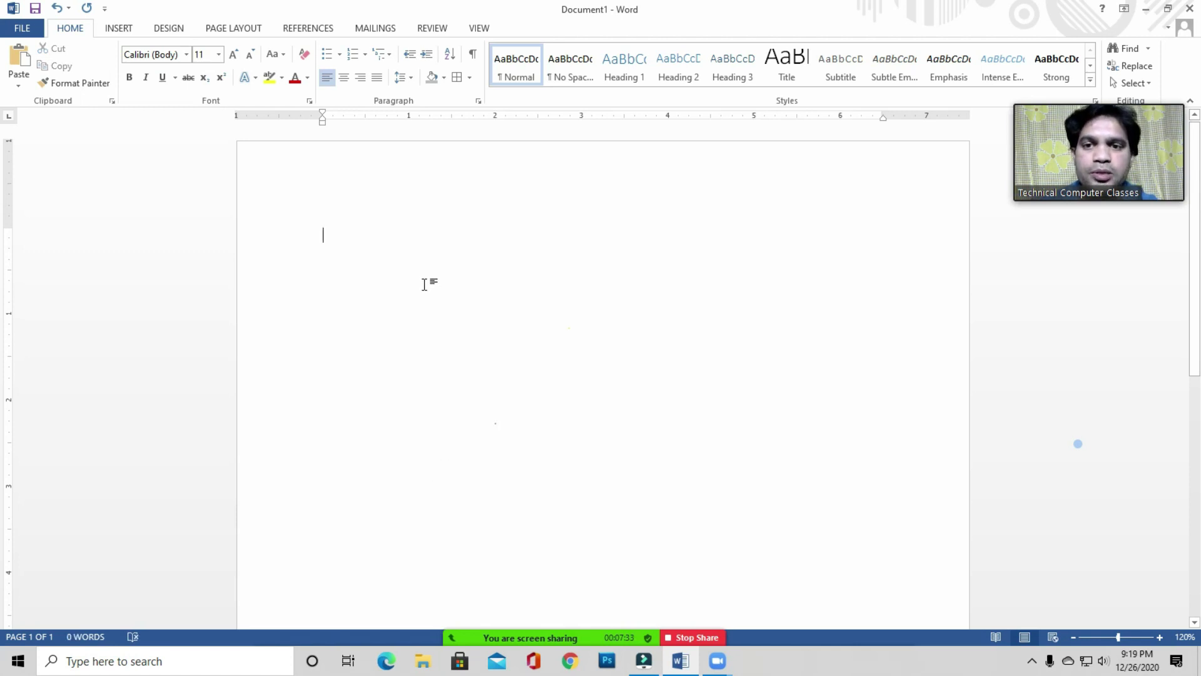
Increase the font size to 18 for the empty first line
click(232, 55)
click(231, 55)
click(231, 55)
click(231, 55)
click(327, 229)
click(330, 230)
click(378, 221)
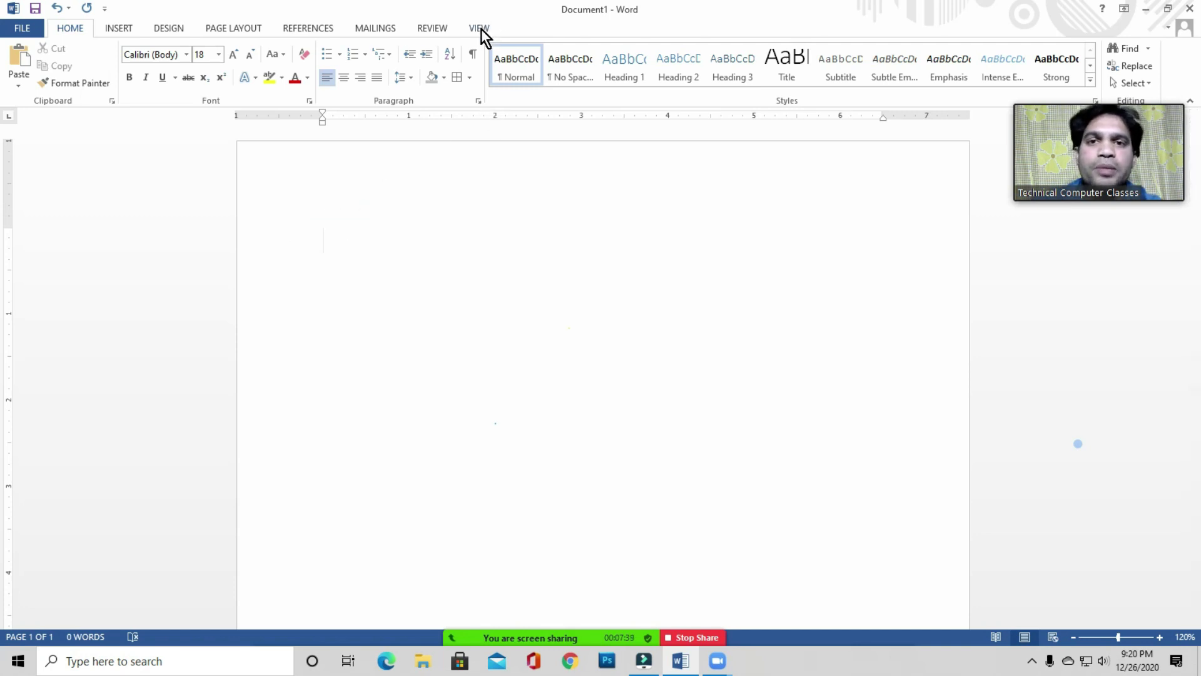
click(482, 29)
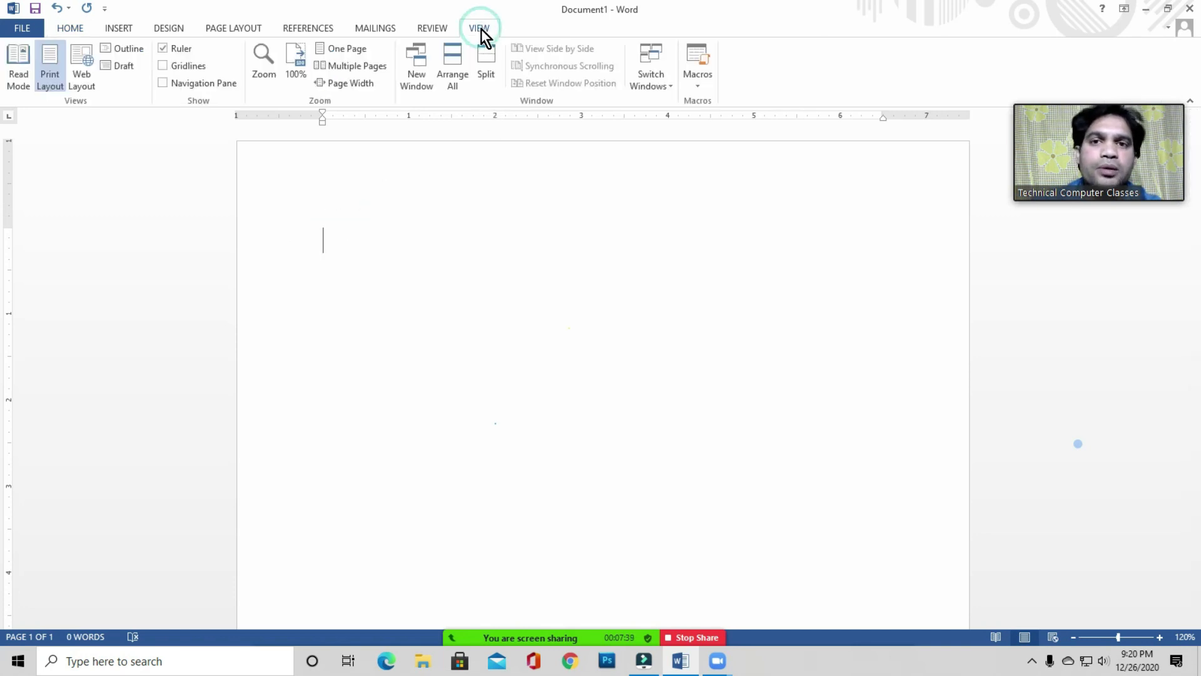
click(698, 84)
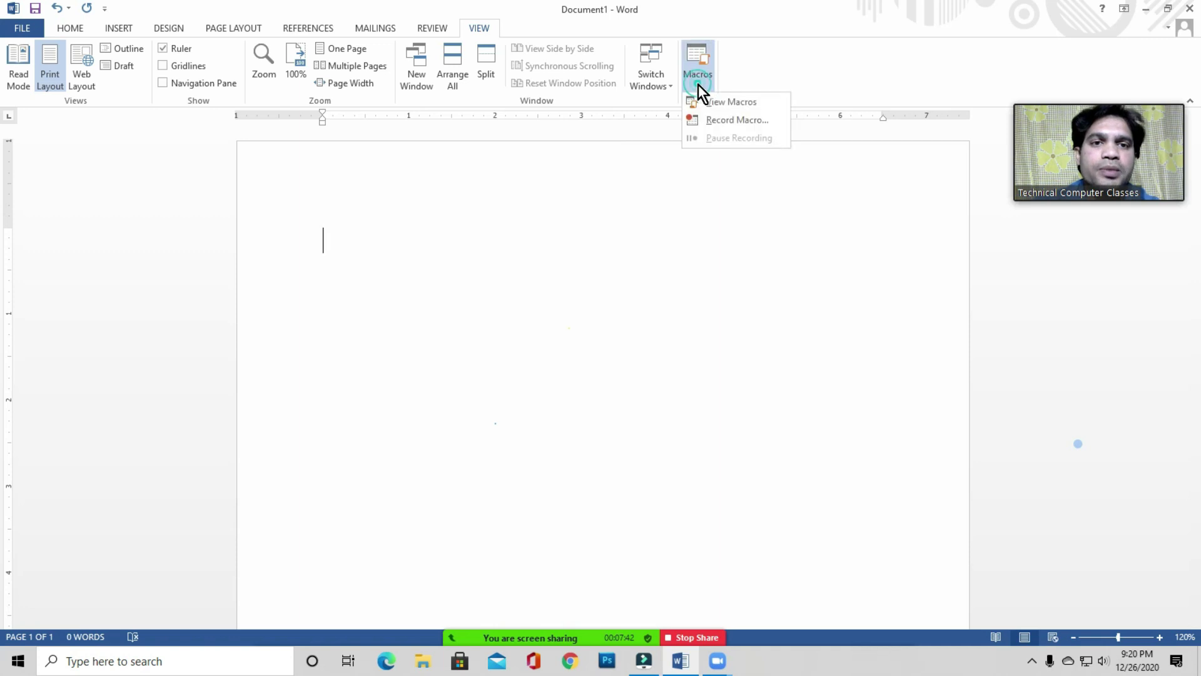
click(737, 120)
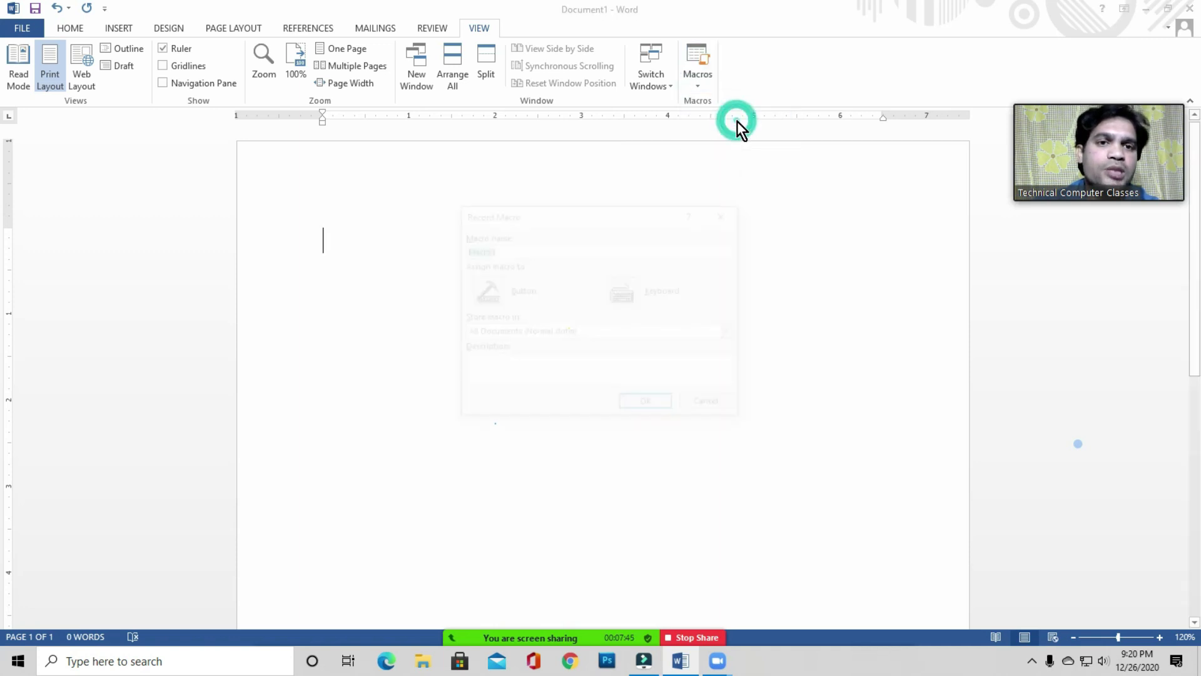
drag(599, 216, 591, 167)
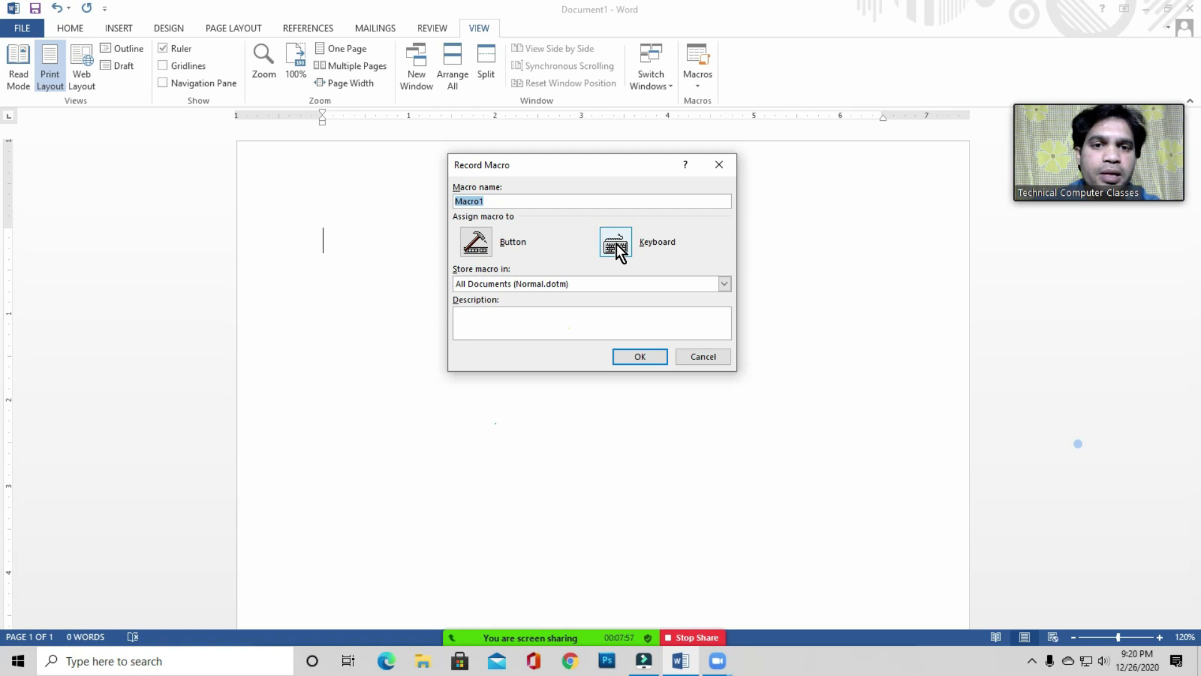
click(719, 164)
click(704, 91)
click(550, 182)
Start recording a macro stored in All Documents (Normal.dotm), with Alt+D assigned as its keyboard shortcut
click(483, 29)
click(691, 84)
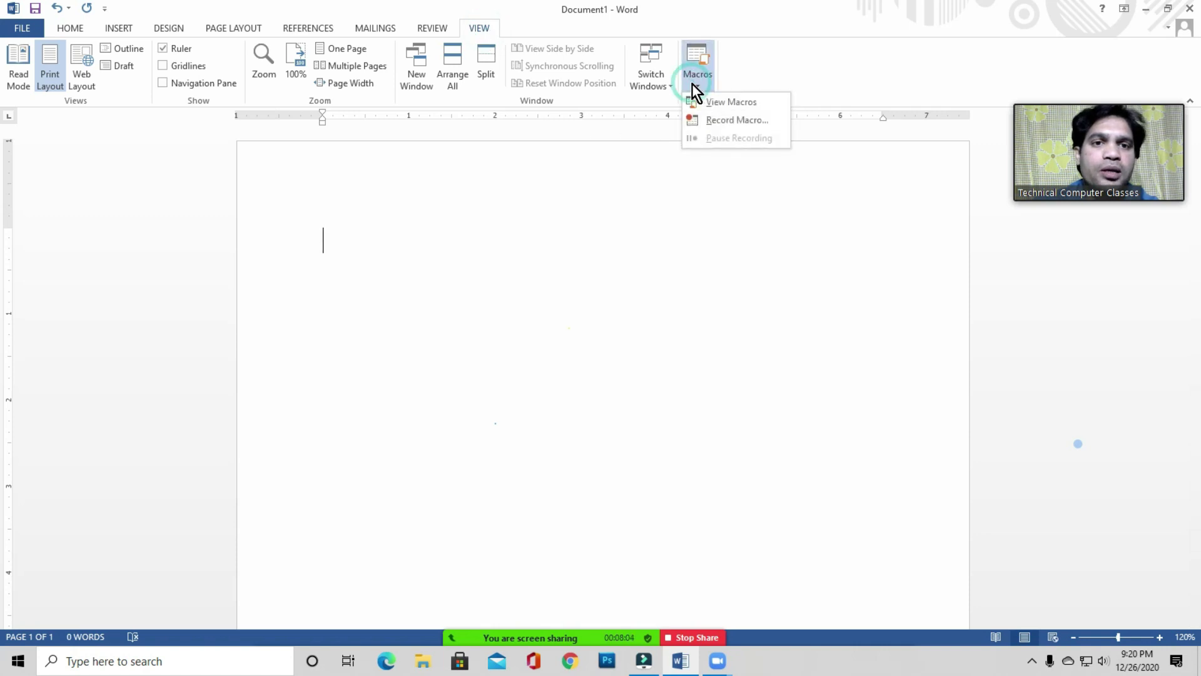
click(718, 122)
drag(598, 162, 567, 160)
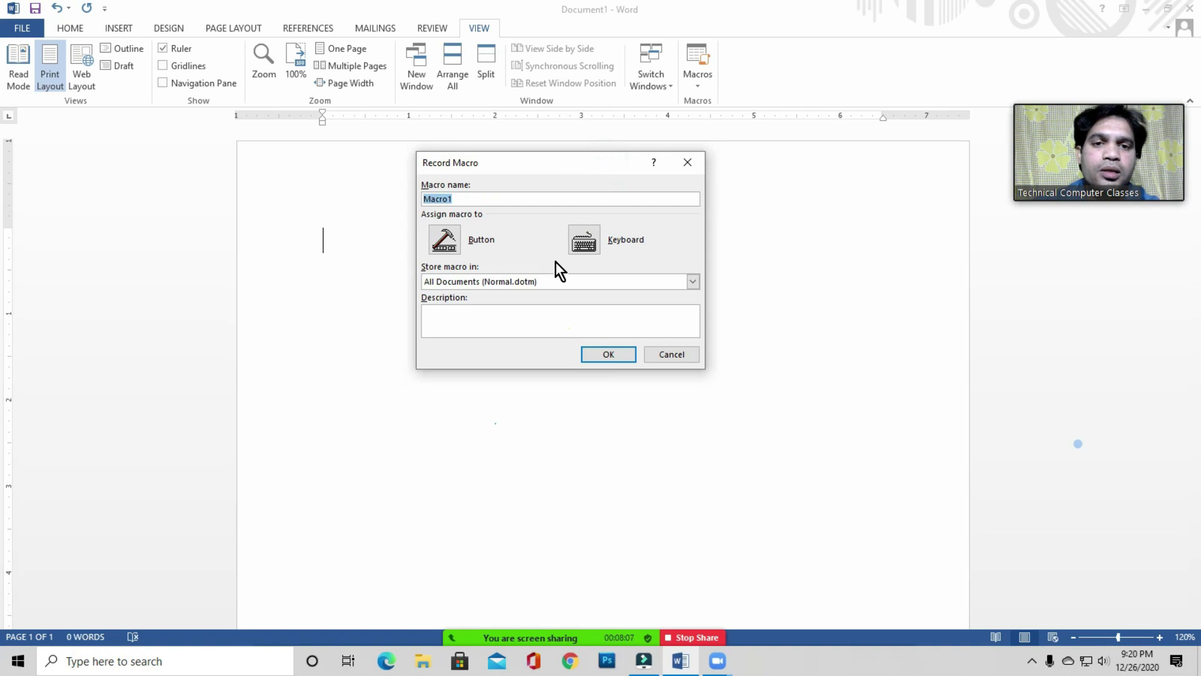
click(585, 240)
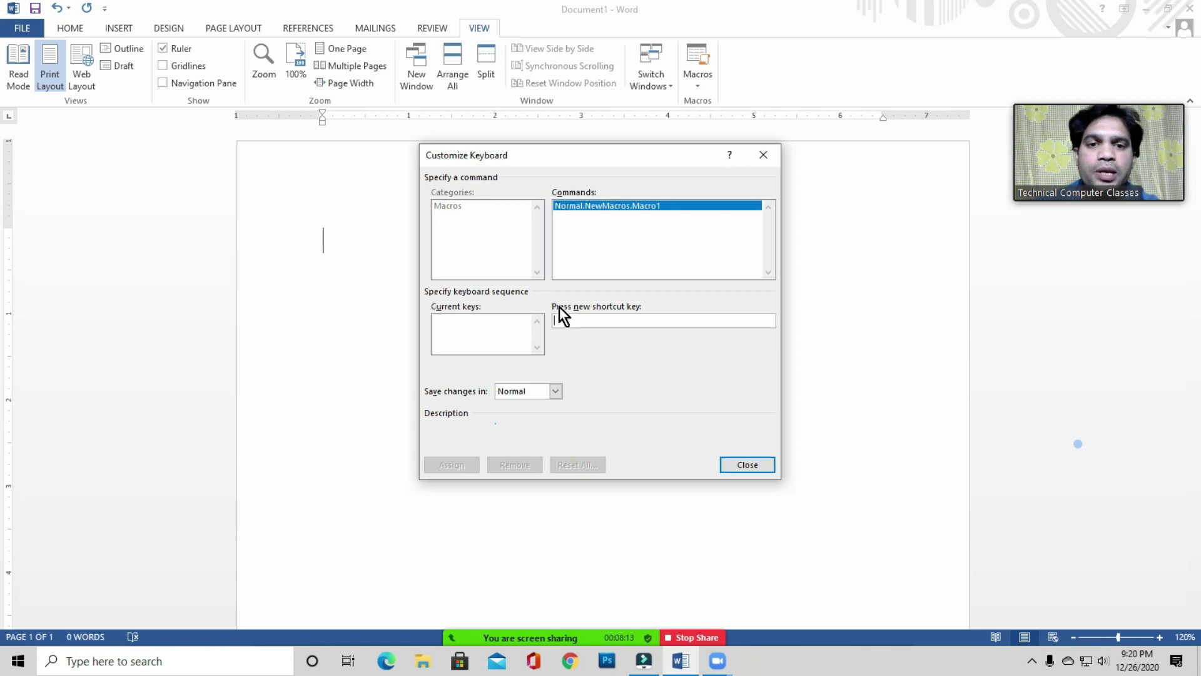
click(594, 322)
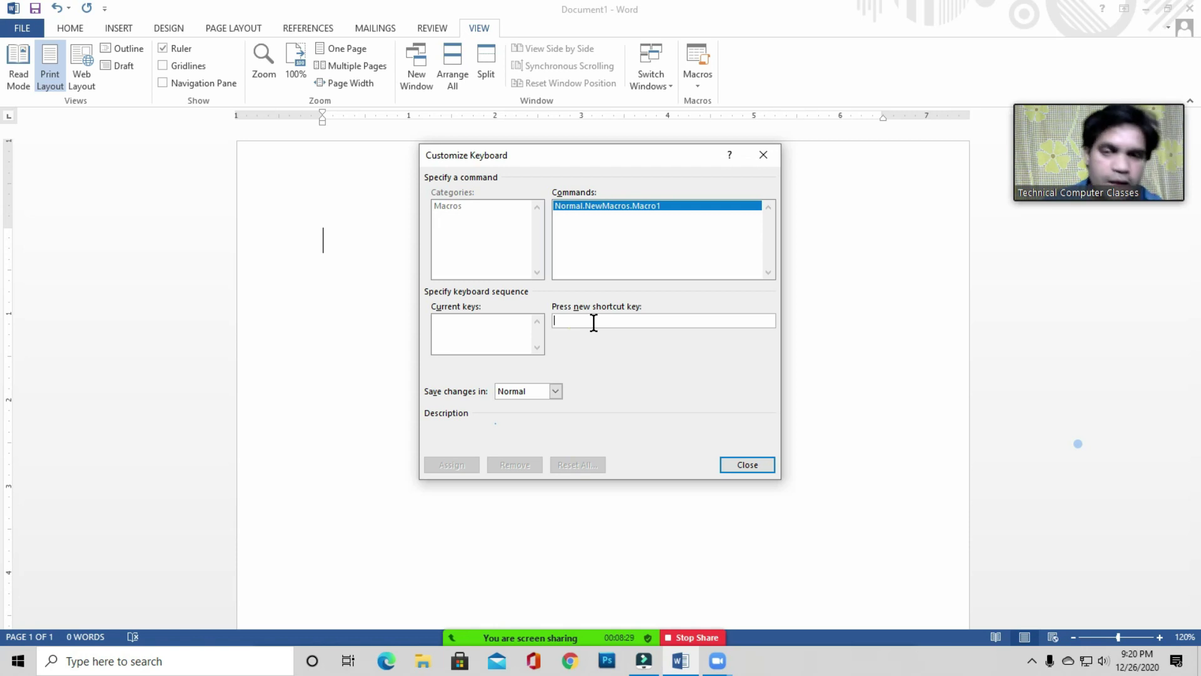
key(alt+d)
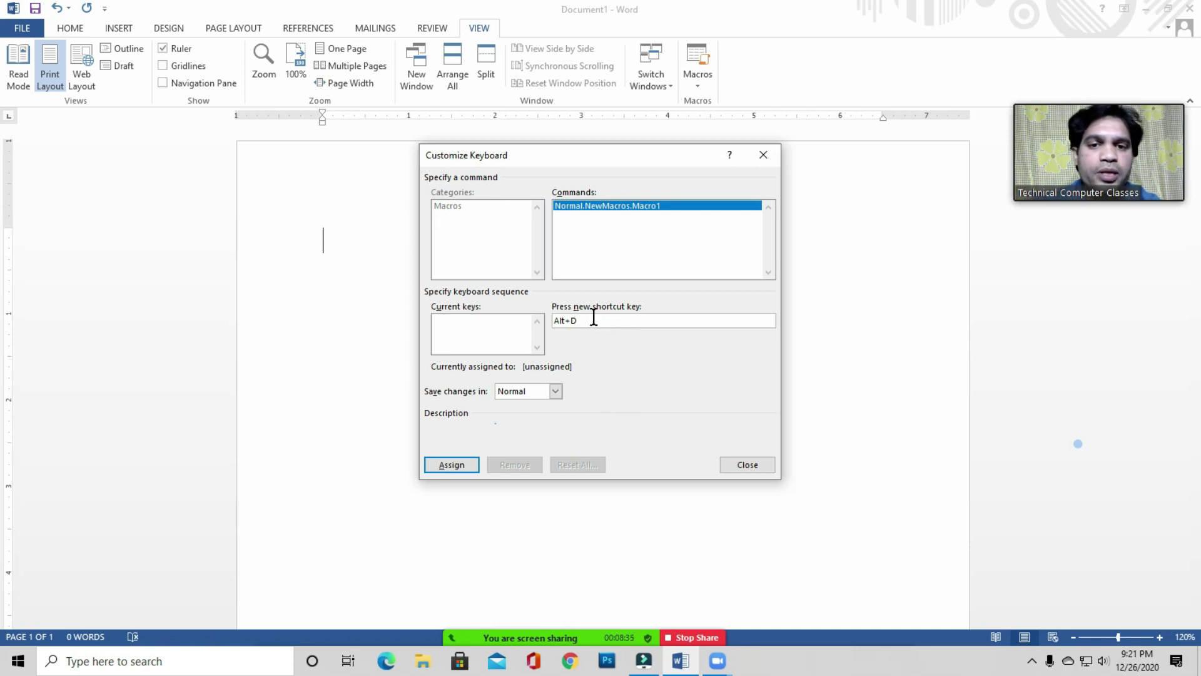
click(458, 465)
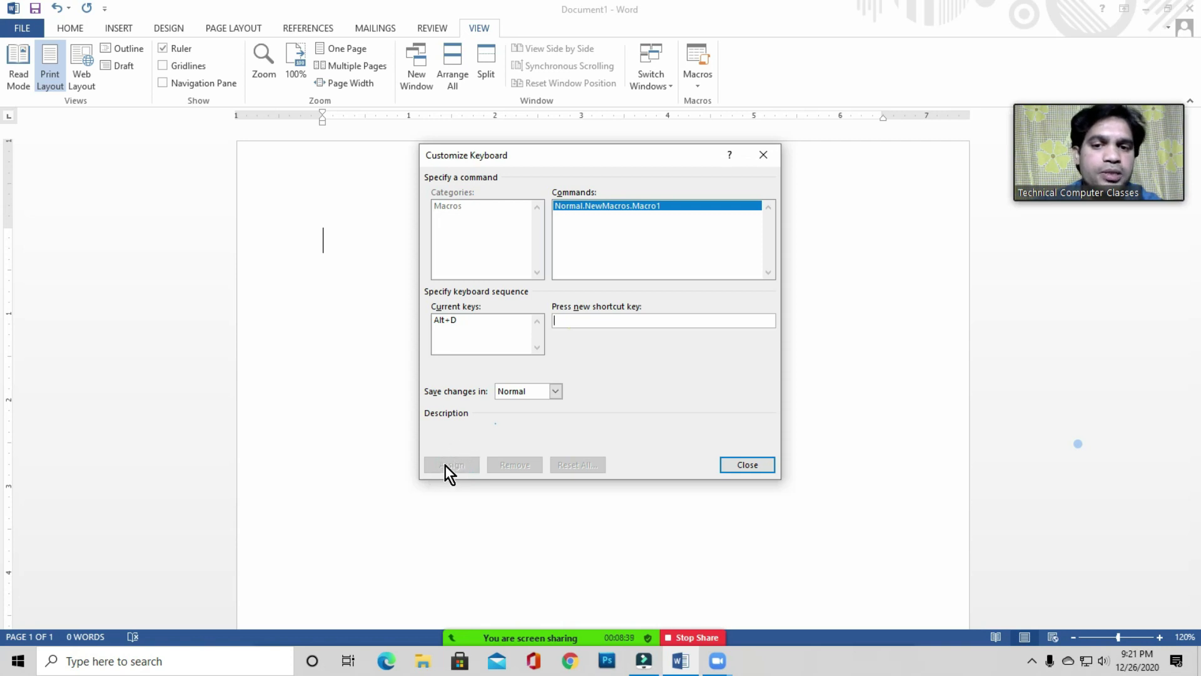
click(744, 465)
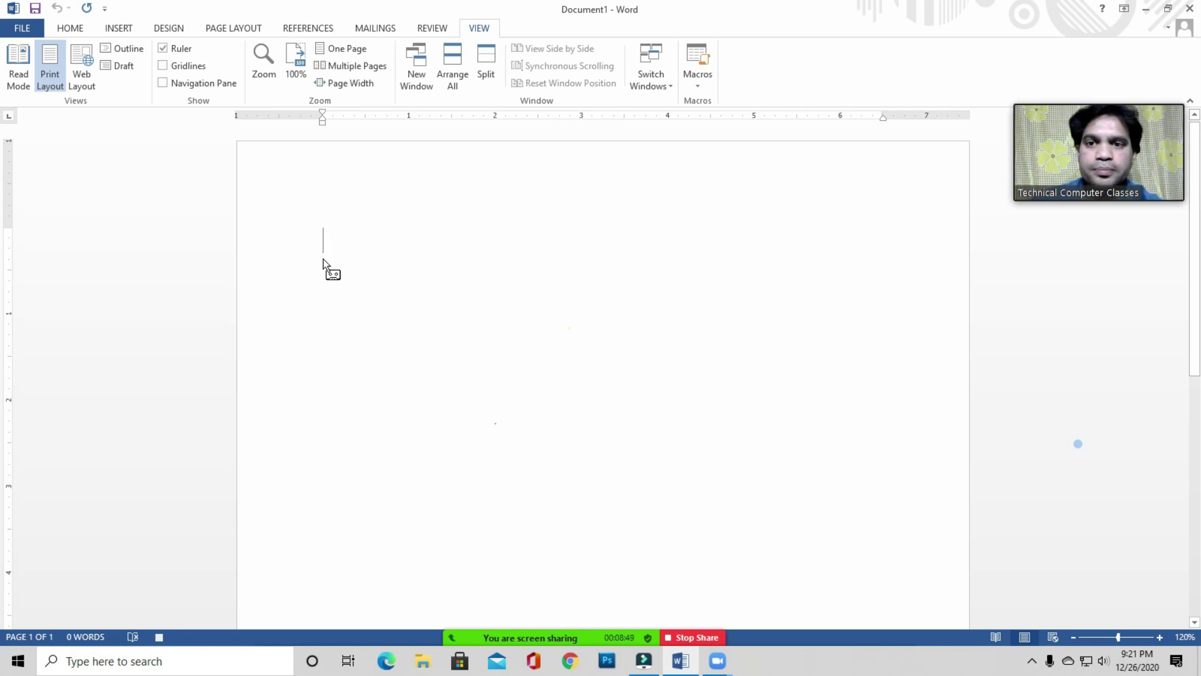
Record All Borders, gray shading, bold and italic being applied to the empty first line
click(308, 230)
click(343, 245)
click(72, 29)
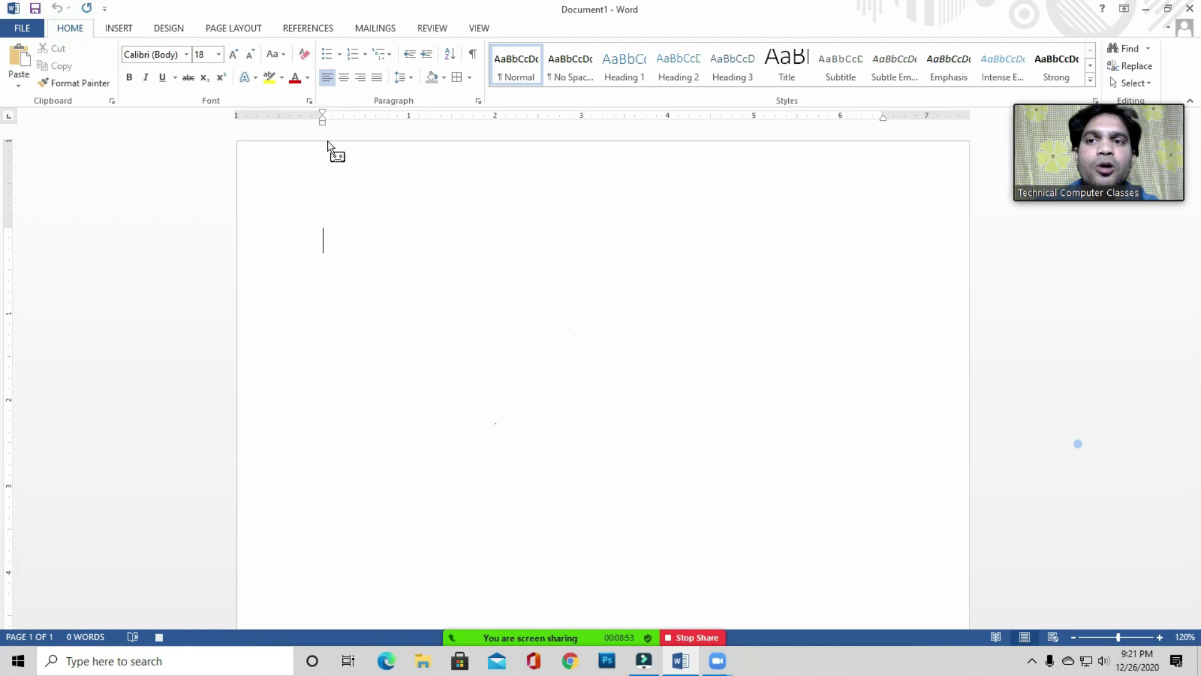
click(470, 77)
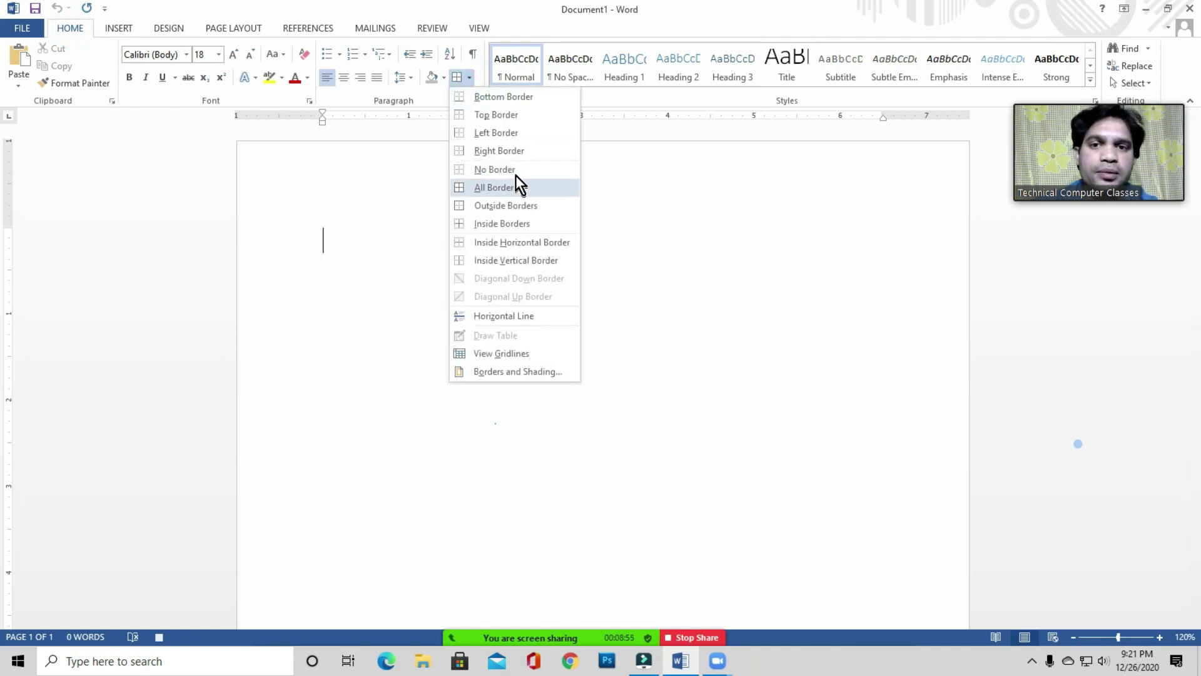
click(500, 188)
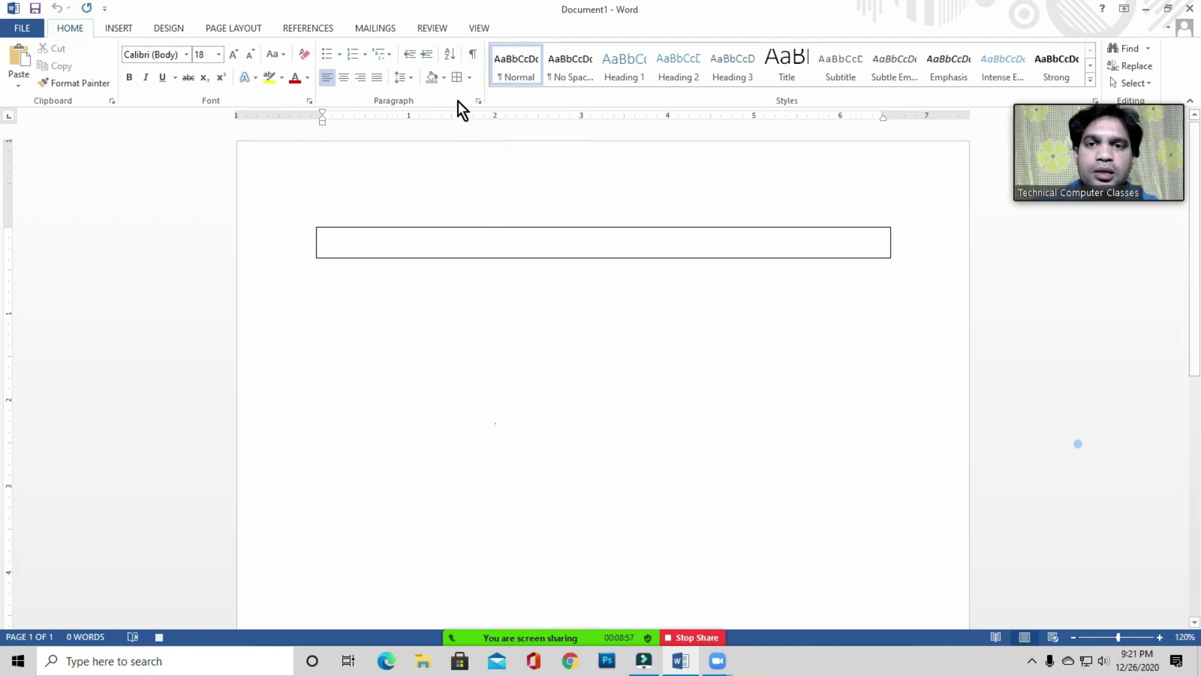
click(444, 80)
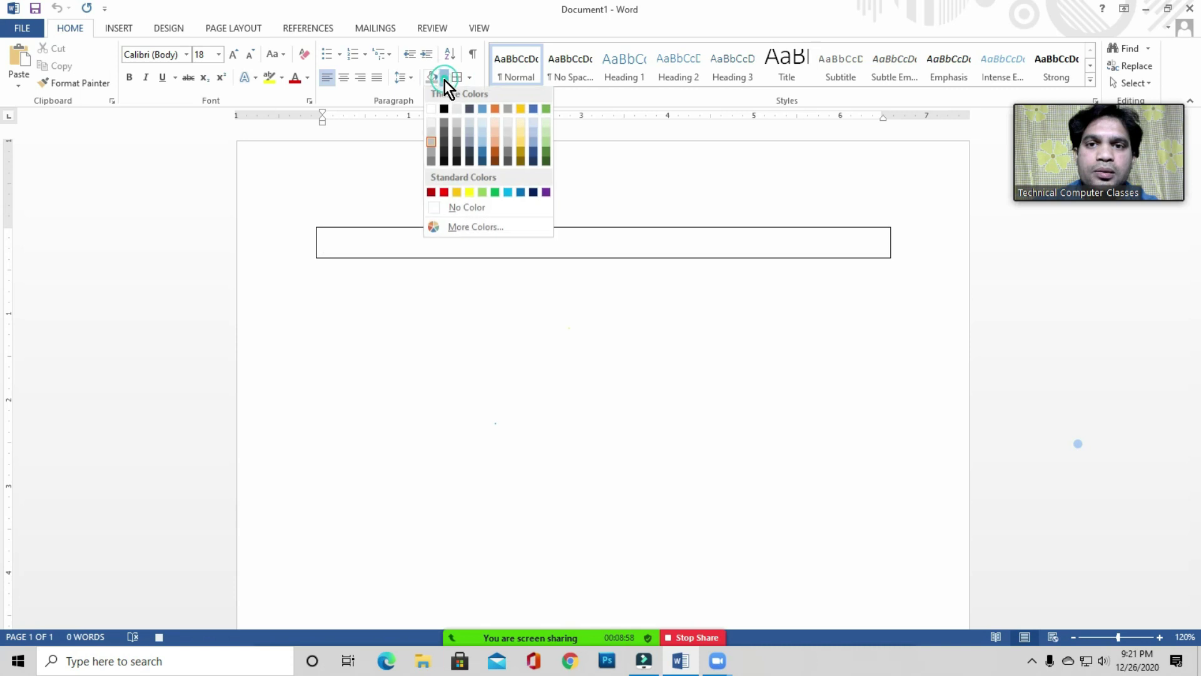
click(432, 146)
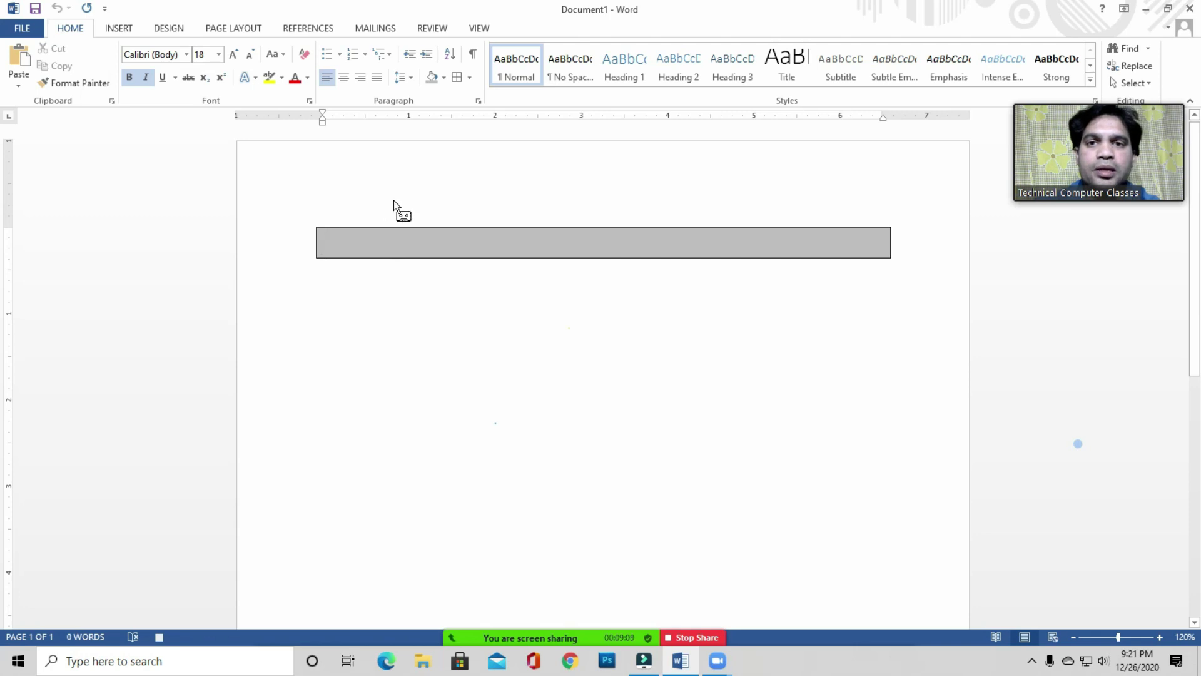
Stop recording the macro
click(481, 28)
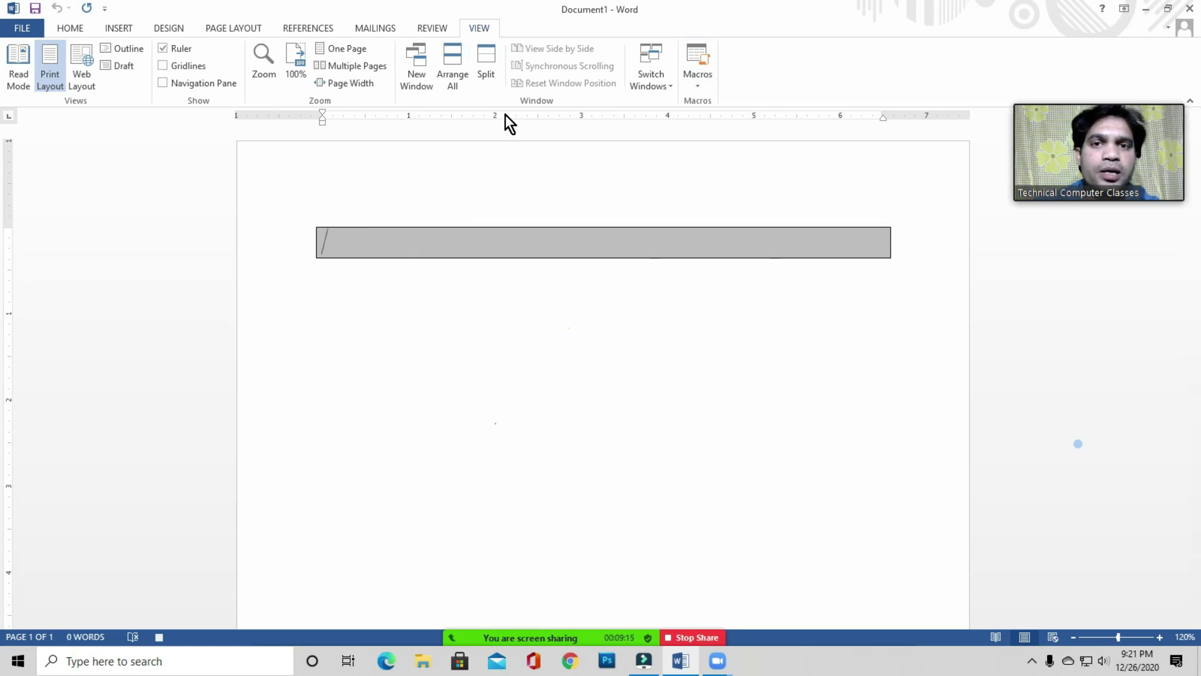
click(698, 94)
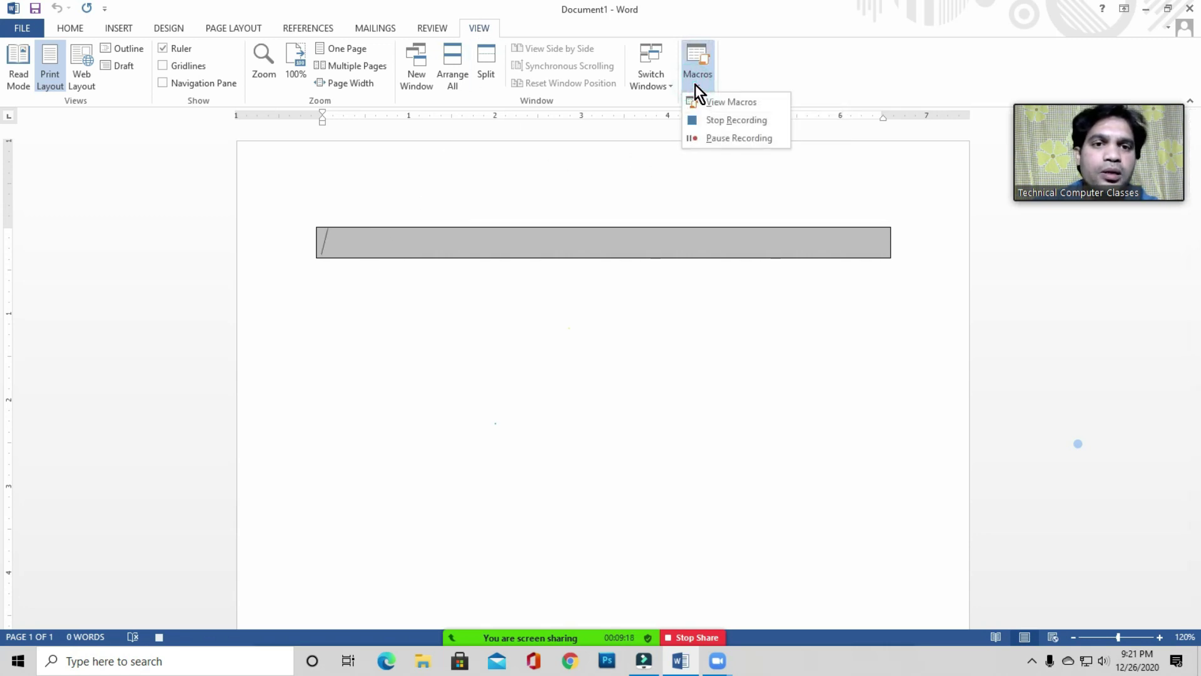
click(737, 119)
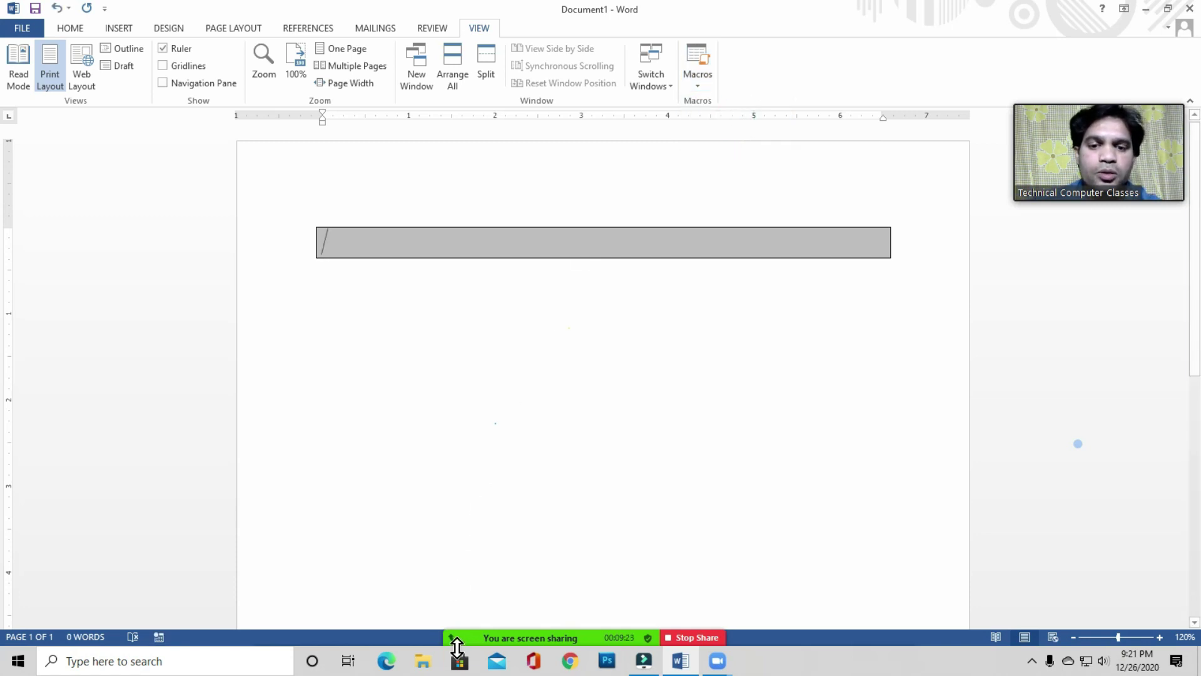
Enter the heading "Computer Course" in the shaded box
click(351, 246)
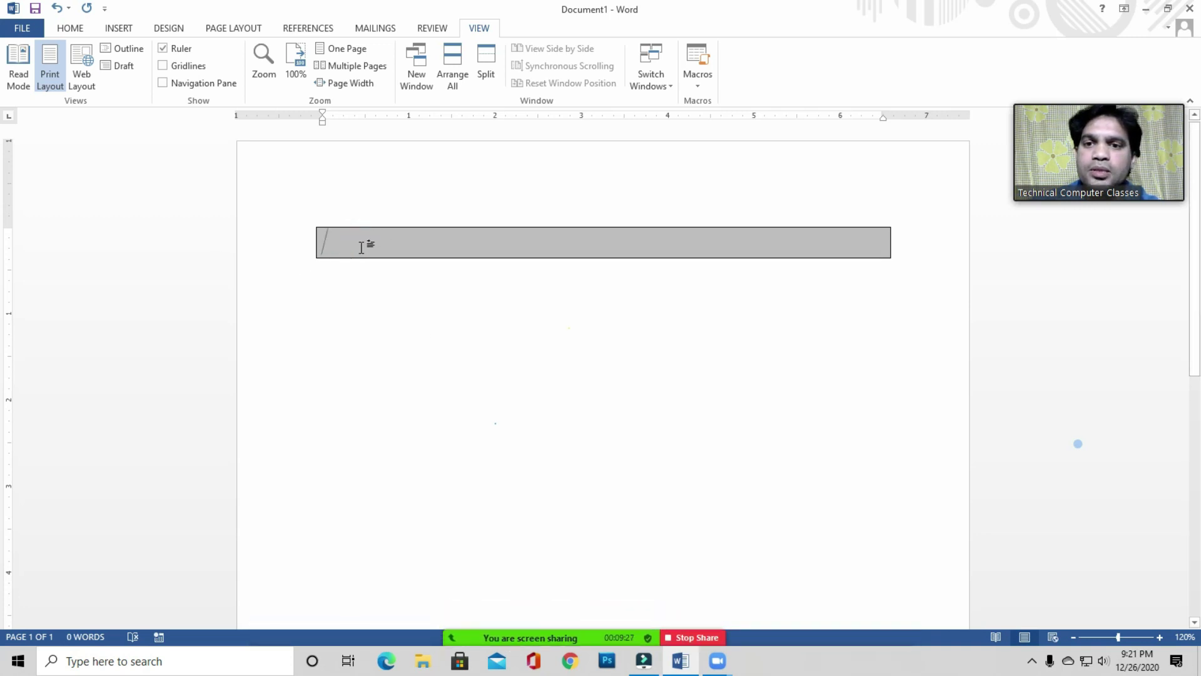
text(Computer Course)
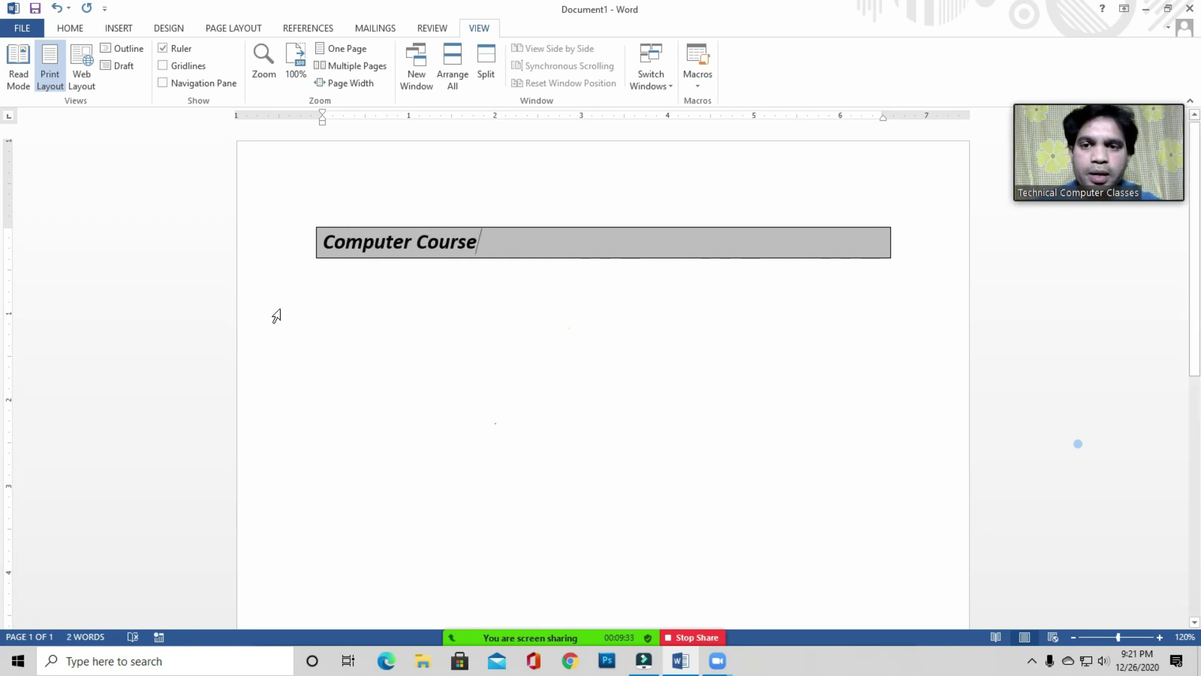
Insert sample text below the "Computer Course" heading with =rand (2,1)
click(322, 279)
text(=ran)
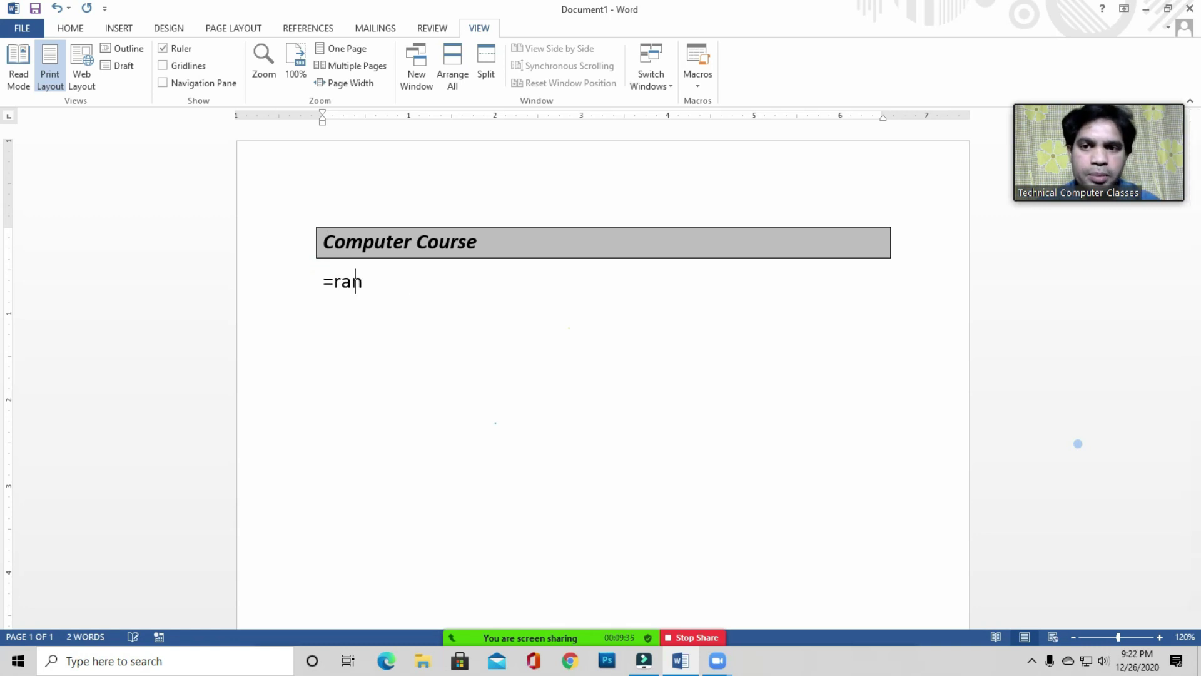
text(d (2,1))
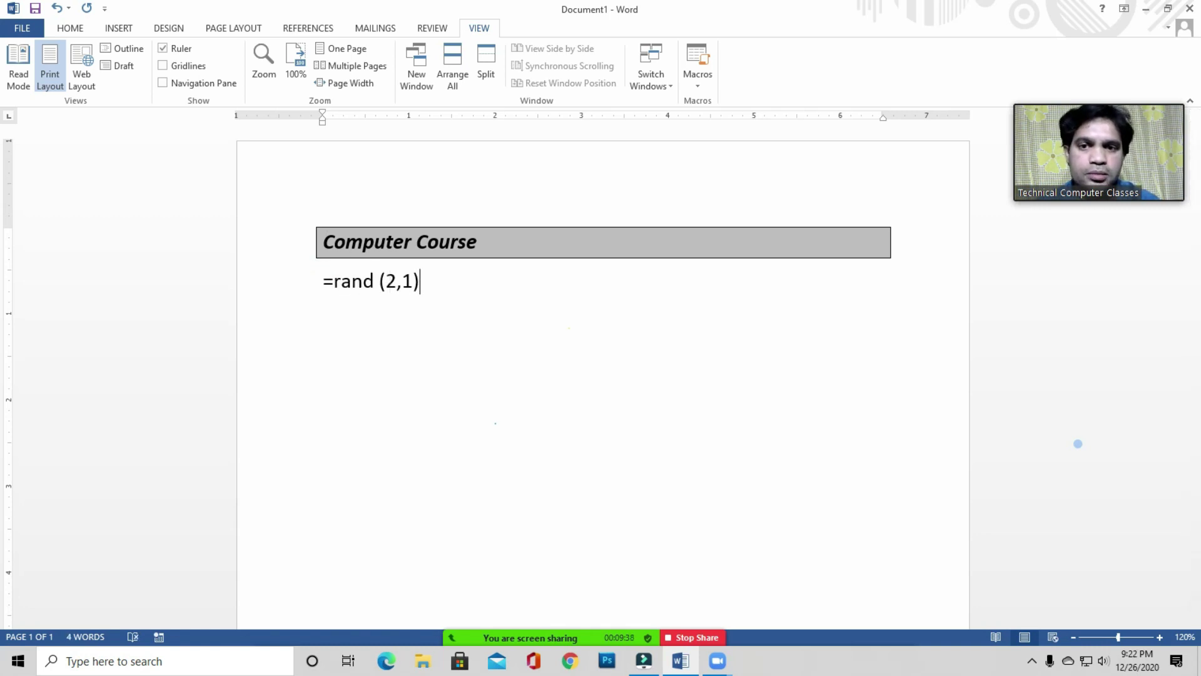
key(Return)
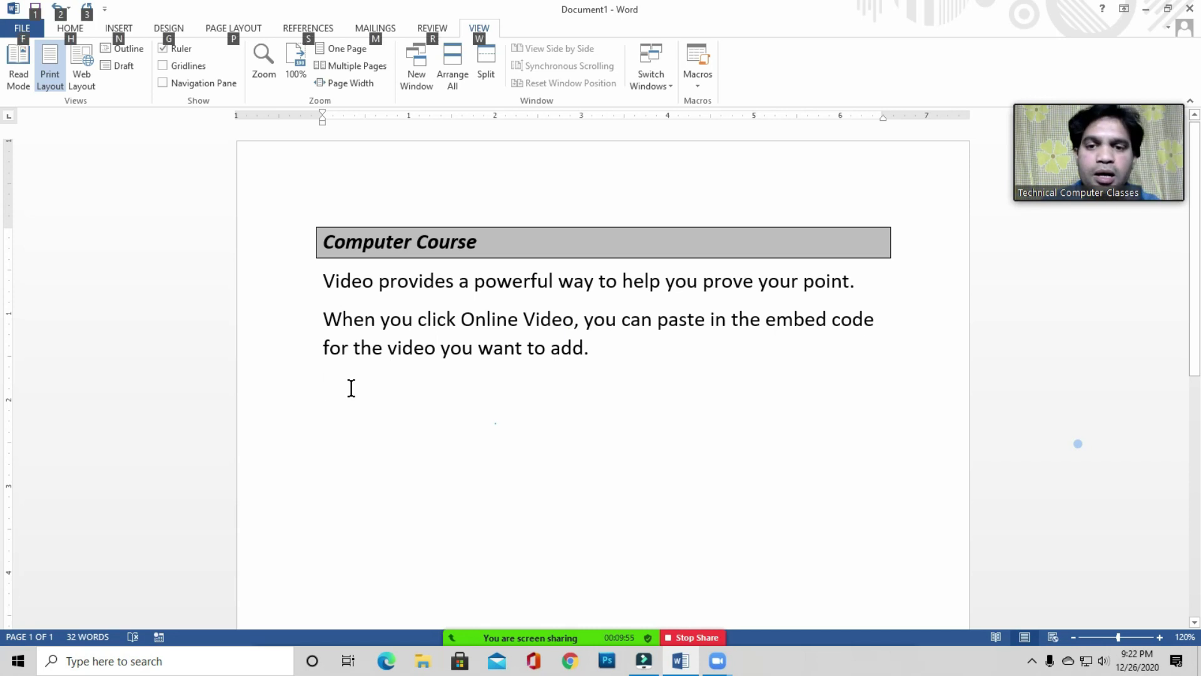
Run the Alt+D heading macro on the empty line below the sample text and enter the heading "Basic Computer"
key(ctrl+y)
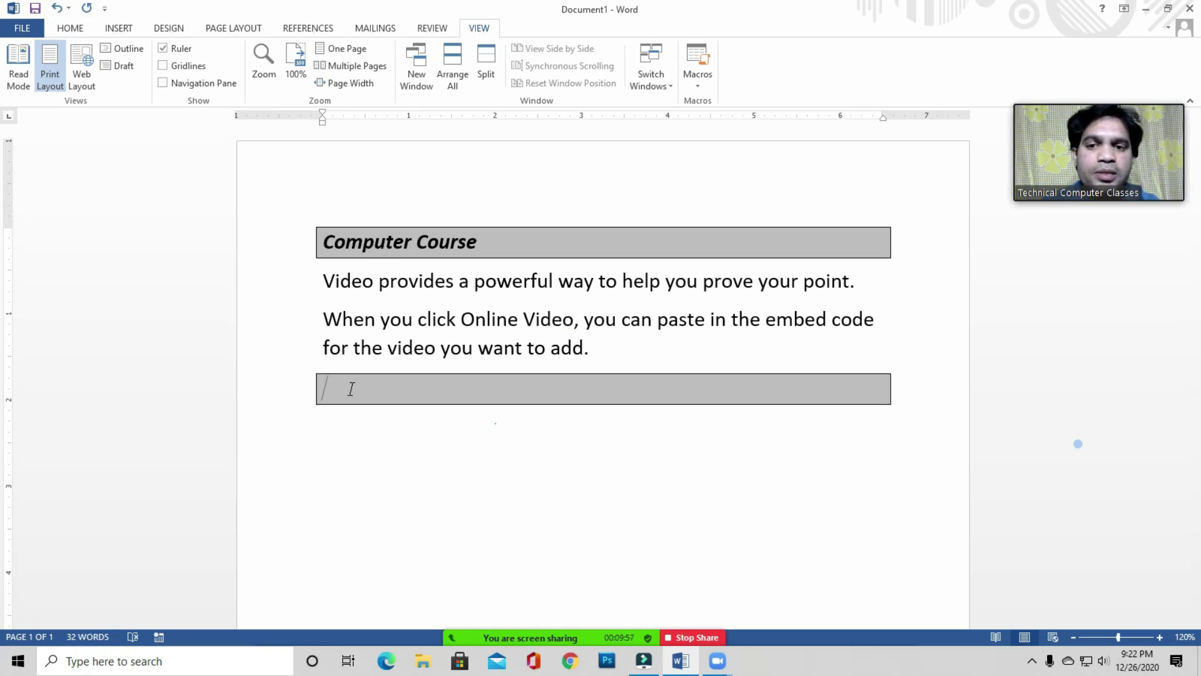
click(73, 33)
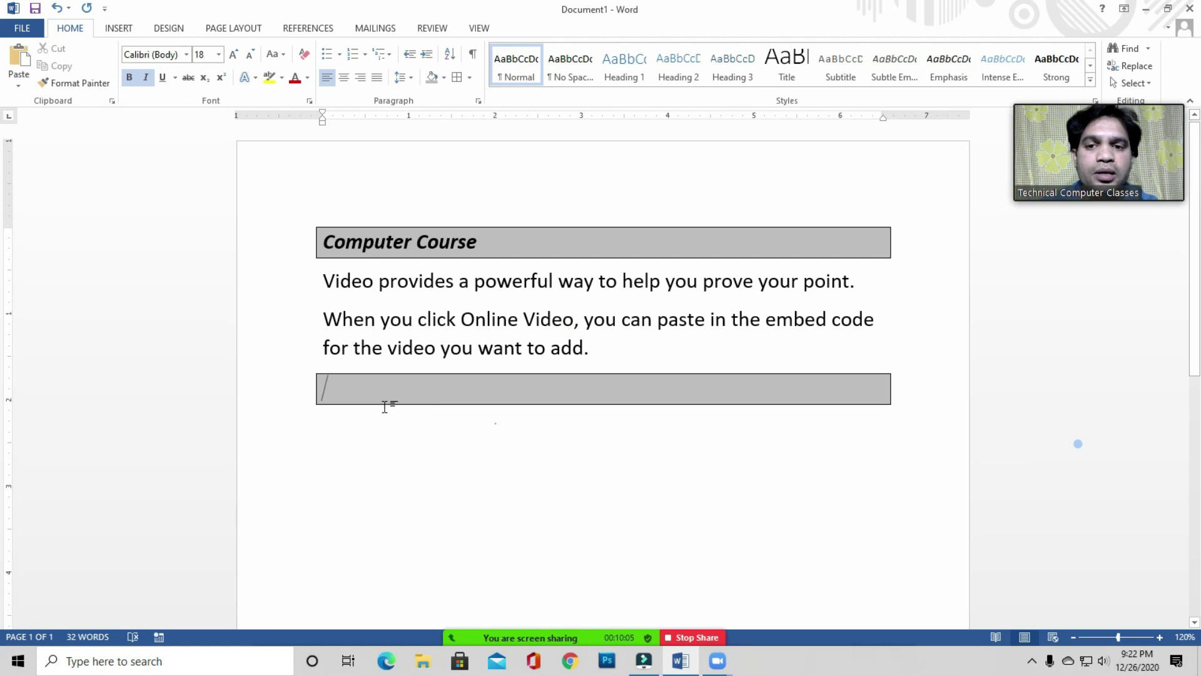
text(Ba)
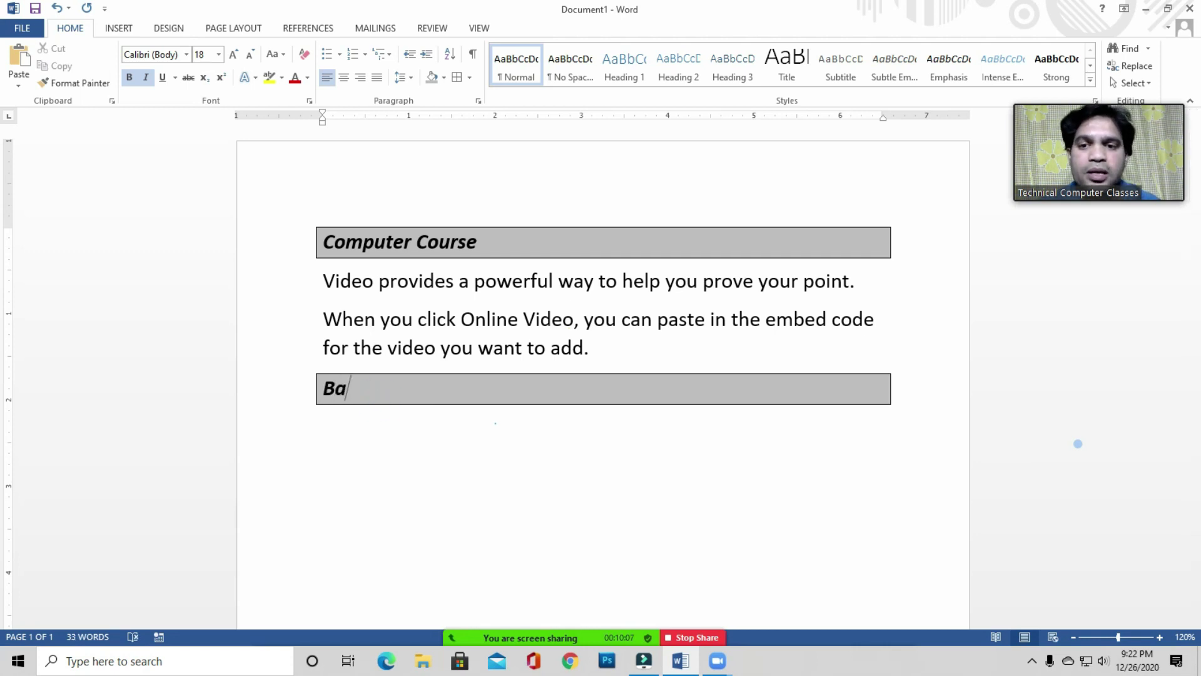
text(si)
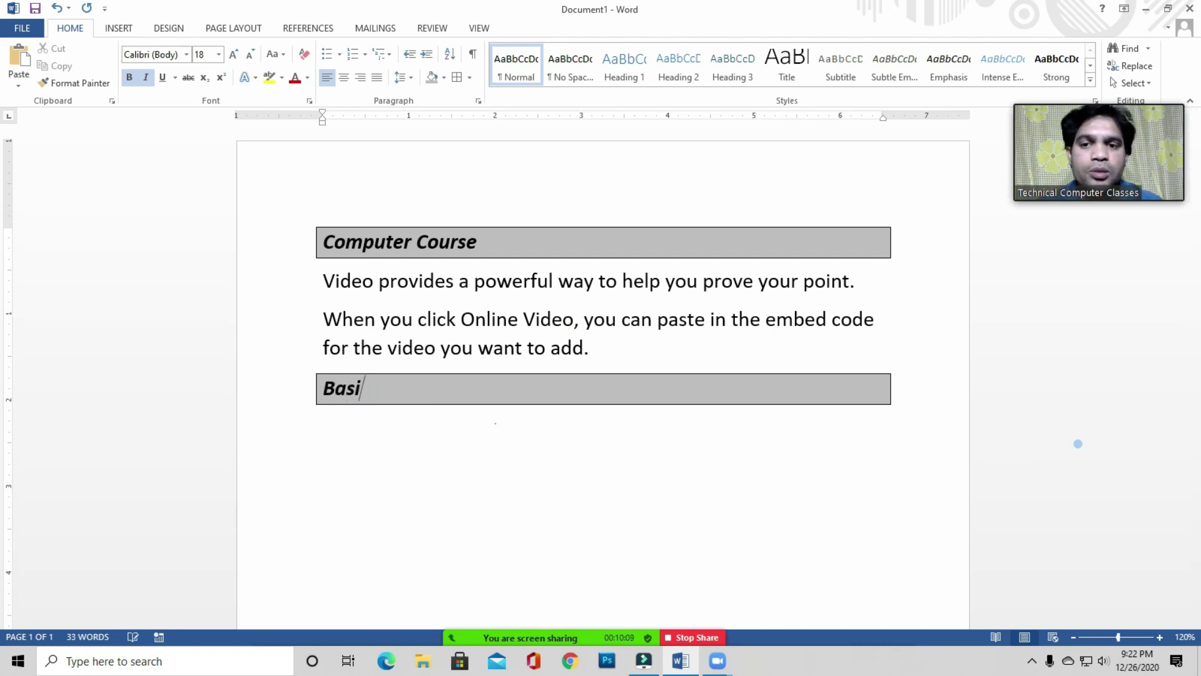
text(c Cmp)
key(BackSpace)
key(BackSpace)
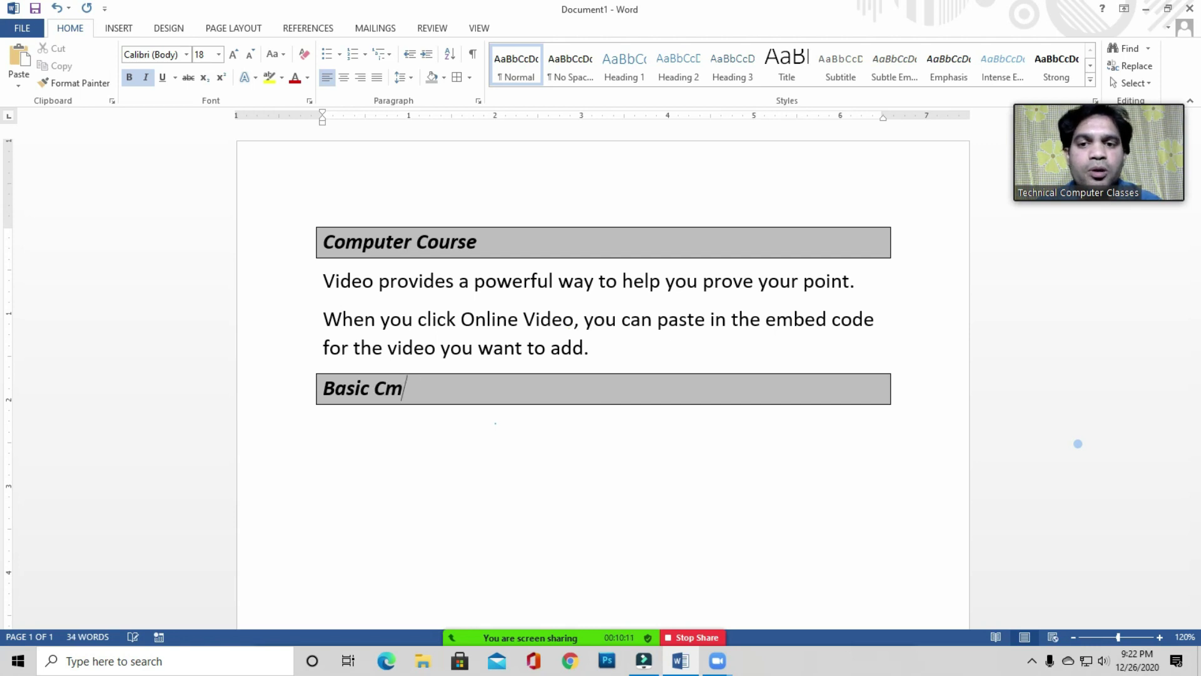
text(omputer)
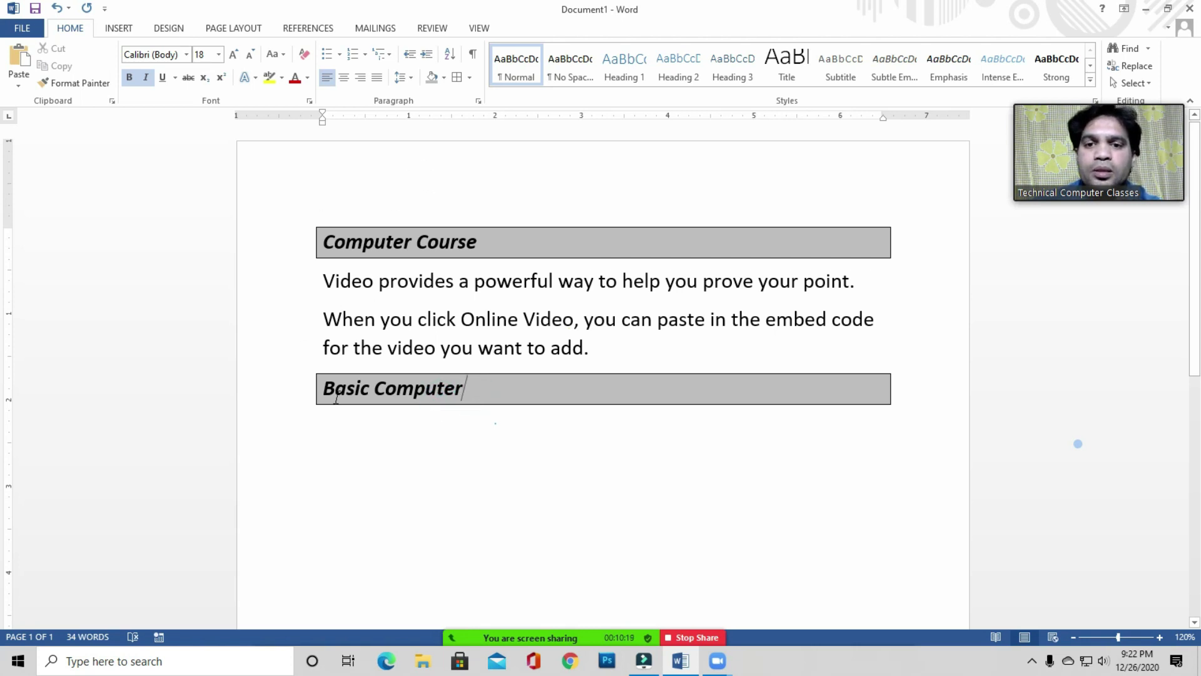
Insert sample text below the "Basic Computer" heading with =rand (2,2)
click(324, 439)
text(=rand (2)
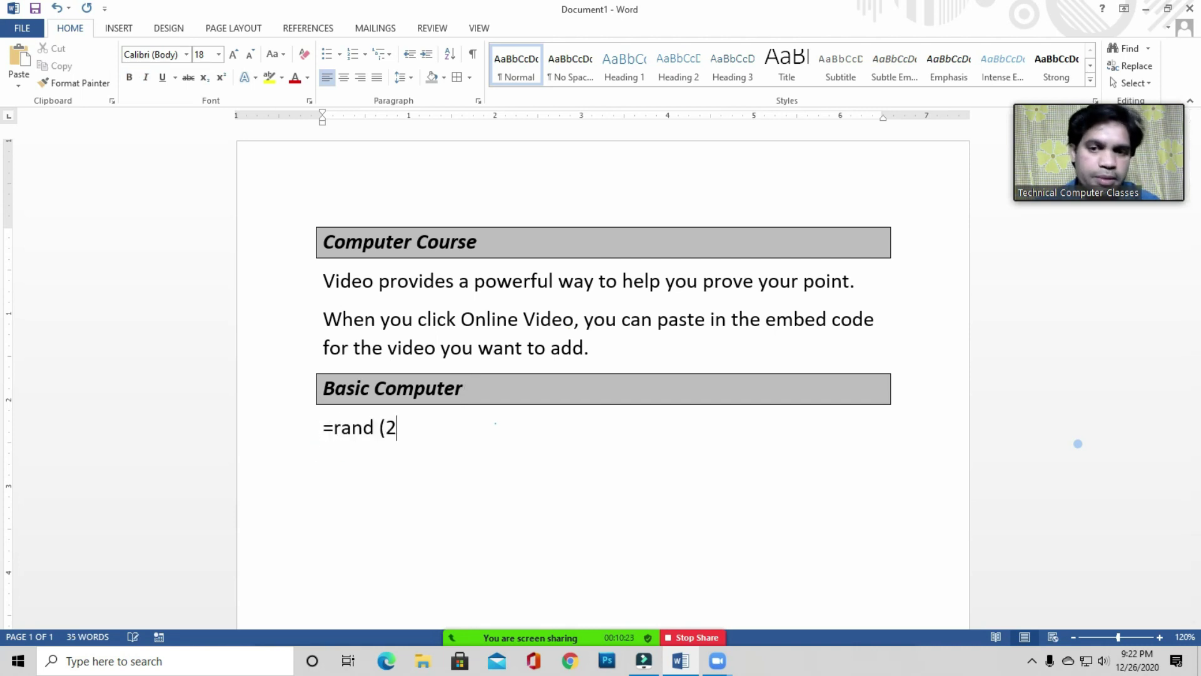
text(2)
key(BackSpace)
text(,2))
key(Return)
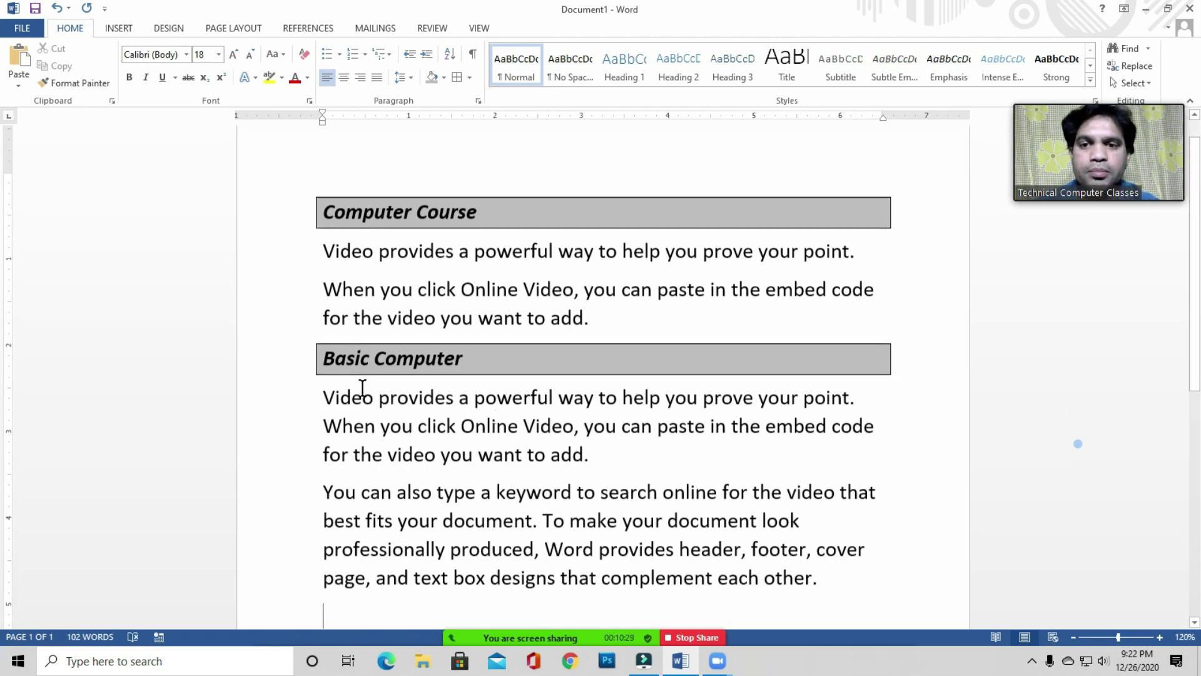
Run the heading macro on the empty line after the last sample paragraph
scroll(354, 547, down, 1)
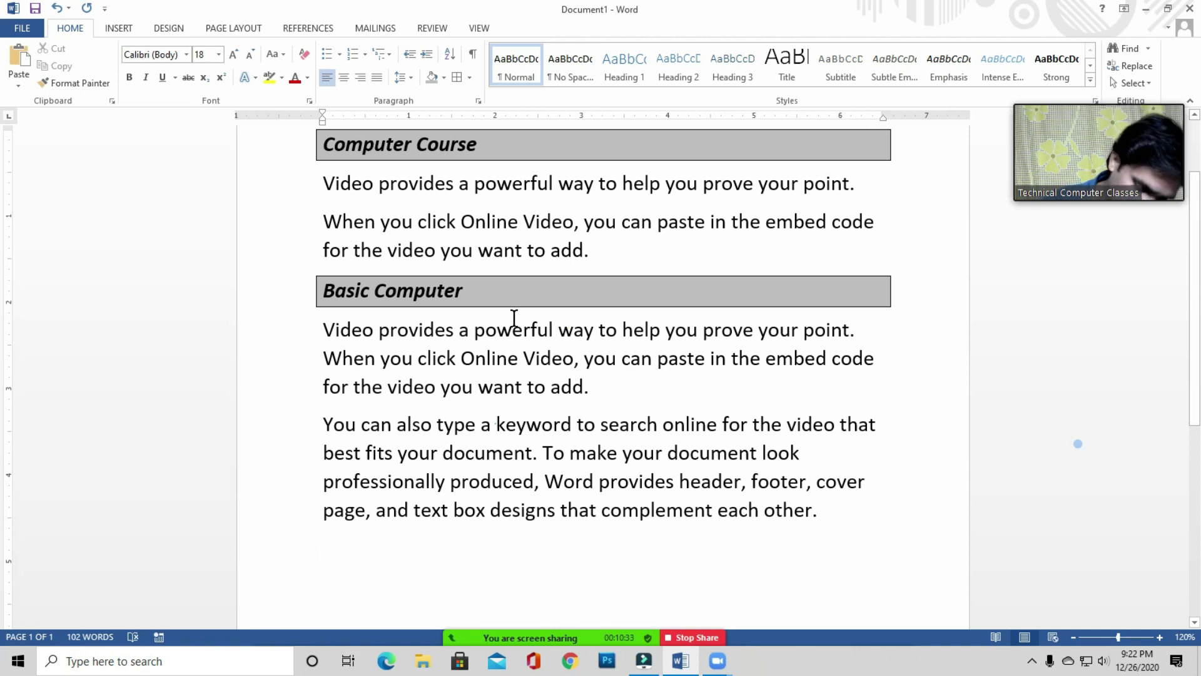
key(ctrl+shift+v)
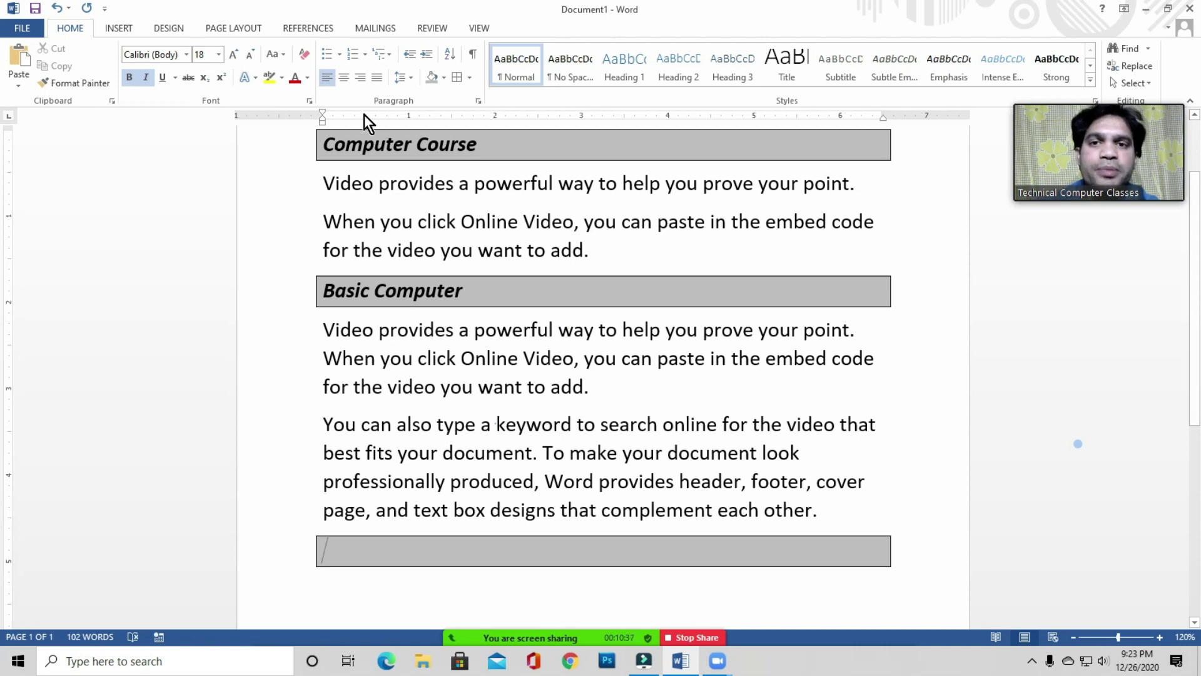
click(406, 424)
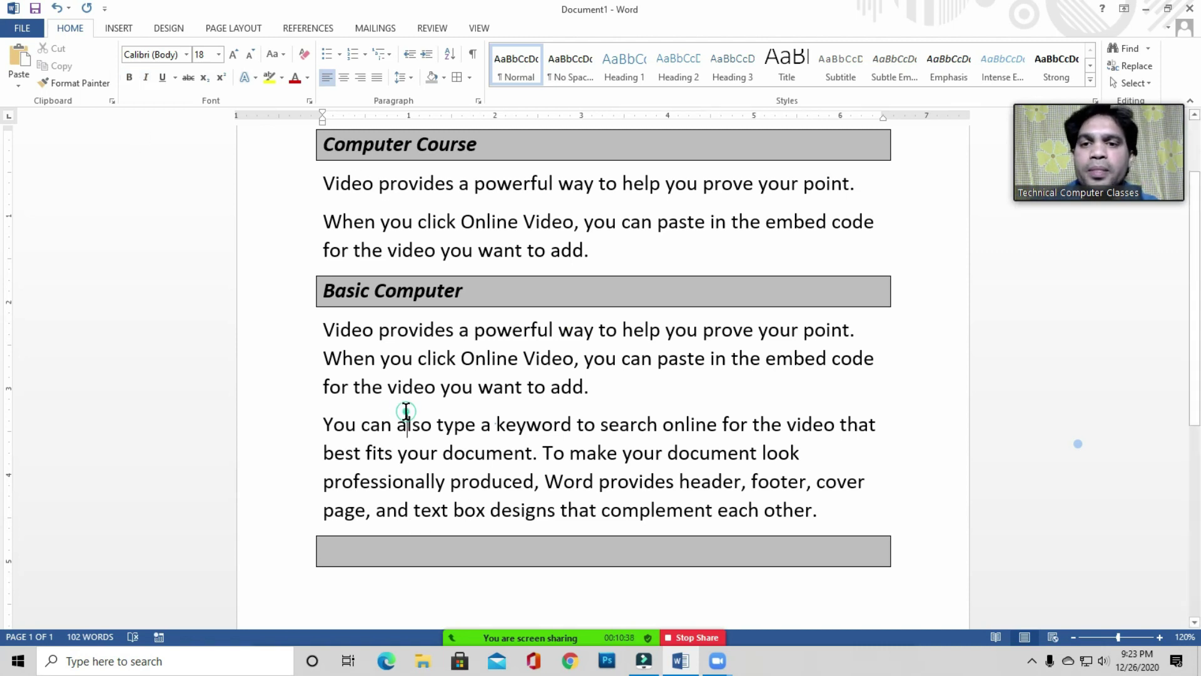
Delete Macro1 from the saved macros and confirm the deletion
click(477, 28)
click(700, 83)
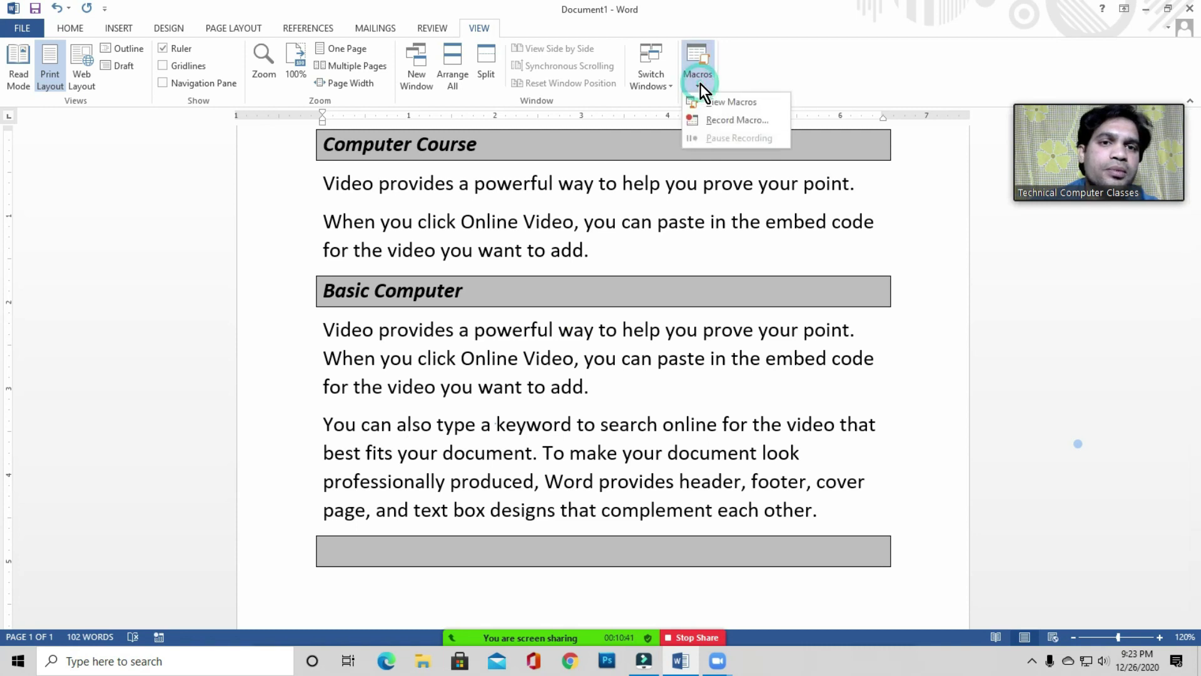
click(628, 178)
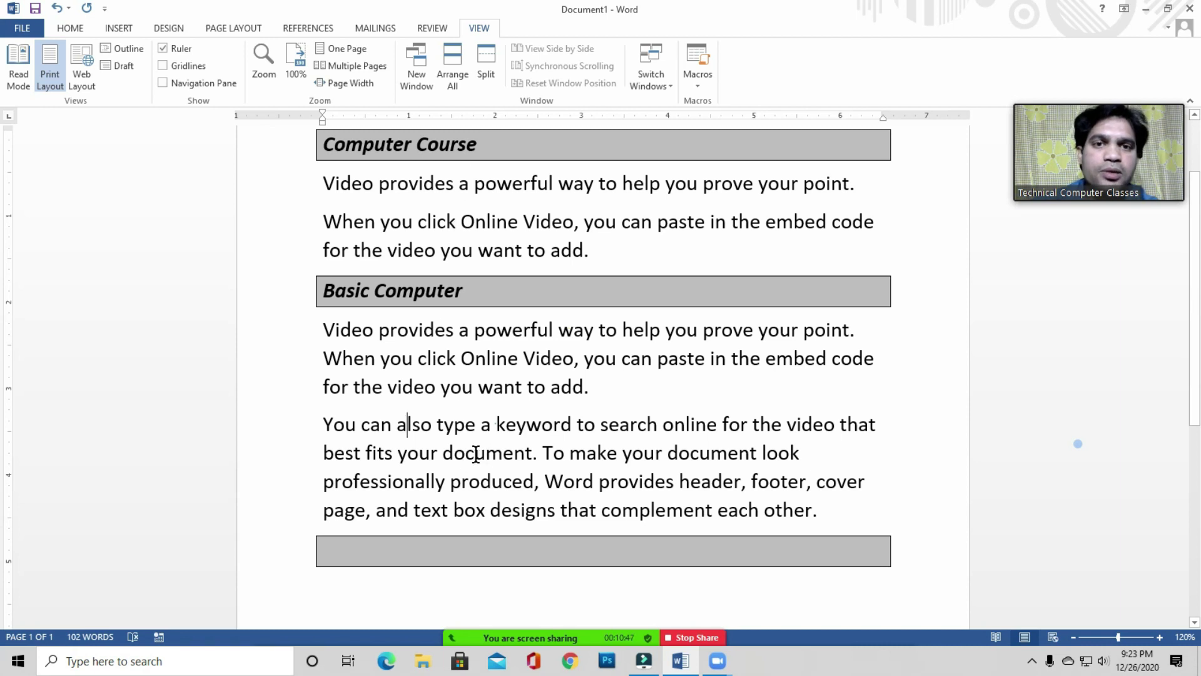
click(699, 83)
click(728, 104)
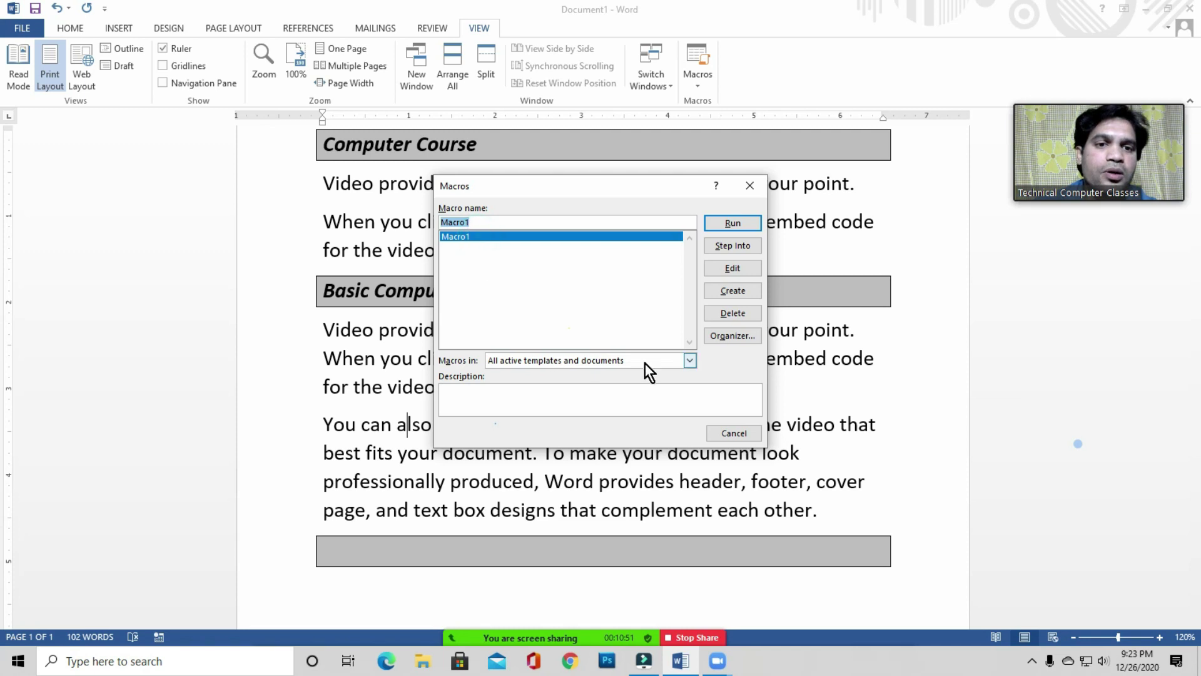
click(733, 310)
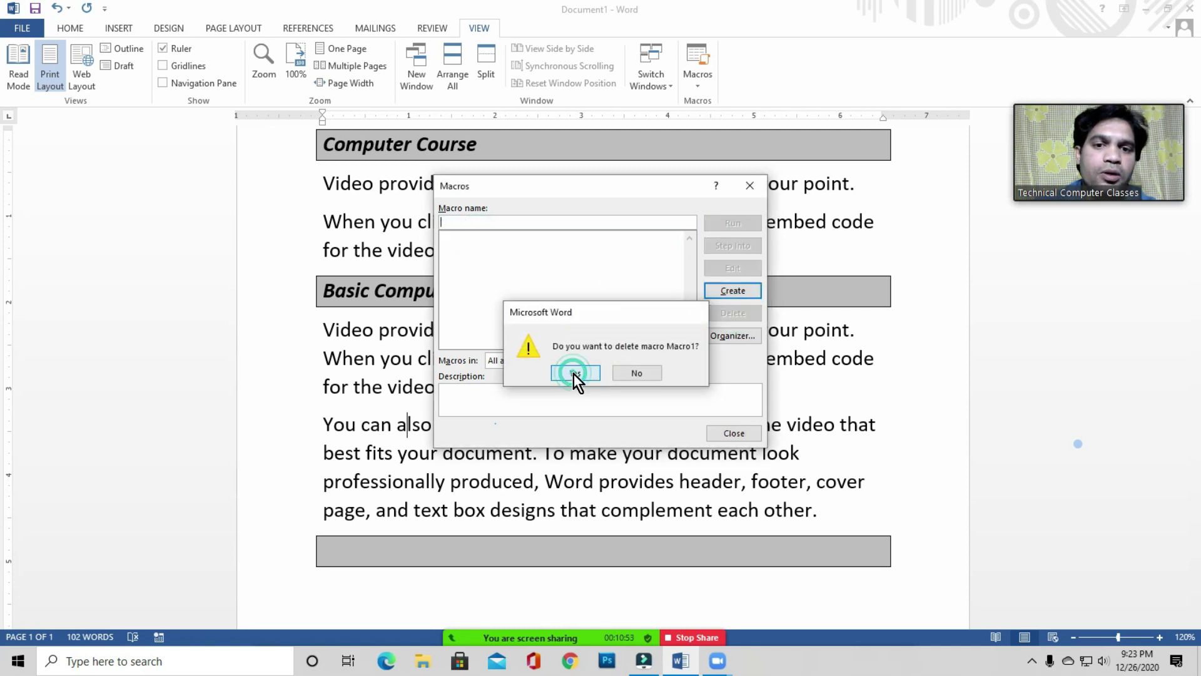
click(573, 373)
click(737, 432)
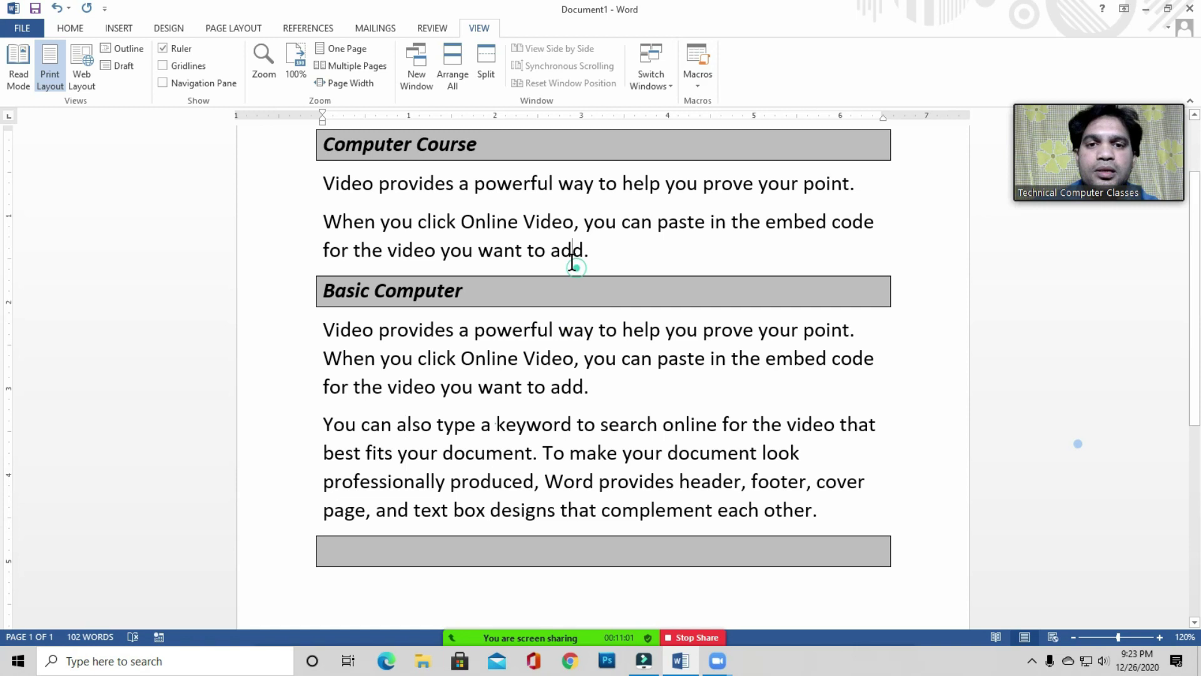
click(699, 84)
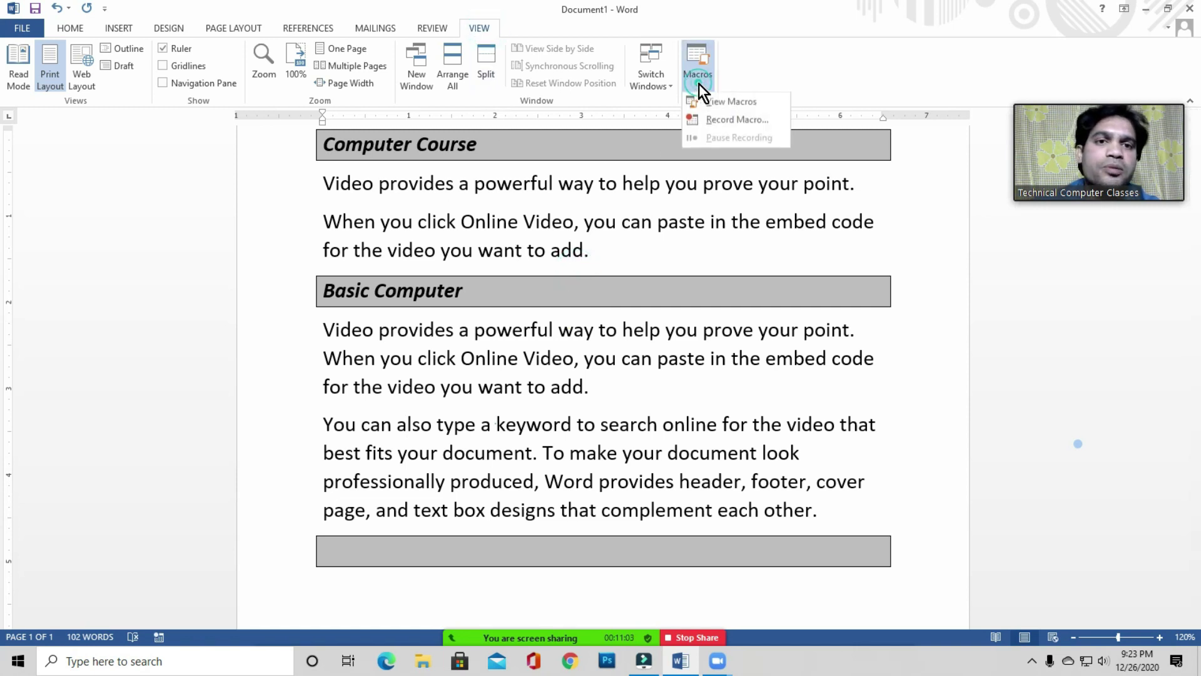
click(548, 211)
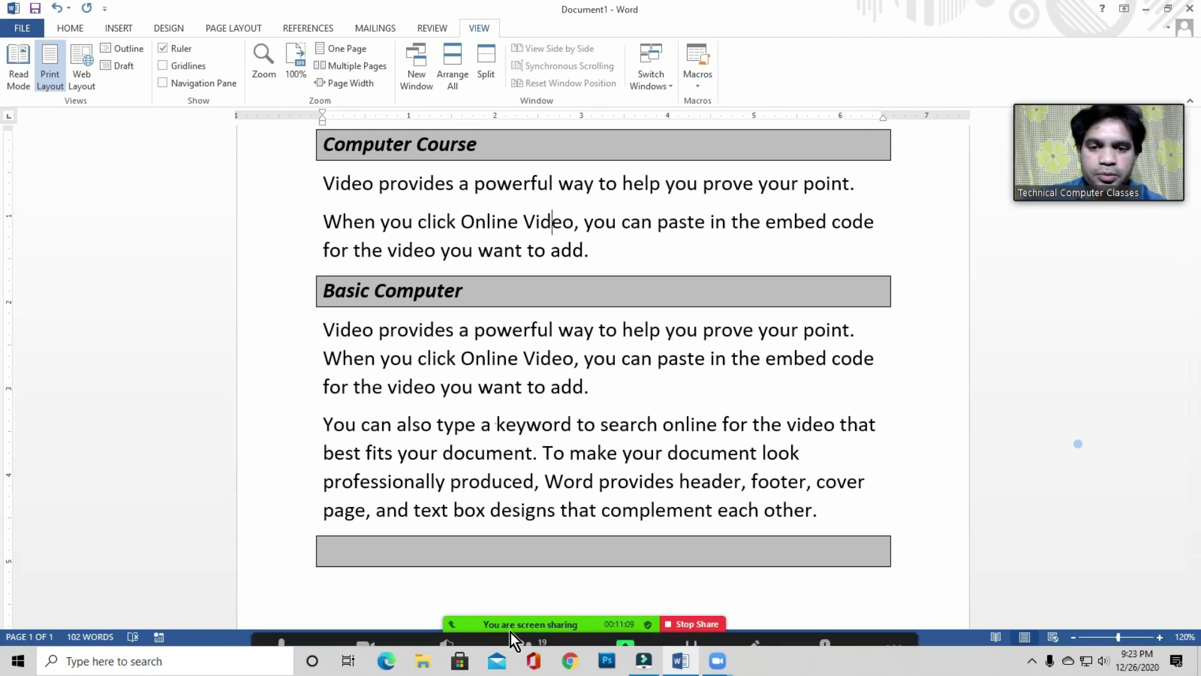
Switch to Zoom's participants list, let the participants unmute through its additional options, and close the list
click(524, 619)
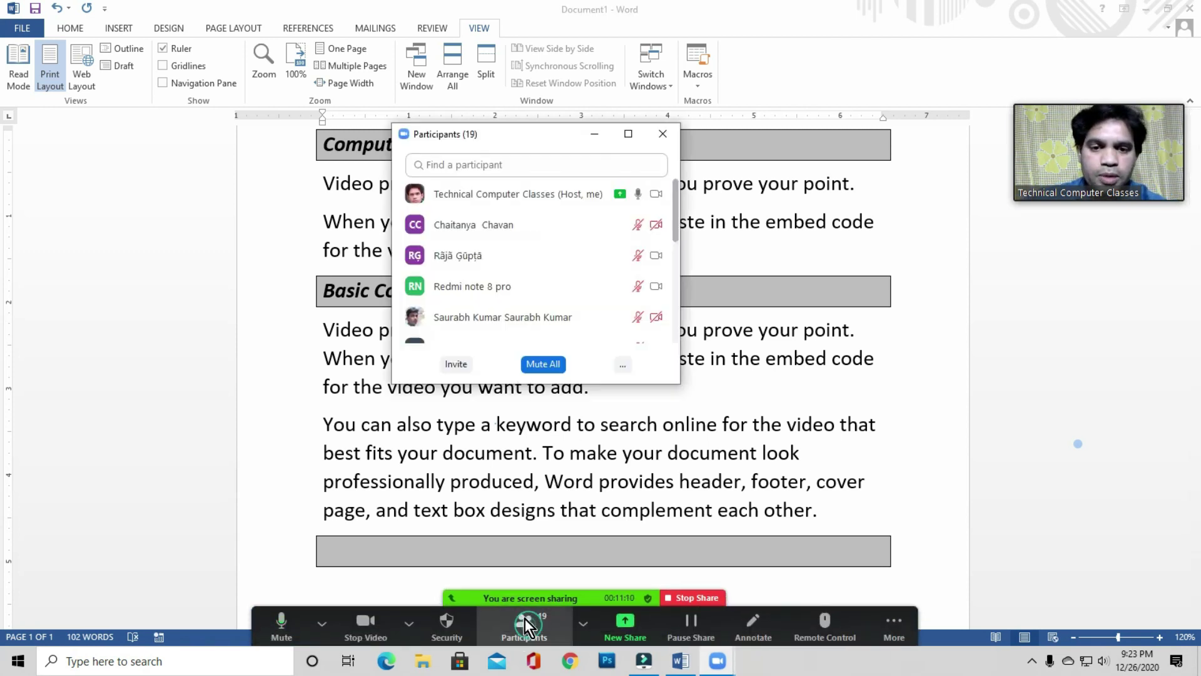
click(623, 366)
click(682, 388)
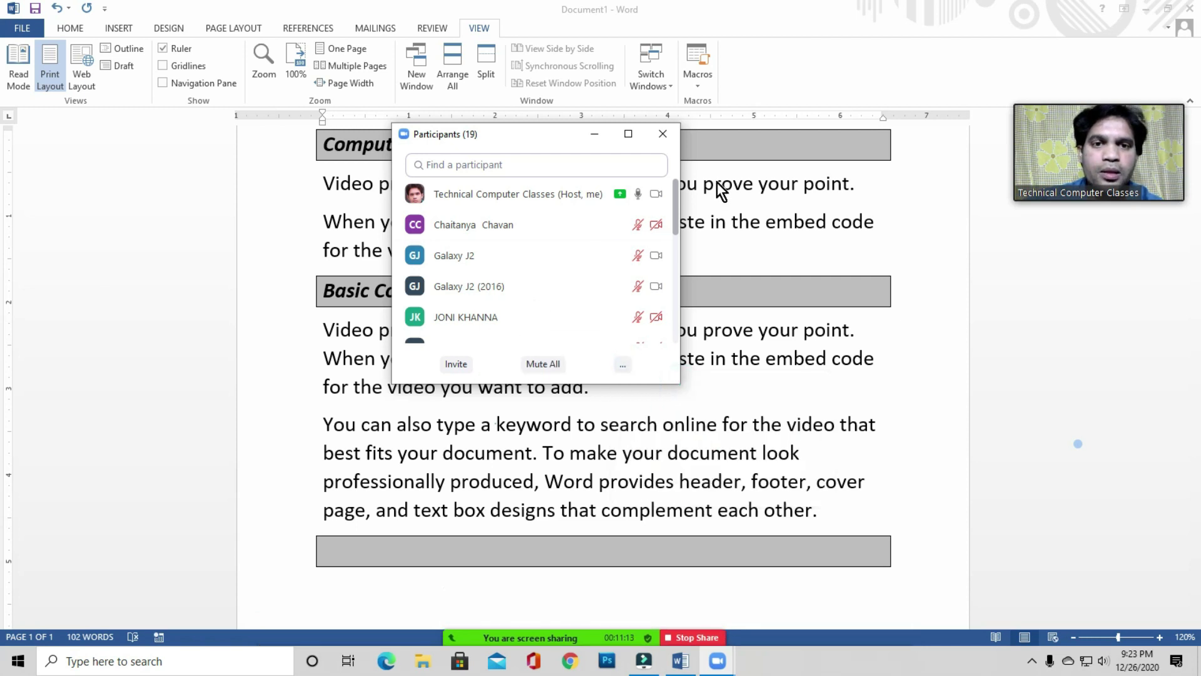
click(664, 133)
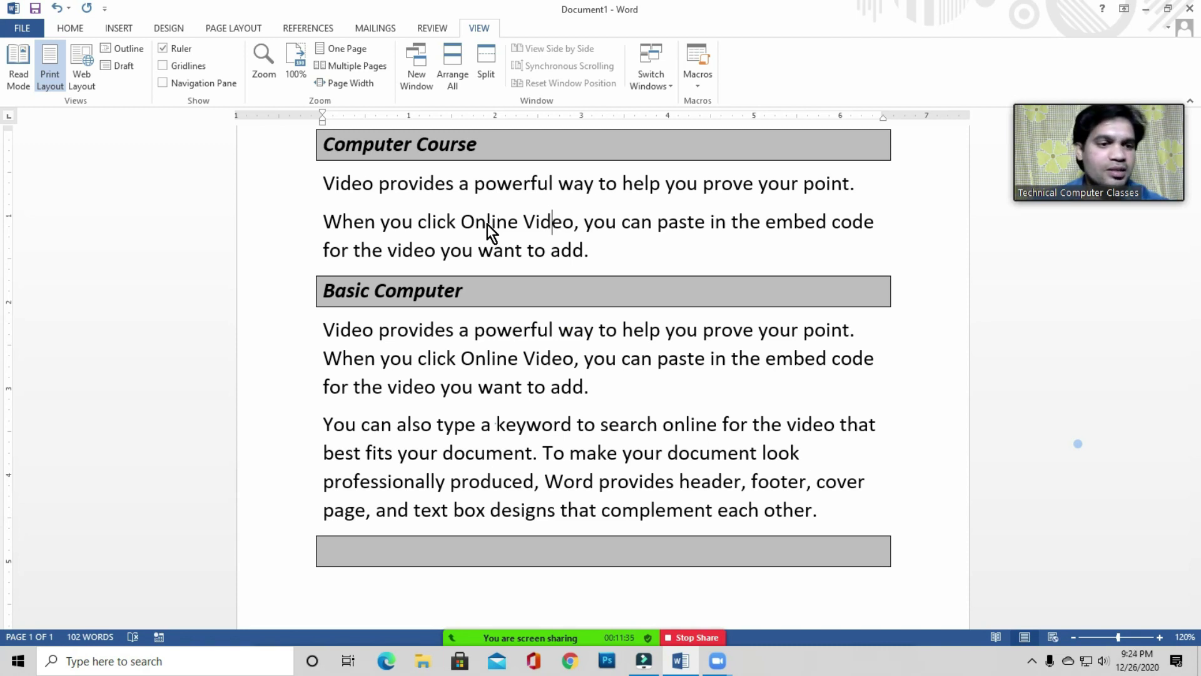
scroll(566, 400, up, 2)
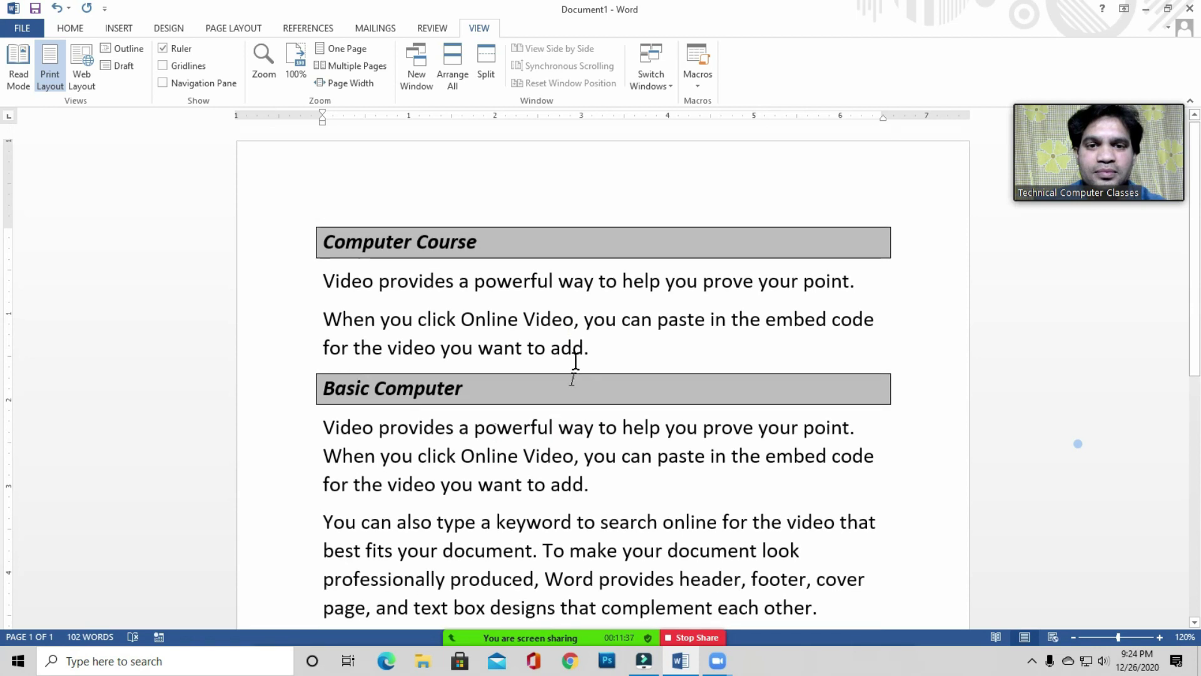
mouse_move(326, 280)
mouse_down()
mouse_move(592, 345)
mouse_move(414, 332)
mouse_move(321, 284)
mouse_move(620, 320)
mouse_move(316, 298)
mouse_up()
click(592, 354)
click(594, 348)
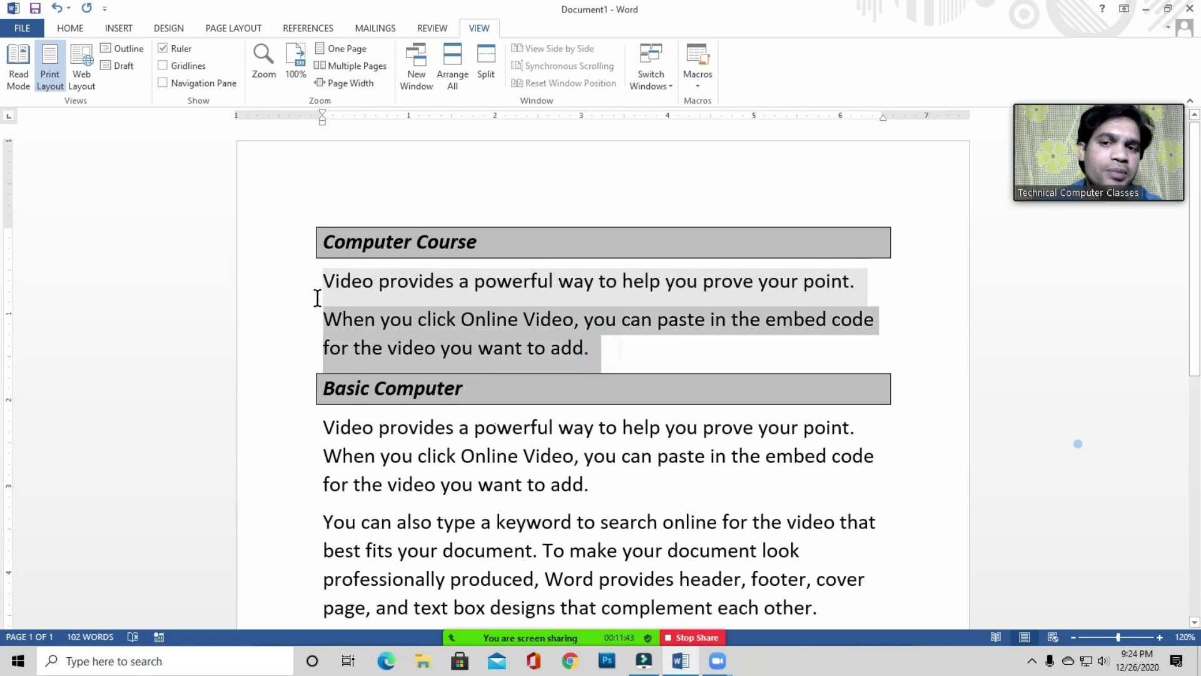
click(395, 323)
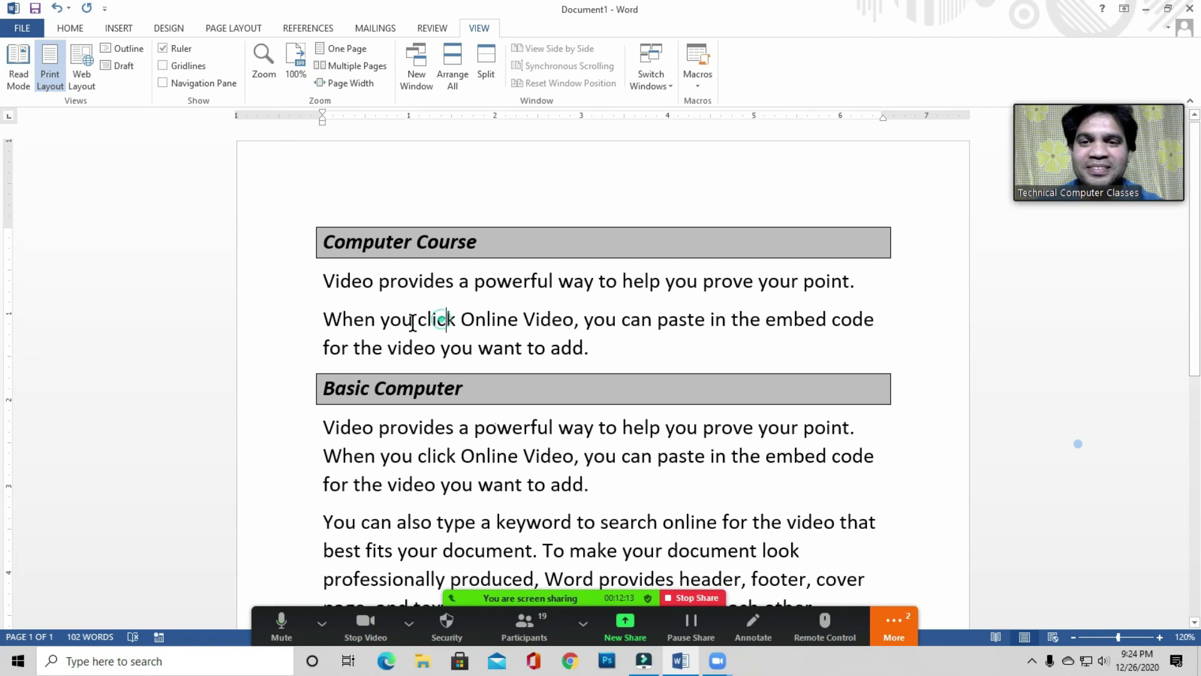
click(327, 281)
drag(433, 294, 600, 349)
click(600, 348)
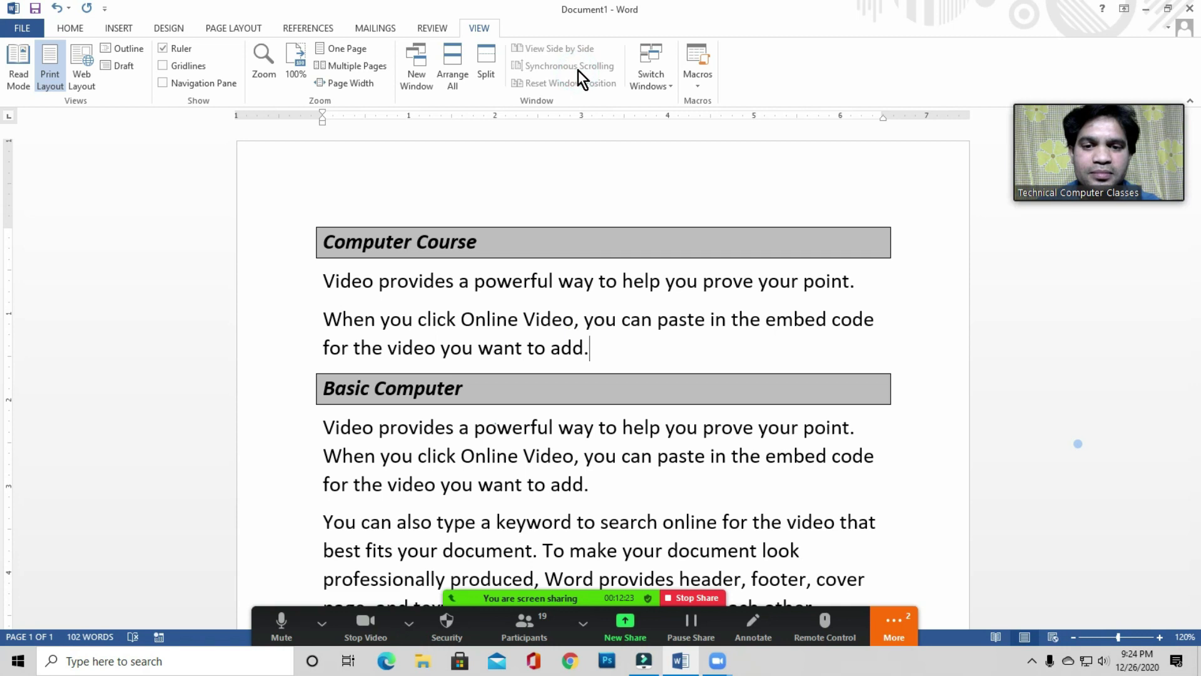
click(455, 313)
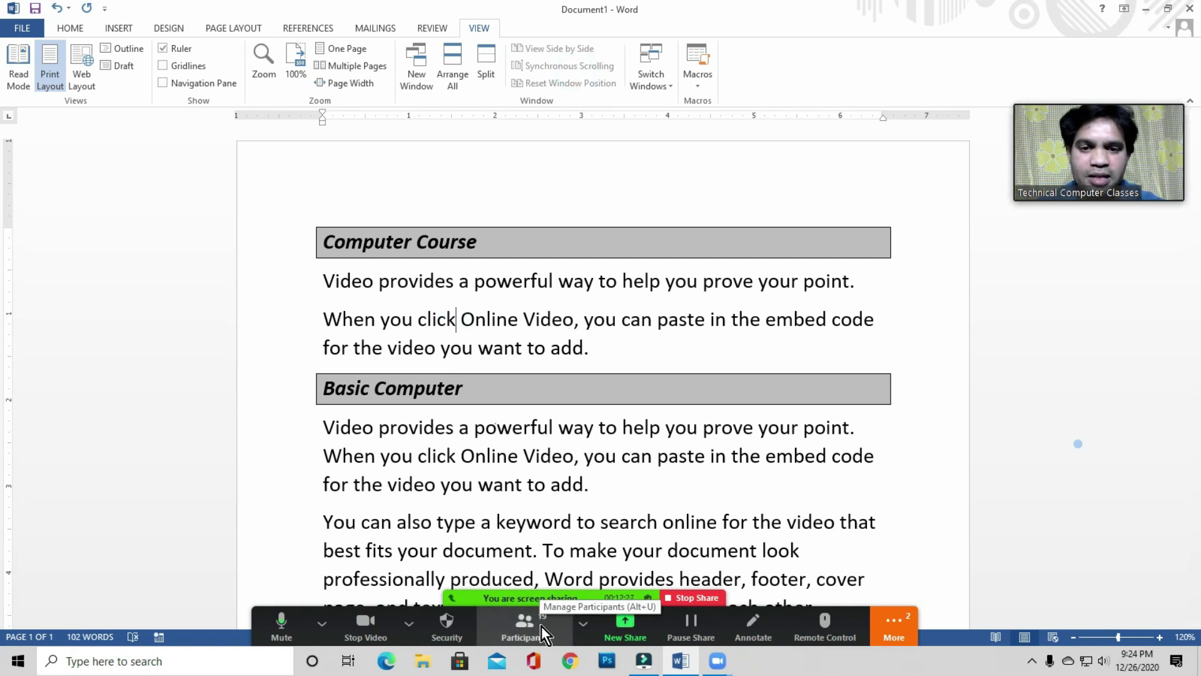
click(480, 497)
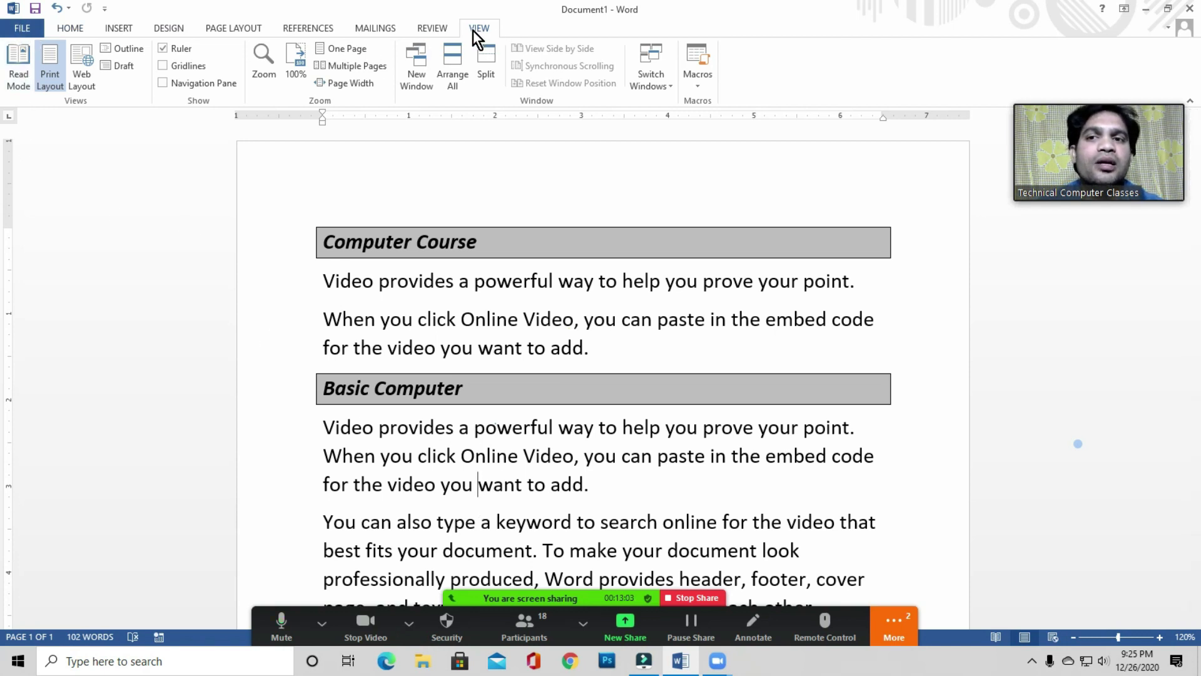
drag(316, 280, 364, 303)
click(597, 349)
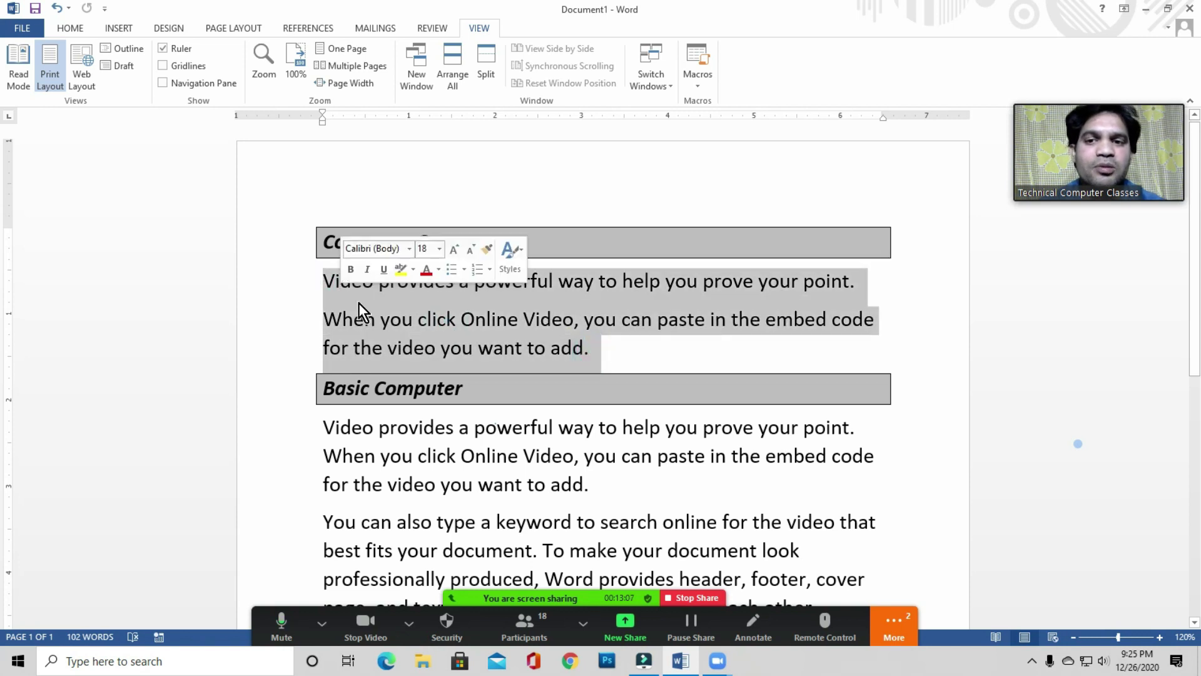
click(360, 304)
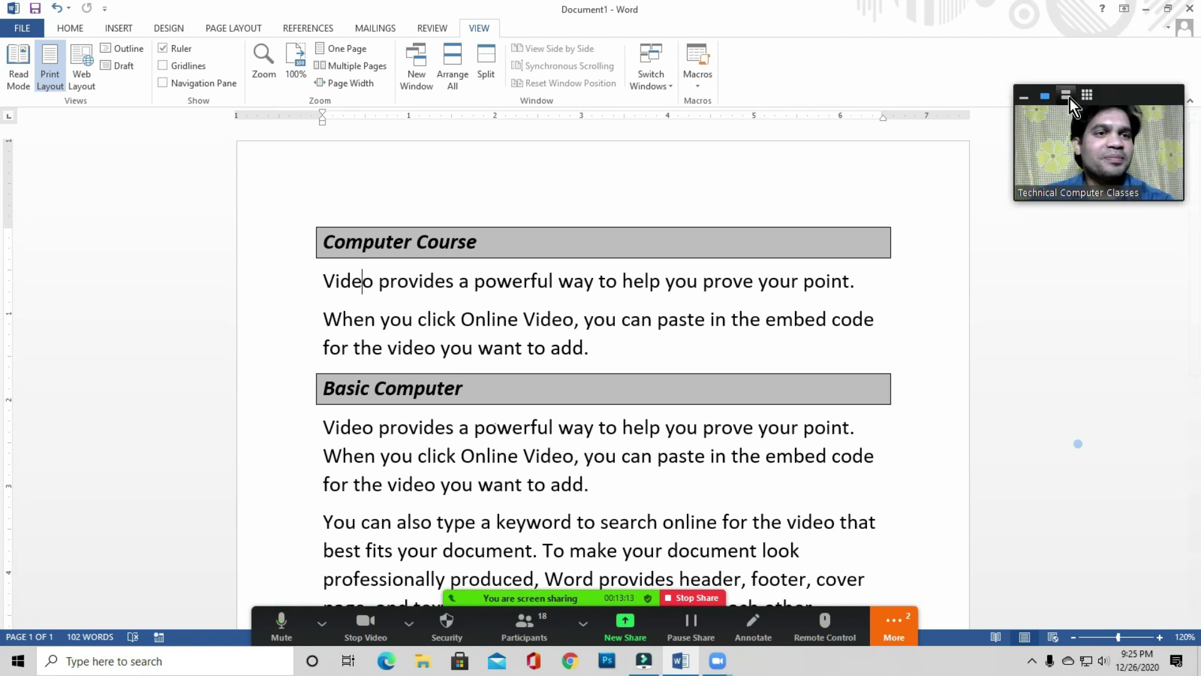
Switch Zoom's floating video panel to gallery view and enlarge it to fit more participants' videos
click(1084, 112)
drag(1004, 99, 432, 36)
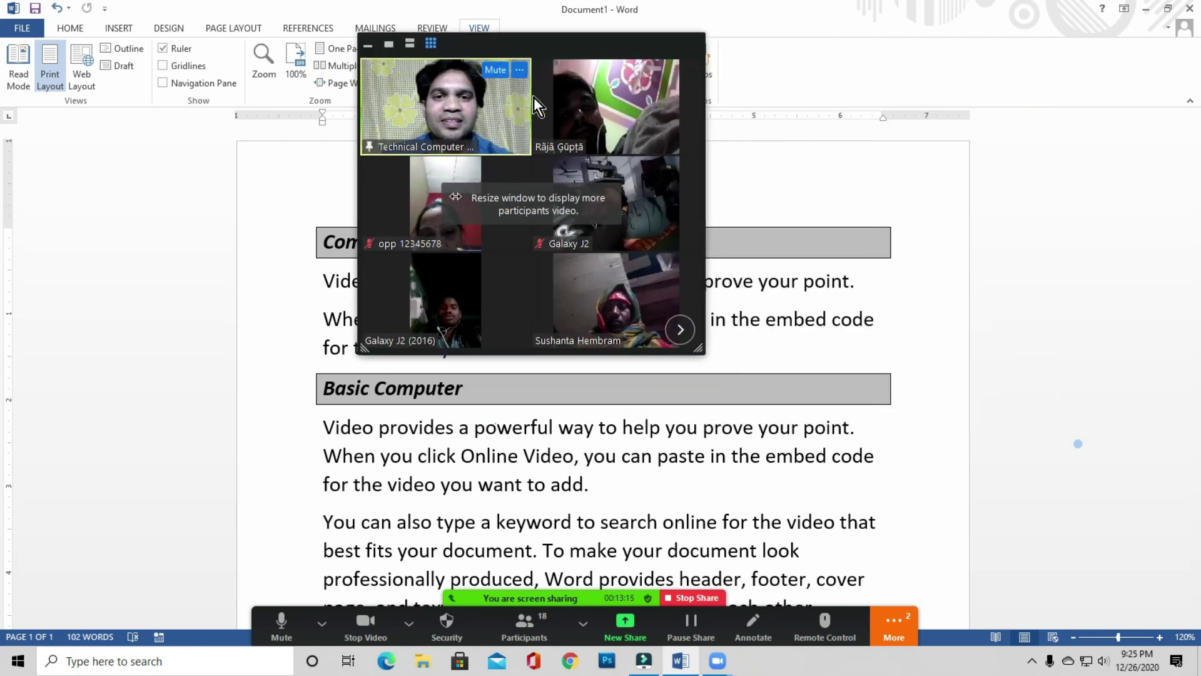
drag(700, 350, 1042, 562)
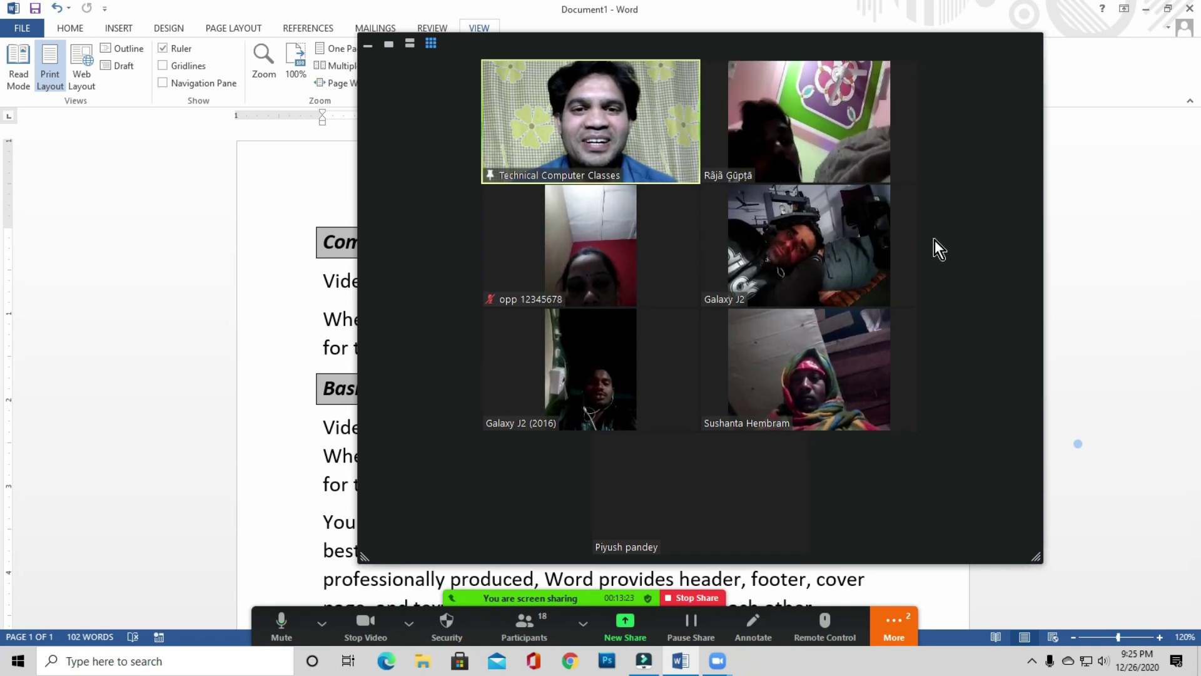
Reposition the enlarged Zoom gallery panel so that it covers less of the document text
mouse_move(838, 269)
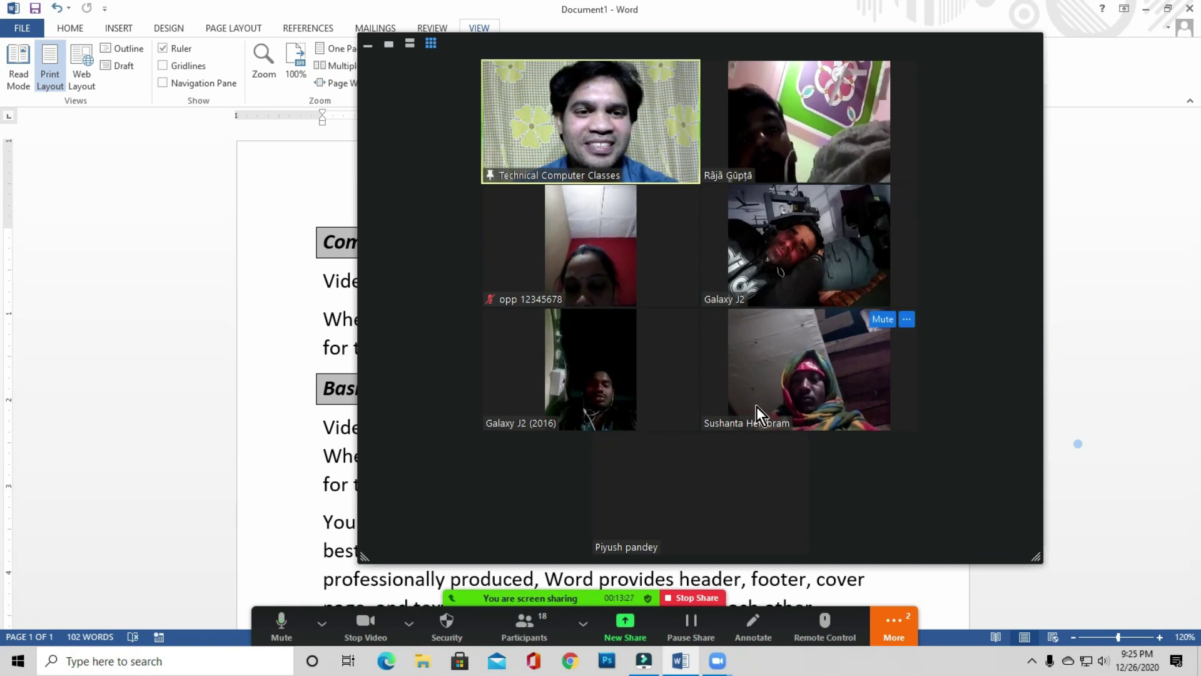
mouse_move(715, 430)
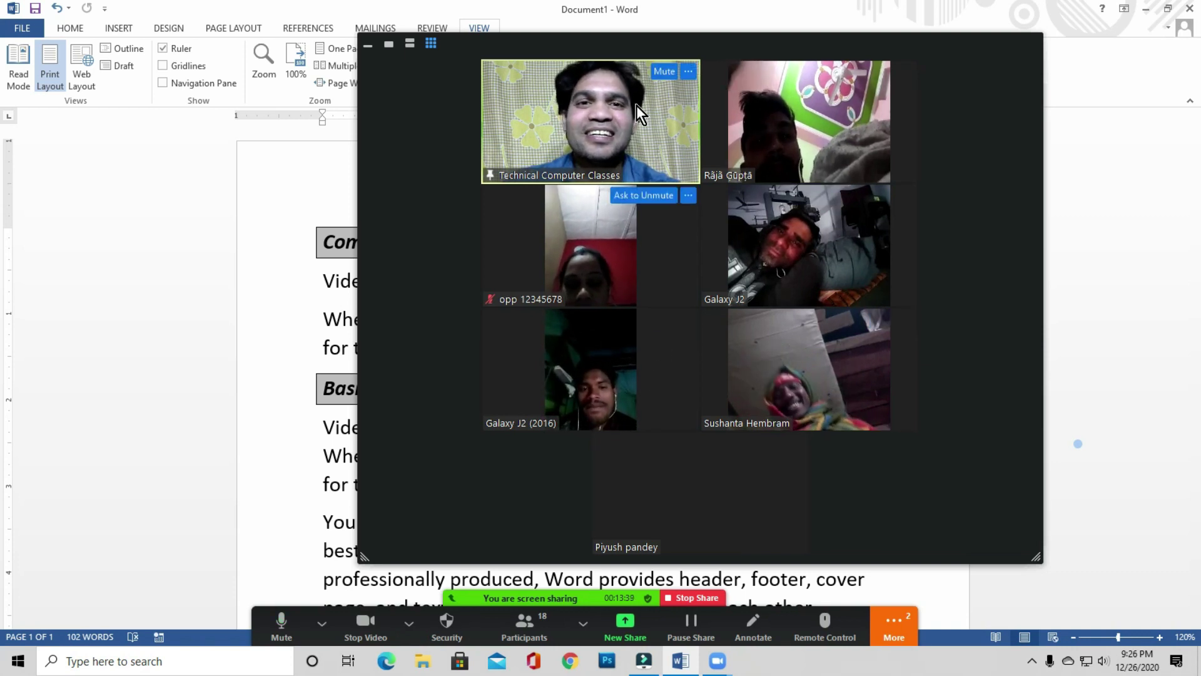
drag(673, 45, 722, 50)
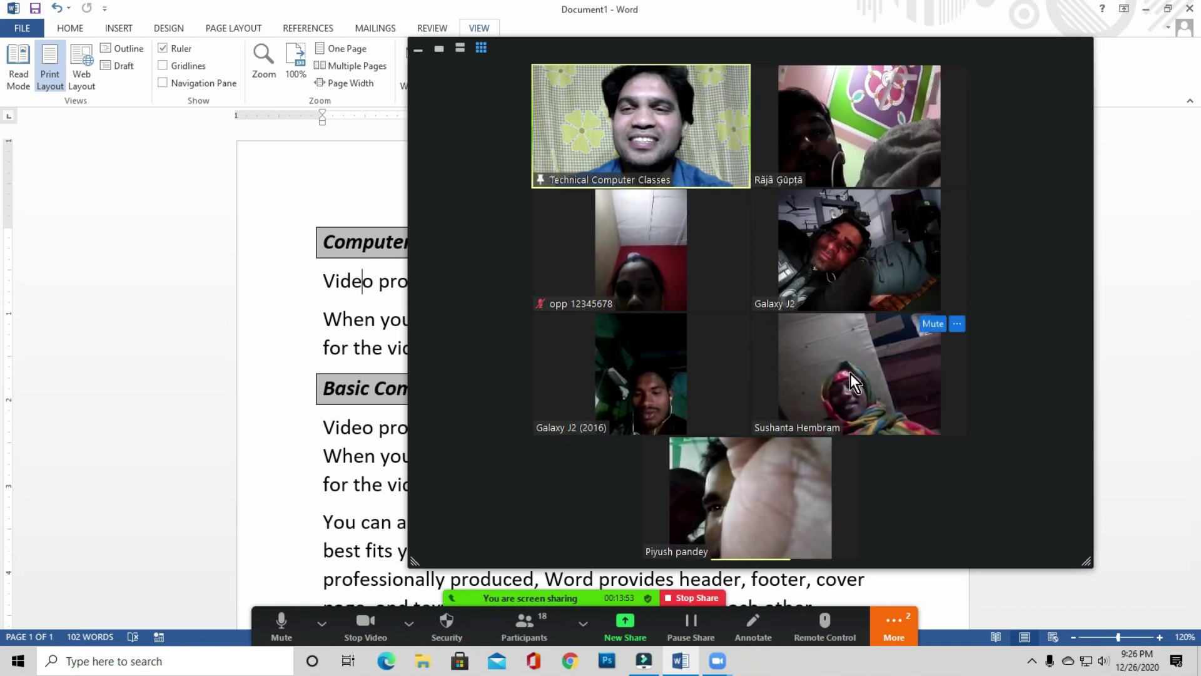
drag(814, 55, 842, 57)
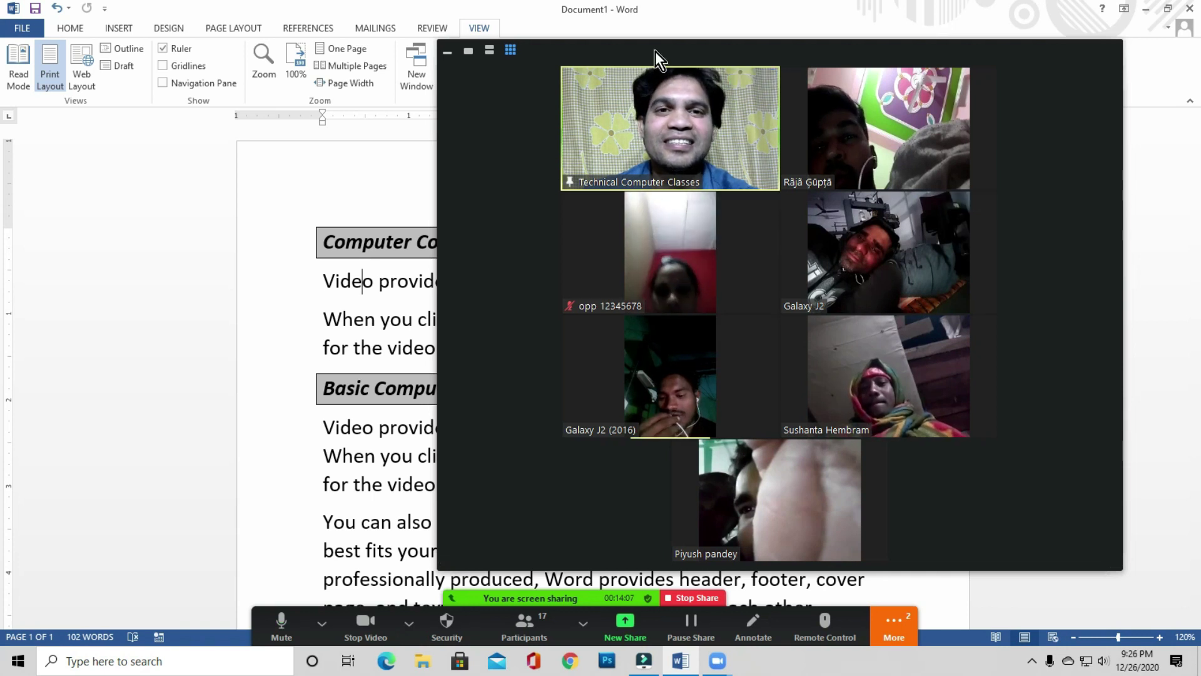
drag(655, 51, 716, 55)
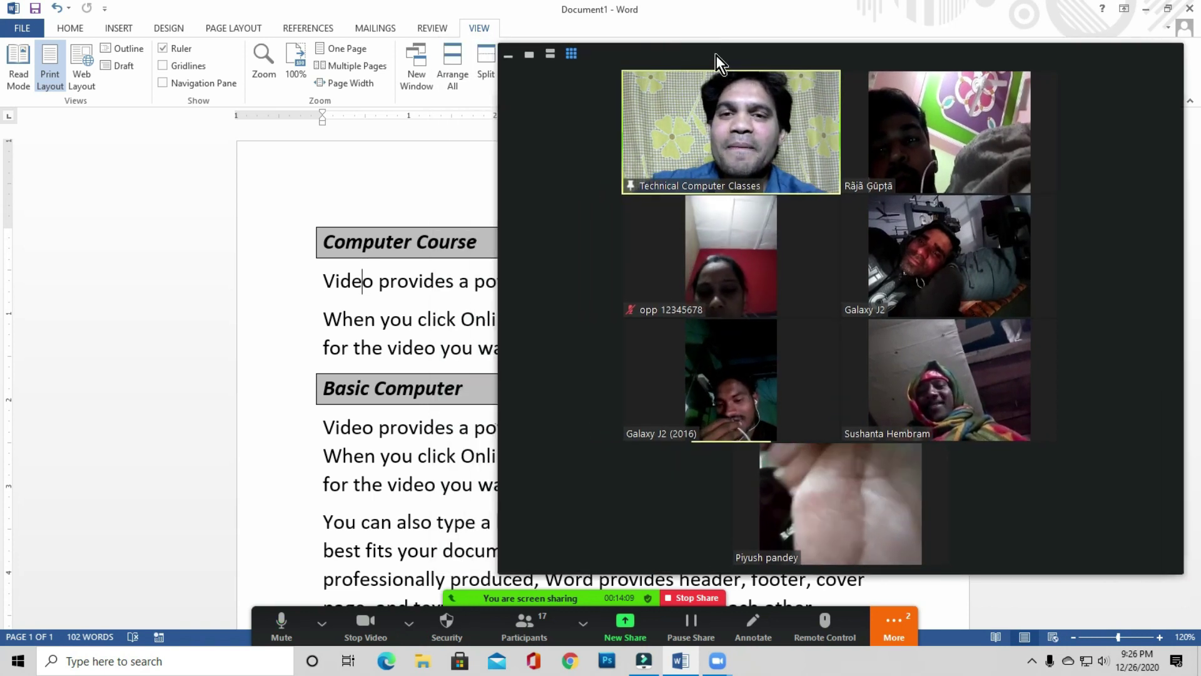